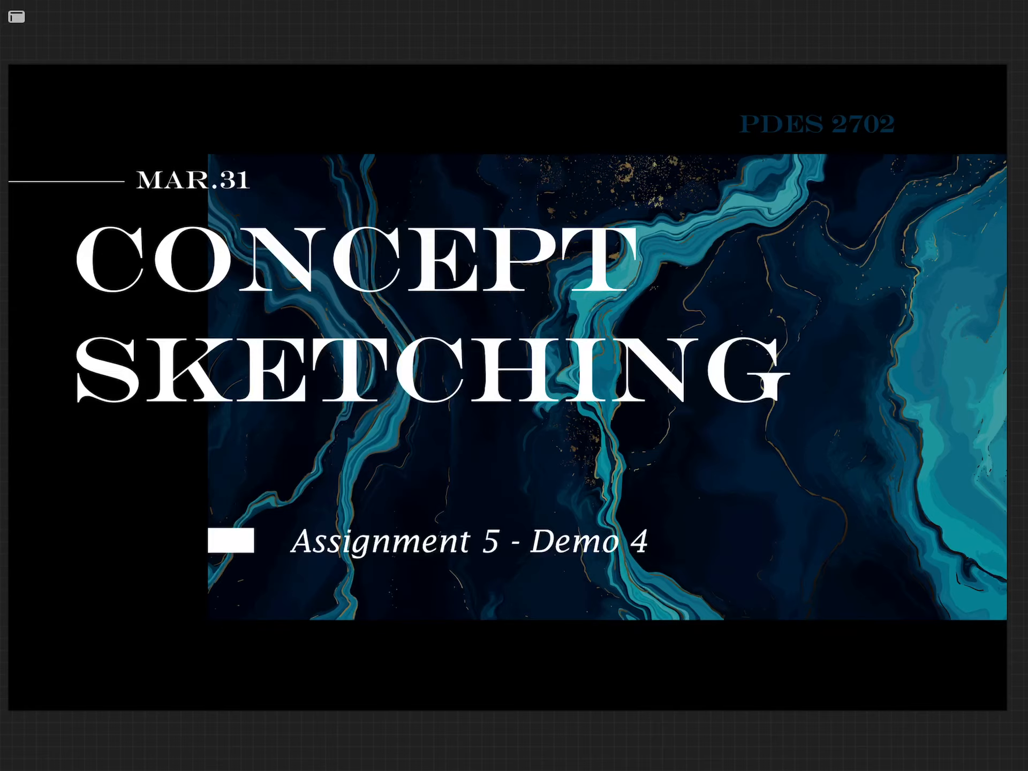
- Hide the Concept Sketching title-slide layer so the Assignment 5 lesson slide shows
left_click(16, 16)
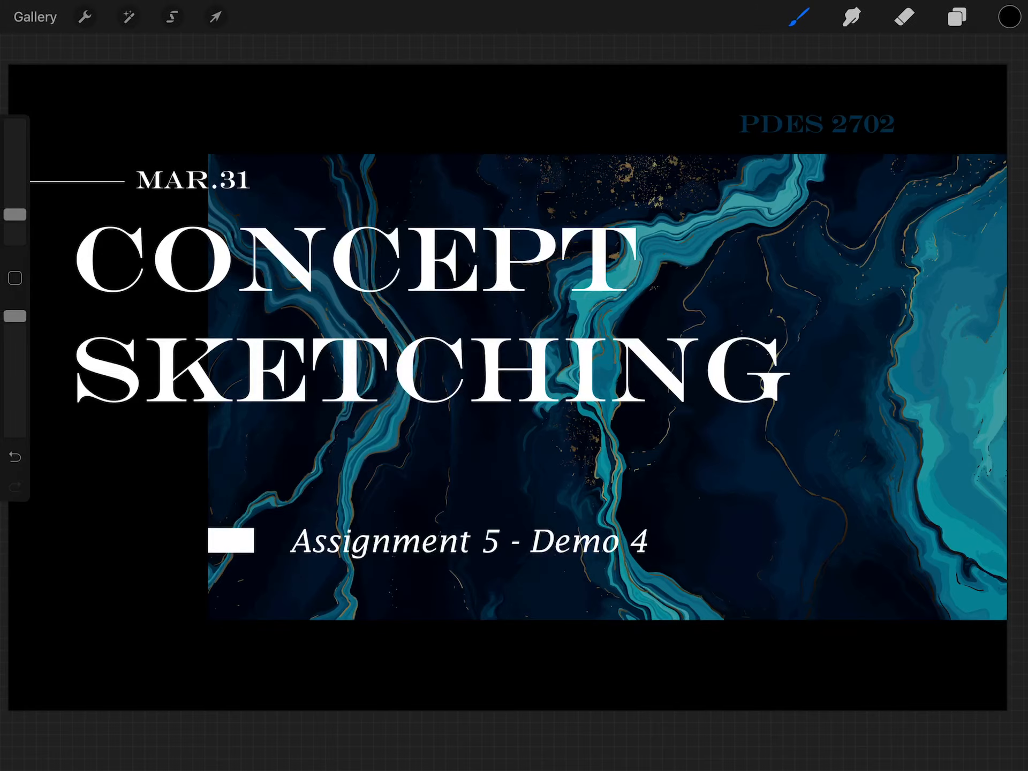
left_click(957, 16)
left_click(999, 224)
left_click(999, 276)
- Hide the lesson slide layer, leaving the page blank white for sketching
left_click(957, 17)
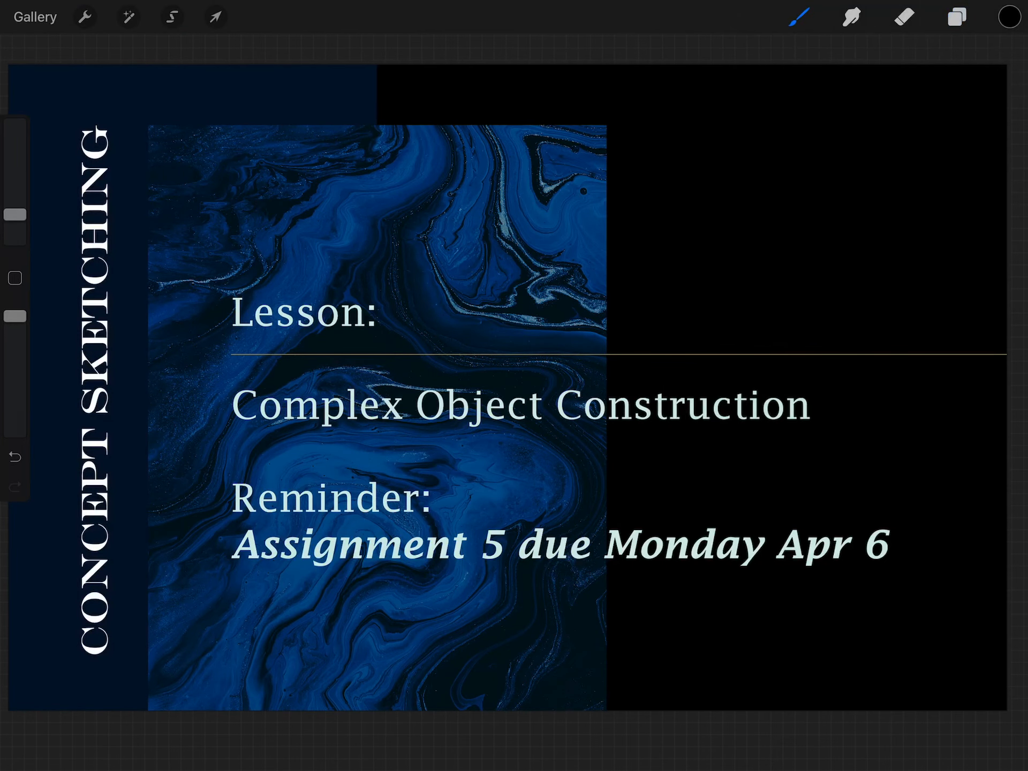
scroll(515, 386, "down", 1)
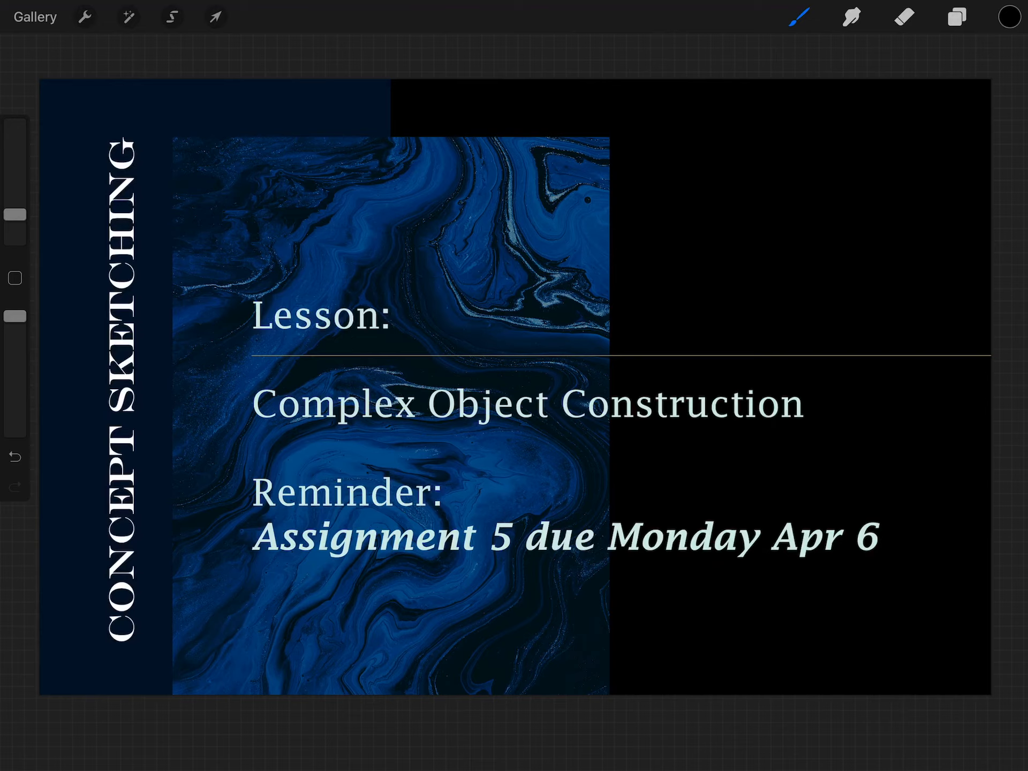
left_click(956, 17)
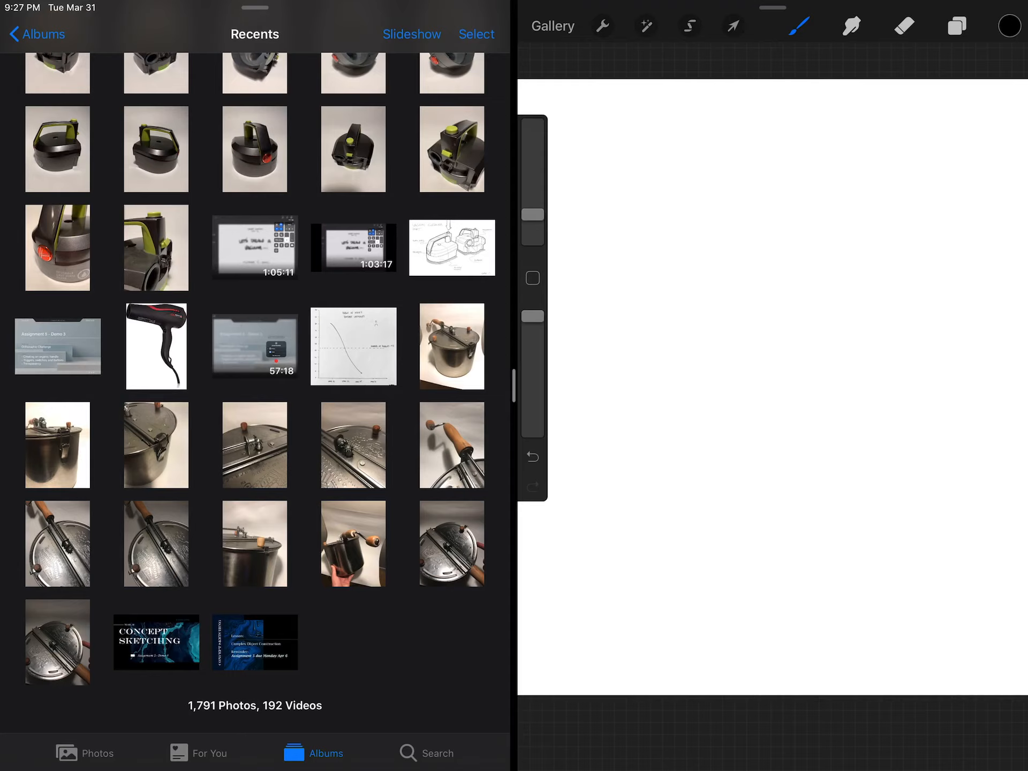
- Show the popcorn-pot photo full size in Photos and widen the Procreate page beside it
left_click(155, 445)
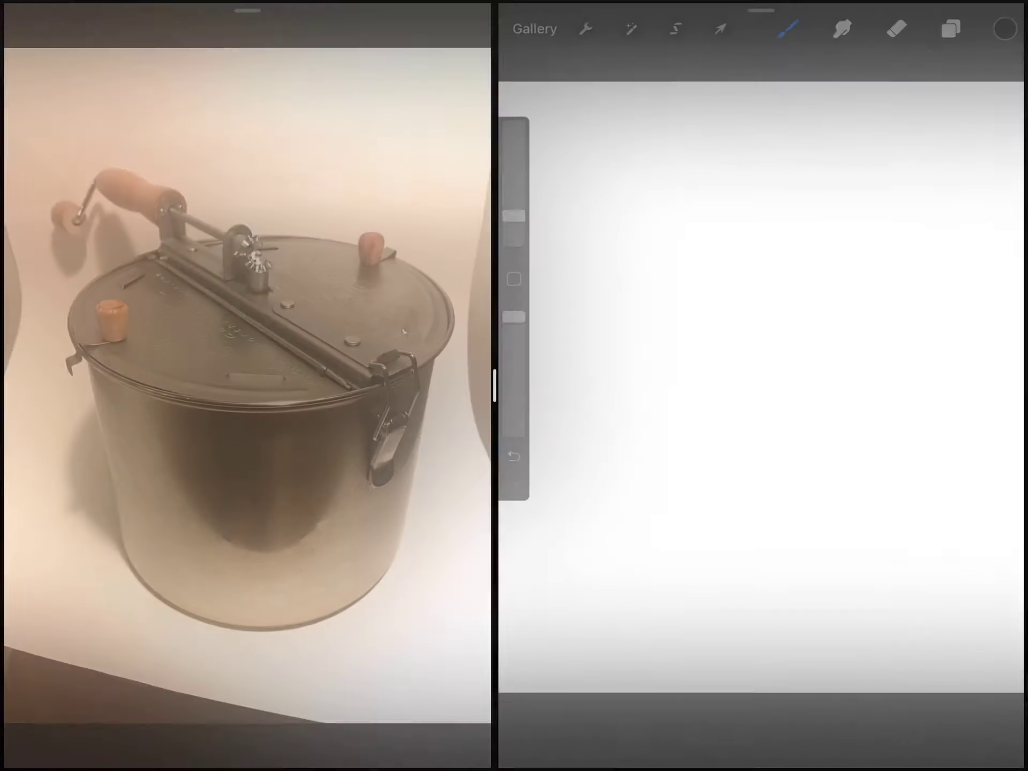
left_click_drag(515, 386, 290, 386)
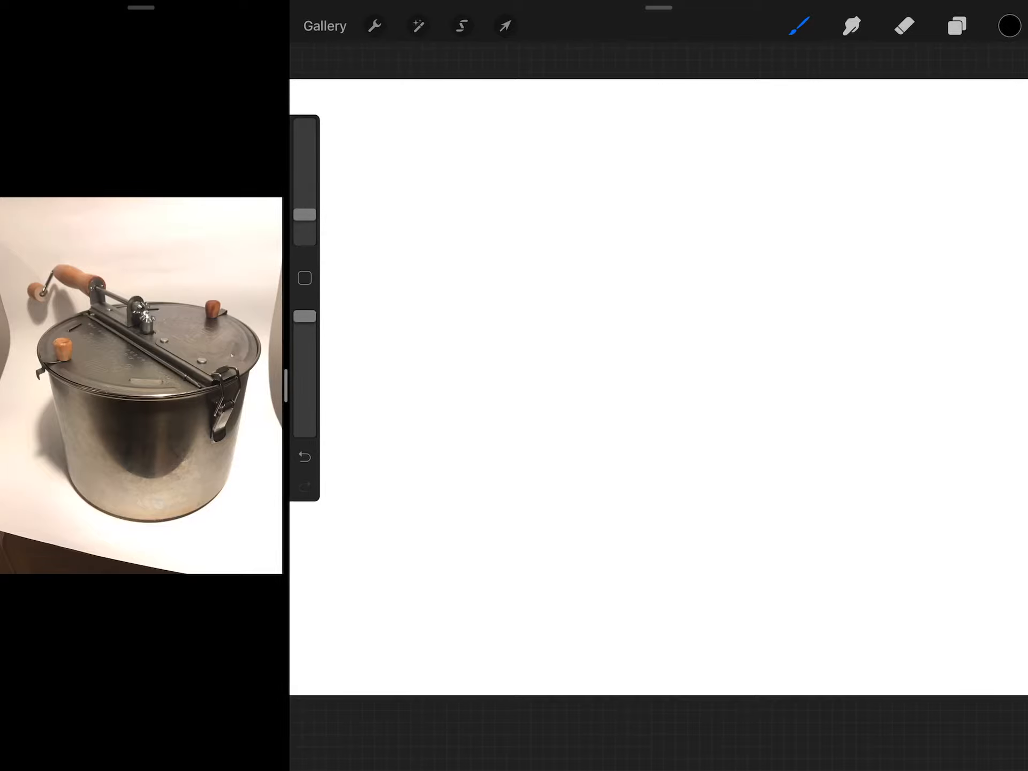
- Set the brush colour to black and start a framing rectangle for the first thumbnail
left_click(1009, 26)
left_click(749, 95)
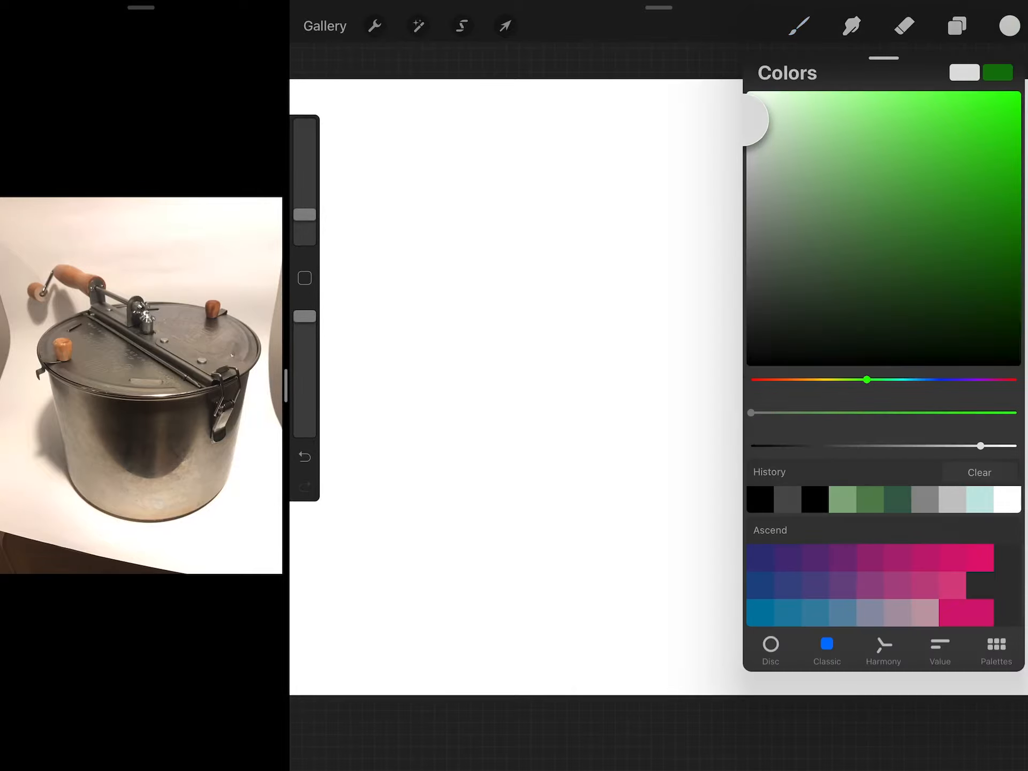
left_click(798, 26)
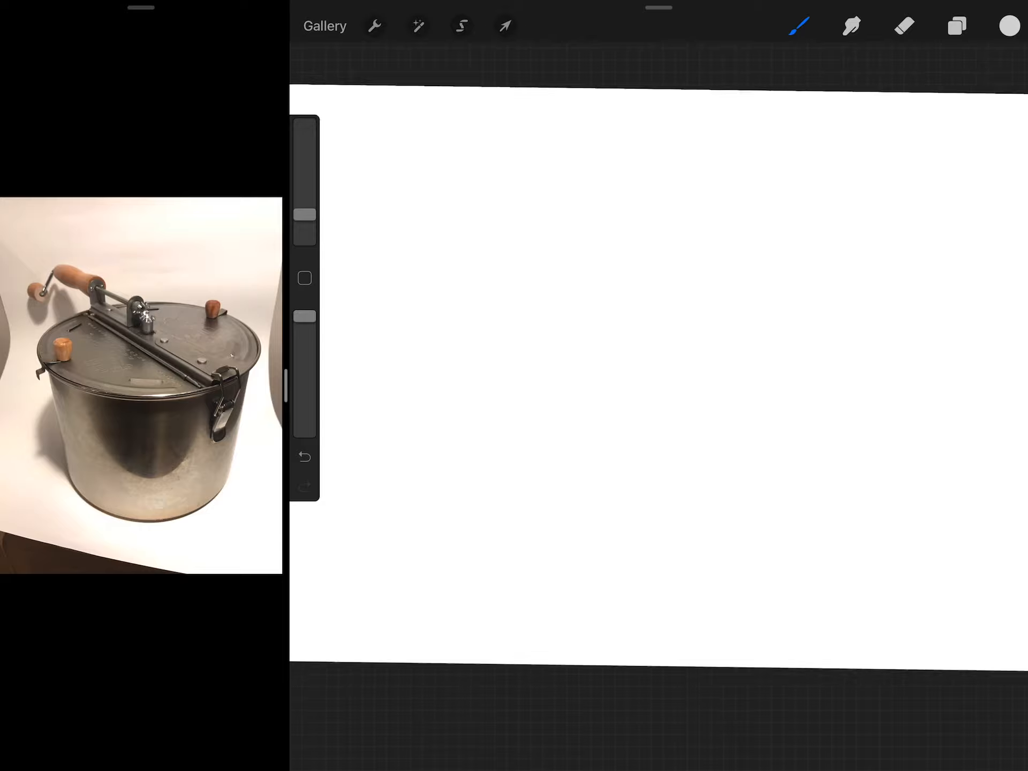
scroll(659, 386, "down", 3)
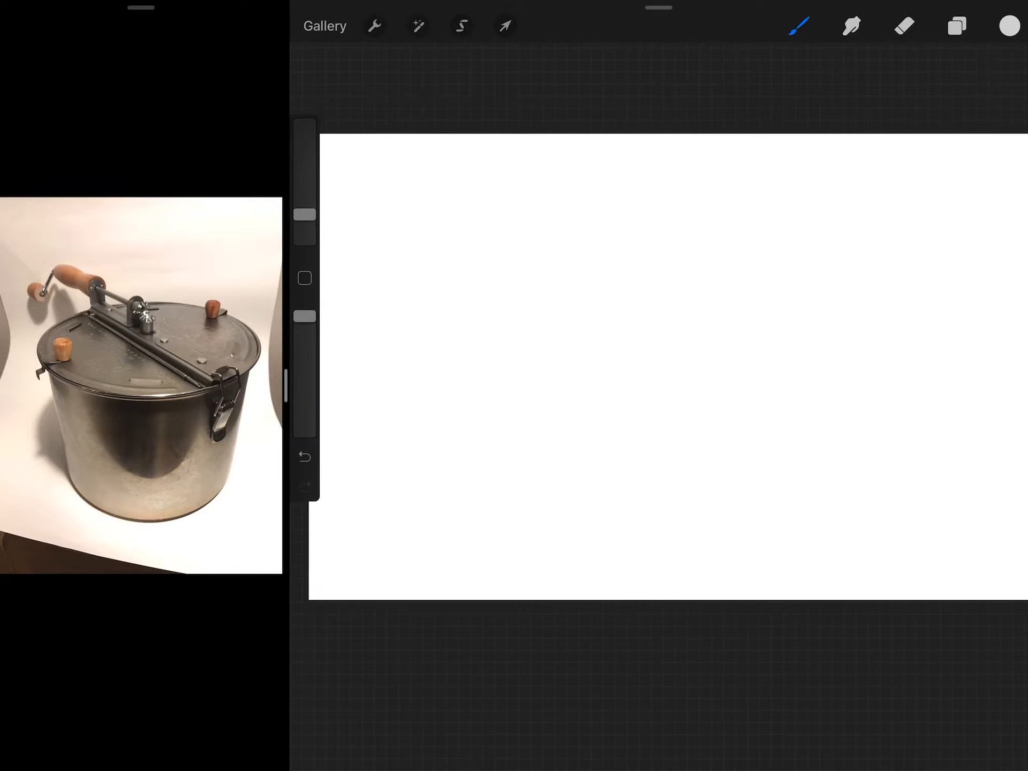
scroll(141, 385, "up", 3)
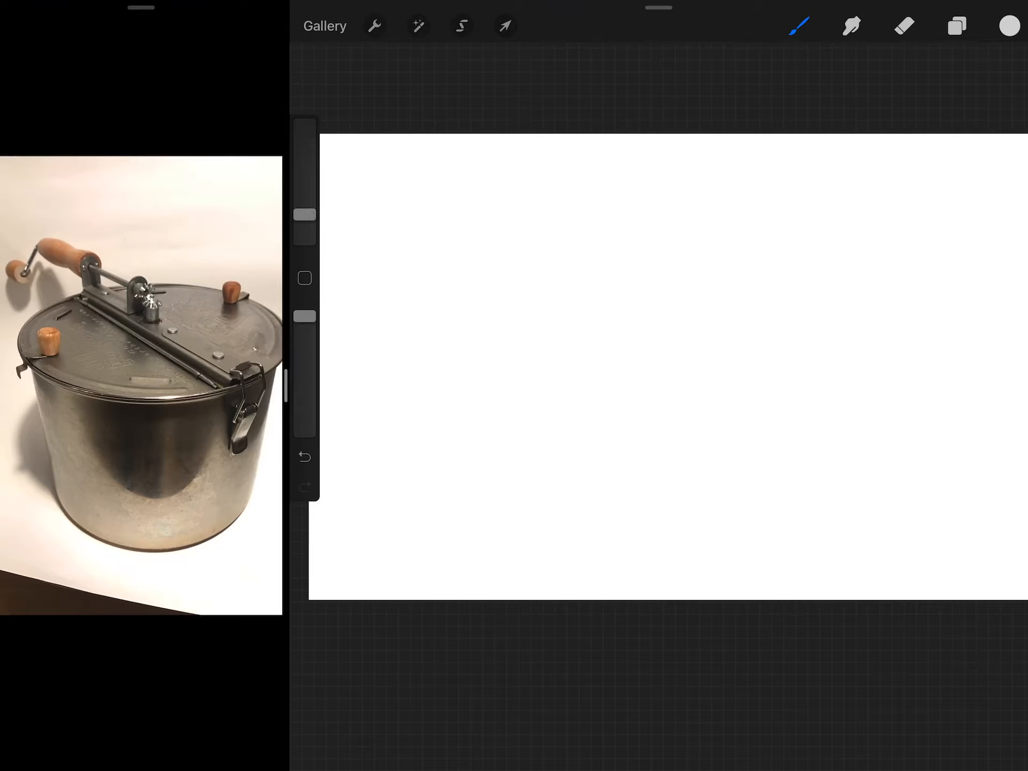
scroll(659, 386, "up", 3)
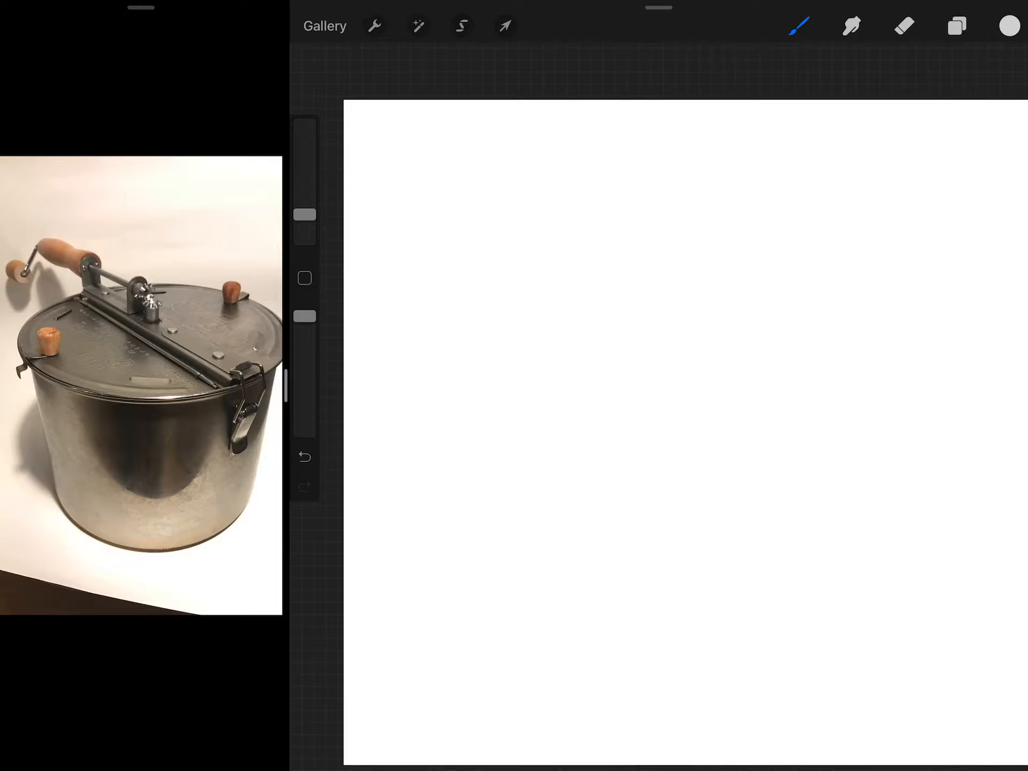
left_click(1010, 27)
left_click(752, 361)
left_click(1010, 26)
mouse_move(382, 138)
left_mouse_down()
mouse_move(384, 384)
mouse_move(733, 387)
mouse_move(739, 134)
mouse_move(367, 136)
left_mouse_up()
scroll(562, 257, "up", 3)
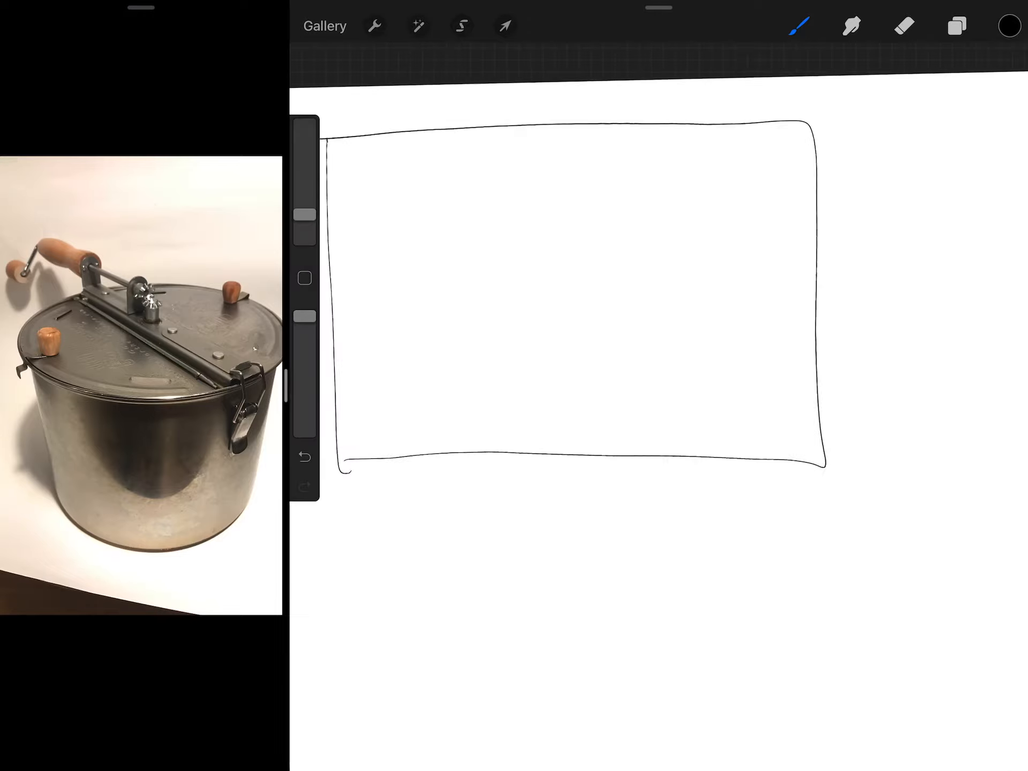
scroll(579, 289, "down", 1)
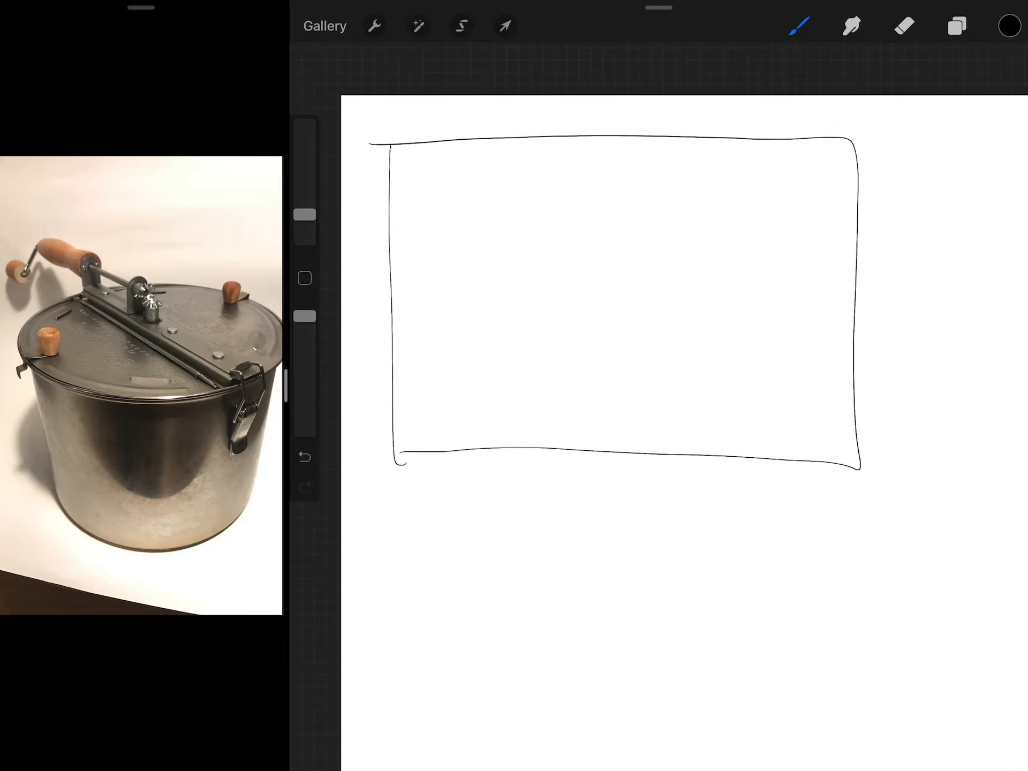
scroll(610, 306, "up", 1)
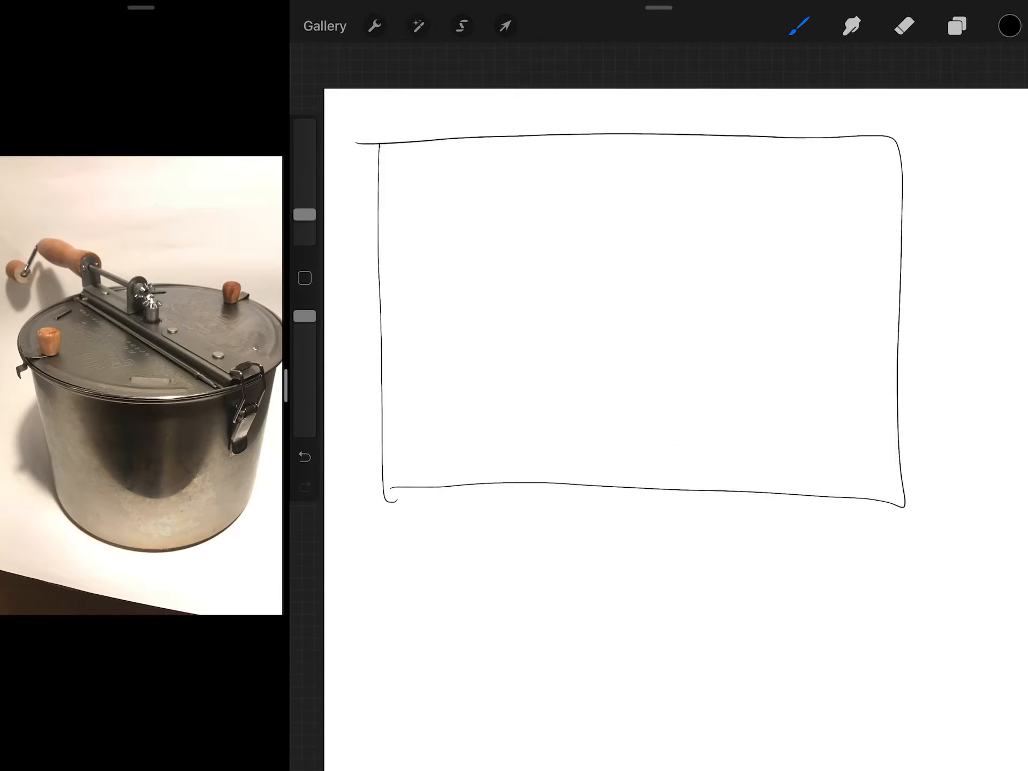
- Sketch the tilted popcorn-pot cylinder with its top line, crank rod and knob
left_click_drag(540, 217, 529, 214)
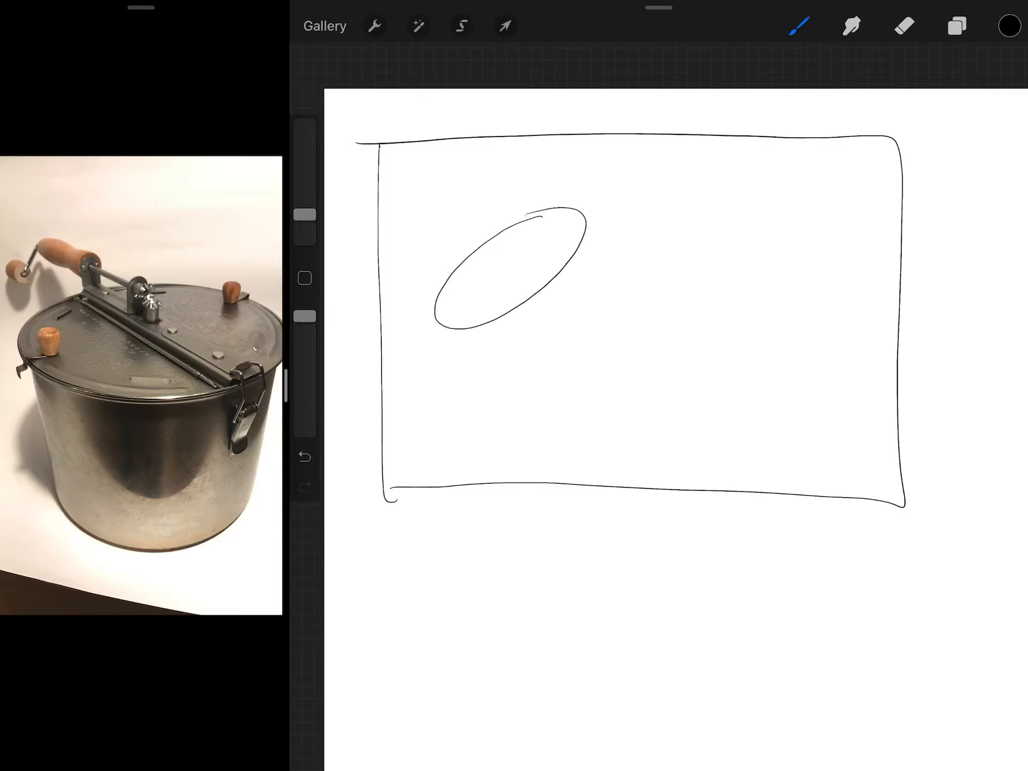
left_click_drag(433, 314, 503, 434)
left_click_drag(580, 213, 666, 349)
left_click_drag(500, 426, 650, 350)
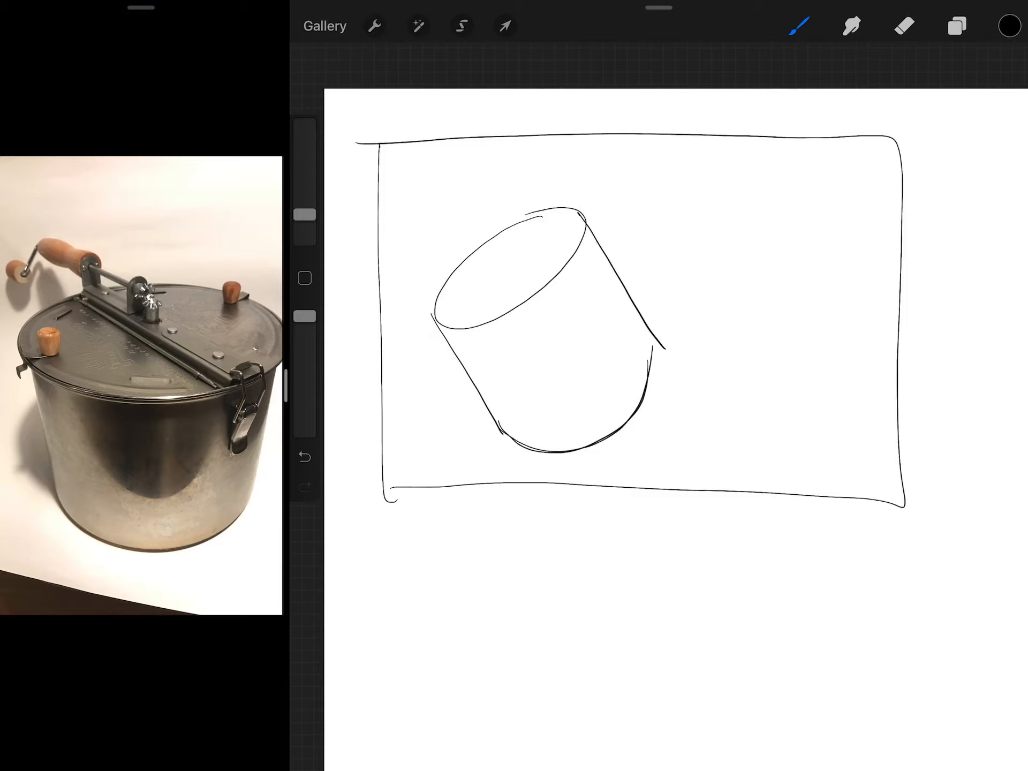
mouse_move(431, 302)
left_mouse_down()
mouse_move(658, 172)
mouse_move(582, 219)
mouse_move(583, 228)
mouse_move(650, 170)
left_mouse_up()
mouse_move(582, 217)
left_mouse_down()
mouse_move(658, 175)
mouse_move(575, 210)
left_mouse_up()
mouse_move(644, 172)
left_mouse_down()
mouse_move(647, 193)
mouse_move(693, 172)
left_mouse_up()
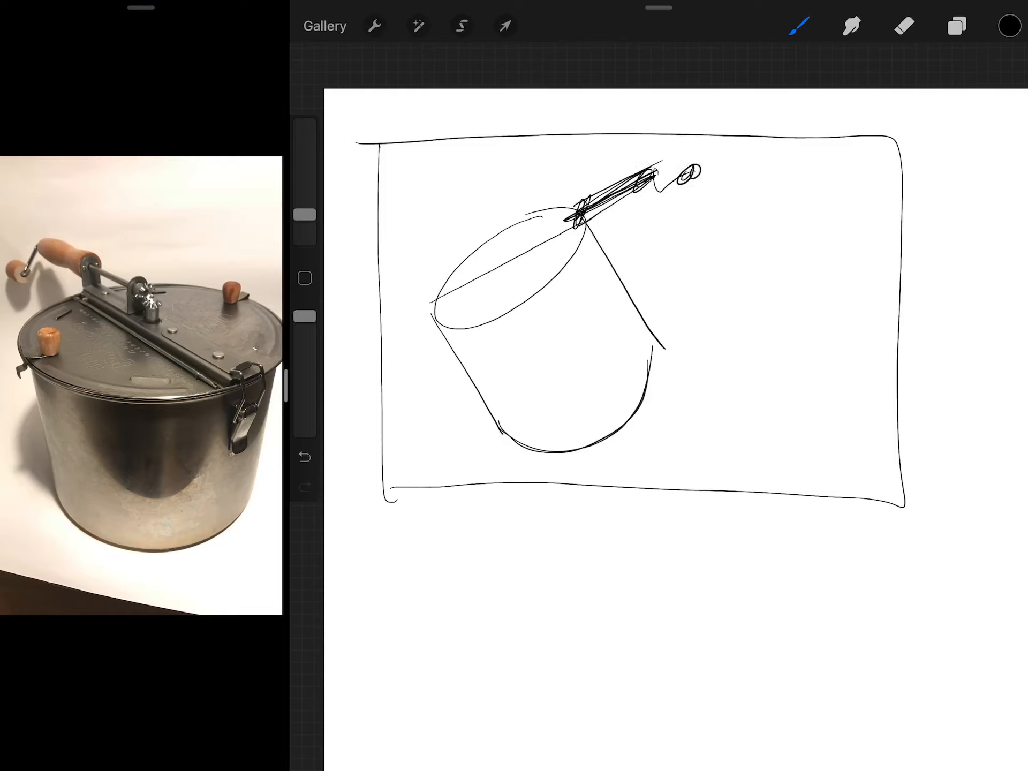
scroll(627, 306, "up", 2)
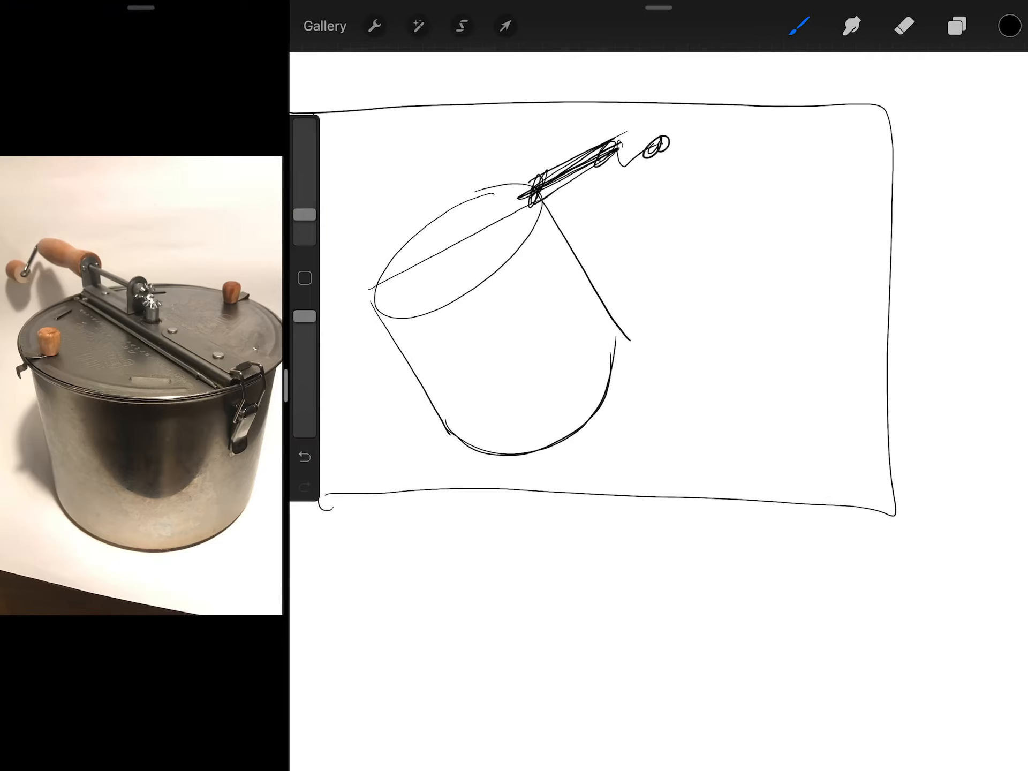
- Add a second cylinder right of the pot and a handle linking the two
mouse_move(688, 274)
left_mouse_down()
mouse_move(661, 422)
mouse_move(800, 435)
mouse_move(787, 267)
mouse_move(692, 289)
mouse_move(783, 260)
mouse_move(832, 289)
mouse_move(836, 306)
mouse_move(661, 449)
mouse_move(788, 426)
left_mouse_up()
left_click_drag(835, 301, 803, 454)
left_click_drag(661, 386, 812, 410)
left_click_drag(828, 289, 812, 426)
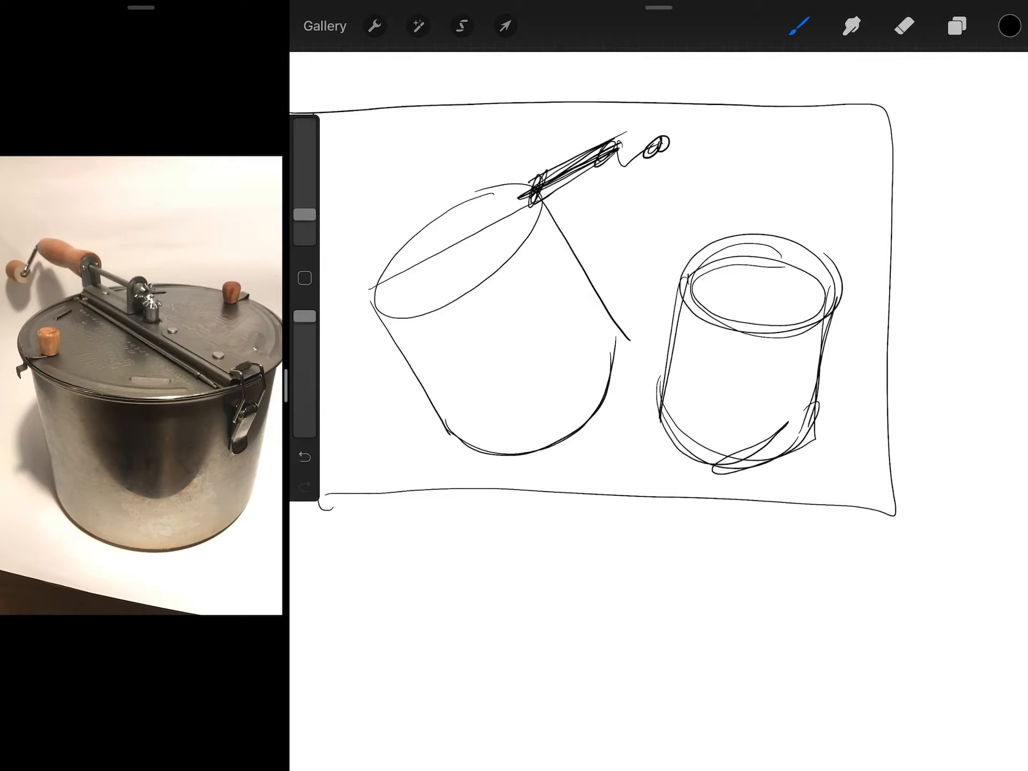
mouse_move(832, 279)
left_mouse_down()
mouse_move(671, 298)
mouse_move(603, 283)
mouse_move(562, 338)
left_mouse_up()
mouse_move(599, 278)
left_mouse_down()
mouse_move(606, 297)
mouse_move(718, 285)
left_mouse_up()
mouse_move(590, 277)
left_mouse_down()
mouse_move(718, 273)
mouse_move(687, 285)
left_mouse_up()
left_click_drag(683, 262, 599, 278)
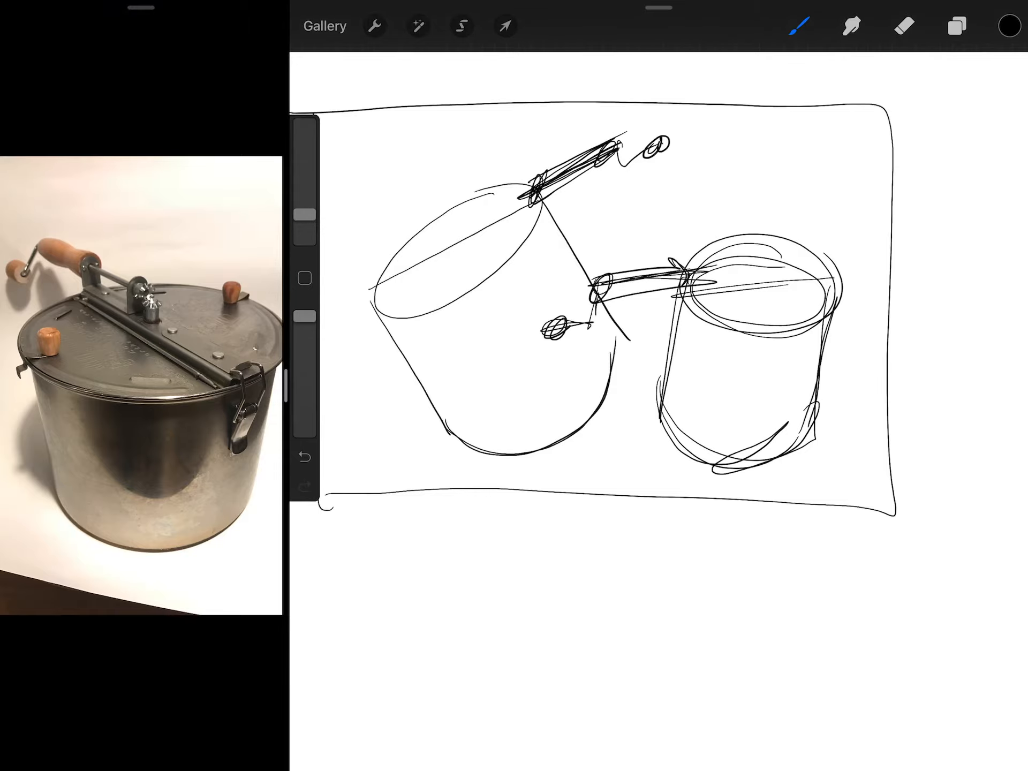
scroll(610, 305, "down", 3)
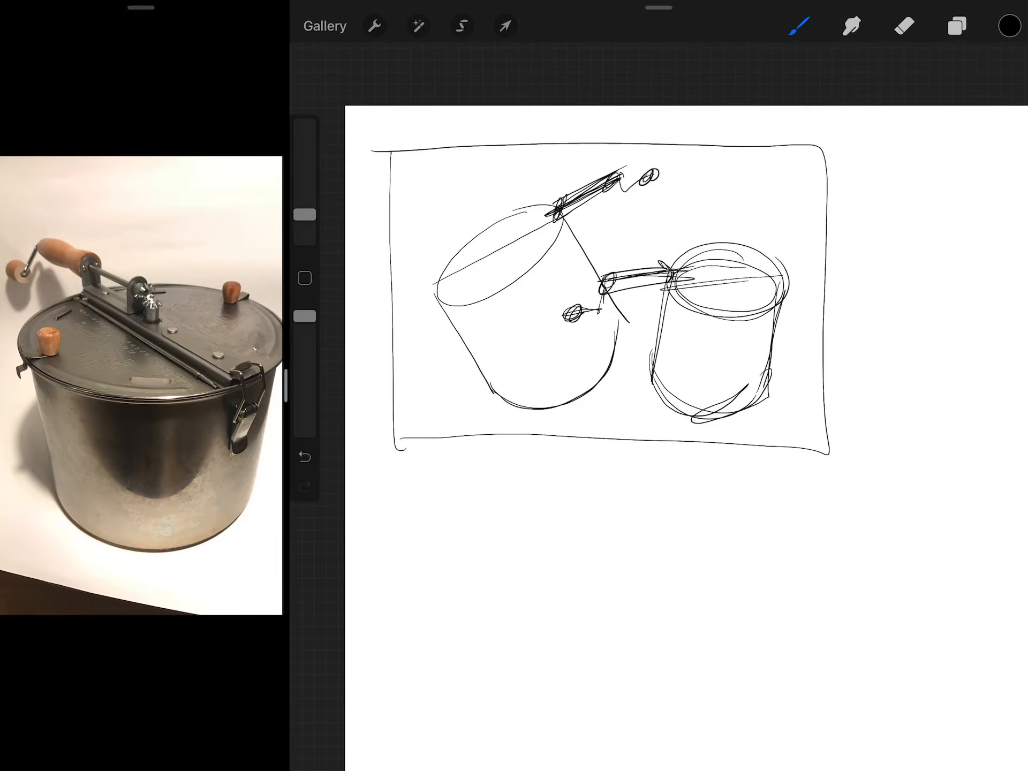
scroll(611, 306, "down", 3)
scroll(611, 322, "up", 3)
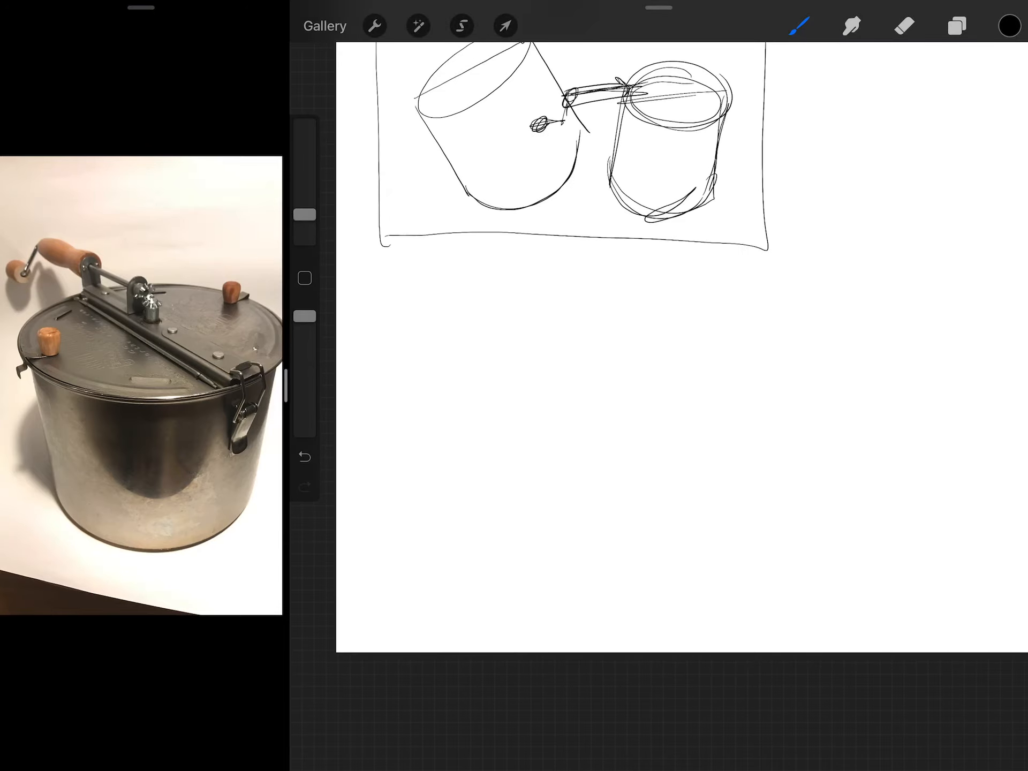
- Draw an empty second frame below the first sketch
left_click_drag(378, 284, 386, 538)
mouse_move(386, 538)
left_mouse_down()
mouse_move(759, 530)
mouse_move(734, 261)
mouse_move(368, 270)
left_mouse_up()
scroll(611, 321, "up", 3)
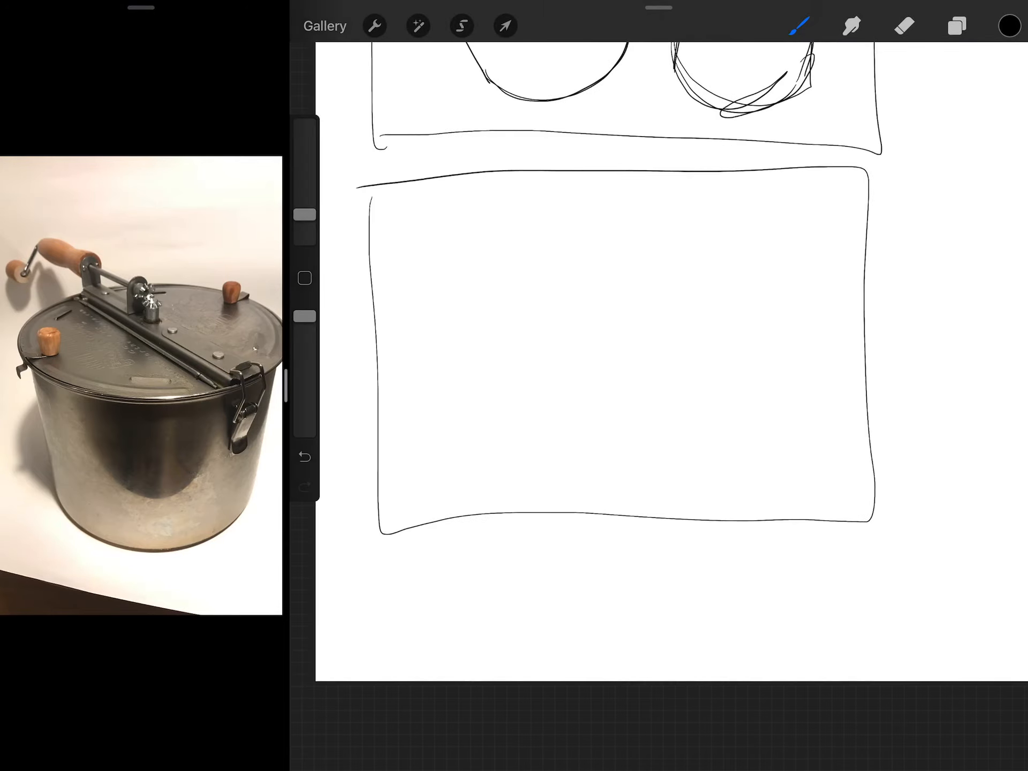
scroll(611, 321, "up", 2)
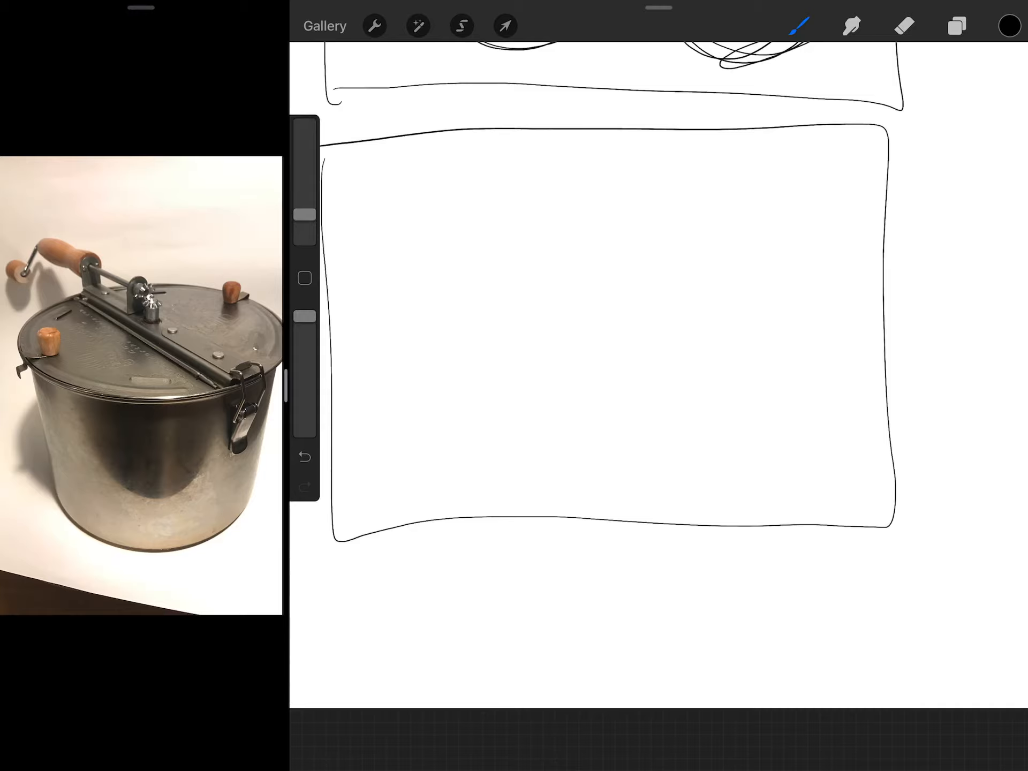
scroll(611, 321, "down", 2)
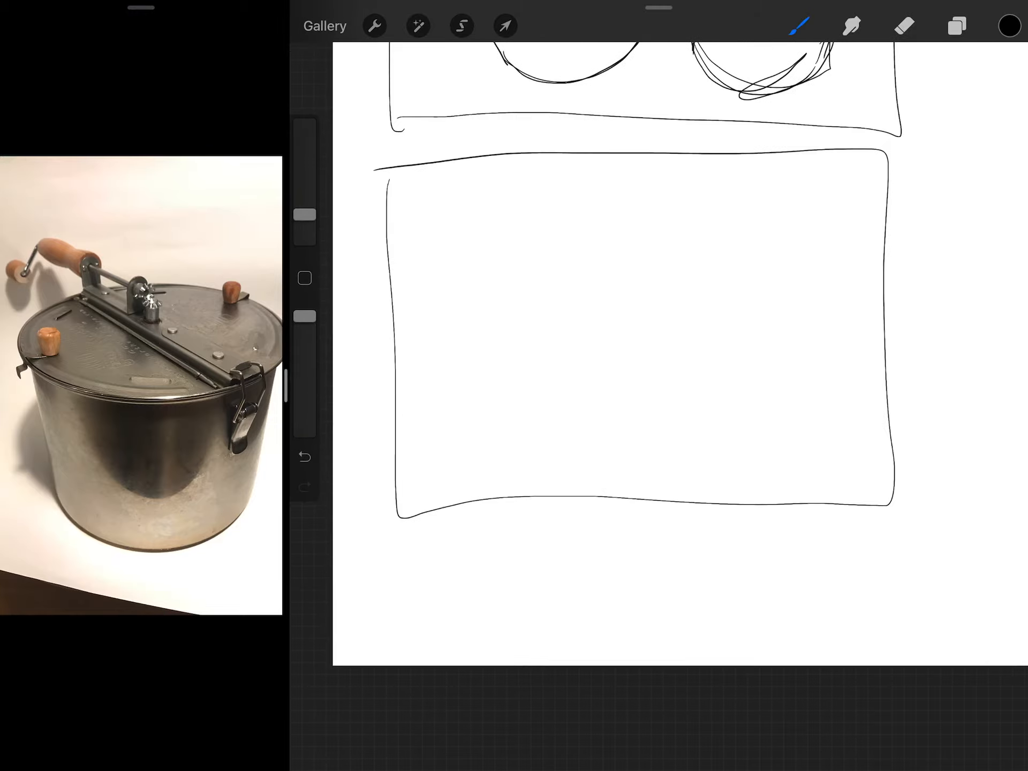
- Draw an upright cylinder in the lower frame with top ellipse, lid line and crank handle
mouse_move(528, 233)
left_mouse_down()
mouse_move(528, 389)
mouse_move(631, 353)
left_mouse_up()
left_click_drag(530, 354, 667, 378)
left_click_drag(662, 225, 672, 375)
mouse_move(562, 217)
left_mouse_down()
mouse_move(659, 265)
mouse_move(651, 397)
mouse_move(655, 273)
left_mouse_up()
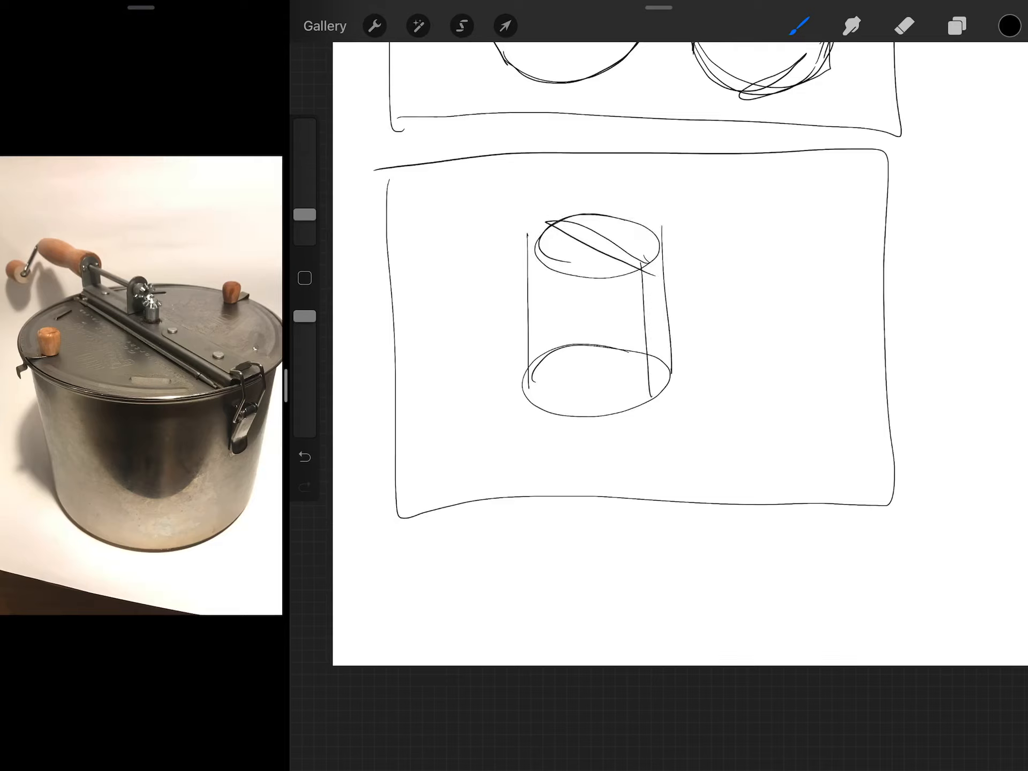
left_click_drag(540, 233, 662, 269)
mouse_move(574, 223)
left_mouse_down()
mouse_move(479, 204)
mouse_move(479, 228)
mouse_move(448, 222)
mouse_move(571, 215)
left_mouse_up()
left_click_drag(482, 224, 568, 229)
scroll(563, 305, "up", 2)
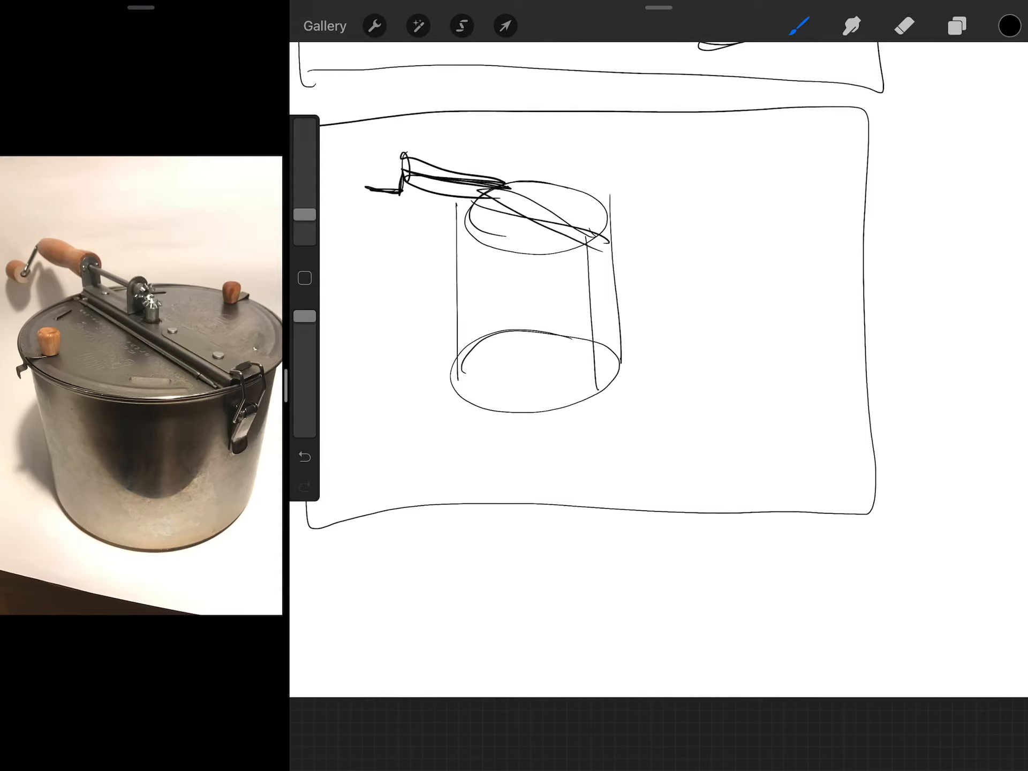
- Add a second overlapping cylinder with lid line, crank arm, knob and pivot
left_click_drag(615, 273, 680, 280)
mouse_move(551, 300)
left_mouse_down()
mouse_move(569, 447)
mouse_move(715, 439)
left_mouse_up()
left_click_drag(567, 462, 713, 450)
left_click_drag(723, 331, 724, 458)
left_click_drag(727, 290, 723, 439)
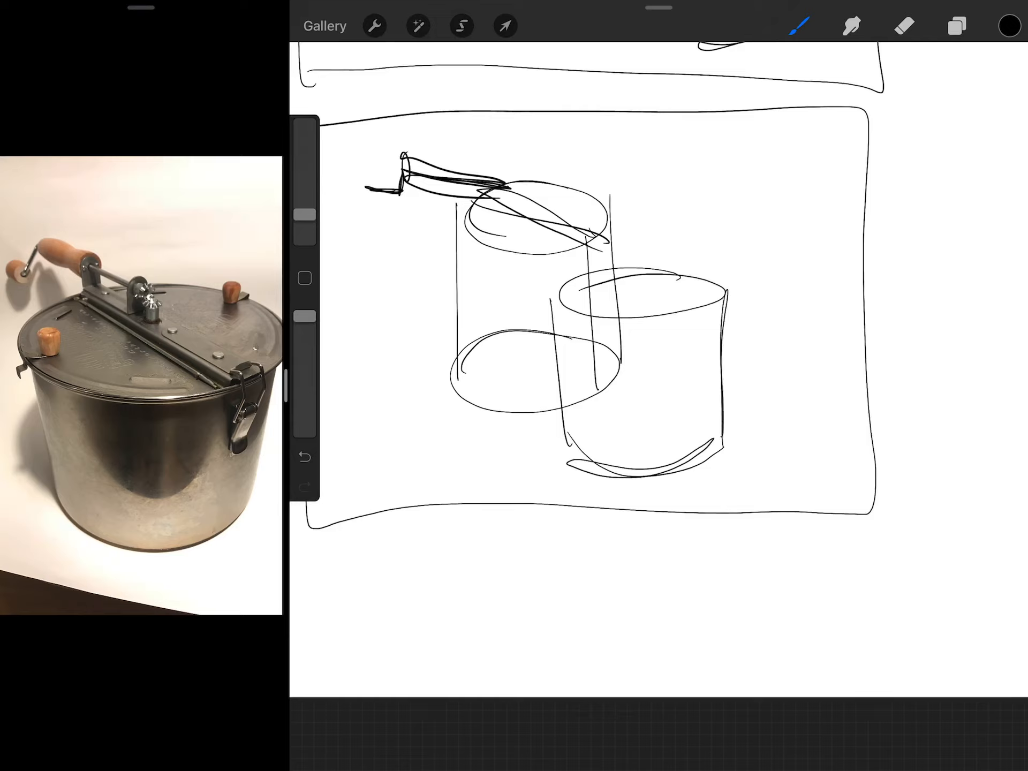
mouse_move(581, 281)
left_mouse_down()
mouse_move(698, 314)
mouse_move(739, 287)
mouse_move(789, 303)
mouse_move(787, 270)
mouse_move(803, 362)
left_mouse_up()
left_click_drag(771, 289, 784, 315)
left_click_drag(706, 260, 701, 285)
scroll(660, 322, "down", 3)
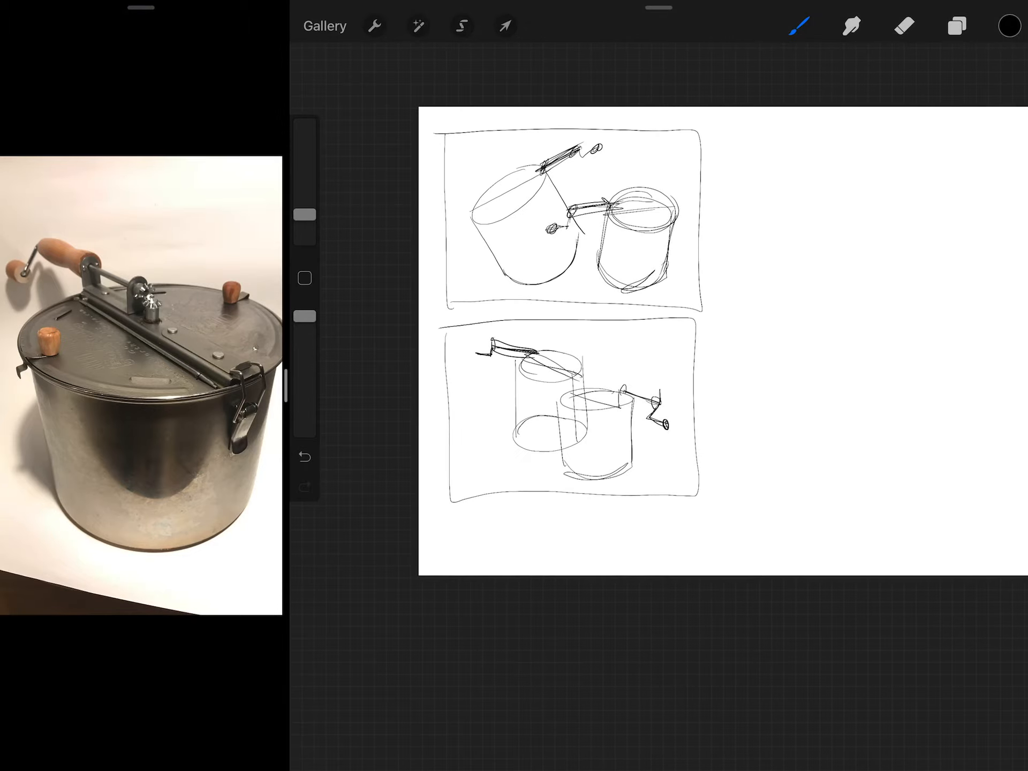
scroll(563, 321, "down", 3)
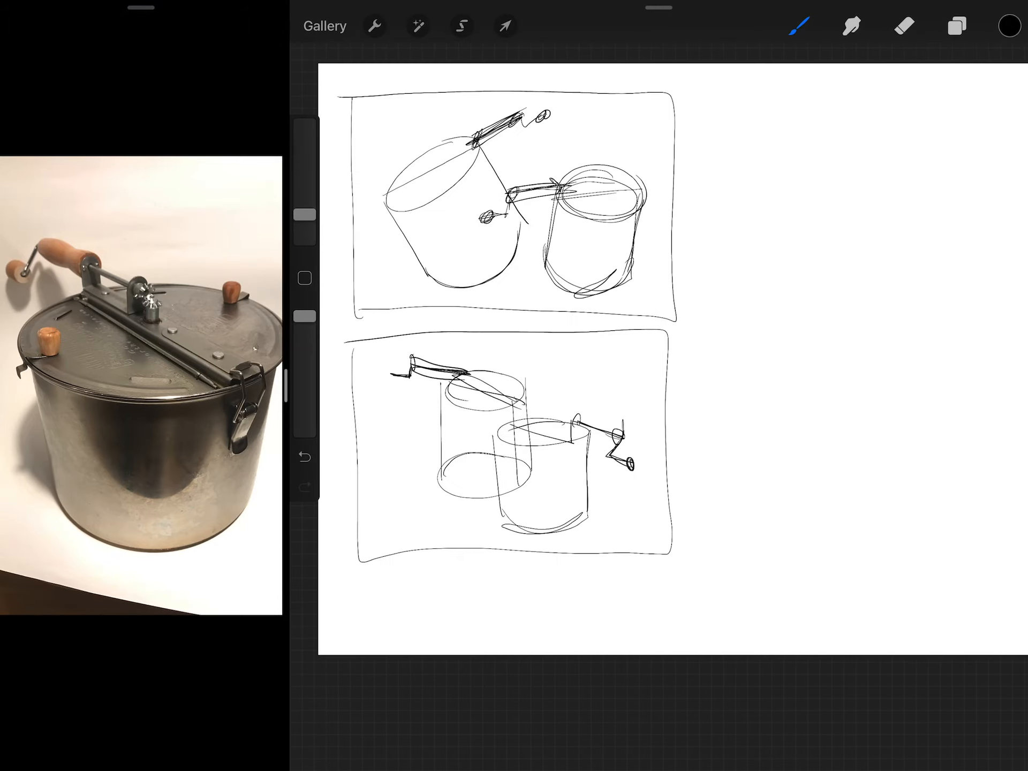
- Add drop shadows under both pots in the top frame, undoing a stray large frame
mouse_move(410, 293)
left_mouse_down()
mouse_move(558, 281)
mouse_move(644, 296)
left_mouse_up()
scroll(660, 362, "down", 3)
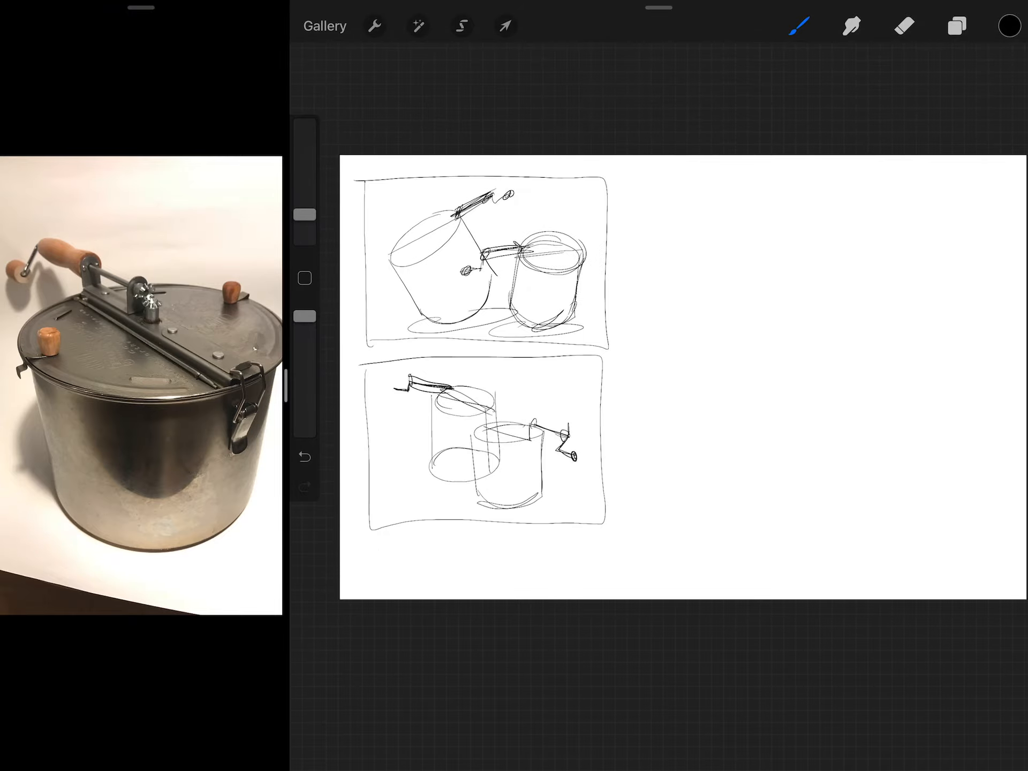
scroll(562, 322, "up", 3)
mouse_move(514, 155)
left_mouse_down()
mouse_move(517, 498)
mouse_move(769, 508)
mouse_move(758, 147)
mouse_move(514, 145)
mouse_move(519, 527)
left_mouse_up()
scroll(611, 338, "up", 2)
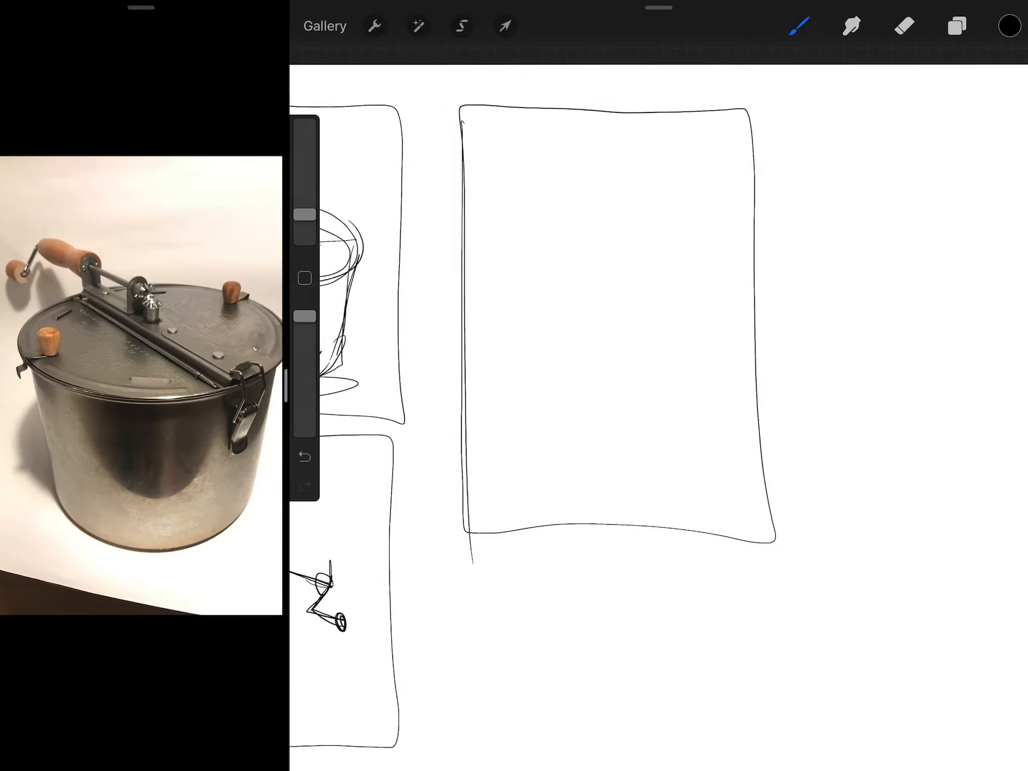
scroll(611, 321, "down", 3)
key("ctrl+z")
key("ctrl+z")
key("ctrl+z")
scroll(458, 322, "up", 3)
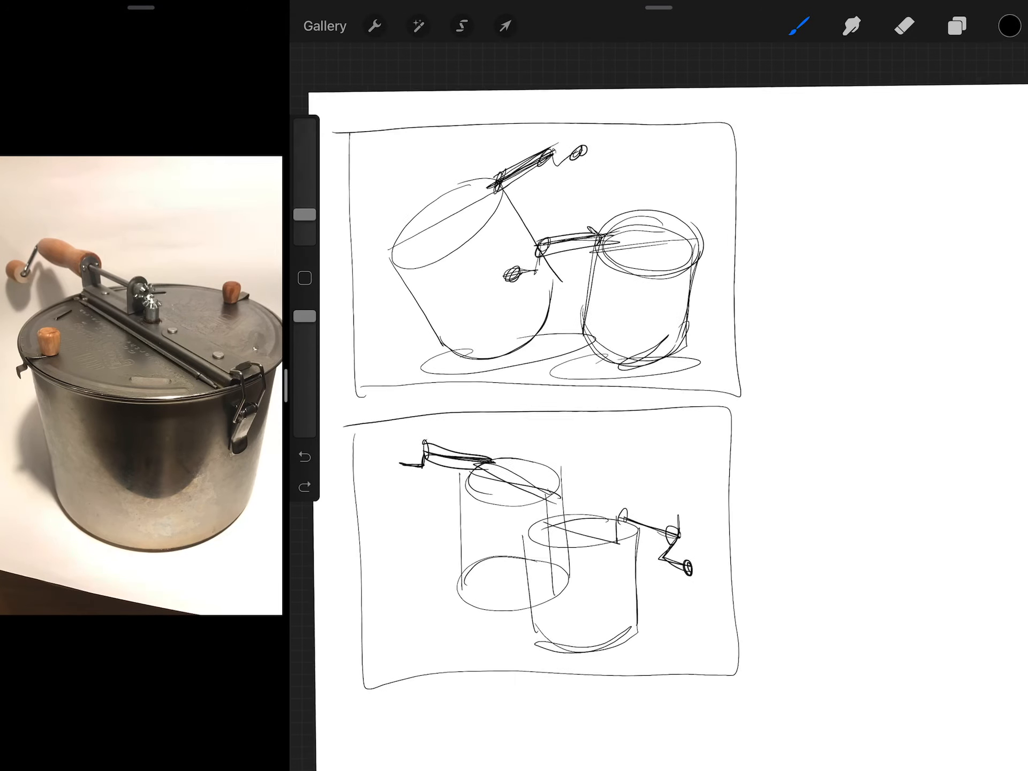
- Add wavy steam lines and short strokes around the popcorn makers in the upper panel
left_click_drag(382, 153, 466, 149)
left_click_drag(664, 147, 714, 146)
left_click_drag(674, 166, 725, 172)
mouse_move(637, 185)
left_mouse_down()
mouse_move(670, 173)
mouse_move(643, 207)
left_mouse_up()
mouse_move(402, 324)
left_mouse_down()
mouse_move(394, 337)
mouse_move(466, 296)
left_mouse_up()
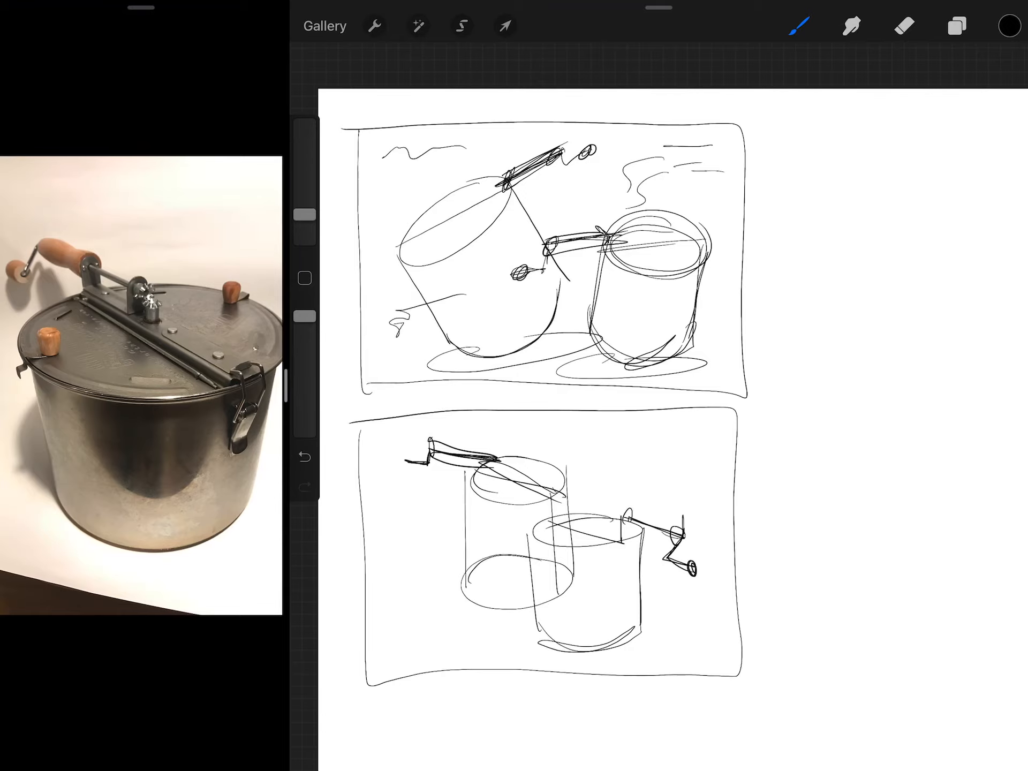
scroll(563, 361, "down", 5)
- Hide sketch Layer 3, work on Layer 4 and choose a light grey for construction lines
left_click(957, 27)
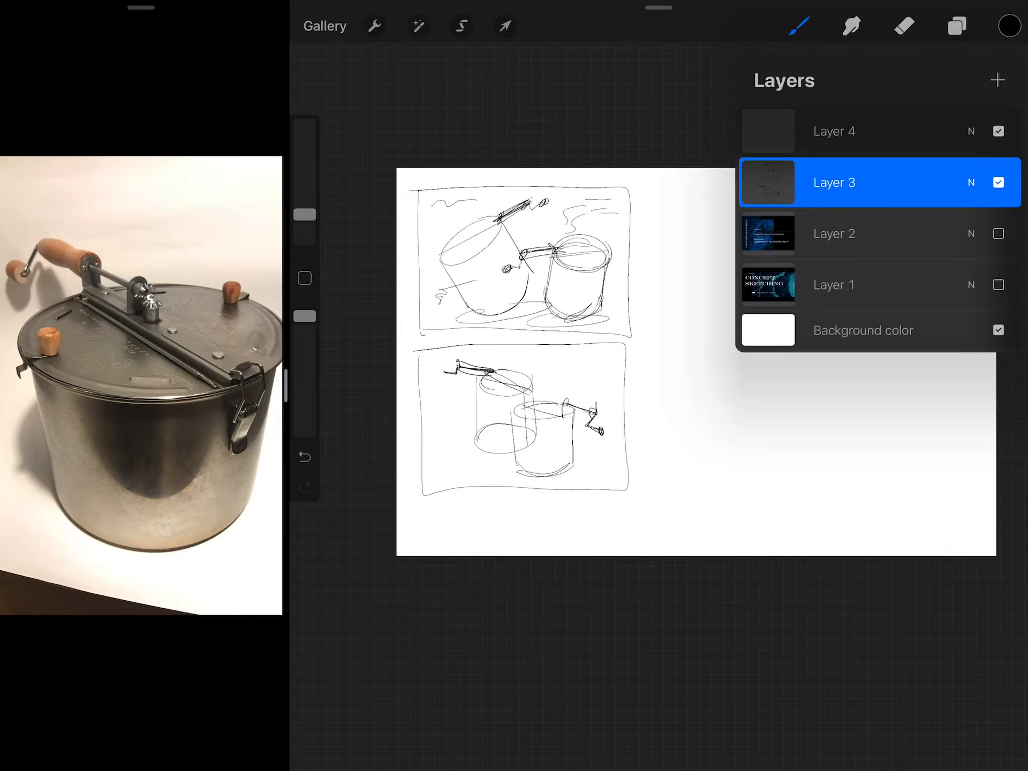
left_click(999, 183)
left_click(876, 132)
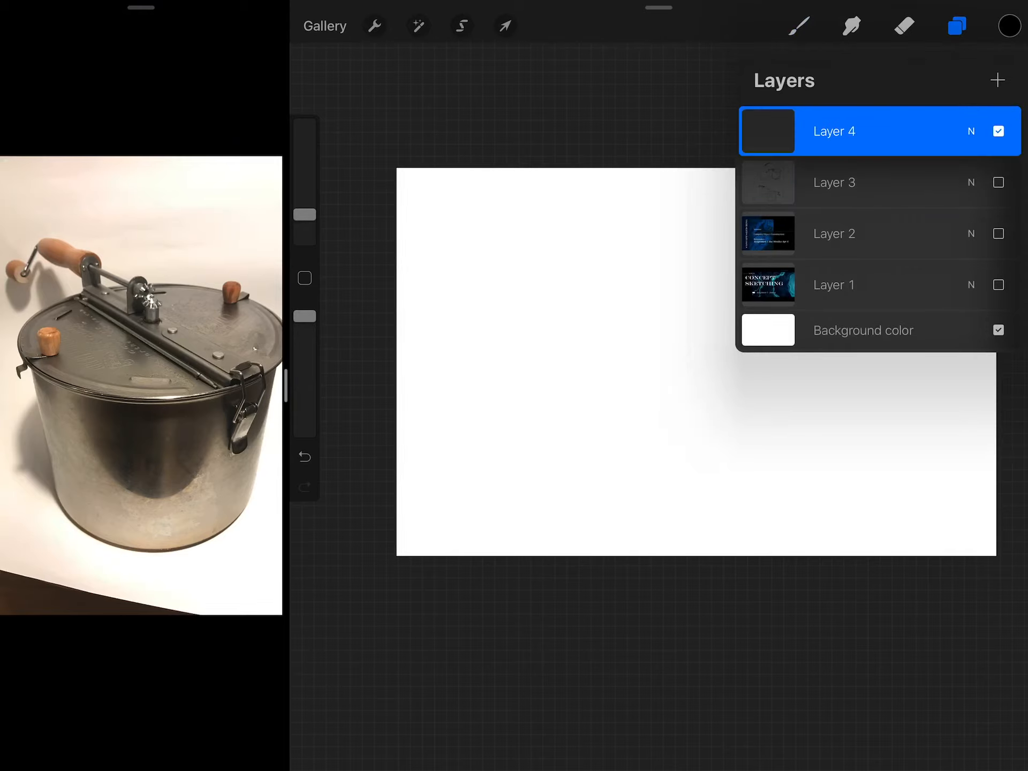
left_click(1011, 25)
left_click_drag(751, 144, 748, 145)
left_click(563, 363)
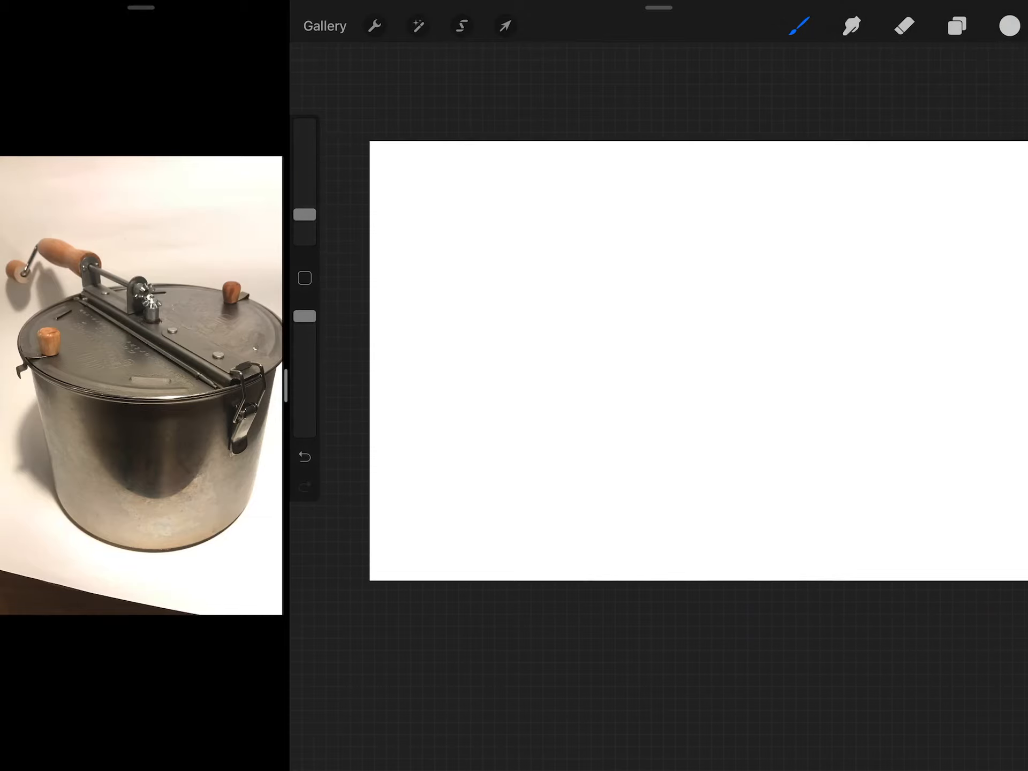
left_click(957, 25)
left_click(998, 182)
left_click(563, 362)
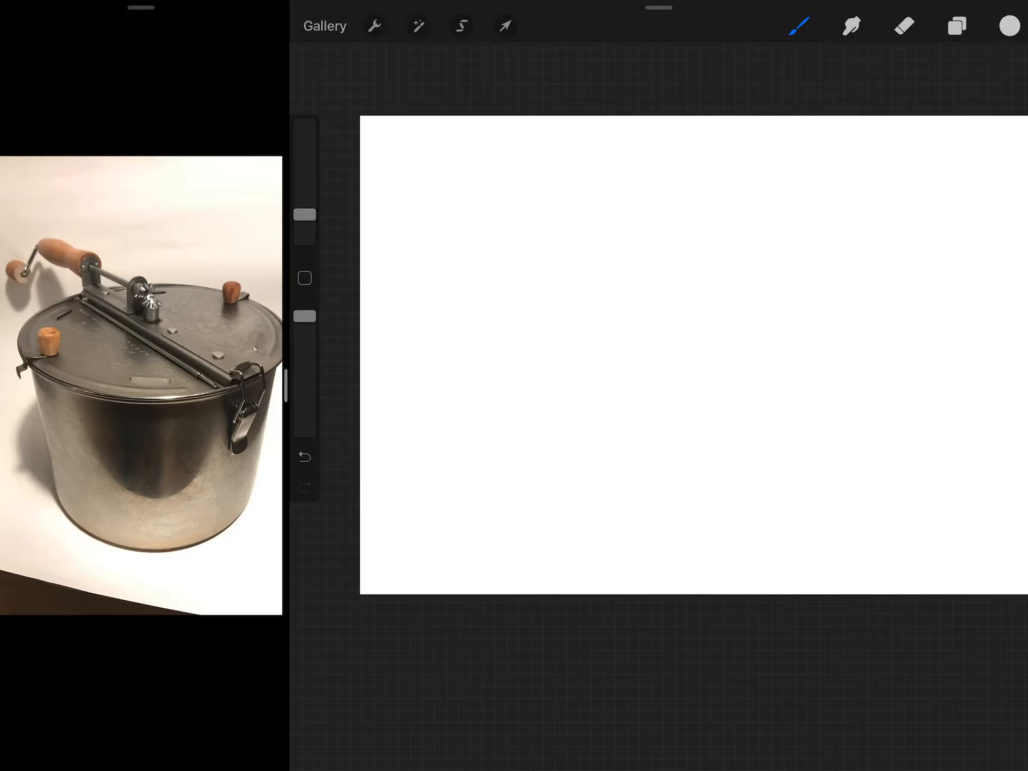
- Block in the faint outer edges of a tilted perspective box
left_click_drag(464, 297, 527, 510)
left_click_drag(580, 304, 645, 526)
left_click_drag(507, 476, 645, 524)
left_click_drag(454, 299, 501, 484)
mouse_move(448, 283)
left_mouse_down()
mouse_move(585, 319)
mouse_move(679, 228)
left_mouse_up()
left_click_drag(647, 524, 761, 407)
mouse_move(444, 285)
left_mouse_down()
mouse_move(538, 204)
mouse_move(696, 229)
mouse_move(759, 410)
mouse_move(658, 522)
left_mouse_up()
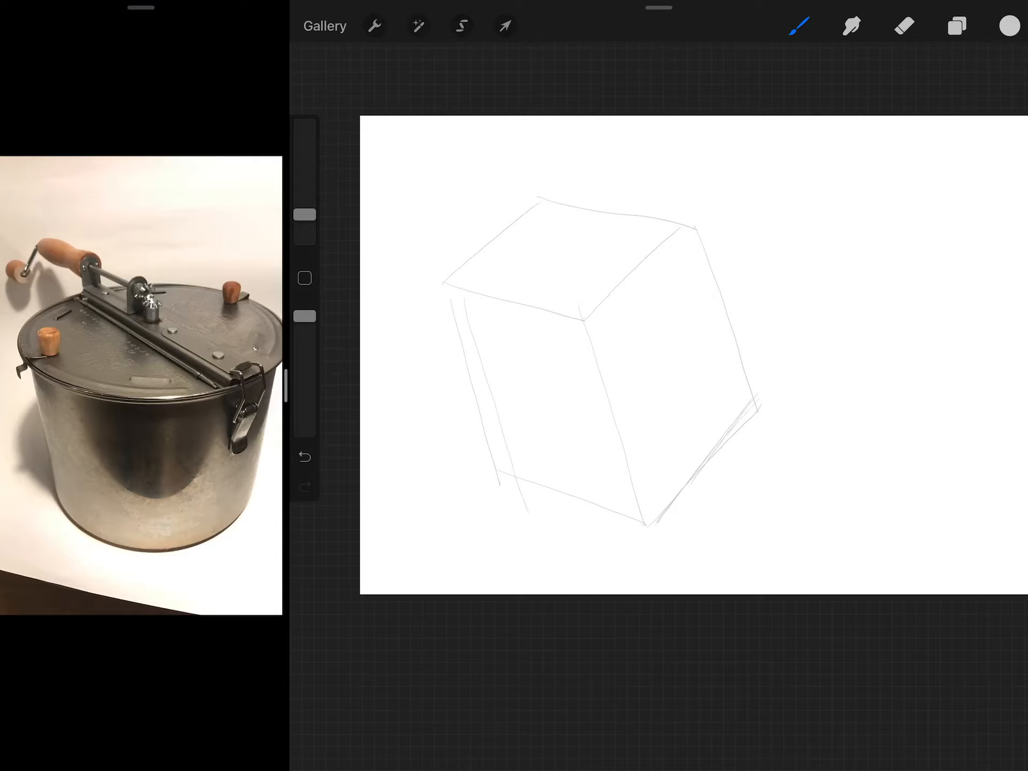
- Reinforce the box edges and add the hidden back edges inside it
left_click_drag(404, 362, 469, 452)
left_click_drag(423, 391, 525, 515)
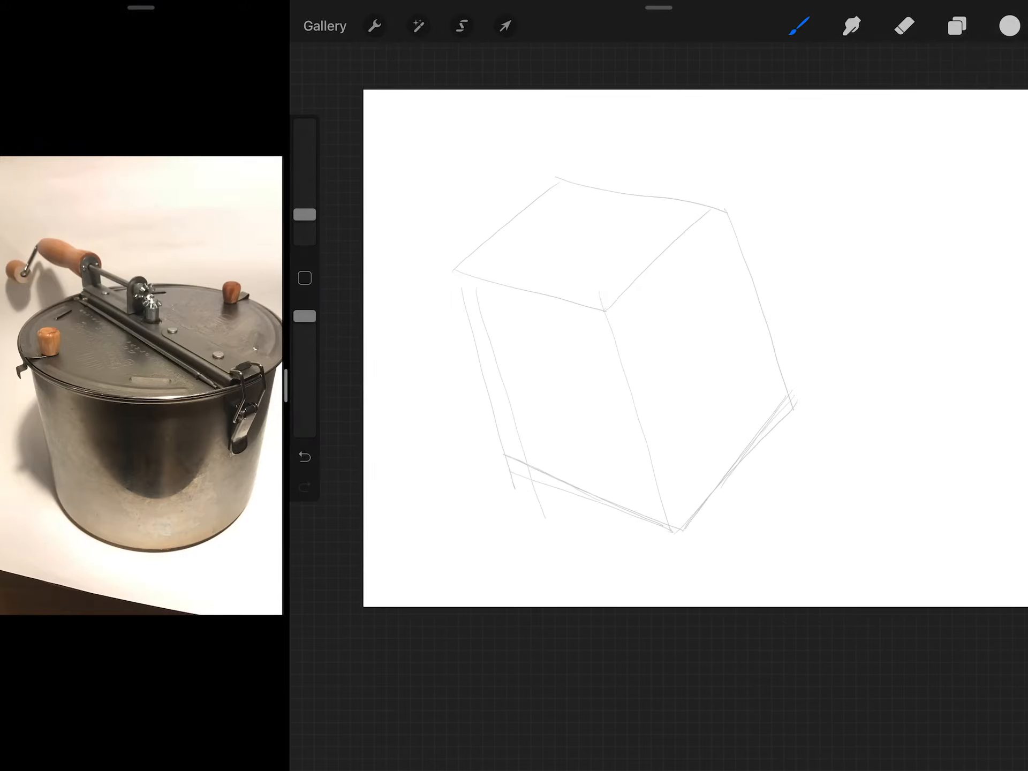
left_click_drag(523, 433, 585, 381)
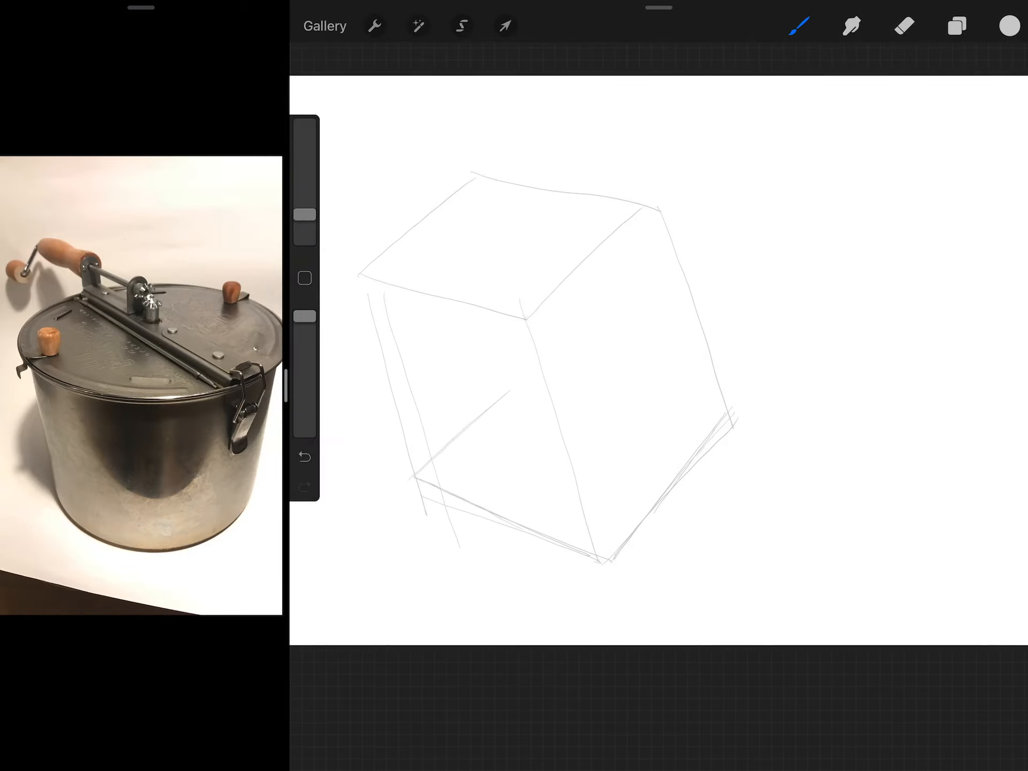
left_click_drag(582, 369, 726, 417)
mouse_move(476, 176)
left_mouse_down()
mouse_move(534, 371)
mouse_move(484, 418)
left_mouse_up()
left_click_drag(534, 360, 713, 421)
scroll(610, 362, "down", 3)
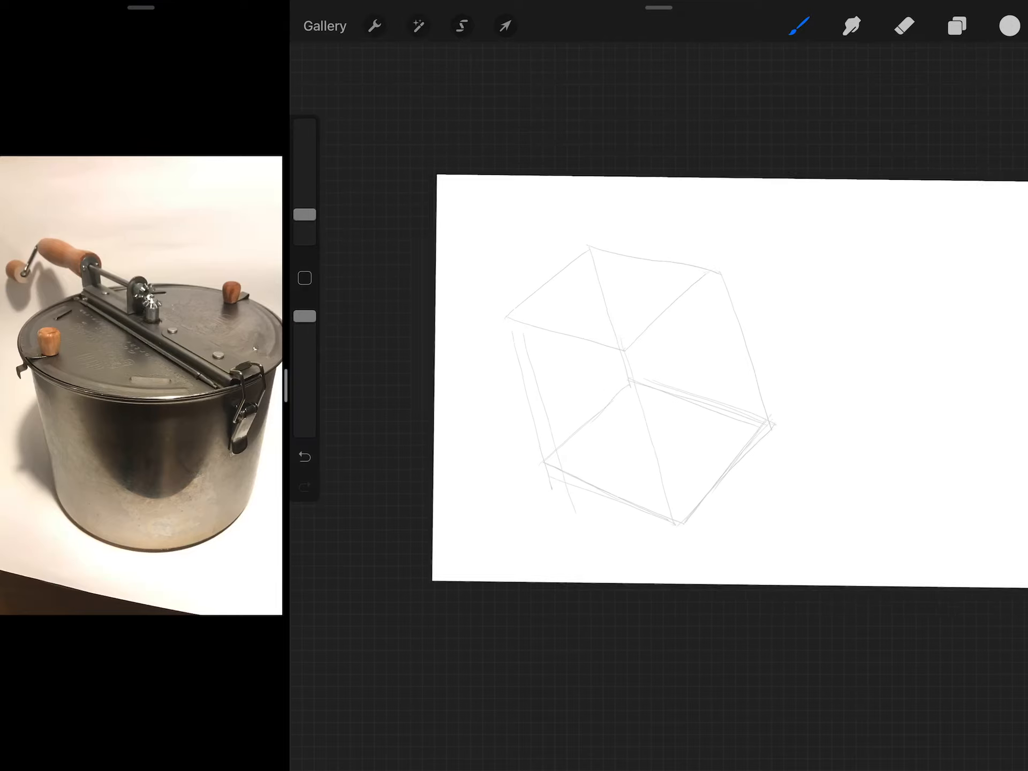
scroll(611, 361, "up", 3)
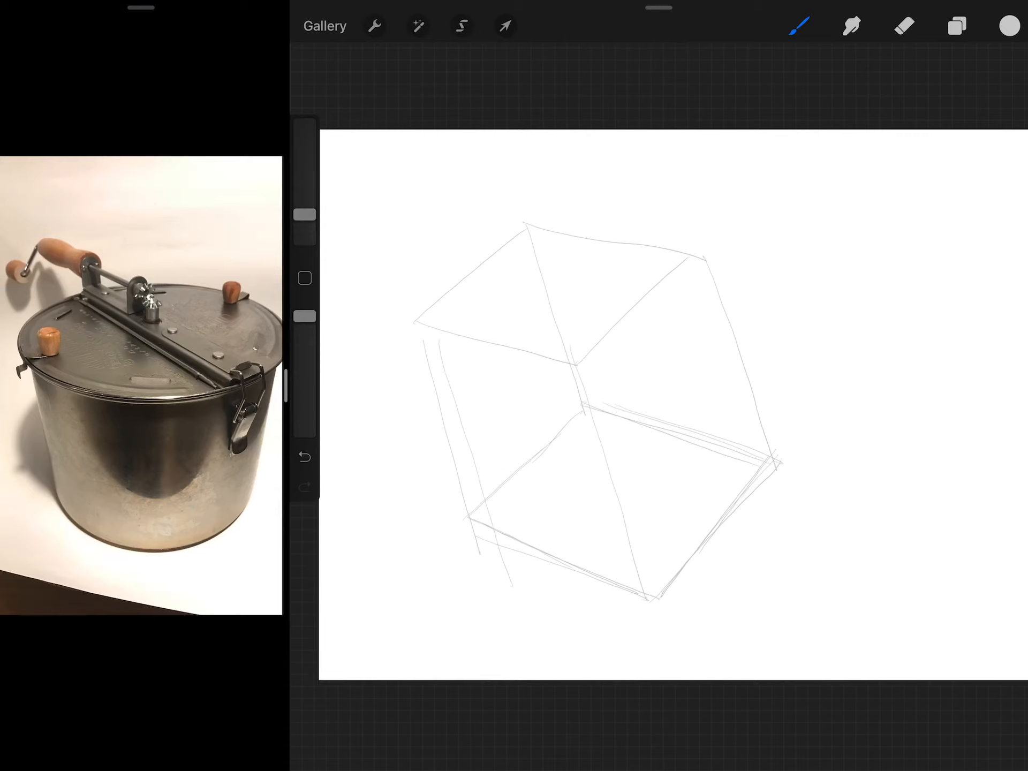
- Extend and double up the box's top, diagonal and bottom-right edges
left_click_drag(474, 273, 561, 206)
left_click_drag(615, 326, 729, 232)
mouse_move(550, 217)
left_mouse_down()
mouse_move(728, 233)
mouse_move(787, 434)
left_mouse_up()
mouse_move(661, 577)
left_mouse_down()
mouse_move(791, 450)
mouse_move(751, 486)
left_mouse_up()
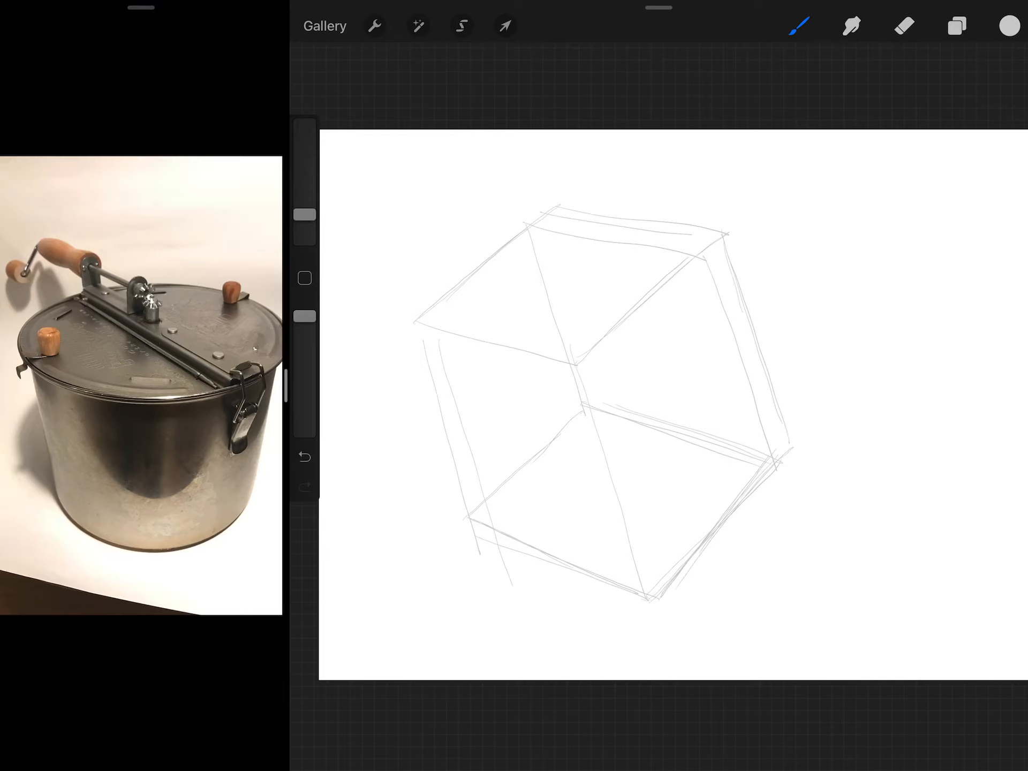
left_click_drag(559, 210, 618, 380)
mouse_move(534, 454)
left_mouse_down()
mouse_move(606, 387)
mouse_move(803, 447)
left_mouse_up()
left_click_drag(619, 390, 764, 434)
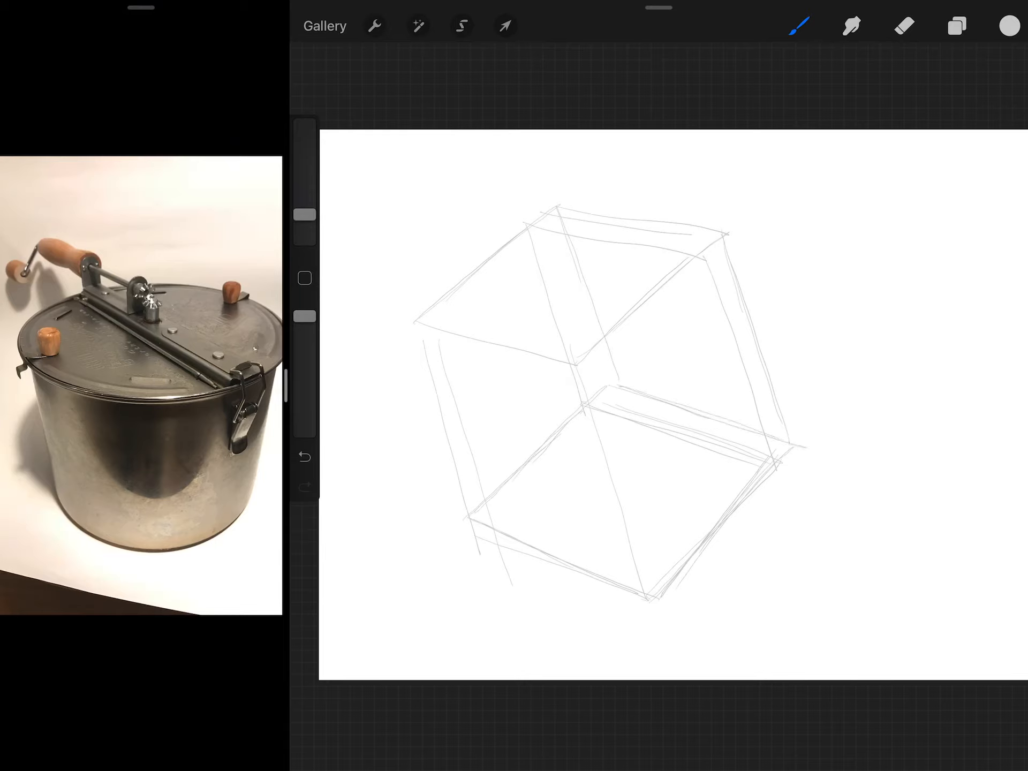
- Sketch an ellipse on the box's top face, redoing it larger after undoing
left_click_drag(554, 244, 562, 338)
left_click_drag(466, 321, 627, 273)
left_click_drag(482, 257, 522, 309)
key("ctrl+z")
key("ctrl+z")
left_click_drag(611, 281, 658, 241)
key("ctrl+z")
left_click_drag(562, 402, 611, 402)
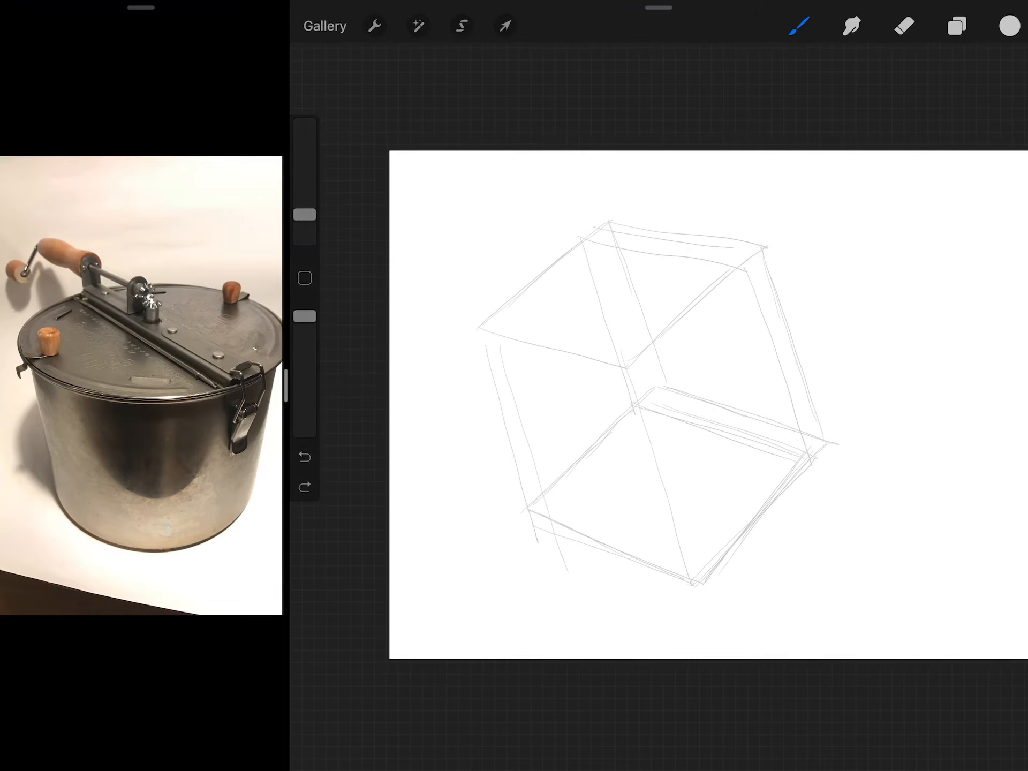
left_click(956, 26)
left_click(999, 182)
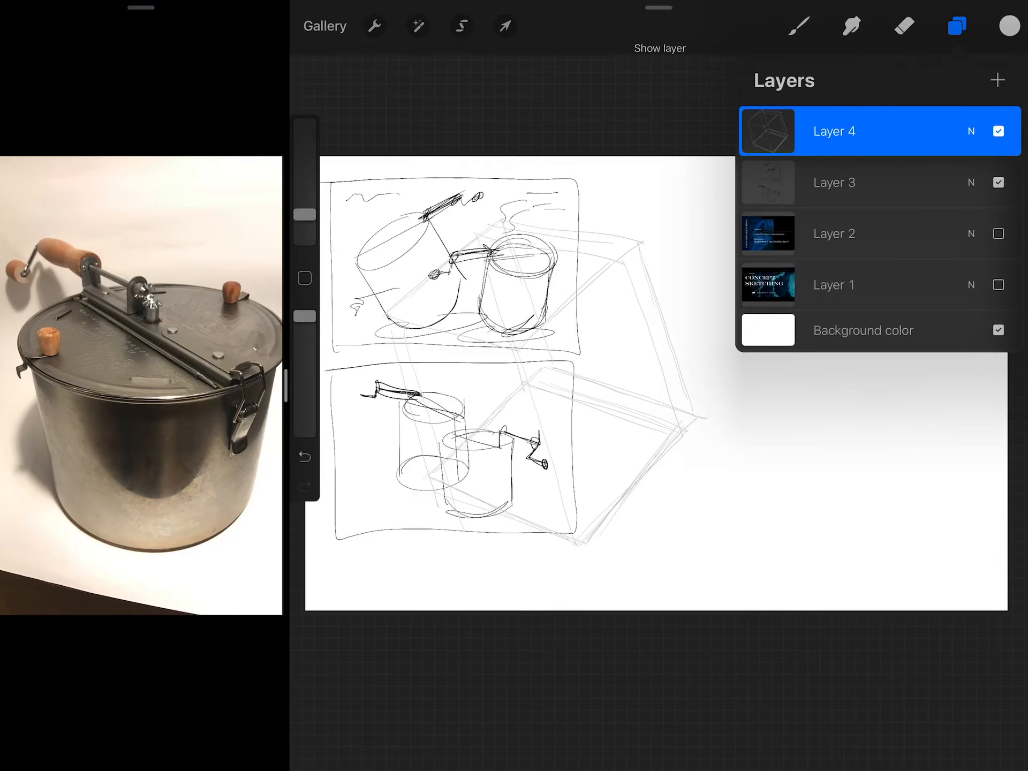
left_click(999, 182)
left_click(957, 26)
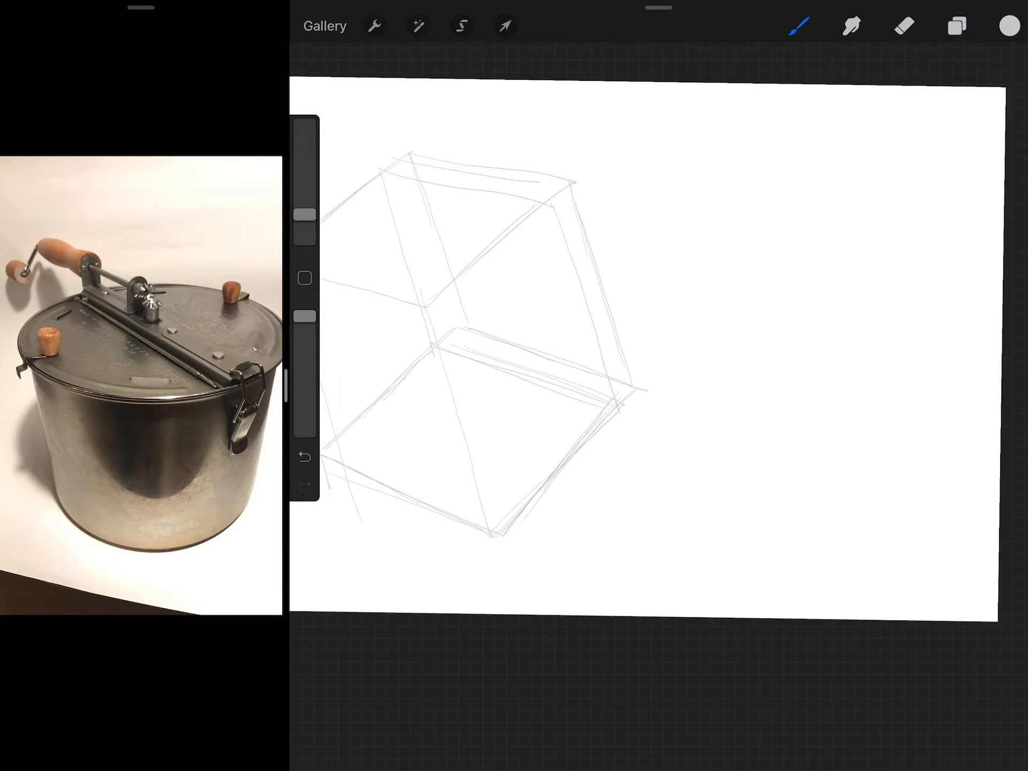
left_click_drag(563, 321, 506, 298)
left_click(957, 26)
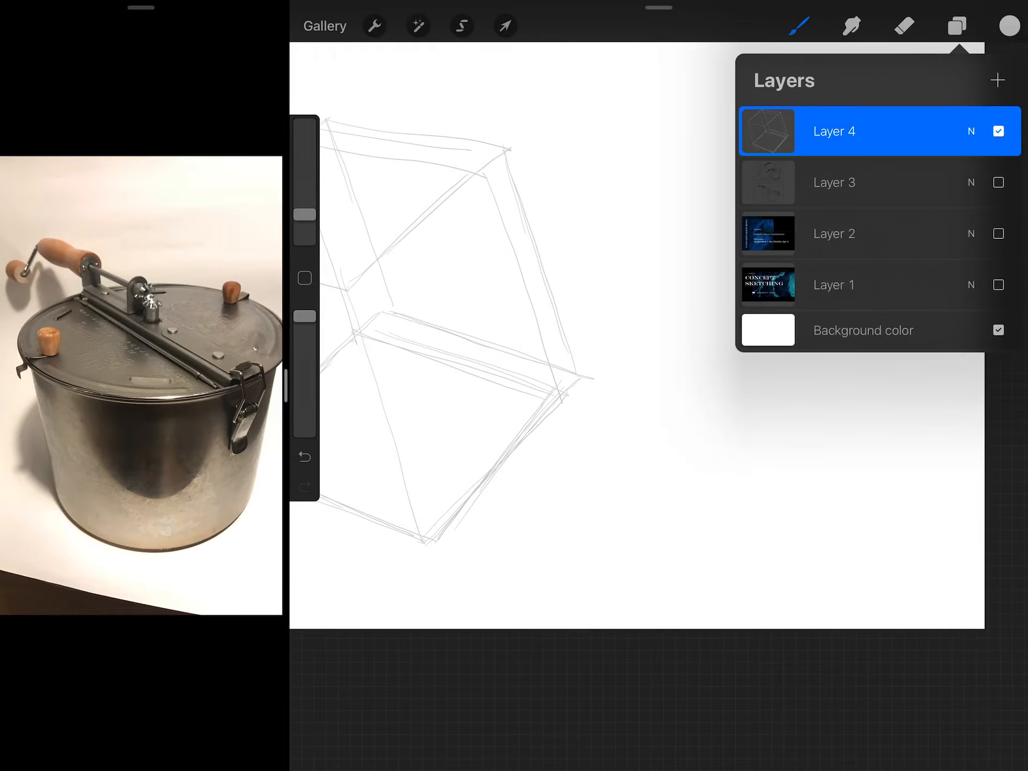
left_click(999, 182)
mouse_move(563, 321)
left_mouse_down()
mouse_move(595, 337)
mouse_move(498, 265)
left_mouse_up()
left_click(998, 183)
left_click(956, 27)
- Draw a base line and the vertical and bottom edges of a second construction box
mouse_move(563, 498)
left_mouse_down()
mouse_move(711, 553)
mouse_move(848, 499)
left_mouse_up()
left_click_drag(744, 208, 709, 554)
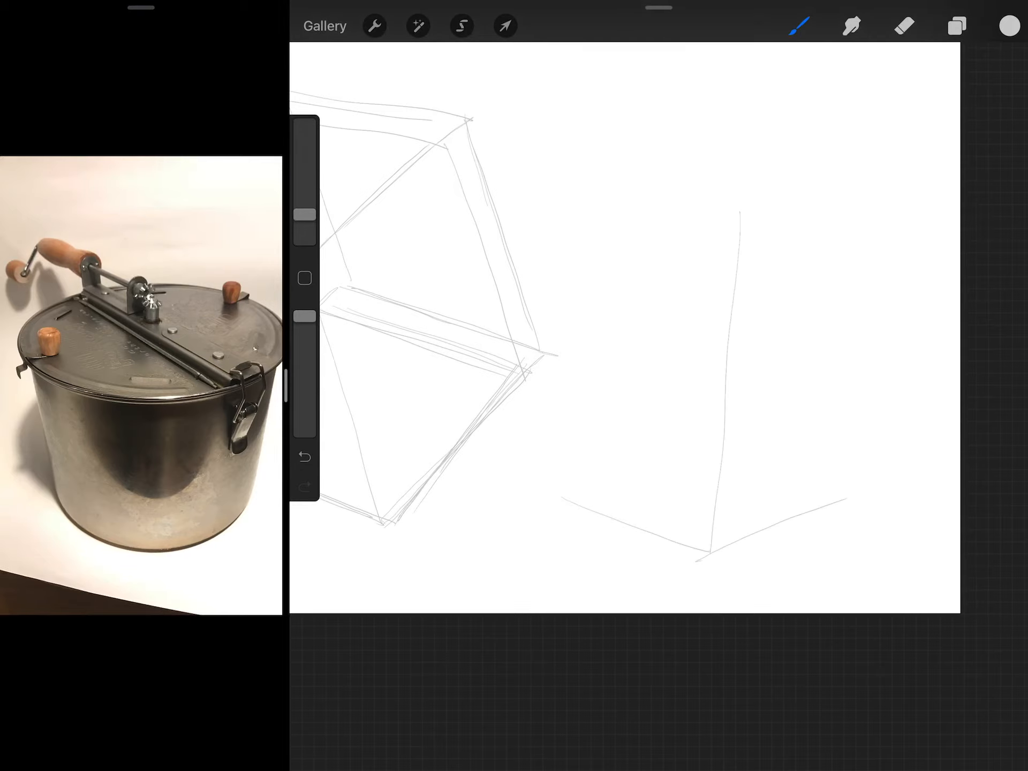
left_click_drag(741, 217, 705, 572)
left_click_drag(579, 216, 551, 521)
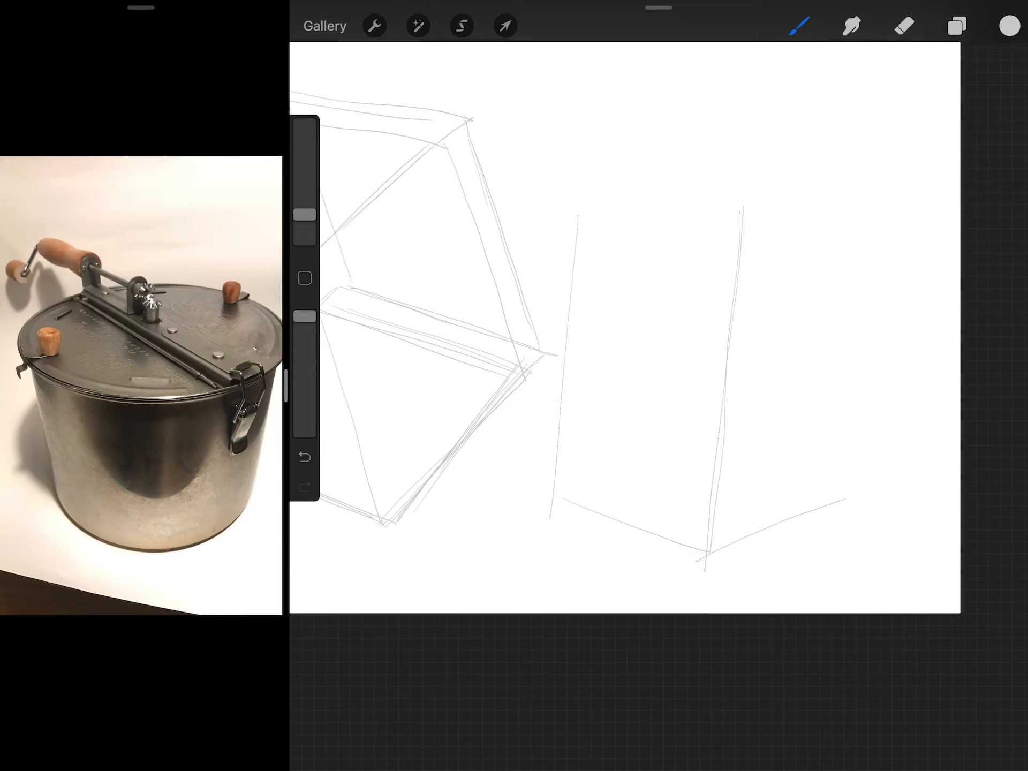
left_click_drag(883, 213, 845, 521)
left_click_drag(558, 467, 699, 550)
left_click_drag(832, 482, 722, 553)
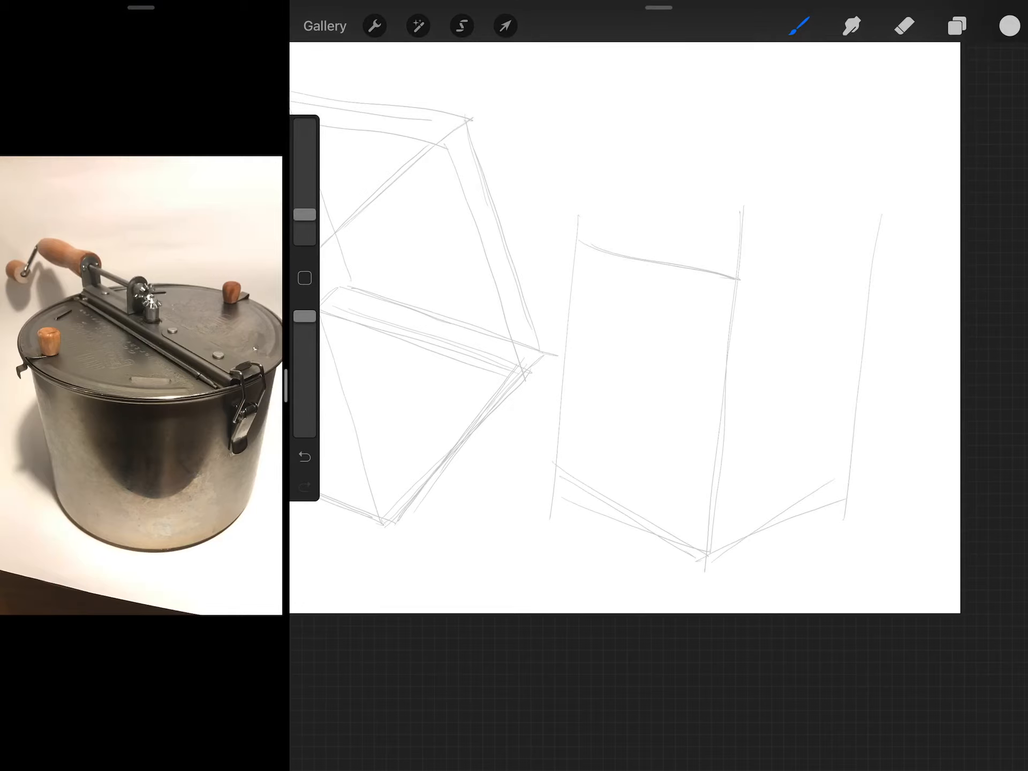
- Close the second box's top face, add an ellipse on it and strengthen vertical edges
mouse_move(578, 238)
left_mouse_down()
mouse_move(740, 223)
mouse_move(740, 279)
left_mouse_up()
mouse_move(752, 229)
left_mouse_down()
mouse_move(879, 261)
mouse_move(740, 282)
left_mouse_up()
left_click_drag(616, 249, 707, 270)
left_click_drag(653, 232, 844, 257)
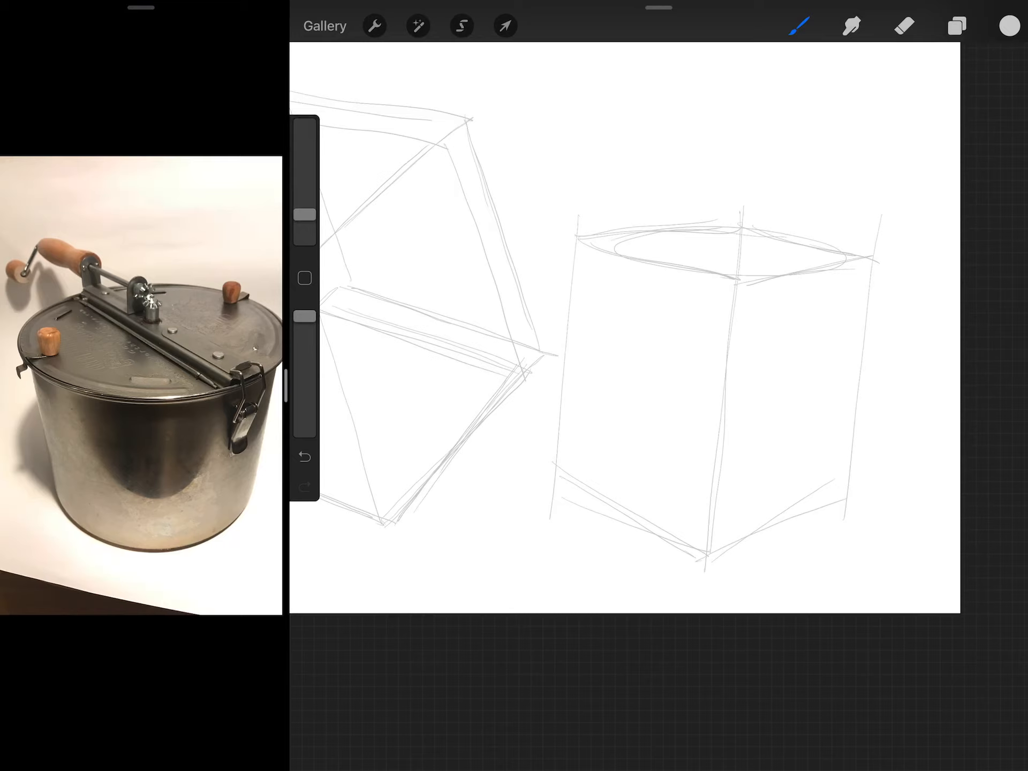
left_click_drag(729, 224, 709, 449)
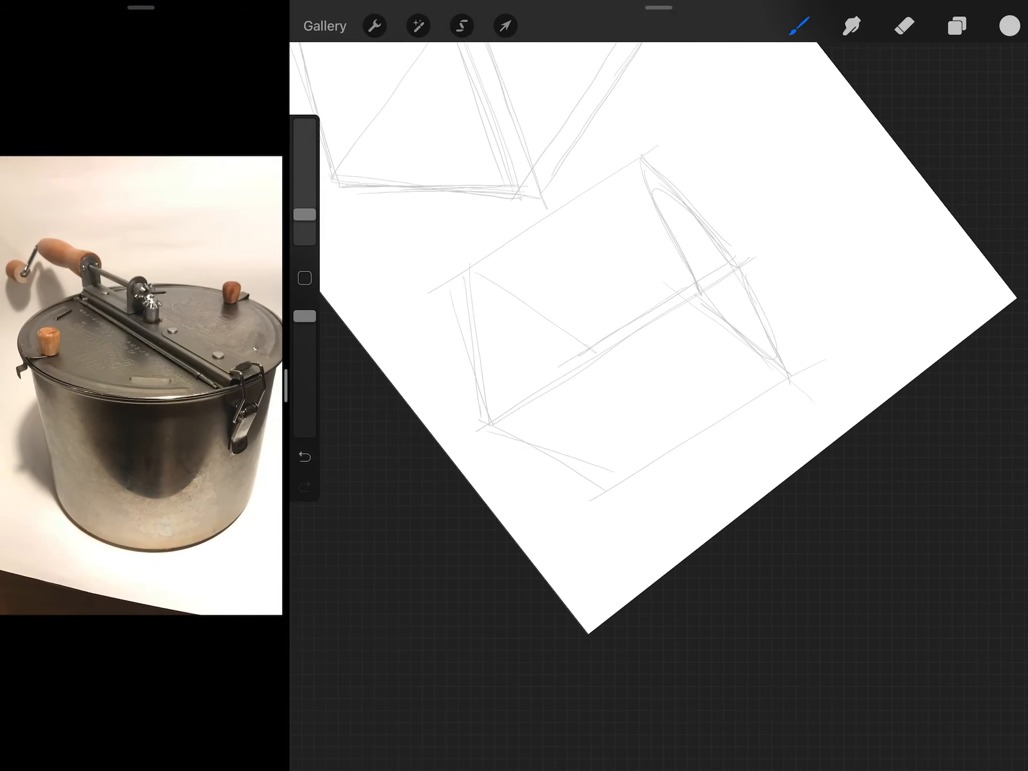
left_click_drag(690, 311, 649, 151)
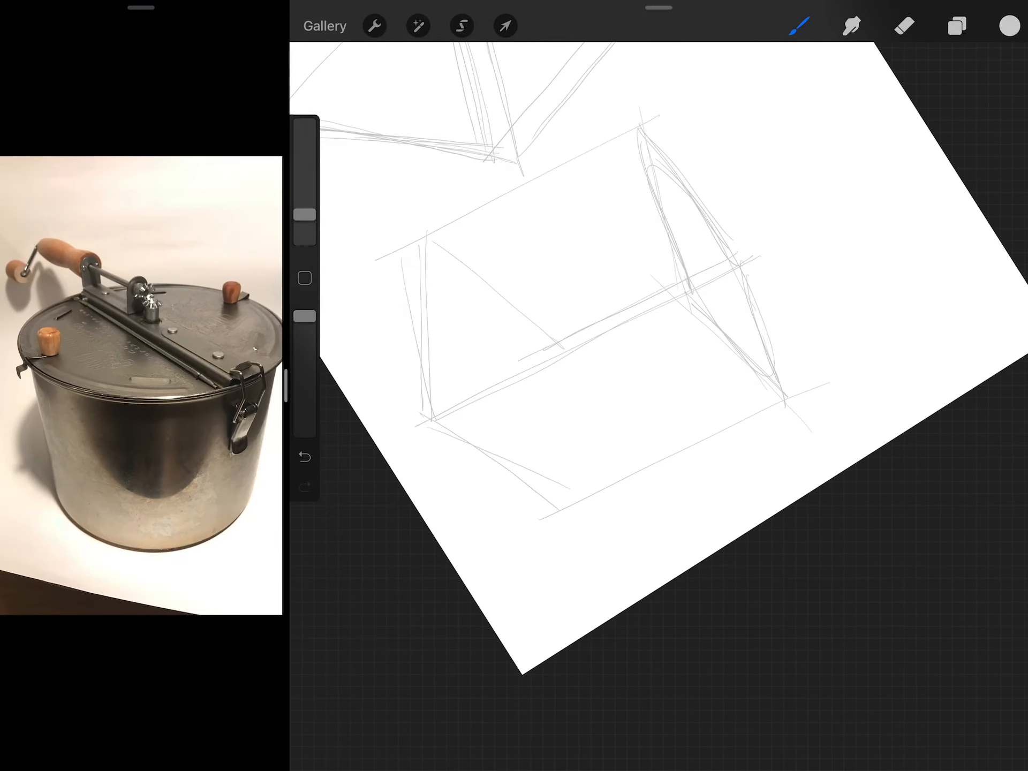
left_click_drag(533, 323, 564, 514)
left_click_drag(422, 240, 429, 427)
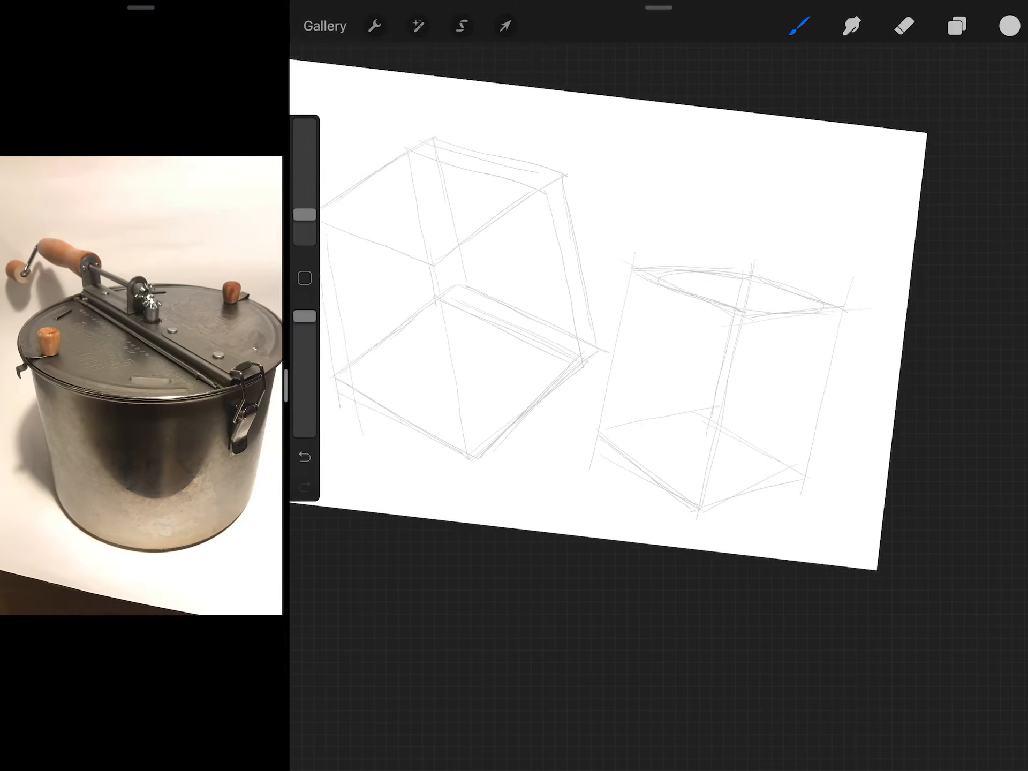
- Briefly reveal the ink sketches on Layer 3, hide them again and return to Layer 4
left_click(957, 27)
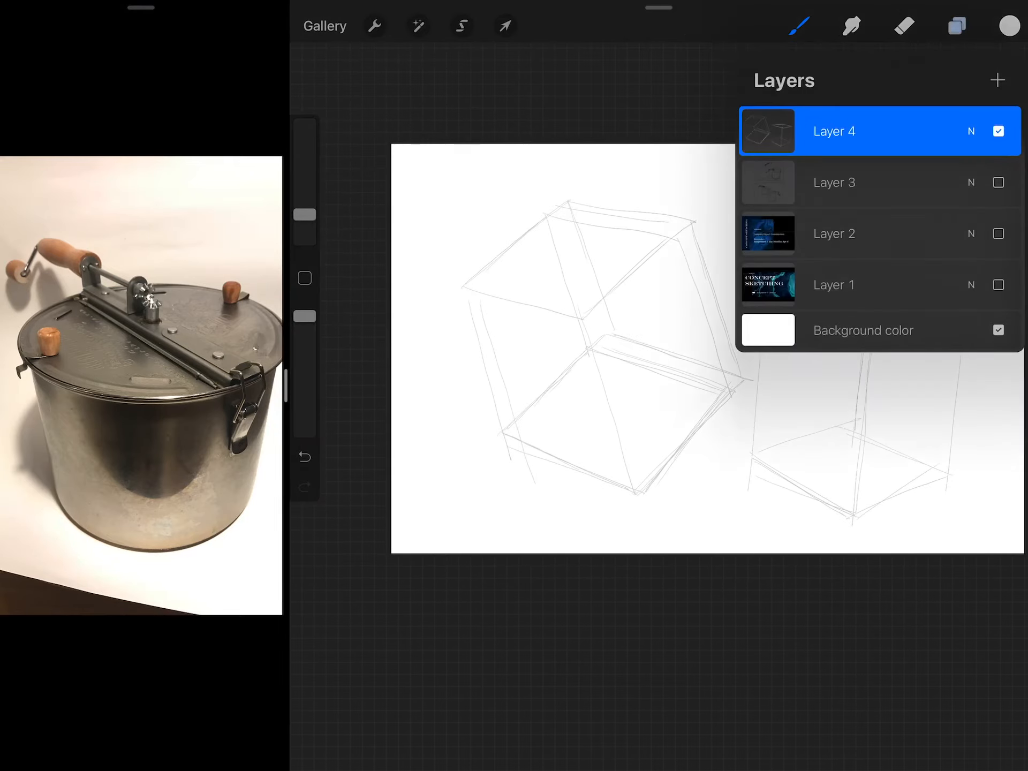
left_click(999, 183)
left_click(879, 182)
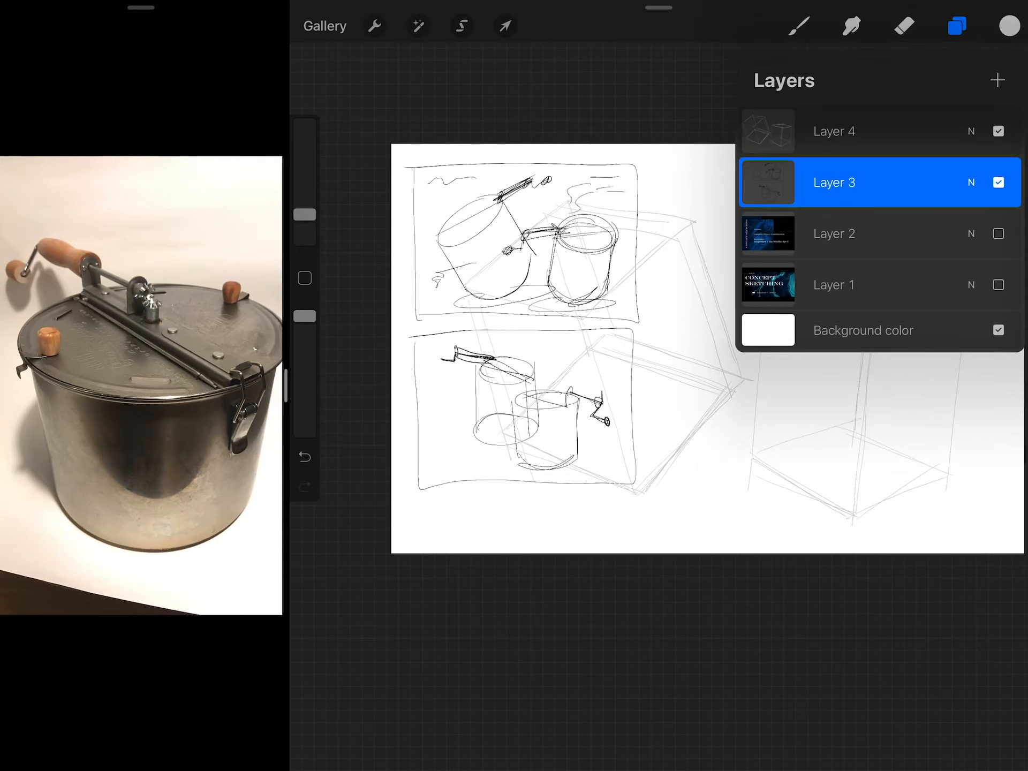
left_click(999, 182)
left_click(563, 482)
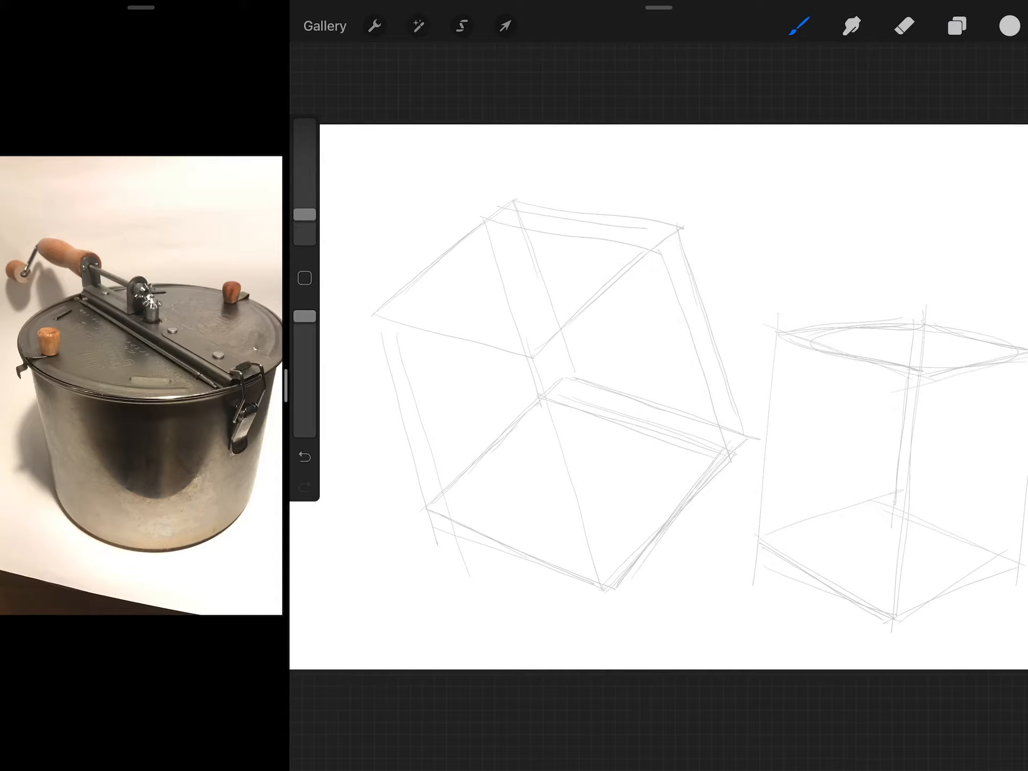
left_click(563, 402)
left_click(568, 433)
left_click(957, 26)
left_click(880, 131)
left_click(563, 402)
- Undo a stray stroke across the box tops and float the reference photo over the full-screen canvas
left_click_drag(723, 402, 643, 386)
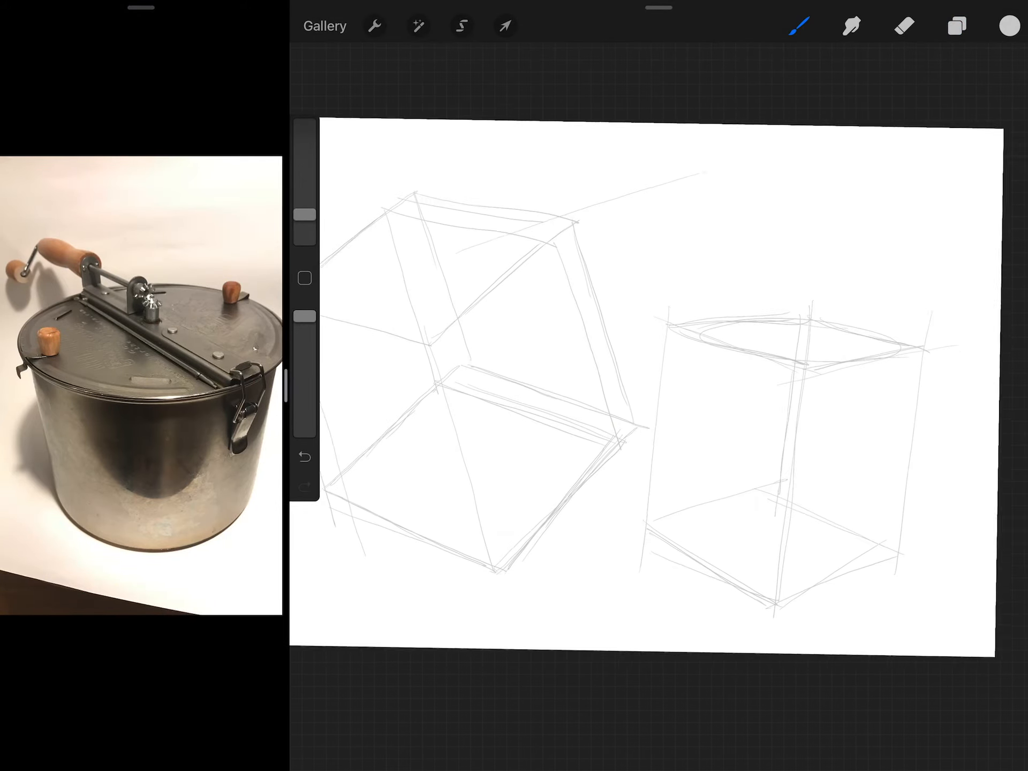
scroll(659, 387, "up", 3)
left_click_drag(502, 290, 699, 321)
scroll(659, 386, "down", 2)
key("ctrl+z")
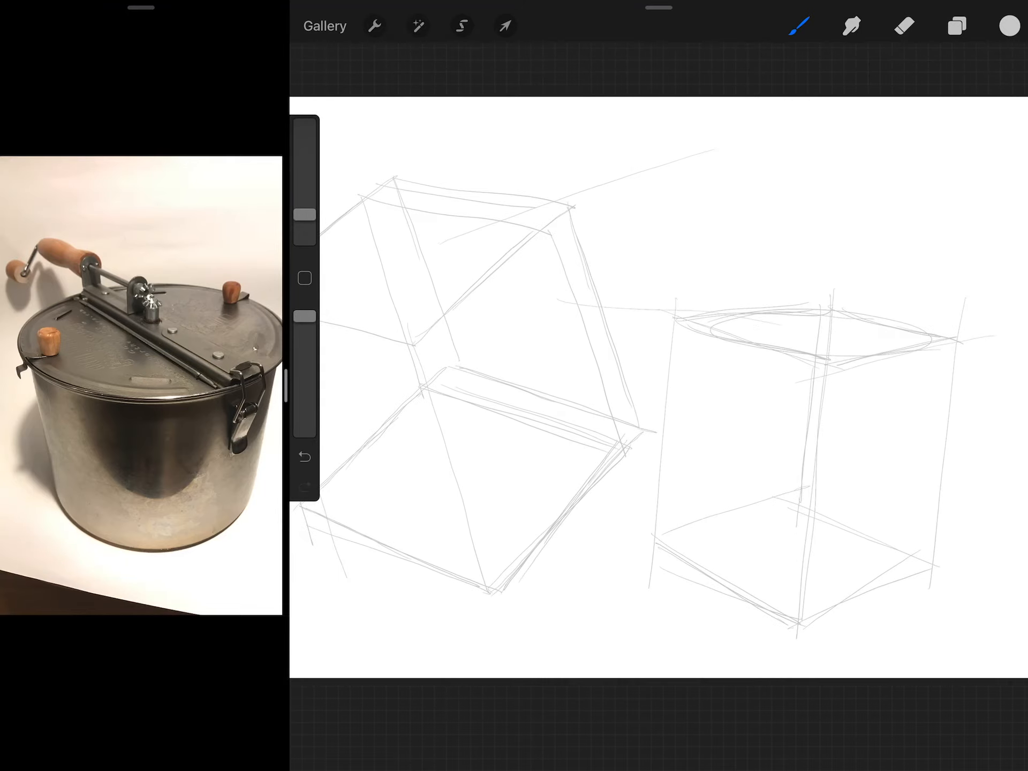
scroll(659, 385, "down", 2)
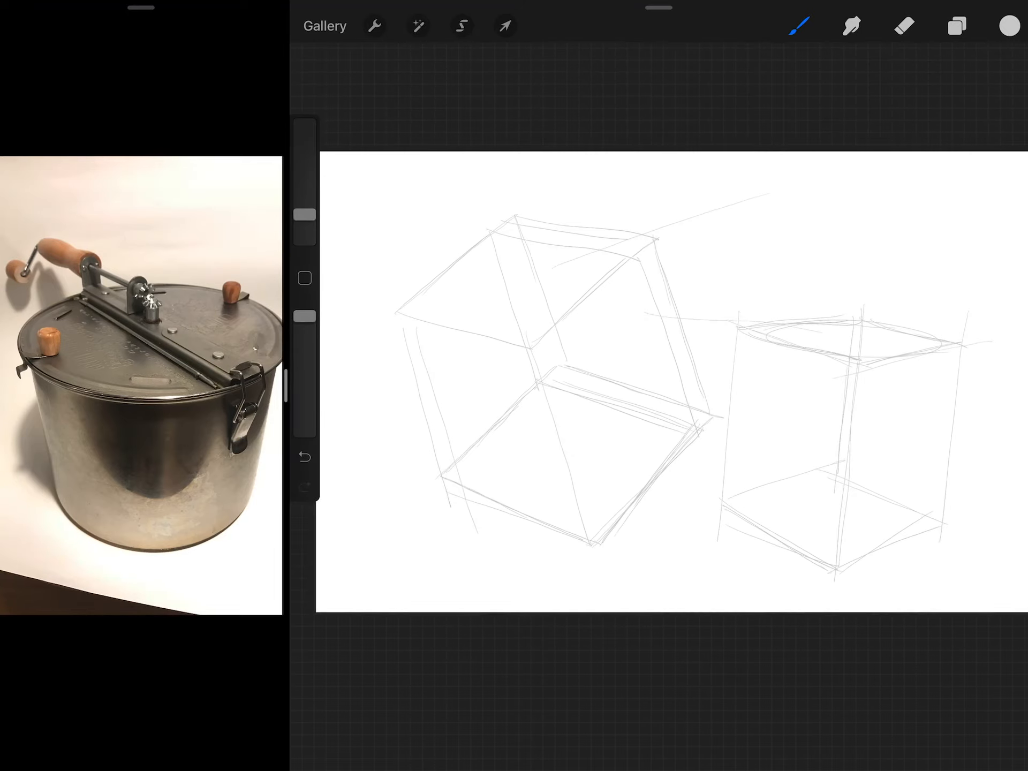
scroll(659, 386, "up", 3)
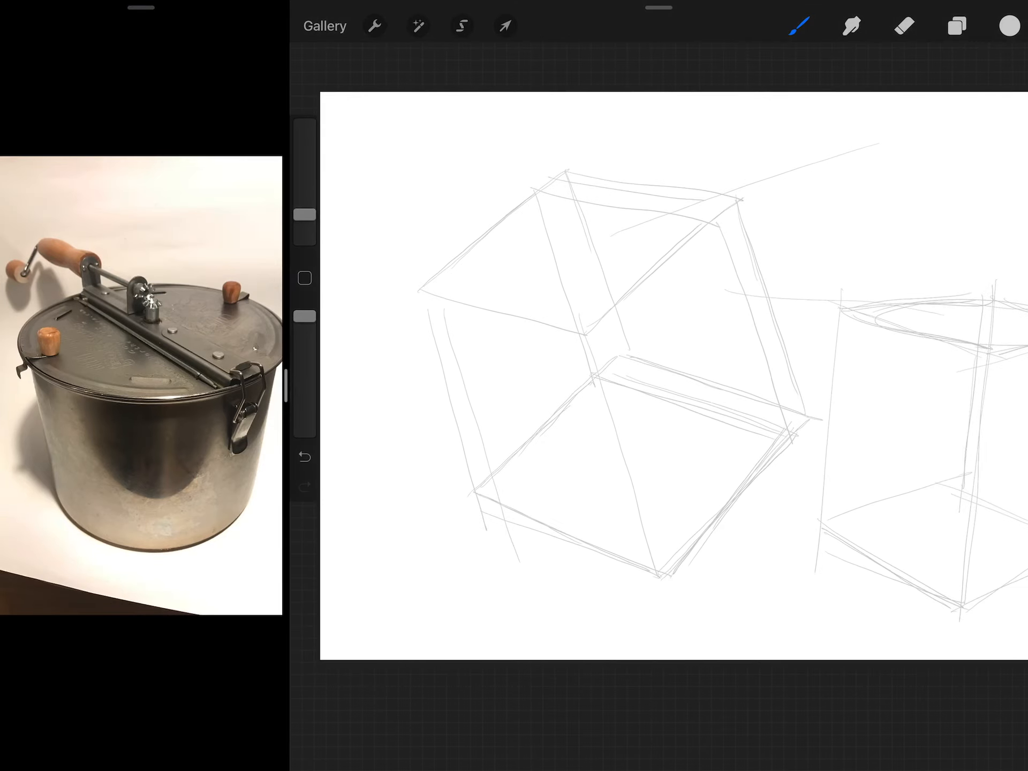
scroll(659, 386, "up", 3)
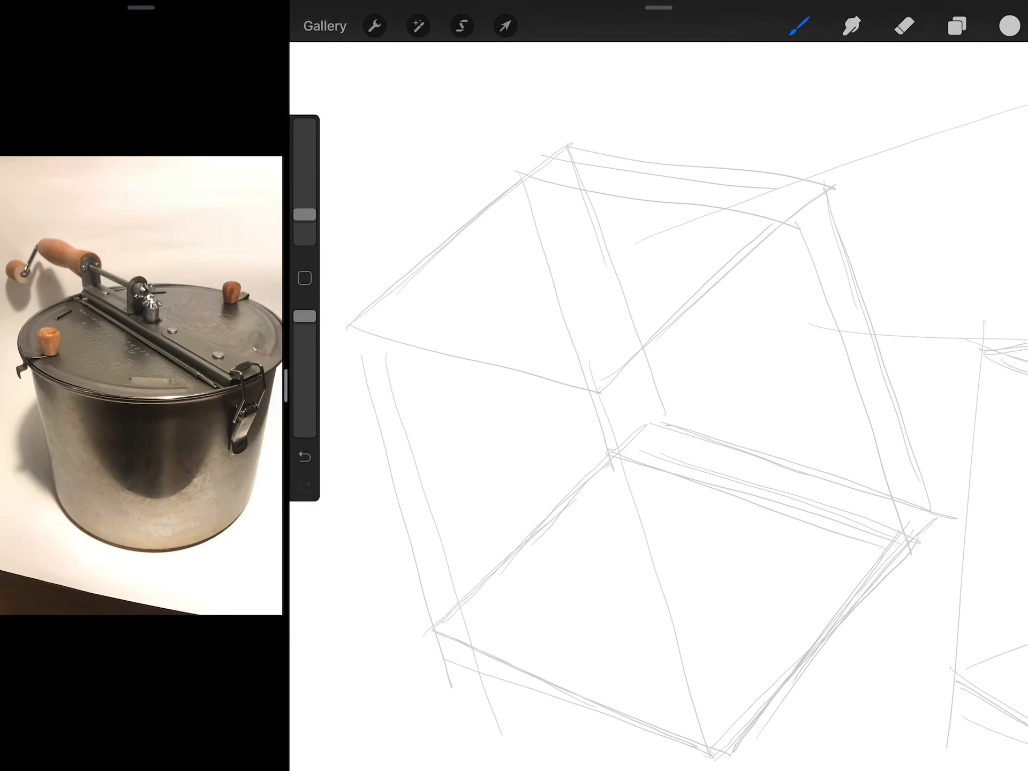
left_click_drag(285, 384, 286, 384)
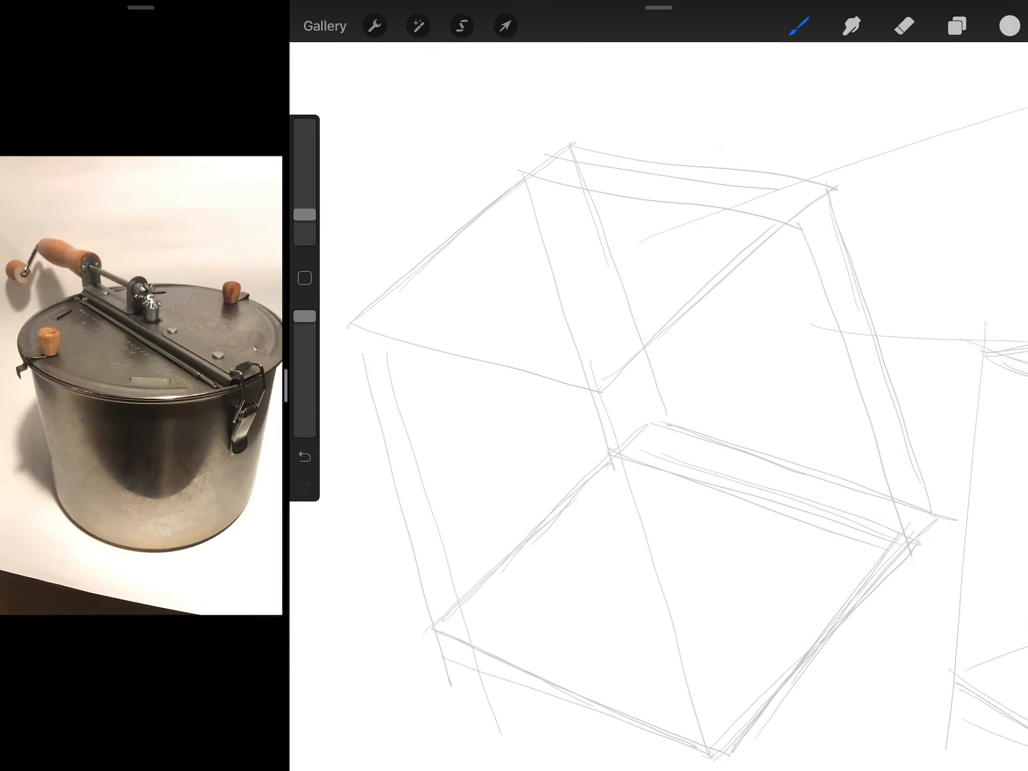
left_click_drag(642, 402, 676, 430)
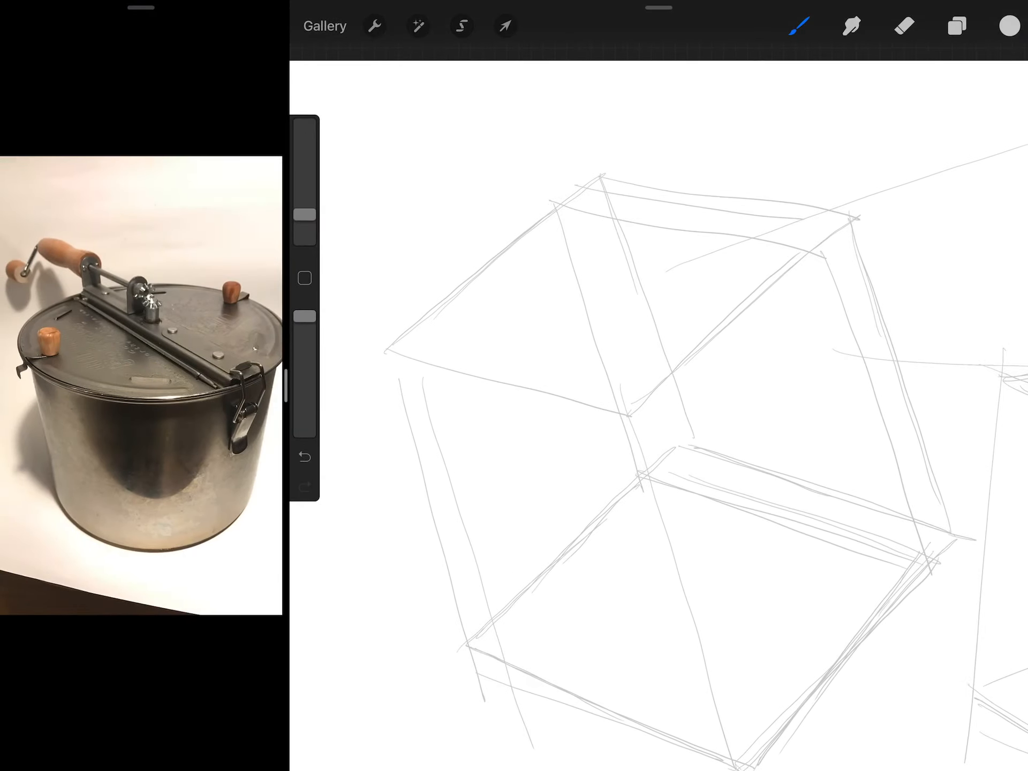
left_click_drag(141, 7, 161, 241)
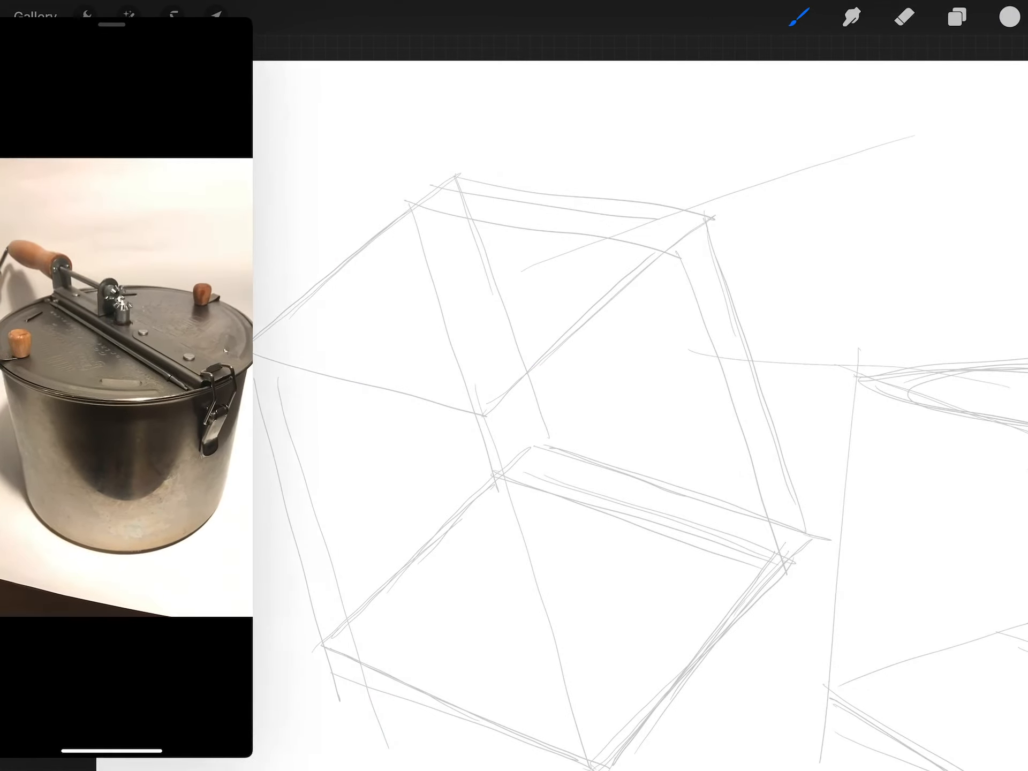
- Bring the pot photo into view and sketch the ellipse on the left box's top face
left_click_drag(80, 385, 209, 386)
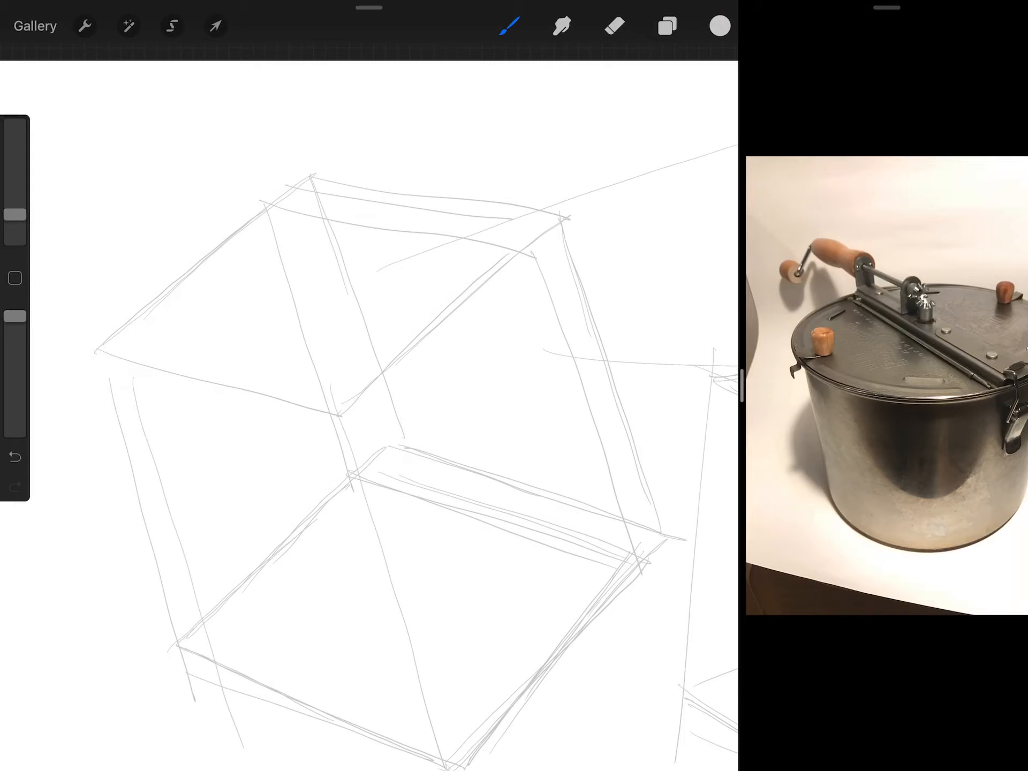
left_click_drag(900, 387, 881, 382)
scroll(402, 402, "down", 2)
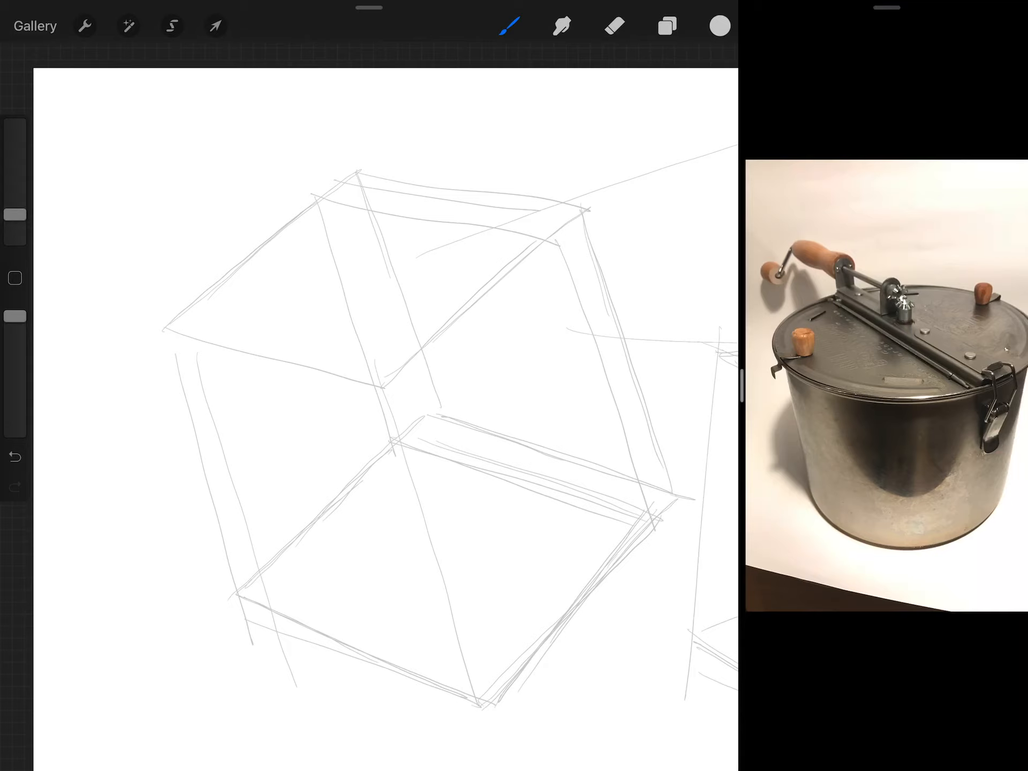
mouse_move(322, 216)
left_mouse_down()
mouse_move(230, 346)
mouse_move(458, 318)
mouse_move(490, 209)
mouse_move(298, 209)
mouse_move(229, 341)
mouse_move(382, 354)
mouse_move(506, 257)
mouse_move(442, 193)
left_mouse_up()
mouse_move(345, 197)
left_mouse_down()
mouse_move(233, 265)
mouse_move(241, 354)
left_mouse_up()
scroll(402, 402, "down", 4)
scroll(402, 361, "up", 4)
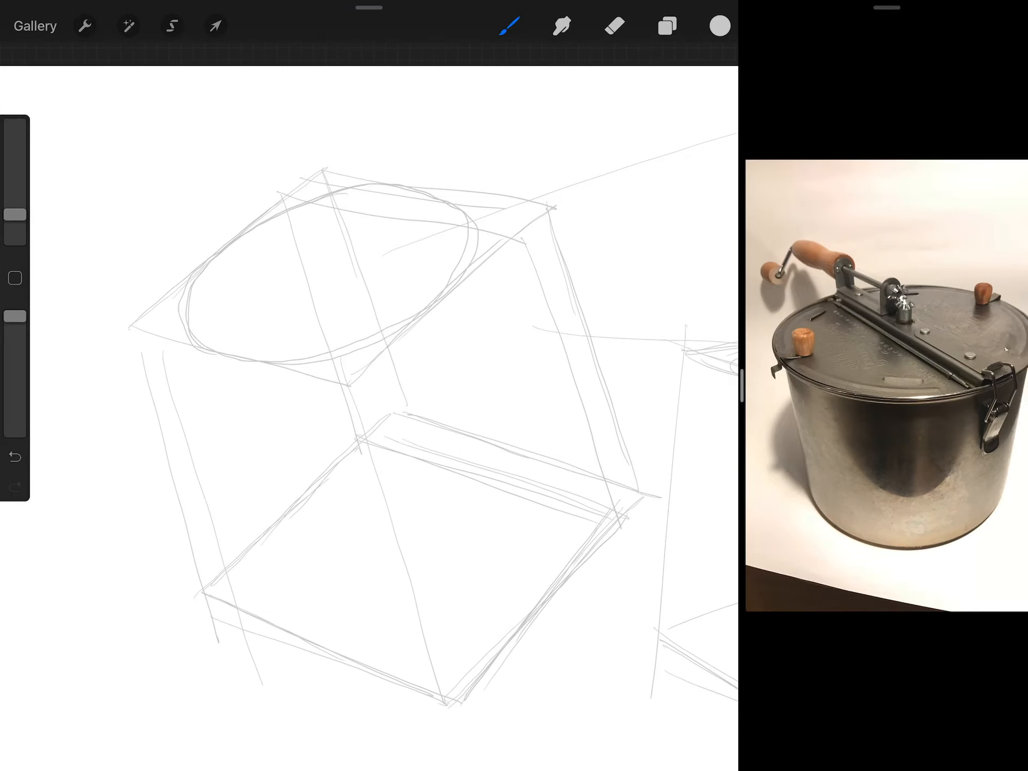
key("ctrl+z")
mouse_move(282, 205)
left_mouse_down()
mouse_move(193, 273)
mouse_move(209, 346)
mouse_move(378, 346)
mouse_move(462, 217)
mouse_move(273, 213)
mouse_move(197, 330)
mouse_move(354, 342)
mouse_move(466, 258)
mouse_move(426, 197)
mouse_move(242, 233)
mouse_move(185, 314)
mouse_move(205, 345)
mouse_move(378, 342)
mouse_move(466, 233)
mouse_move(337, 191)
mouse_move(213, 306)
left_mouse_up()
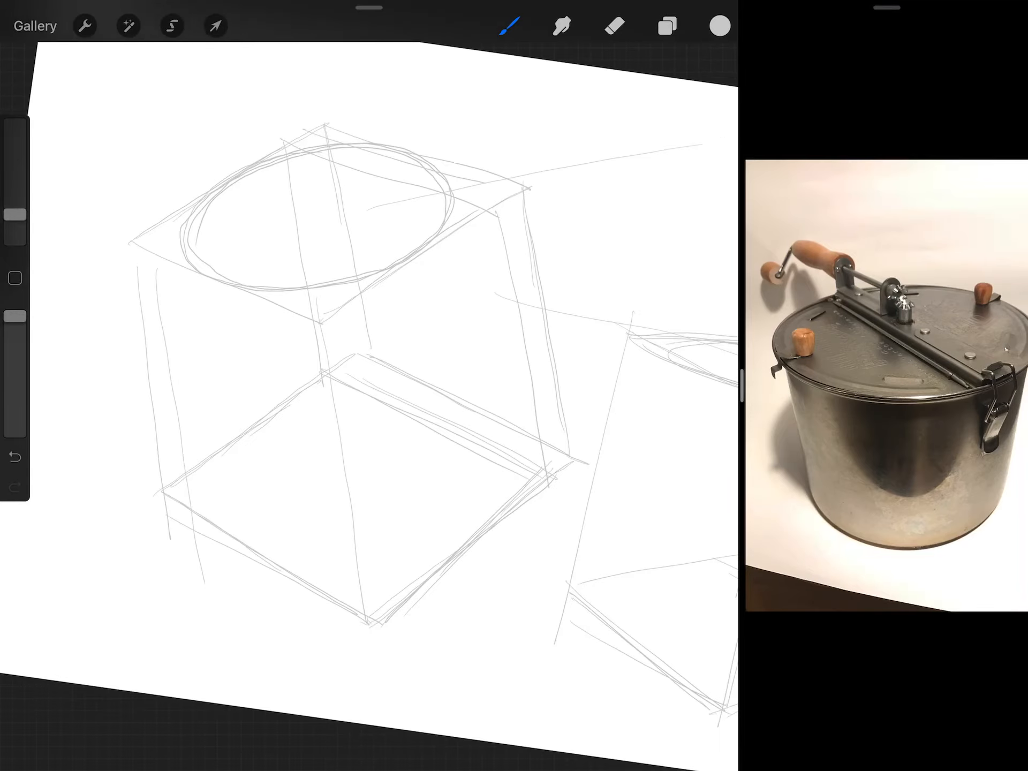
- Draw and retrace the cylinder's left and right sides down to the base
left_click_drag(184, 249, 225, 535)
left_click_drag(185, 253, 221, 530)
left_click_drag(195, 342, 215, 504)
left_click_drag(455, 207, 503, 492)
left_click_drag(458, 231, 503, 492)
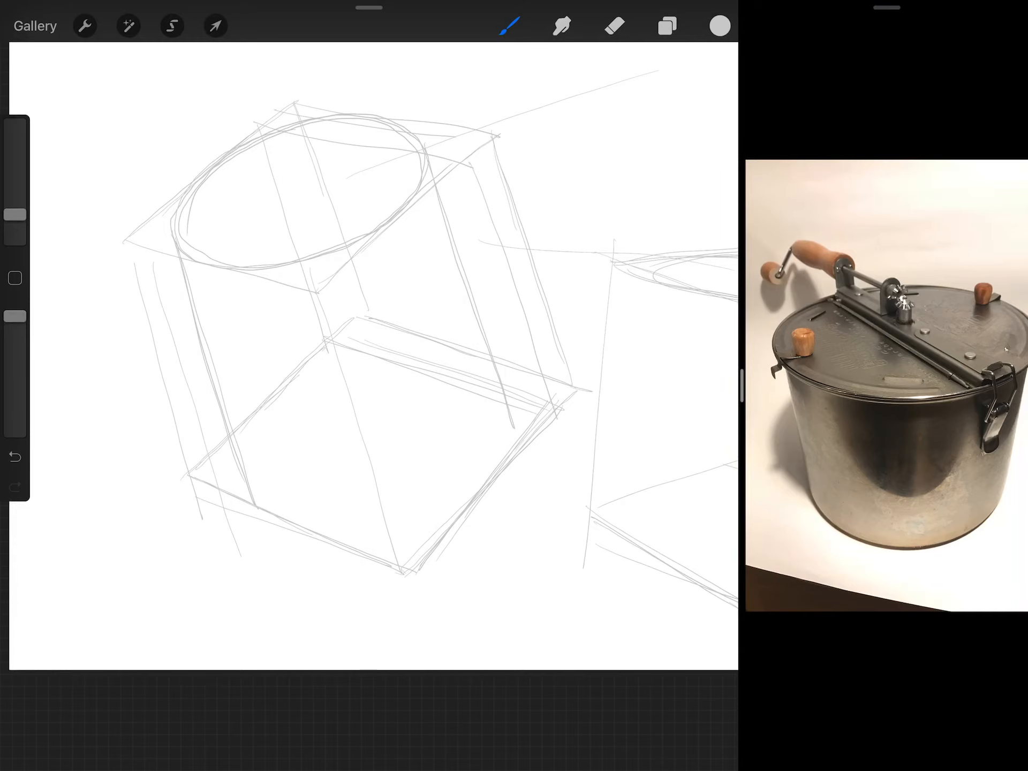
- Sketch the bottom-face ellipse and darken its lower arc to close the cylinder
left_click_drag(425, 348, 306, 362)
left_click_drag(273, 390, 239, 438)
mouse_move(274, 523)
left_mouse_down()
mouse_move(482, 498)
mouse_move(369, 347)
mouse_move(305, 482)
mouse_move(514, 417)
left_mouse_up()
mouse_move(482, 366)
left_mouse_down()
mouse_move(309, 368)
mouse_move(266, 507)
mouse_move(467, 502)
mouse_move(491, 377)
mouse_move(314, 366)
mouse_move(273, 519)
mouse_move(483, 498)
mouse_move(490, 442)
left_mouse_up()
mouse_move(455, 502)
left_mouse_down()
mouse_move(295, 524)
mouse_move(490, 471)
left_mouse_up()
scroll(370, 354, "down", 3)
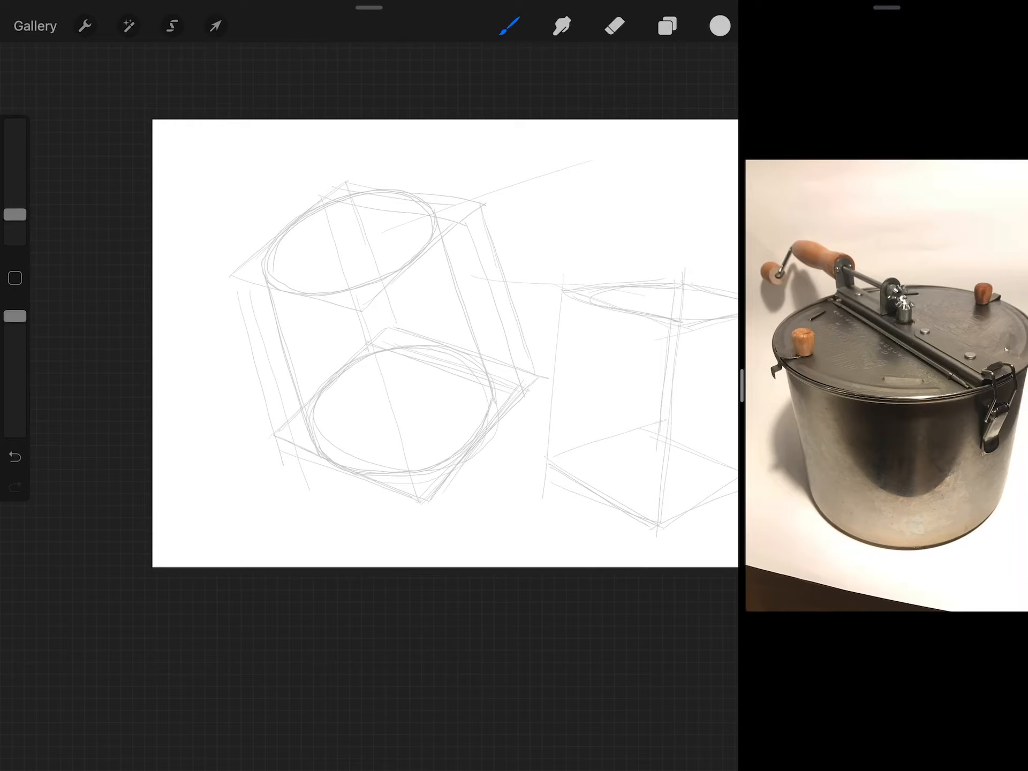
scroll(369, 353, "up", 3)
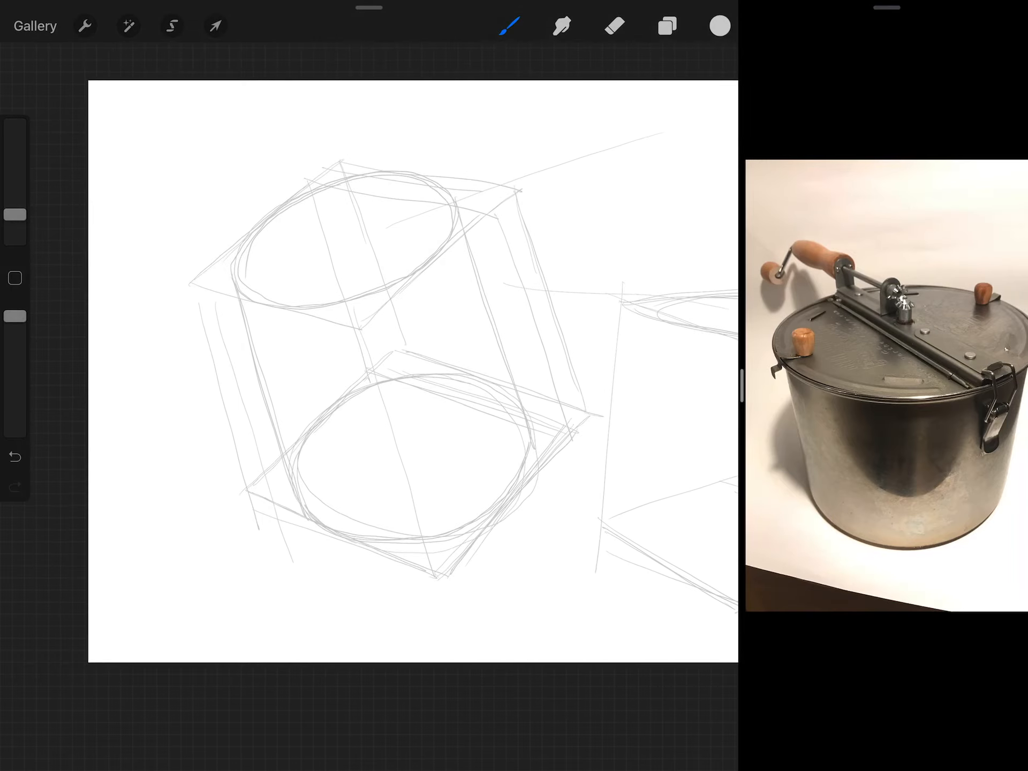
scroll(369, 354, "up", 2)
scroll(370, 354, "left", 1)
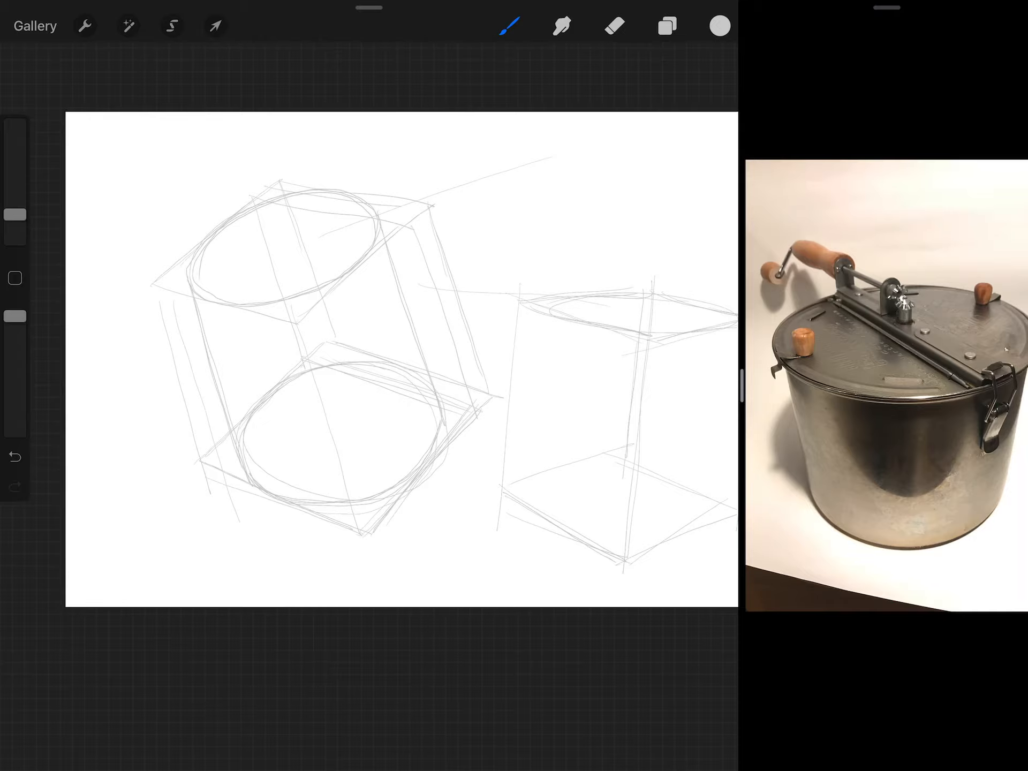
left_click_drag(741, 386, 514, 386)
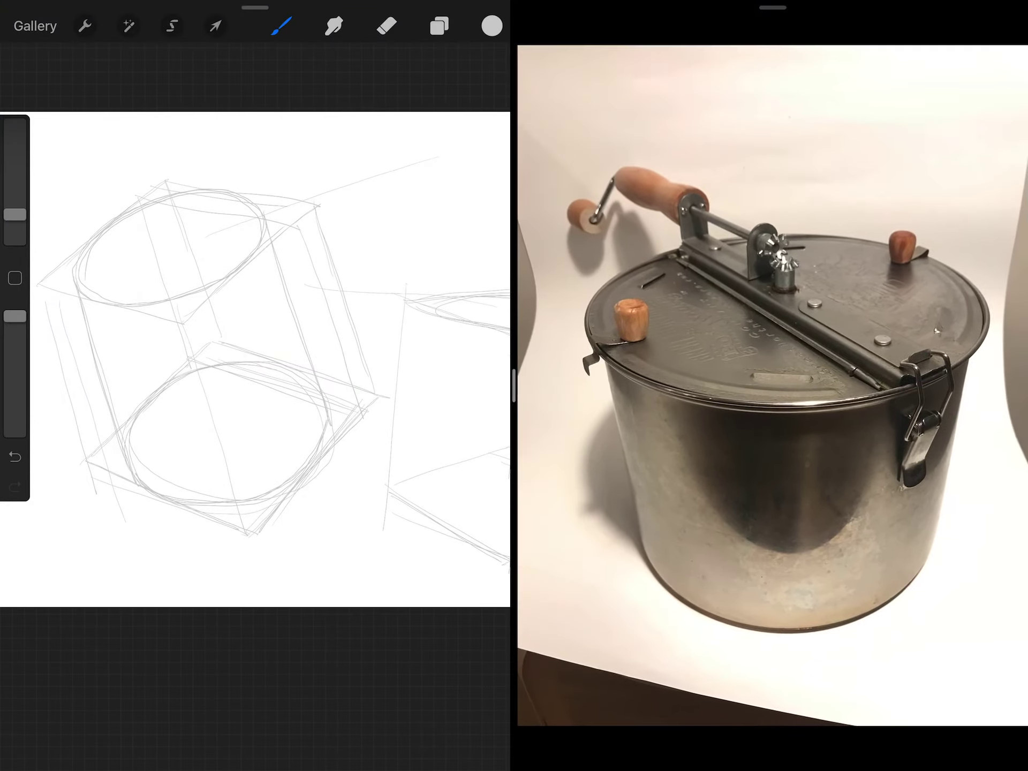
scroll(771, 386, "up", 3)
left_click_drag(924, 386, 603, 386)
left_click_drag(924, 386, 603, 386)
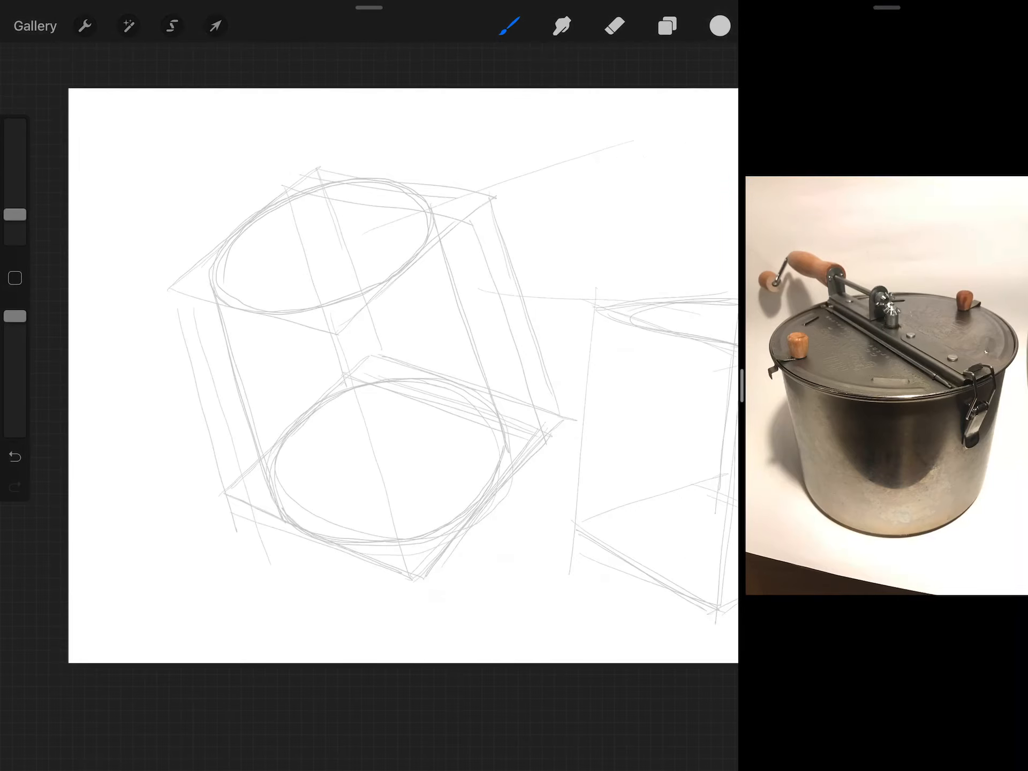
- Mark a small downward arrow, a first diagonal across the top ellipse and a tick on its left side
mouse_move(514, 119)
left_mouse_down()
mouse_move(515, 172)
mouse_move(521, 160)
left_mouse_up()
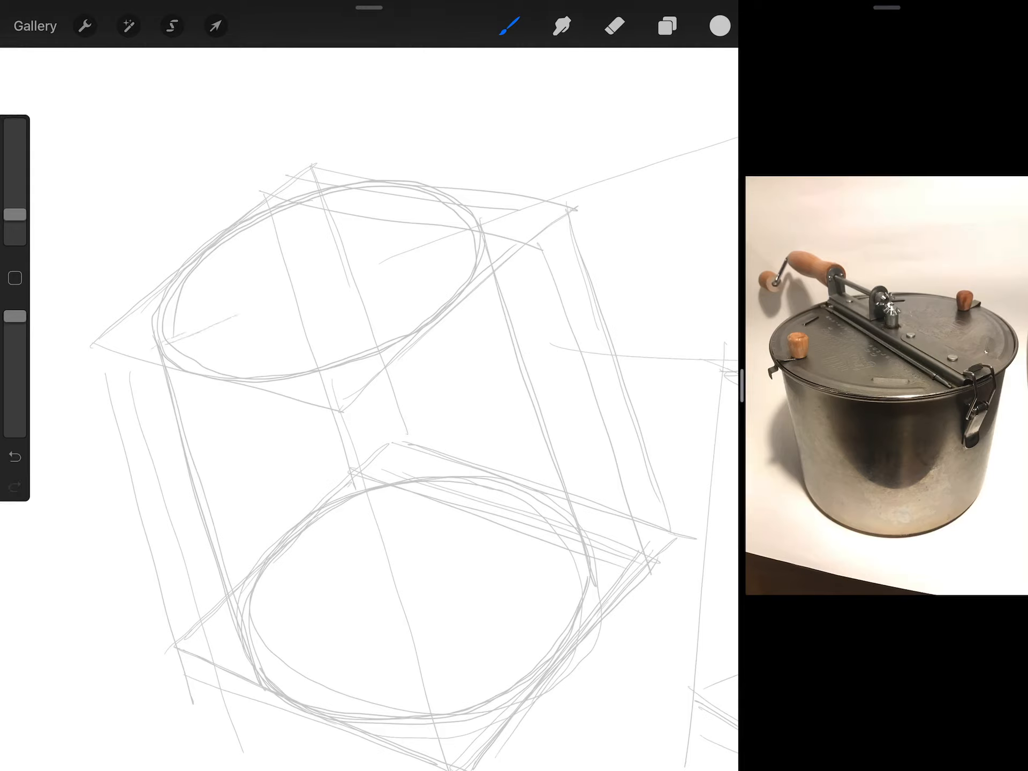
left_click_drag(173, 334, 474, 233)
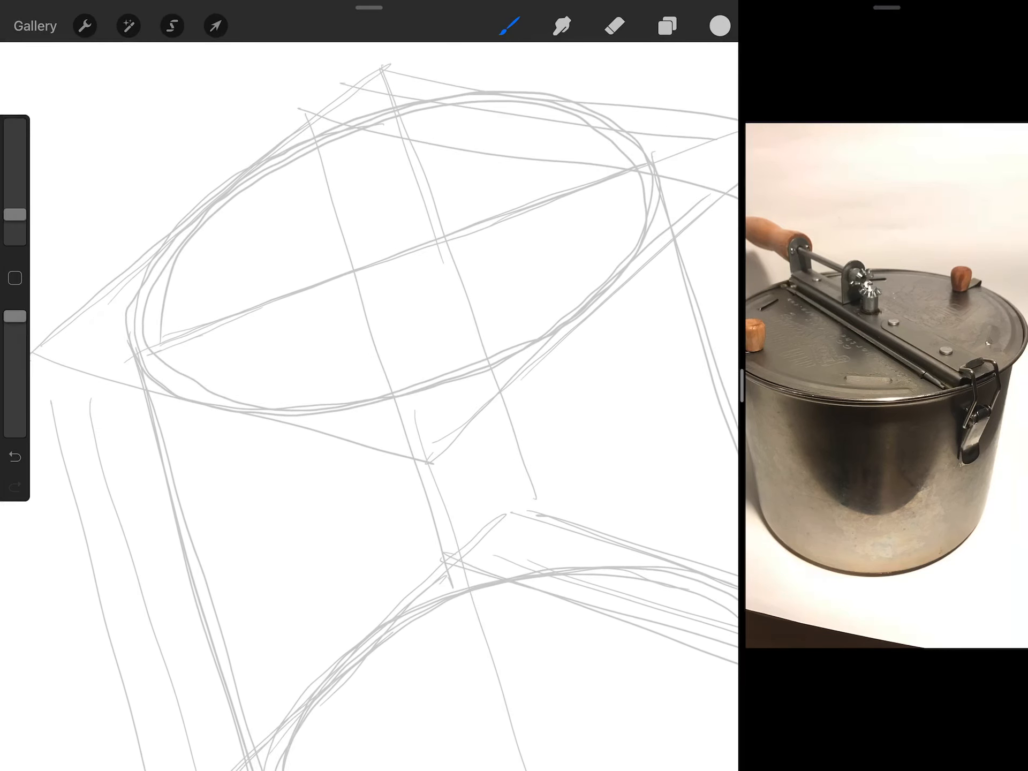
left_click_drag(194, 318, 210, 359)
scroll(369, 386, "down", 3)
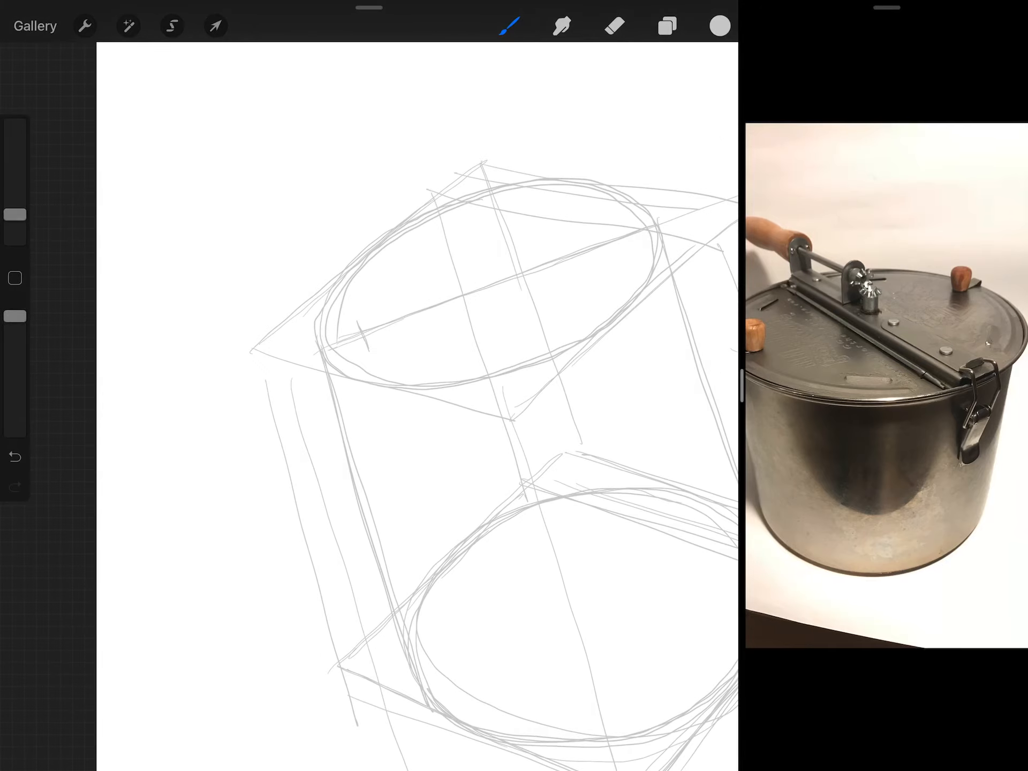
scroll(369, 386, "up", 3)
- Sketch a small box thumbnail at upper left with crossing diagonals, centre line and brackets
mouse_move(131, 166)
left_mouse_down()
mouse_move(133, 267)
mouse_move(224, 319)
mouse_move(228, 206)
mouse_move(229, 322)
left_mouse_up()
left_click_drag(138, 171, 232, 326)
mouse_move(134, 267)
left_mouse_down()
mouse_move(229, 205)
mouse_move(177, 309)
left_mouse_up()
left_click_drag(174, 180, 175, 232)
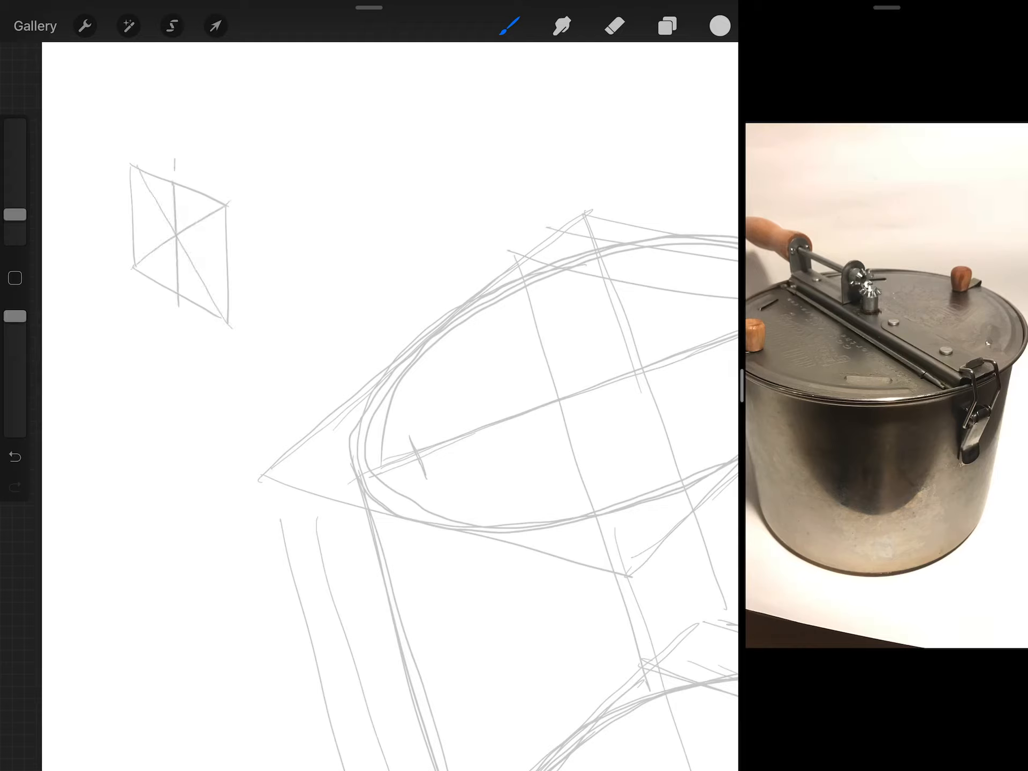
mouse_move(174, 172)
left_mouse_down()
mouse_move(207, 161)
mouse_move(229, 192)
left_mouse_up()
left_click_drag(132, 288, 177, 322)
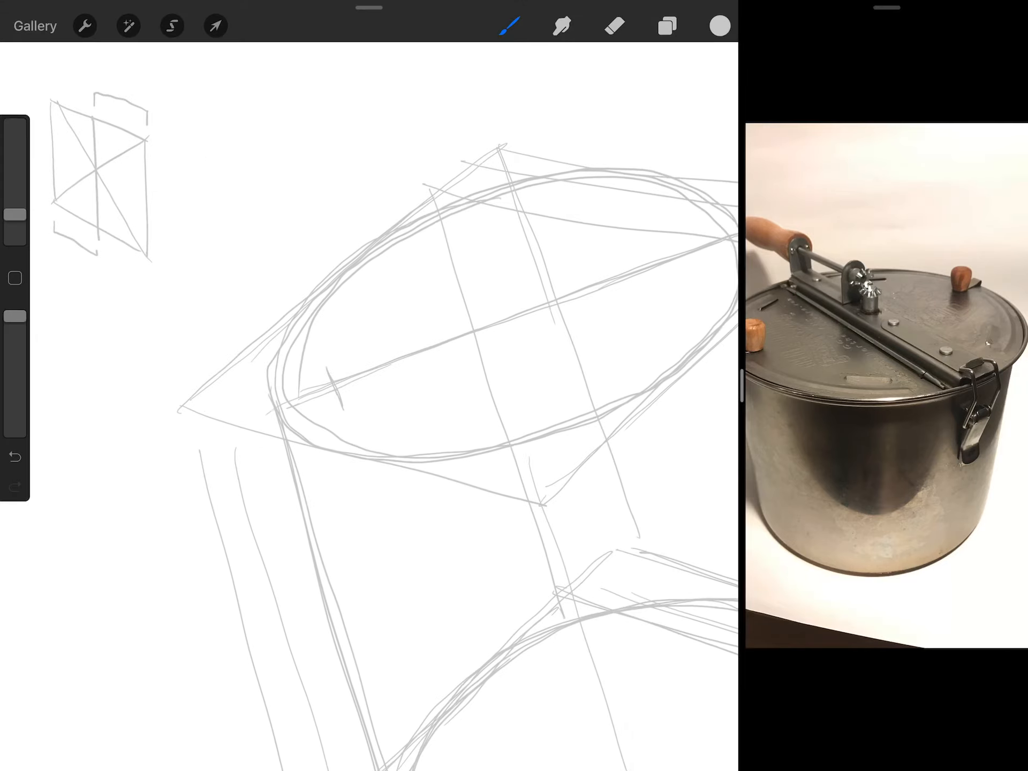
scroll(450, 402, "up", 3)
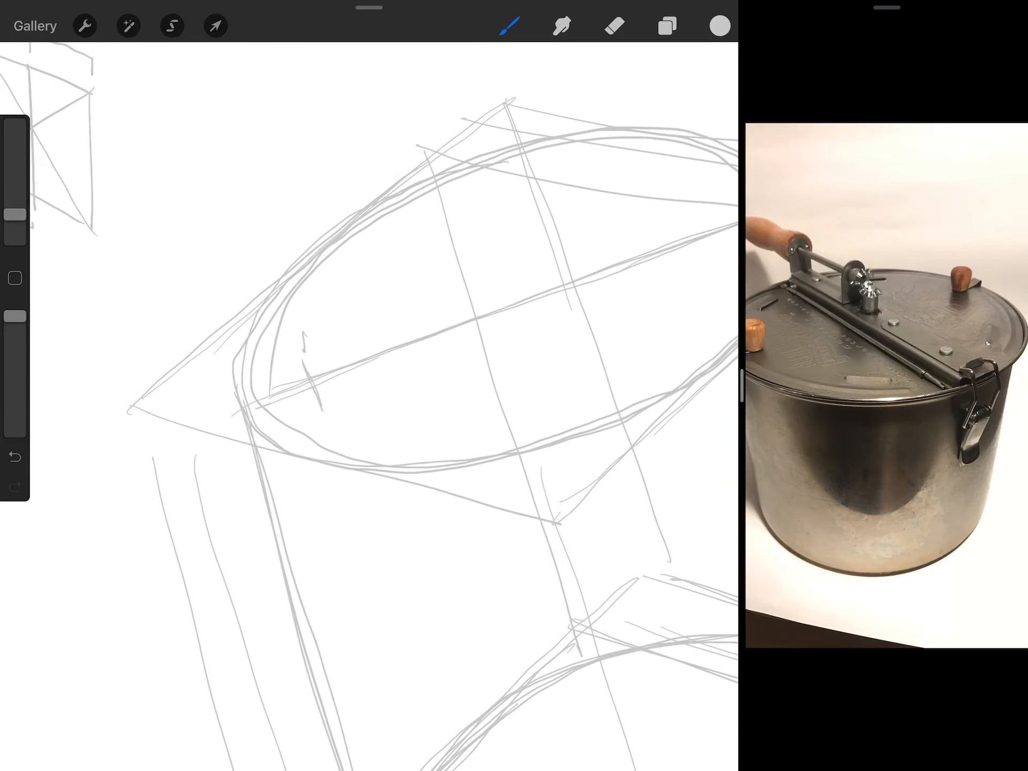
scroll(369, 337, "up", 3)
scroll(370, 337, "up", 3)
scroll(370, 337, "up", 3)
scroll(370, 338, "down", 3)
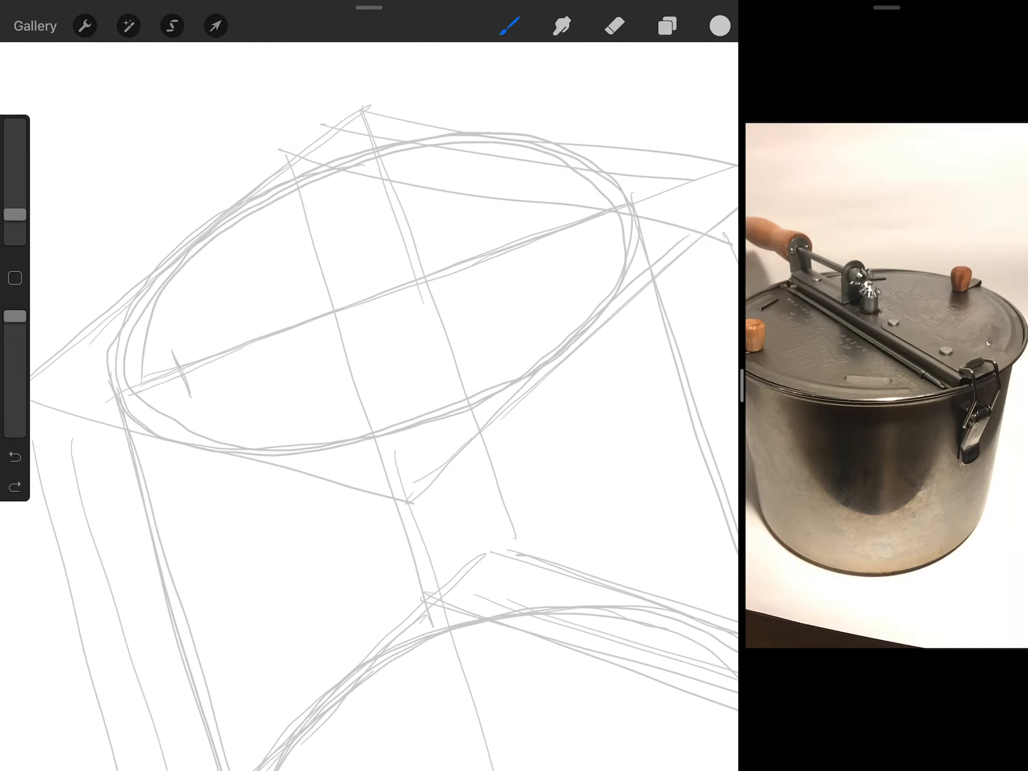
- Draw a long doubled diagonal bar of parallel lines spanning the top ellipse
left_click_drag(129, 411, 623, 240)
left_click_drag(133, 411, 635, 232)
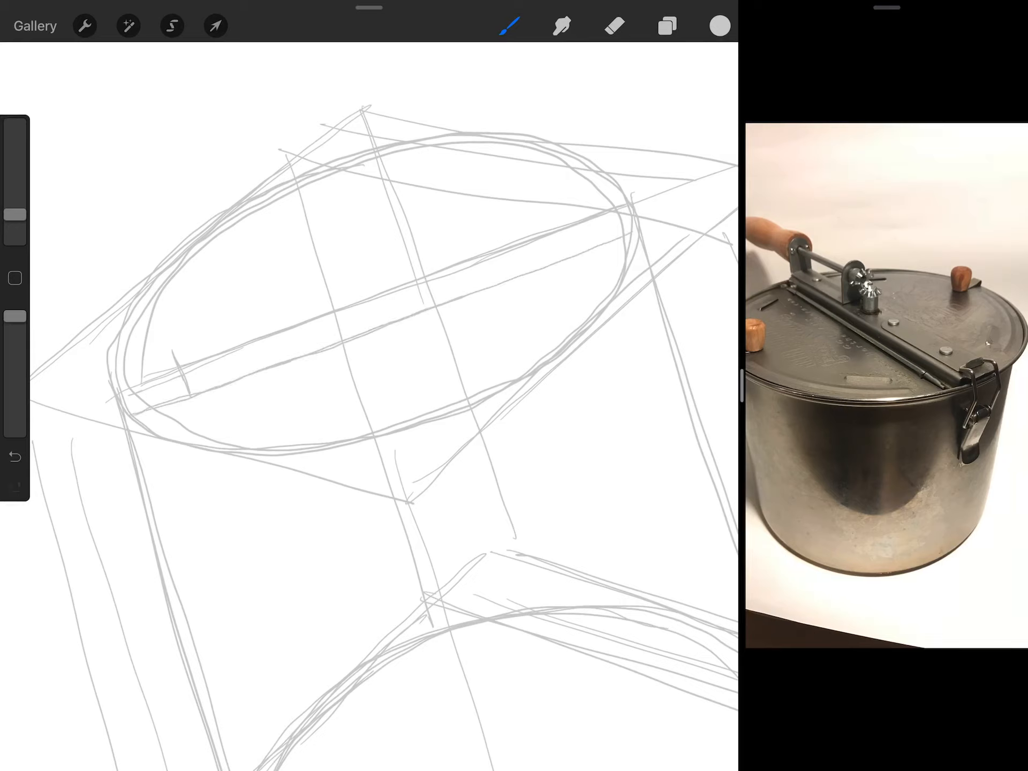
left_click_drag(133, 372, 599, 199)
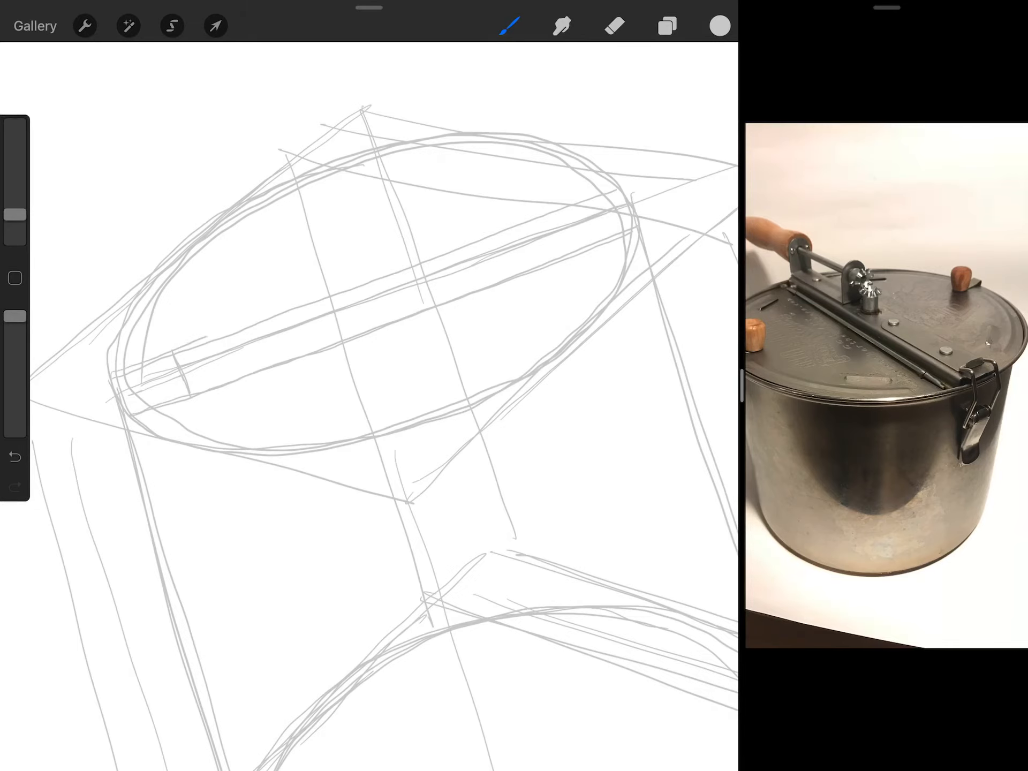
left_click_drag(127, 367, 618, 194)
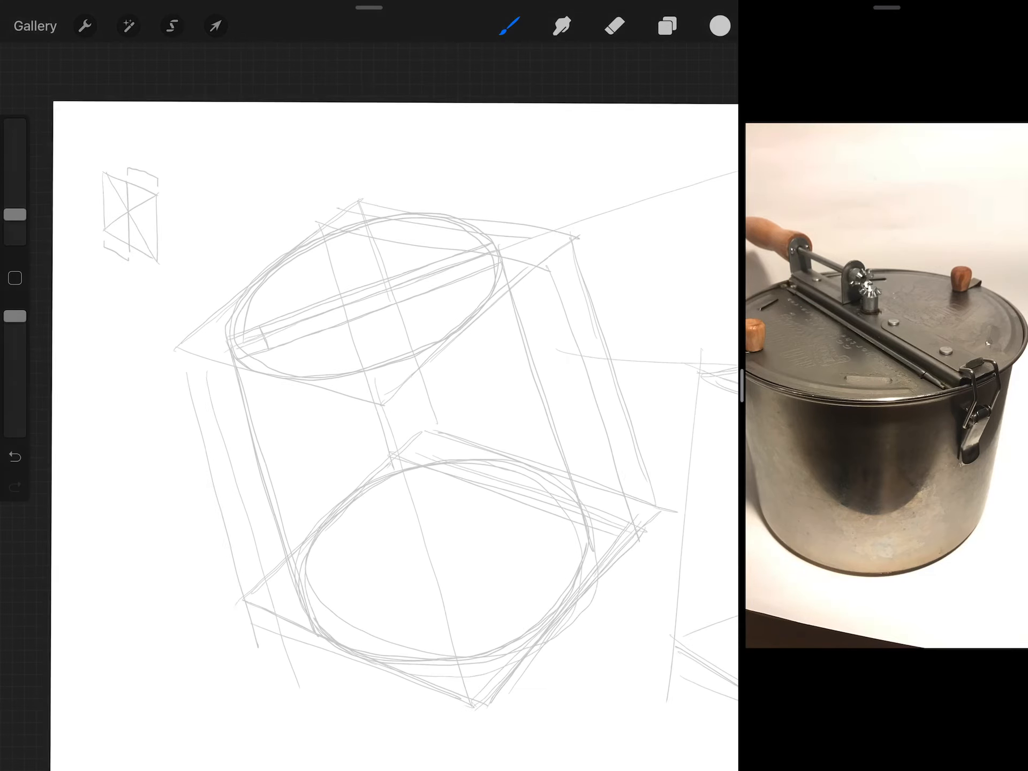
- Undo recent strokes and erase the messy construction lines inside the top ellipse
key("ctrl+z")
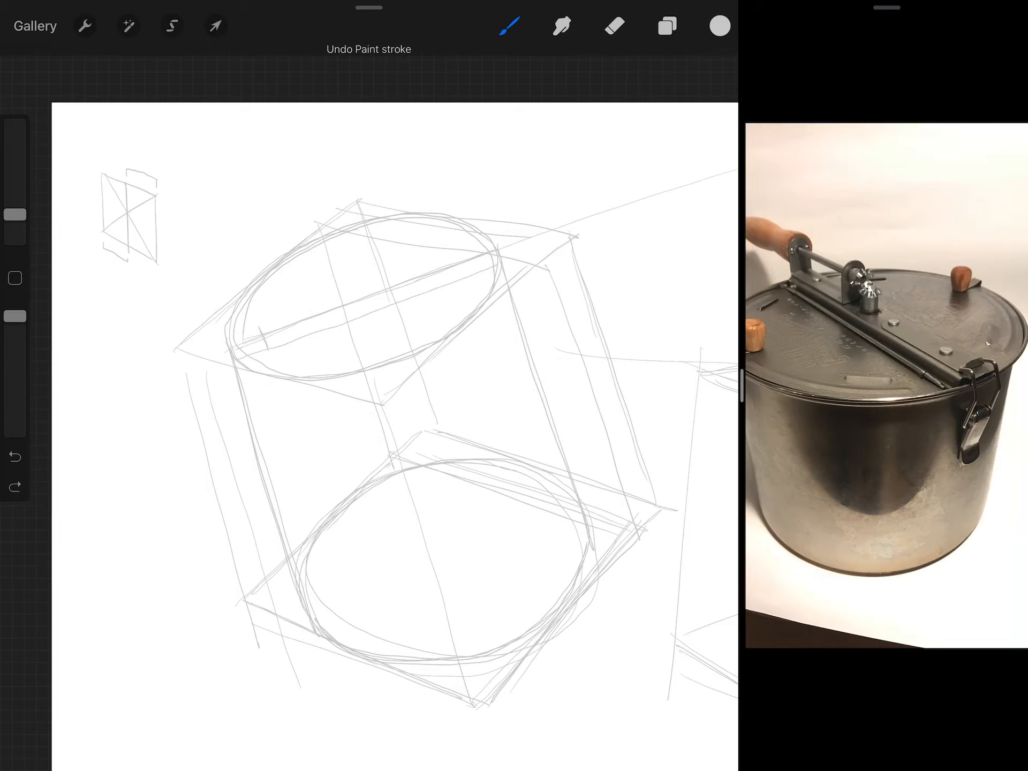
key("ctrl+z")
key("ctrl+z")
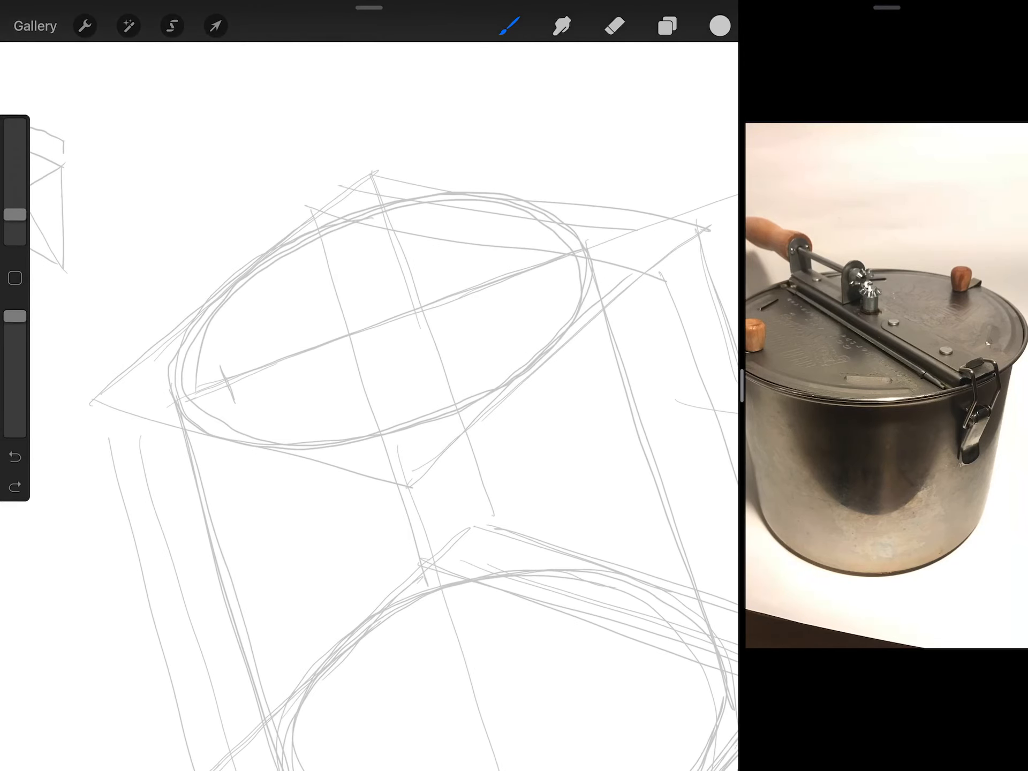
left_click_drag(207, 387, 474, 289)
mouse_move(409, 289)
left_mouse_down()
mouse_move(396, 237)
mouse_move(331, 281)
left_mouse_up()
mouse_move(354, 346)
left_mouse_down()
mouse_move(371, 411)
mouse_move(451, 386)
mouse_move(425, 318)
left_mouse_up()
mouse_move(399, 235)
left_mouse_down()
mouse_move(450, 239)
mouse_move(531, 216)
left_mouse_up()
mouse_move(474, 246)
left_mouse_down()
mouse_move(506, 282)
mouse_move(478, 288)
mouse_move(550, 251)
mouse_move(534, 249)
mouse_move(574, 254)
mouse_move(575, 245)
left_mouse_up()
scroll(370, 386, "down", 3)
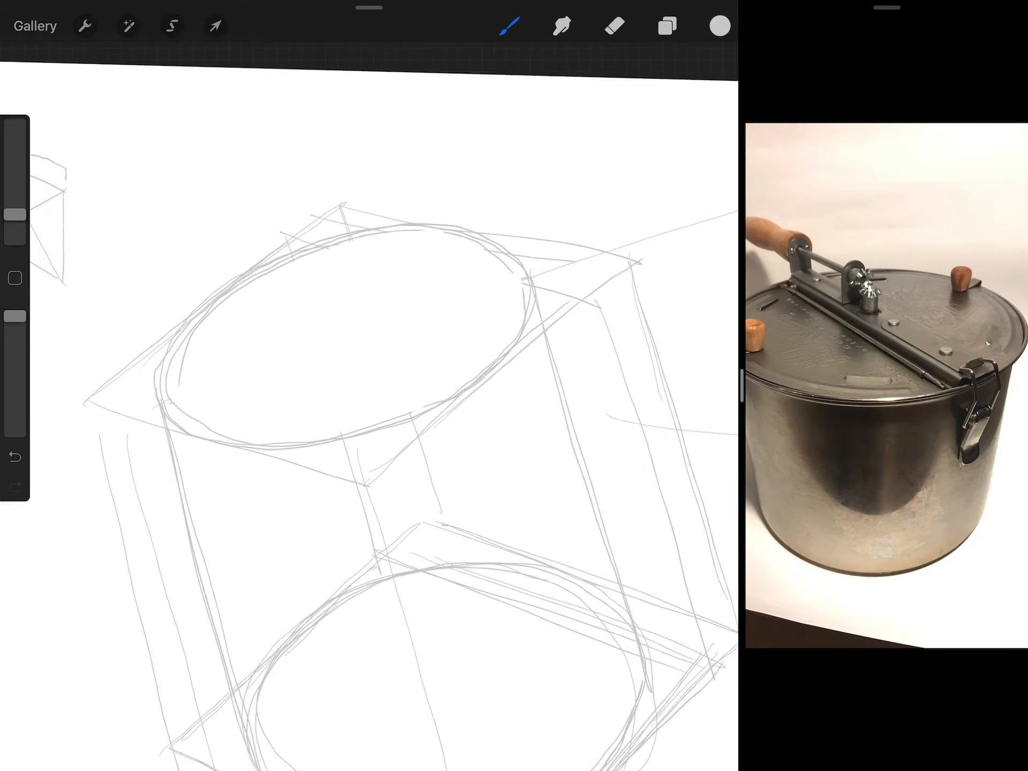
scroll(370, 385, "up", 3)
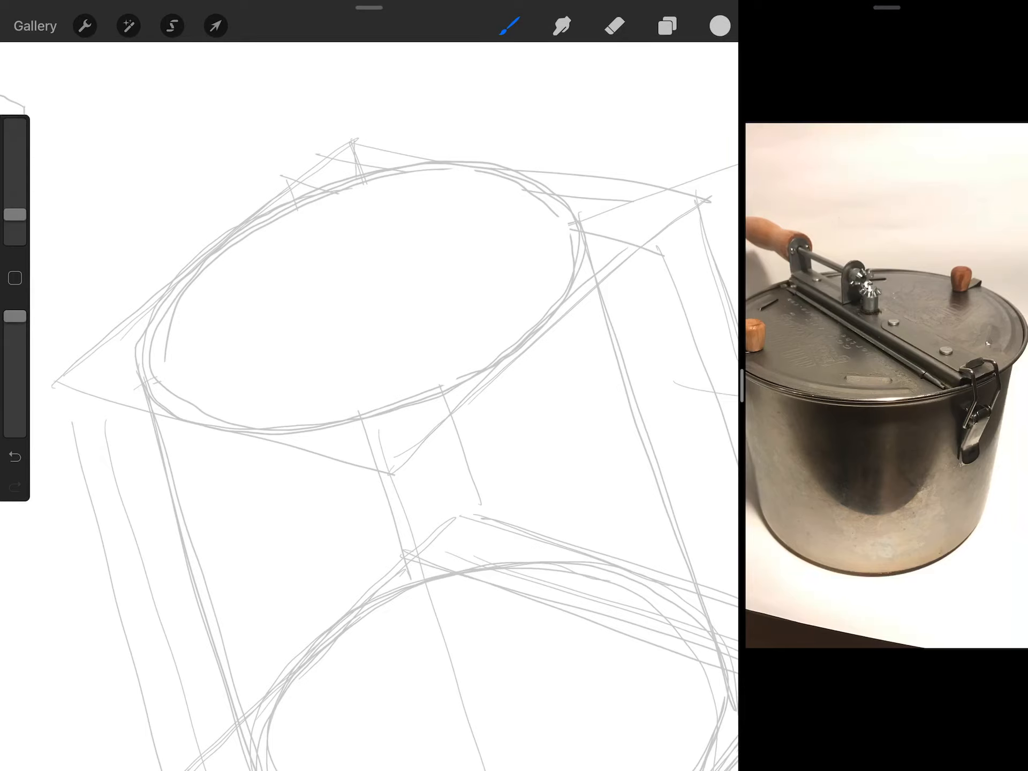
- Draw a straight vertical guide from the lid and snapped diagonal guides across the ellipse
left_click_drag(358, 185, 389, 473)
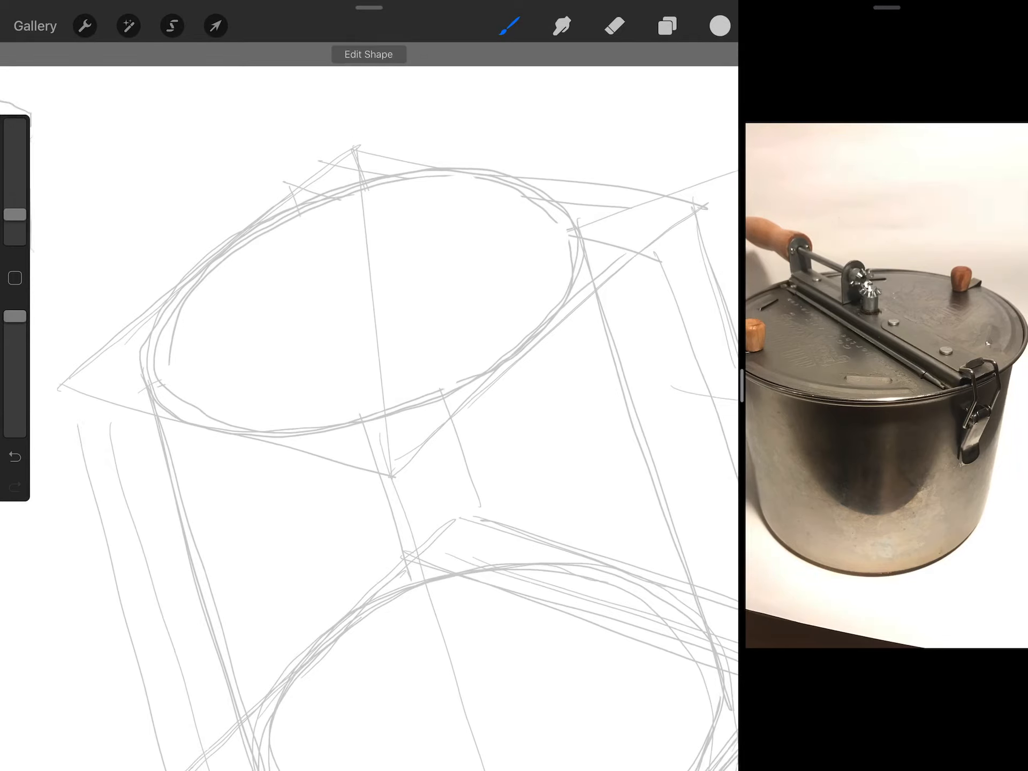
scroll(370, 385, "down", 1)
left_click_drag(161, 386, 627, 261)
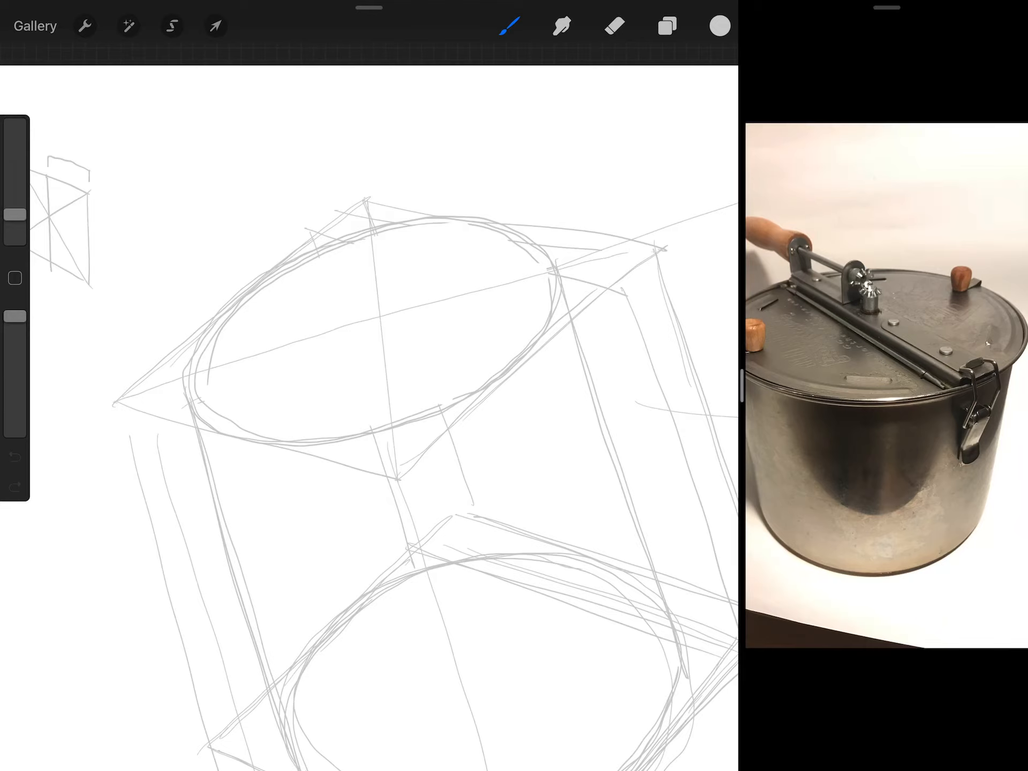
left_click_drag(193, 379, 635, 255)
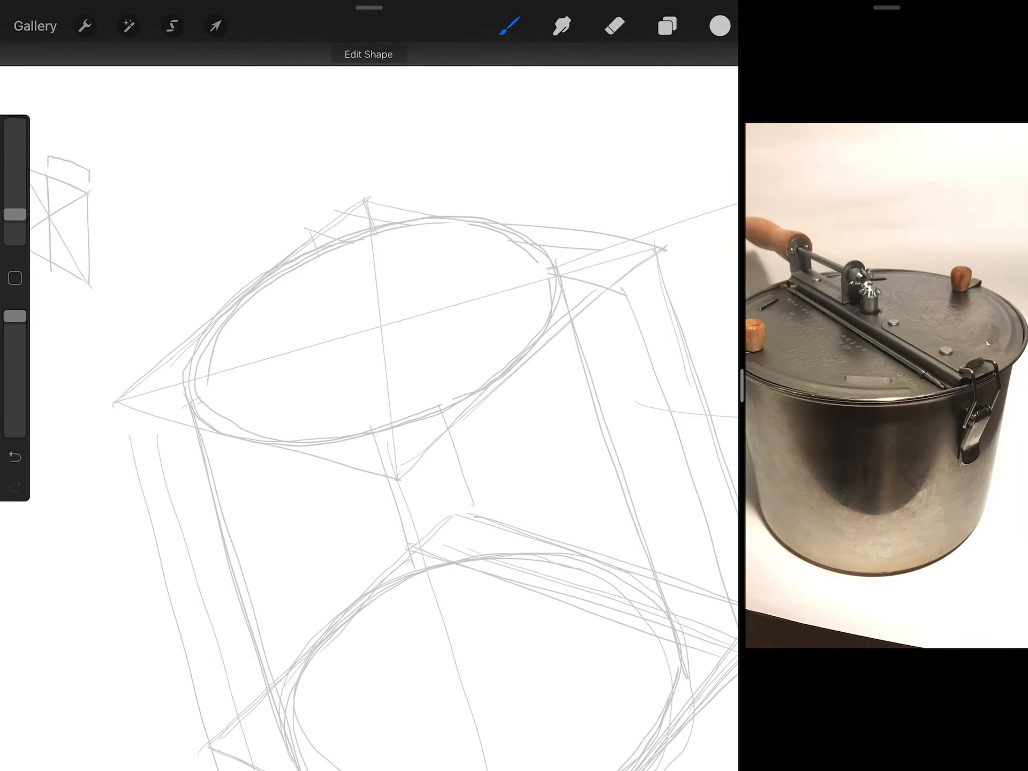
scroll(369, 386, "up", 1)
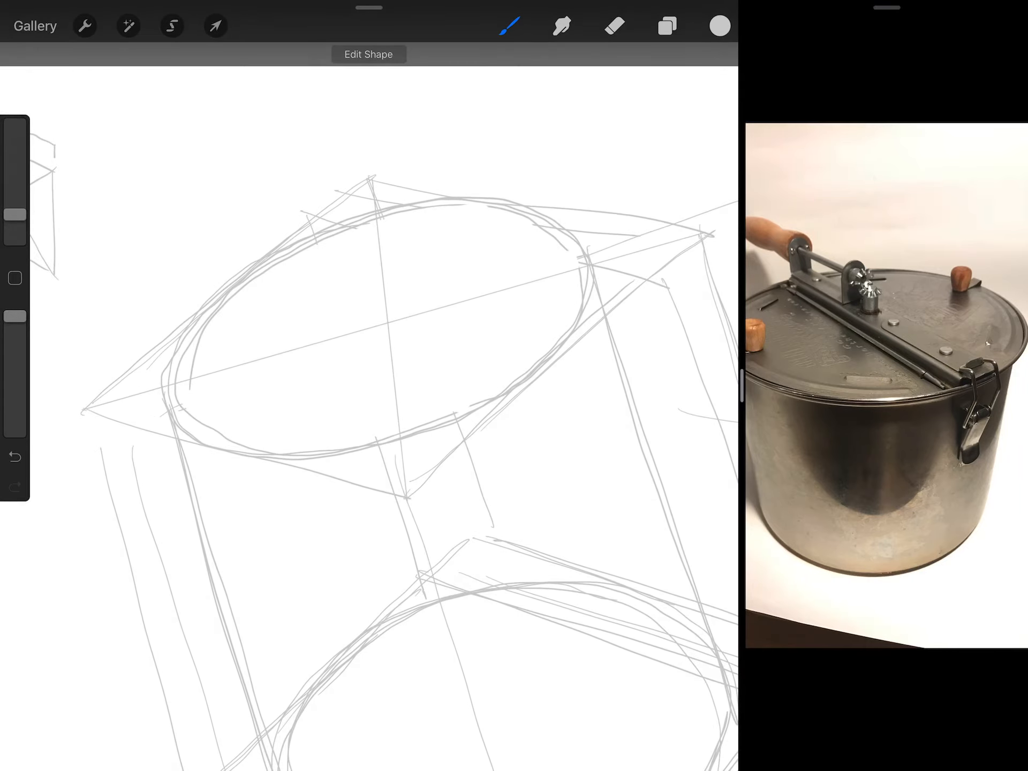
left_click_drag(193, 398, 511, 277)
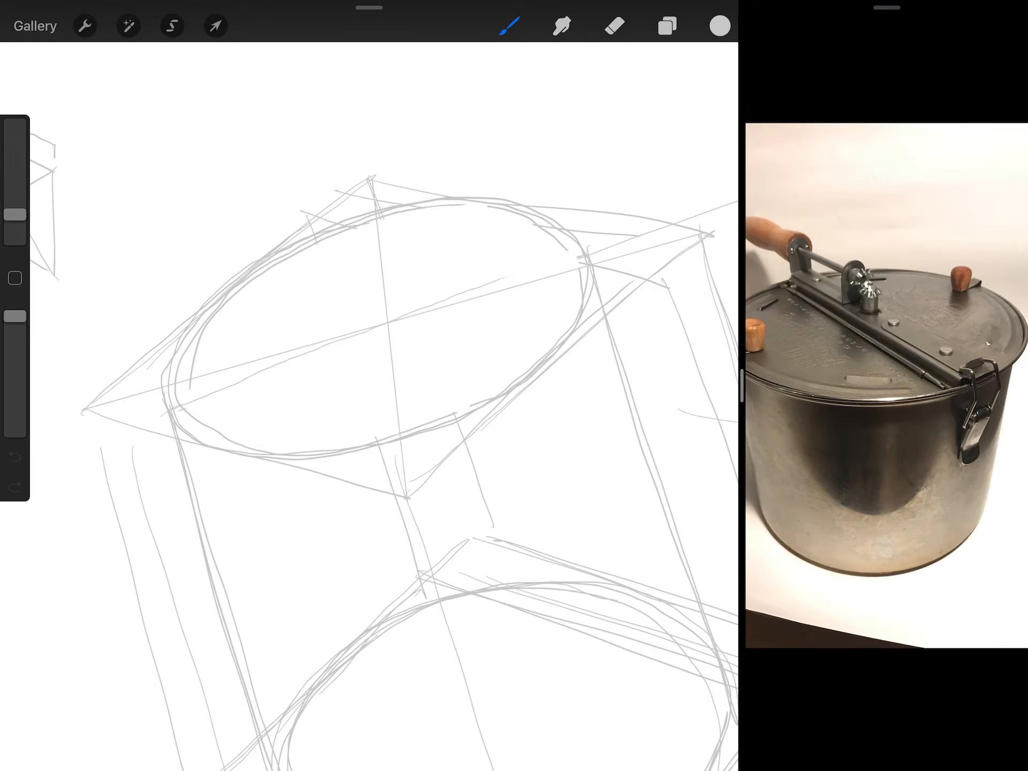
scroll(369, 386, "down", 2)
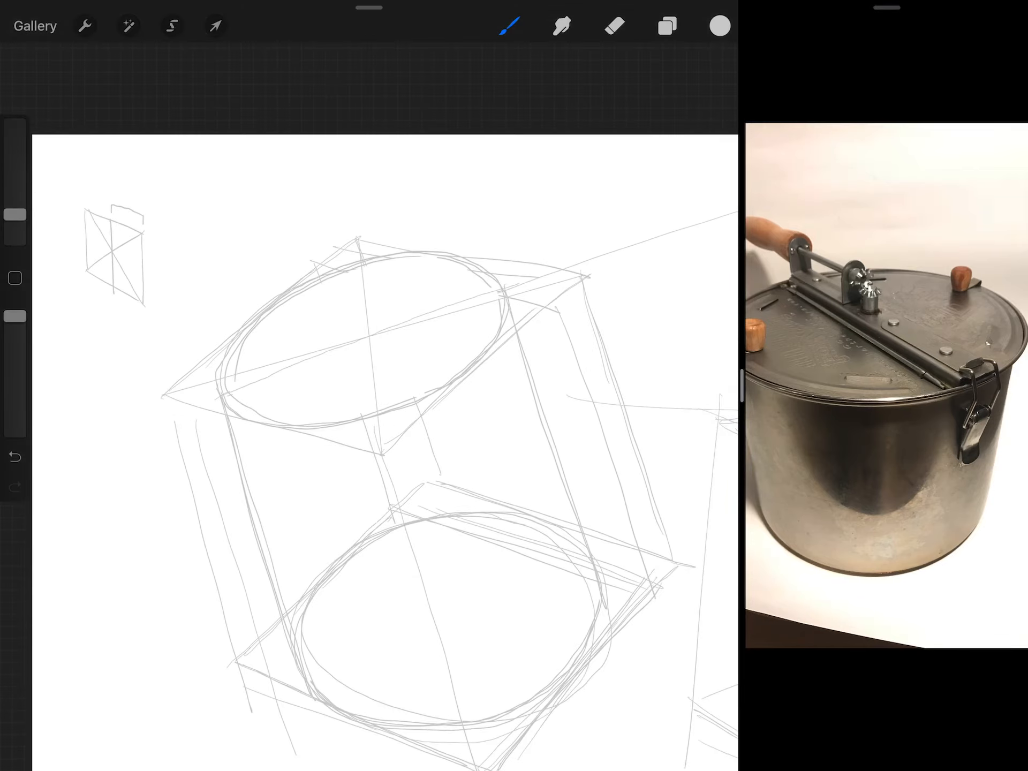
scroll(370, 338, "up", 2)
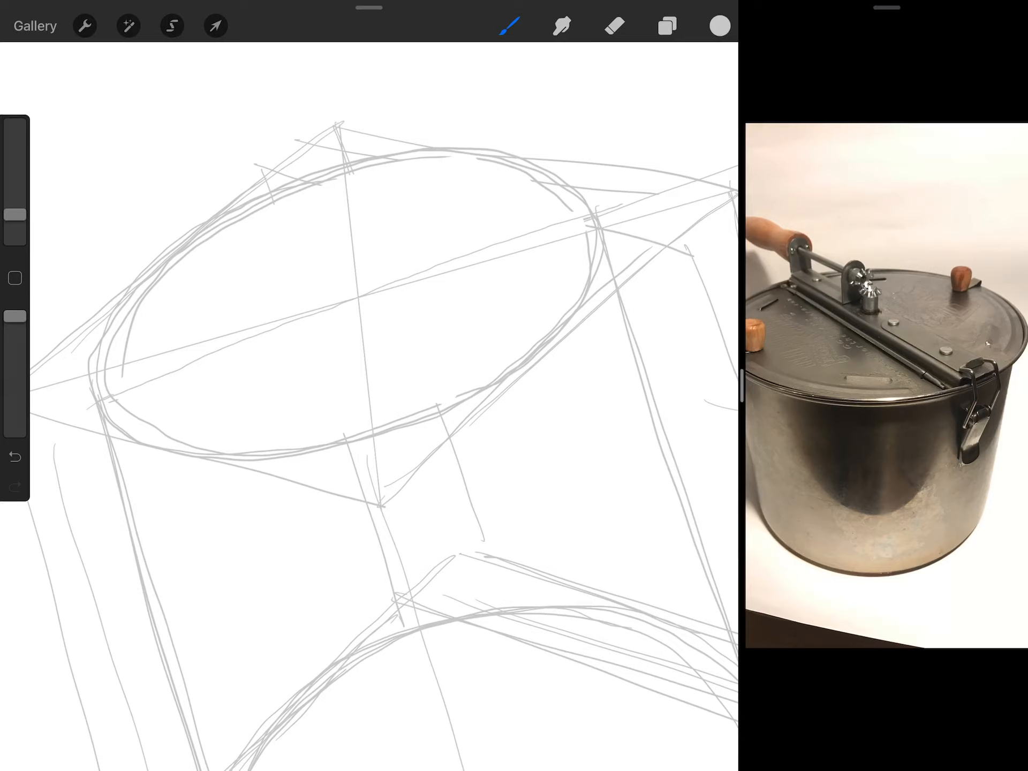
- Lay a band of parallel diagonal strokes across the top ellipse for the hinge strip
left_click_drag(120, 420, 585, 245)
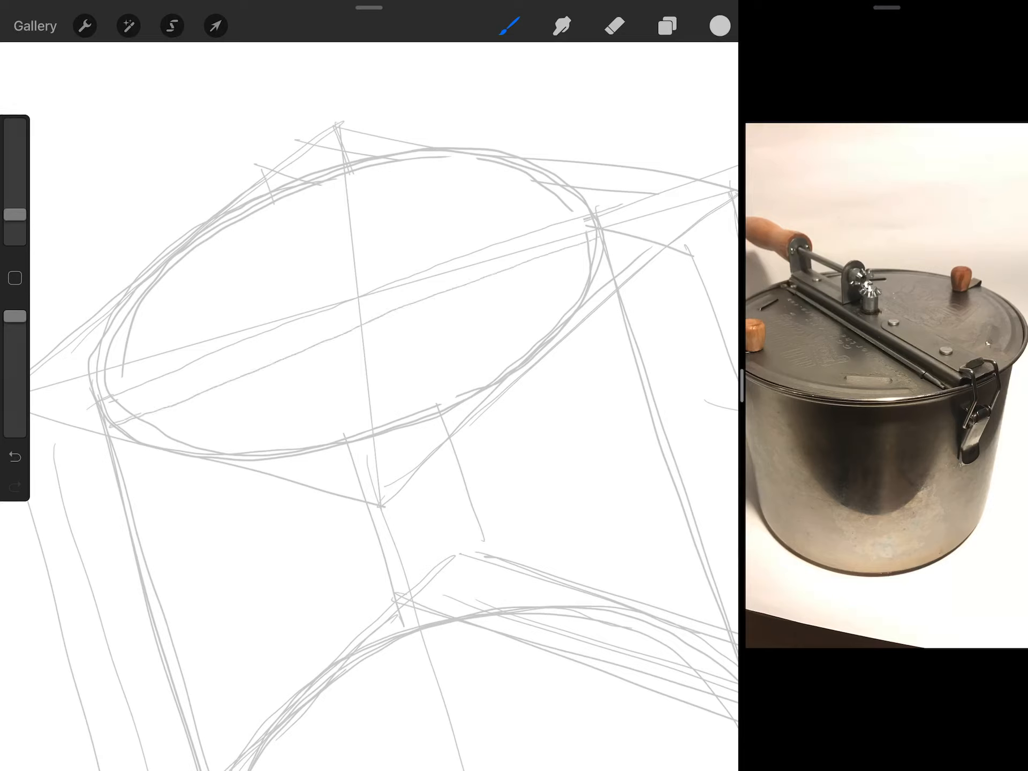
left_click_drag(116, 420, 586, 251)
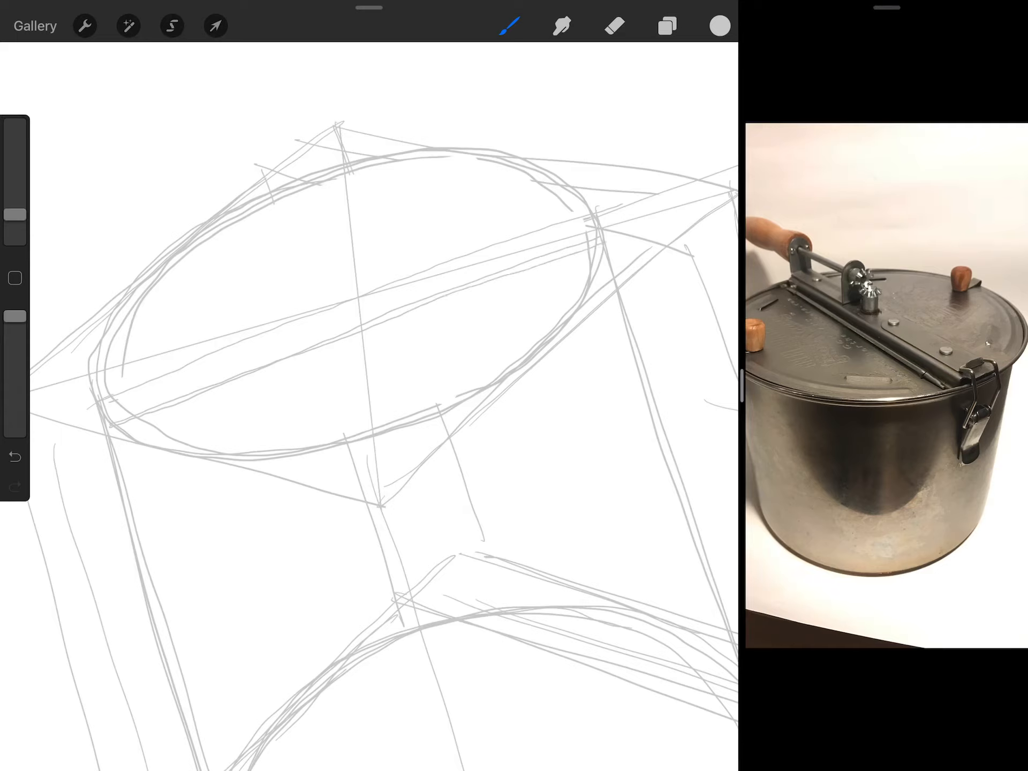
left_click_drag(193, 393, 585, 245)
left_click_drag(109, 379, 563, 208)
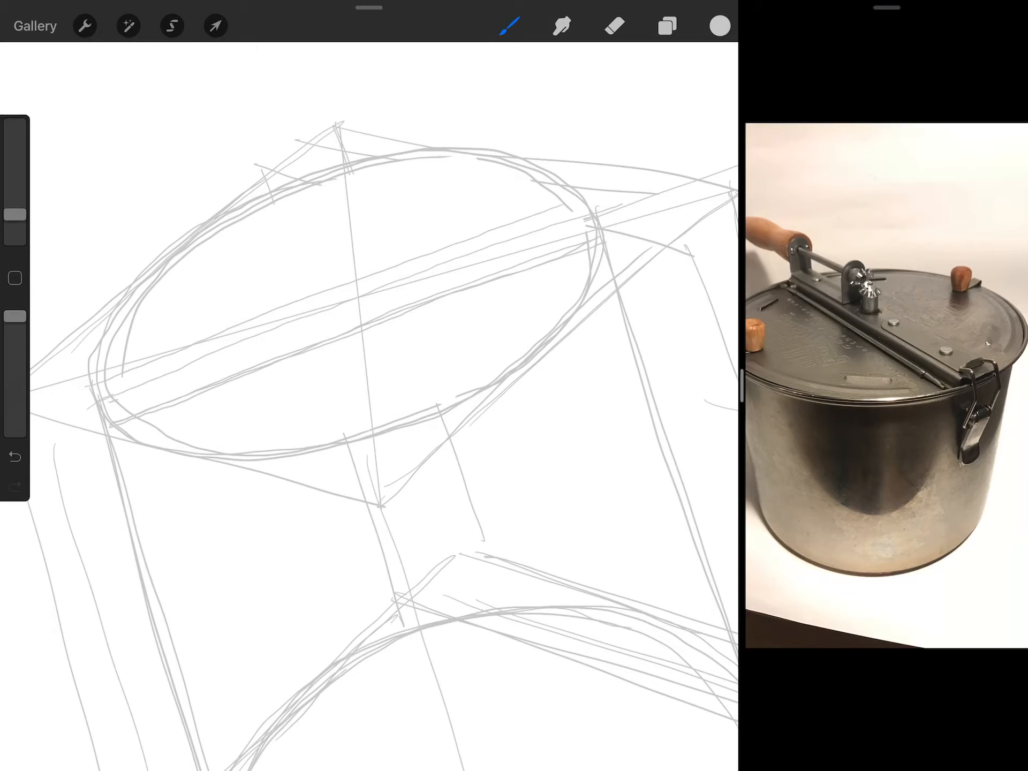
scroll(369, 321, "up", 2)
- Add a double-headed arrow between the lines, undo stray strokes and restore the arrow
left_click_drag(287, 320, 301, 359)
mouse_move(295, 353)
left_mouse_down()
mouse_move(302, 360)
mouse_move(297, 329)
mouse_move(322, 313)
left_mouse_up()
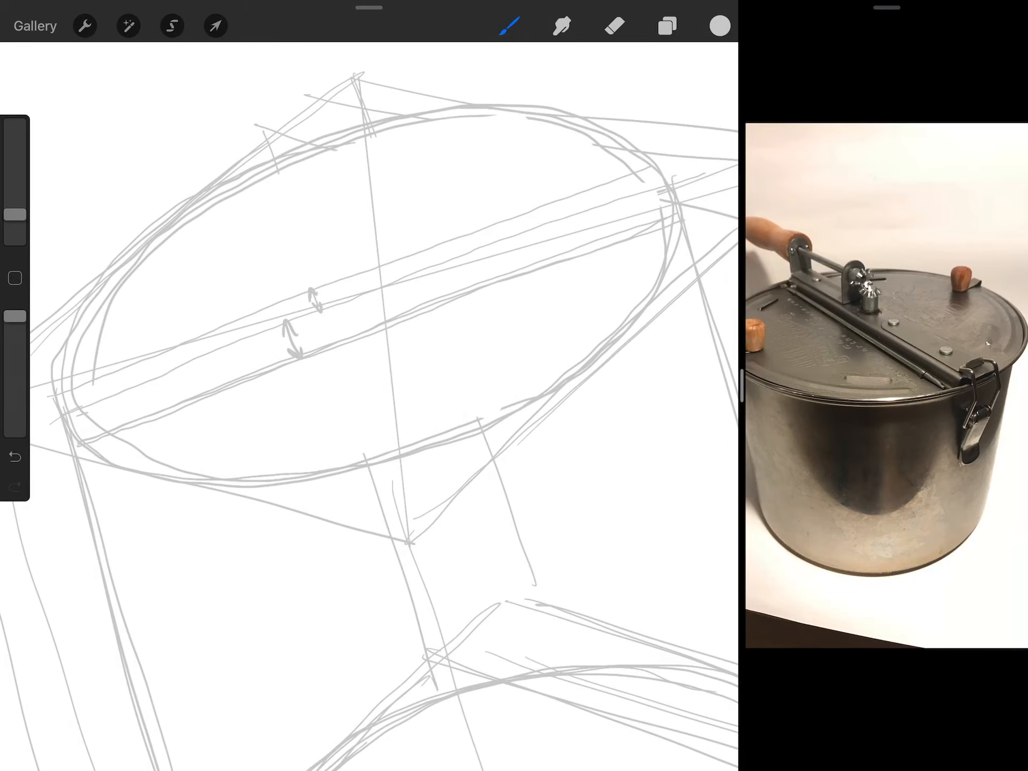
key("ctrl+z")
scroll(370, 322, "down", 5)
mouse_move(96, 144)
left_mouse_down()
mouse_move(120, 241)
mouse_move(185, 177)
left_mouse_up()
scroll(241, 241, "up", 5)
key("ctrl+z")
key("ctrl+z")
key("ctrl+z")
scroll(370, 322, "down", 2)
key("ctrl+shift+z")
scroll(370, 322, "down", 5)
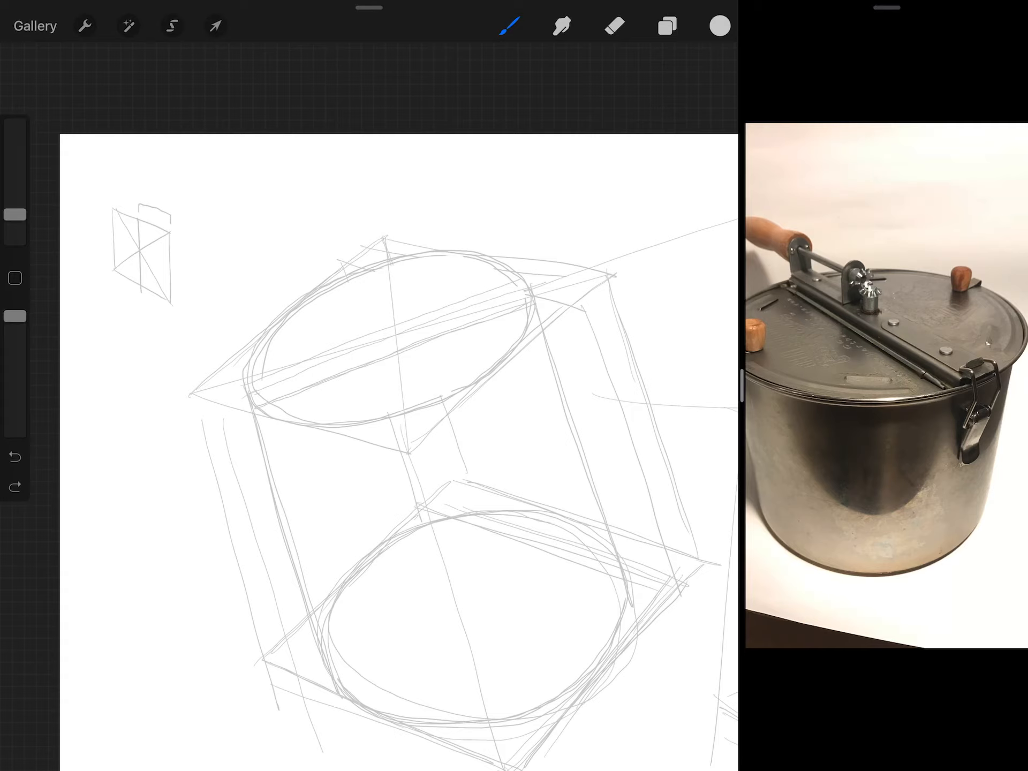
scroll(884, 387, "up", 3)
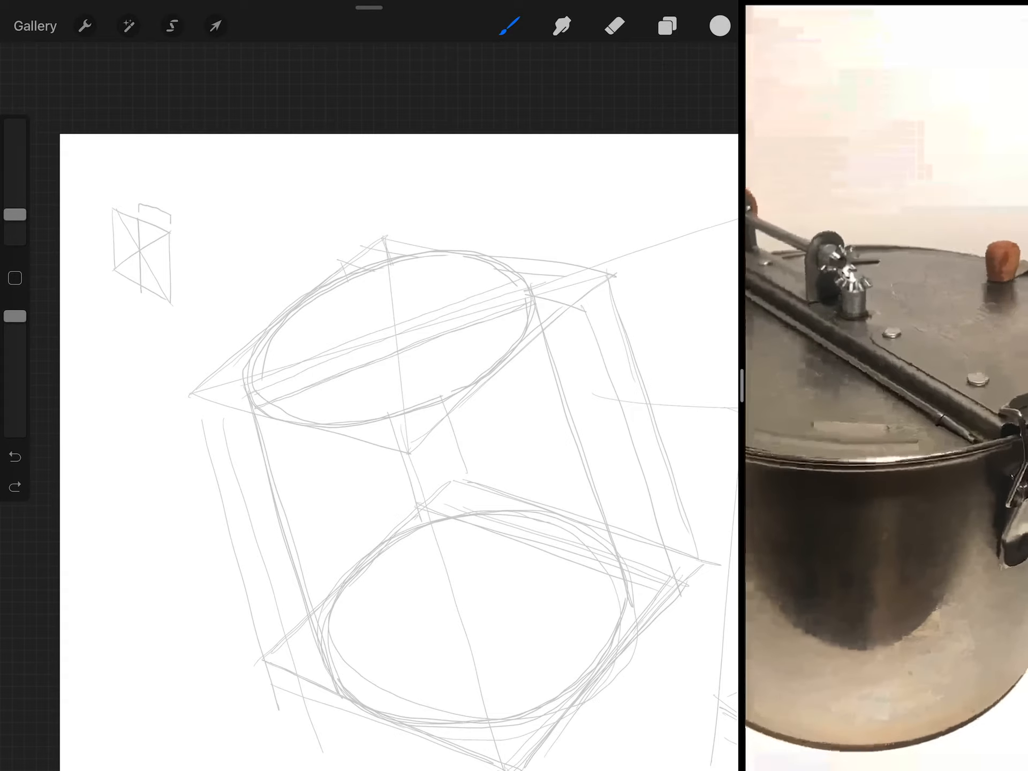
scroll(884, 387, "up", 3)
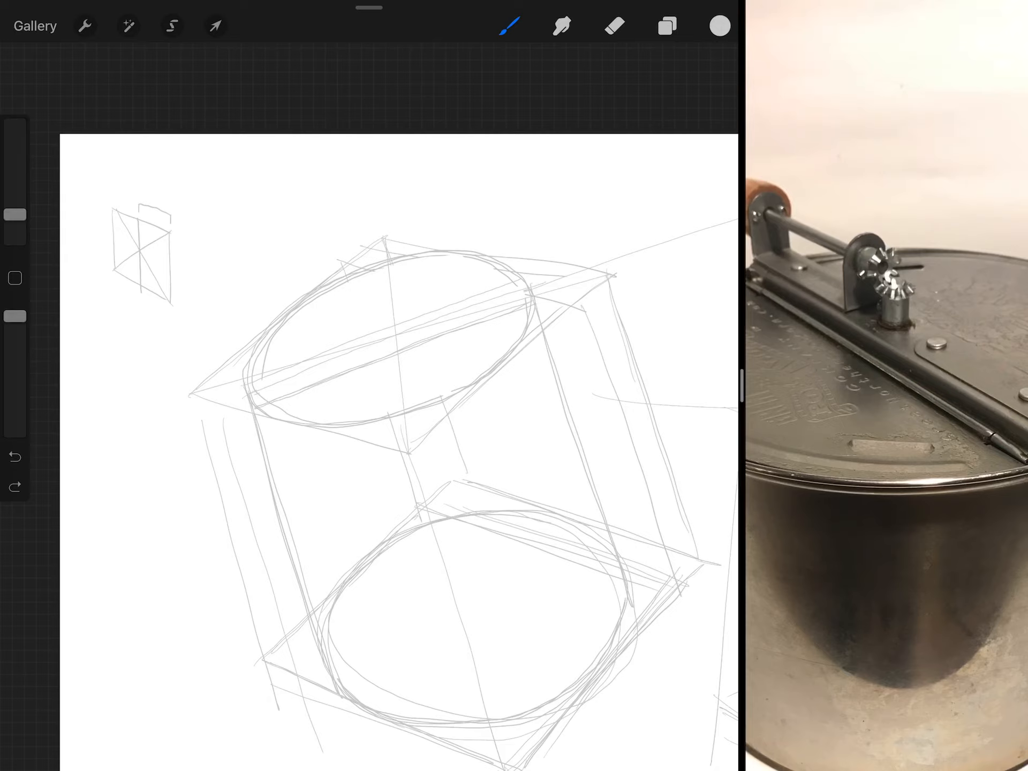
scroll(883, 386, "down", 3)
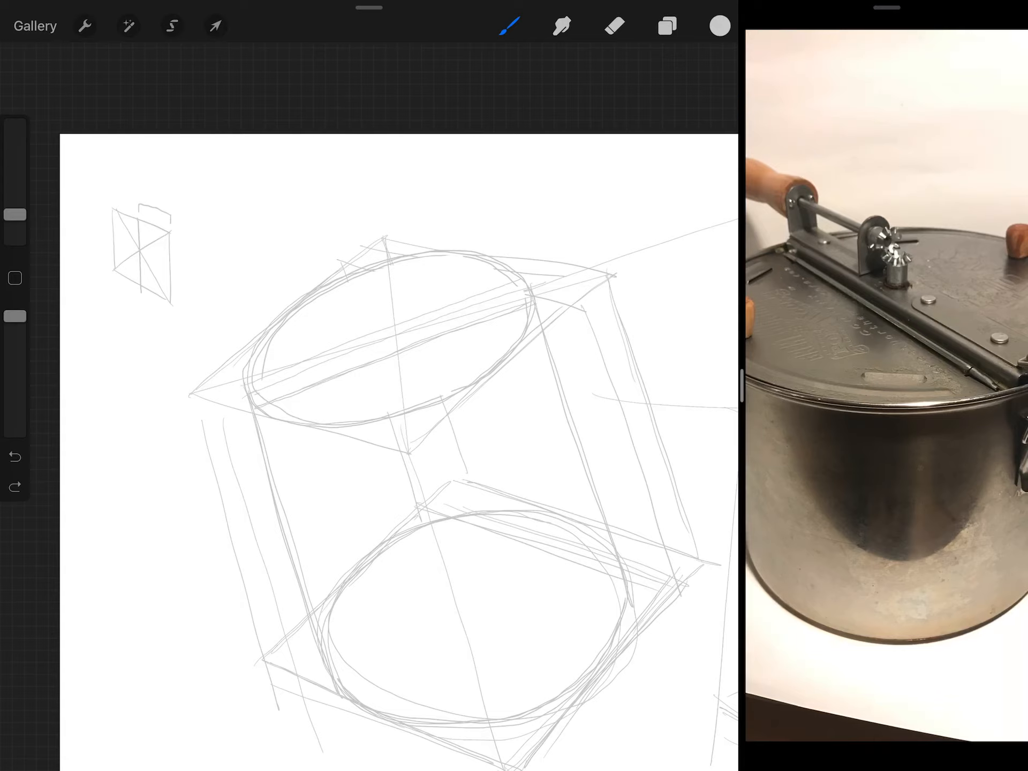
- Draw a short arrow pointing down onto the upper-left edge of the lid ellipse
left_click(306, 319)
left_click_drag(279, 250, 310, 321)
scroll(884, 386, "up", 3)
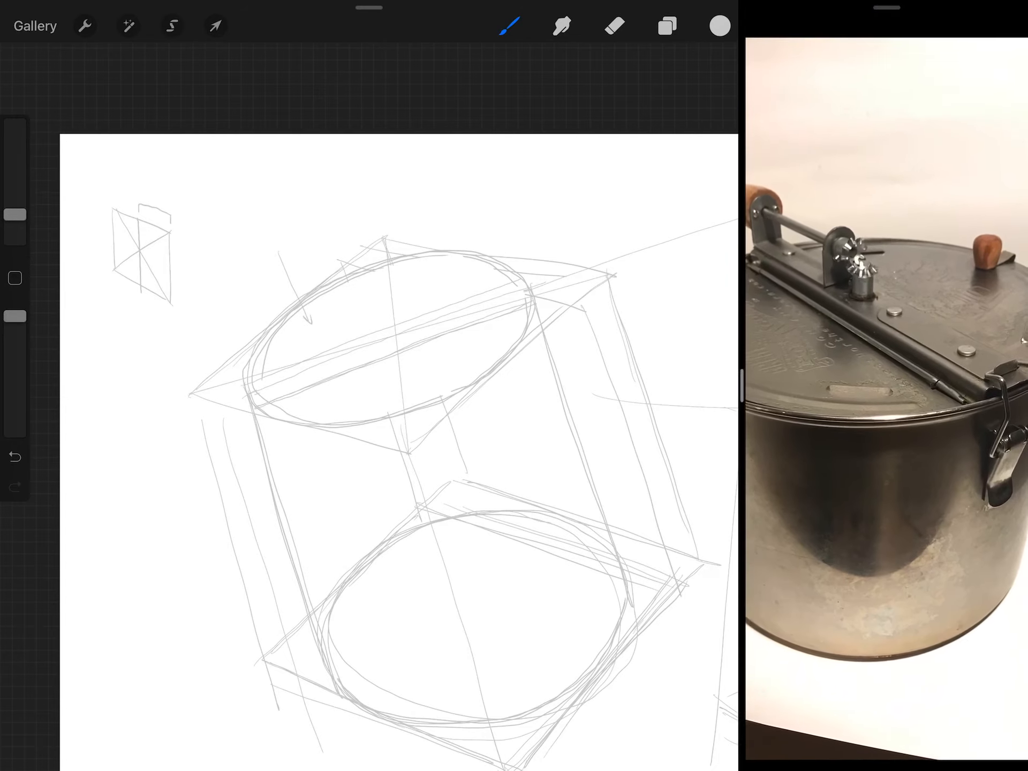
scroll(884, 386, "down", 3)
scroll(884, 385, "up", 2)
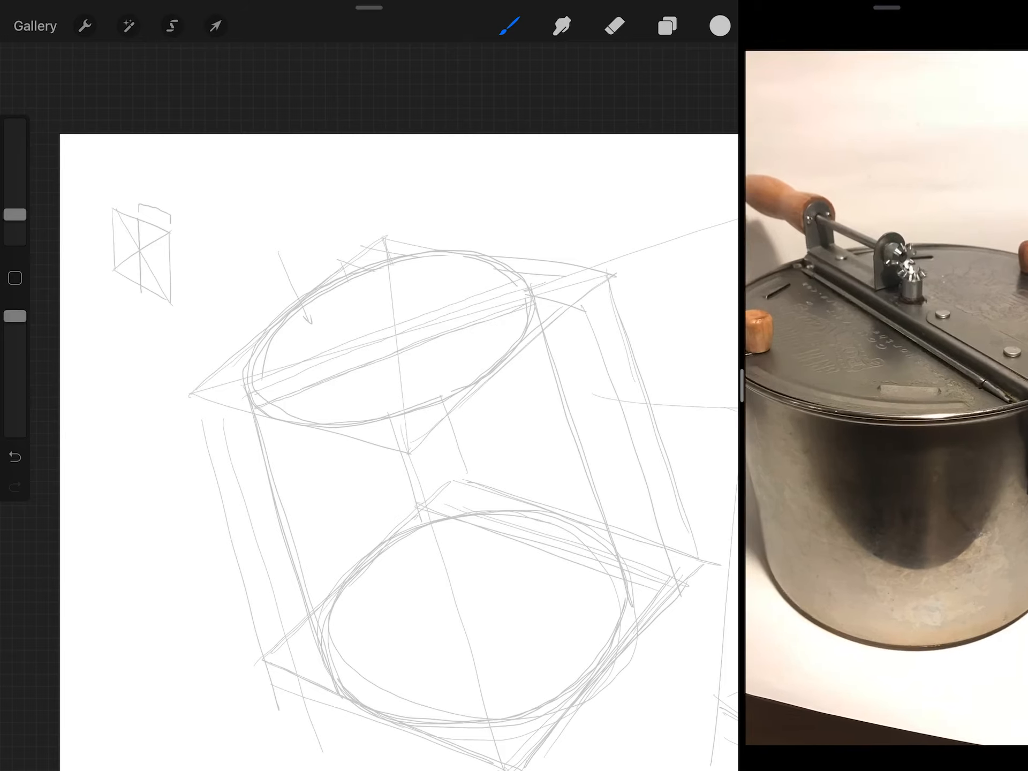
scroll(884, 385, "up", 4)
scroll(386, 337, "up", 5)
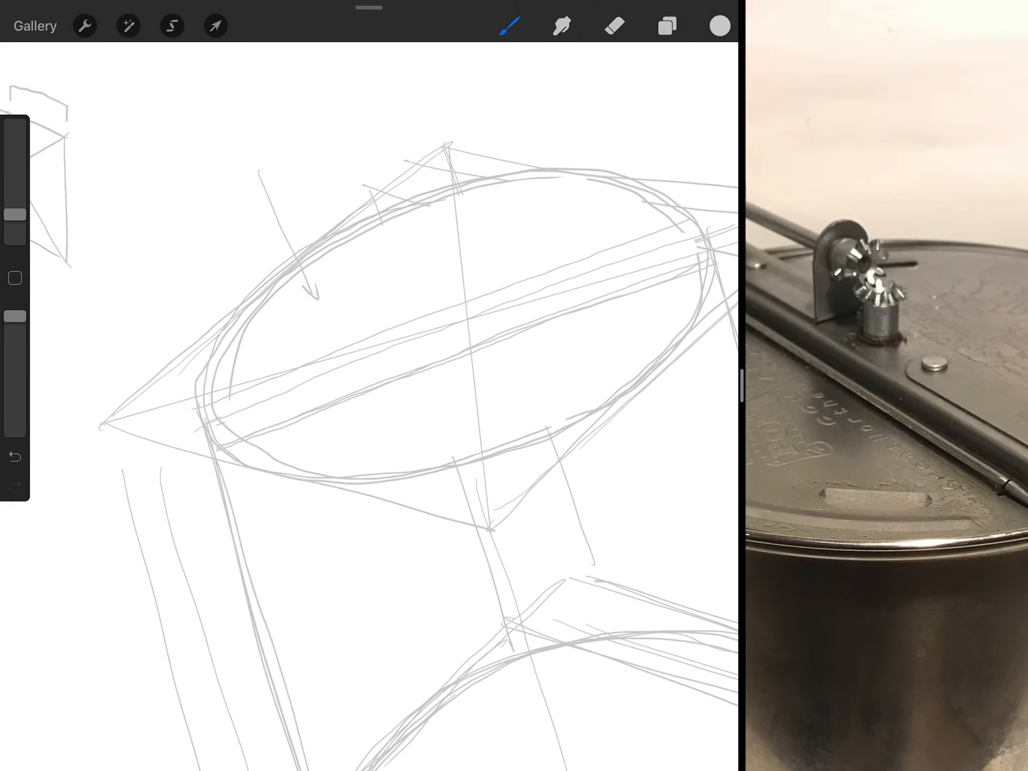
- Darken the diagonal band's lines and firm up the ellipse's left corner and right end
left_click_drag(193, 433, 198, 450)
left_click_drag(164, 395, 195, 437)
scroll(387, 362, "down", 4)
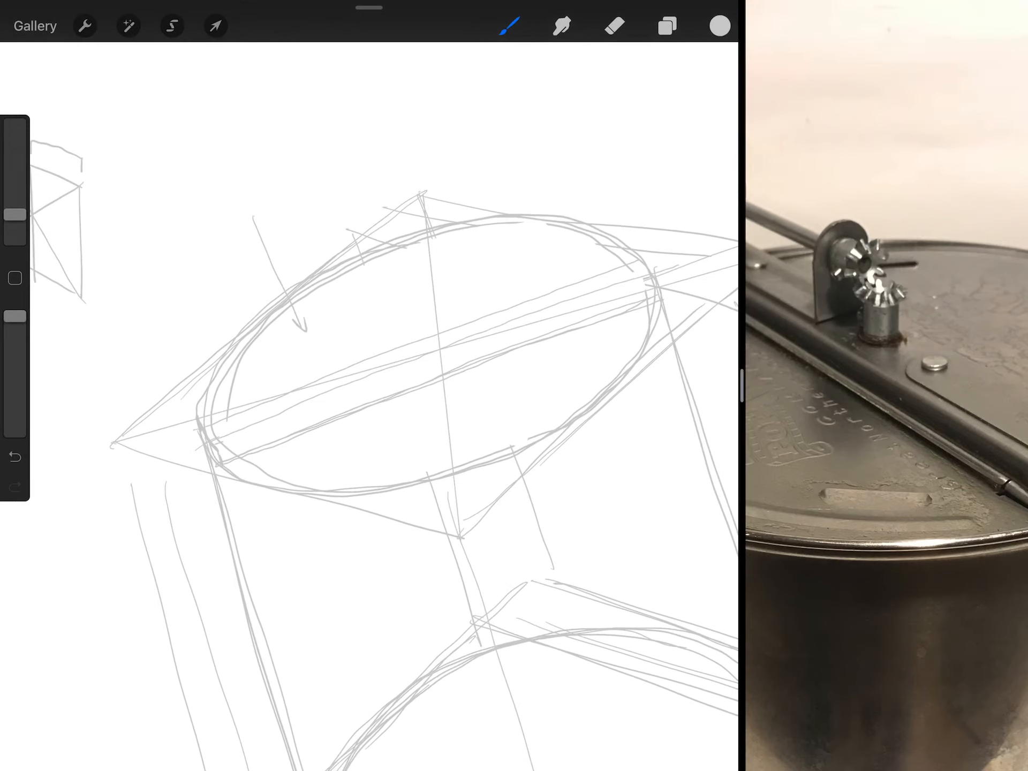
left_click_drag(228, 441, 669, 275)
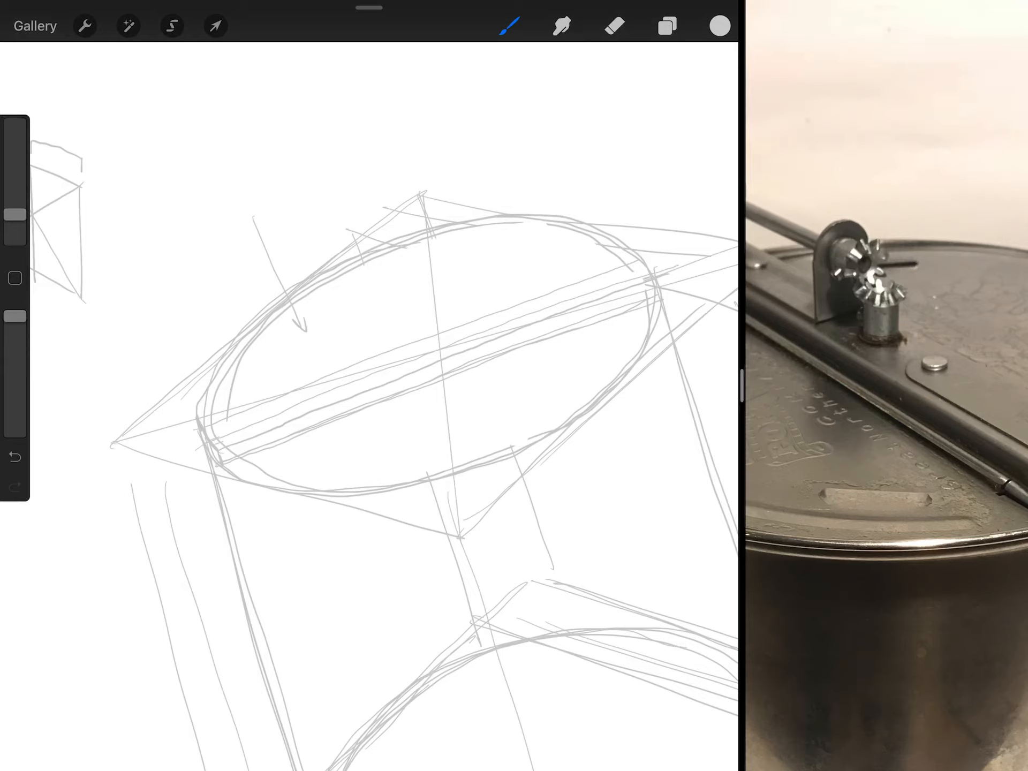
left_click_drag(207, 411, 642, 255)
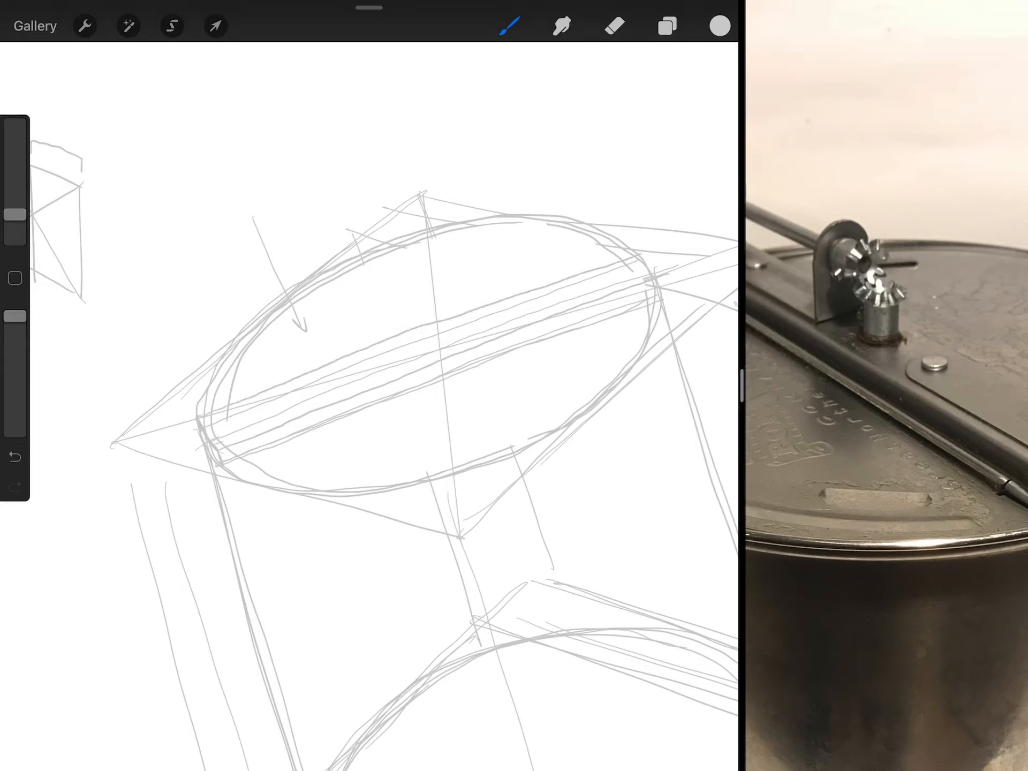
left_click_drag(645, 275, 652, 256)
left_click_drag(286, 425, 641, 286)
left_click_drag(215, 409, 619, 262)
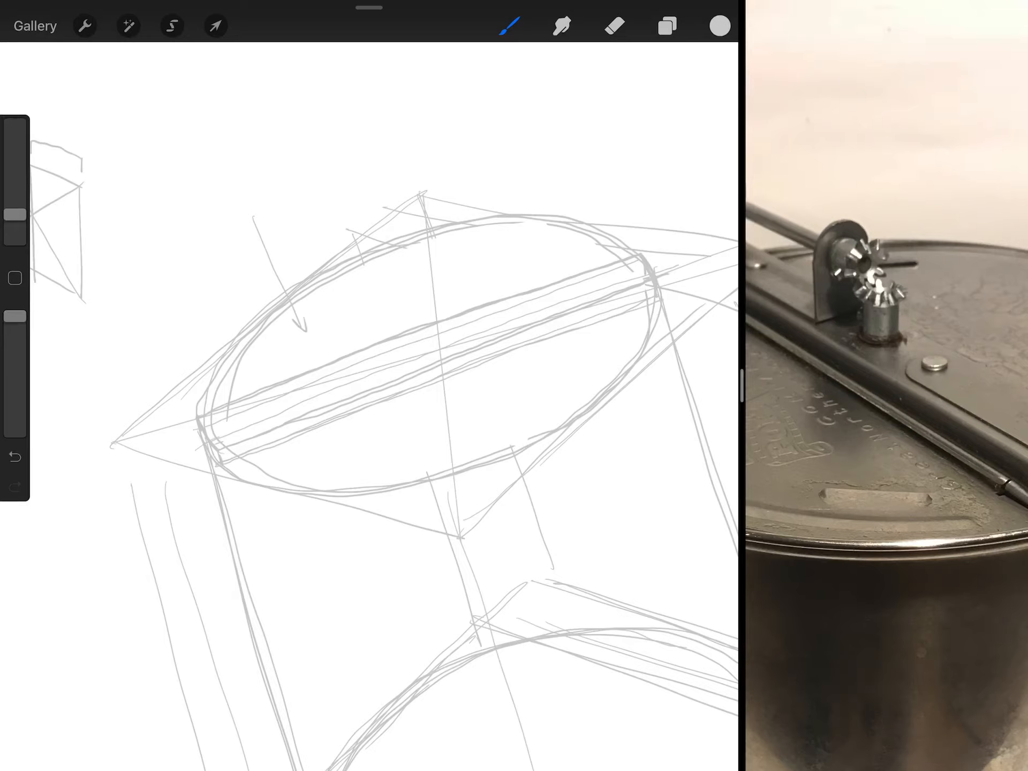
scroll(424, 402, "down", 3)
scroll(884, 401, "down", 3)
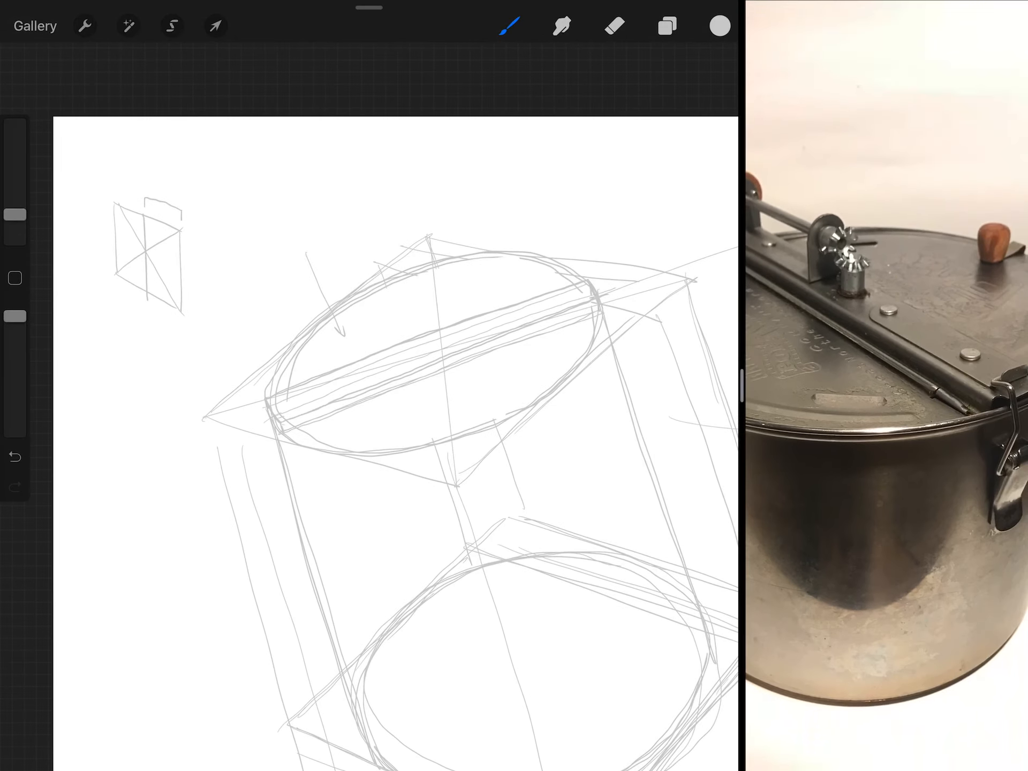
scroll(434, 345, "up", 5)
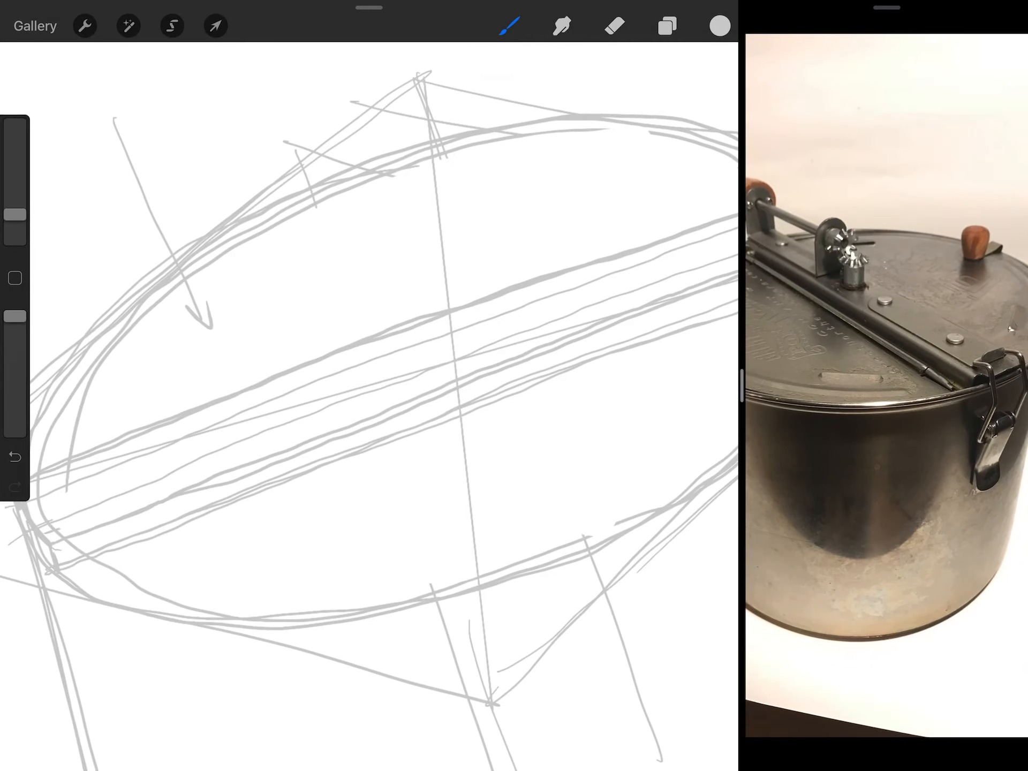
scroll(370, 362, "down", 2)
- Extend the vertical centre guide, add a line rising above the lid and short vertical ticks
left_click_drag(444, 338, 446, 354)
scroll(370, 346, "down", 5)
key("ctrl+z")
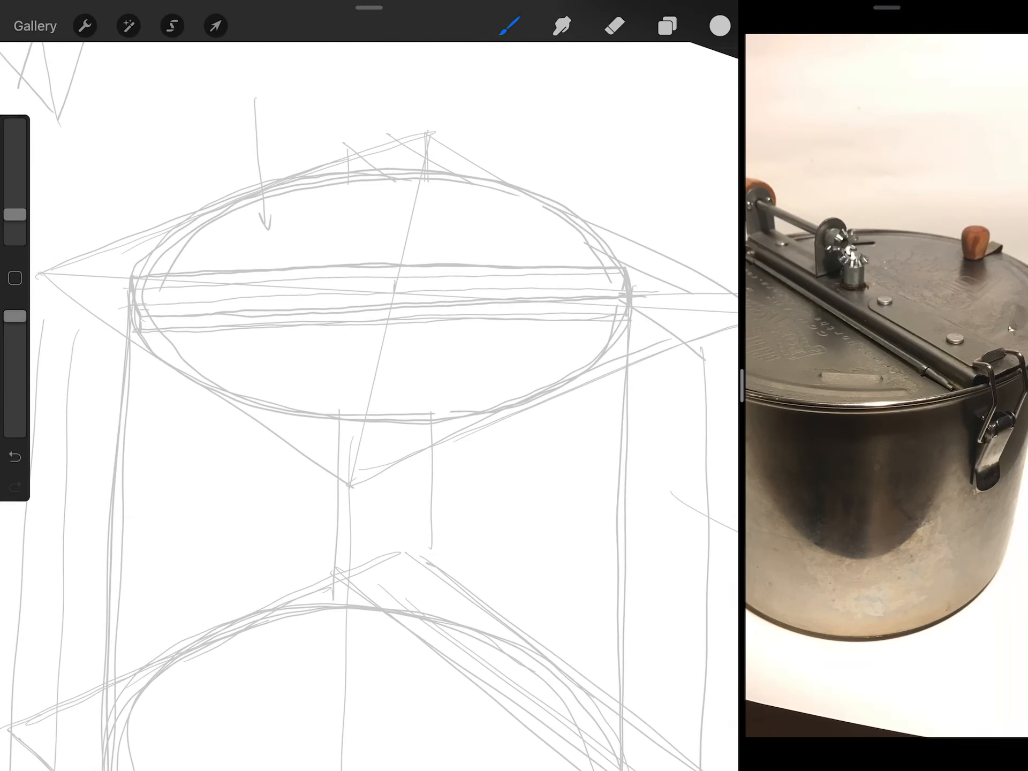
left_click_drag(349, 450, 347, 555)
left_click_drag(427, 143, 424, 91)
left_click_drag(321, 402, 426, 386)
left_click_drag(163, 269, 164, 338)
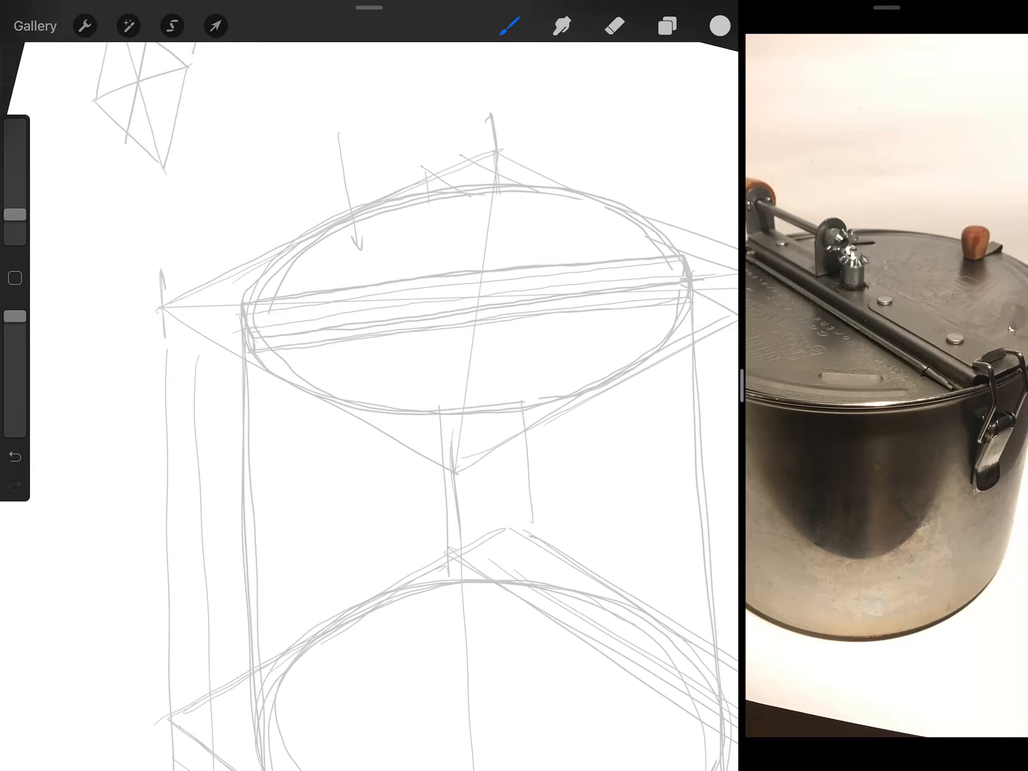
scroll(467, 322, "up", 5)
left_click_drag(402, 305, 402, 322)
scroll(370, 321, "down", 3)
scroll(369, 322, "up", 4)
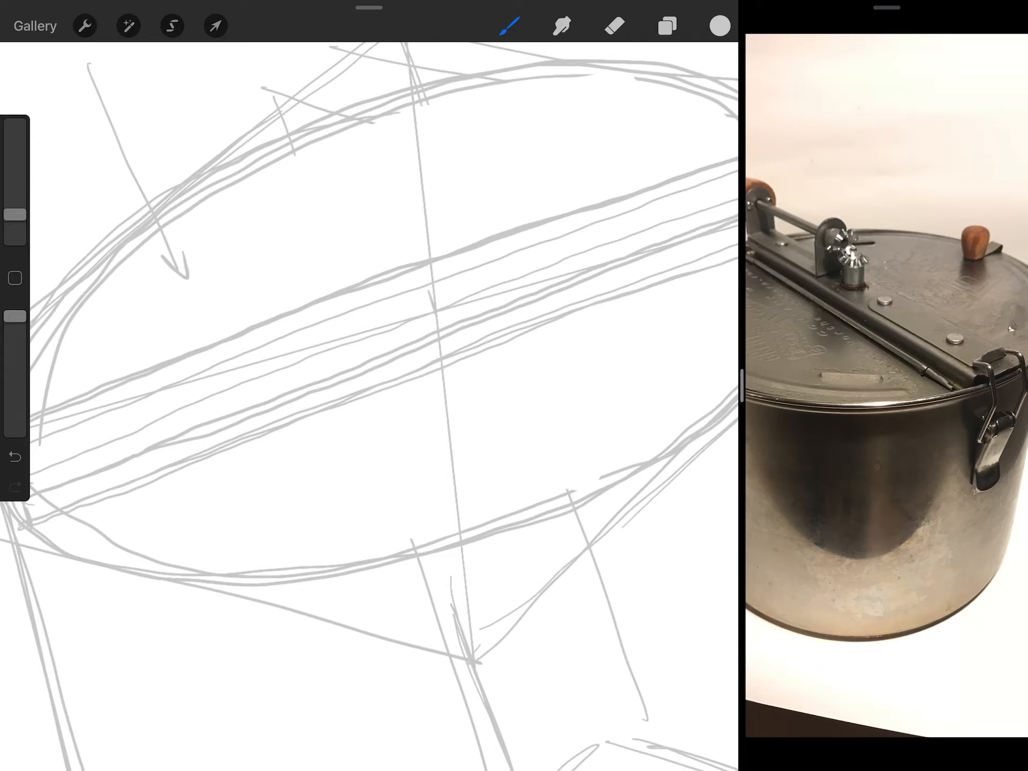
scroll(883, 386, "up", 3)
scroll(369, 362, "up", 3)
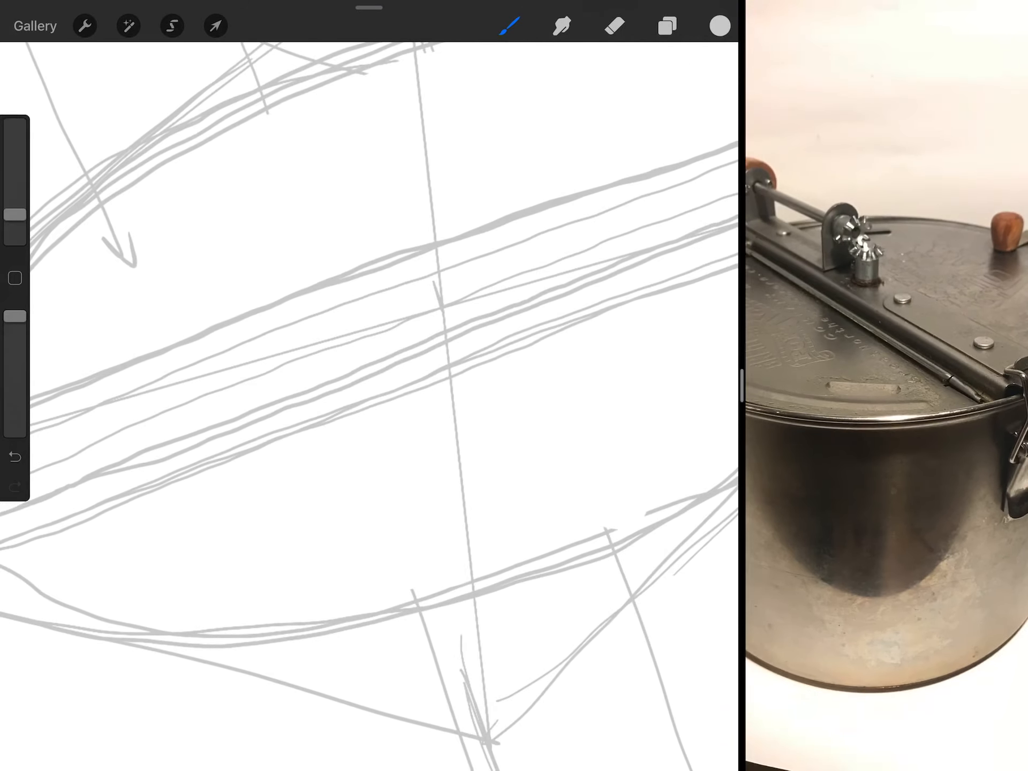
- Mark the knob position on the centre line with a small ellipse and tick marks
left_click_drag(433, 278, 435, 287)
scroll(369, 322, "down", 4)
scroll(370, 321, "up", 2)
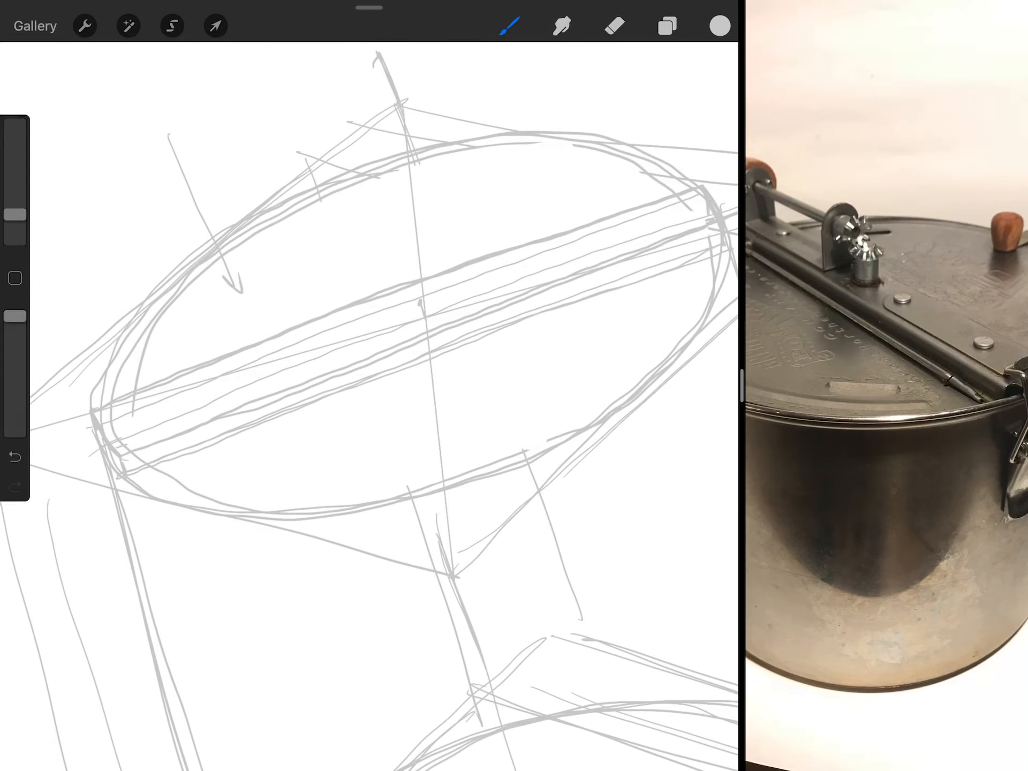
mouse_move(393, 301)
left_mouse_down()
mouse_move(424, 316)
mouse_move(453, 301)
mouse_move(427, 298)
left_mouse_up()
scroll(369, 322, "up", 3)
key("ctrl+z")
key("ctrl+z")
key("ctrl+z")
left_click_drag(401, 281, 398, 289)
key("ctrl+z")
scroll(370, 322, "down", 3)
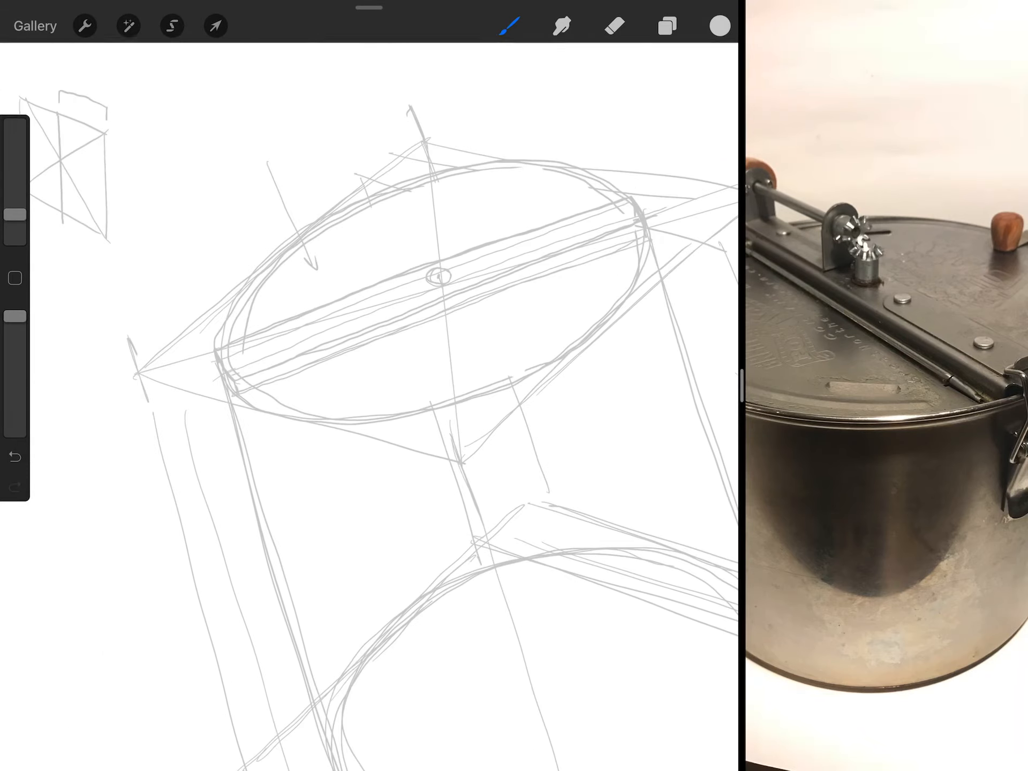
scroll(370, 321, "up", 3)
scroll(370, 321, "down", 4)
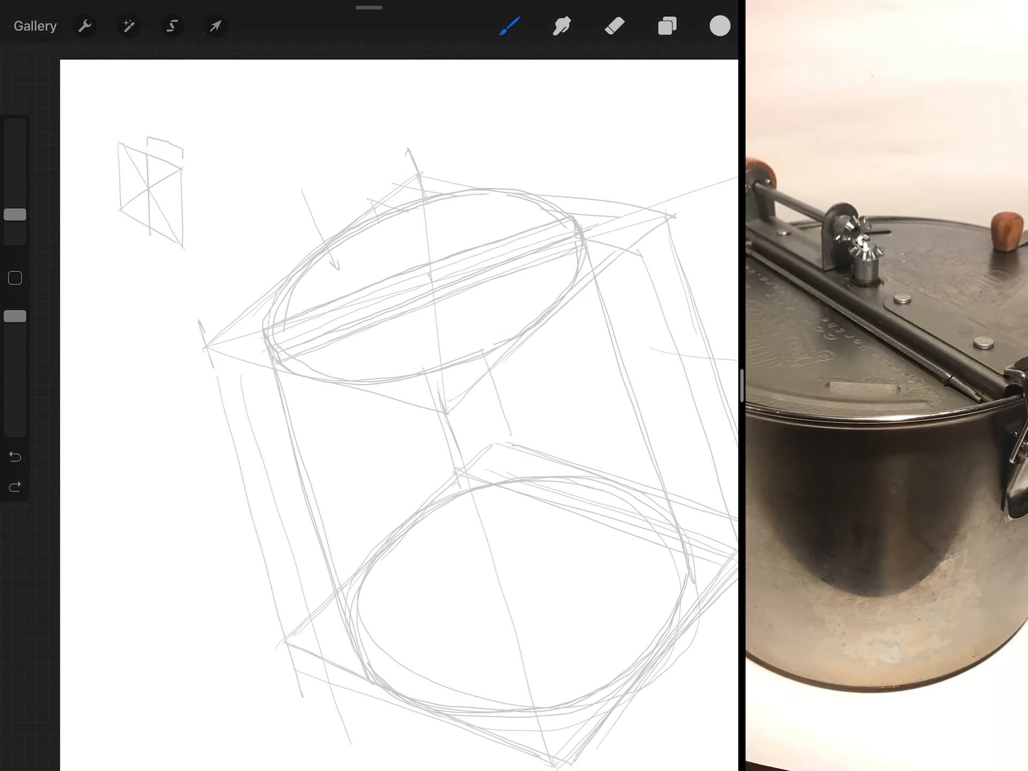
scroll(370, 242, "up", 3)
mouse_move(359, 245)
left_mouse_down()
mouse_move(359, 274)
mouse_move(384, 297)
mouse_move(417, 260)
mouse_move(424, 294)
mouse_move(413, 267)
mouse_move(438, 281)
mouse_move(398, 265)
mouse_move(402, 285)
left_mouse_up()
scroll(370, 321, "down", 4)
scroll(419, 282, "up", 4)
scroll(402, 362, "down", 5)
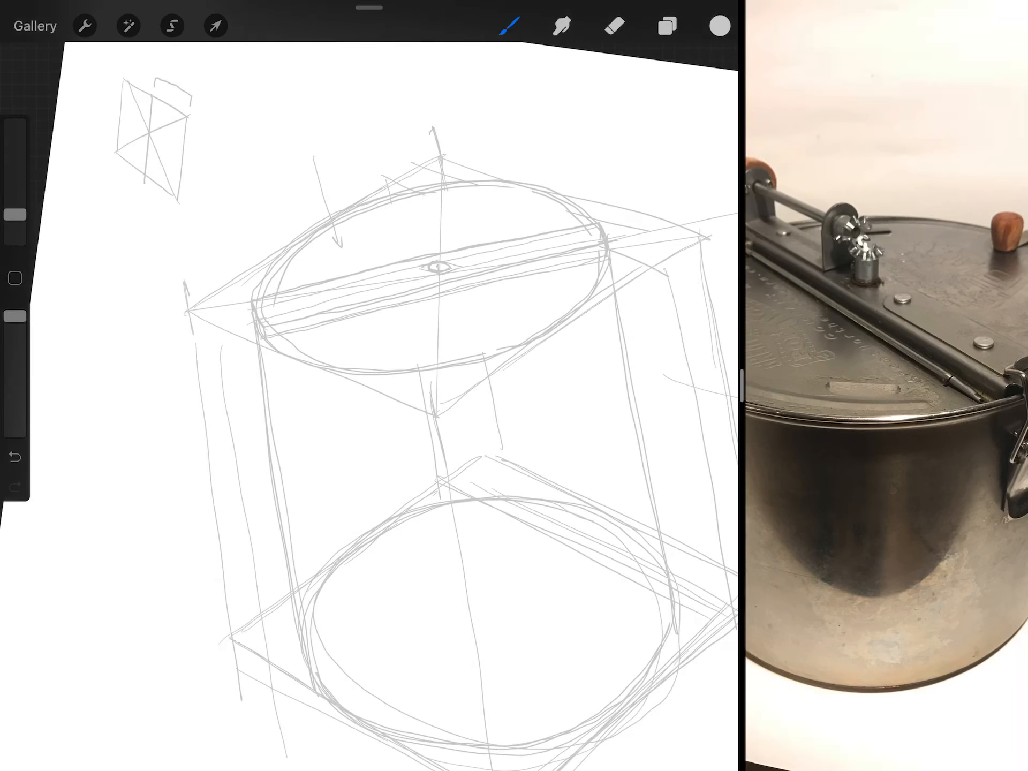
scroll(418, 273, "up", 8)
- Build the small knob cylinder on its base ellipse and add an upward arrow above it
mouse_move(380, 271)
left_mouse_down()
mouse_move(385, 284)
mouse_move(421, 286)
mouse_move(418, 261)
left_mouse_up()
scroll(401, 322, "down", 2)
scroll(418, 289, "down", 6)
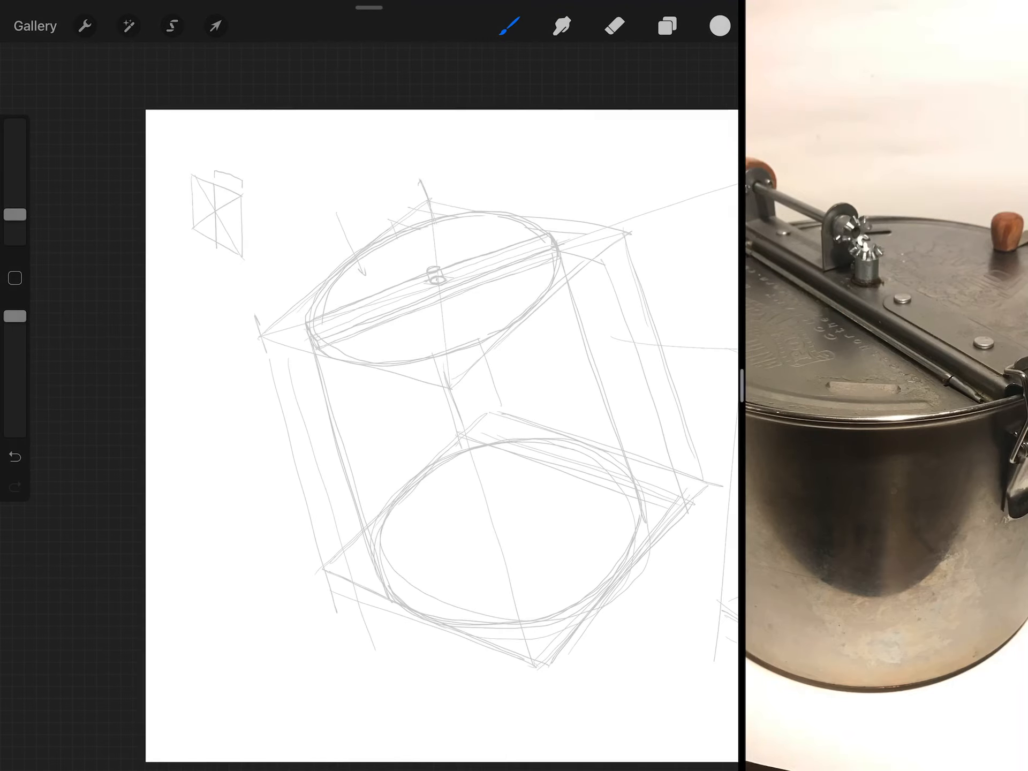
scroll(418, 289, "up", 6)
scroll(386, 273, "up", 3)
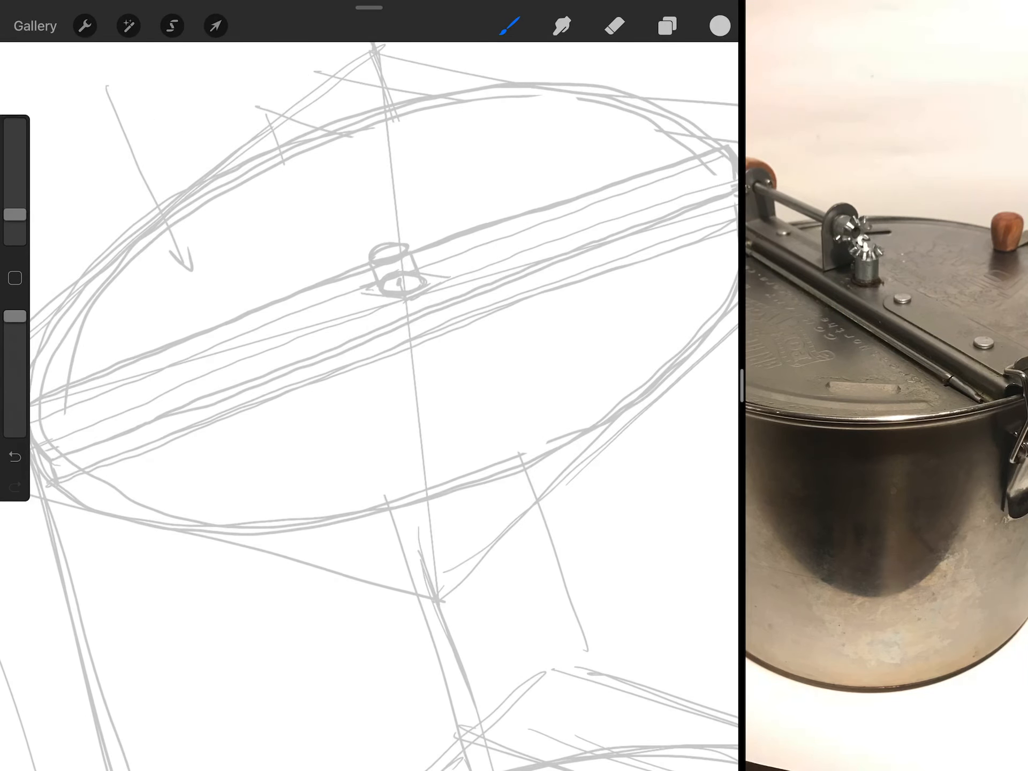
mouse_move(387, 299)
left_mouse_down()
mouse_move(417, 293)
mouse_move(394, 277)
mouse_move(386, 249)
left_mouse_up()
mouse_move(383, 296)
left_mouse_down()
mouse_move(419, 280)
mouse_move(408, 250)
mouse_move(407, 262)
left_mouse_up()
scroll(395, 321, "down", 5)
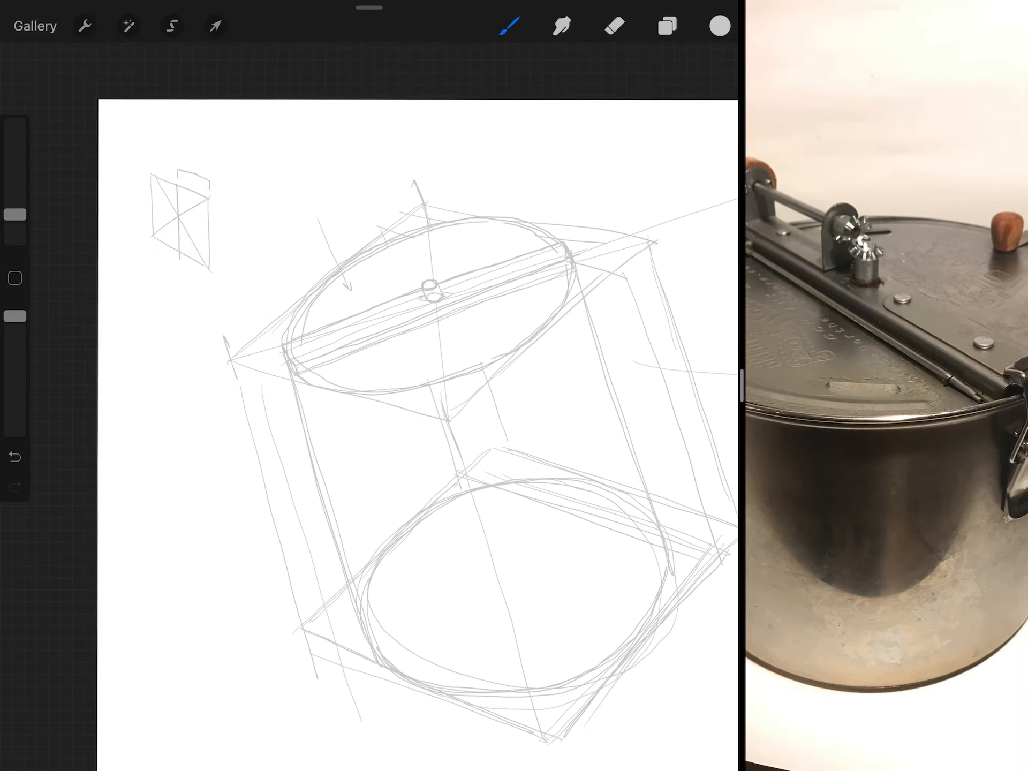
scroll(426, 290, "up", 5)
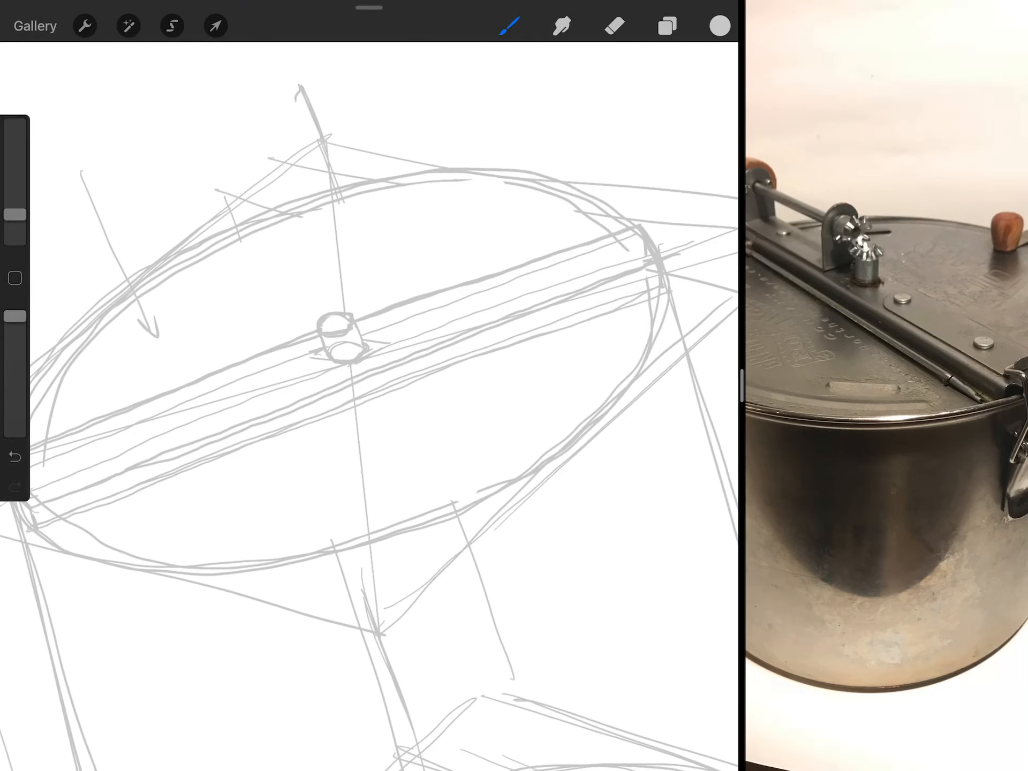
left_click_drag(331, 323, 321, 286)
left_click_drag(315, 297, 329, 296)
scroll(362, 321, "down", 5)
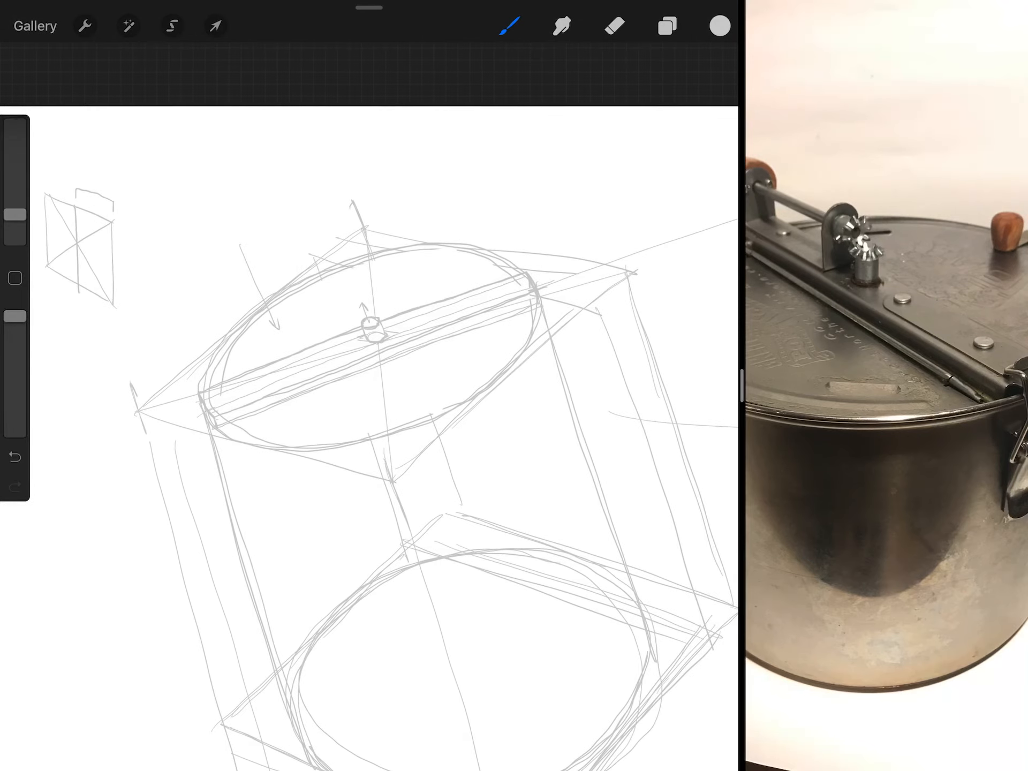
scroll(362, 322, "down", 3)
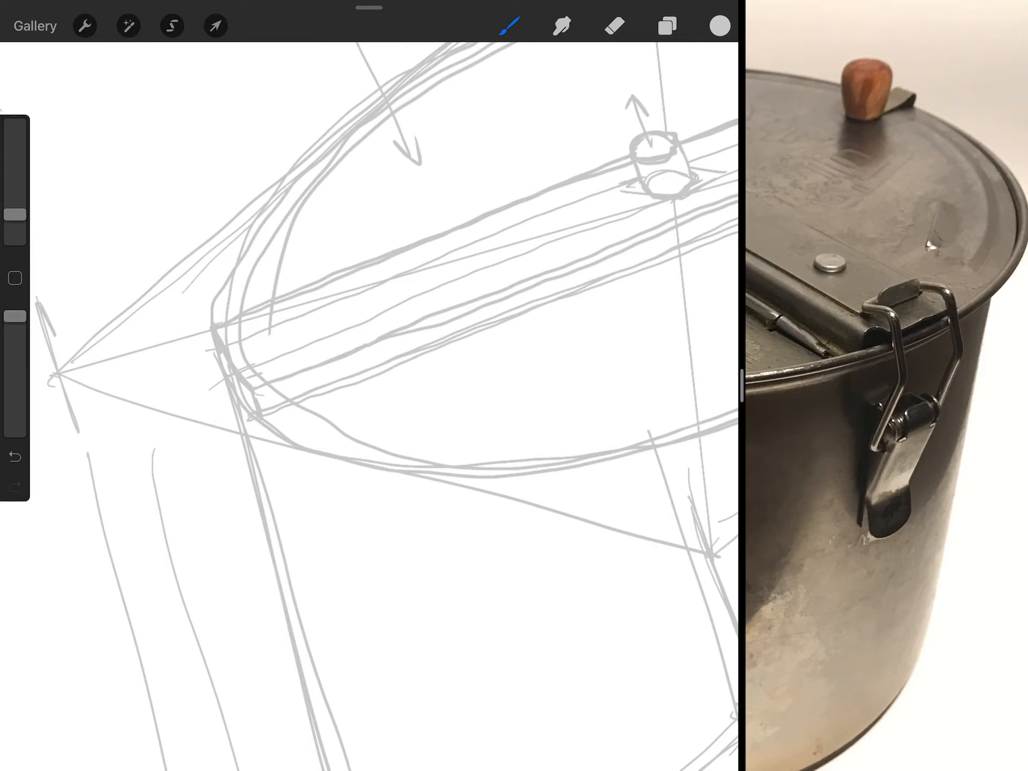
- Sketch a small hinge at the lid's left rim corner, undoing a stray stroke
left_click_drag(260, 342, 281, 364)
mouse_move(249, 320)
left_mouse_down()
mouse_move(256, 345)
mouse_move(239, 339)
mouse_move(256, 366)
mouse_move(262, 346)
mouse_move(281, 359)
mouse_move(268, 343)
left_mouse_up()
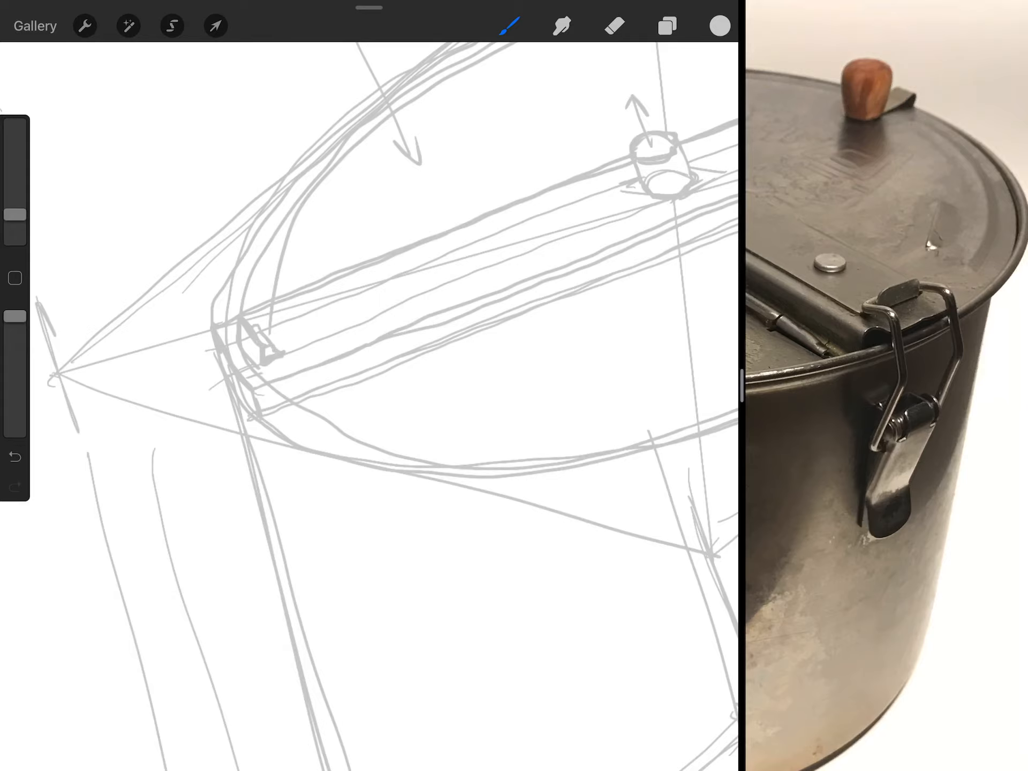
scroll(386, 321, "down", 3)
scroll(386, 322, "down", 2)
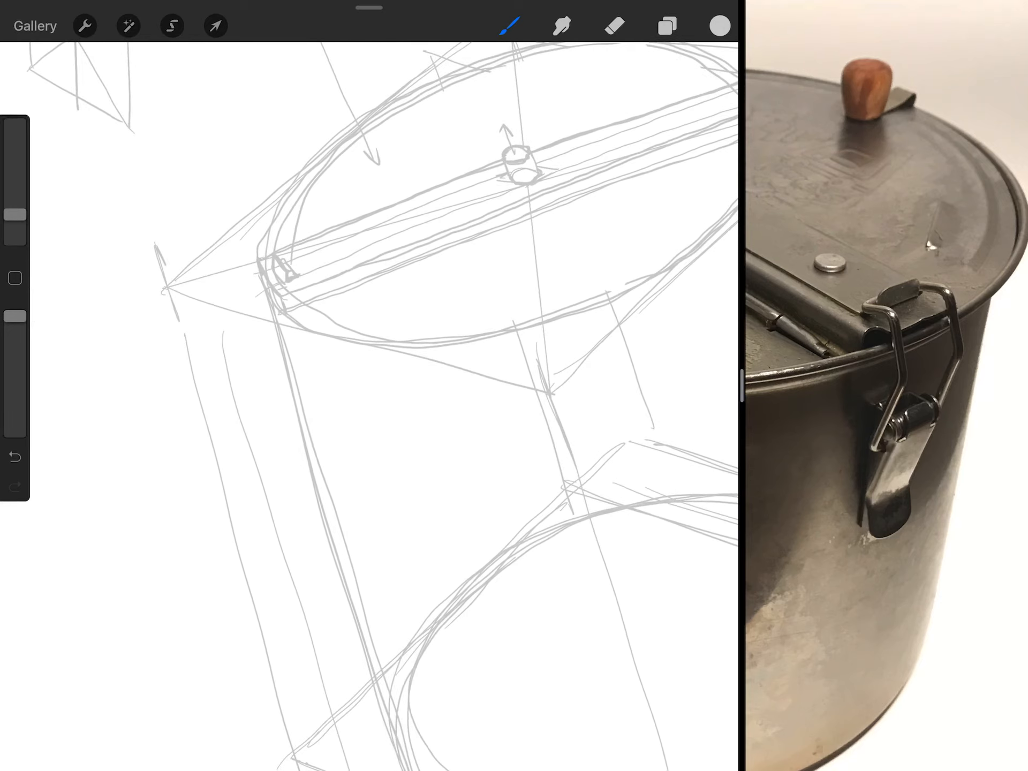
left_click_drag(507, 269, 533, 267)
key("ctrl+z")
key("ctrl+z")
scroll(386, 402, "down", 3)
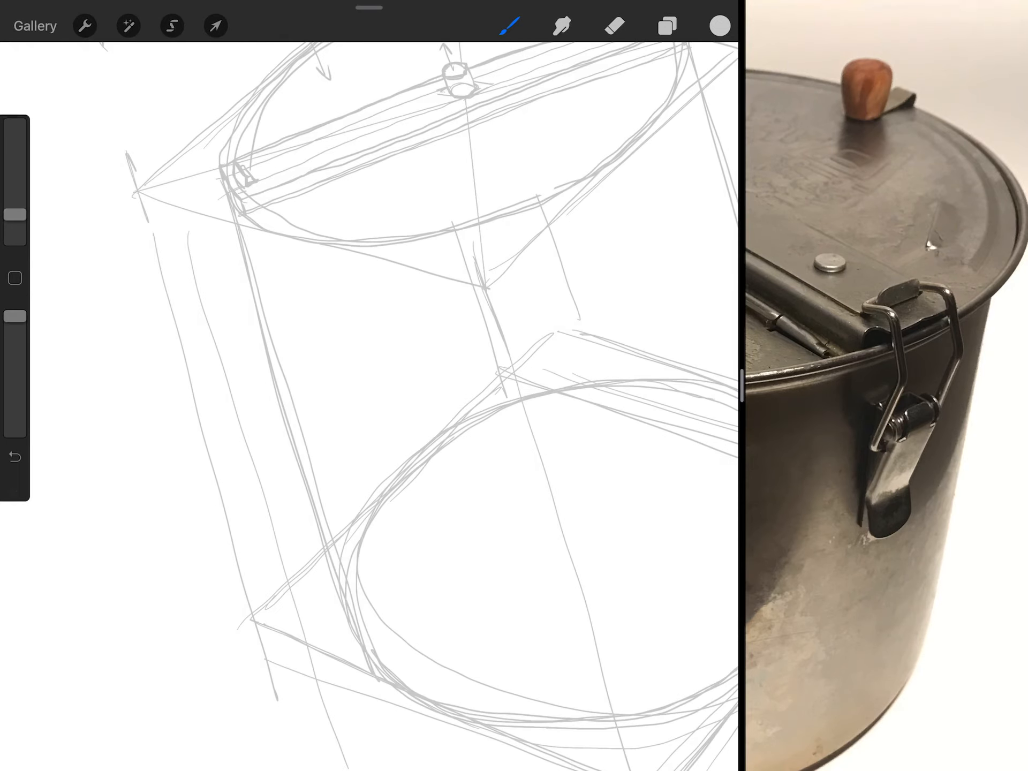
- Trace the pot body's left edge and draw the latch on its side below the lid
left_click_drag(242, 225, 375, 659)
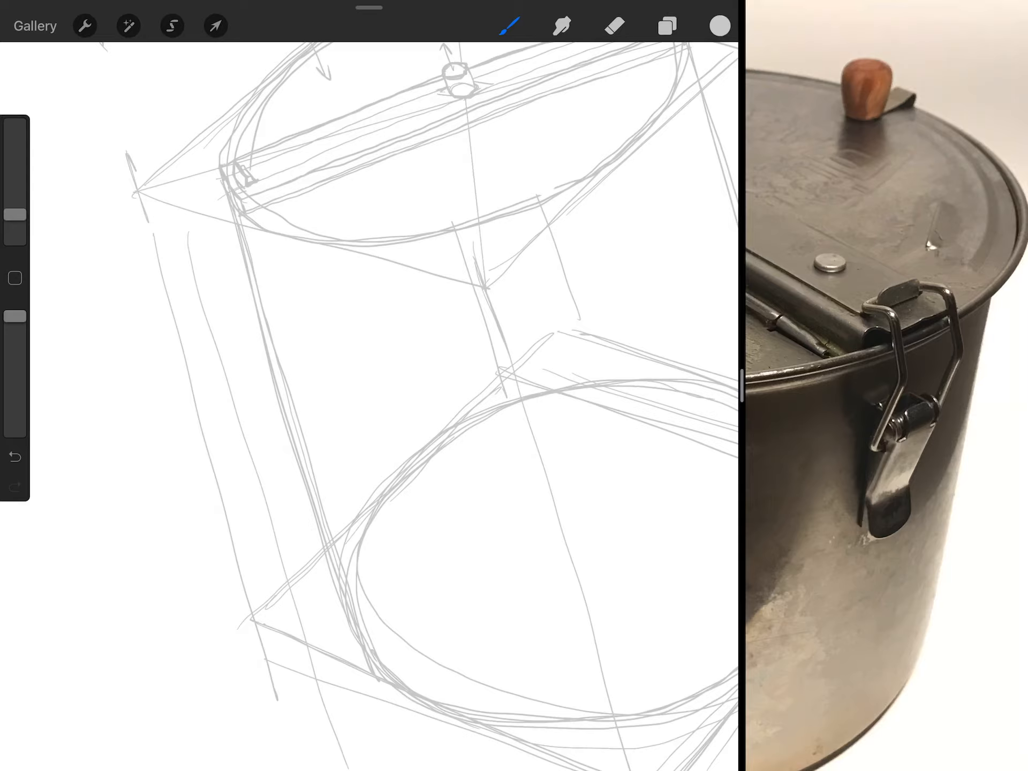
scroll(401, 361, "down", 4)
left_click_drag(193, 402, 286, 378)
scroll(402, 362, "down", 2)
key("ctrl+z")
scroll(362, 281, "up", 6)
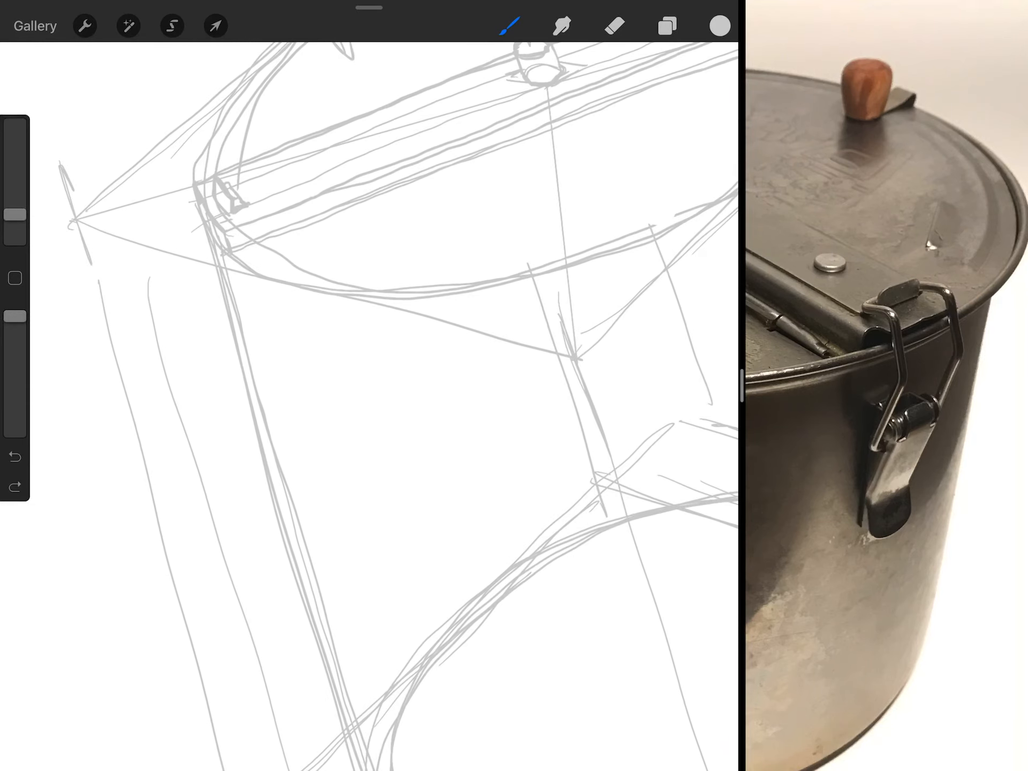
scroll(884, 361, "up", 3)
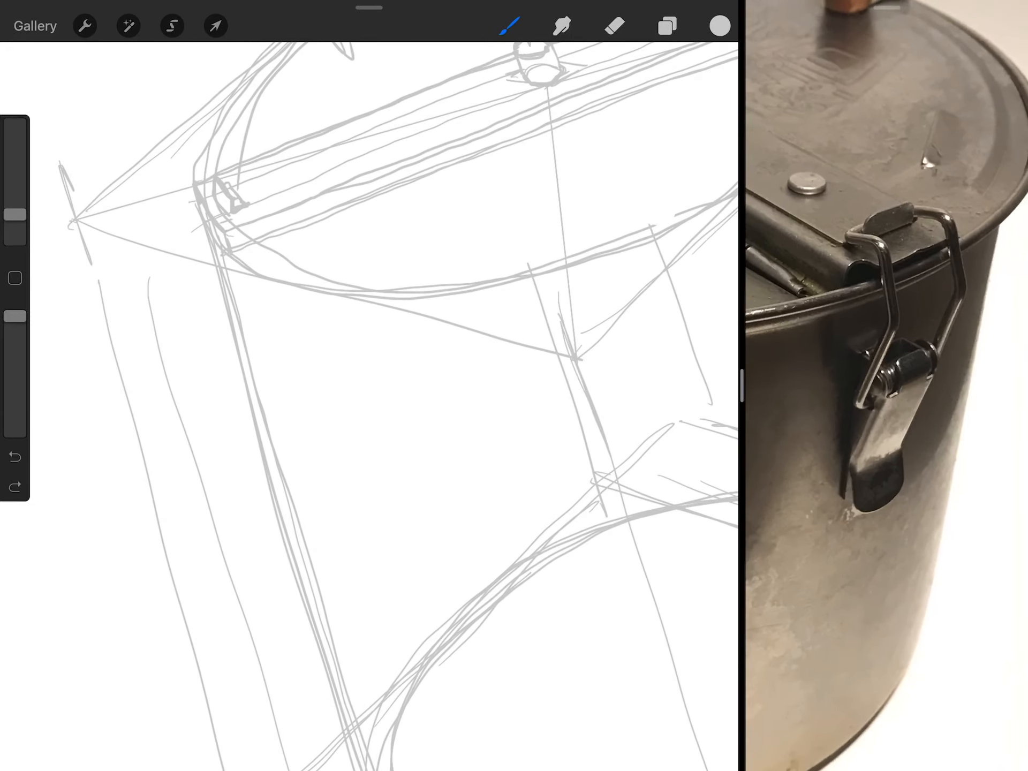
mouse_move(225, 300)
left_mouse_down()
mouse_move(254, 338)
mouse_move(282, 432)
left_mouse_up()
left_click_drag(270, 386, 276, 430)
scroll(402, 362, "down", 3)
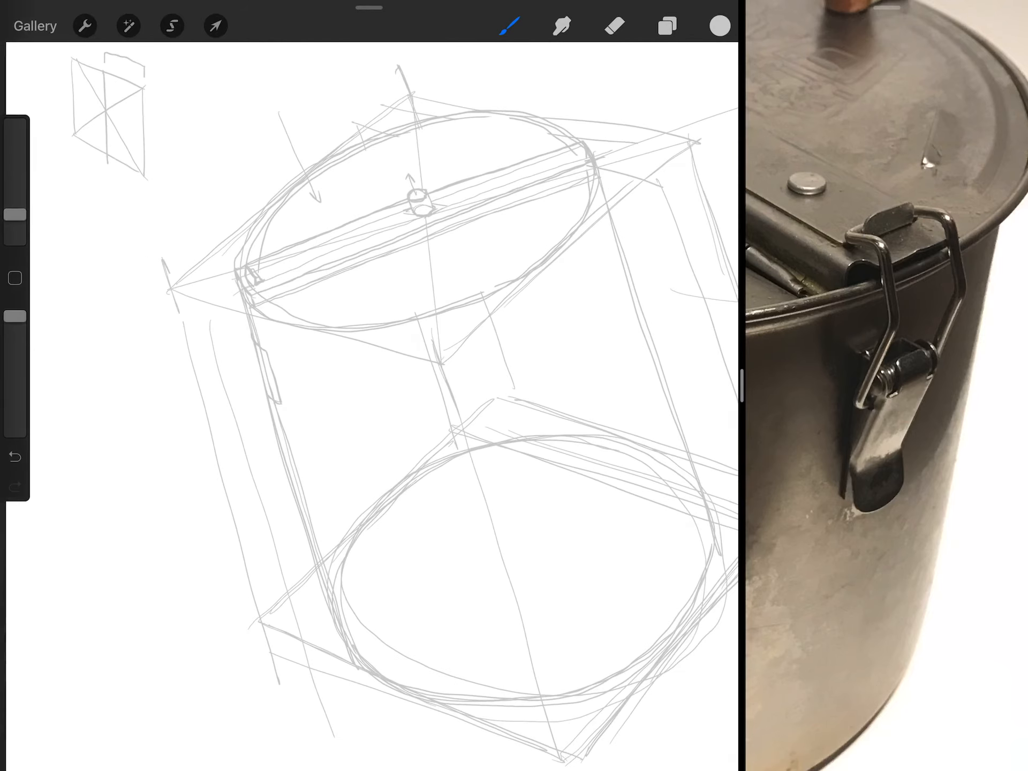
scroll(402, 361, "up", 2)
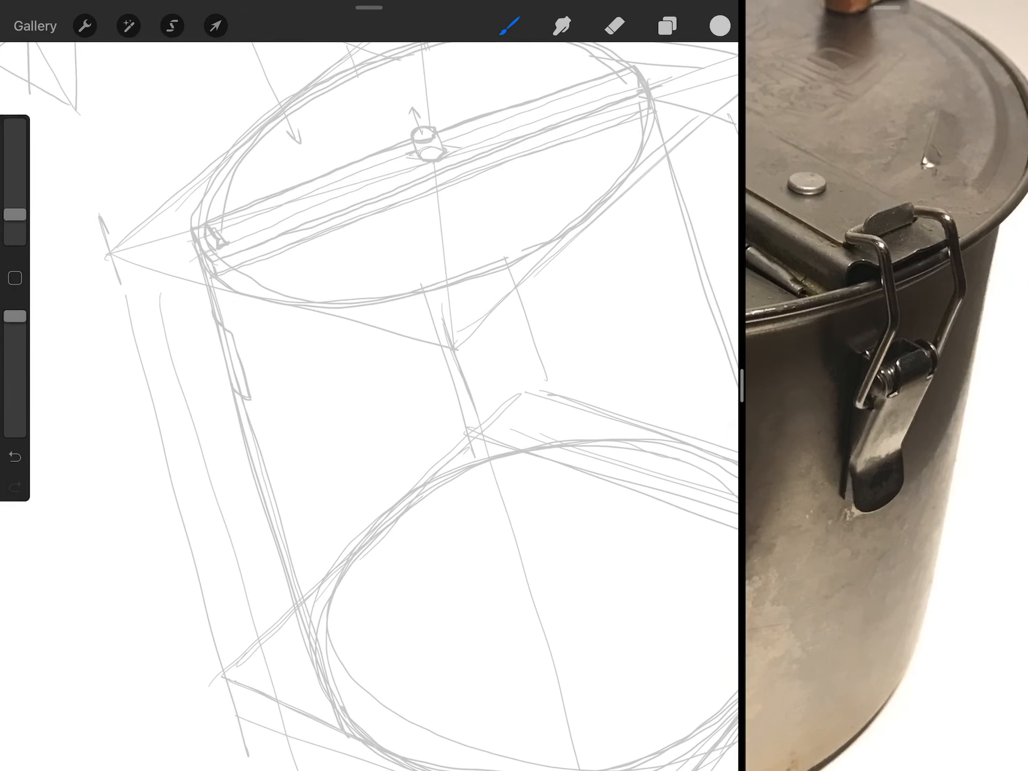
- Try curved arrow strokes across the pot body and undo them
left_click_drag(233, 337, 398, 354)
left_click_drag(229, 391, 414, 411)
key("ctrl+z")
key("ctrl+z")
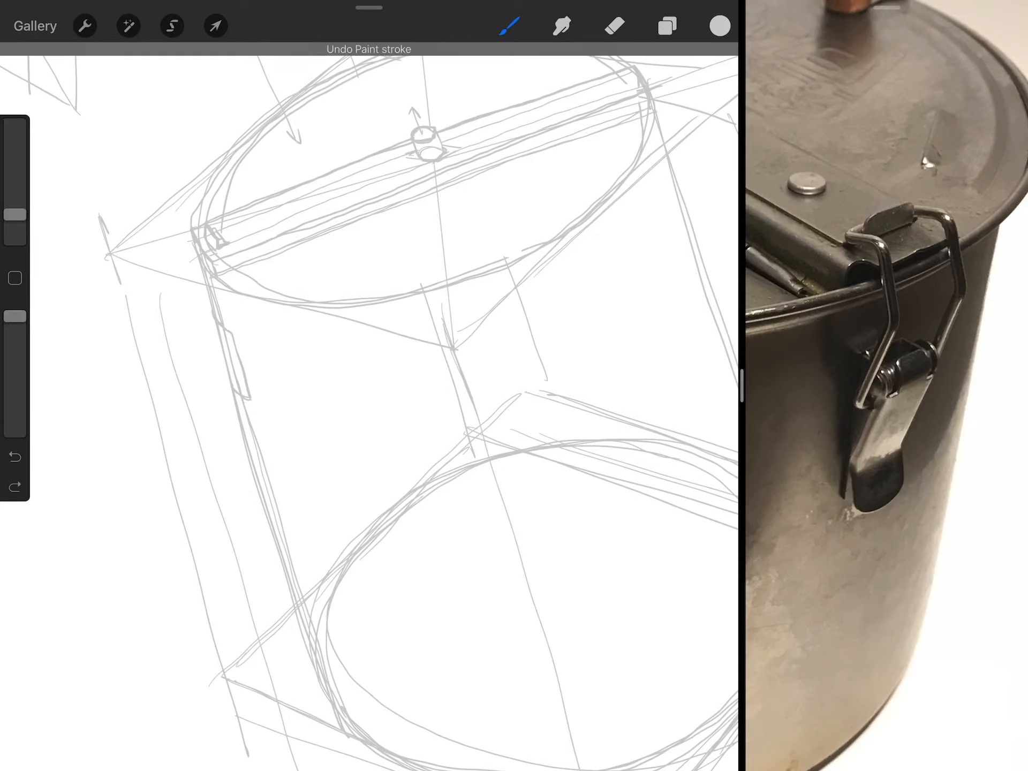
left_click_drag(233, 337, 318, 354)
left_click_drag(245, 410, 334, 417)
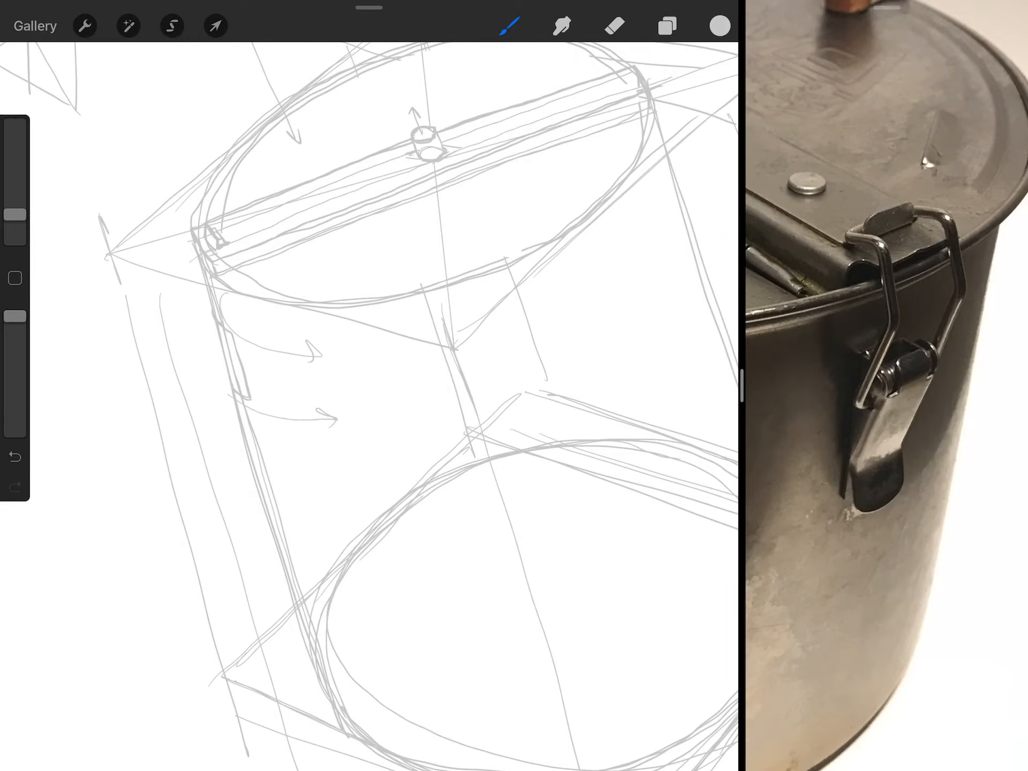
scroll(369, 385, "up", 2)
key("ctrl+z")
key("ctrl+z")
scroll(370, 386, "down", 5)
scroll(370, 386, "up", 2)
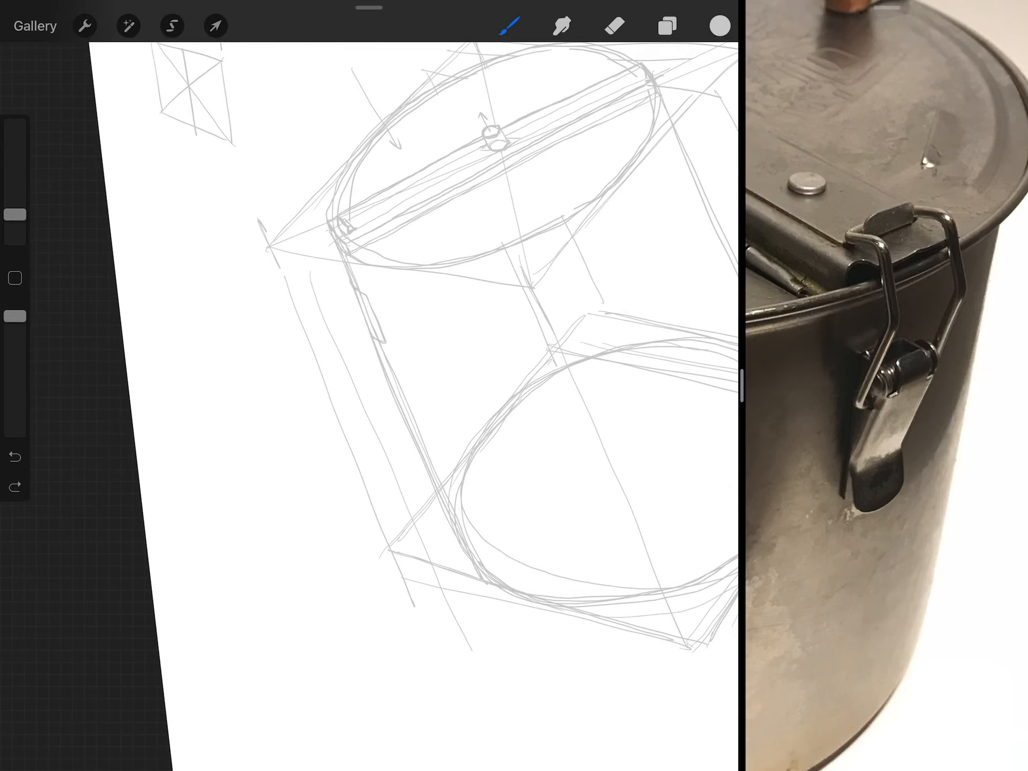
scroll(403, 321, "up", 3)
- Draw two vertical sides and a base ellipse for a new small cylinder left of the pot
left_click_drag(142, 274, 140, 431)
left_click_drag(229, 280, 224, 445)
mouse_move(143, 434)
left_mouse_down()
mouse_move(217, 418)
mouse_move(144, 426)
mouse_move(185, 447)
left_mouse_up()
- Detail the small cylinder with a top ellipse, inner ellipses and a small rectangle
mouse_move(153, 262)
left_mouse_down()
mouse_move(225, 297)
mouse_move(153, 297)
mouse_move(228, 289)
left_mouse_up()
left_click_drag(141, 296, 141, 418)
left_click_drag(226, 297, 222, 421)
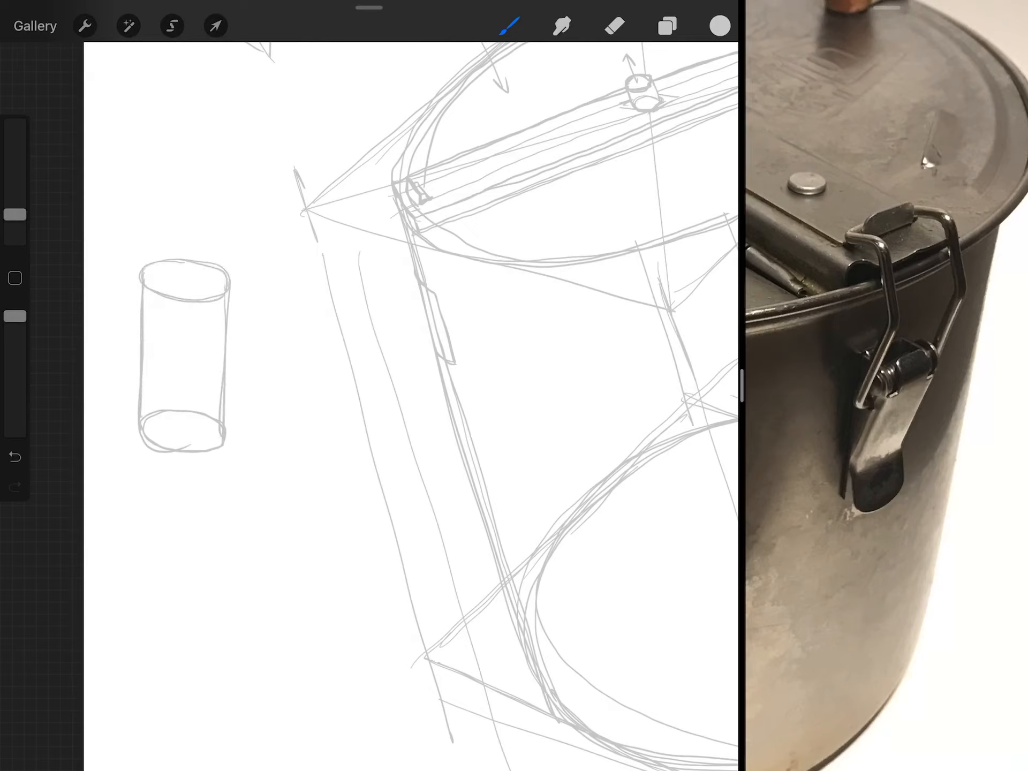
left_click_drag(186, 330, 220, 334)
mouse_move(144, 298)
left_mouse_down()
mouse_move(220, 334)
mouse_move(149, 302)
left_mouse_up()
left_click_drag(149, 362, 221, 390)
mouse_move(221, 379)
left_mouse_down()
mouse_move(157, 358)
mouse_move(190, 397)
left_mouse_up()
left_click_drag(215, 335, 213, 395)
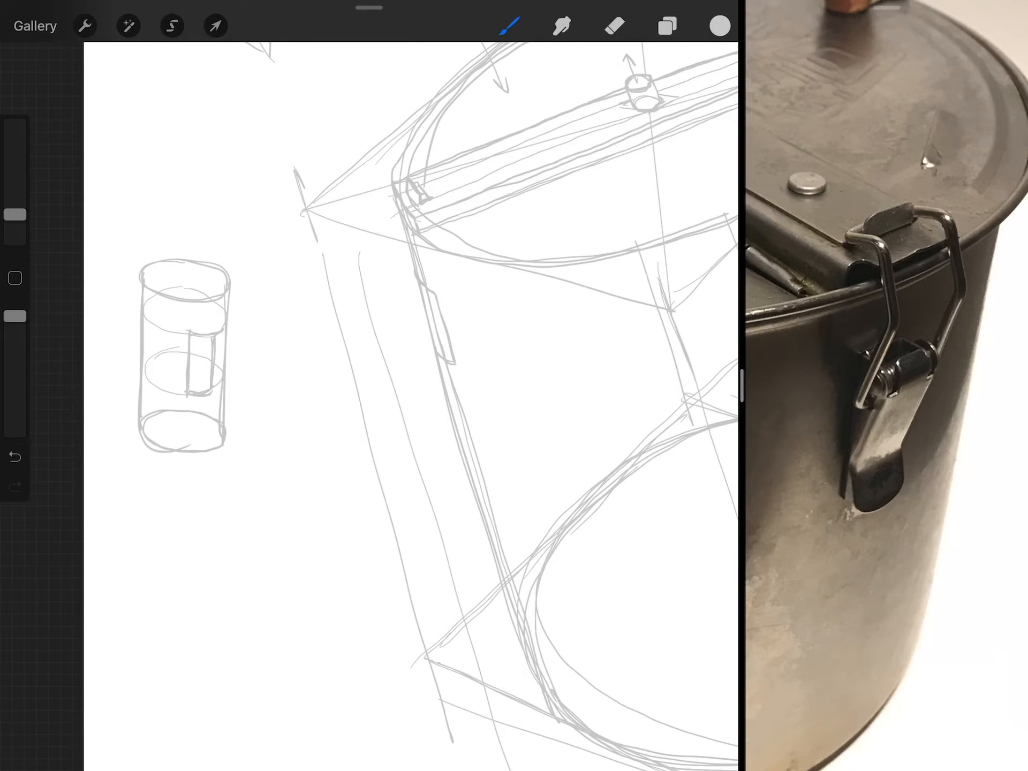
left_click_drag(190, 338, 210, 339)
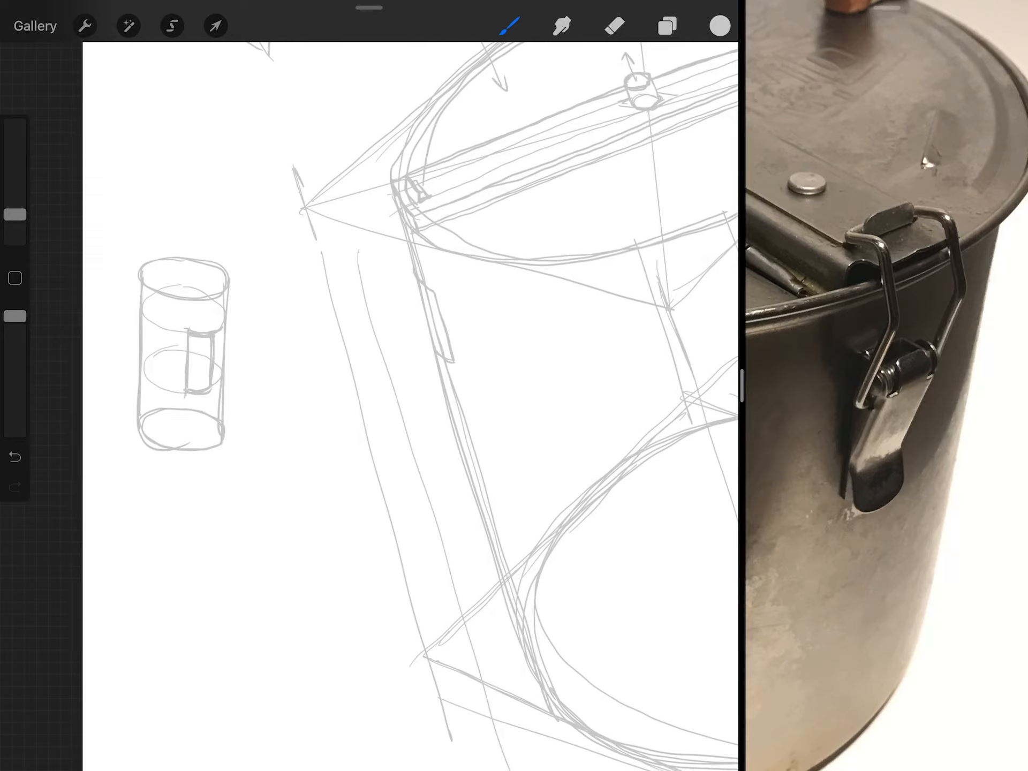
- Erase the whole small cylinder sketch at the left of the canvas
left_click_drag(417, 401, 378, 386)
left_click_drag(177, 258, 177, 426)
left_click_drag(157, 322, 156, 433)
left_click_drag(133, 273, 120, 434)
left_click_drag(104, 250, 98, 434)
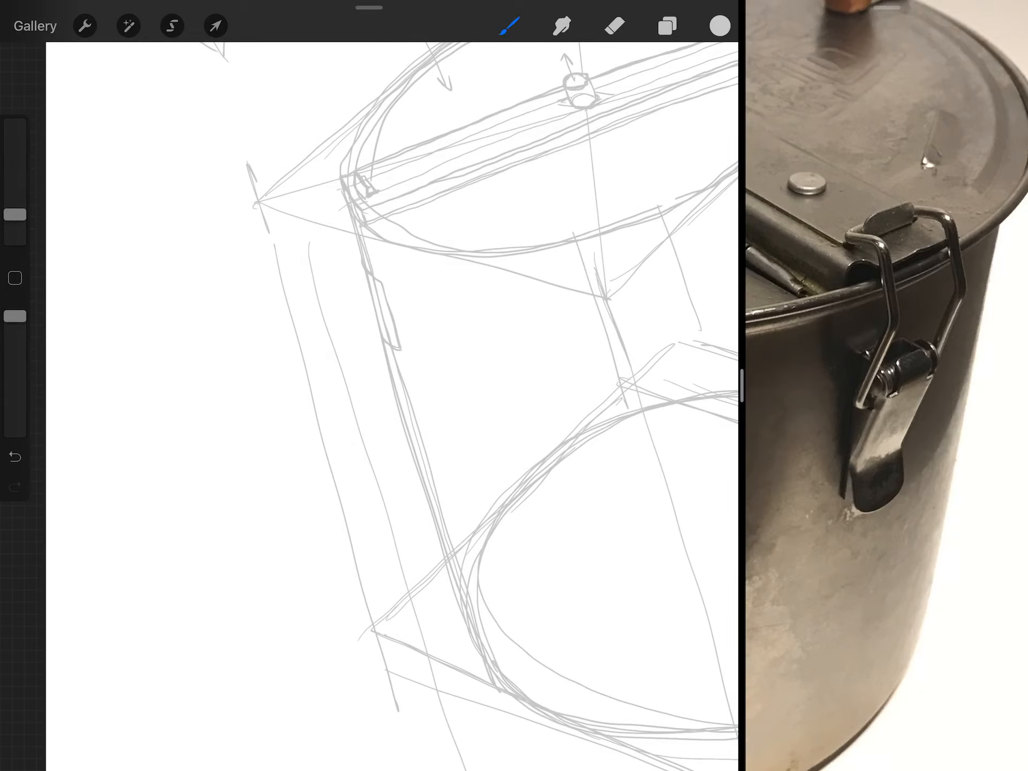
scroll(402, 322, "up", 3)
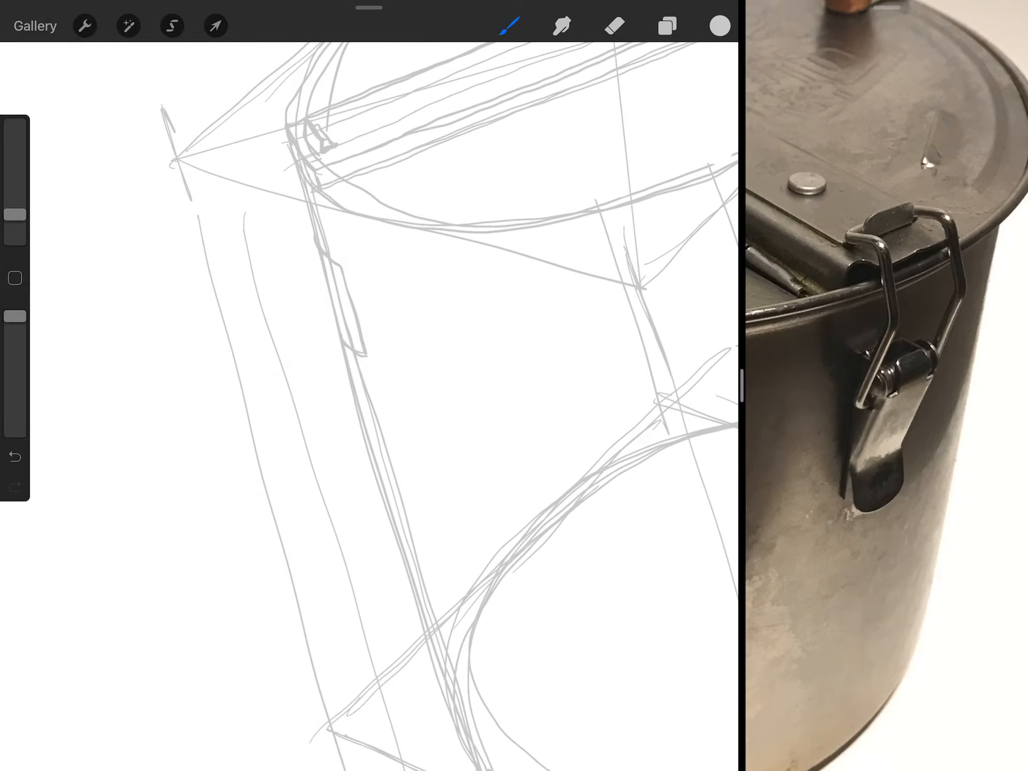
scroll(402, 321, "down", 3)
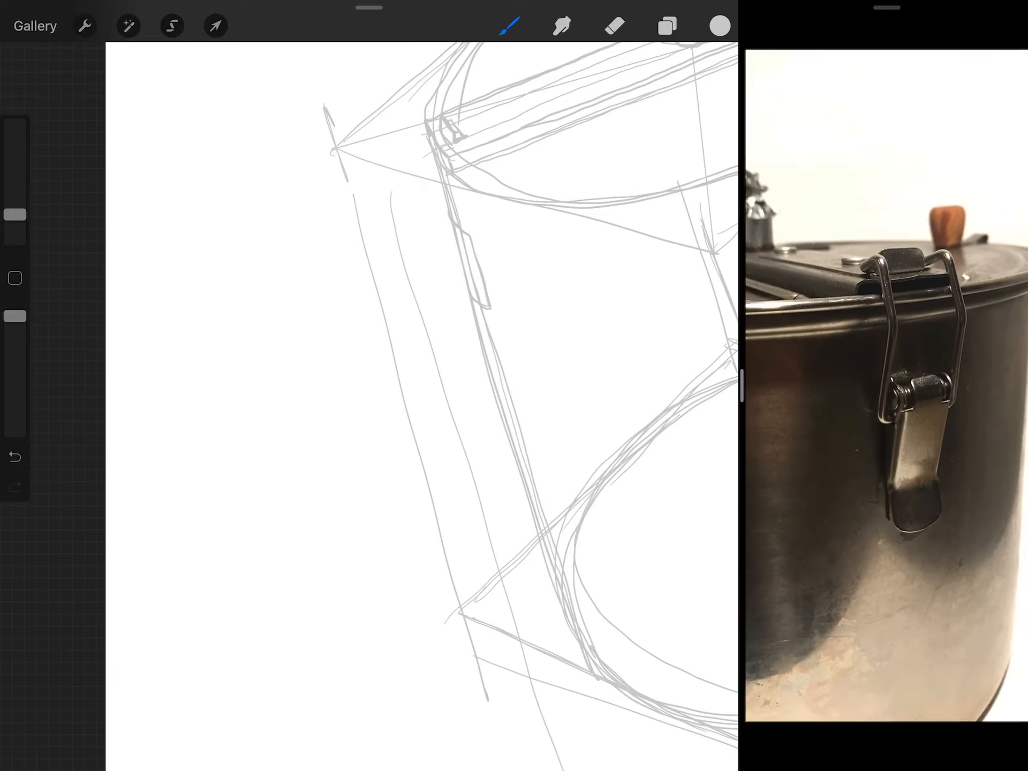
- Sketch the latch's vertical edge, pot wall line and lid edge as a side-view study
mouse_move(210, 283)
left_mouse_down()
mouse_move(172, 284)
mouse_move(192, 422)
mouse_move(186, 468)
mouse_move(175, 475)
left_mouse_up()
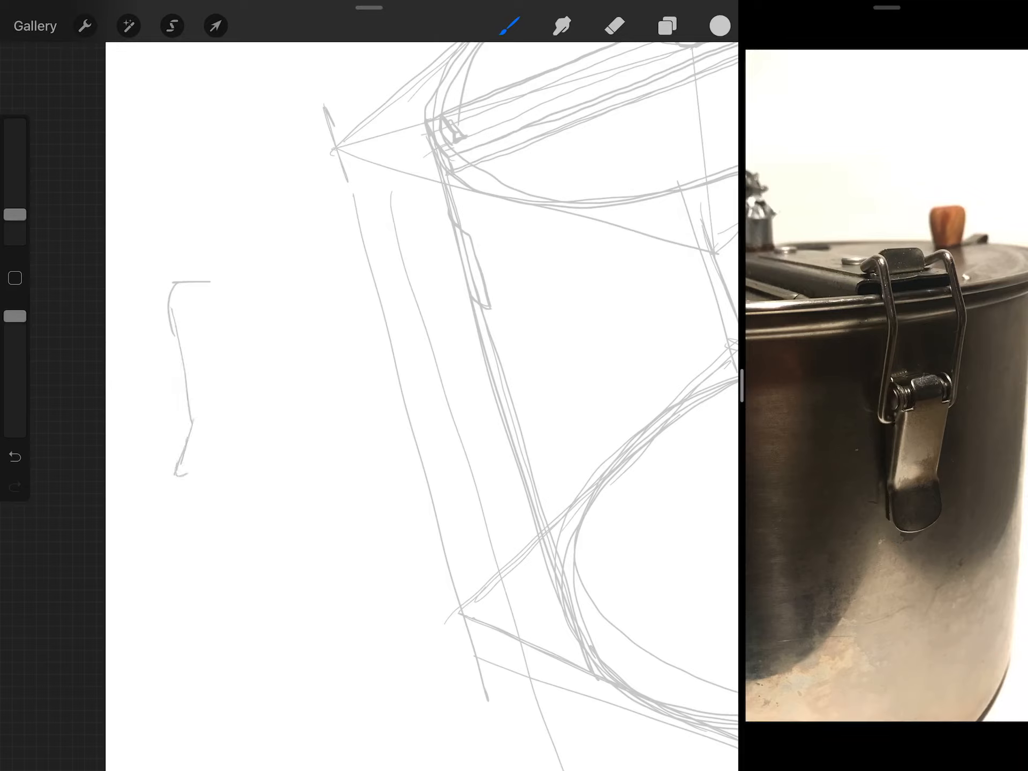
mouse_move(210, 409)
left_mouse_down()
mouse_move(188, 478)
mouse_move(209, 416)
left_mouse_up()
left_click_drag(191, 305, 210, 416)
left_click_drag(190, 284, 206, 294)
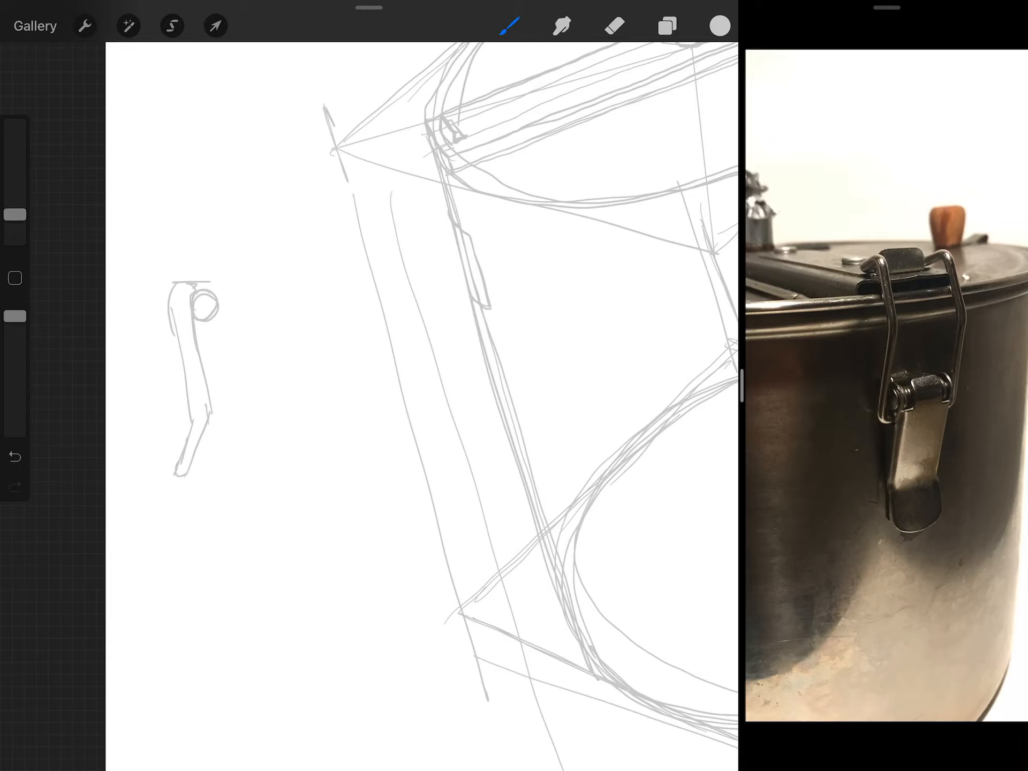
left_click_drag(216, 259, 224, 491)
mouse_move(196, 363)
left_mouse_down()
mouse_move(214, 416)
mouse_move(188, 475)
mouse_move(203, 349)
left_mouse_up()
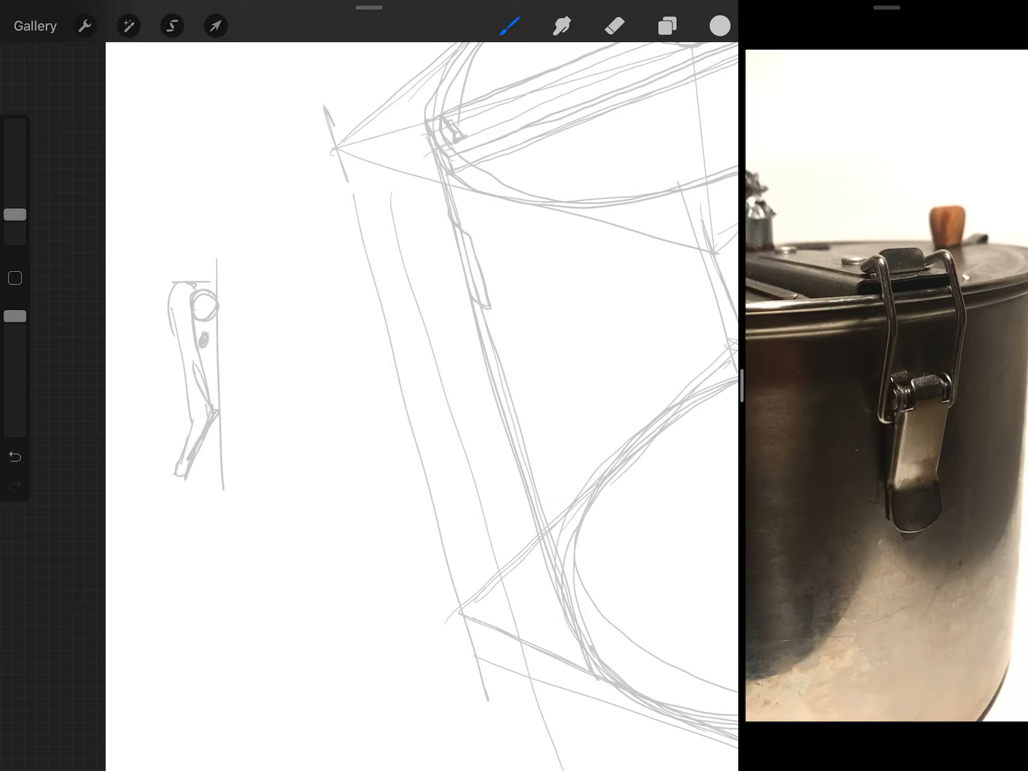
mouse_move(187, 246)
left_mouse_down()
mouse_move(199, 318)
mouse_move(207, 316)
left_mouse_up()
mouse_move(187, 166)
left_mouse_down()
mouse_move(182, 227)
mouse_move(195, 237)
left_mouse_up()
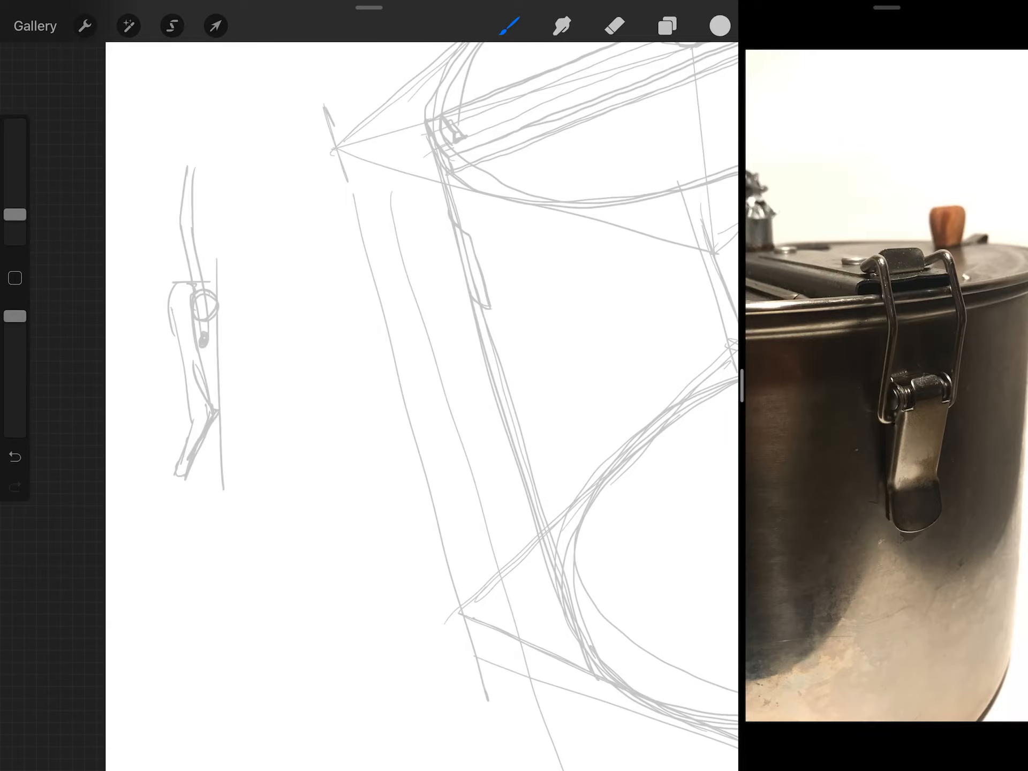
scroll(402, 322, "up", 5)
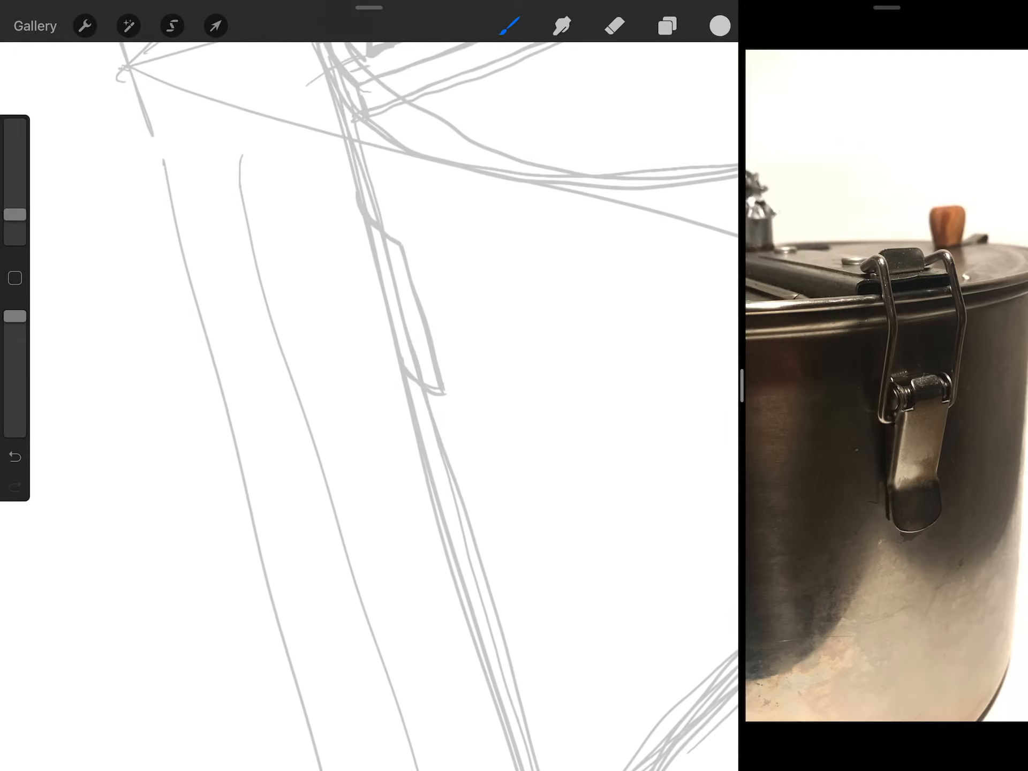
scroll(402, 321, "down", 5)
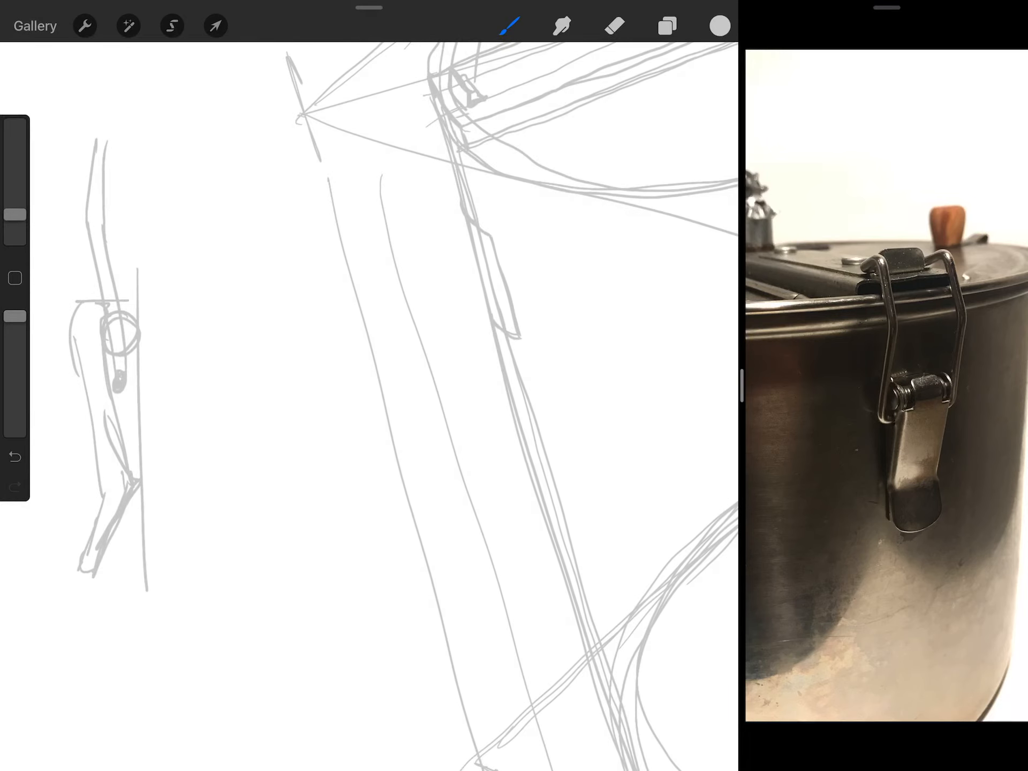
- Rough in a latch oval on the pot's side, then erase it to start over
mouse_move(487, 250)
left_mouse_down()
mouse_move(510, 324)
mouse_move(502, 357)
left_mouse_up()
mouse_move(476, 241)
left_mouse_down()
mouse_move(481, 249)
mouse_move(456, 251)
mouse_move(490, 342)
mouse_move(455, 232)
mouse_move(455, 265)
mouse_move(479, 244)
mouse_move(501, 299)
left_mouse_up()
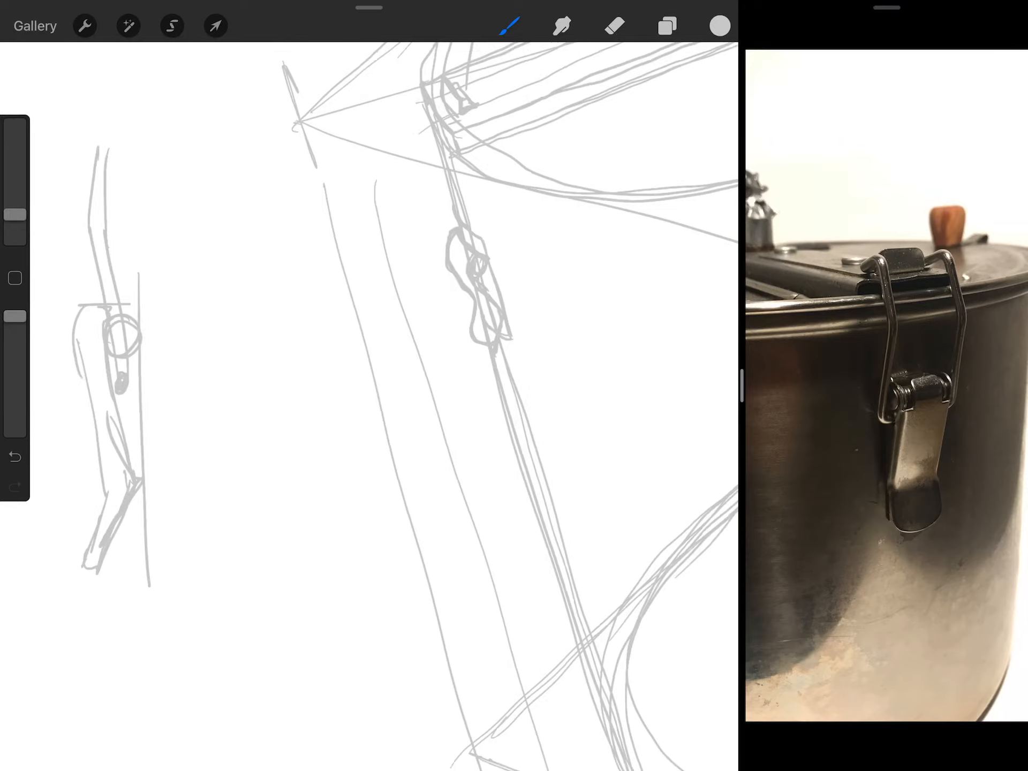
scroll(402, 362, "down", 5)
scroll(402, 362, "up", 3)
left_click_drag(402, 362, 478, 361)
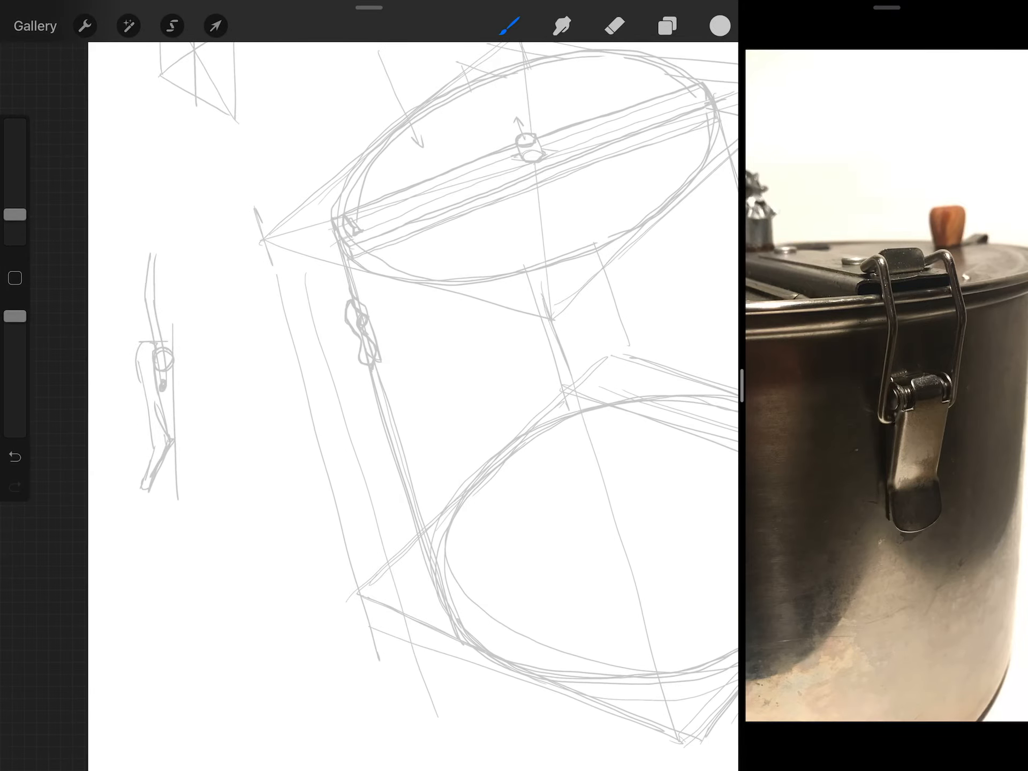
scroll(361, 338, "up", 5)
left_click_drag(352, 309, 388, 352)
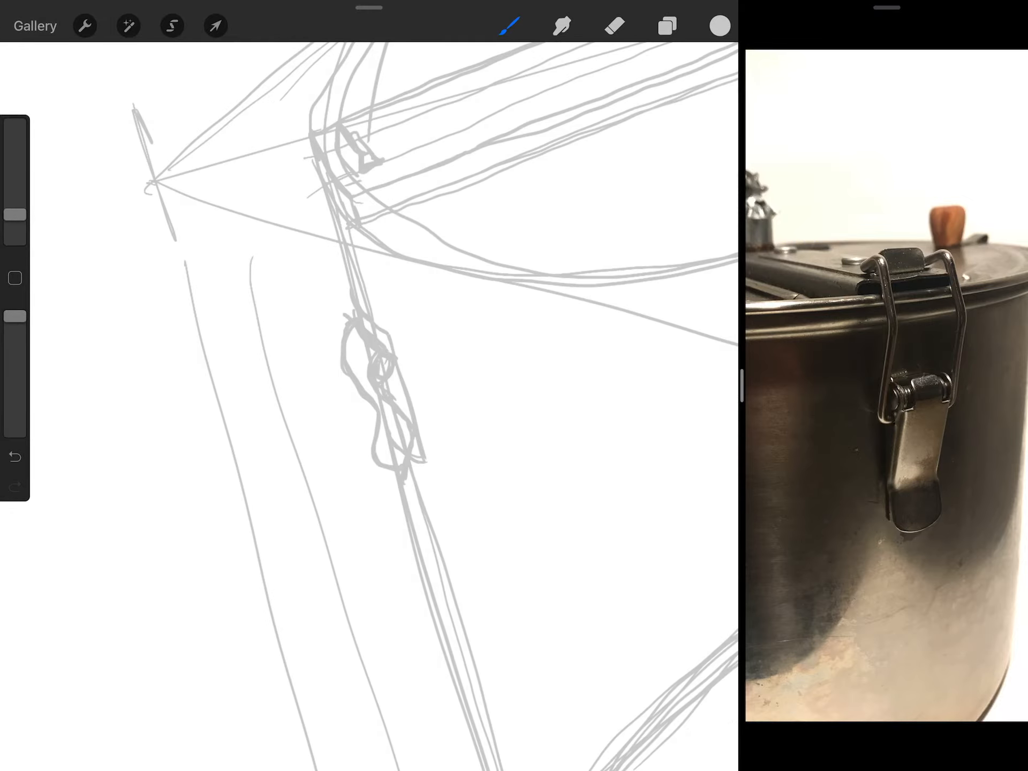
scroll(370, 363, "down", 3)
scroll(321, 241, "up", 3)
scroll(321, 242, "down", 3)
left_click_drag(361, 363, 466, 337)
scroll(482, 321, "up", 4)
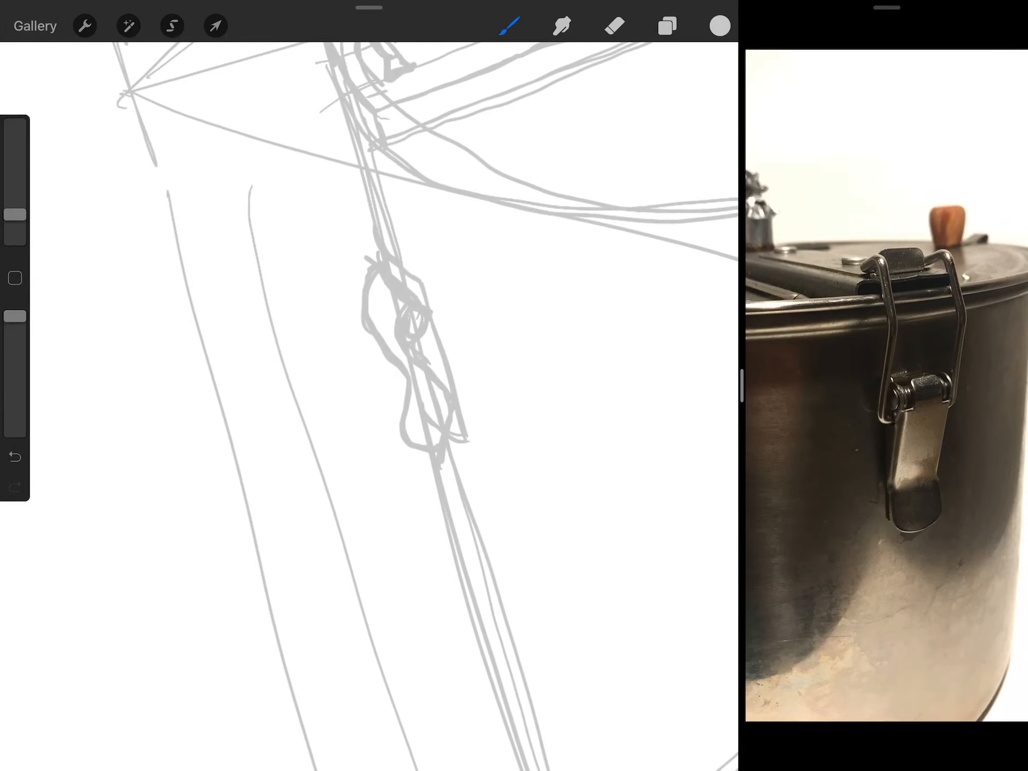
mouse_move(385, 274)
left_mouse_down()
mouse_move(402, 322)
mouse_move(395, 353)
mouse_move(443, 434)
left_mouse_up()
scroll(402, 362, "down", 5)
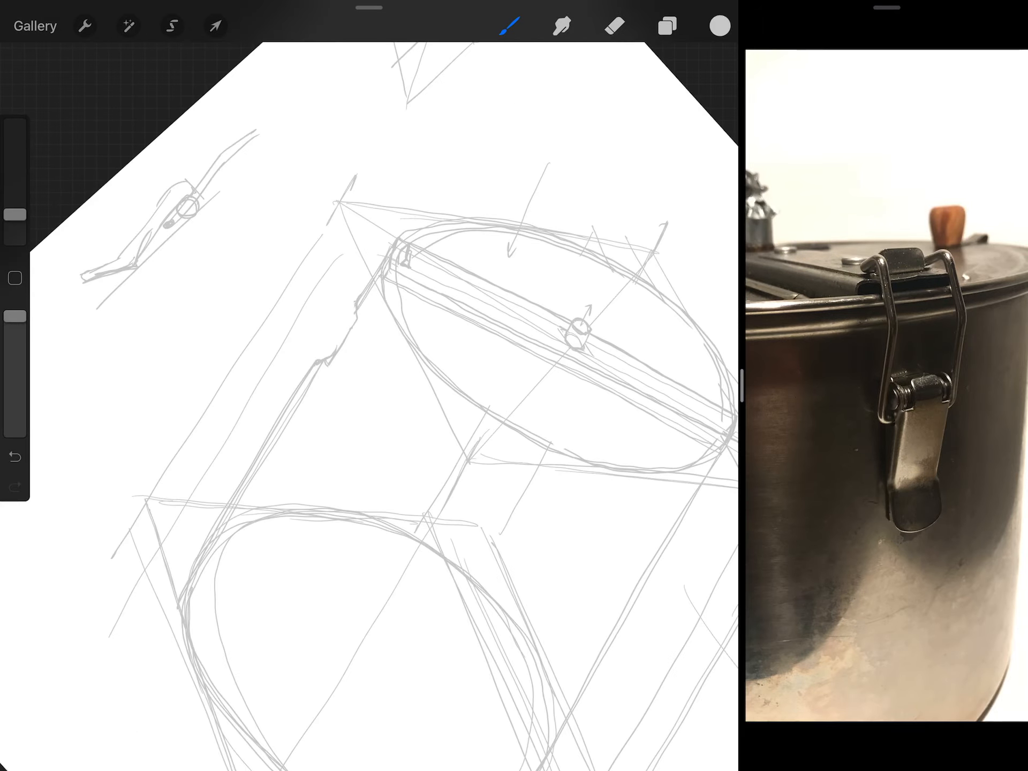
scroll(402, 362, "down", 4)
scroll(401, 282, "up", 5)
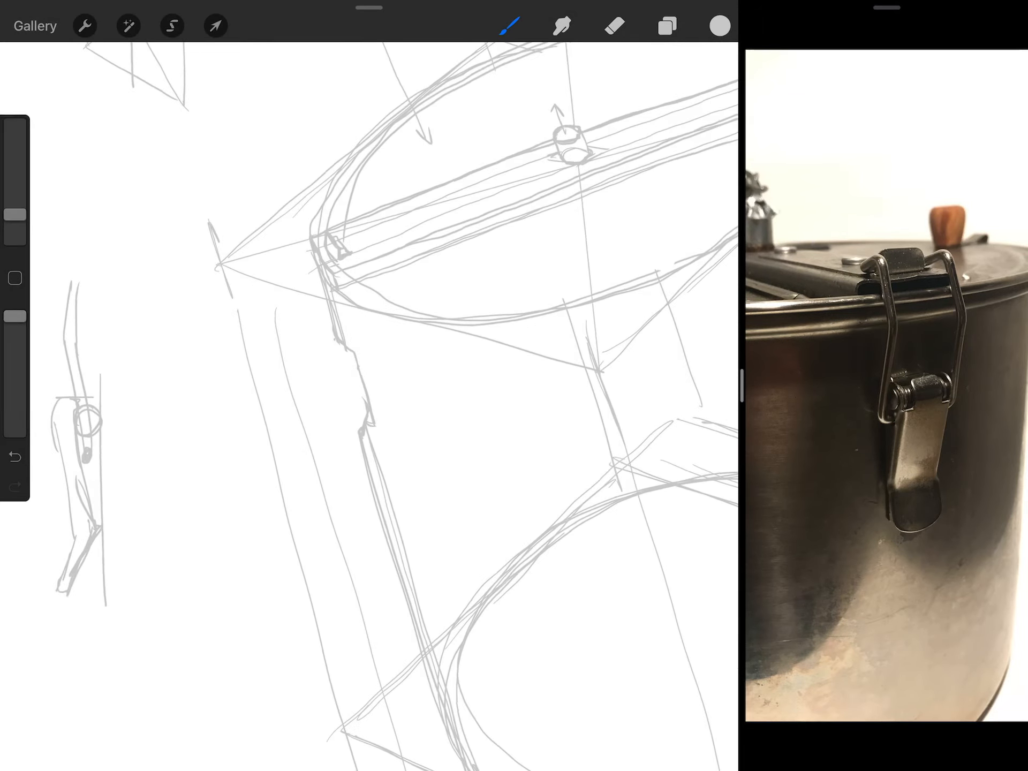
scroll(401, 321, "up", 2)
scroll(402, 322, "down", 2)
scroll(402, 321, "up", 2)
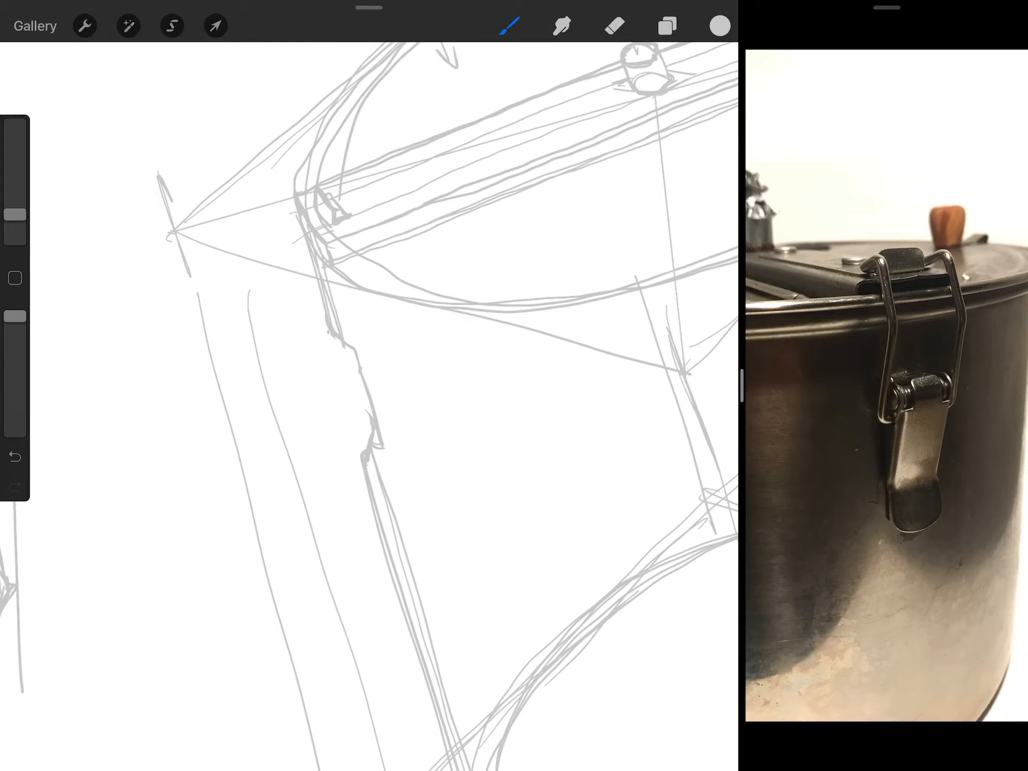
scroll(402, 322, "down", 3)
scroll(402, 322, "down", 2)
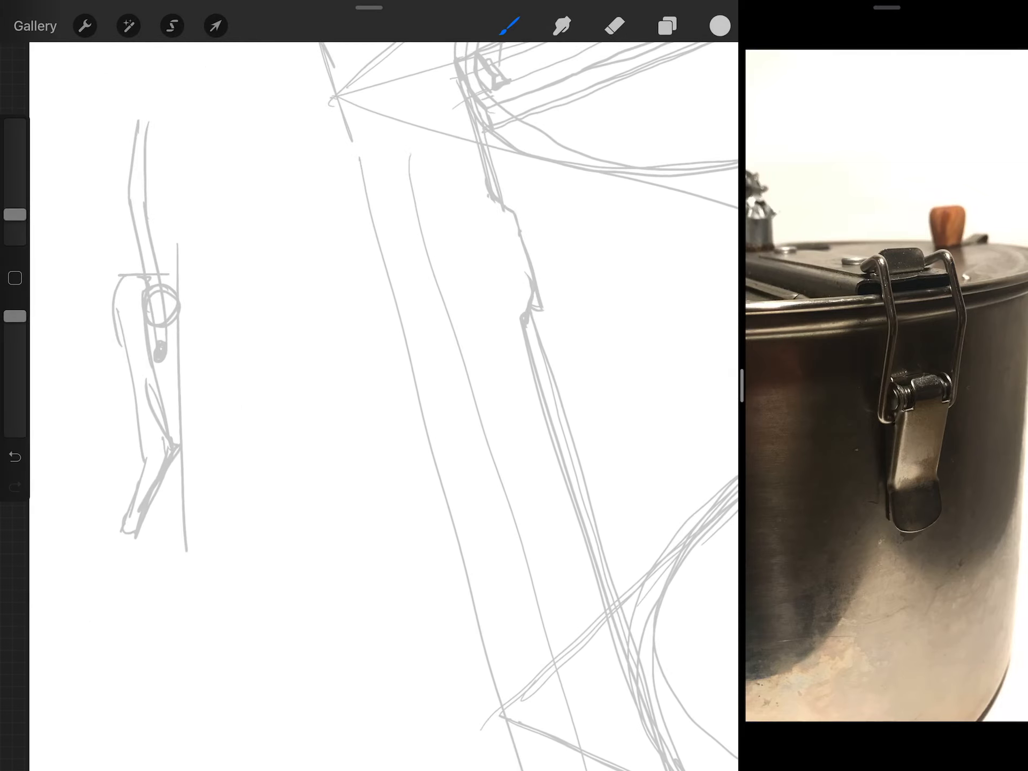
- Sketch a small clip shape below the side view with shading lines and a darkened outline
mouse_move(231, 374)
left_mouse_down()
mouse_move(300, 418)
mouse_move(225, 416)
mouse_move(240, 510)
mouse_move(219, 566)
mouse_move(286, 530)
mouse_move(277, 409)
mouse_move(276, 426)
left_mouse_up()
left_click_drag(238, 498, 289, 529)
left_click_drag(236, 487, 292, 520)
mouse_move(238, 480)
left_mouse_down()
mouse_move(237, 516)
mouse_move(285, 535)
left_mouse_up()
mouse_move(221, 562)
left_mouse_down()
mouse_move(273, 574)
mouse_move(291, 482)
mouse_move(287, 414)
left_mouse_up()
left_click_drag(482, 402, 475, 411)
scroll(386, 402, "down", 3)
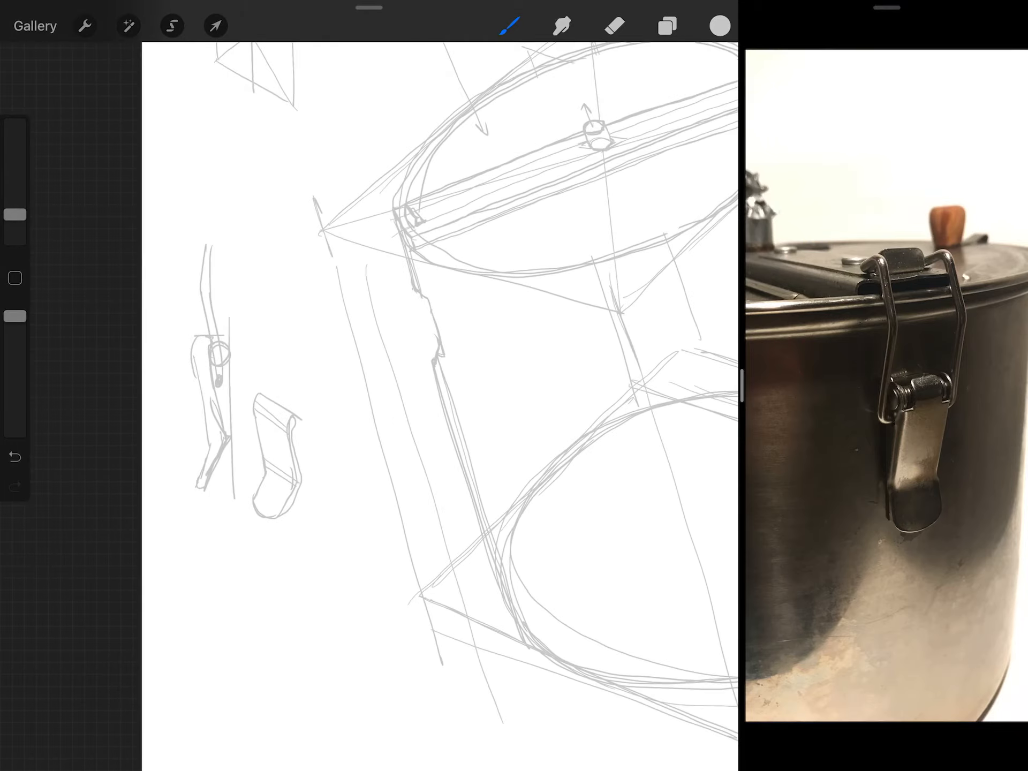
scroll(386, 402, "up", 3)
mouse_move(226, 372)
left_mouse_down()
mouse_move(317, 439)
mouse_move(243, 374)
left_mouse_up()
scroll(385, 402, "down", 3)
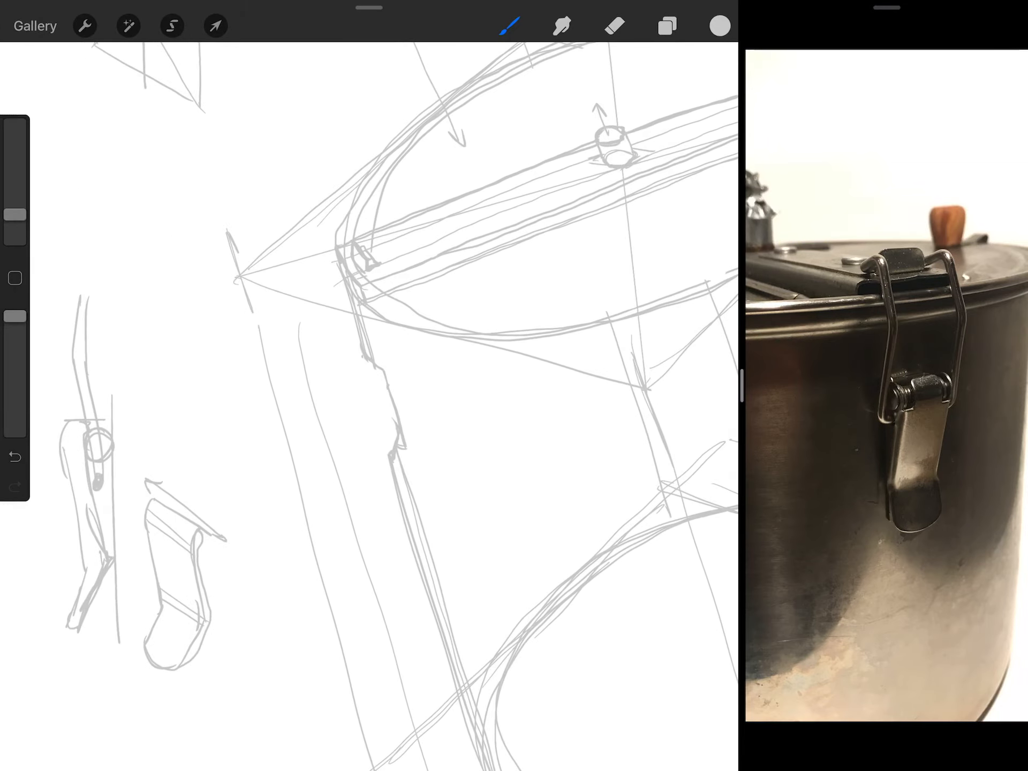
- Add an arrow mark and short strokes near the pot's side, undoing two stray lines
mouse_move(326, 391)
left_mouse_down()
mouse_move(402, 378)
mouse_move(432, 390)
left_mouse_up()
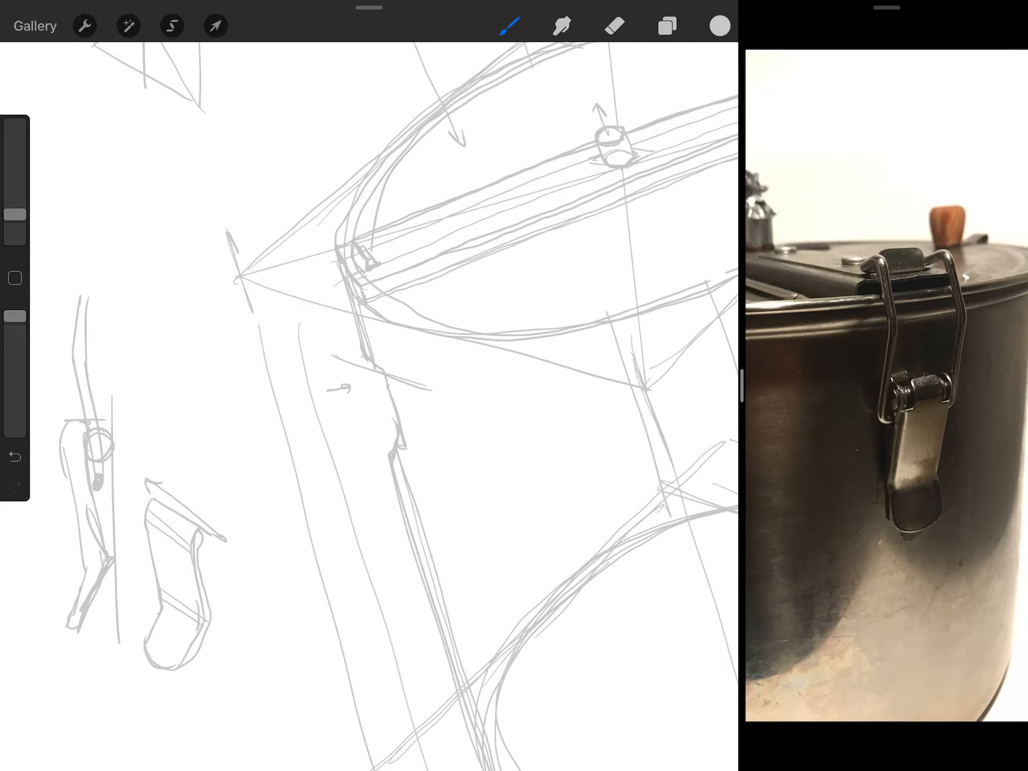
scroll(402, 361, "down", 5)
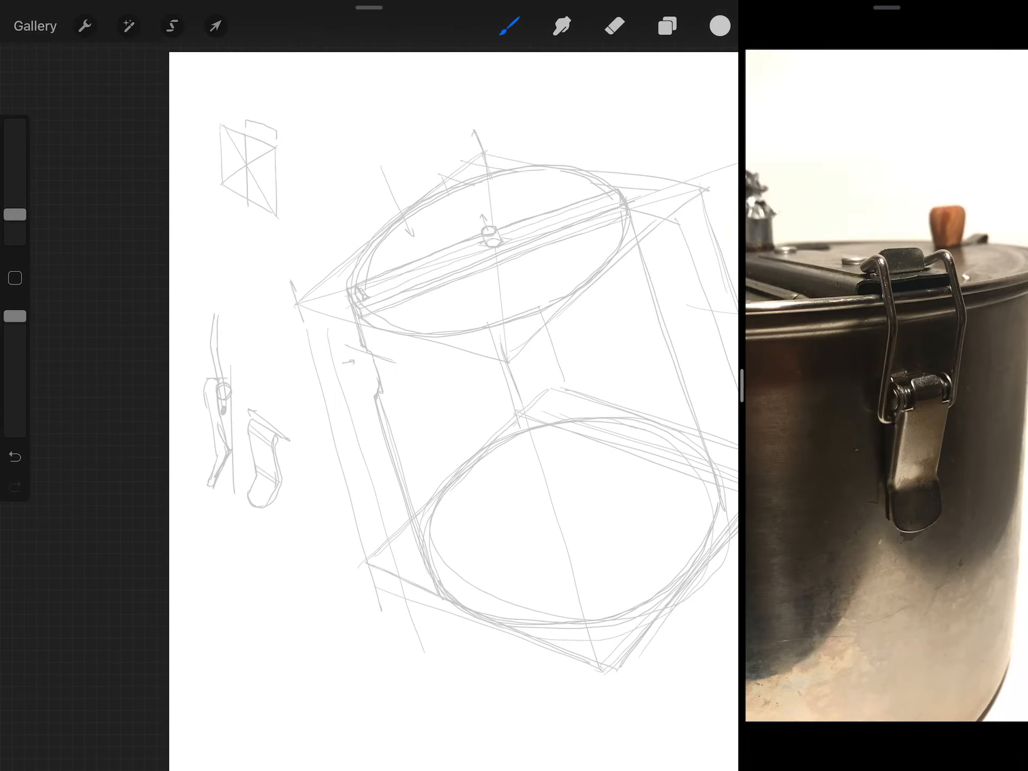
scroll(402, 322, "up", 5)
key("ctrl+z")
scroll(401, 322, "up", 3)
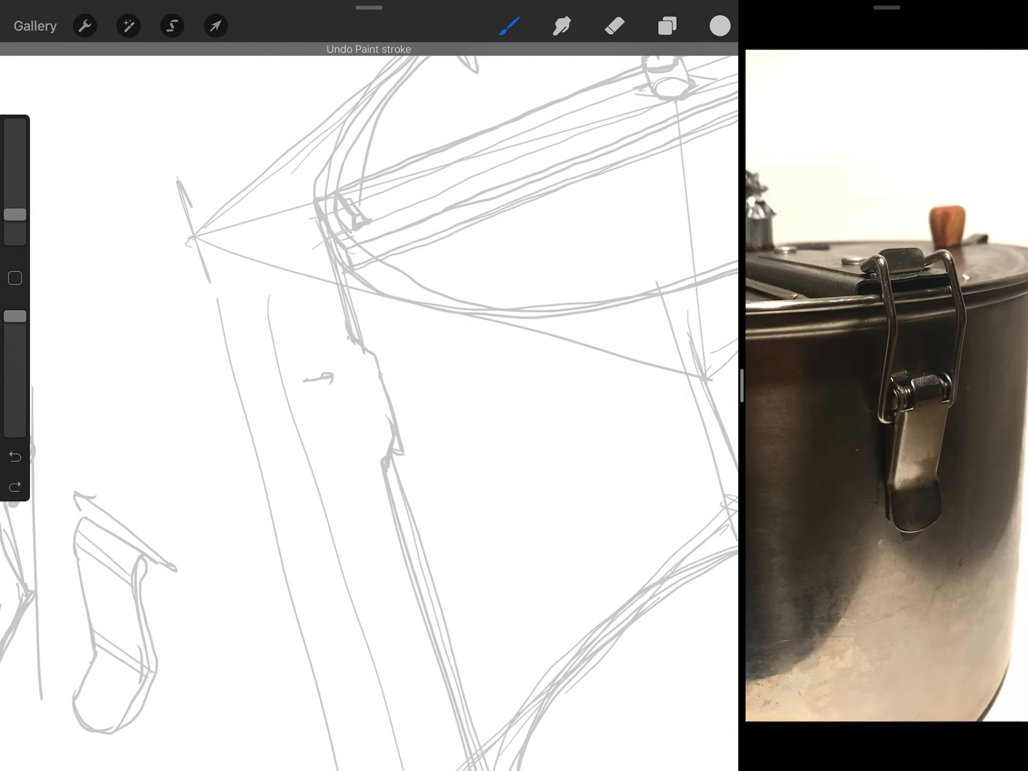
left_click_drag(321, 243, 299, 251)
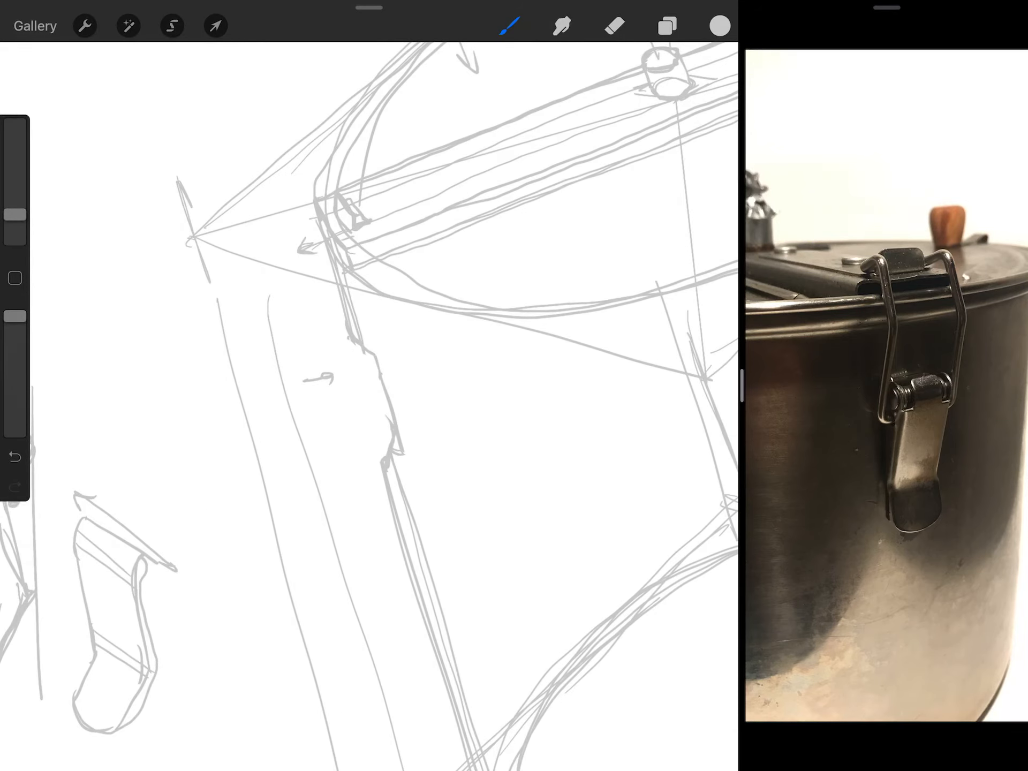
left_click_drag(281, 227, 327, 296)
scroll(442, 361, "down", 5)
scroll(362, 322, "up", 6)
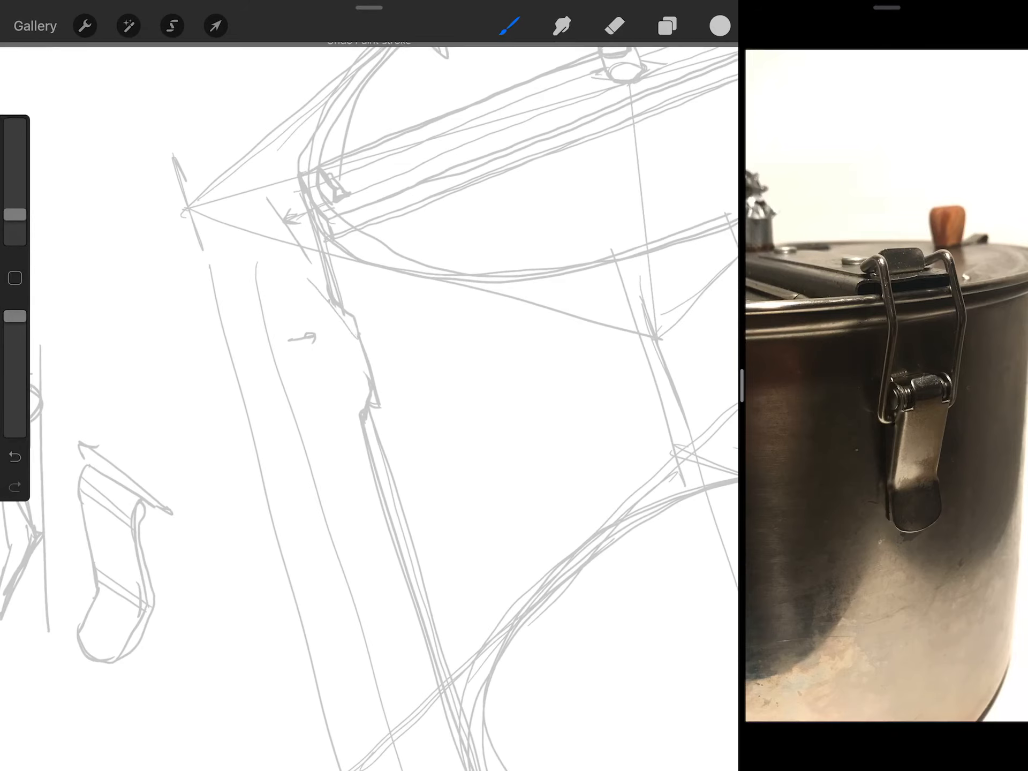
key("ctrl+z")
scroll(362, 321, "up", 2)
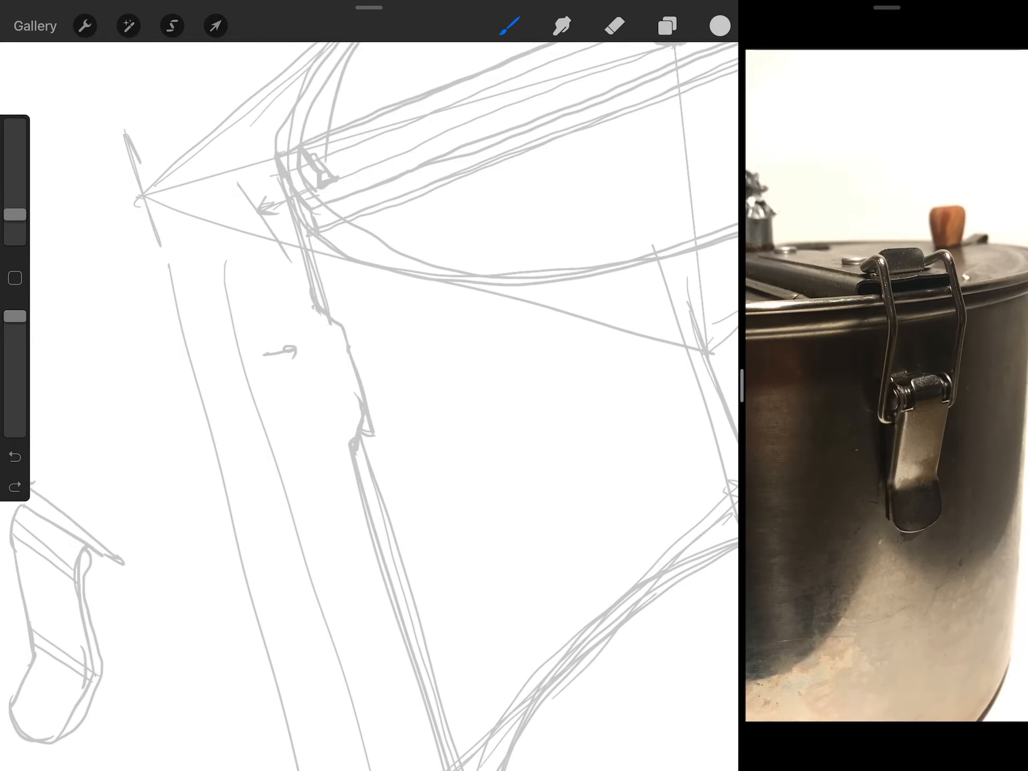
left_click_drag(286, 250, 349, 353)
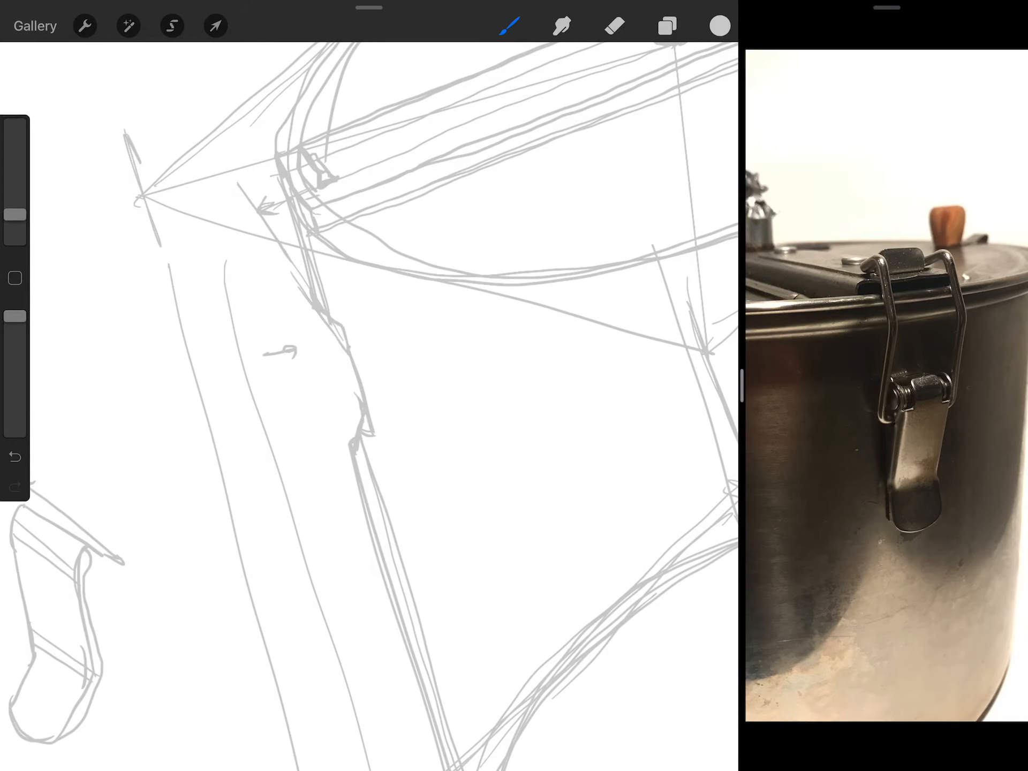
scroll(362, 321, "down", 4)
scroll(362, 322, "down", 4)
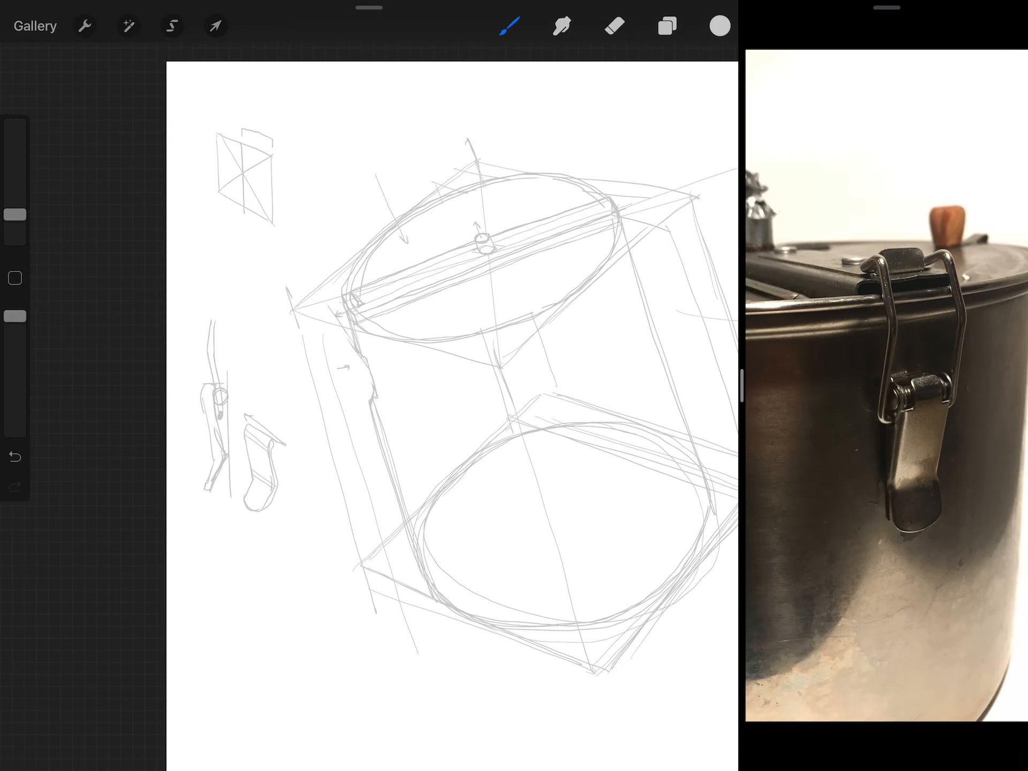
scroll(362, 361, "up", 5)
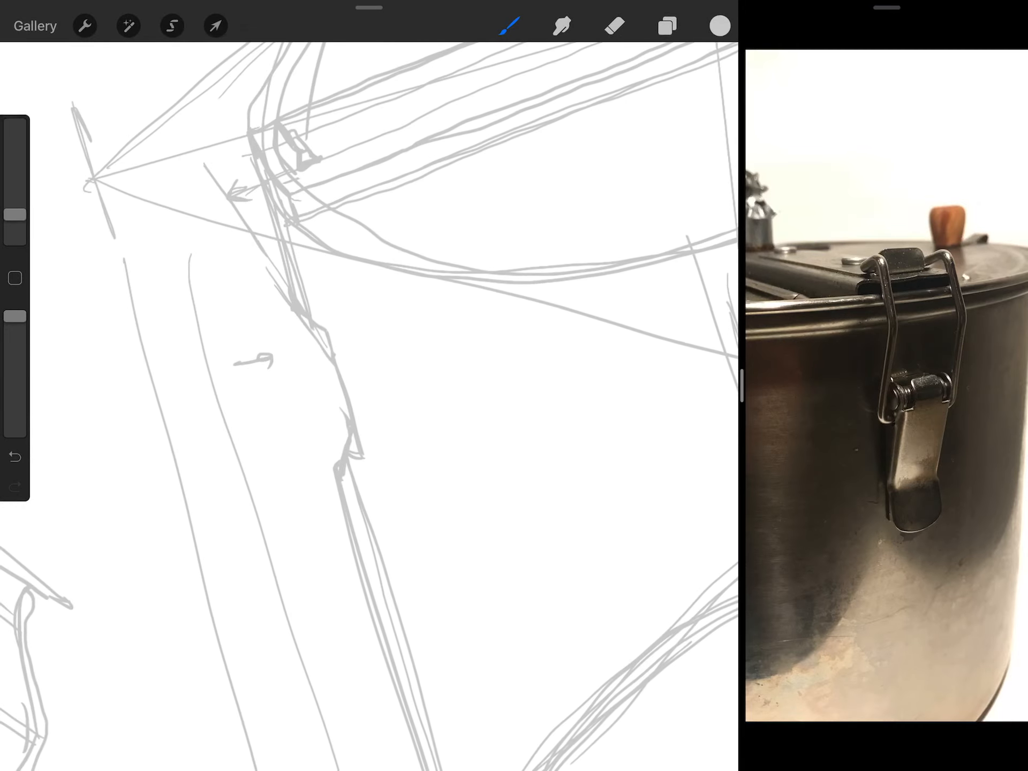
- Shape the side latch into a long curved lever hanging from a small ring, with inner tab detail
left_click_drag(342, 332, 340, 332)
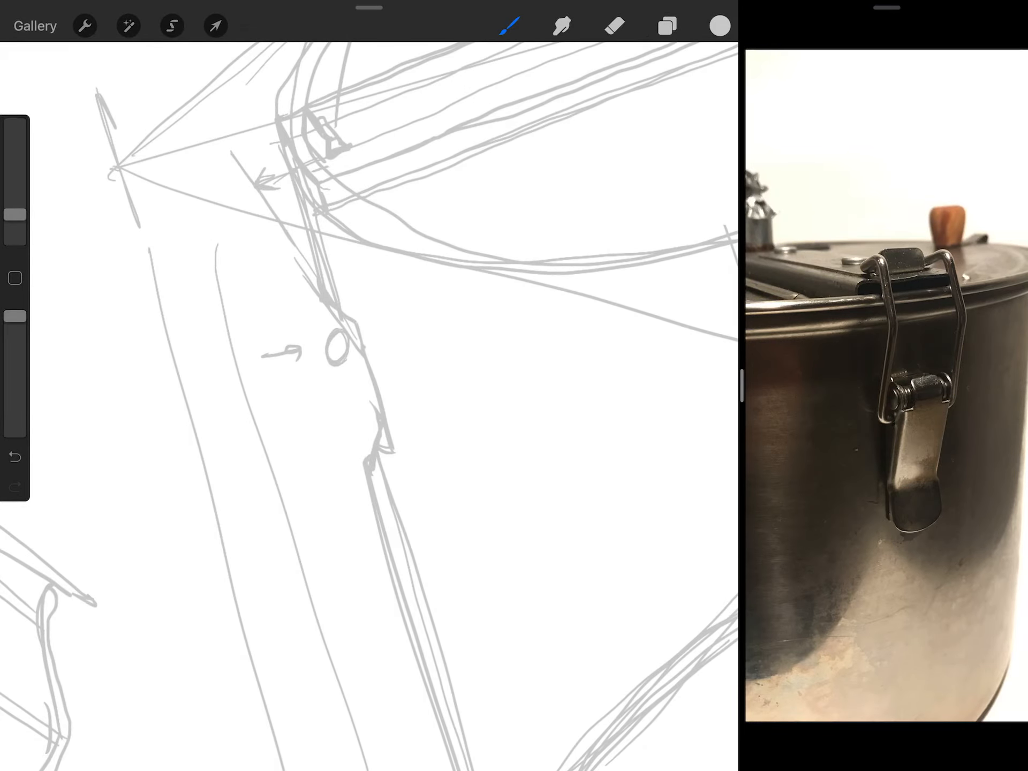
left_click_drag(305, 283, 300, 310)
left_click_drag(316, 262, 321, 361)
left_click_drag(482, 482, 466, 414)
mouse_move(307, 278)
left_mouse_down()
mouse_move(337, 378)
mouse_move(330, 420)
left_mouse_up()
left_click_drag(310, 328, 318, 345)
mouse_move(278, 245)
left_mouse_down()
mouse_move(305, 418)
mouse_move(332, 406)
left_mouse_up()
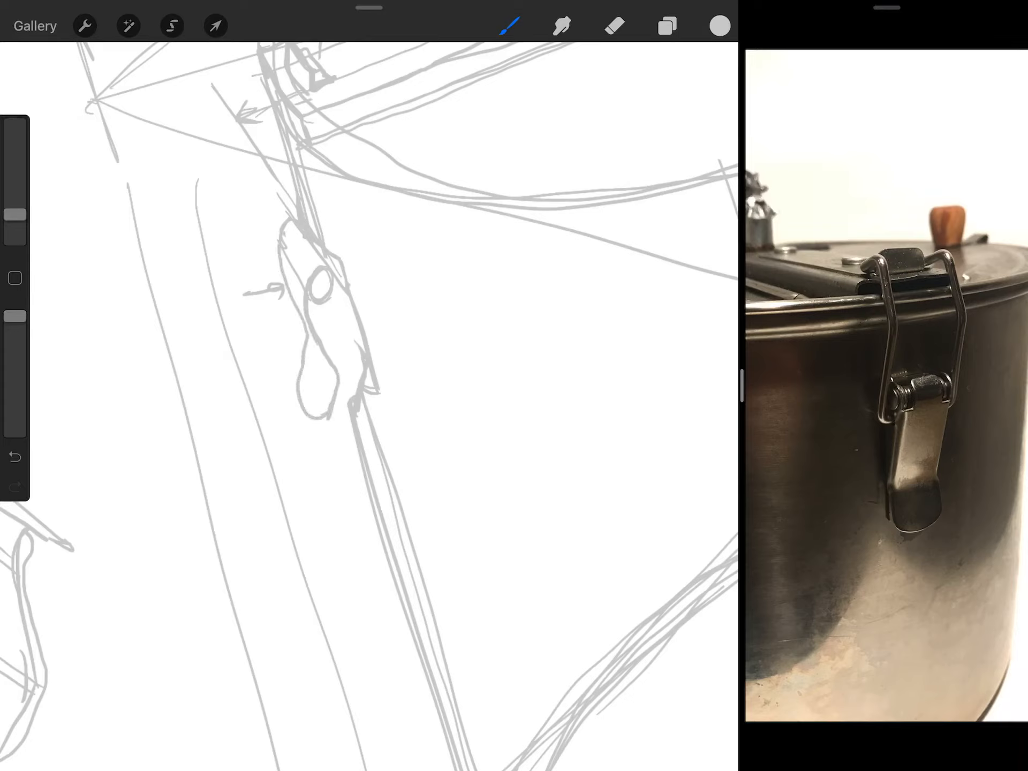
mouse_move(311, 342)
left_mouse_down()
mouse_move(332, 382)
mouse_move(329, 418)
mouse_move(344, 370)
mouse_move(318, 318)
mouse_move(321, 278)
left_mouse_up()
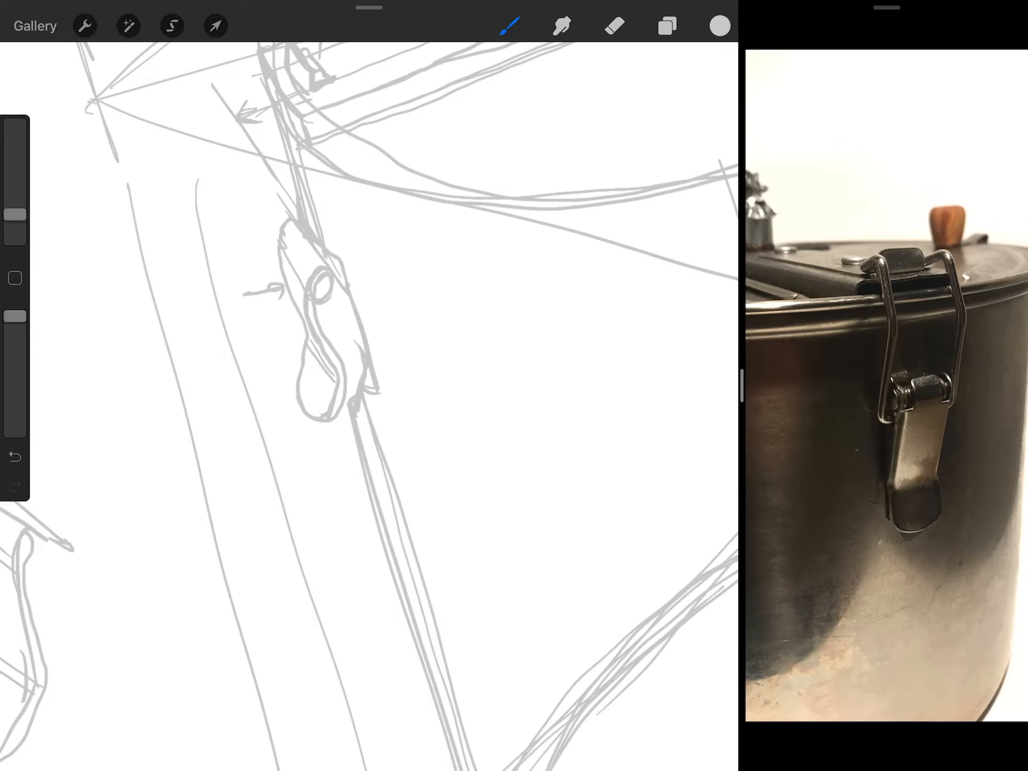
scroll(370, 386, "down", 10)
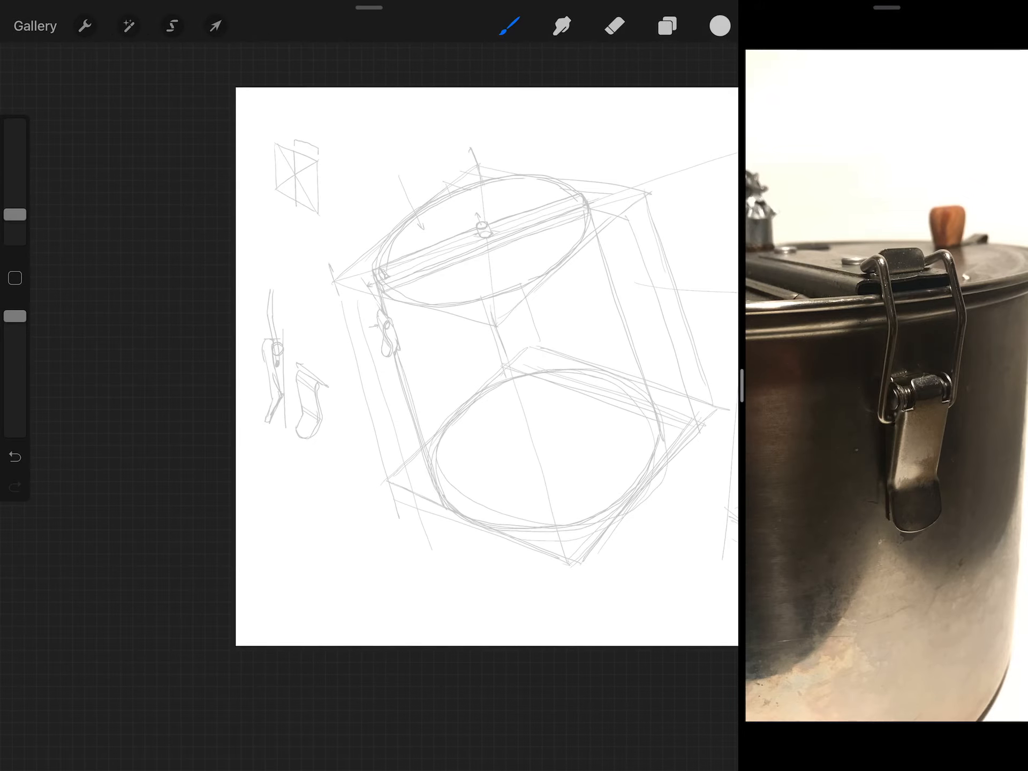
scroll(482, 361, "up", 5)
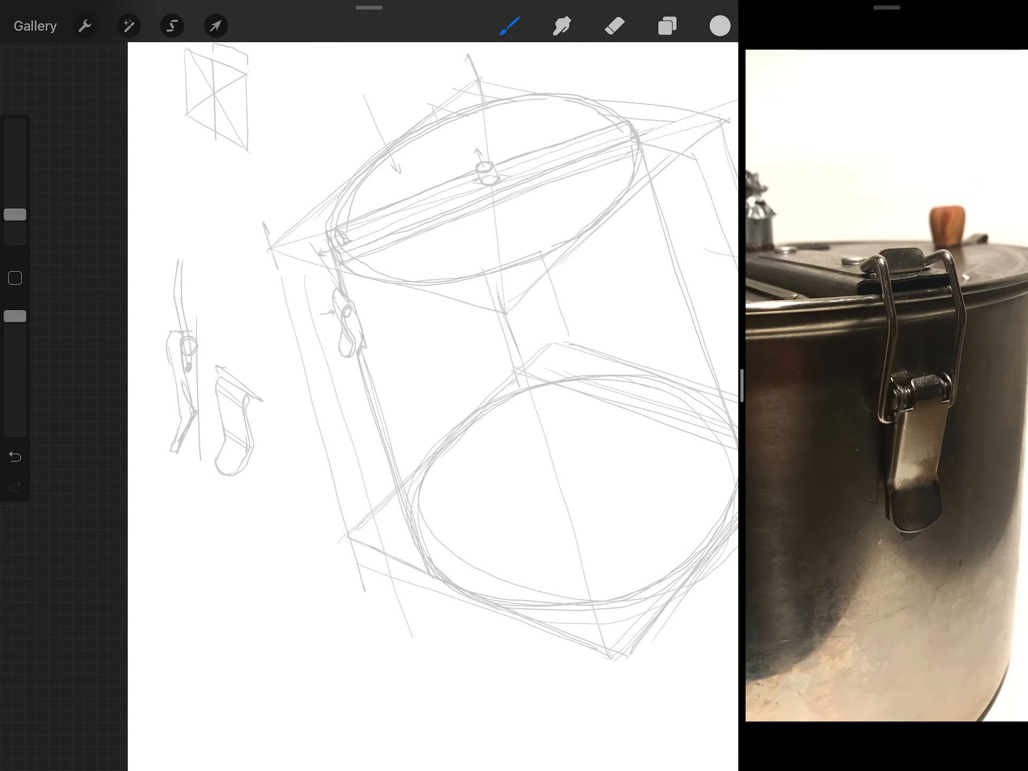
scroll(362, 322, "up", 8)
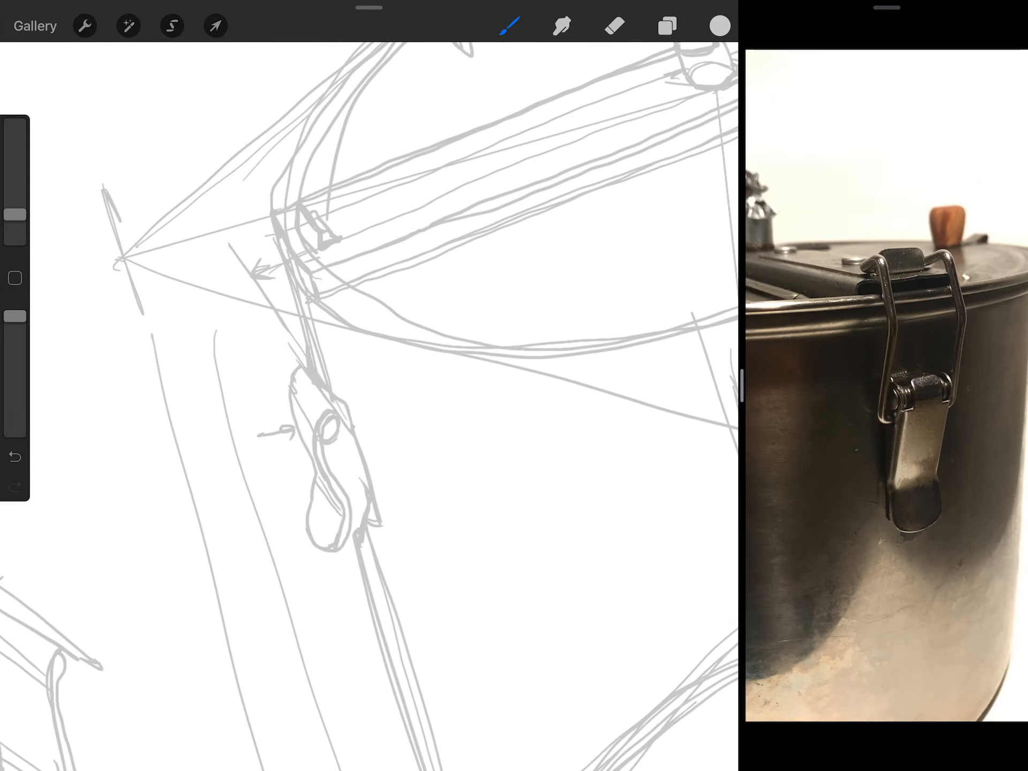
scroll(884, 402, "up", 5)
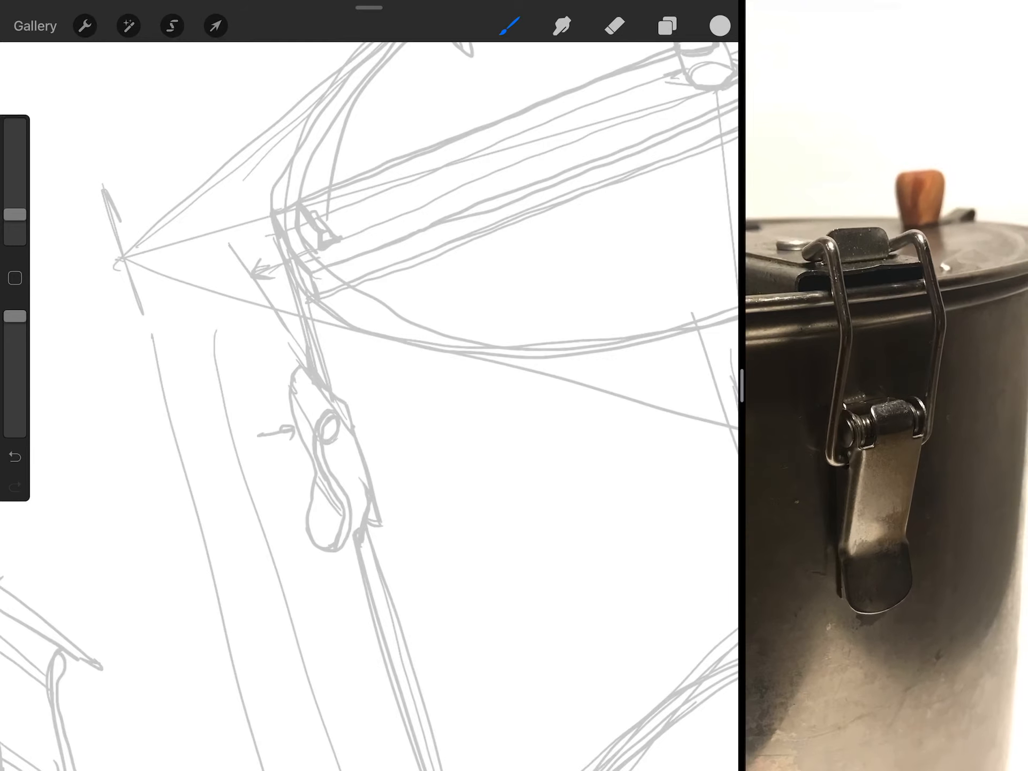
scroll(402, 362, "up", 2)
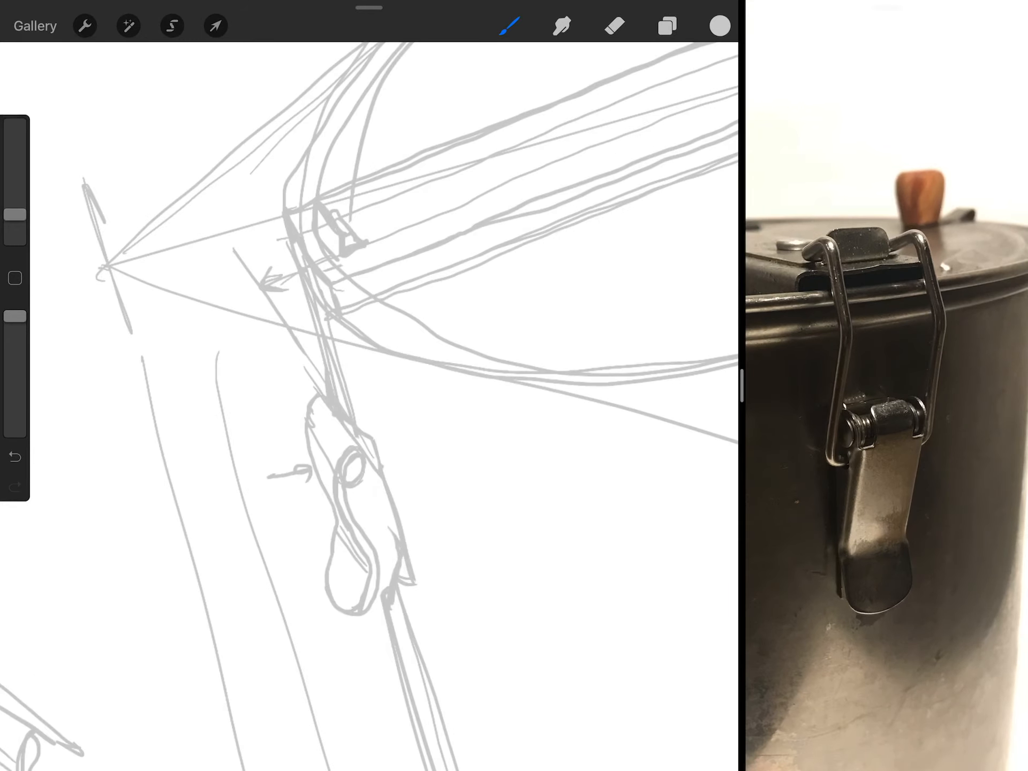
- Darken the latch outline, its ring and the pot's left edge line below it
mouse_move(358, 226)
left_mouse_down()
mouse_move(359, 236)
mouse_move(332, 211)
mouse_move(353, 243)
mouse_move(288, 192)
mouse_move(311, 222)
mouse_move(300, 341)
left_mouse_up()
left_click_drag(282, 195, 258, 282)
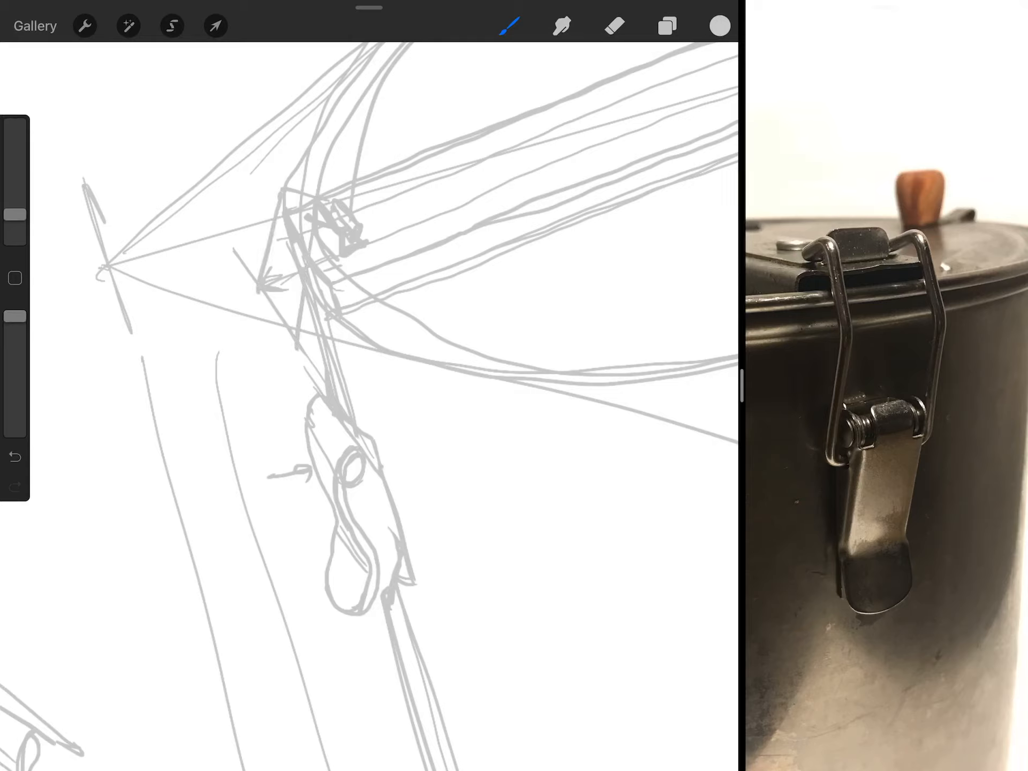
left_click_drag(300, 342, 325, 387)
left_click_drag(357, 485, 378, 502)
mouse_move(275, 325)
left_mouse_down()
mouse_move(307, 392)
mouse_move(324, 398)
mouse_move(312, 400)
left_mouse_up()
scroll(370, 387, "down", 3)
scroll(370, 385, "up", 3)
left_click_drag(317, 313, 327, 367)
mouse_move(294, 257)
left_mouse_down()
mouse_move(309, 319)
mouse_move(336, 254)
left_mouse_up()
left_click_drag(321, 388, 387, 497)
scroll(370, 387, "down", 5)
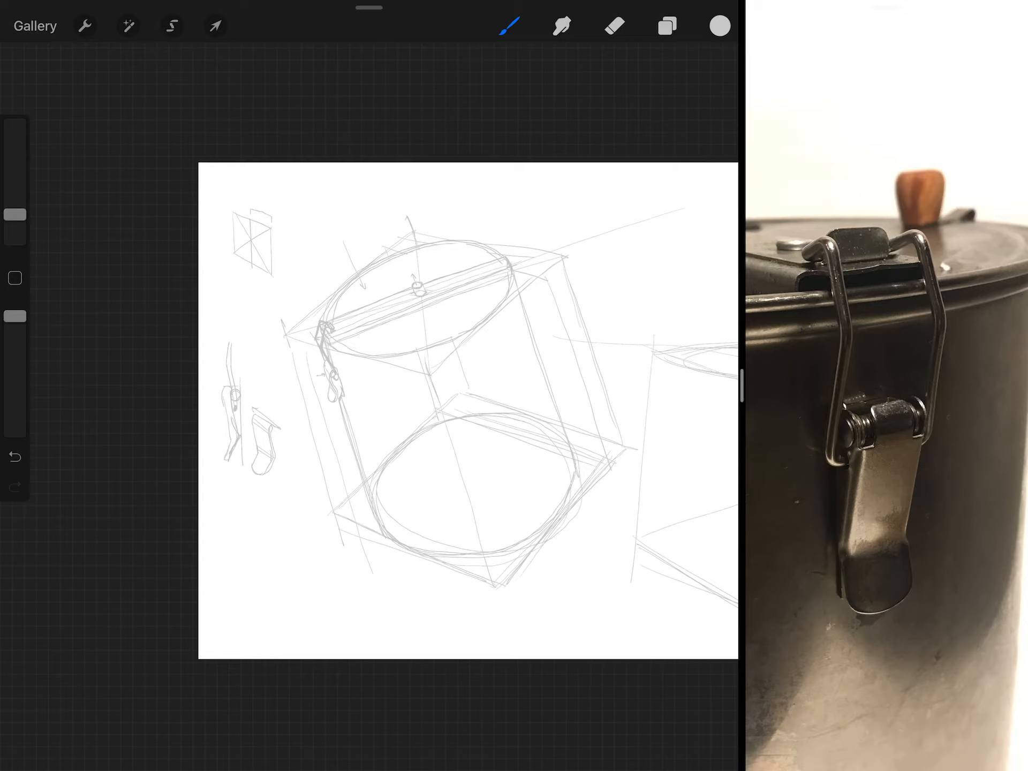
scroll(338, 346, "up", 3)
scroll(338, 346, "up", 3)
scroll(338, 346, "up", 2)
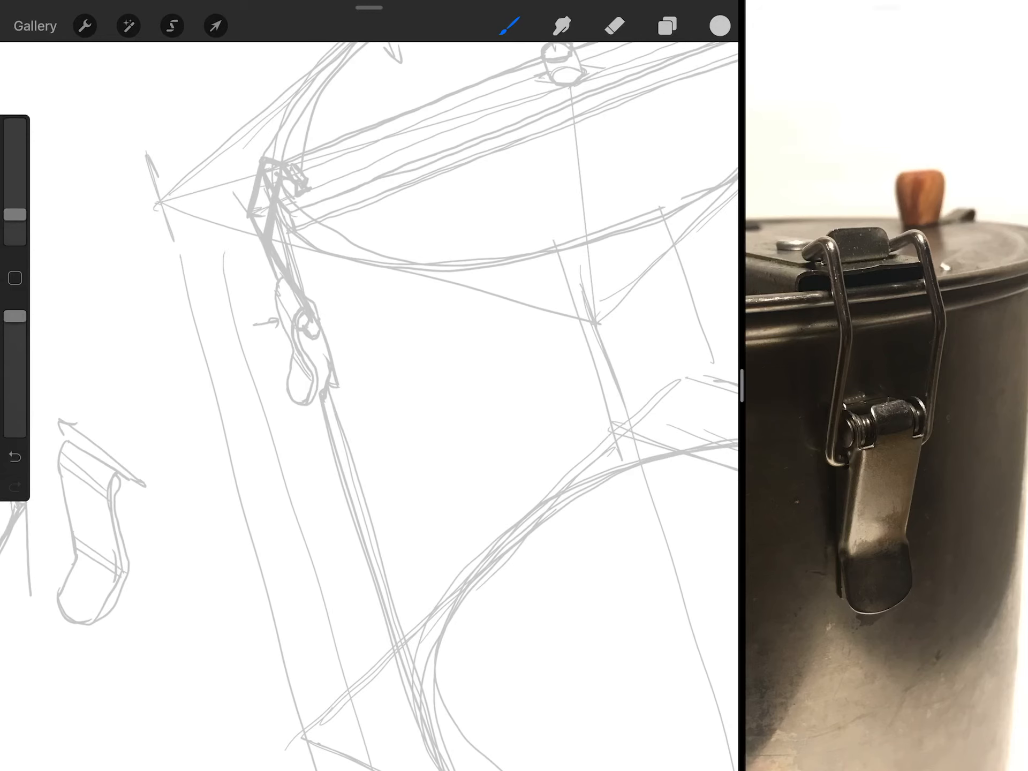
scroll(370, 386, "down", 5)
scroll(370, 385, "up", 1)
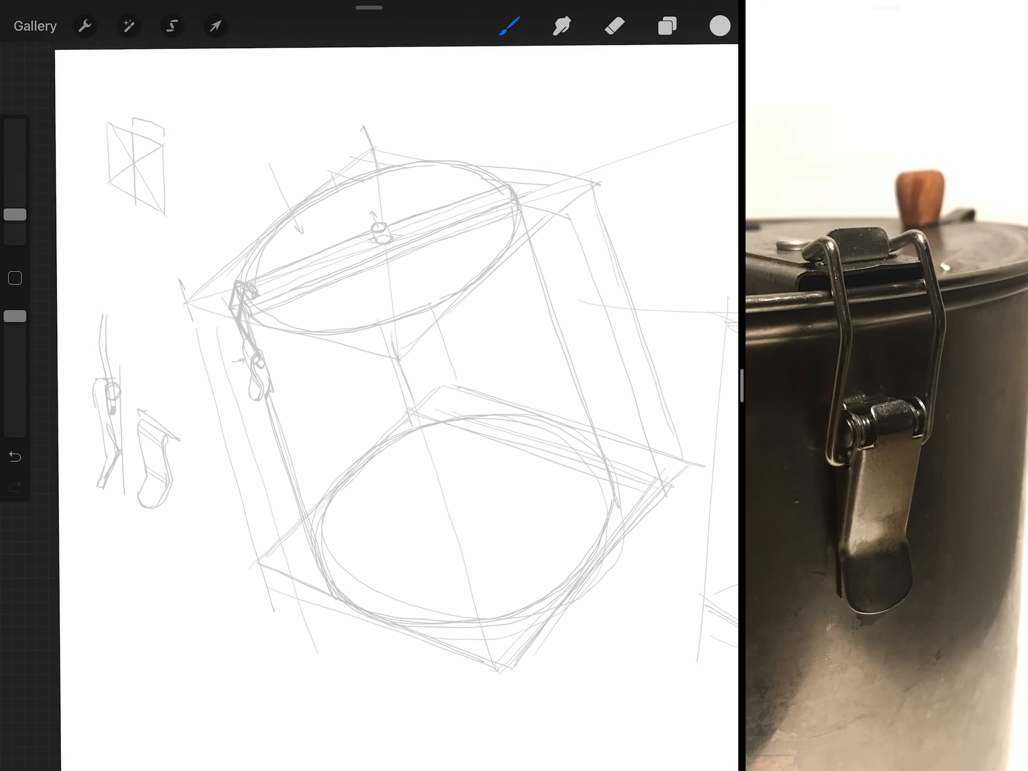
scroll(370, 385, "up", 1)
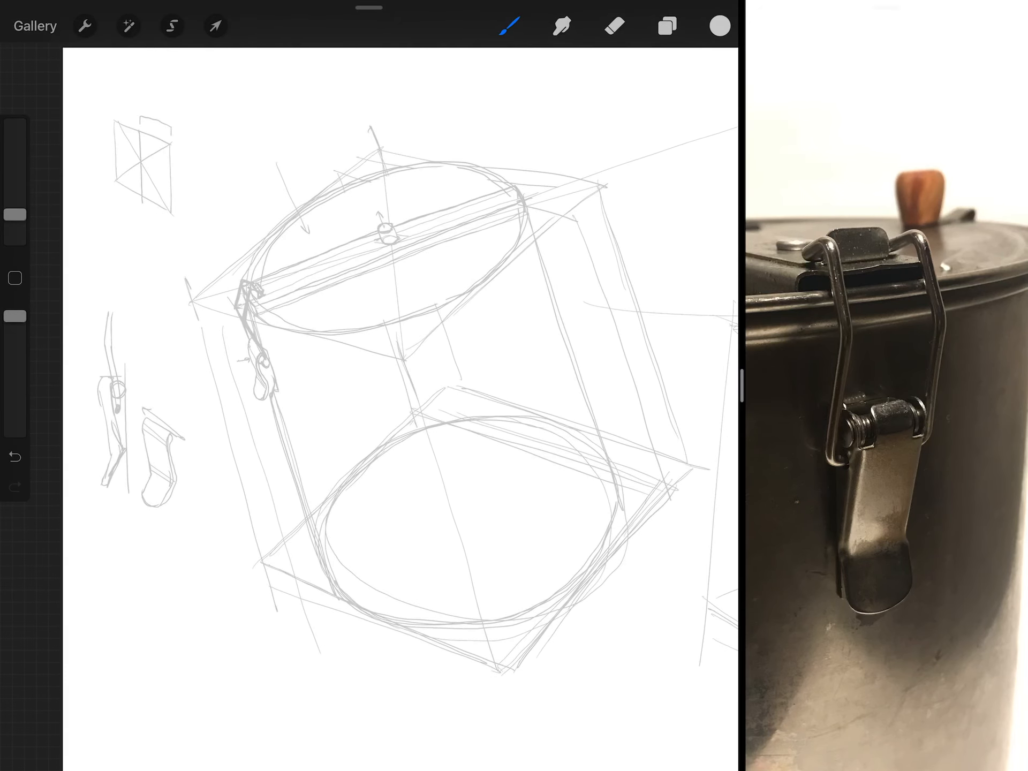
scroll(370, 386, "left", 1)
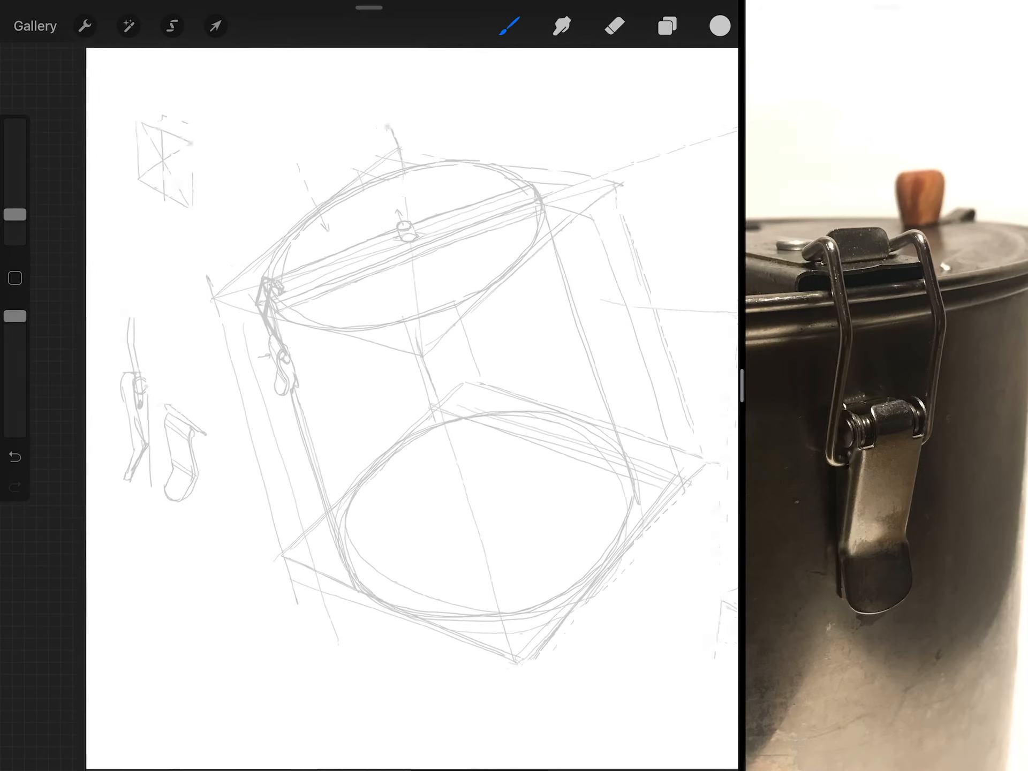
scroll(369, 385, "down", 3)
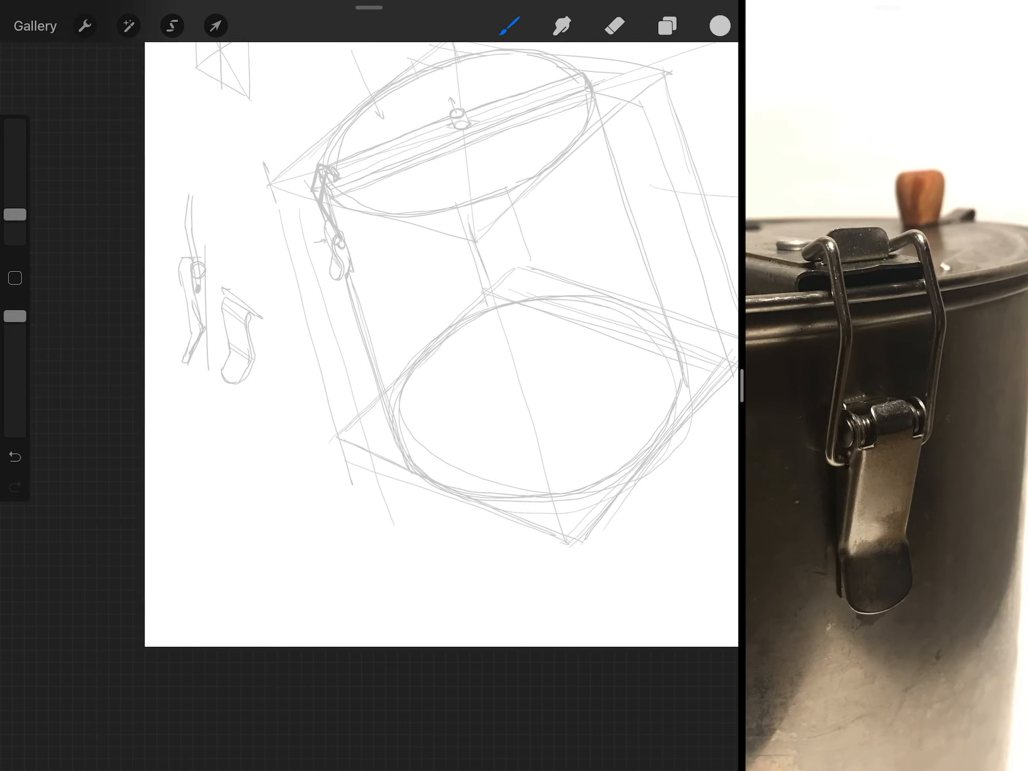
scroll(442, 322, "up", 5)
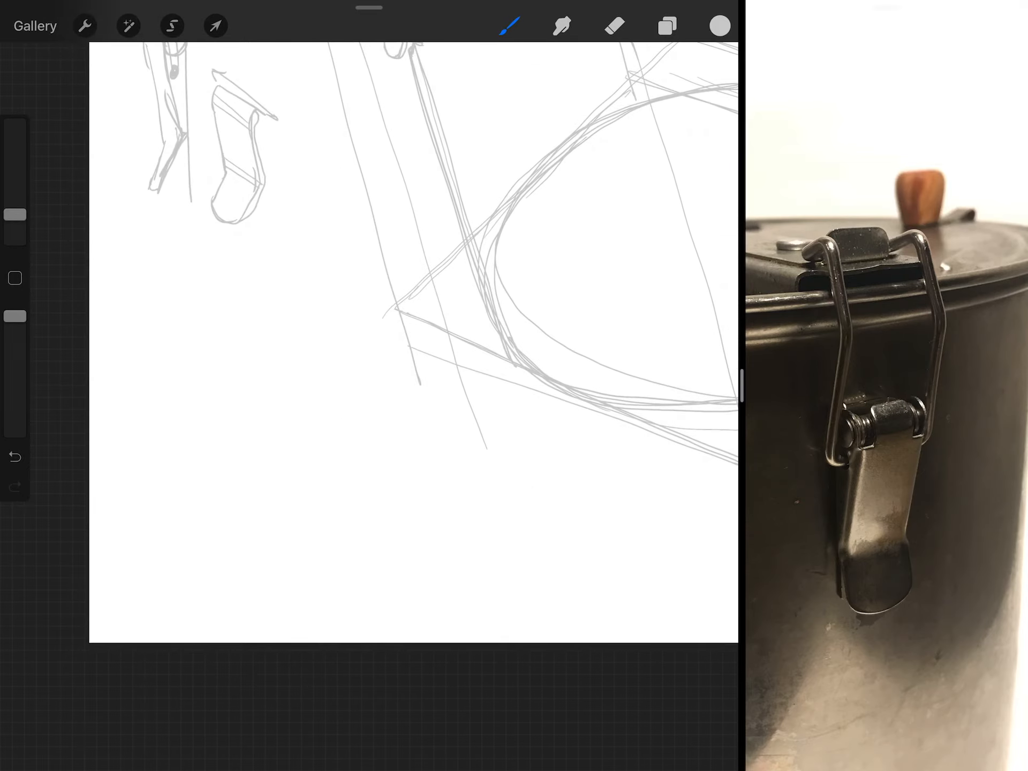
- Draw a small box beside the pot with a QuickShape-snapped ellipse on its top face
mouse_move(145, 371)
left_mouse_down()
mouse_move(235, 452)
mouse_move(346, 380)
mouse_move(256, 303)
mouse_move(358, 372)
left_mouse_up()
left_click_drag(144, 373, 171, 546)
left_click_drag(236, 453, 246, 609)
left_click_drag(360, 370, 363, 530)
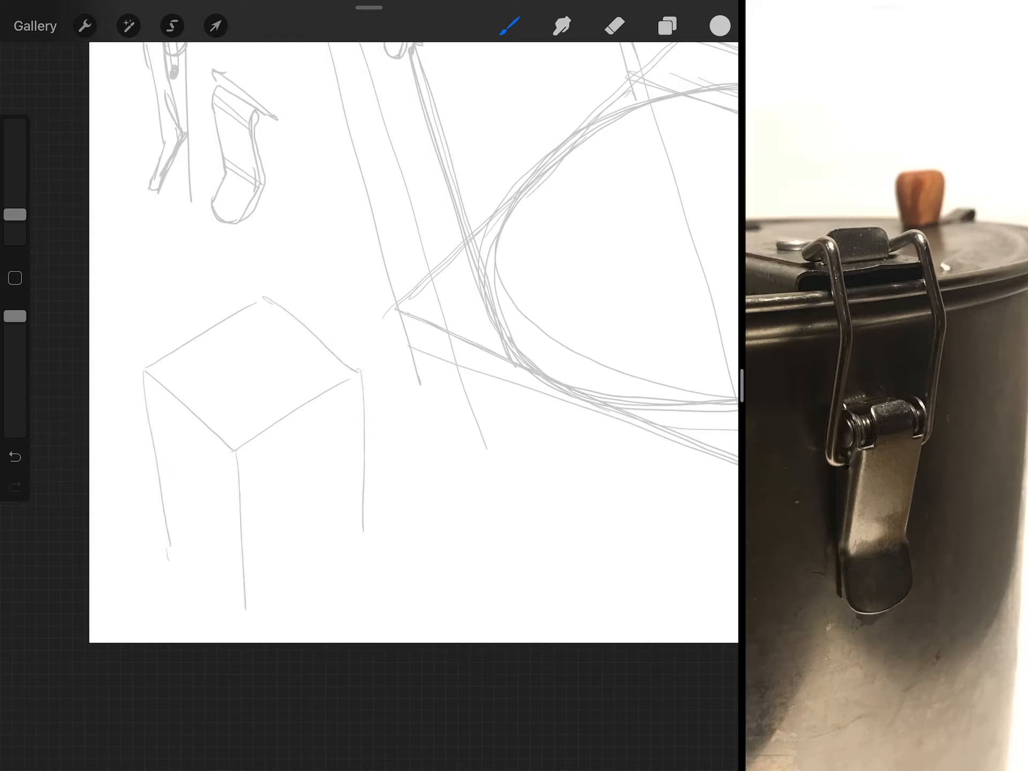
mouse_move(166, 548)
left_mouse_down()
mouse_move(253, 618)
mouse_move(382, 535)
left_mouse_up()
mouse_move(225, 329)
left_mouse_down()
mouse_move(273, 414)
mouse_move(201, 378)
mouse_move(298, 321)
mouse_move(241, 413)
left_mouse_up()
mouse_move(314, 353)
left_mouse_down()
mouse_move(318, 333)
mouse_move(202, 353)
left_mouse_up()
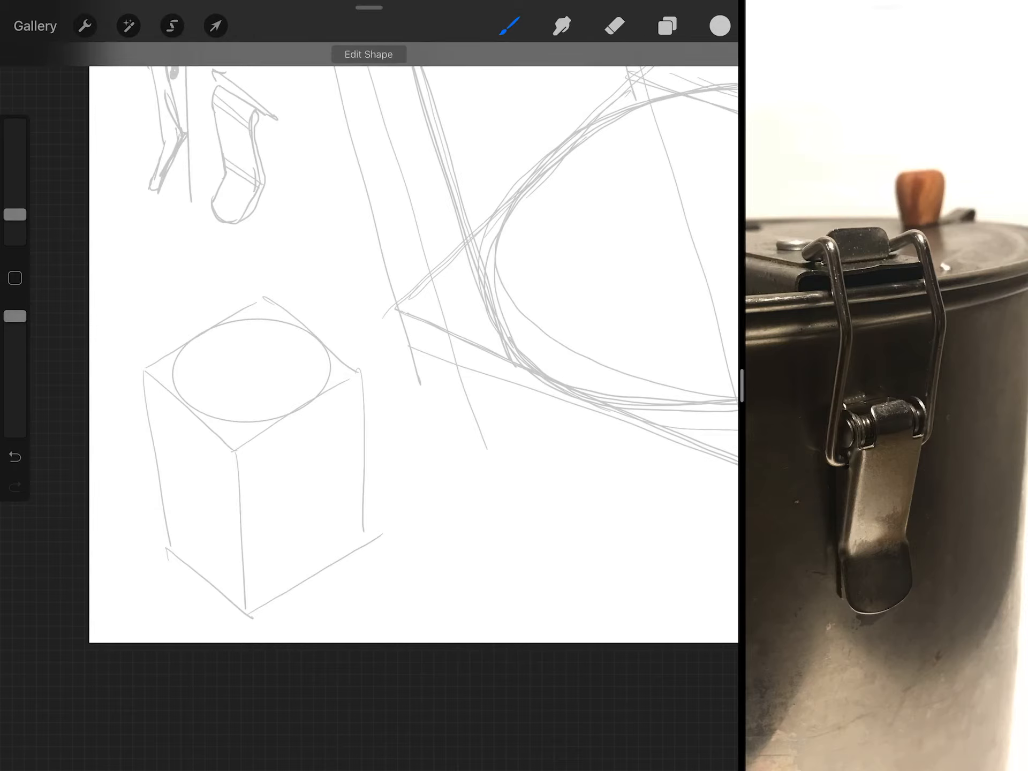
scroll(265, 386, "up", 3)
mouse_move(140, 367)
left_mouse_down()
mouse_move(165, 392)
mouse_move(139, 369)
mouse_move(139, 454)
mouse_move(157, 456)
mouse_move(161, 394)
mouse_move(165, 448)
mouse_move(155, 402)
left_mouse_up()
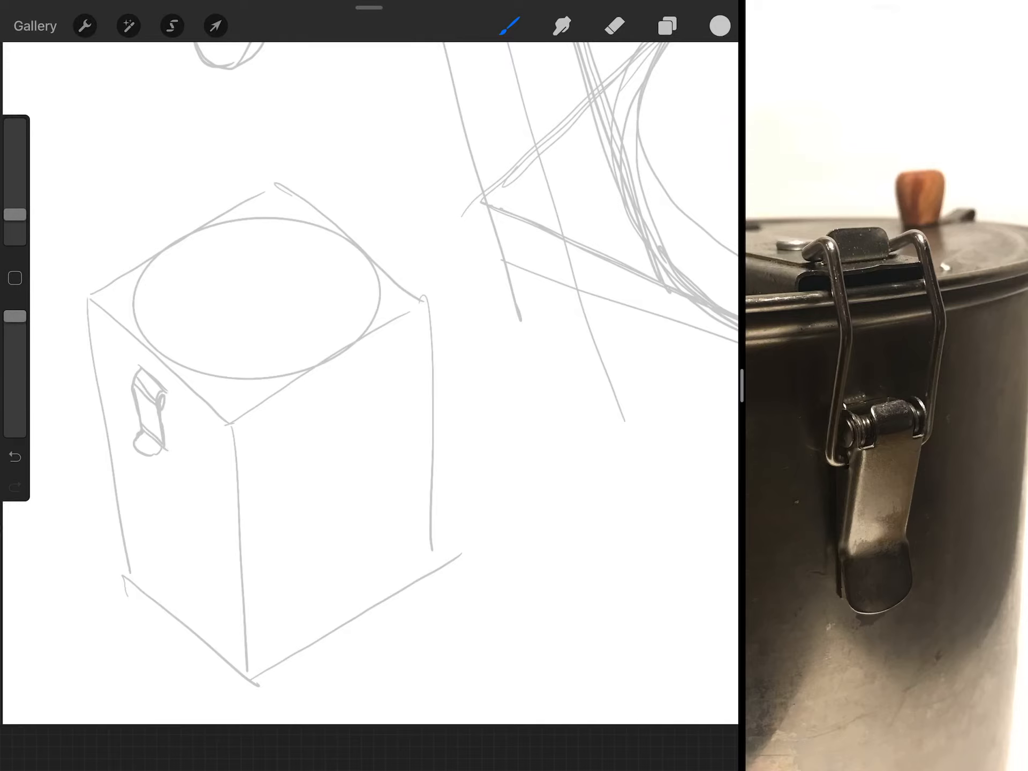
- Add direction arrows at the box's corner and guide lines across its top, undoing the extra line
left_click_drag(265, 321, 330, 321)
mouse_move(192, 366)
left_mouse_down()
mouse_move(143, 314)
mouse_move(156, 318)
left_mouse_up()
mouse_move(138, 347)
left_mouse_down()
mouse_move(160, 370)
mouse_move(143, 354)
left_mouse_up()
left_click_drag(143, 354, 153, 365)
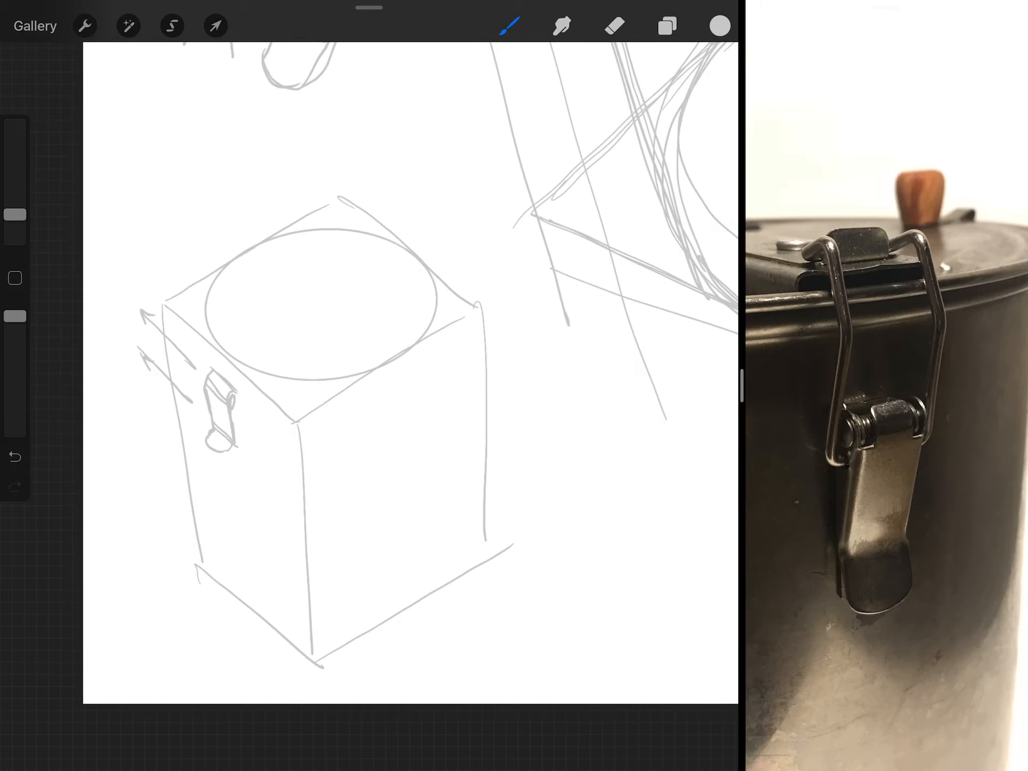
left_click_drag(167, 307, 100, 242)
left_click_drag(366, 207, 266, 135)
mouse_move(179, 328)
left_mouse_down()
mouse_move(358, 416)
mouse_move(494, 275)
mouse_move(193, 311)
left_mouse_up()
left_click_drag(256, 233, 498, 269)
key("ctrl+z")
key("ctrl+z")
key("ctrl+z")
scroll(402, 362, "down", 2)
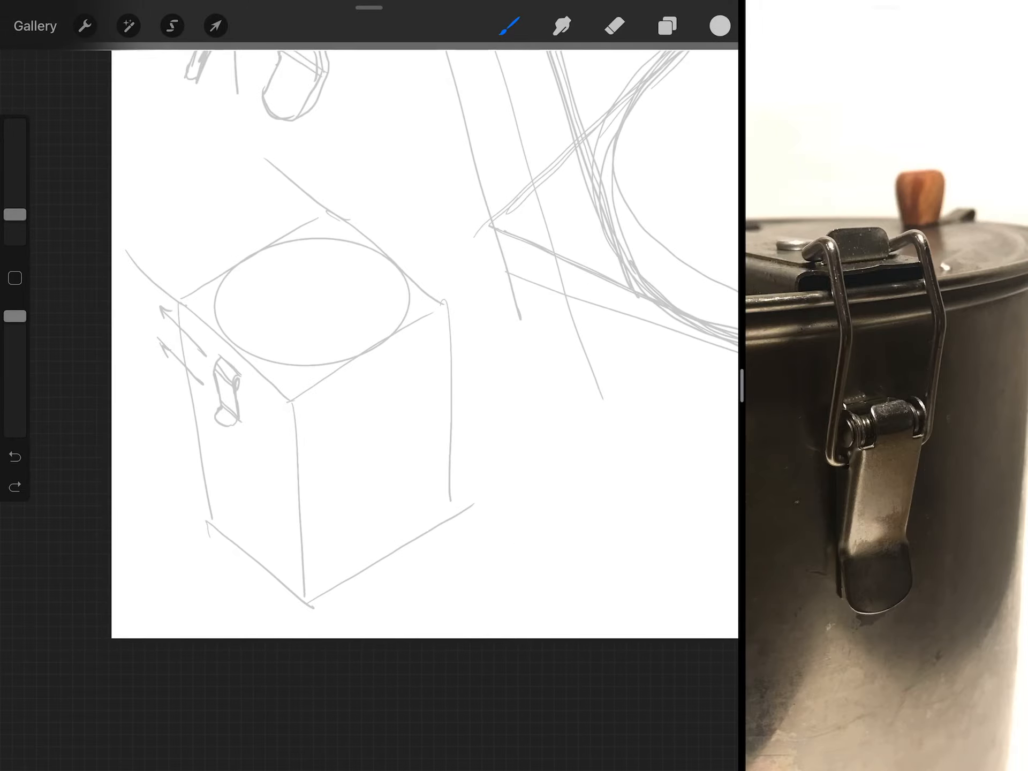
scroll(402, 322, "down", 3)
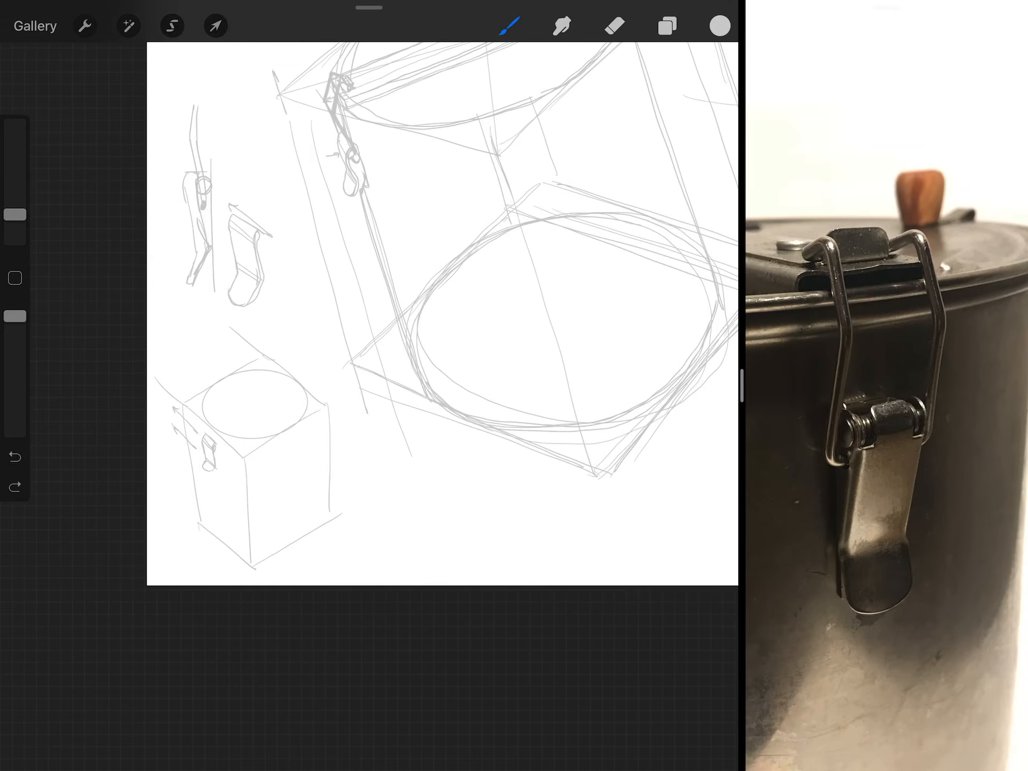
scroll(401, 322, "down", 3)
scroll(402, 322, "down", 2)
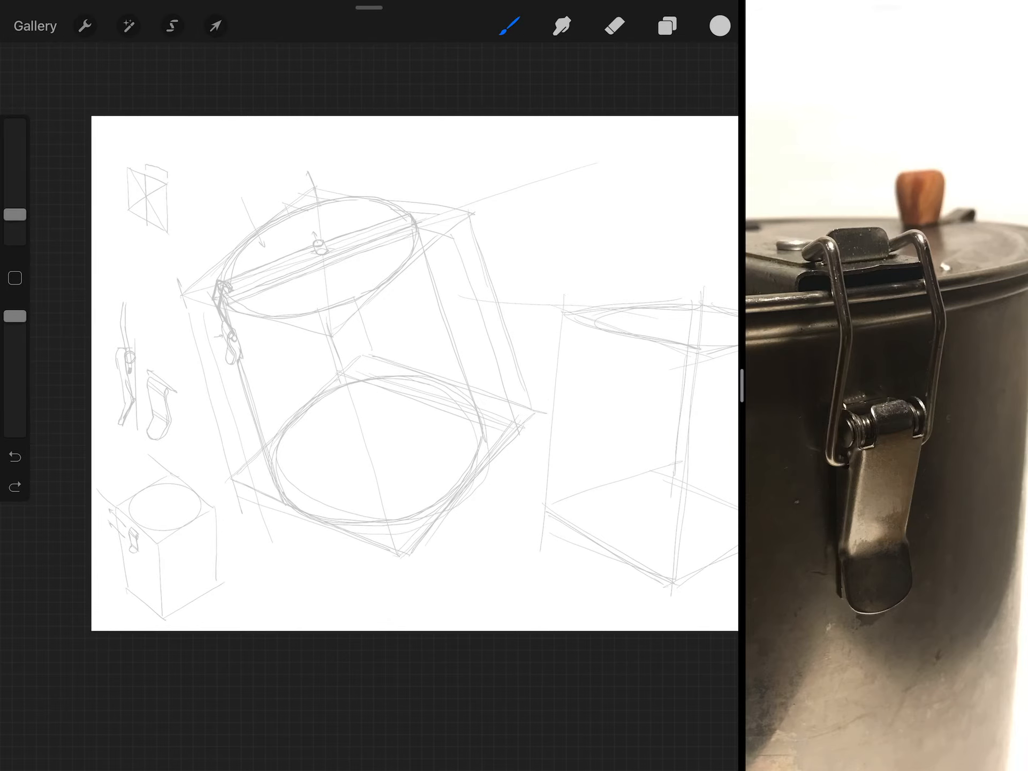
- Widen the Photos pane and bring up a full photo of the popcorn maker as reference
left_click_drag(741, 386, 515, 385)
left_click_drag(965, 402, 643, 402)
left_click_drag(772, 322, 771, 562)
left_click(773, 445)
left_click_drag(643, 401, 964, 402)
scroll(771, 385, "up", 1)
left_click(772, 386)
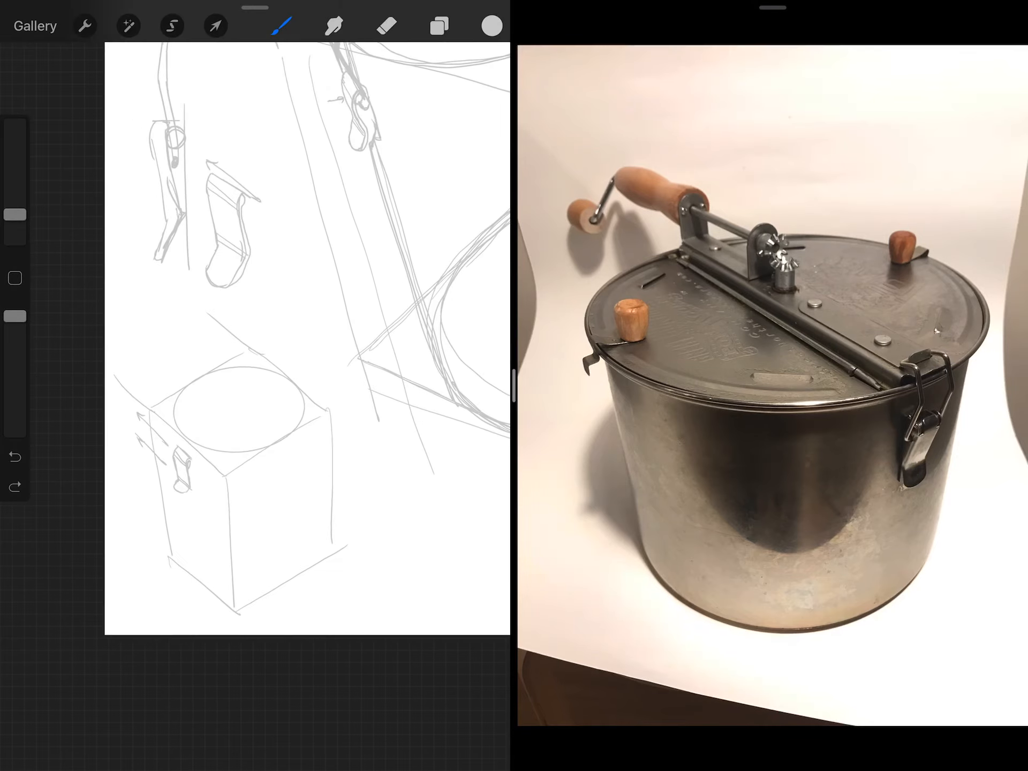
- Turn the small box into a cylinder with a curved bottom, undo a stray latch stroke, then widen Procreate
left_click_drag(157, 371, 161, 406)
mouse_move(163, 485)
left_mouse_down()
mouse_move(176, 587)
mouse_move(357, 609)
left_mouse_up()
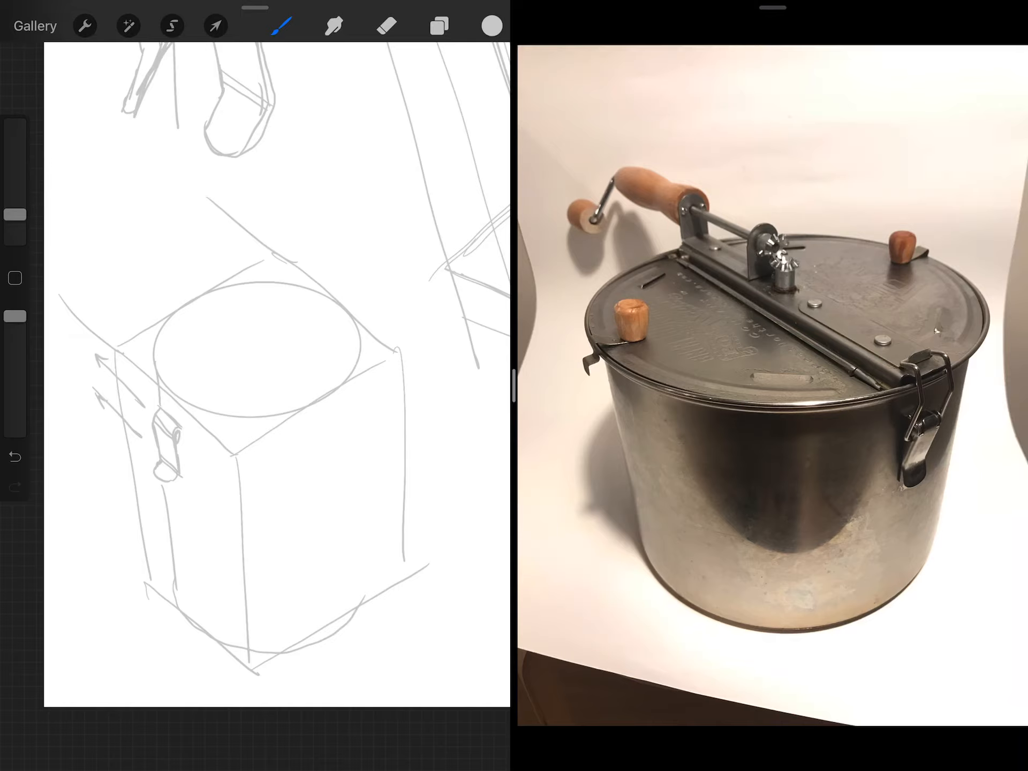
left_click_drag(360, 359, 377, 601)
left_click_drag(367, 429, 375, 579)
left_click_drag(360, 329, 376, 599)
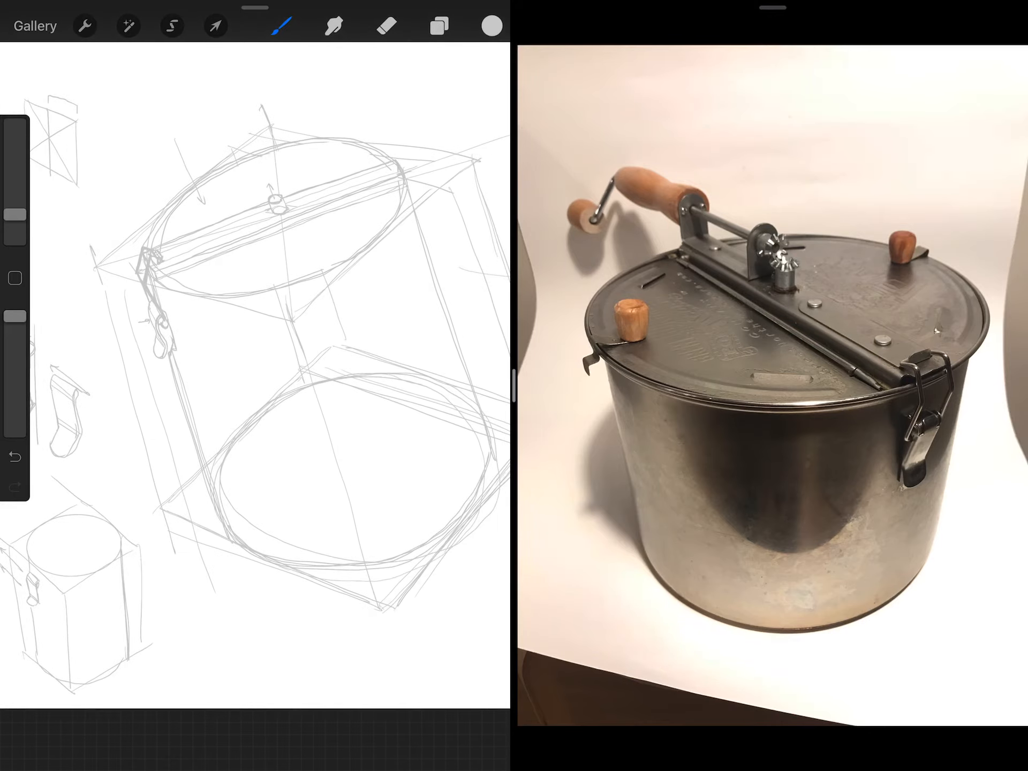
left_click_drag(145, 149, 193, 229)
left_click_drag(133, 120, 159, 181)
key("ctrl+z")
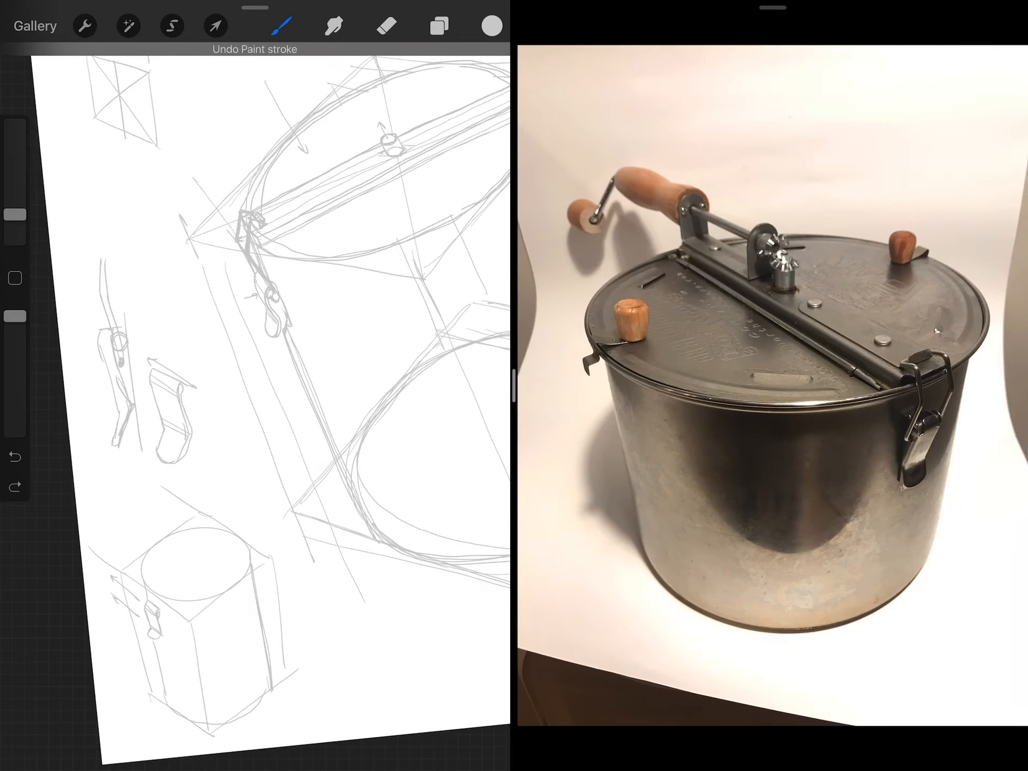
key("ctrl+0")
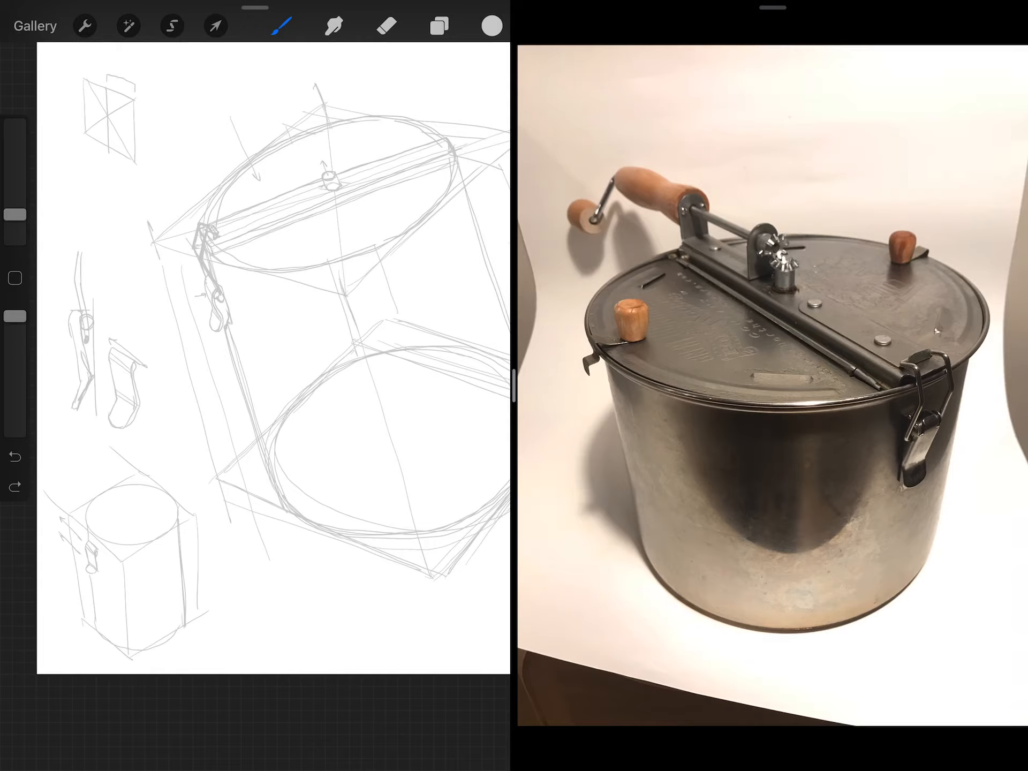
left_click_drag(513, 386, 741, 386)
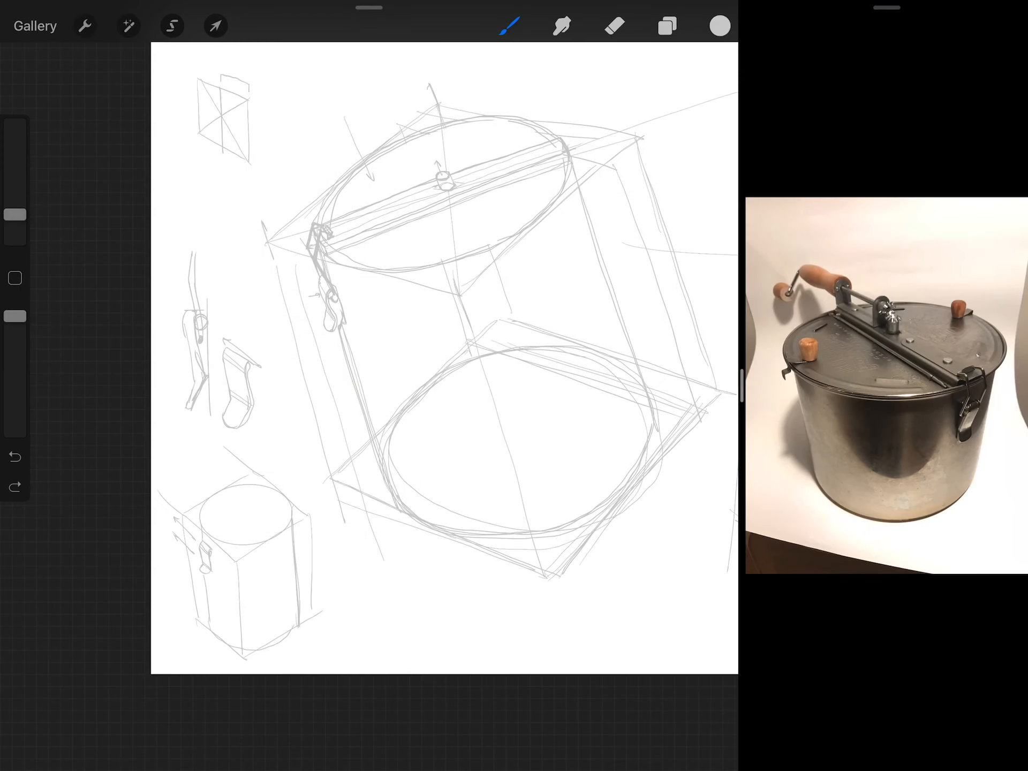
scroll(442, 201, "up", 5)
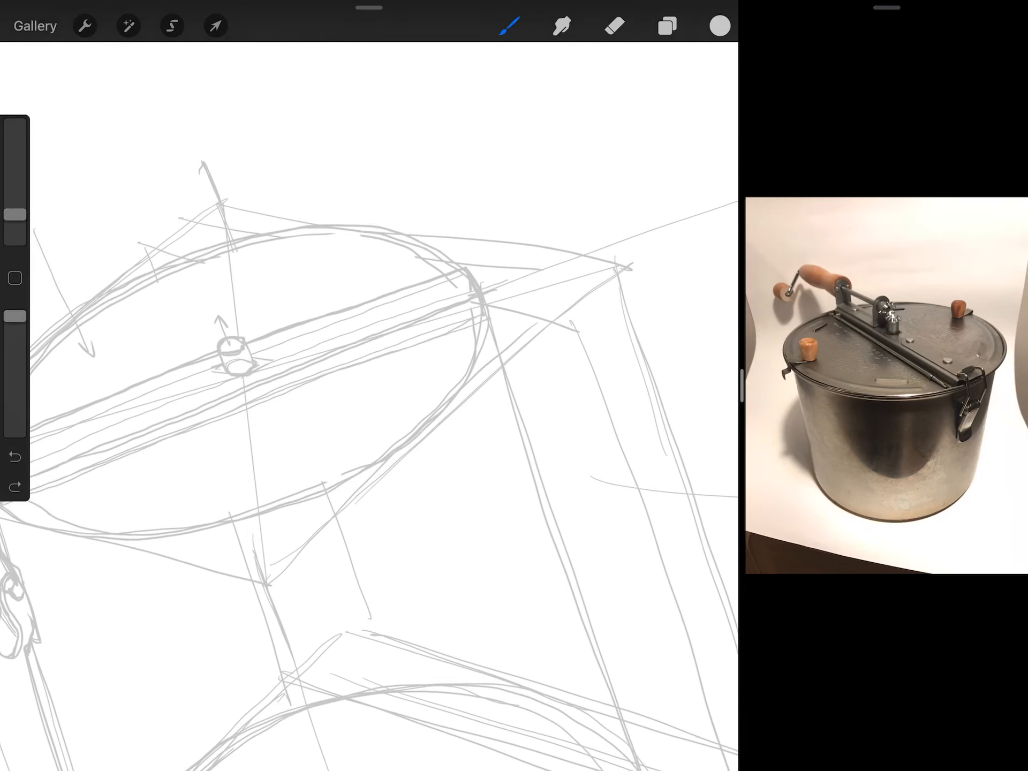
scroll(885, 386, "up", 2)
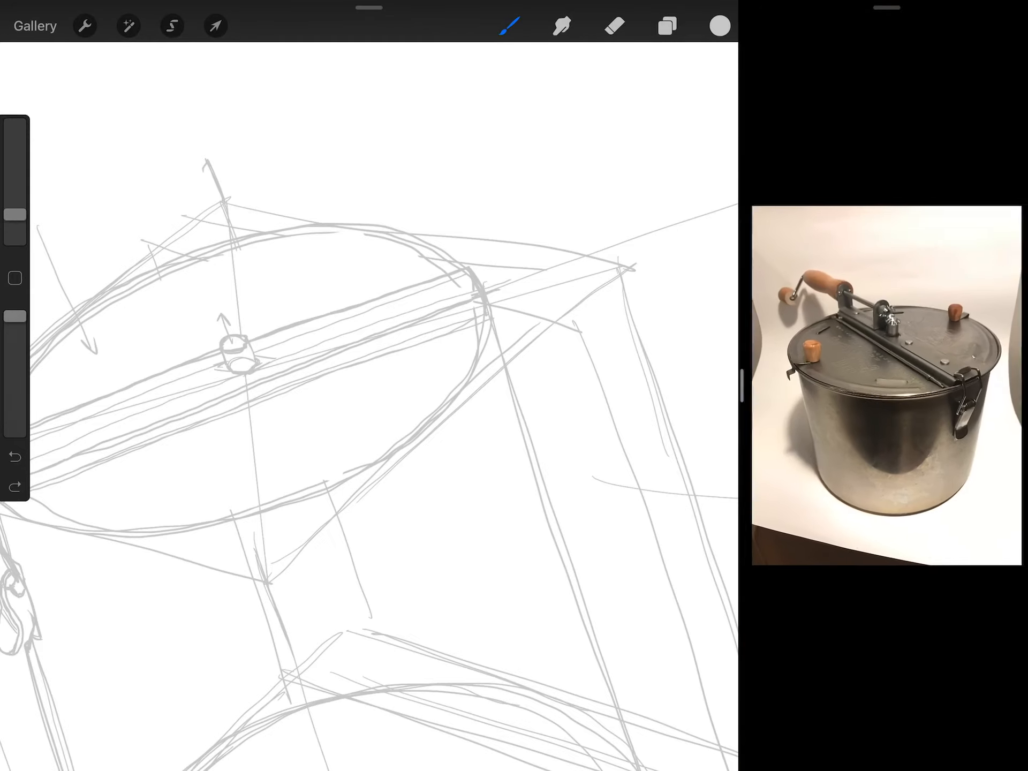
- Flip the reference to the lid gears, reinforce the lid's left hinge clip and start an oval by the knob
left_click_drag(964, 385, 771, 385)
left_click_drag(965, 385, 772, 386)
left_click_drag(884, 361, 884, 442)
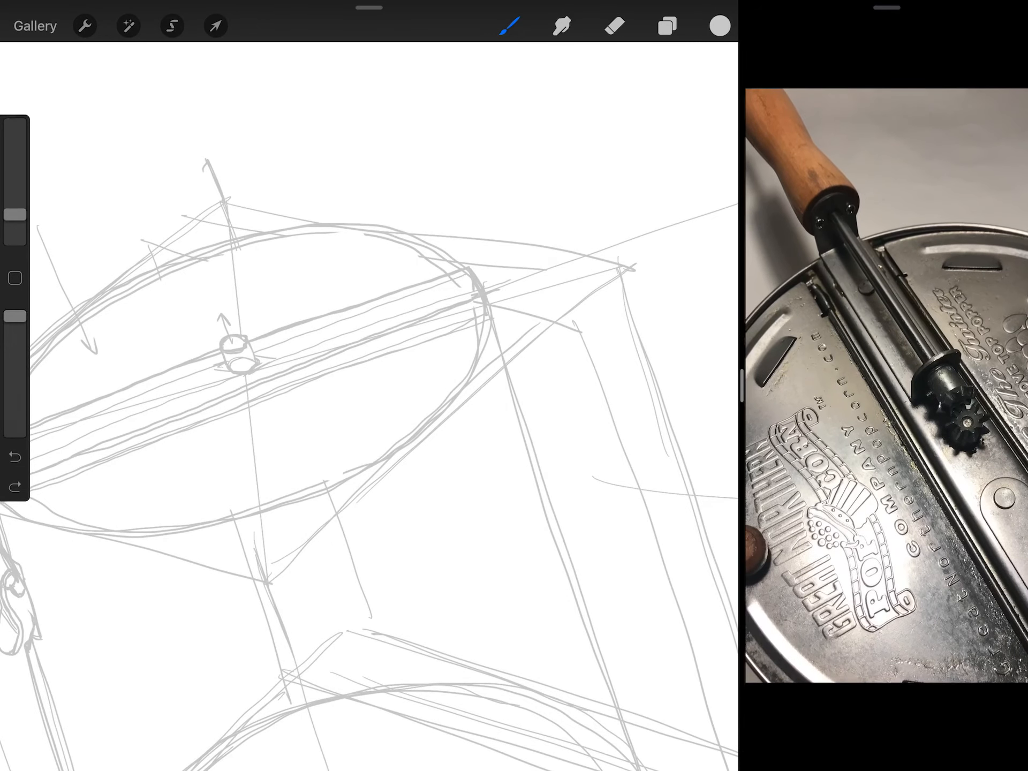
scroll(370, 402, "down", 3)
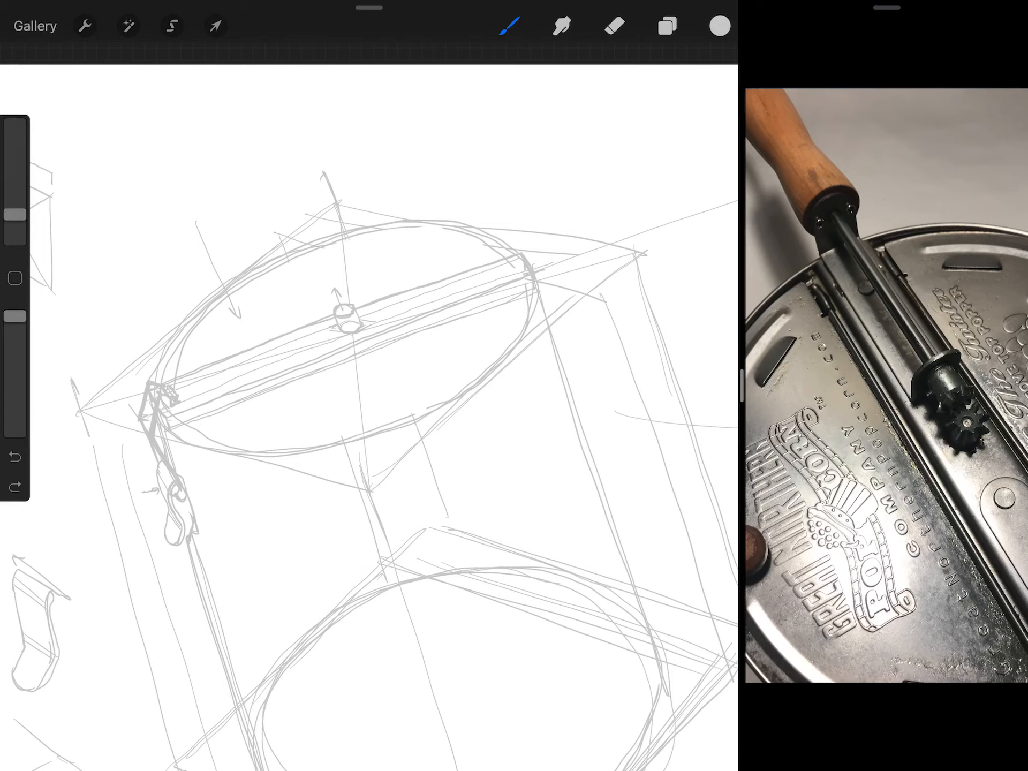
scroll(370, 402, "up", 2)
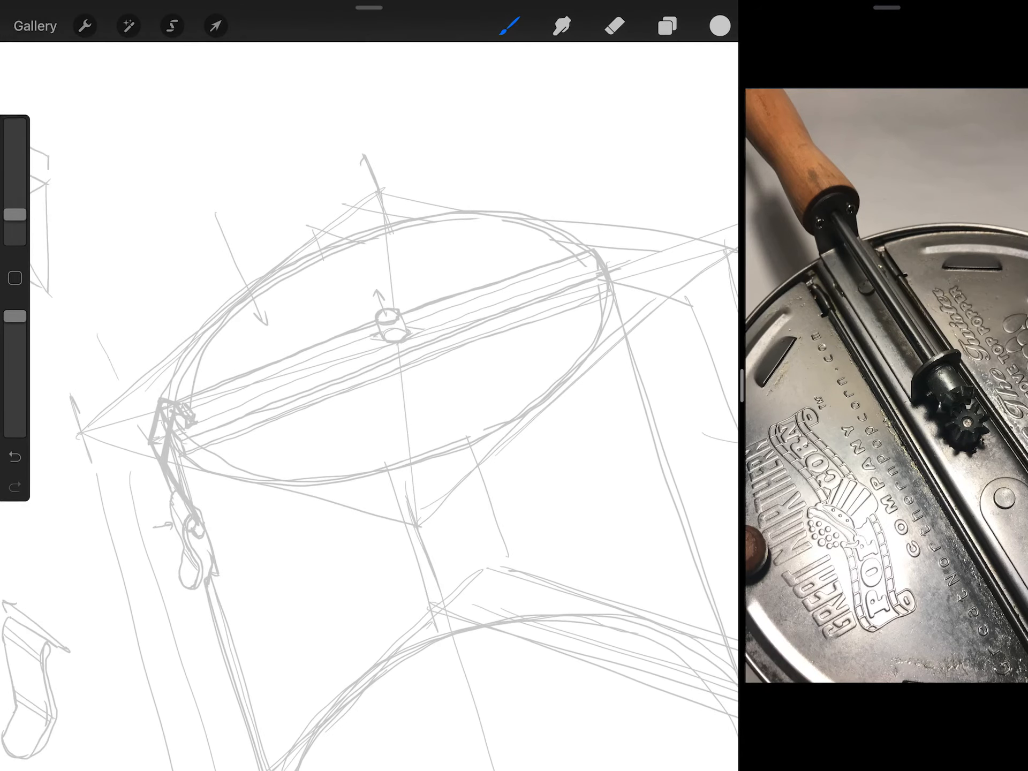
left_click_drag(97, 329, 133, 416)
scroll(369, 401, "down", 3)
scroll(370, 362, "up", 4)
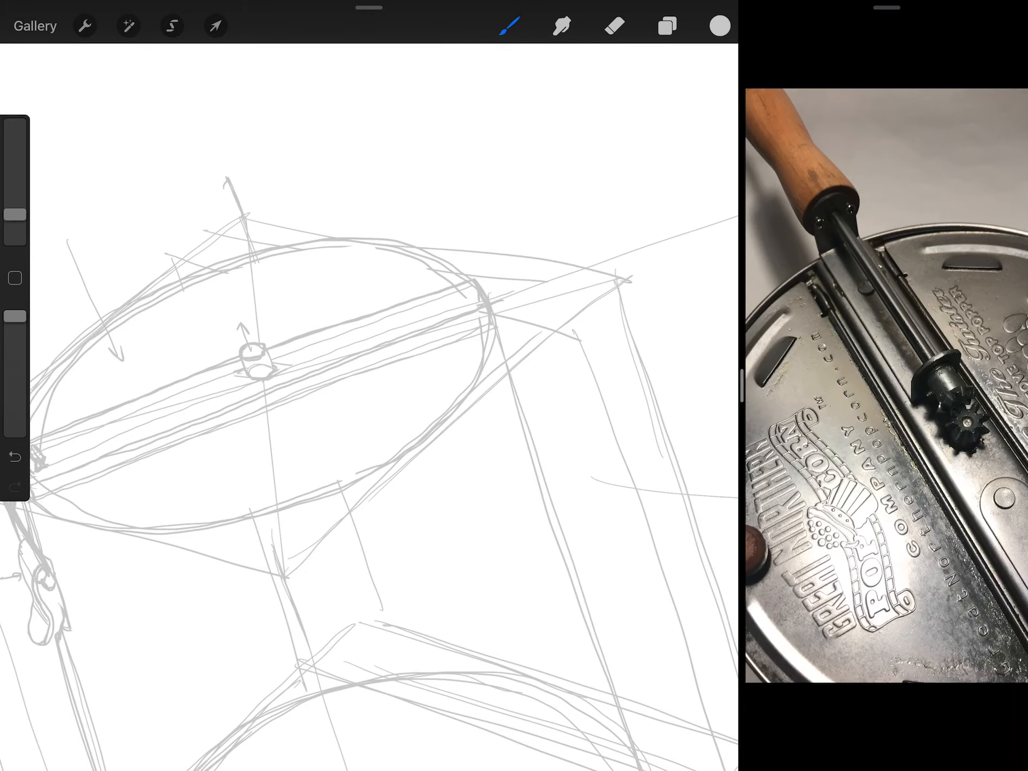
left_click_drag(286, 346, 305, 372)
left_click_drag(467, 287, 477, 305)
mouse_move(281, 305)
left_mouse_down()
mouse_move(289, 338)
mouse_move(284, 329)
left_mouse_up()
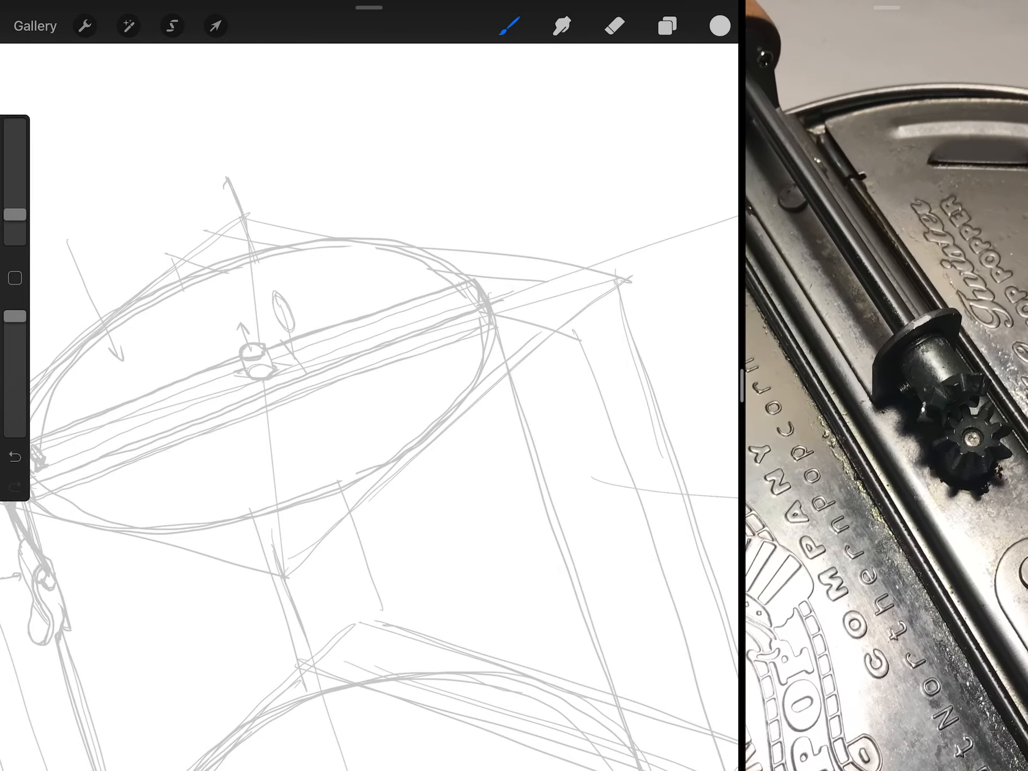
- With the crank photo as reference, redraw the shape by the knob as an upright oval plate with edge thickness
left_click_drag(883, 386, 803, 387)
left_click_drag(884, 386, 804, 385)
left_click_drag(883, 386, 885, 241)
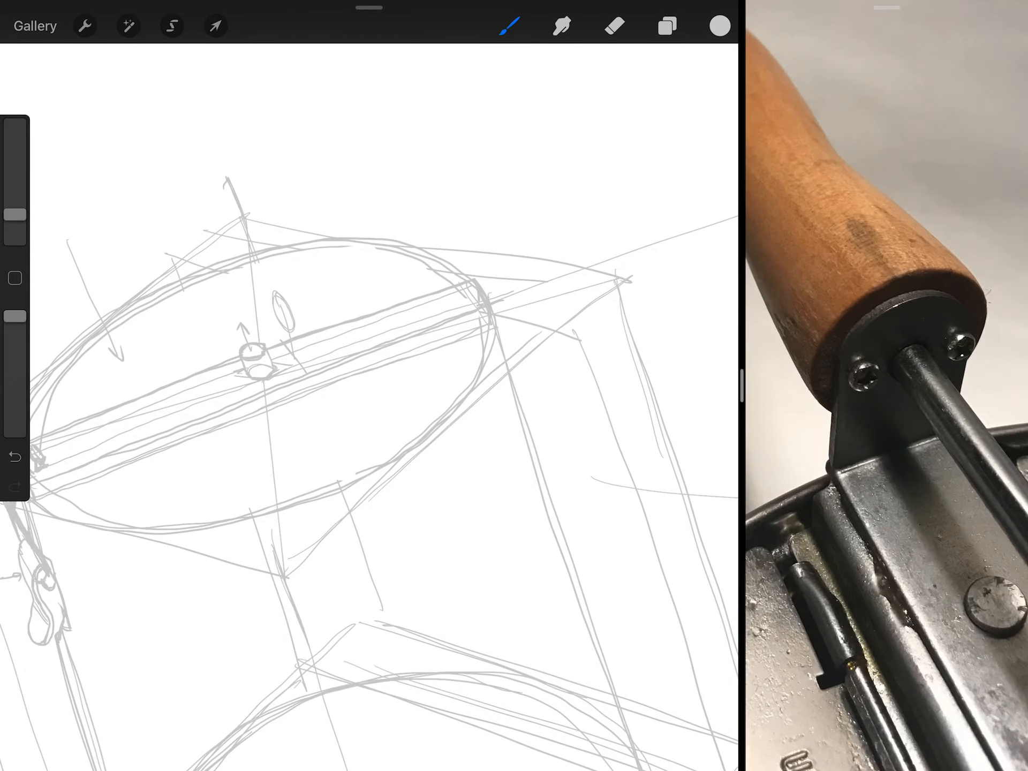
scroll(322, 362, "down", 3)
scroll(322, 362, "up", 5)
mouse_move(309, 298)
left_mouse_down()
mouse_move(312, 338)
mouse_move(353, 391)
left_mouse_up()
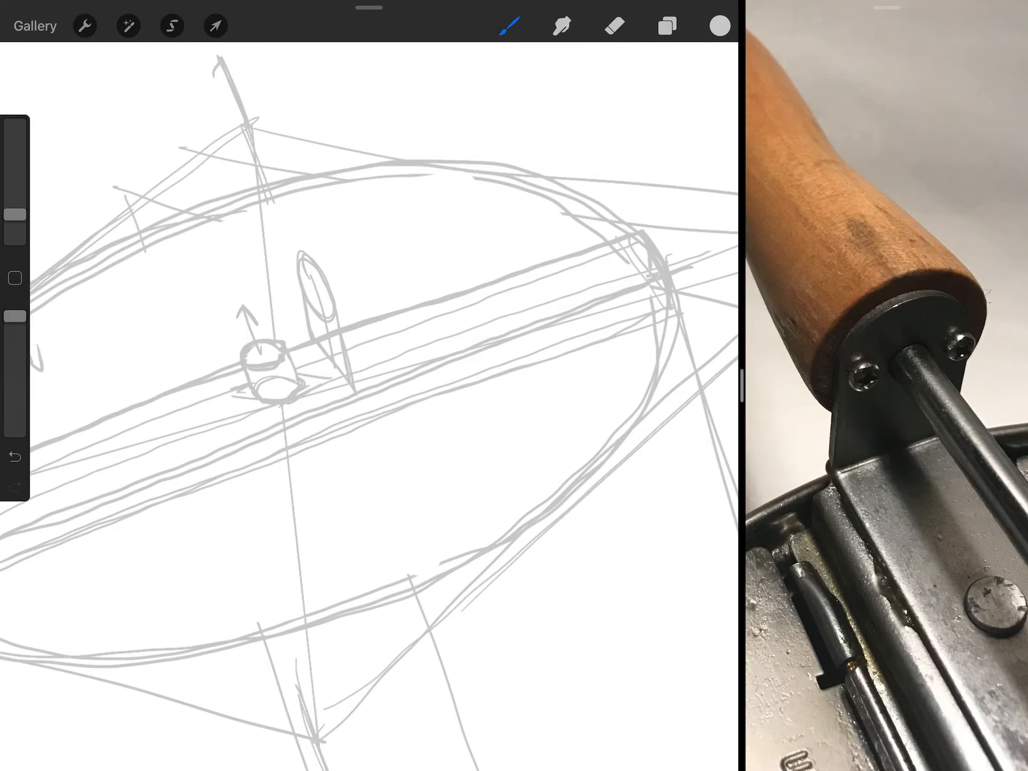
scroll(321, 362, "down", 4)
scroll(362, 401, "down", 3)
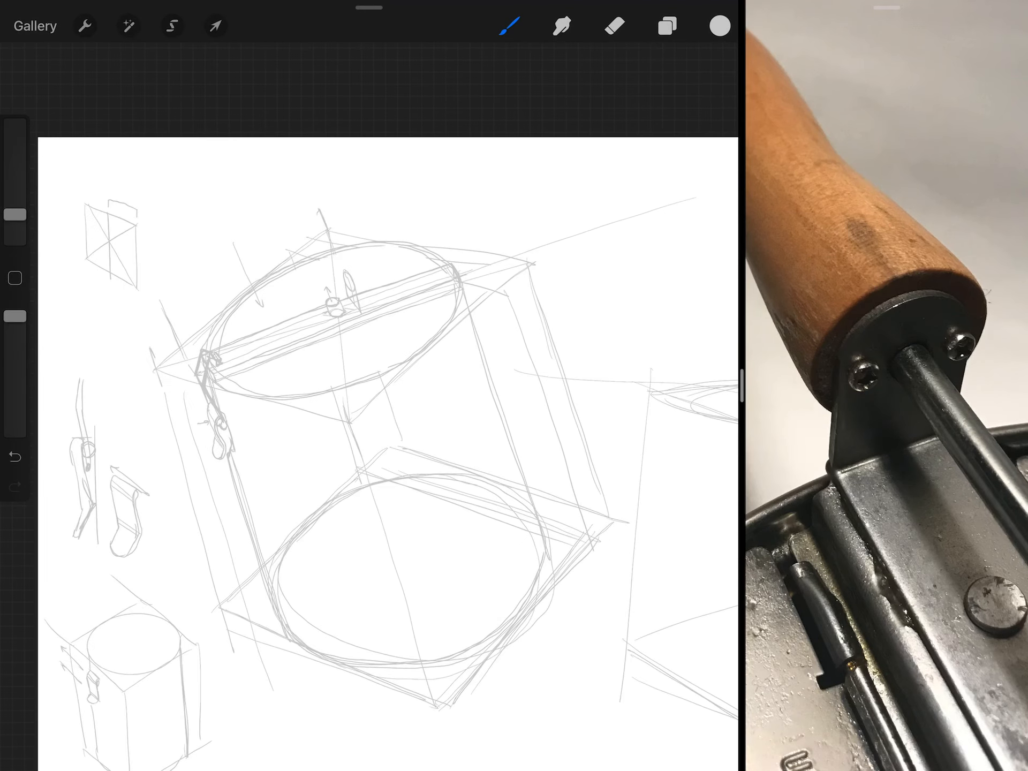
scroll(362, 361, "up", 5)
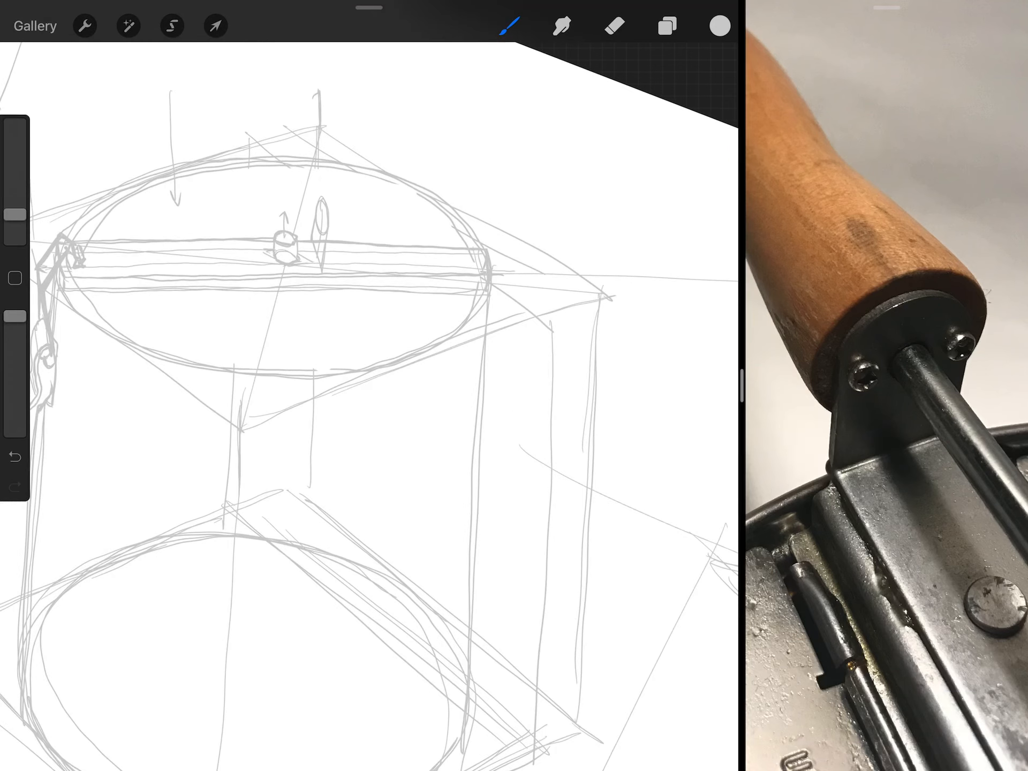
left_click_drag(320, 205, 321, 262)
left_click_drag(321, 264, 313, 188)
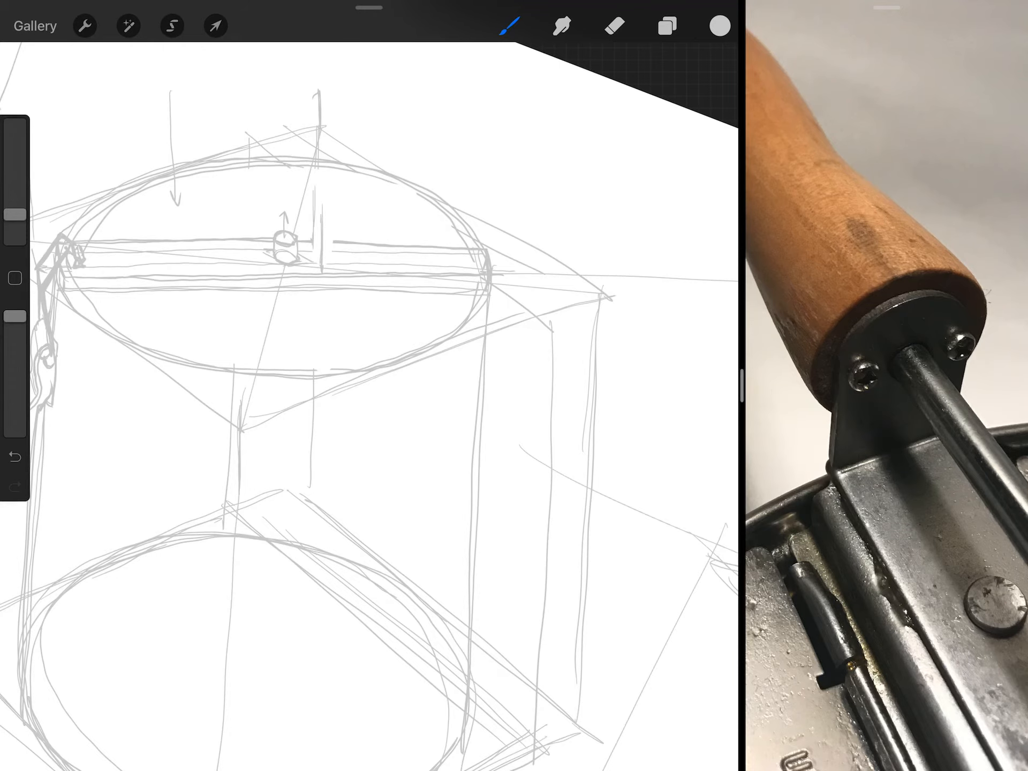
scroll(321, 282, "up", 5)
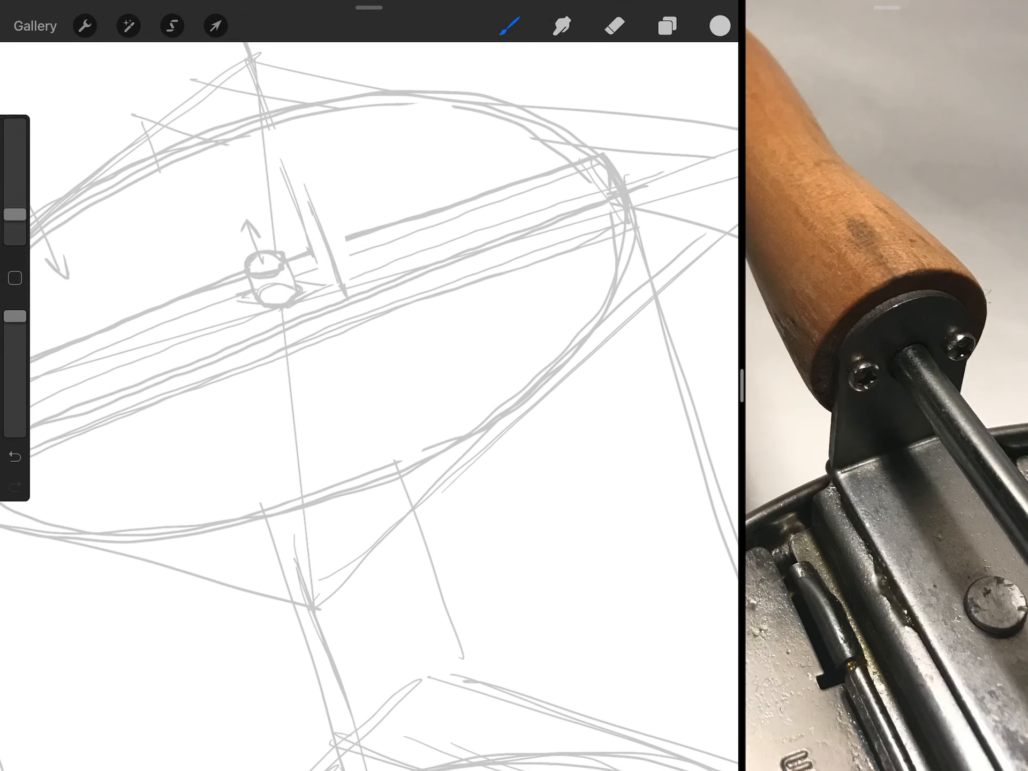
mouse_move(297, 184)
left_mouse_down()
mouse_move(315, 237)
mouse_move(296, 183)
left_mouse_up()
left_click_drag(322, 233, 341, 289)
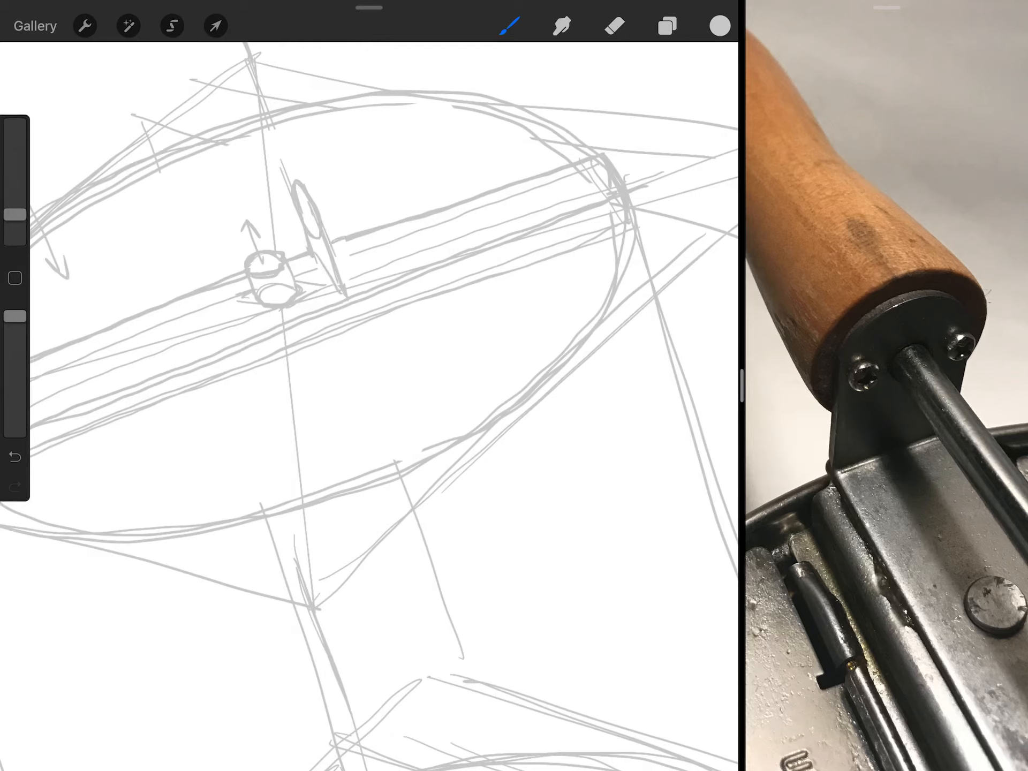
left_click_drag(326, 217, 347, 286)
mouse_move(325, 217)
left_mouse_down()
mouse_move(297, 178)
mouse_move(325, 226)
left_mouse_up()
scroll(370, 362, "down", 5)
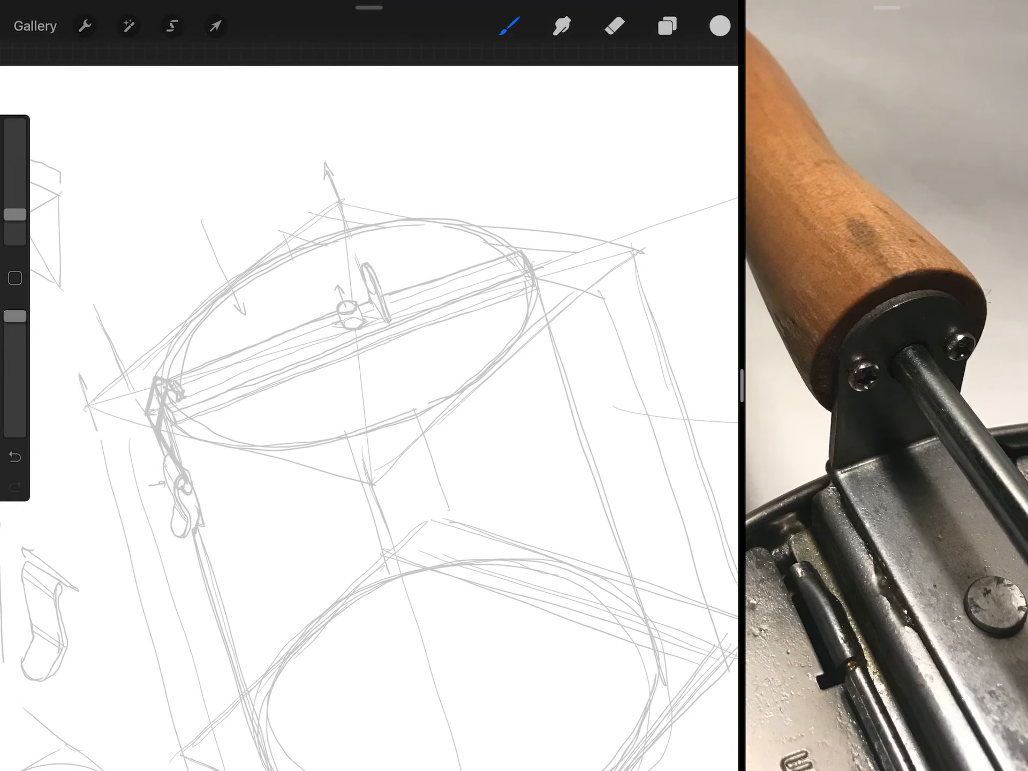
scroll(354, 281, "up", 5)
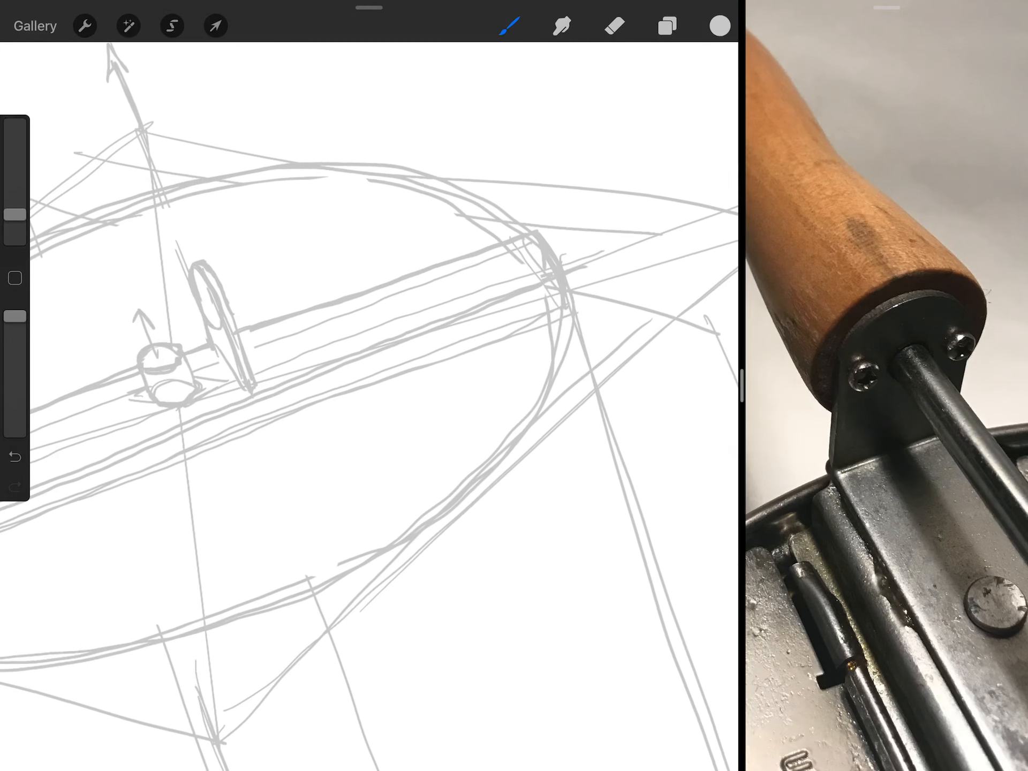
- Draw the crank rod lines along the lid bar and a small oval at its far end
left_click_drag(276, 370, 550, 273)
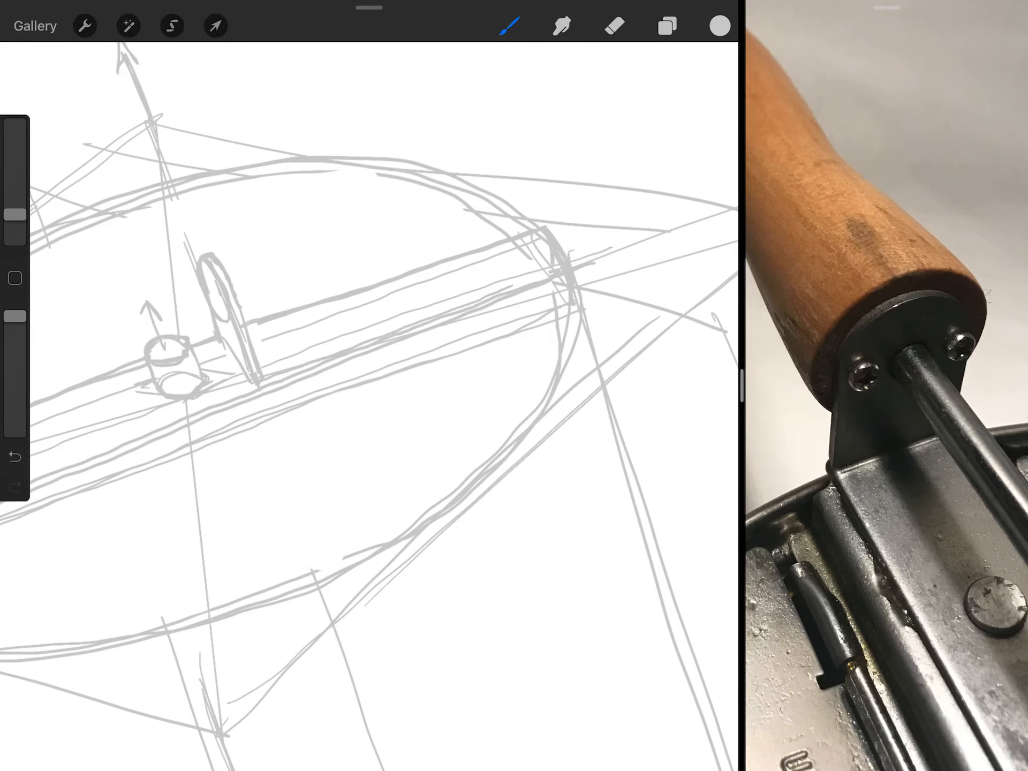
left_click_drag(290, 358, 530, 274)
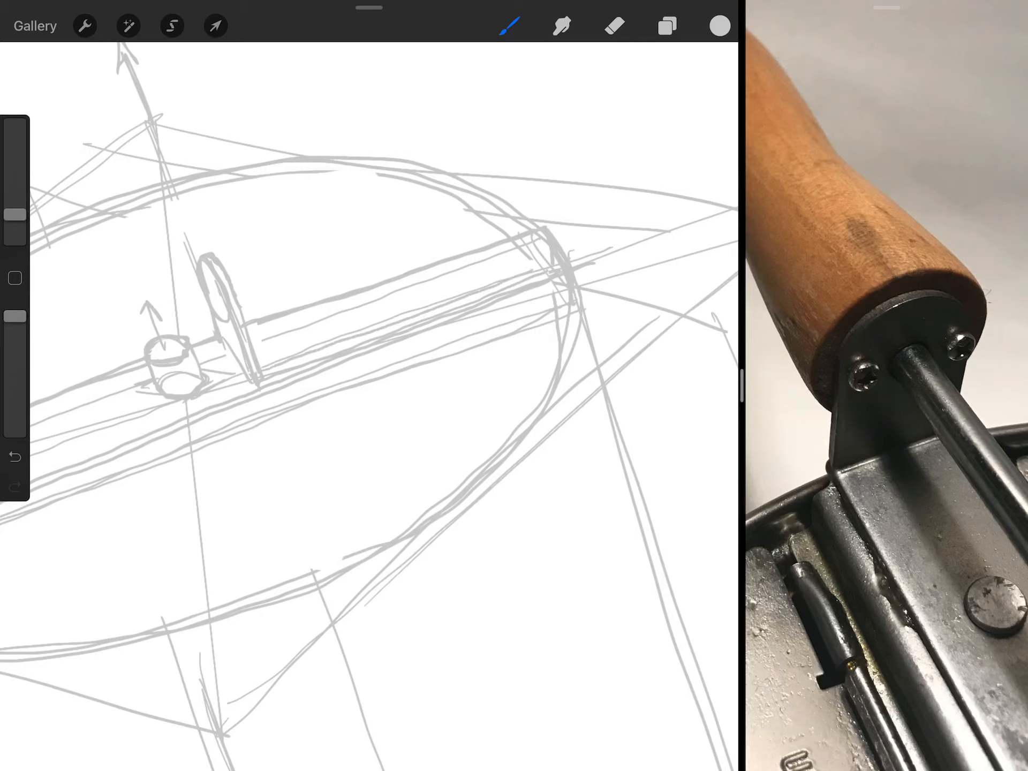
left_click_drag(314, 300, 410, 271)
left_click_drag(246, 315, 487, 237)
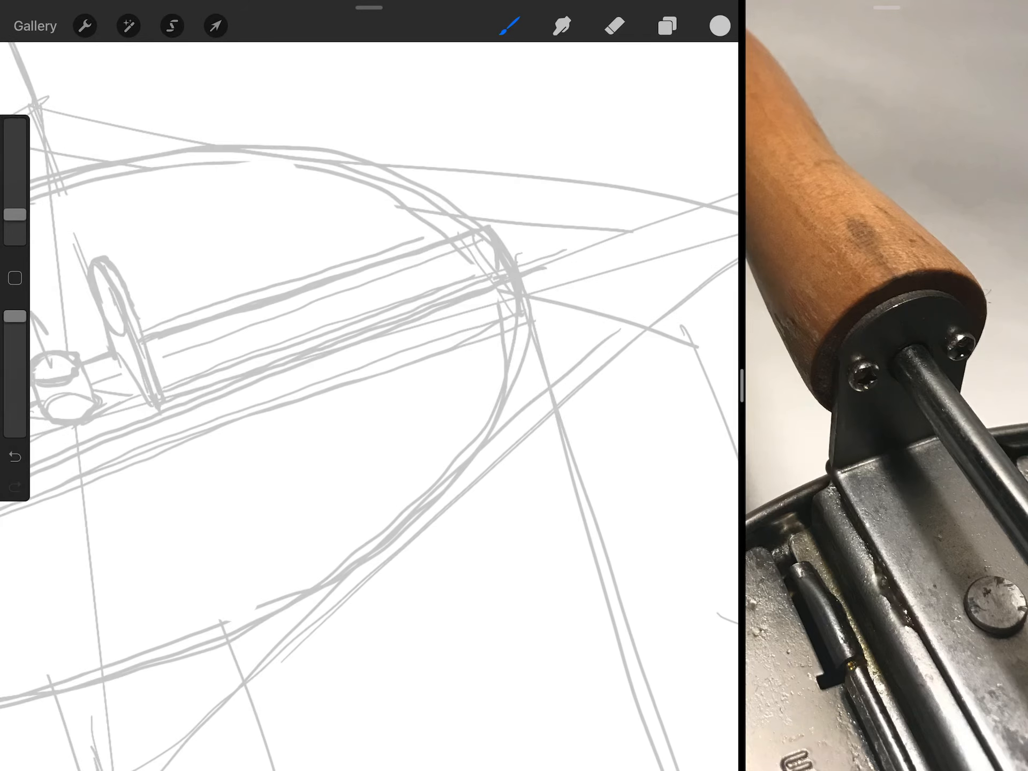
scroll(370, 402, "down", 5)
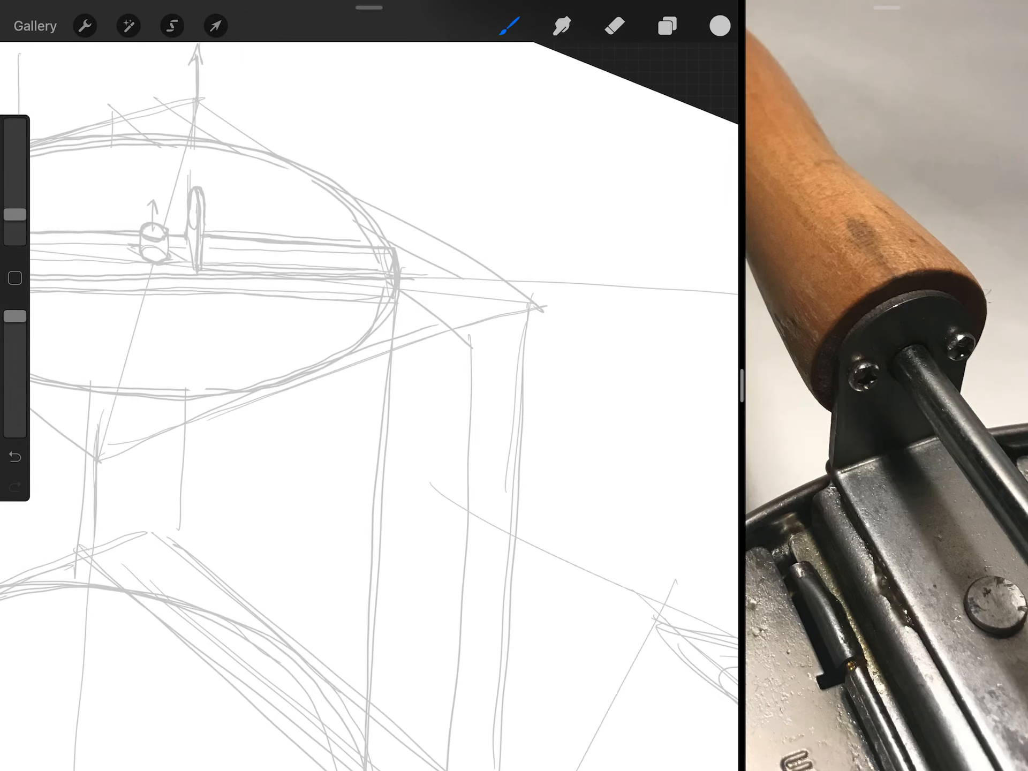
left_click_drag(393, 241, 386, 201)
scroll(370, 321, "up", 5)
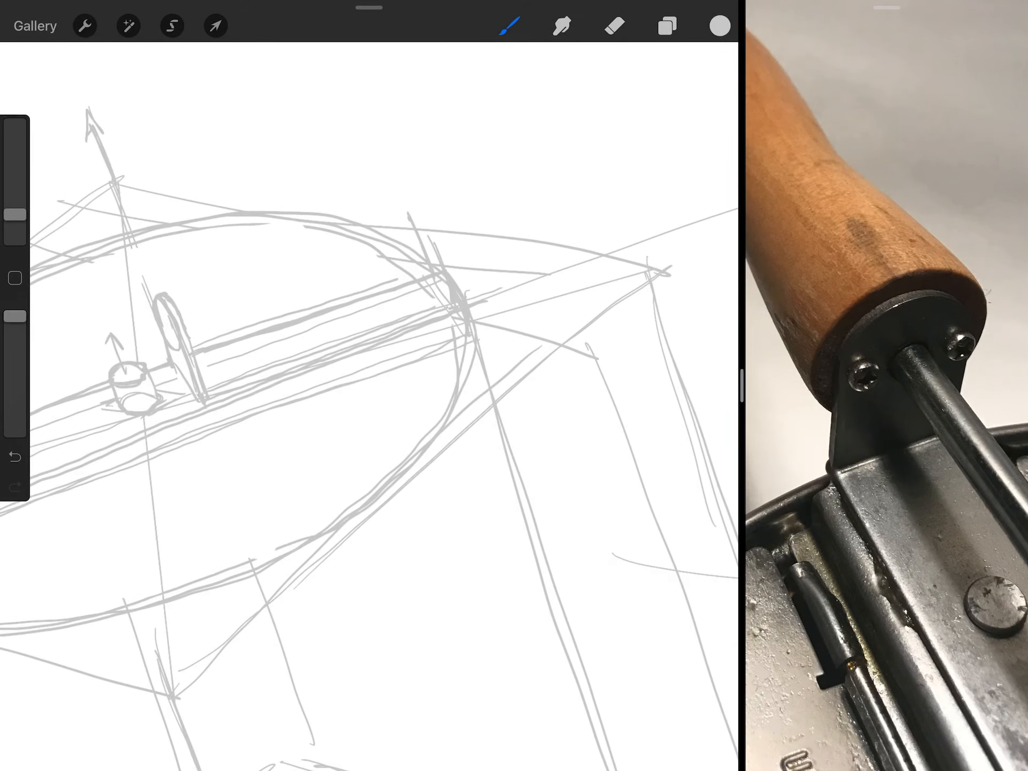
mouse_move(426, 257)
left_mouse_down()
mouse_move(417, 213)
mouse_move(450, 273)
mouse_move(374, 300)
left_mouse_up()
scroll(369, 321, "down", 5)
scroll(370, 321, "up", 5)
scroll(370, 387, "down", 8)
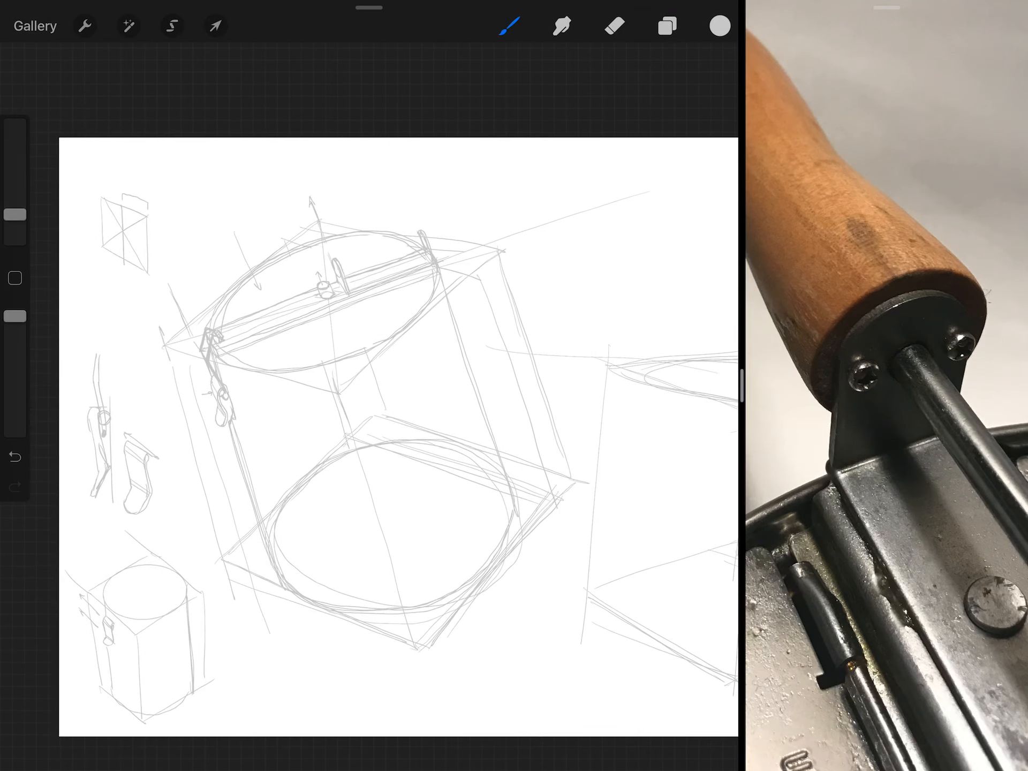
scroll(883, 386, "down", 5)
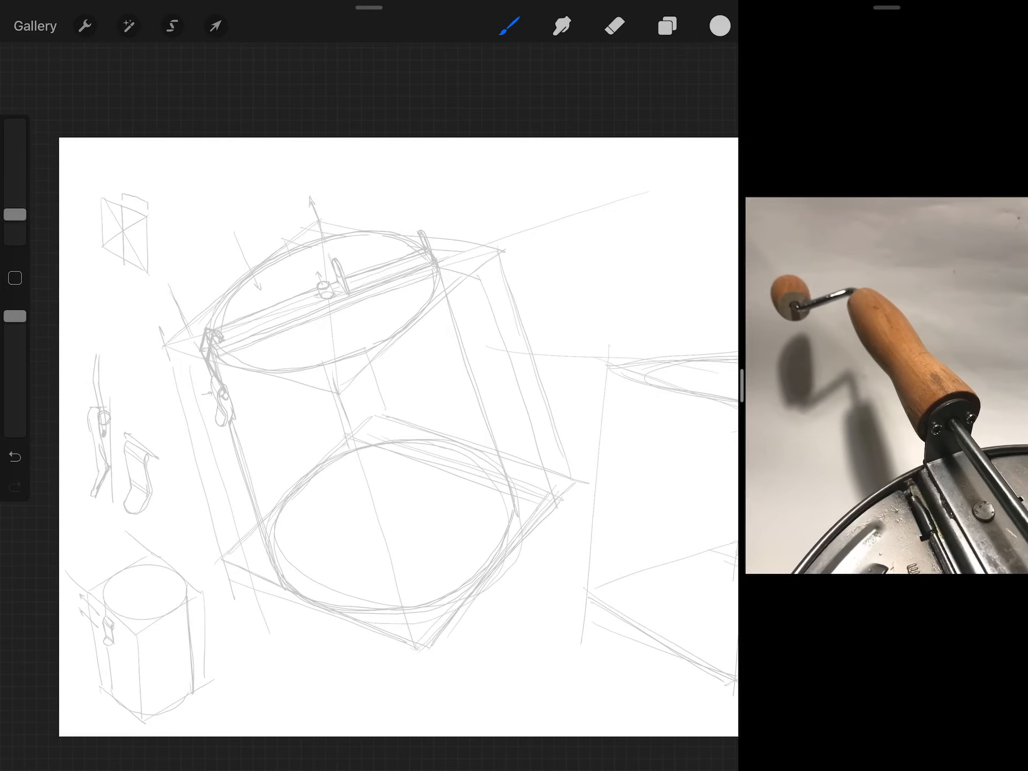
- Add a hole in the upright plate, strengthen the shaft's long edges and sketch a ring near its end
left_click_drag(964, 386, 771, 386)
scroll(884, 386, "up", 5)
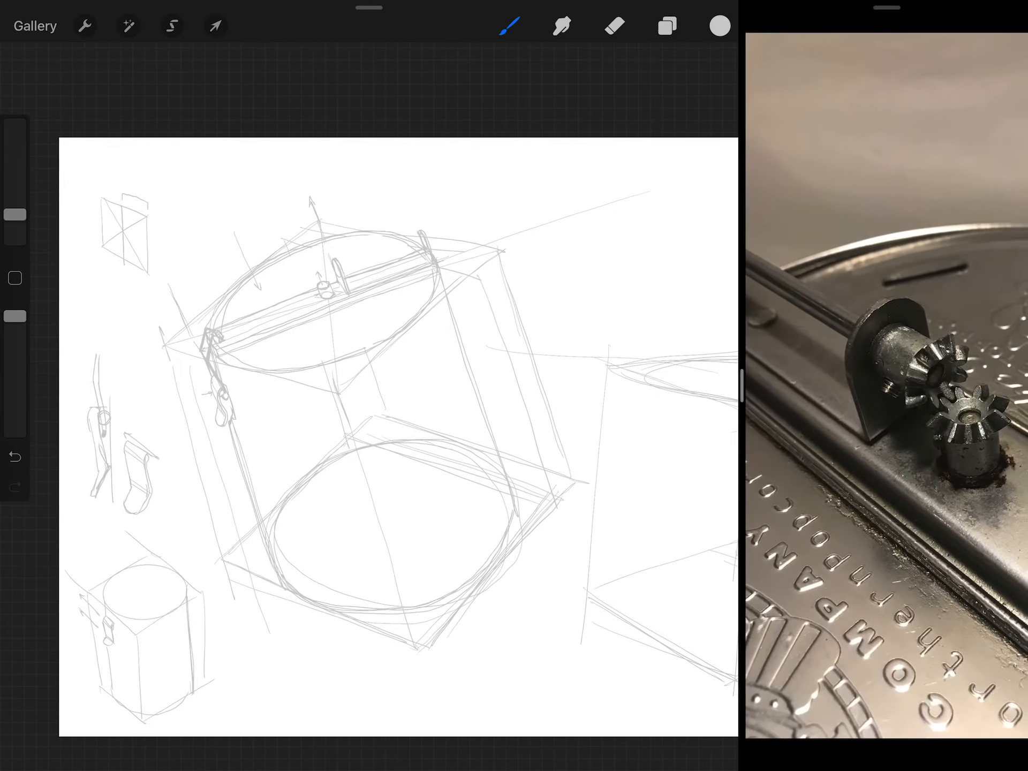
scroll(338, 274, "up", 8)
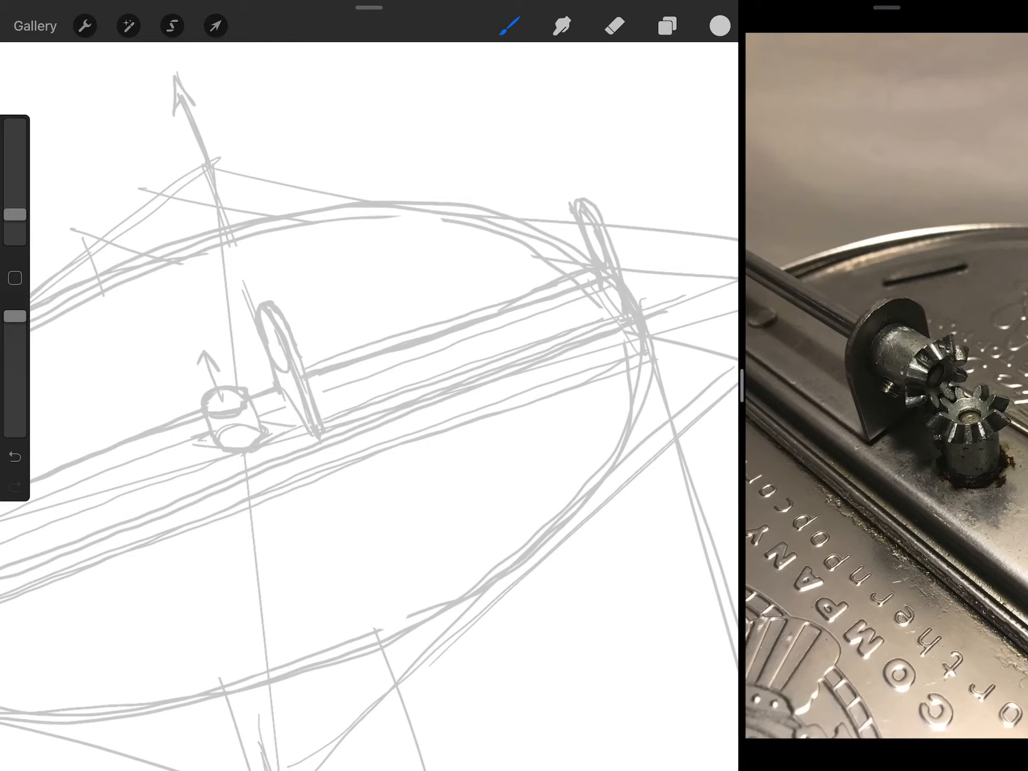
left_click_drag(272, 331, 289, 400)
left_click_drag(264, 318, 288, 392)
mouse_move(291, 328)
left_mouse_down()
mouse_move(578, 231)
mouse_move(596, 245)
left_mouse_up()
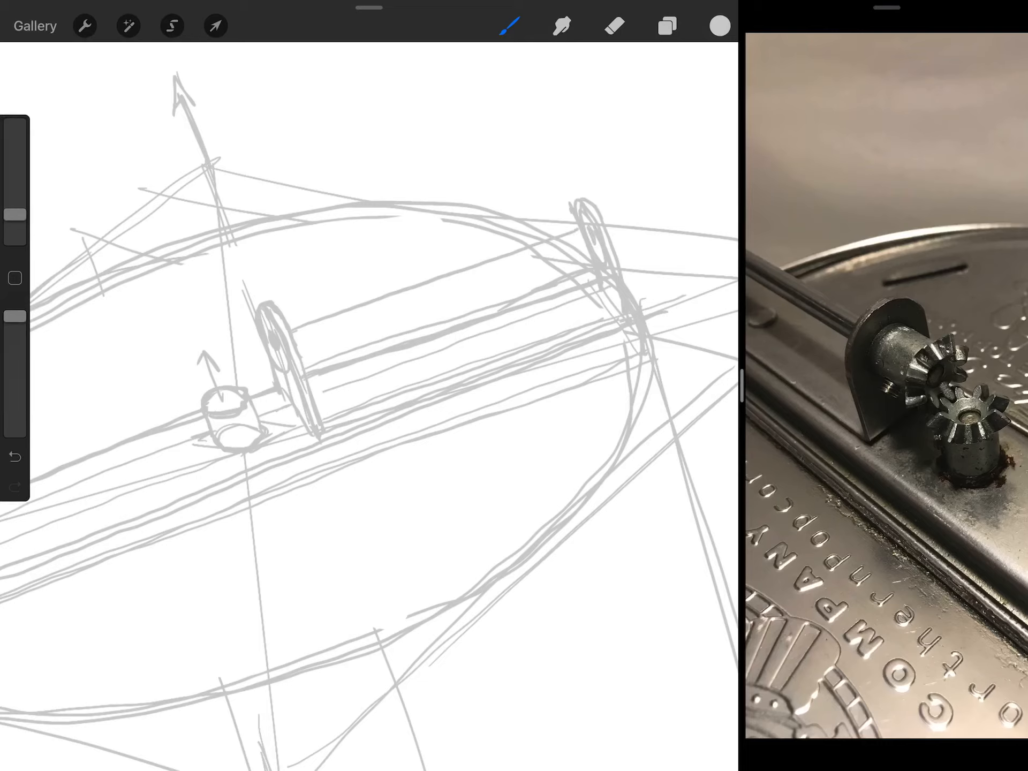
left_click_drag(298, 340, 583, 239)
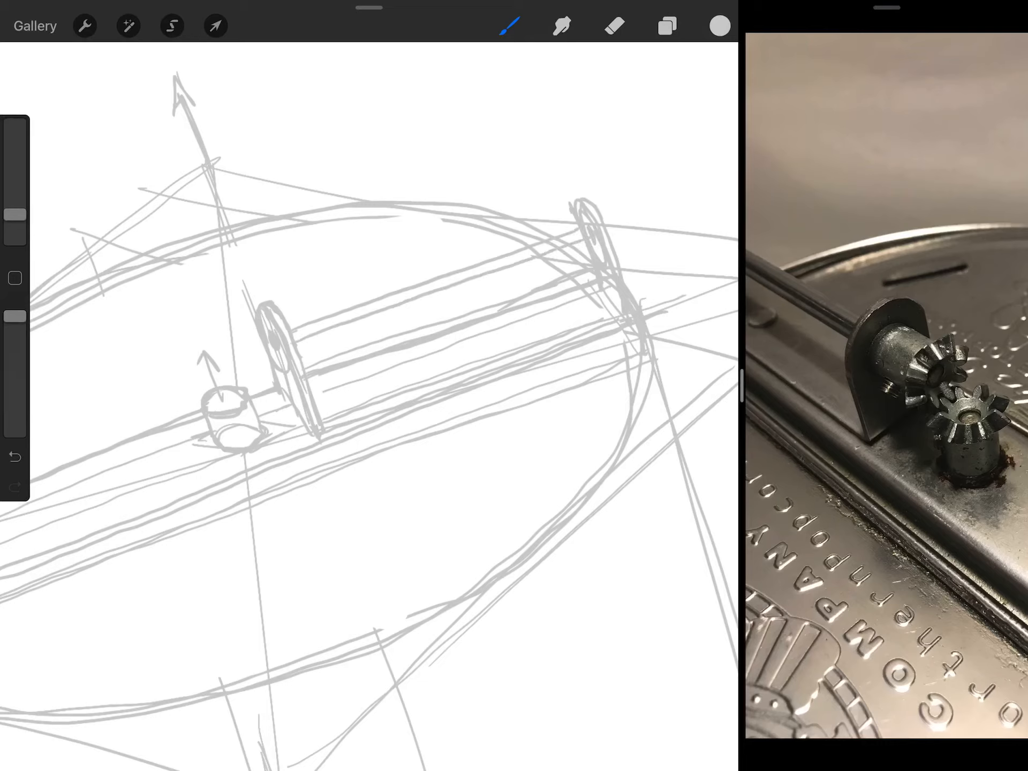
left_click_drag(298, 341, 561, 251)
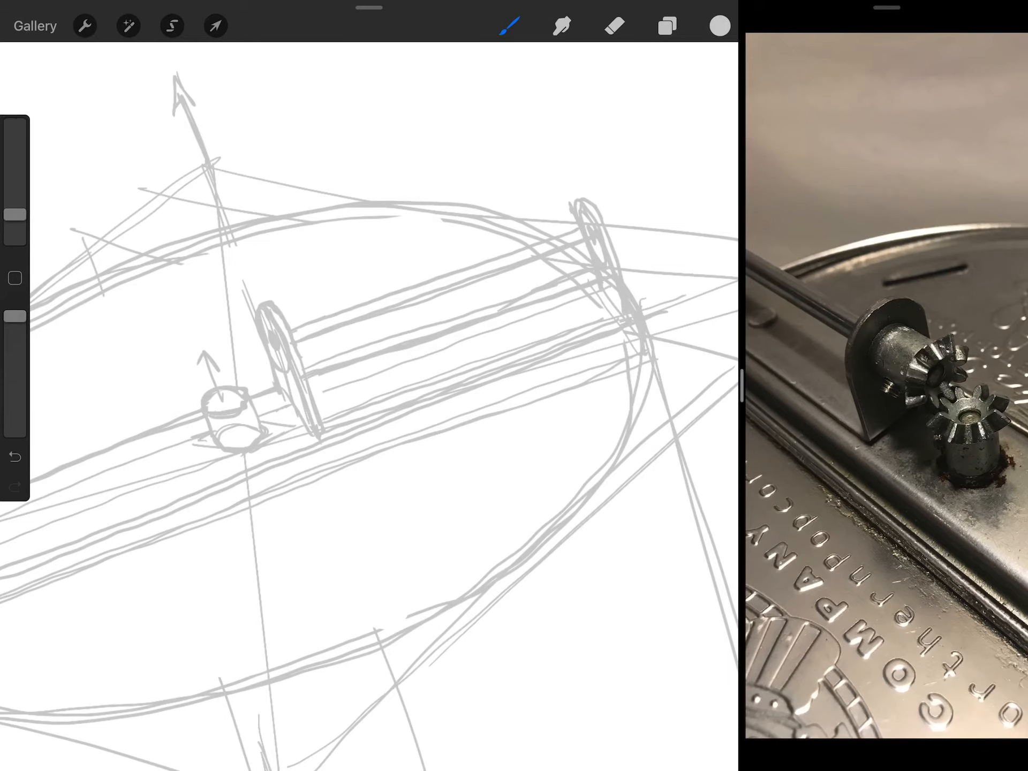
left_click_drag(311, 319, 524, 248)
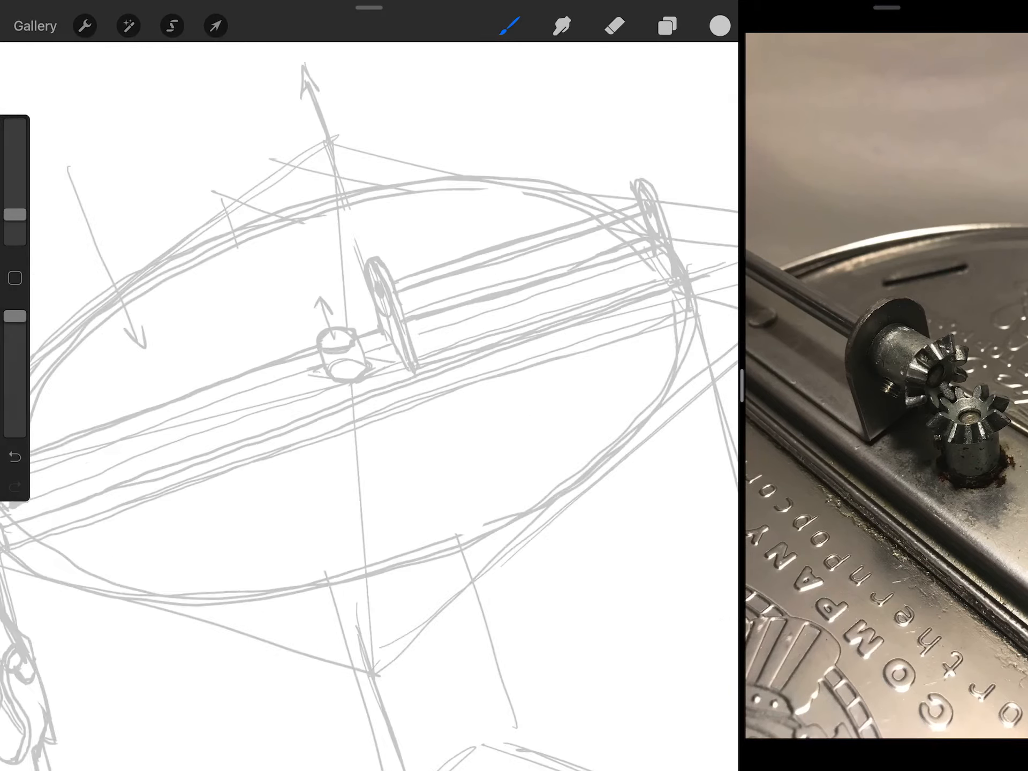
mouse_move(336, 285)
left_mouse_down()
mouse_move(344, 295)
mouse_move(389, 301)
mouse_move(355, 275)
mouse_move(386, 296)
left_mouse_up()
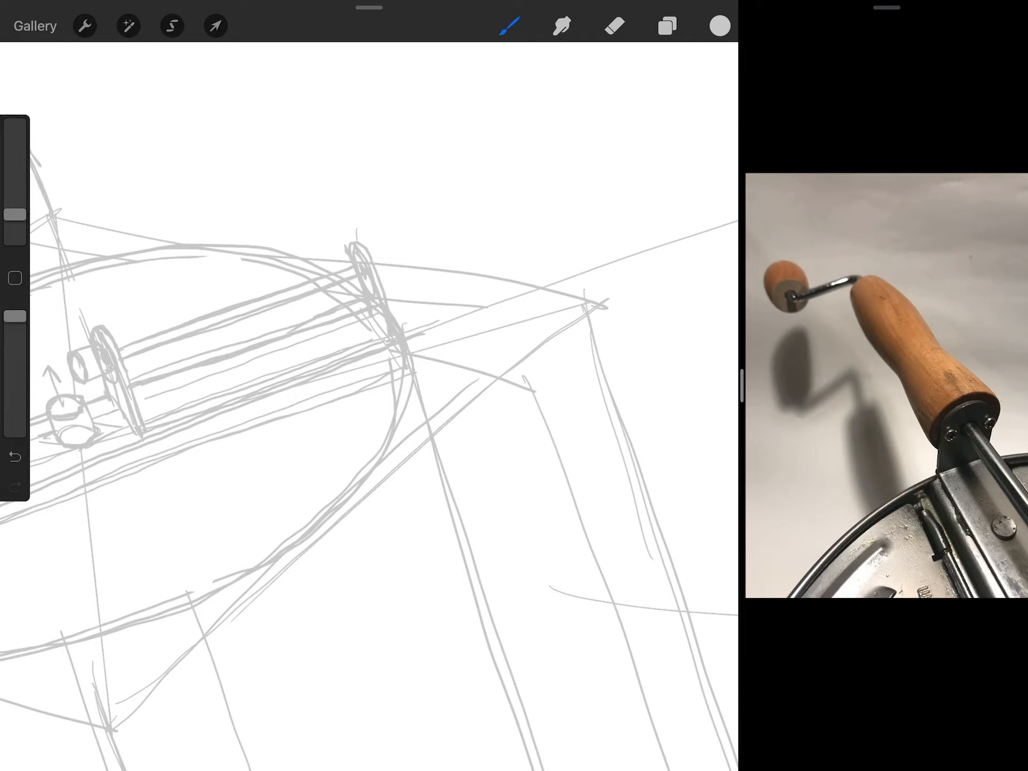
- Thicken the shaft's end cap and extend long handle edges out past the lid, undoing stray strokes
left_click_drag(356, 241, 388, 286)
left_click_drag(351, 235, 386, 286)
left_click_drag(354, 233, 384, 282)
left_click_drag(337, 187, 356, 242)
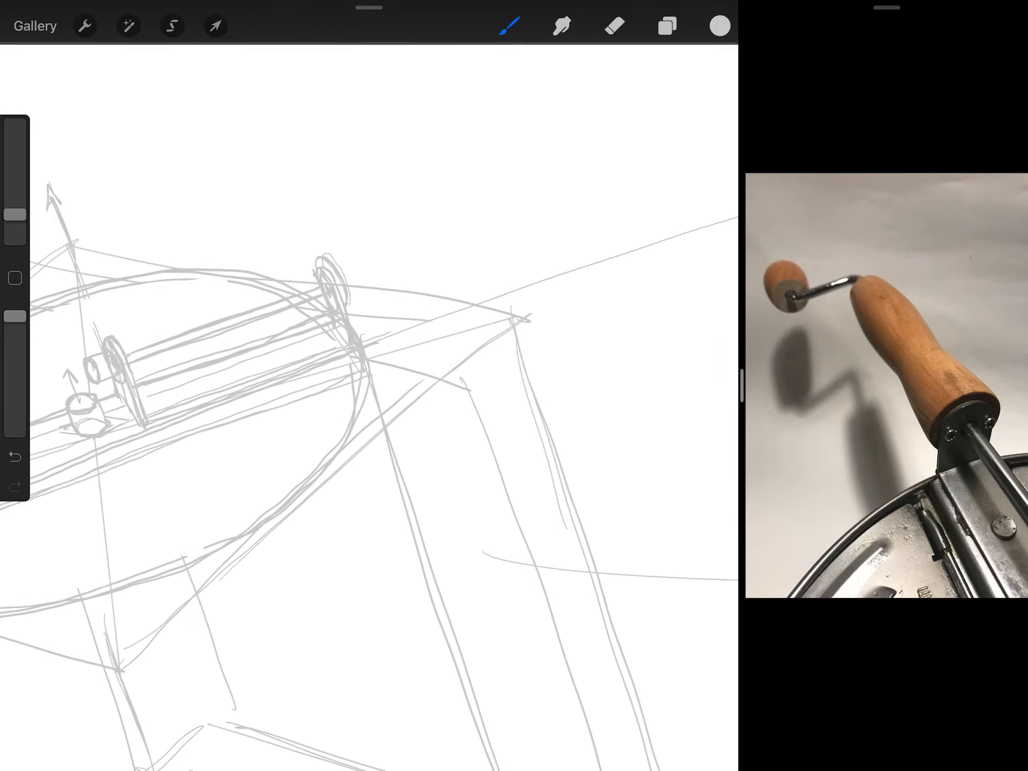
key("ctrl+z")
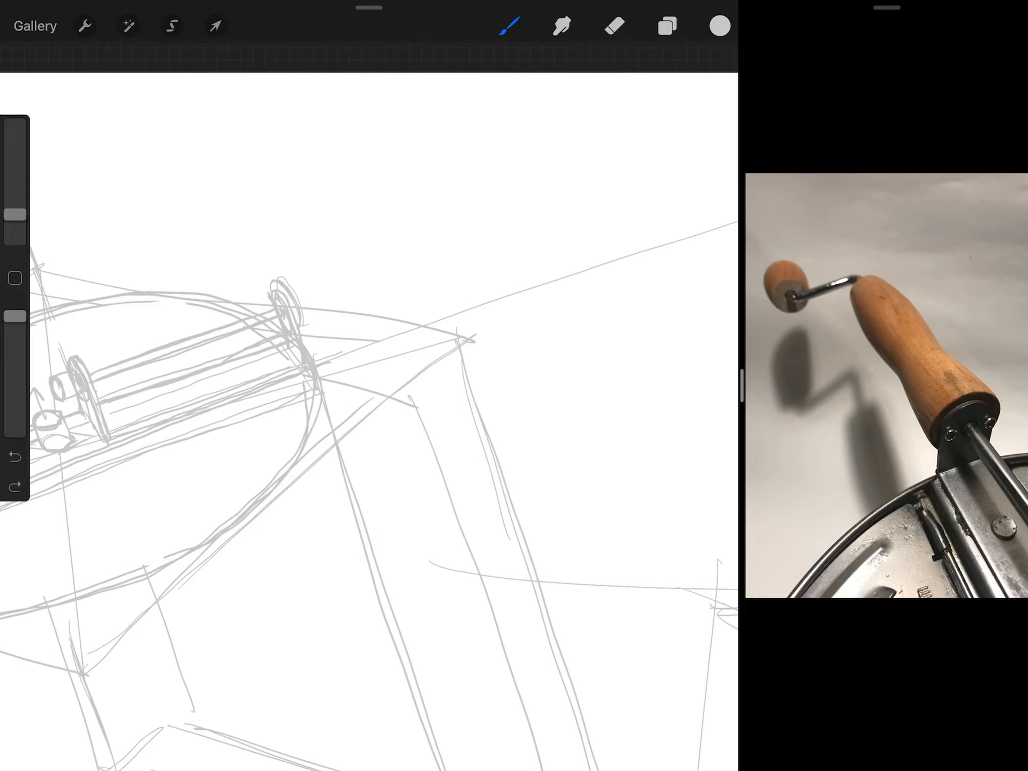
left_click_drag(304, 326, 580, 219)
left_click_drag(286, 277, 526, 184)
left_click_drag(301, 272, 523, 182)
left_click_drag(417, 282, 543, 232)
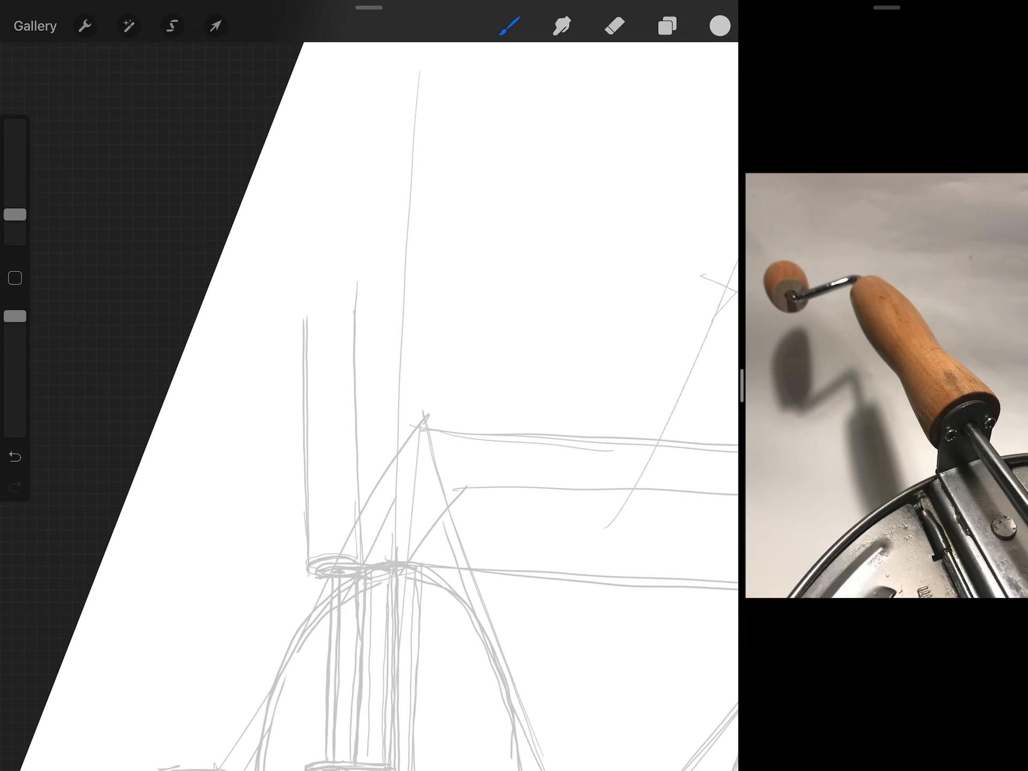
left_click_drag(271, 262, 329, 270)
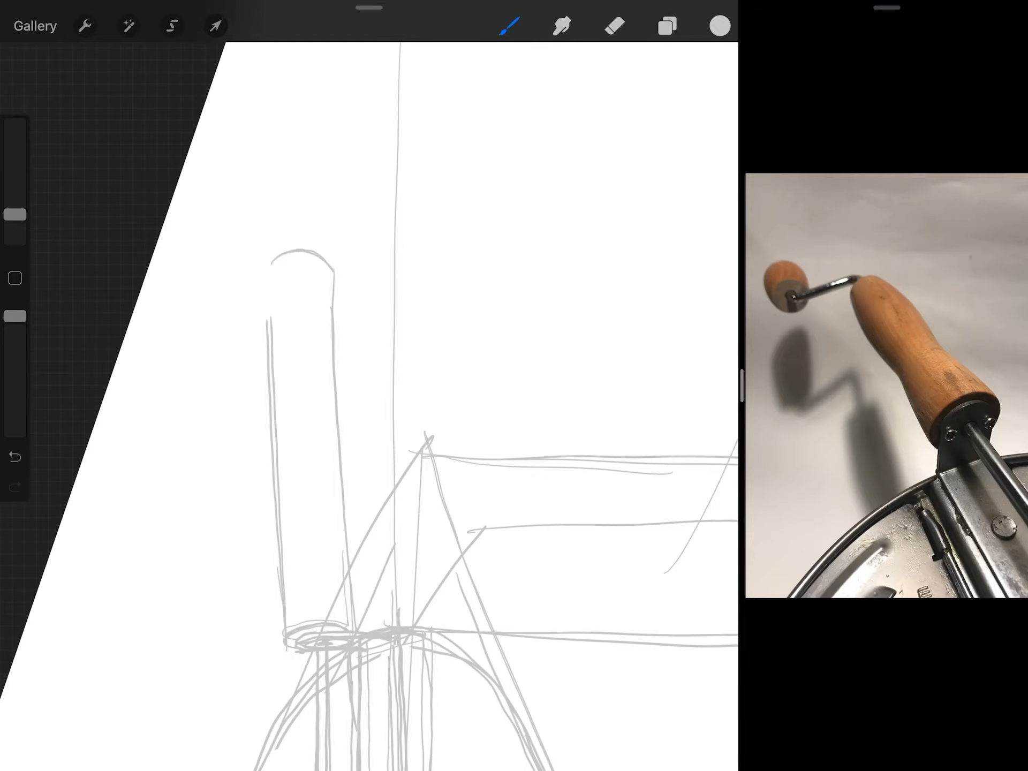
key("ctrl+z")
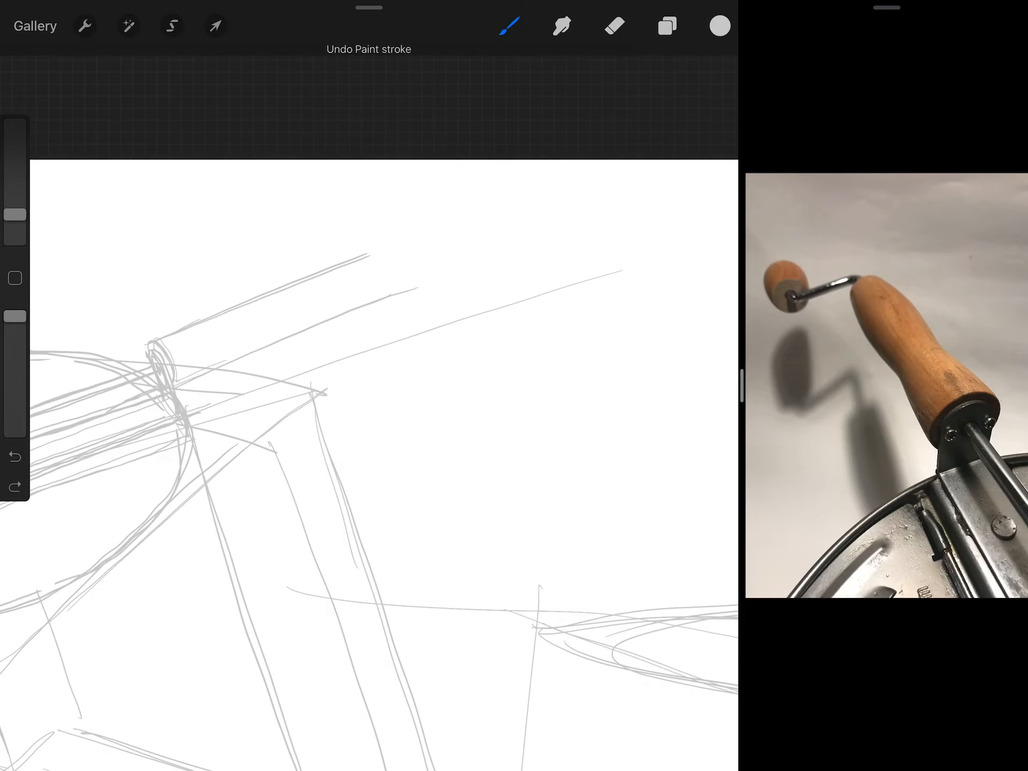
- Cap the handle with an end ellipse, centre line and axle hole, then add a short axle stub and vertical guides
left_click_drag(389, 253, 411, 286)
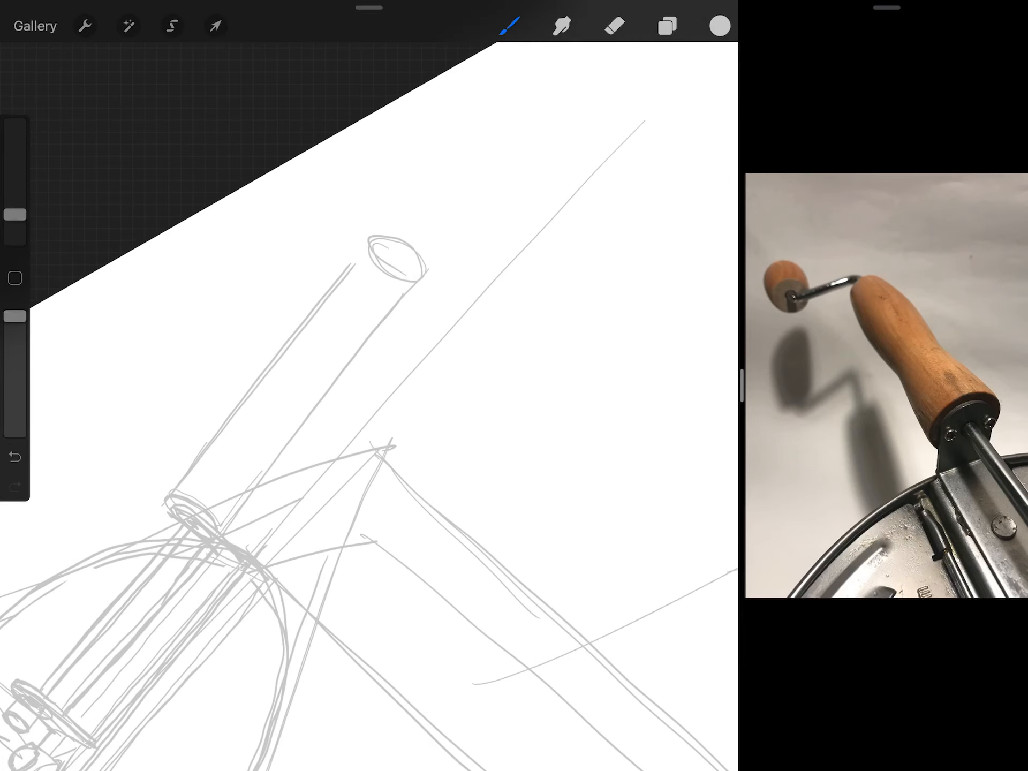
mouse_move(178, 482)
left_mouse_down()
mouse_move(360, 245)
mouse_move(185, 466)
mouse_move(266, 459)
mouse_move(410, 289)
mouse_move(357, 345)
left_mouse_up()
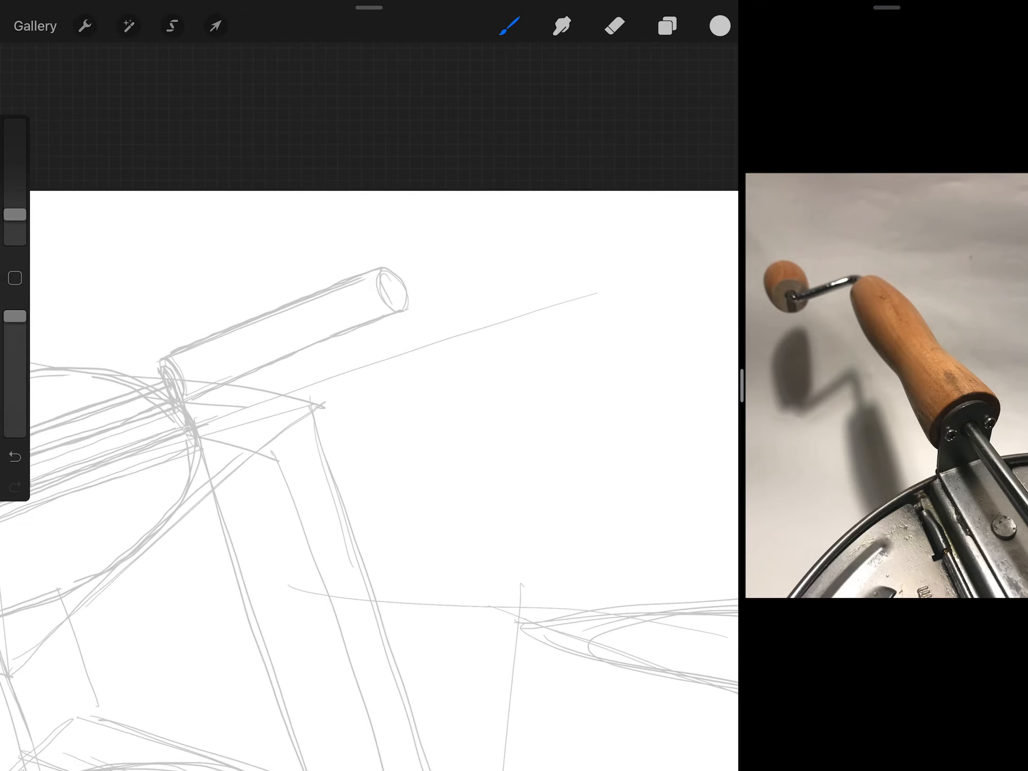
mouse_move(362, 281)
left_mouse_down()
mouse_move(379, 349)
mouse_move(378, 274)
mouse_move(406, 349)
mouse_move(369, 270)
left_mouse_up()
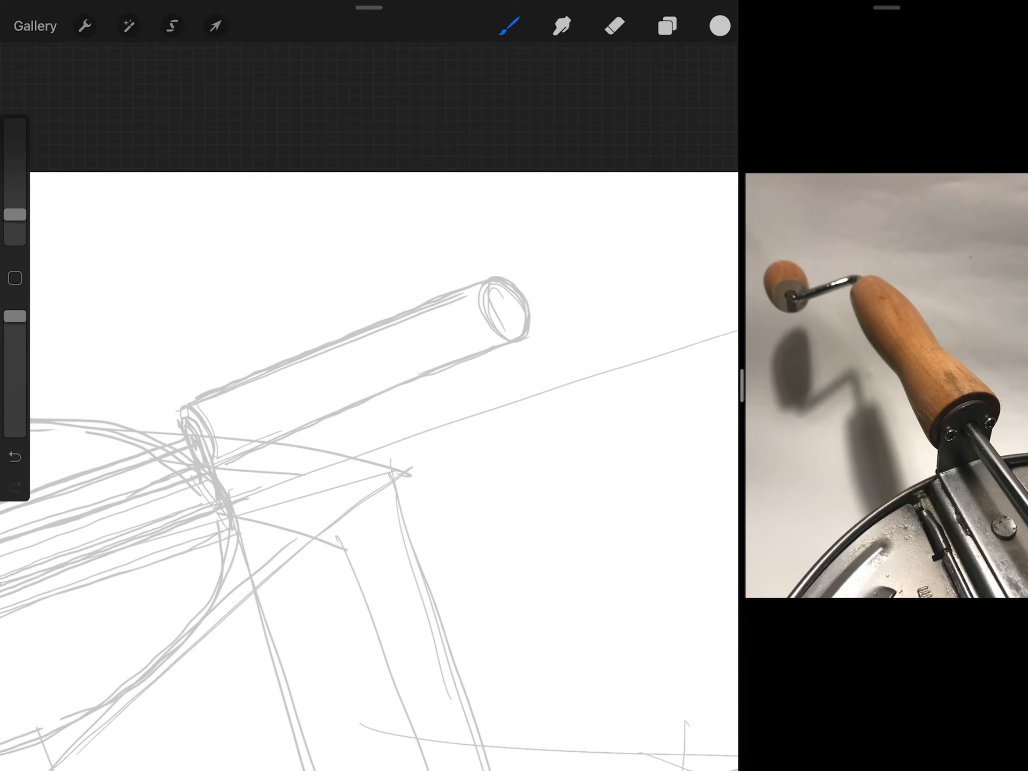
left_click_drag(218, 419, 522, 311)
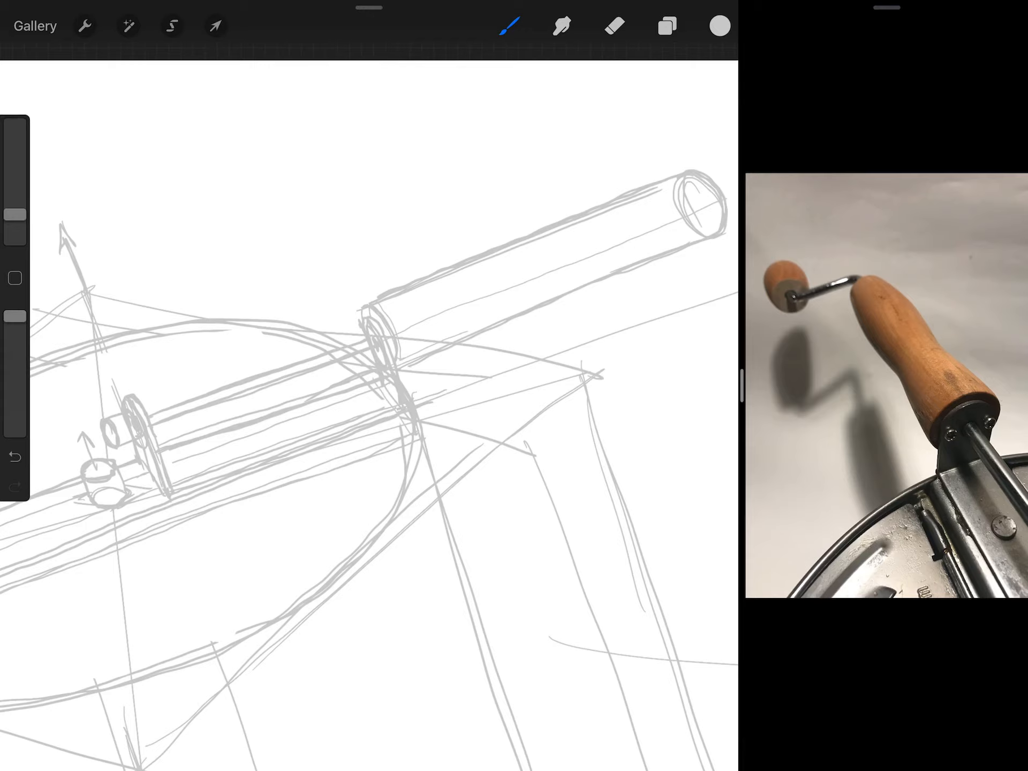
left_click_drag(356, 349, 368, 346)
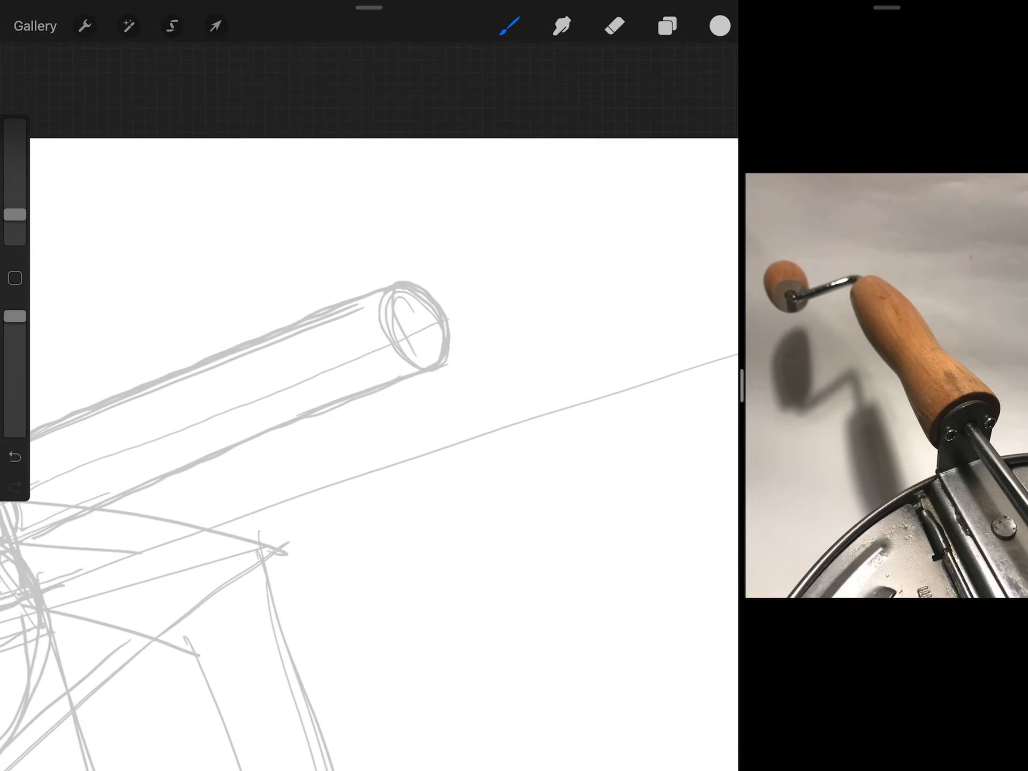
mouse_move(412, 322)
left_mouse_down()
mouse_move(422, 335)
mouse_move(457, 305)
mouse_move(462, 316)
left_mouse_up()
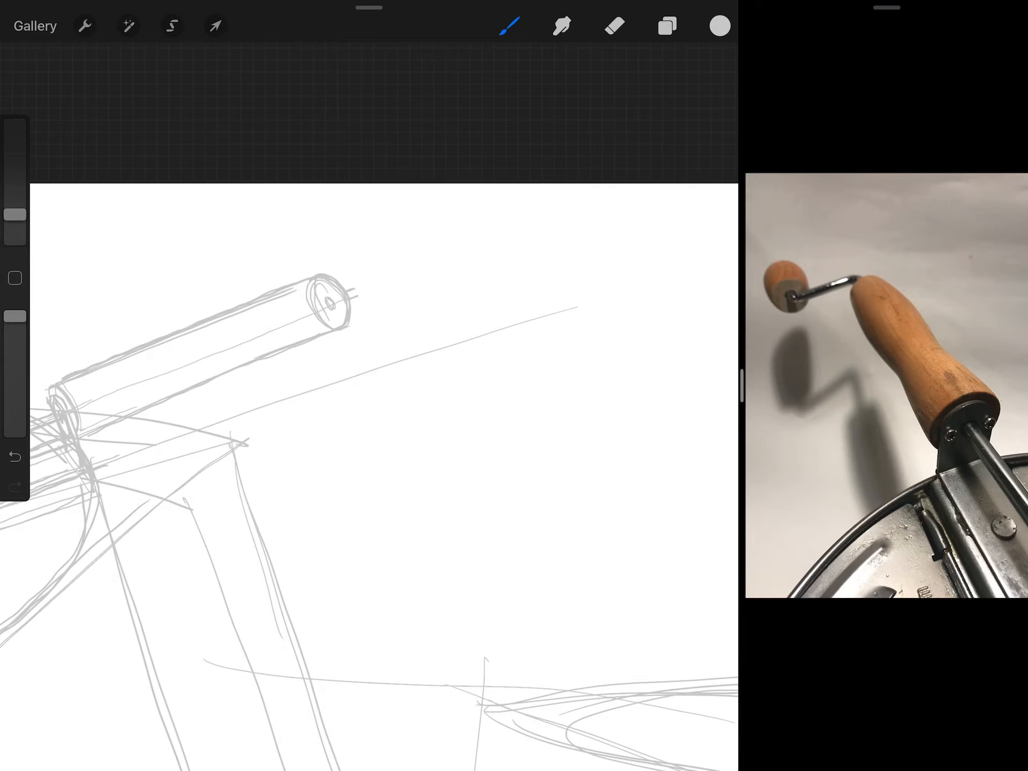
left_click_drag(363, 355, 375, 385)
key("ctrl+z")
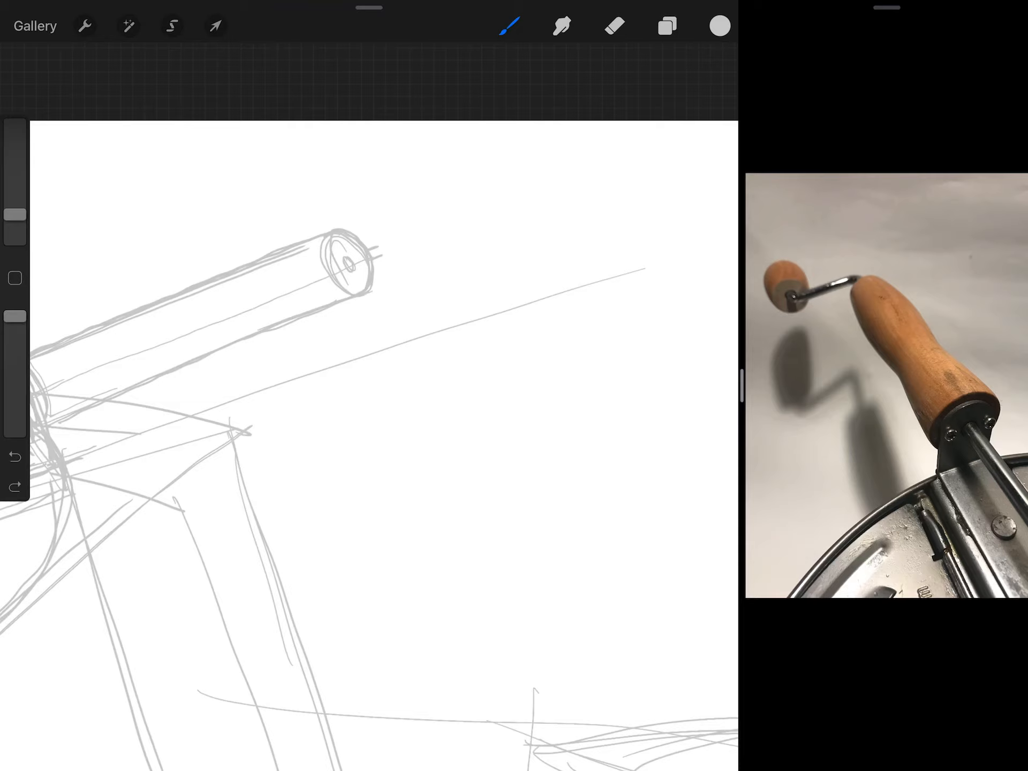
left_click_drag(378, 255, 437, 232)
left_click_drag(397, 185, 402, 310)
left_click_drag(480, 201, 487, 331)
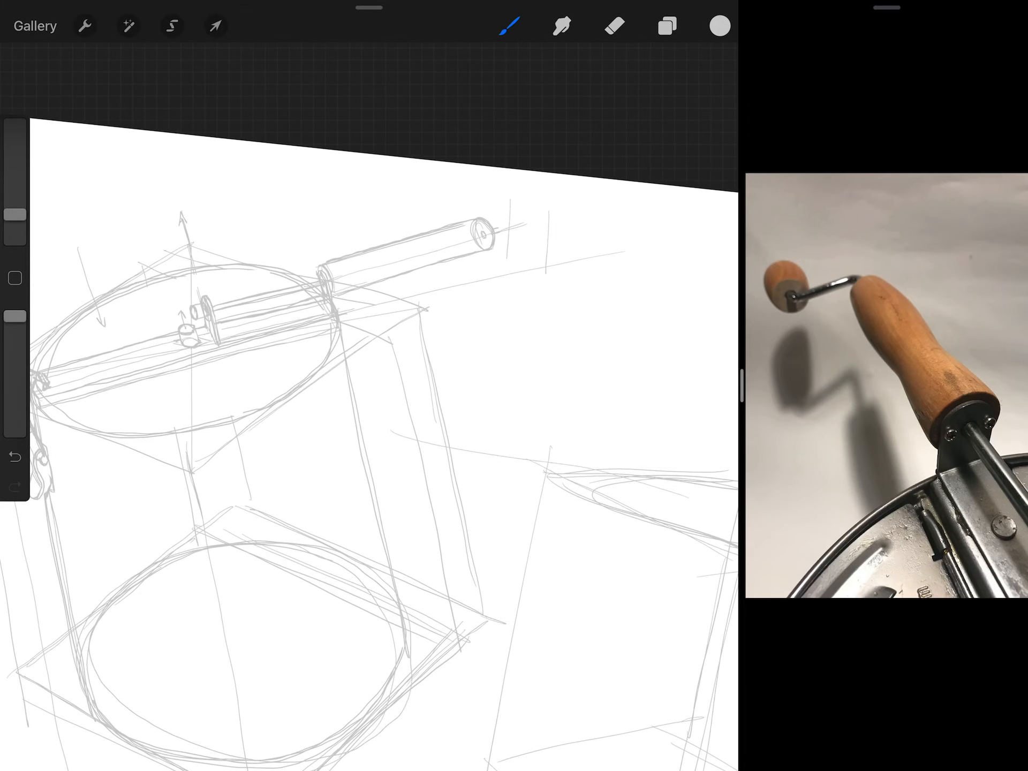
- Draw a guide rectangle past the handle end with a diagonal for the crank arm
left_click_drag(508, 256, 529, 271)
left_click_drag(511, 201, 551, 209)
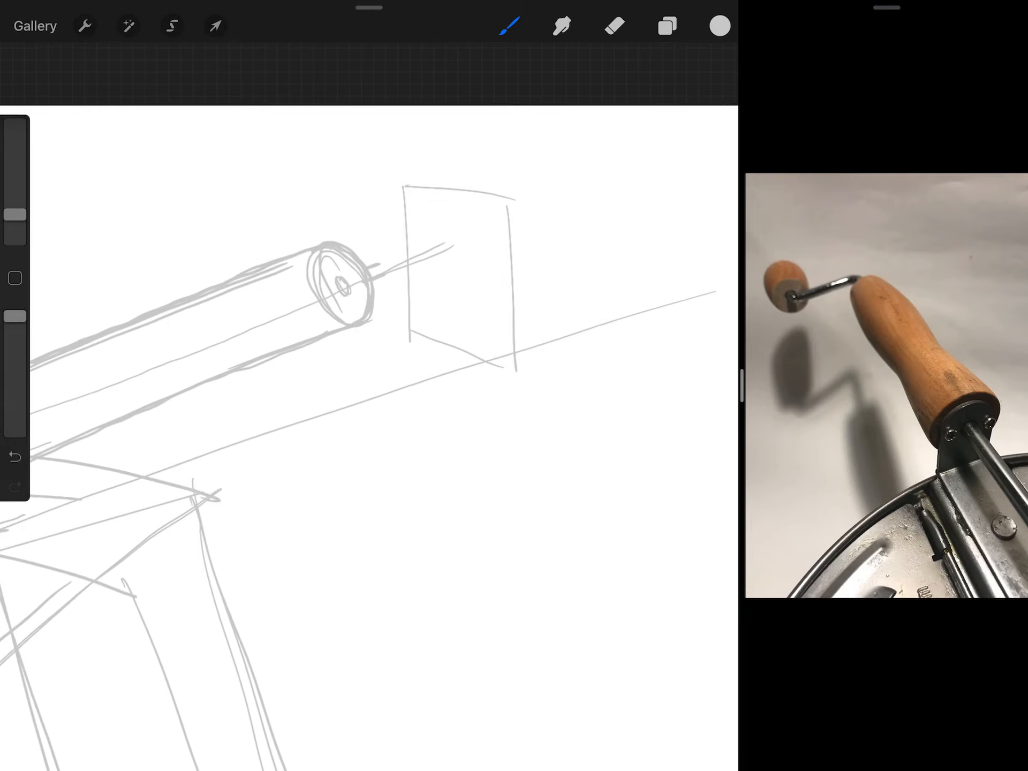
left_click_drag(403, 172, 406, 260)
left_click_drag(403, 186, 515, 198)
left_click_drag(443, 255, 508, 369)
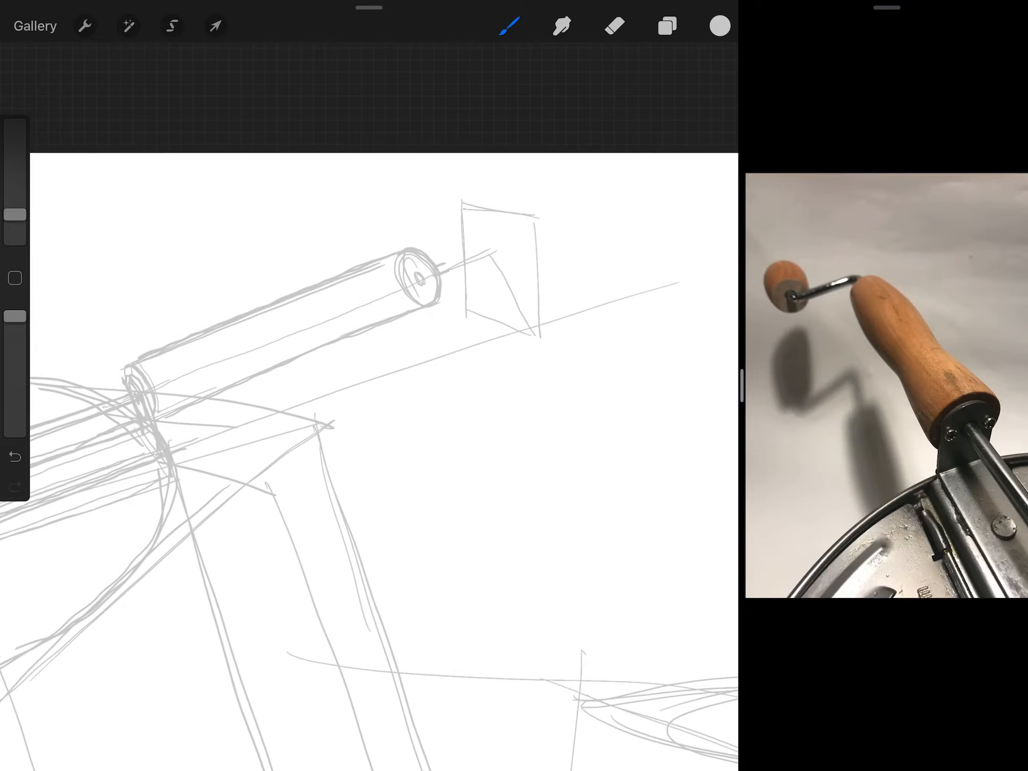
left_click_drag(481, 353, 548, 327)
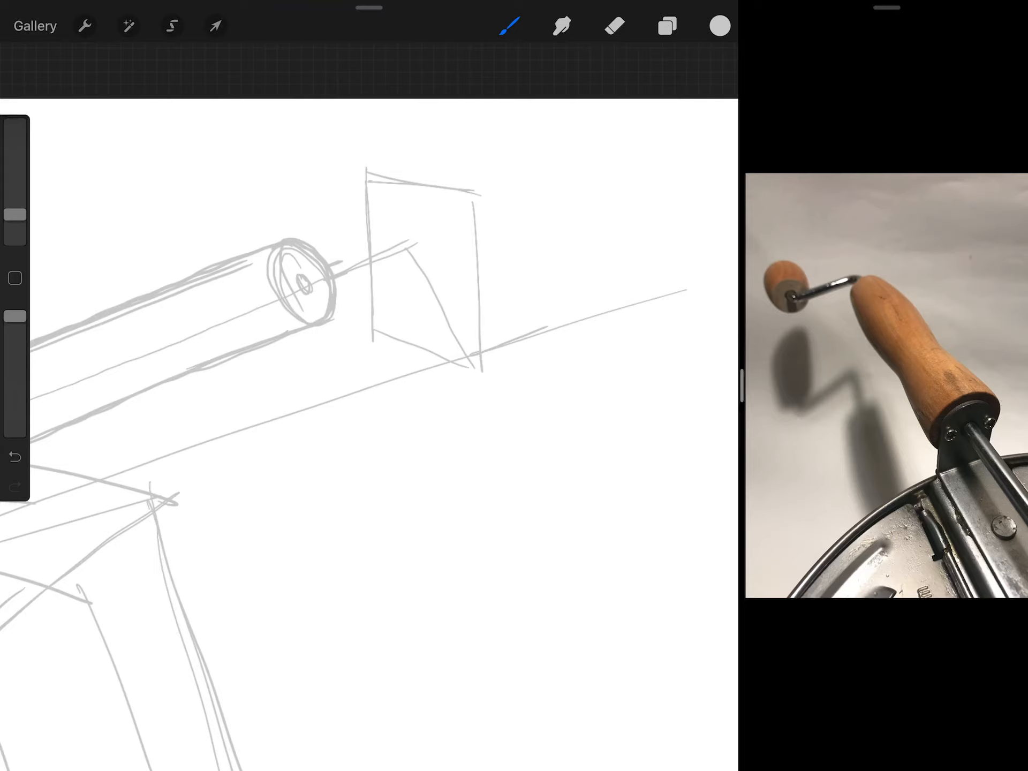
- Sketch the bent crank arm from the axle and a small knob cylinder with an end-cap ellipse
mouse_move(346, 273)
left_mouse_down()
mouse_move(408, 270)
mouse_move(470, 355)
left_mouse_up()
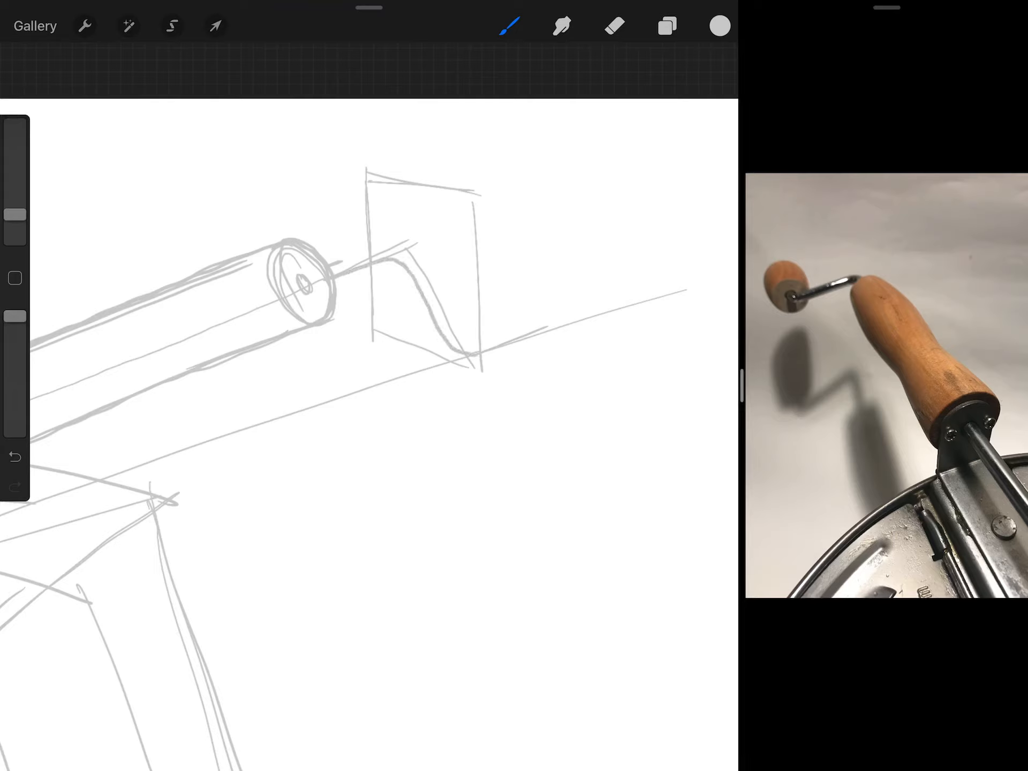
key("ctrl+z")
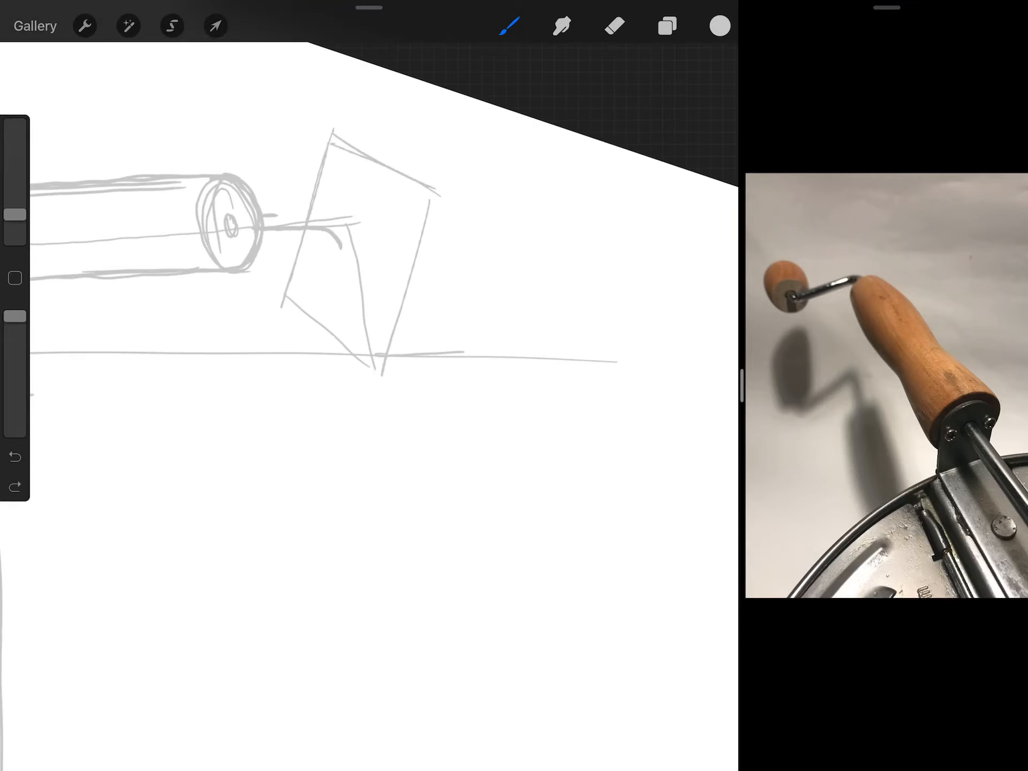
left_click_drag(340, 241, 422, 358)
mouse_move(270, 212)
left_mouse_down()
mouse_move(331, 213)
mouse_move(422, 338)
left_mouse_up()
scroll(370, 322, "down", 5)
scroll(370, 321, "up", 5)
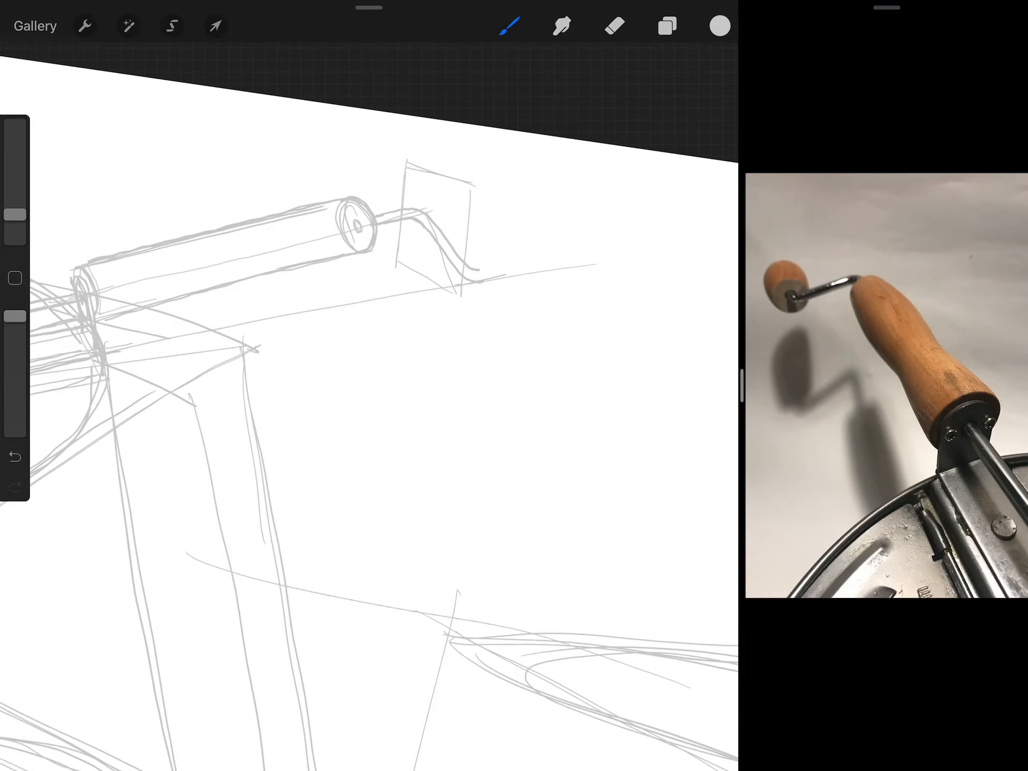
mouse_move(394, 257)
left_mouse_down()
mouse_move(418, 281)
mouse_move(402, 321)
mouse_move(418, 321)
left_mouse_up()
left_click_drag(399, 236, 415, 232)
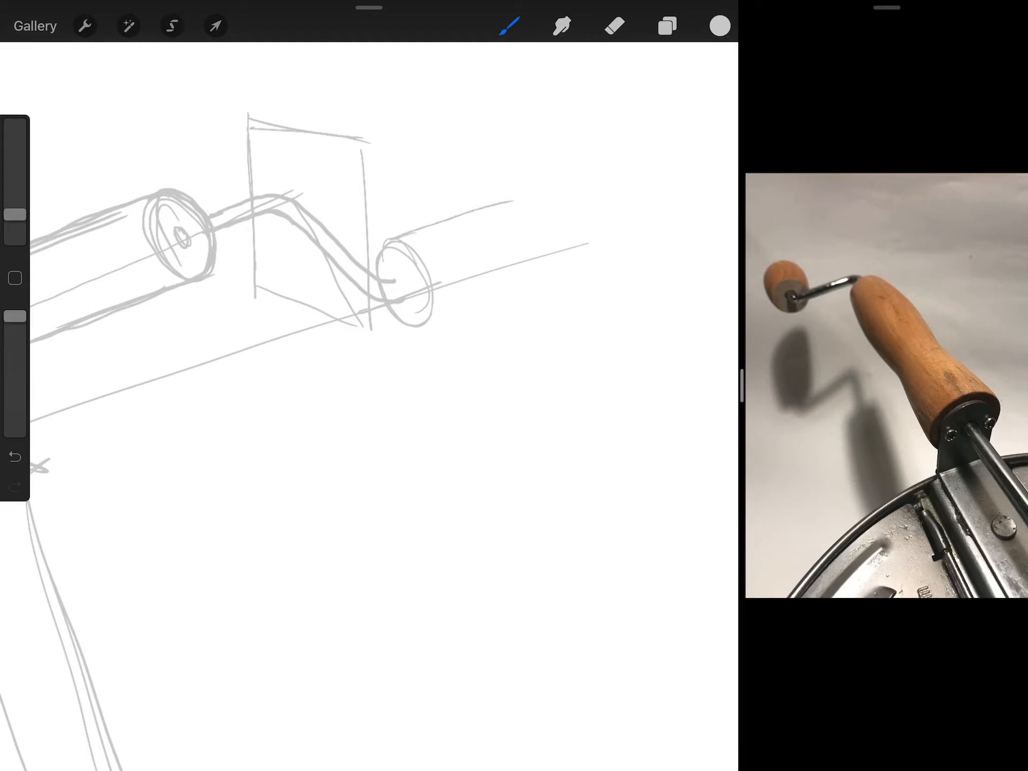
left_click_drag(424, 324, 518, 291)
mouse_move(470, 212)
left_mouse_down()
mouse_move(510, 260)
mouse_move(514, 289)
mouse_move(470, 213)
mouse_move(518, 298)
left_mouse_up()
left_click_drag(401, 238, 454, 221)
scroll(370, 322, "down", 5)
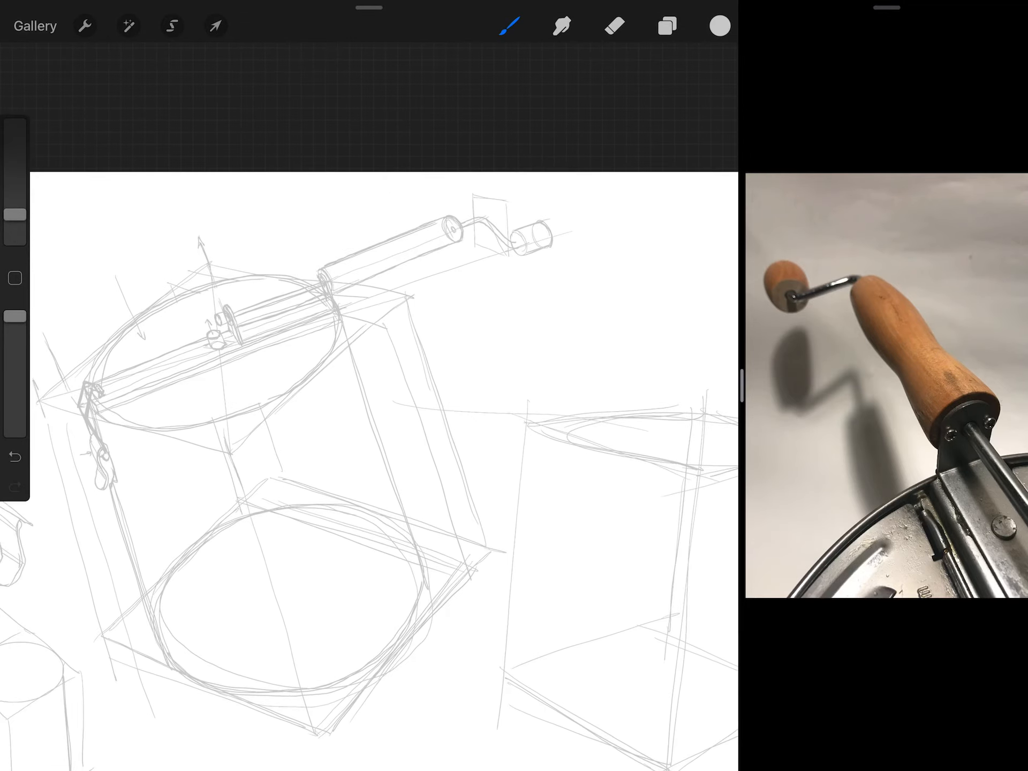
scroll(370, 362, "down", 3)
scroll(370, 362, "up", 2)
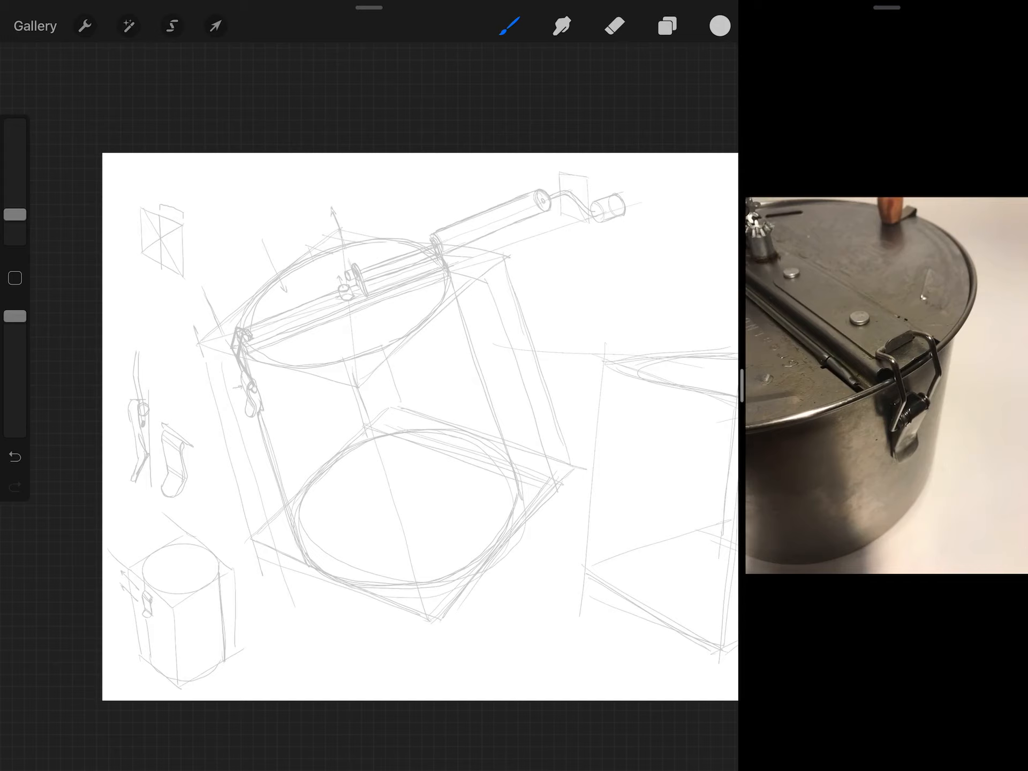
- Bring up a different pot photo in the Photos pane and zoom onto its lid gears
left_click_drag(450, 402, 346, 353)
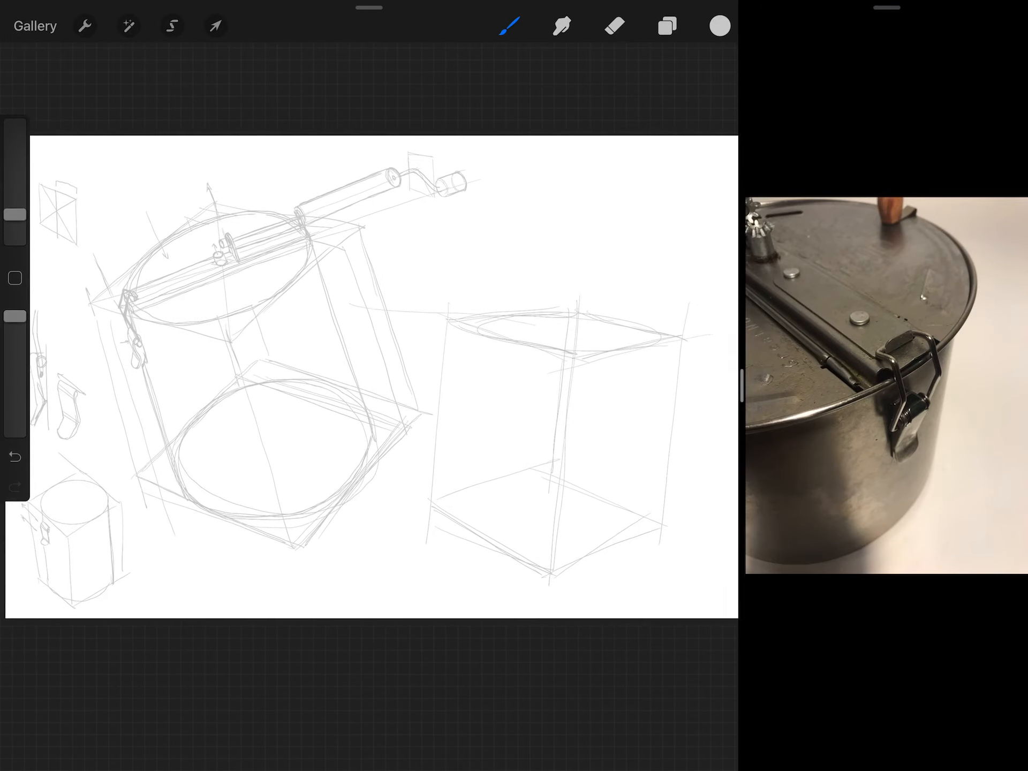
left_click(760, 33)
left_click(820, 369)
mouse_move(964, 386)
left_mouse_down()
mouse_move(803, 385)
mouse_move(964, 386)
left_mouse_up()
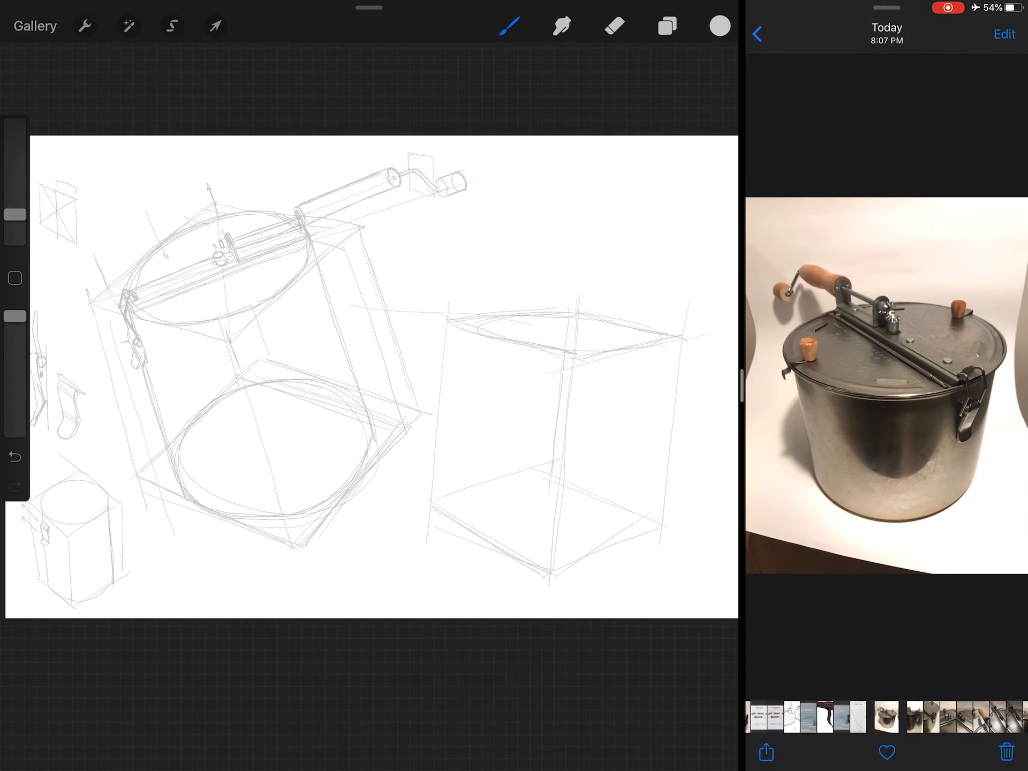
left_click_drag(884, 321, 884, 242)
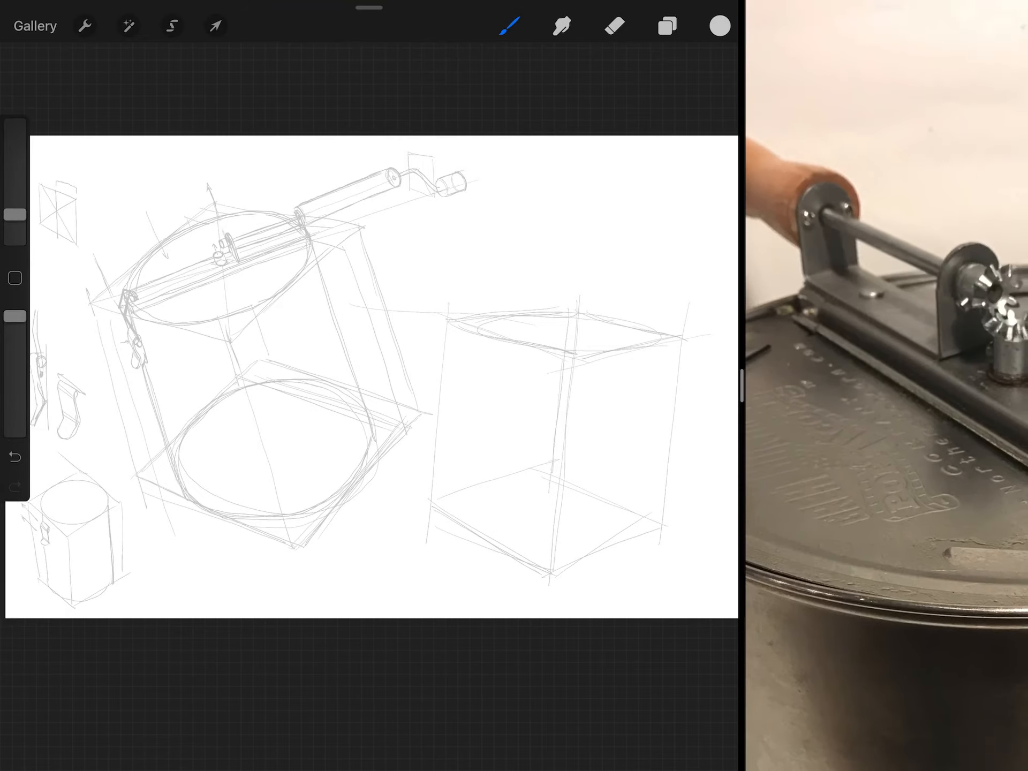
scroll(282, 241, "up", 5)
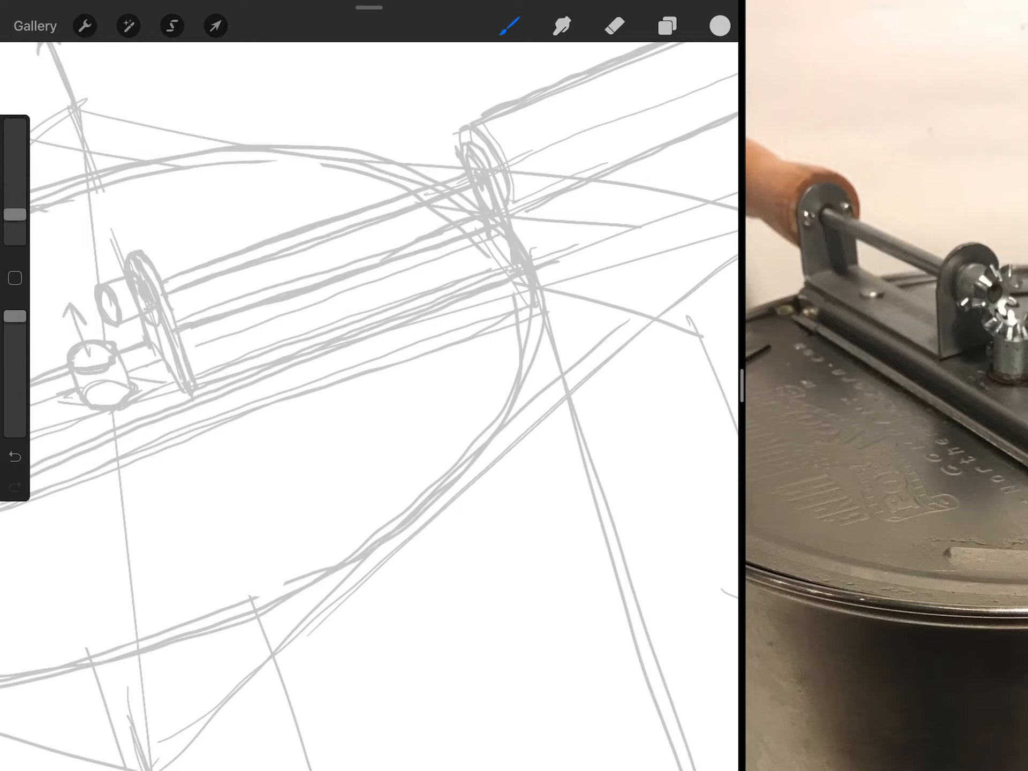
- Draw a small rivet circle on the axle cylinder between the upright plates
left_click_drag(398, 282, 418, 273)
scroll(362, 322, "down", 5)
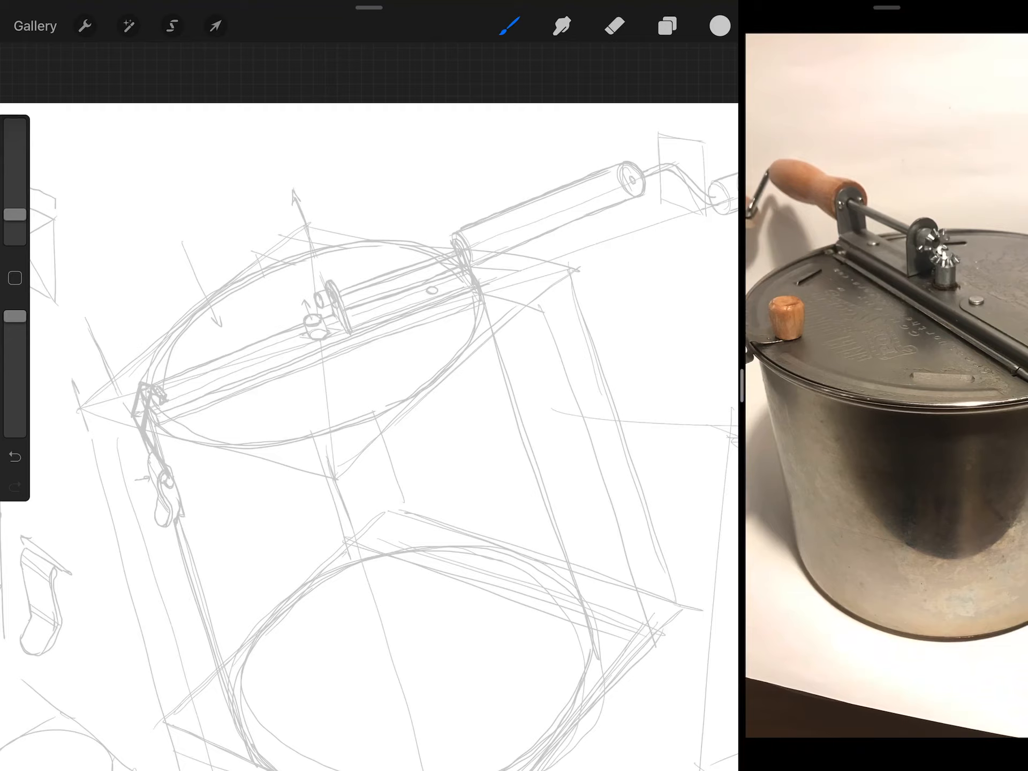
scroll(885, 386, "down", 3)
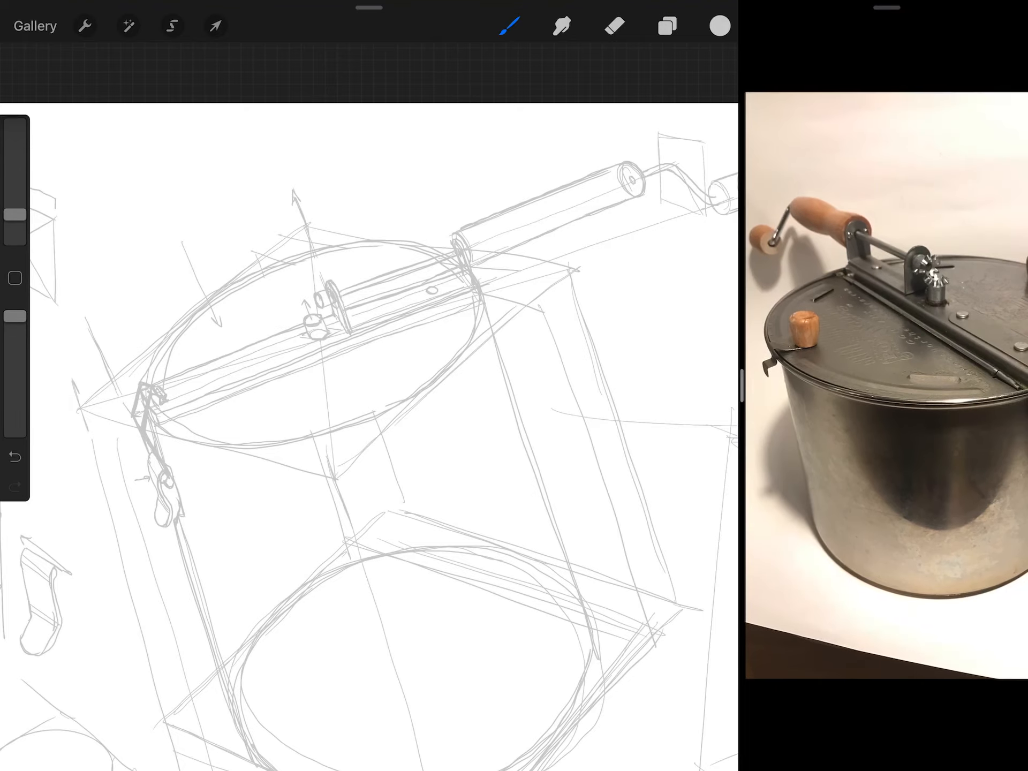
scroll(370, 402, "up", 3)
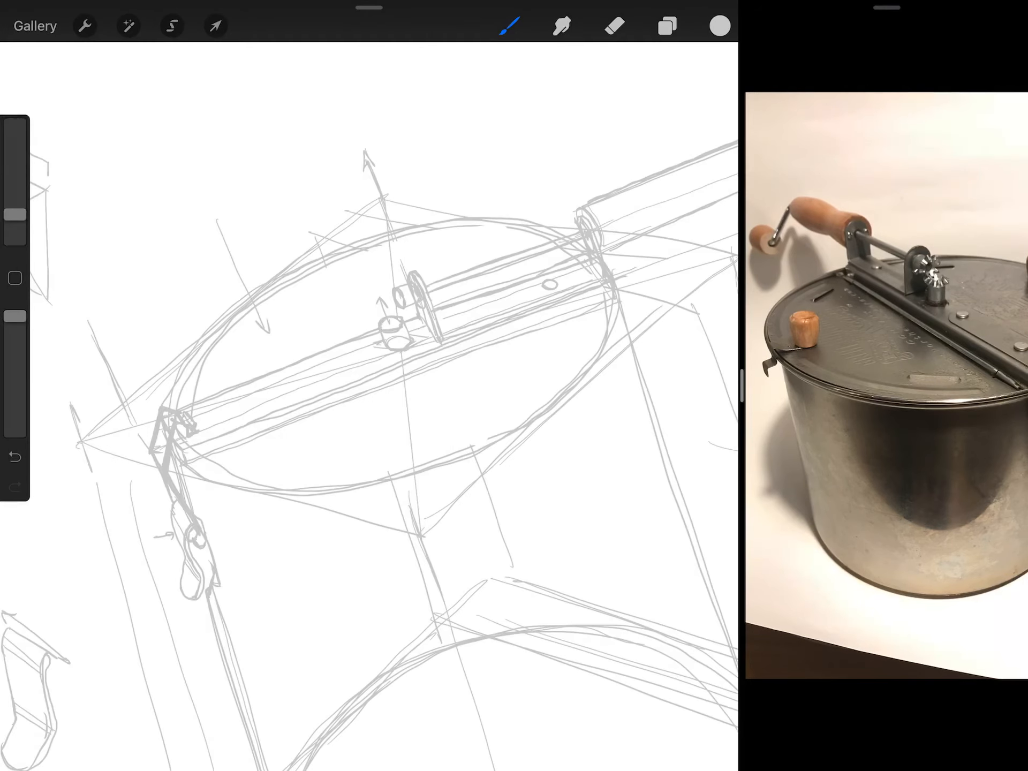
scroll(884, 362, "up", 3)
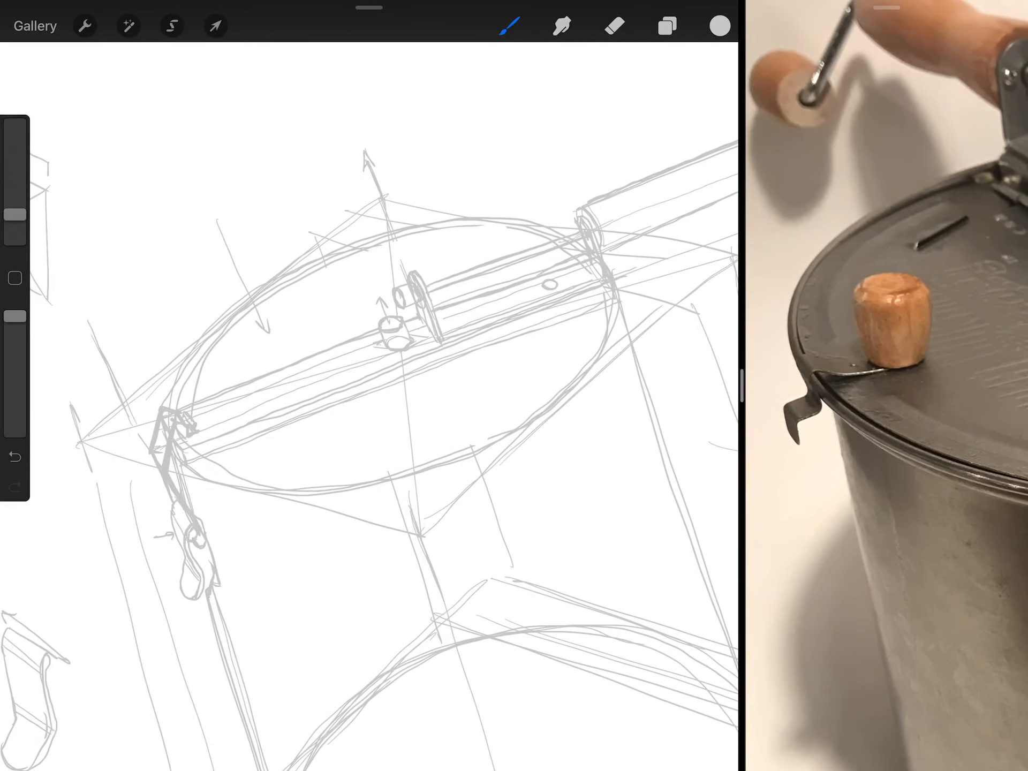
scroll(884, 362, "down", 3)
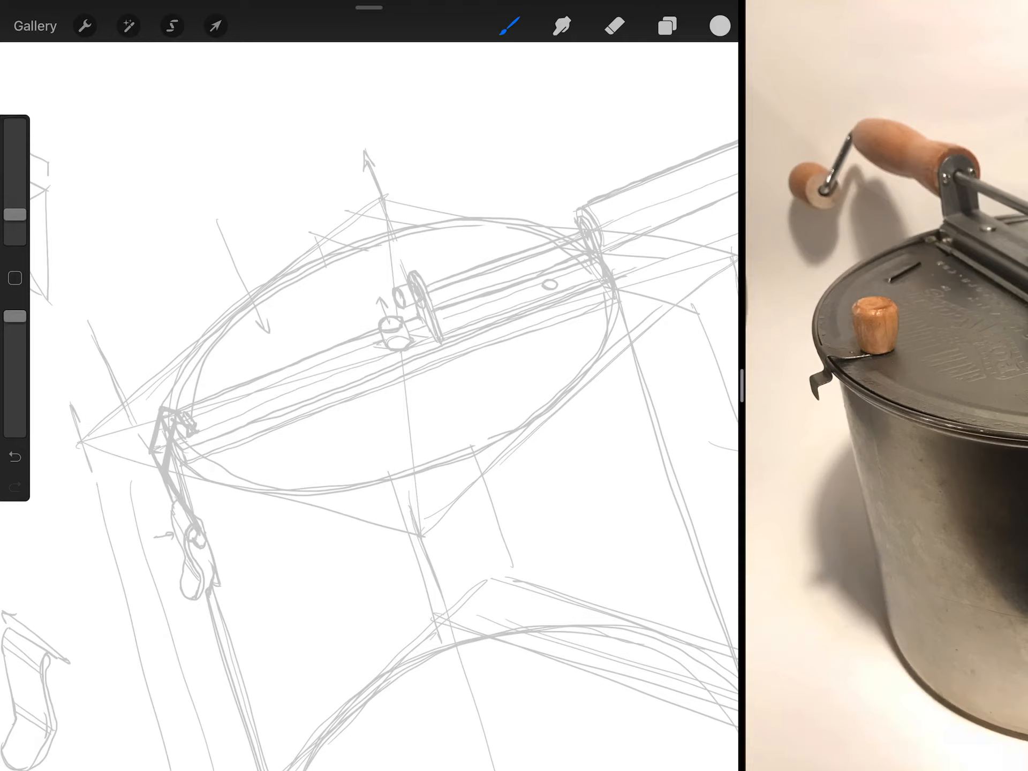
scroll(371, 401, "down", 3)
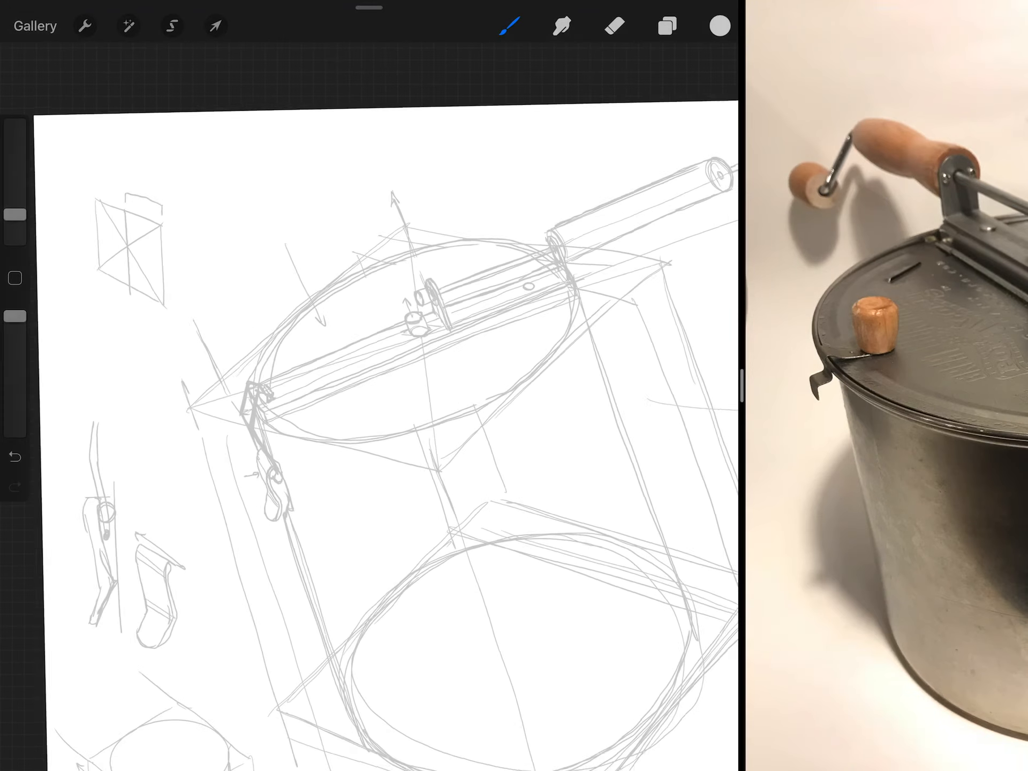
scroll(370, 402, "up", 3)
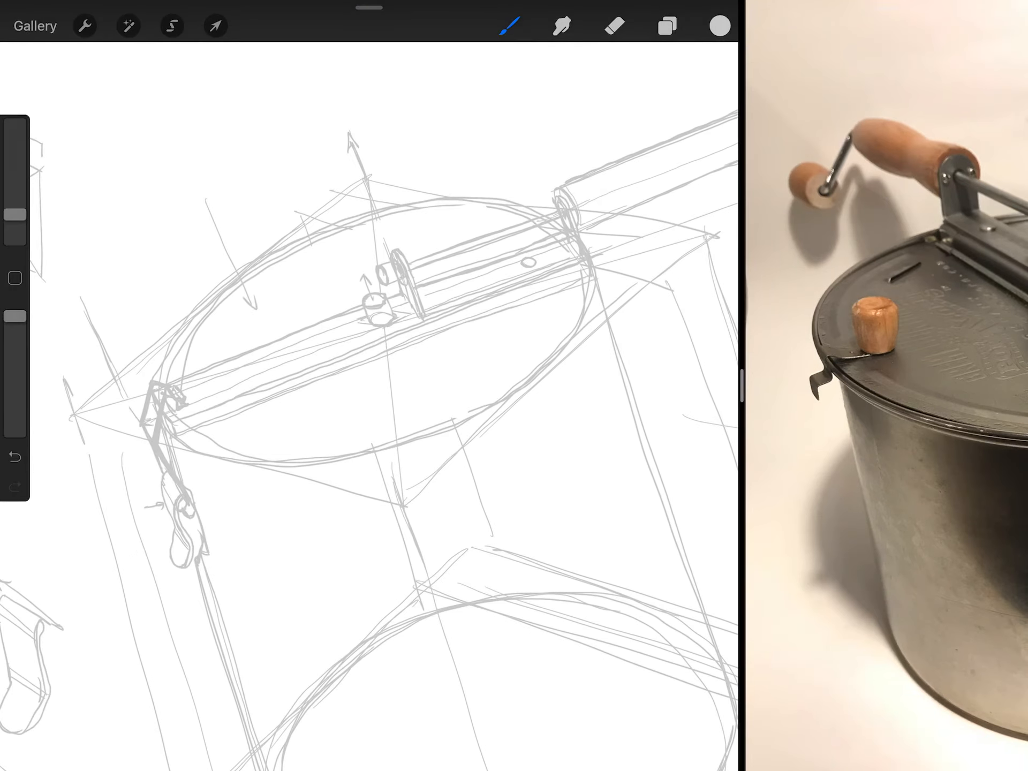
scroll(884, 361, "down", 3)
scroll(883, 362, "up", 2)
- Sketch a stroke beside the lid hinge, undo a hooked one, and add a diagonal guide below the axle
left_click(884, 361)
scroll(885, 362, "left", 3)
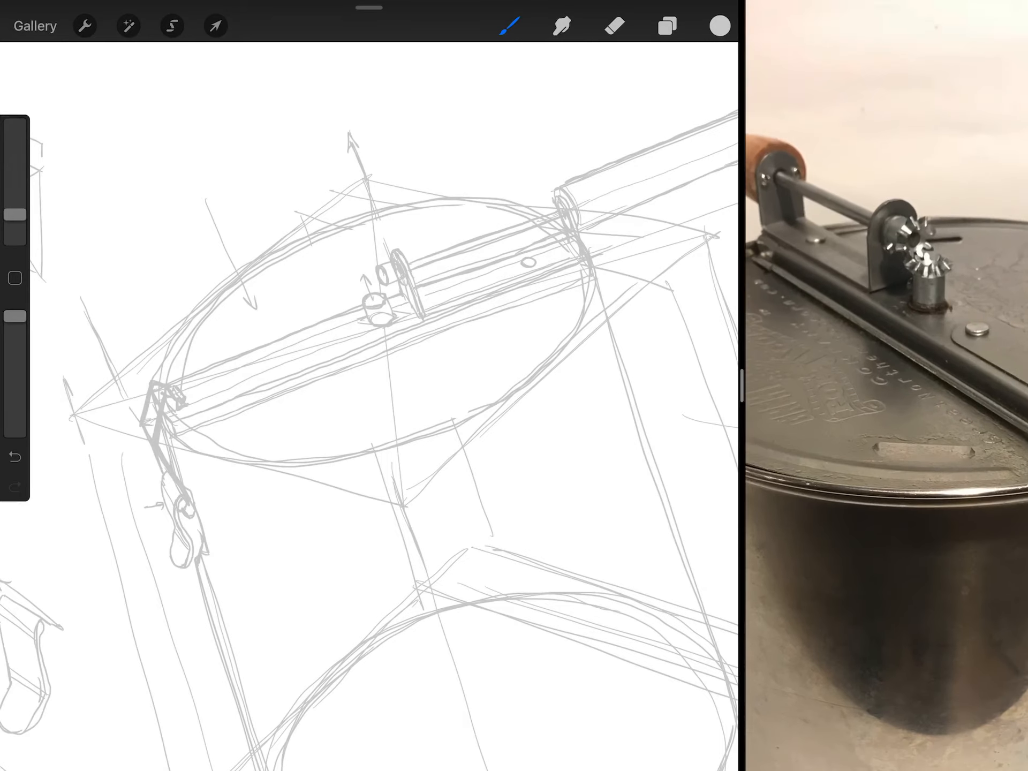
scroll(884, 362, "down", 3)
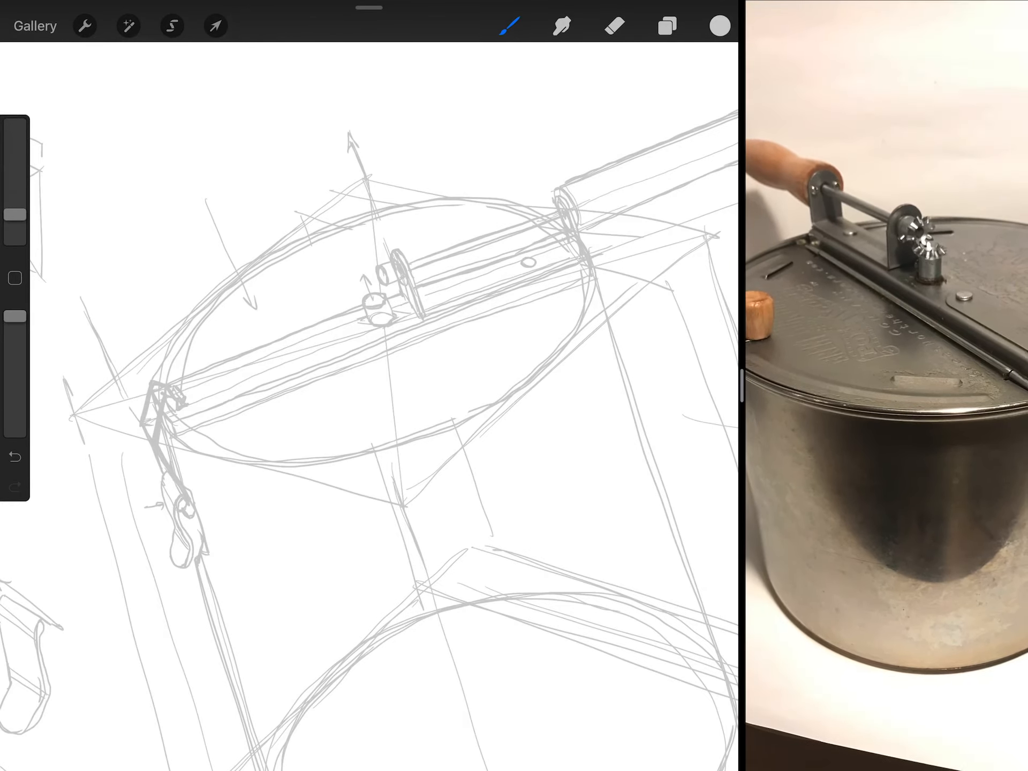
scroll(884, 362, "down", 2)
scroll(370, 402, "down", 3)
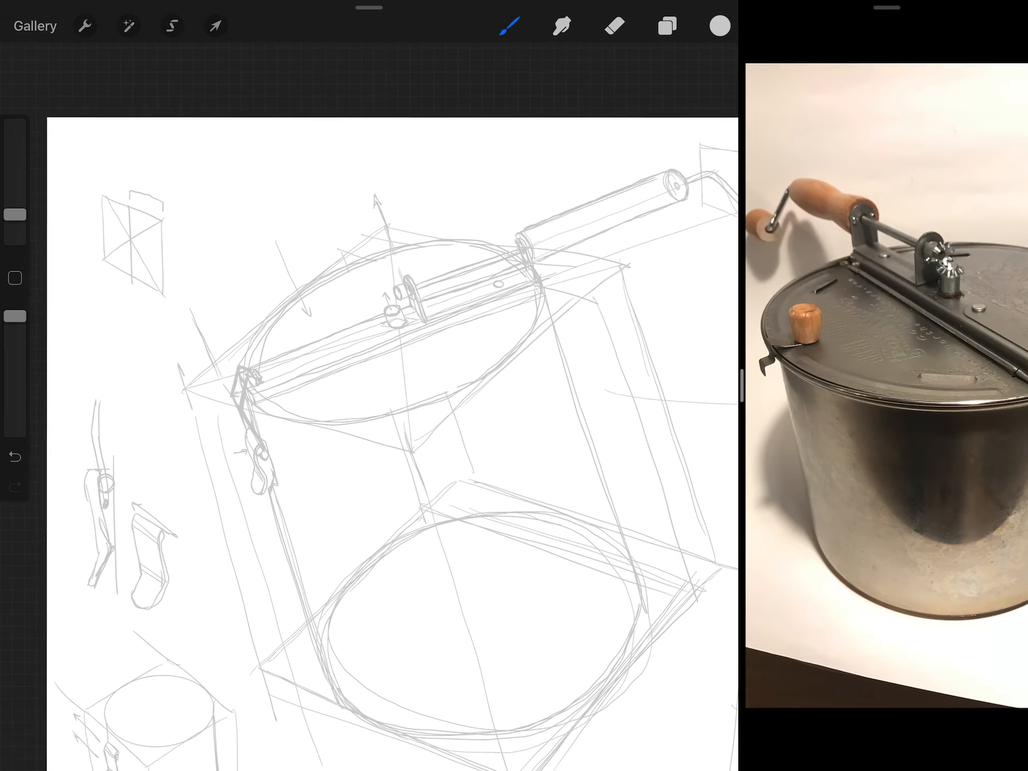
scroll(370, 403, "up", 2)
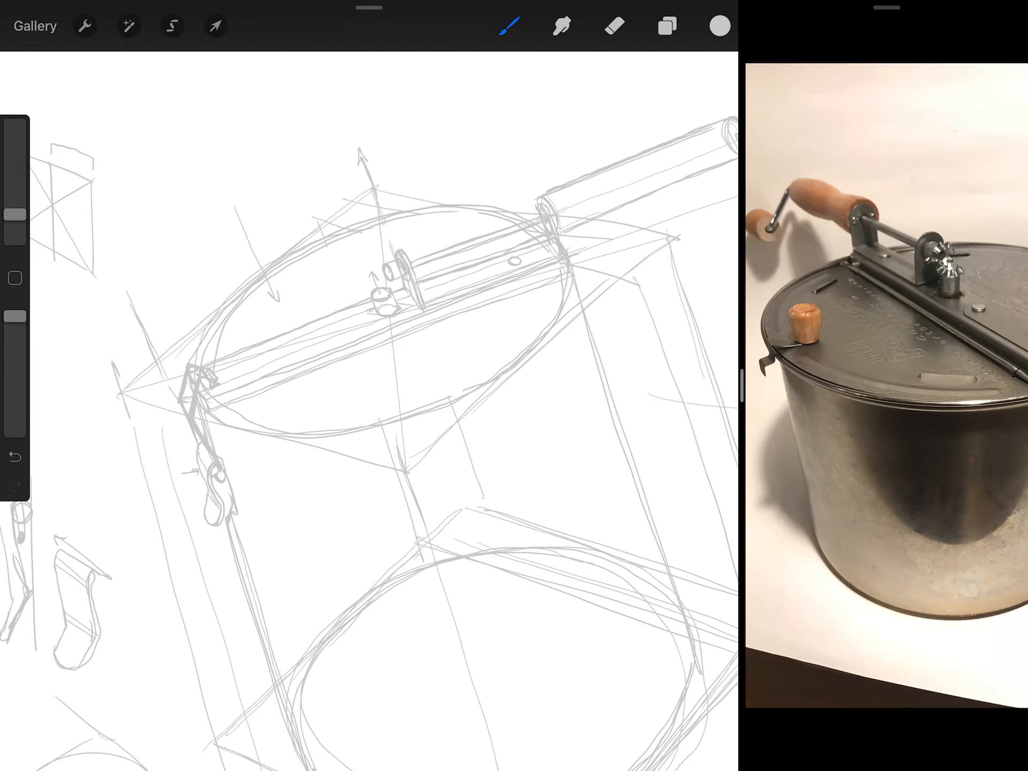
mouse_move(146, 271)
left_mouse_down()
mouse_move(143, 316)
mouse_move(153, 318)
mouse_move(161, 374)
left_mouse_up()
key("ctrl+z")
scroll(371, 402, "up", 2)
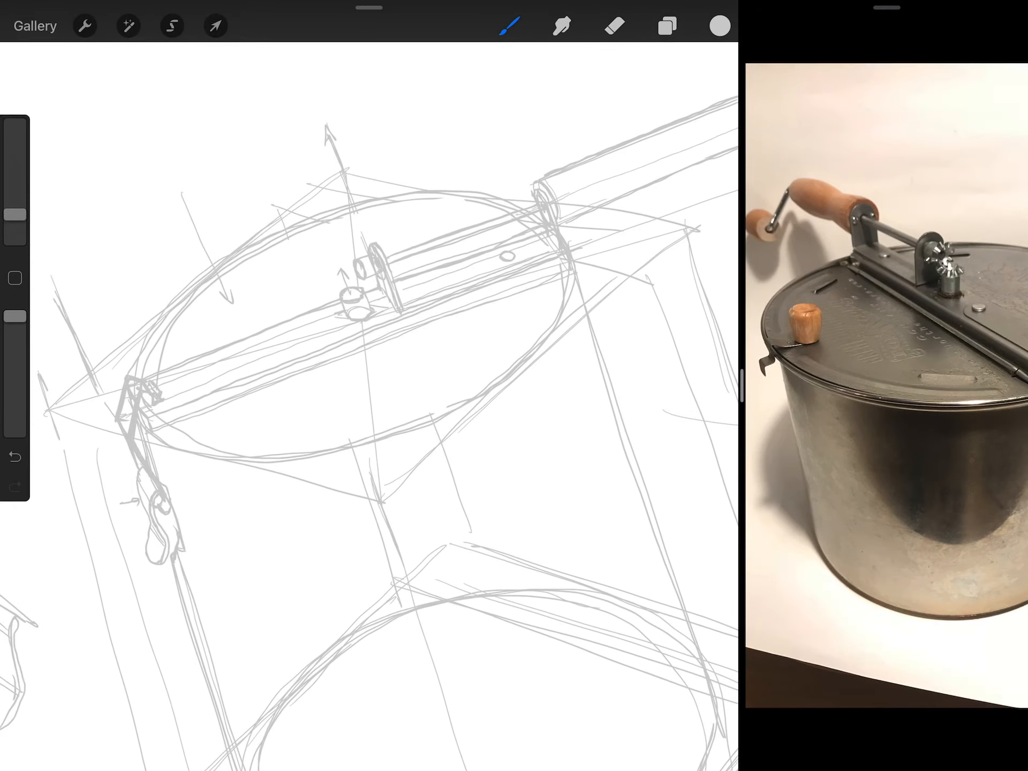
left_click_drag(317, 224, 344, 287)
scroll(369, 402, "down", 5)
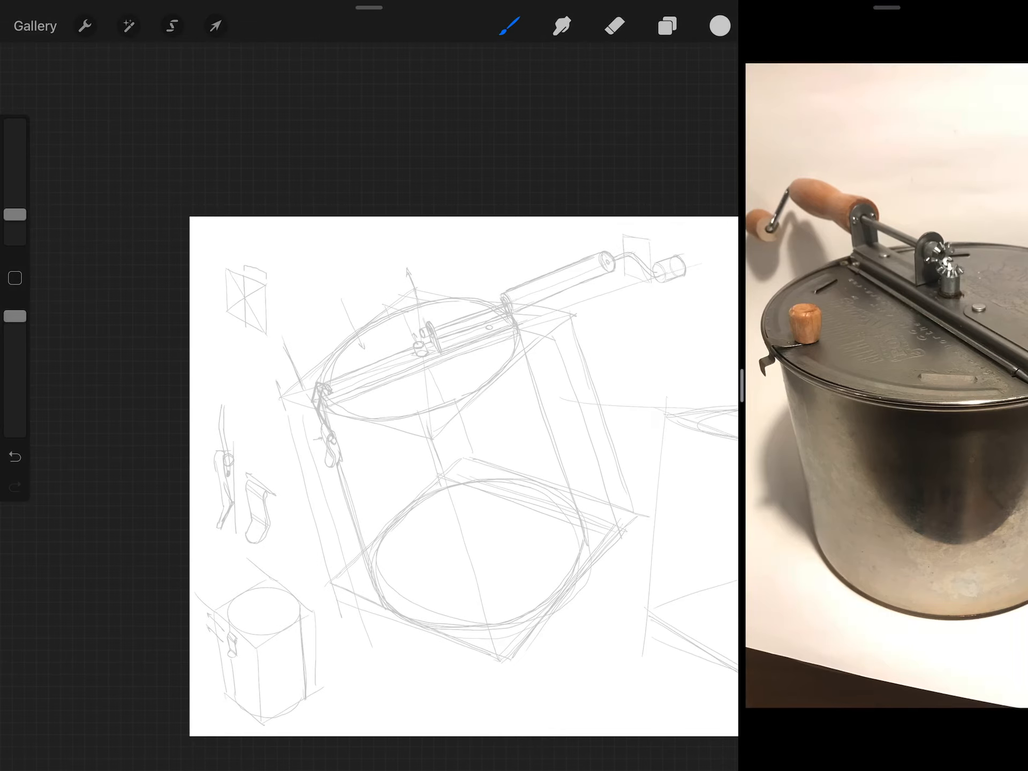
scroll(370, 402, "up", 3)
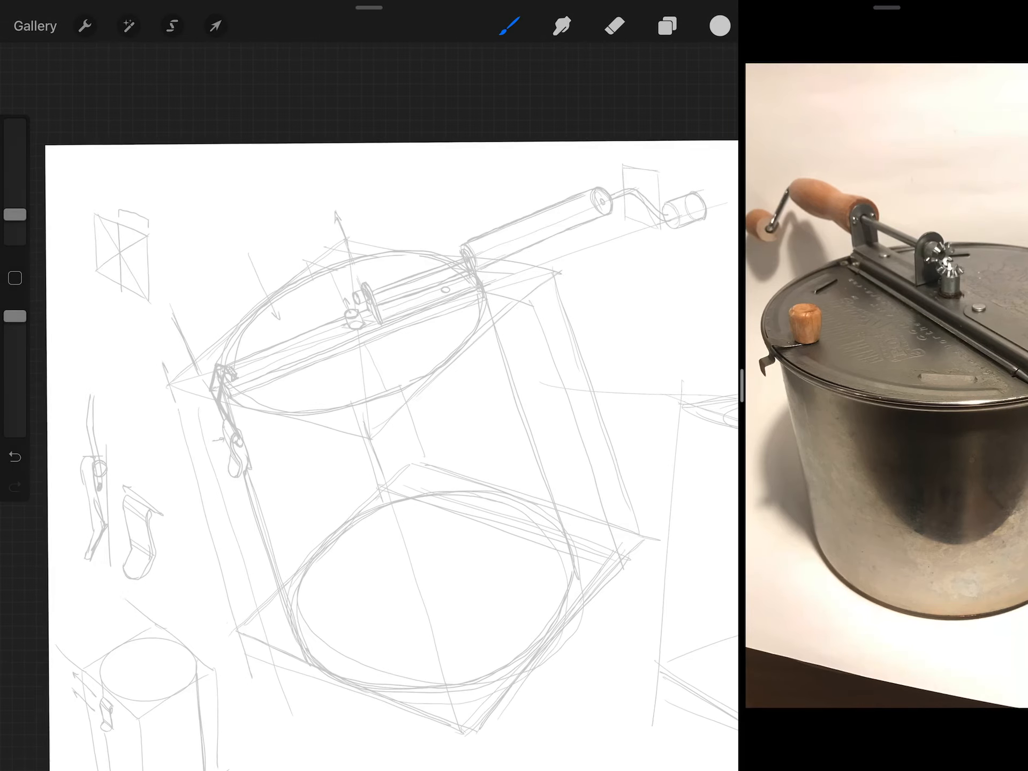
scroll(370, 321, "up", 5)
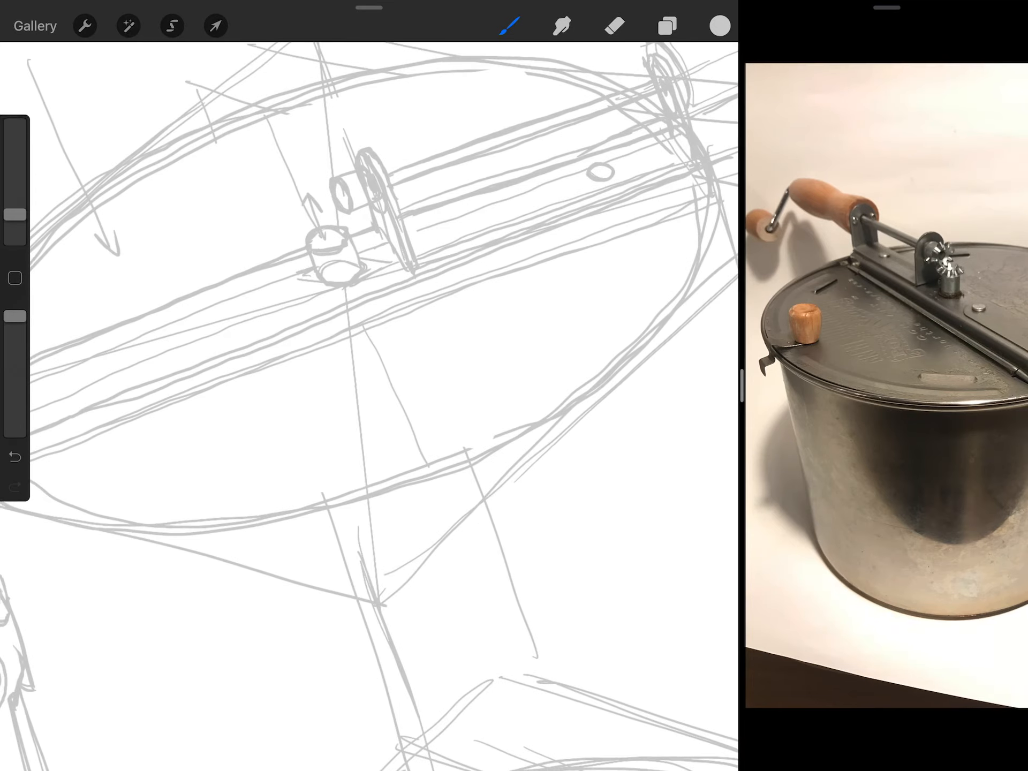
- Sketch a small box under the lid with a cylinder above it, then undo the cylinder
left_click_drag(379, 422, 398, 468)
left_click_drag(427, 403, 446, 450)
left_click_drag(378, 420, 425, 406)
mouse_move(392, 467)
left_mouse_down()
mouse_move(442, 450)
mouse_move(418, 446)
mouse_move(434, 452)
left_mouse_up()
scroll(369, 321, "down", 1)
mouse_move(405, 389)
left_mouse_down()
mouse_move(462, 386)
mouse_move(405, 378)
mouse_move(416, 447)
left_mouse_up()
left_click_drag(460, 395, 459, 438)
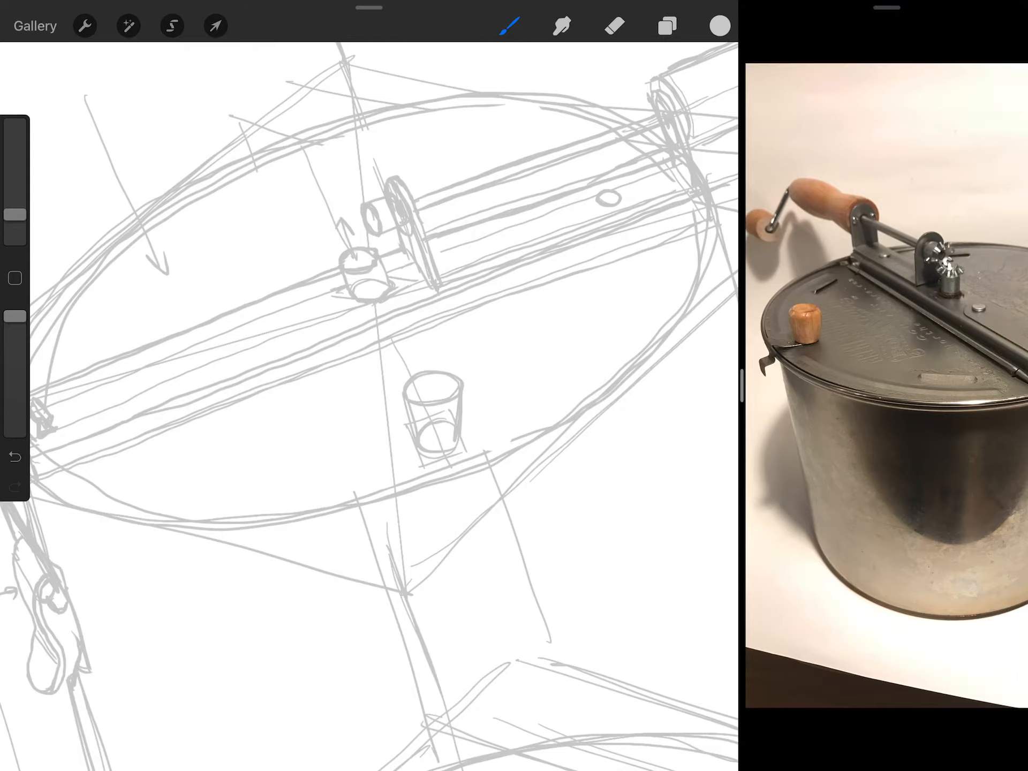
scroll(370, 402, "down", 5)
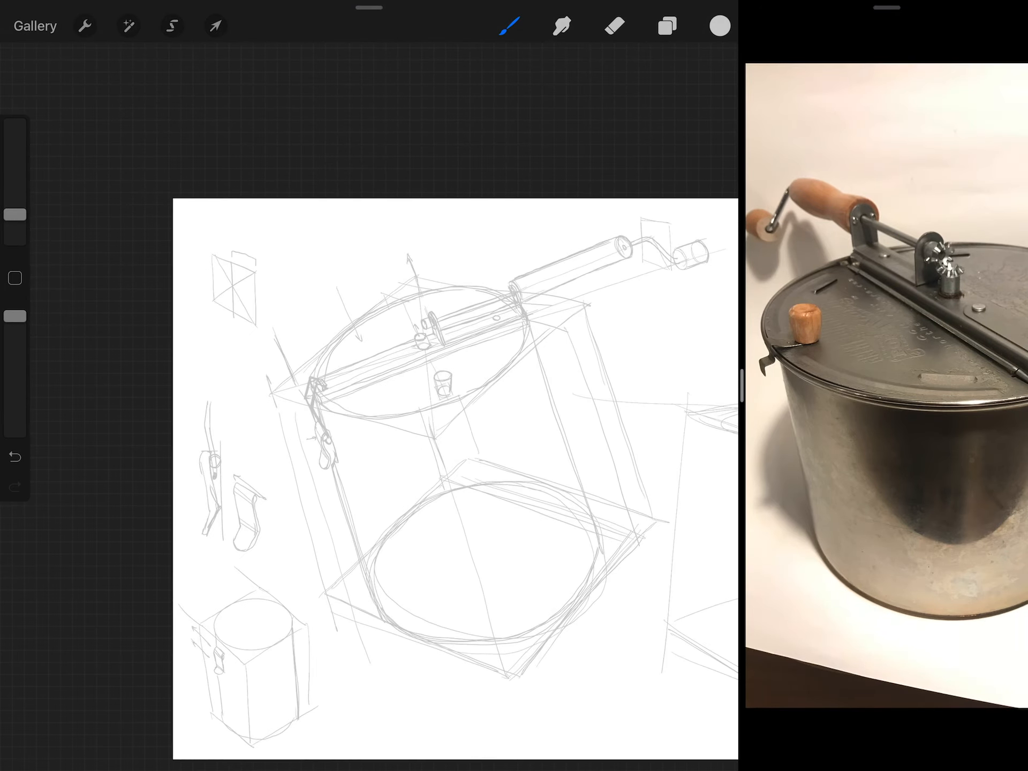
scroll(370, 402, "up", 4)
key("ctrl+z")
key("ctrl+z")
scroll(371, 402, "up", 4)
scroll(370, 322, "up", 4)
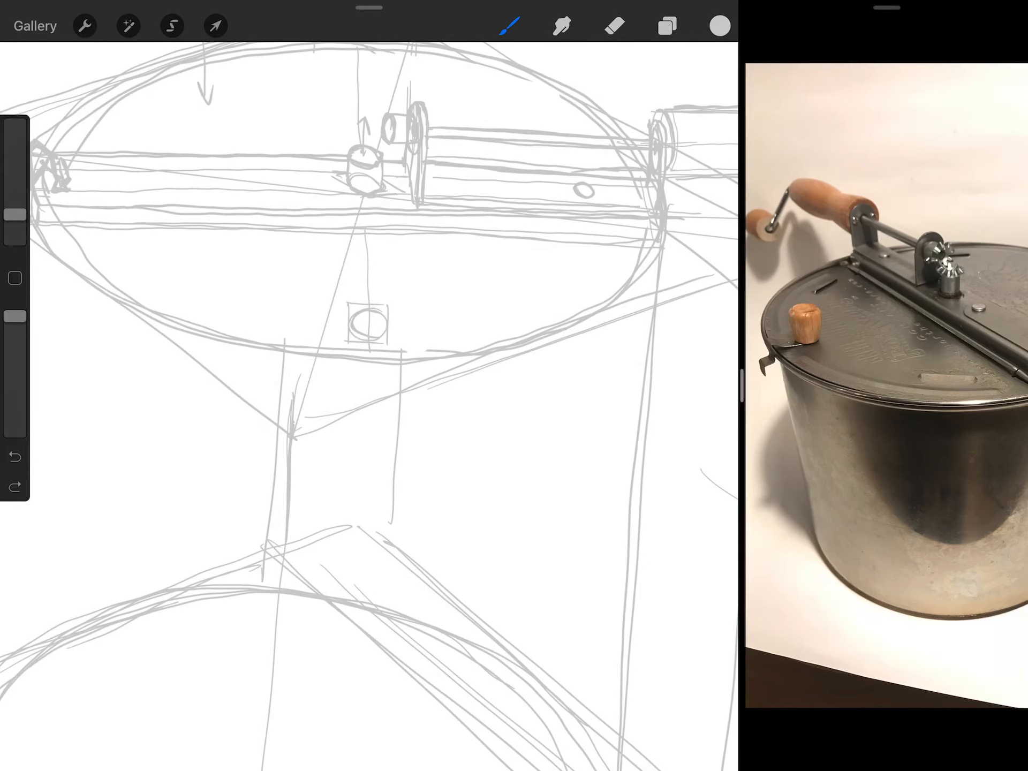
- Darken a pot leg edge and draw a small cylinder below the lid, redoing it once
left_click_drag(289, 446, 285, 543)
mouse_move(372, 326)
left_mouse_down()
mouse_move(372, 270)
mouse_move(347, 273)
left_mouse_up()
left_click_drag(394, 325, 385, 266)
mouse_move(360, 282)
left_mouse_down()
mouse_move(397, 278)
mouse_move(370, 293)
left_mouse_up()
scroll(370, 321, "down", 5)
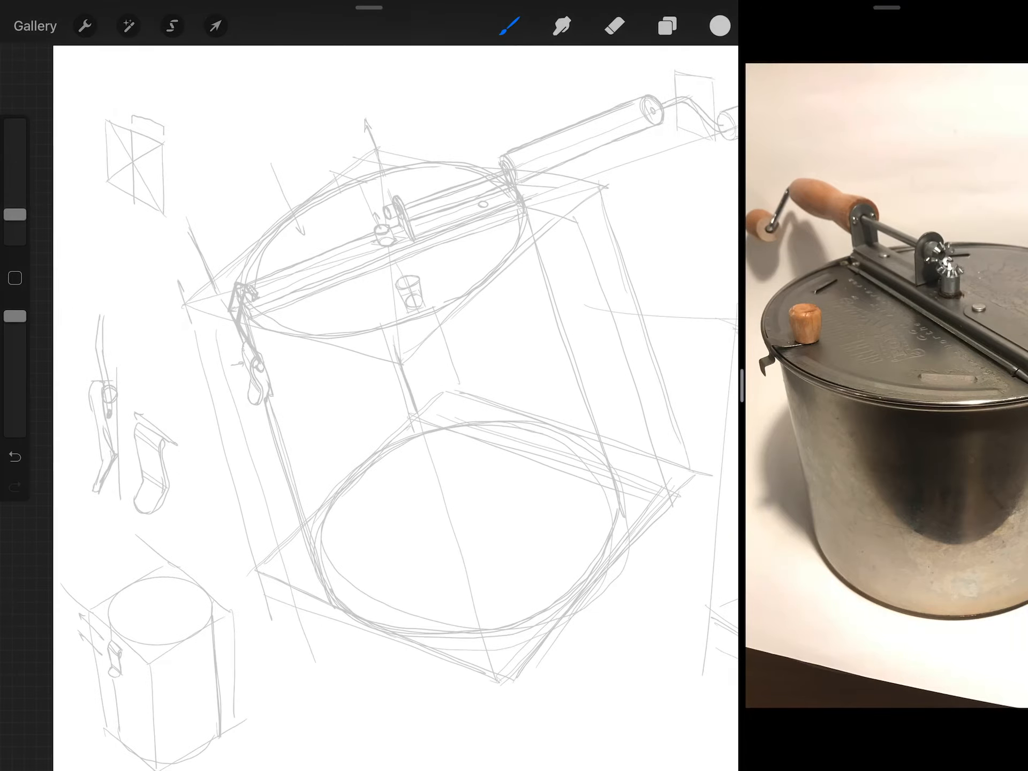
scroll(370, 321, "up", 5)
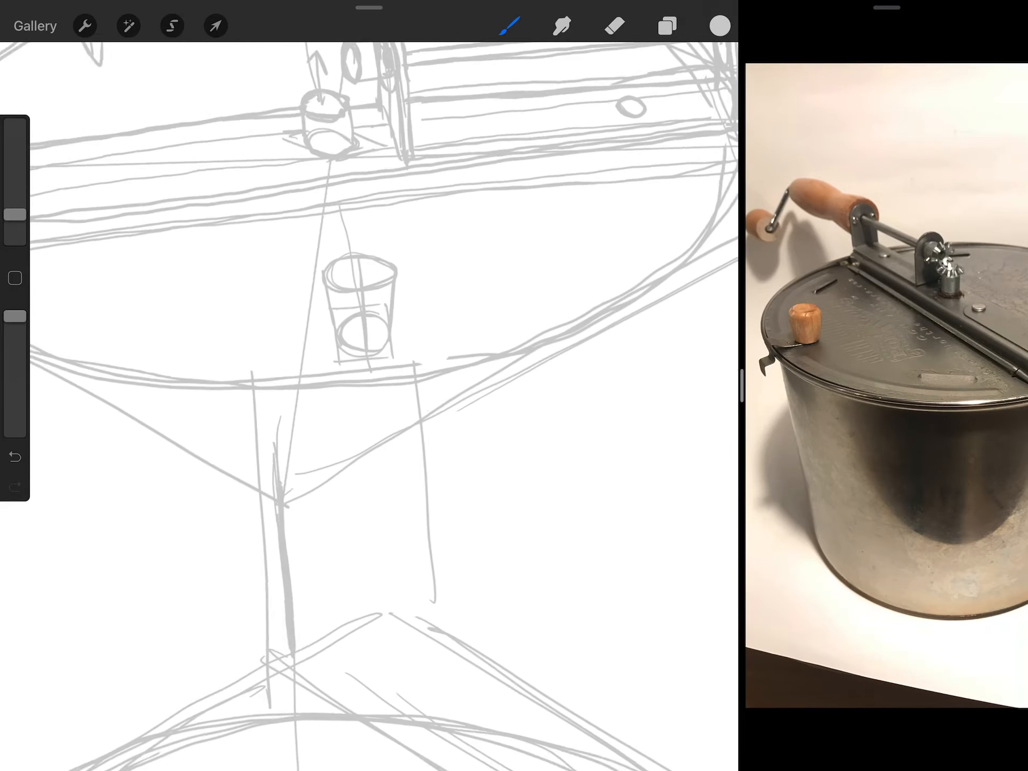
key("ctrl+z")
key("ctrl+z")
key("ctrl+z")
key("ctrl+z")
left_click_drag(309, 338, 302, 264)
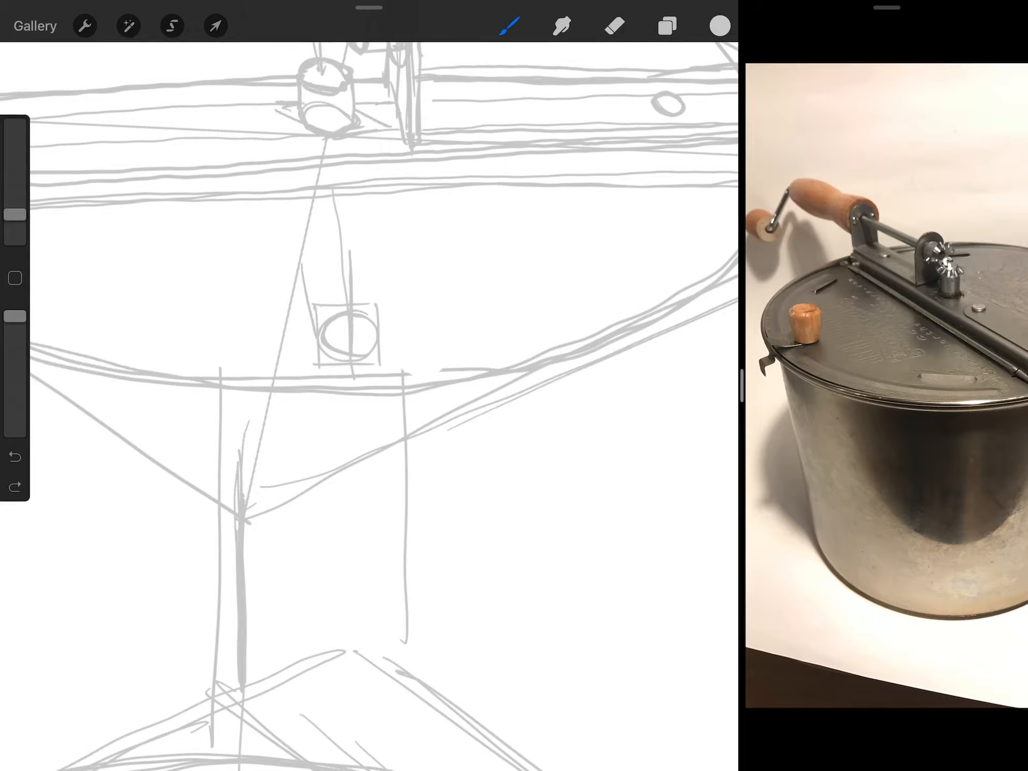
left_click_drag(382, 338, 384, 260)
mouse_move(313, 265)
left_mouse_down()
mouse_move(384, 250)
mouse_move(366, 238)
left_mouse_up()
scroll(369, 322, "down", 5)
scroll(370, 322, "down", 5)
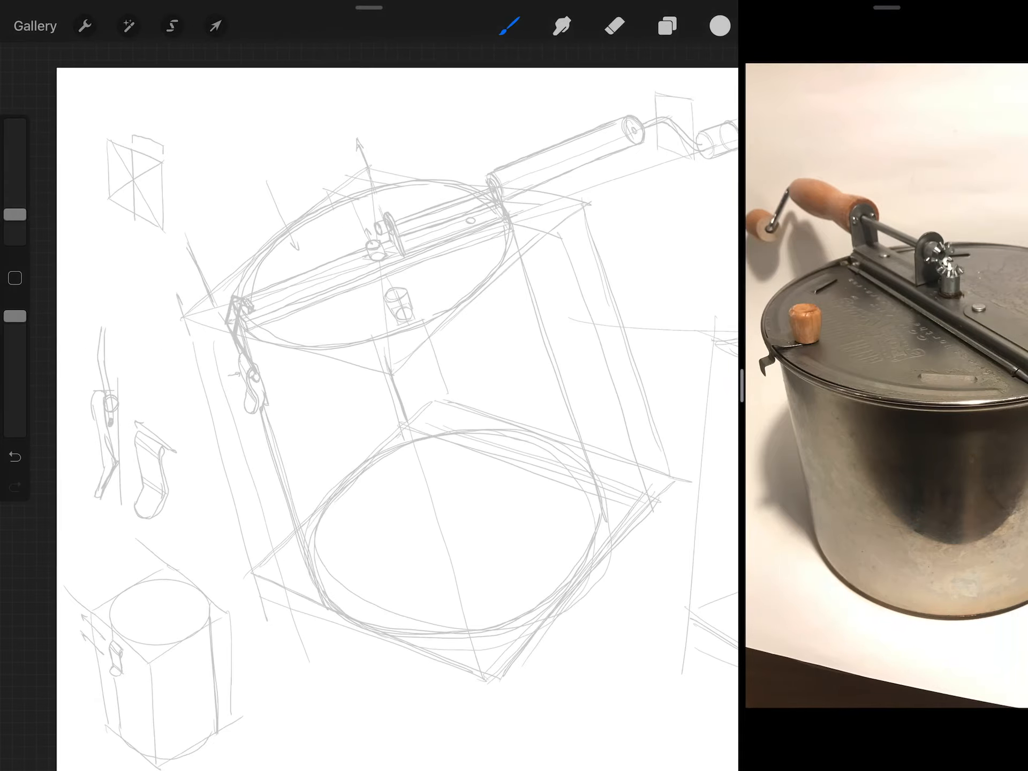
scroll(385, 281, "up", 5)
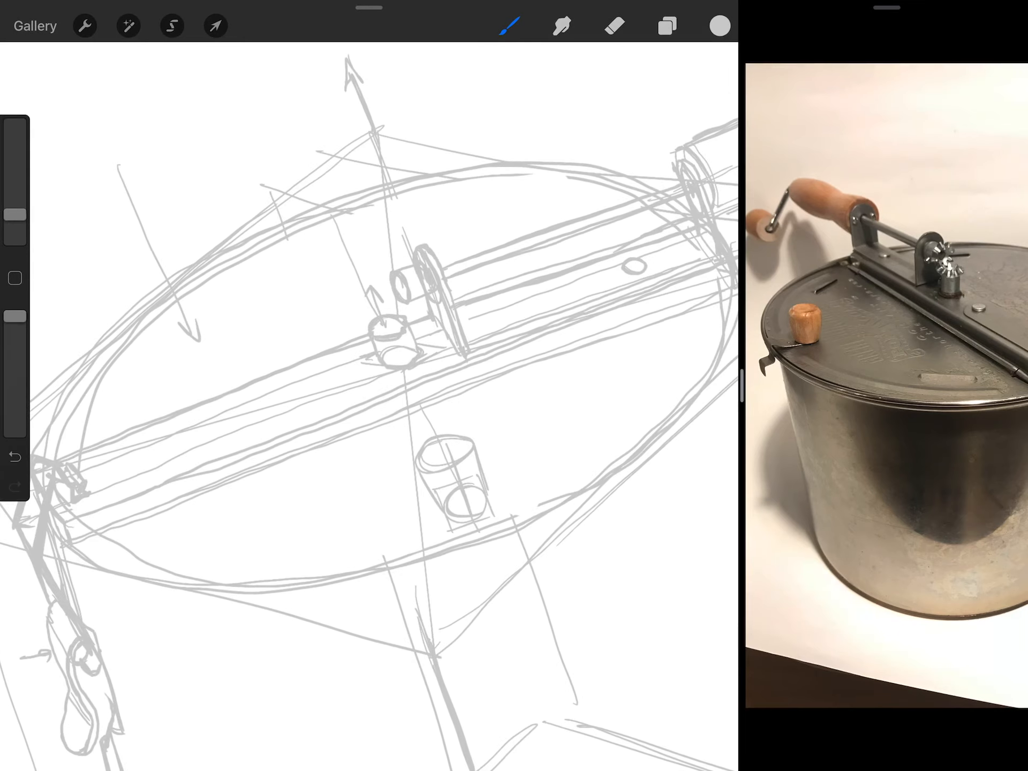
- Sketch the knob's base box with an inner ellipse and a vertical line through it
mouse_move(313, 239)
left_mouse_down()
mouse_move(356, 221)
mouse_move(371, 241)
left_mouse_up()
left_click_drag(308, 233, 324, 267)
mouse_move(357, 219)
left_mouse_down()
mouse_move(369, 248)
mouse_move(361, 239)
left_mouse_up()
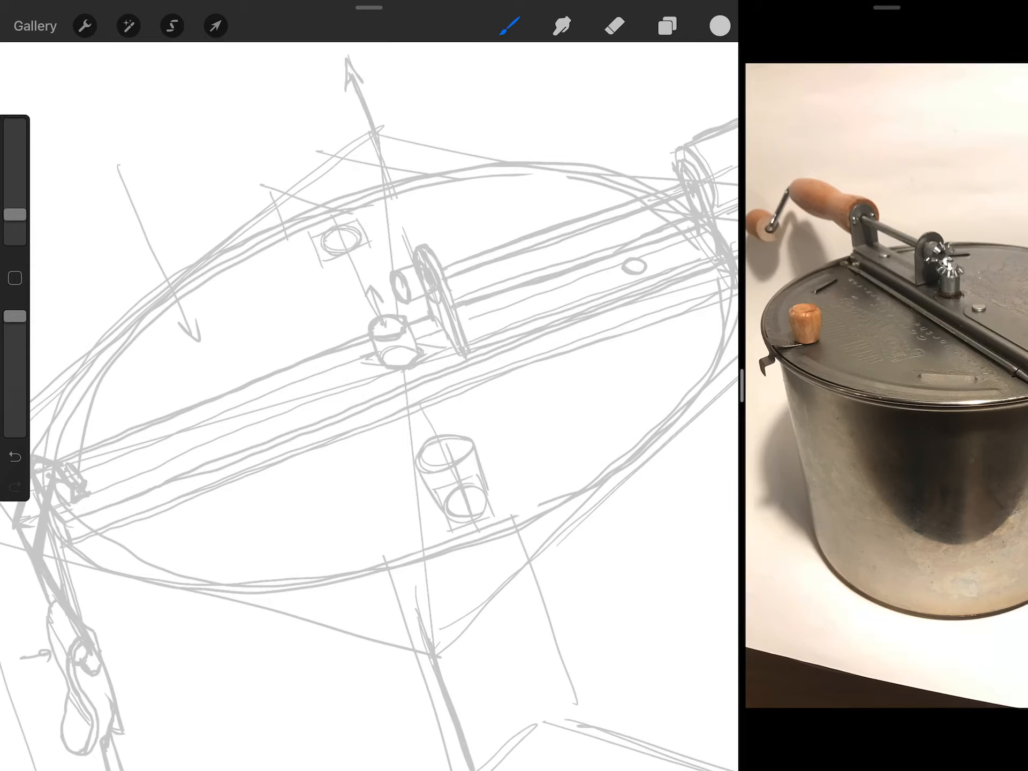
mouse_move(322, 184)
left_mouse_down()
mouse_move(345, 247)
mouse_move(321, 252)
mouse_move(357, 227)
mouse_move(343, 188)
left_mouse_up()
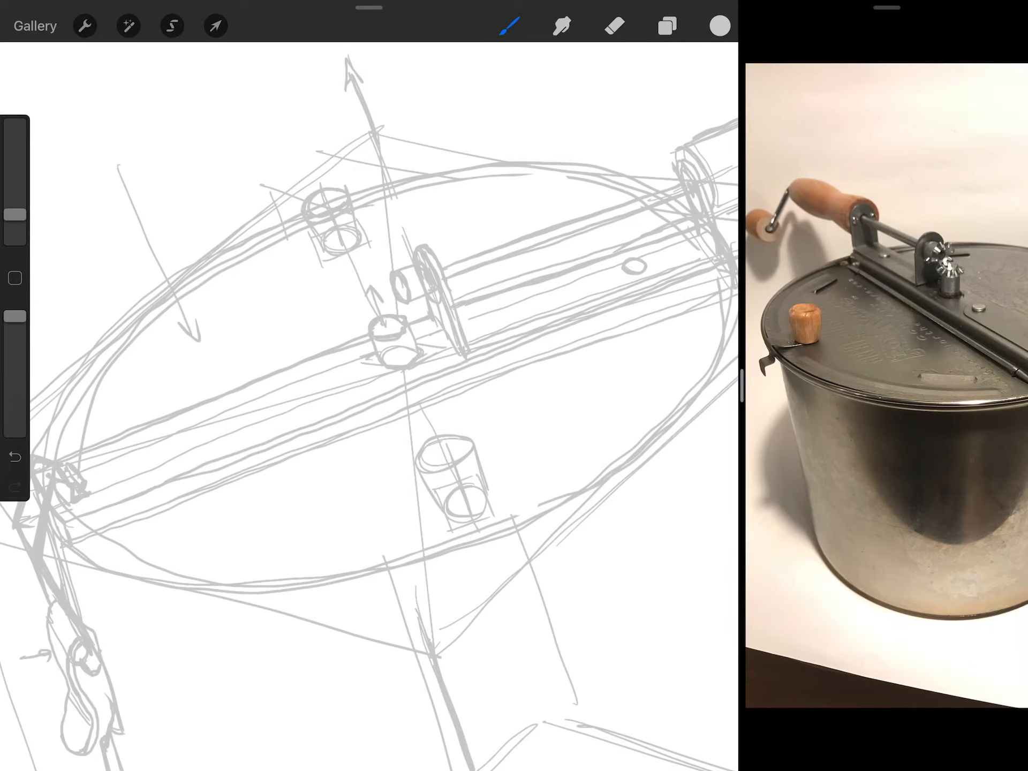
scroll(370, 386, "down", 5)
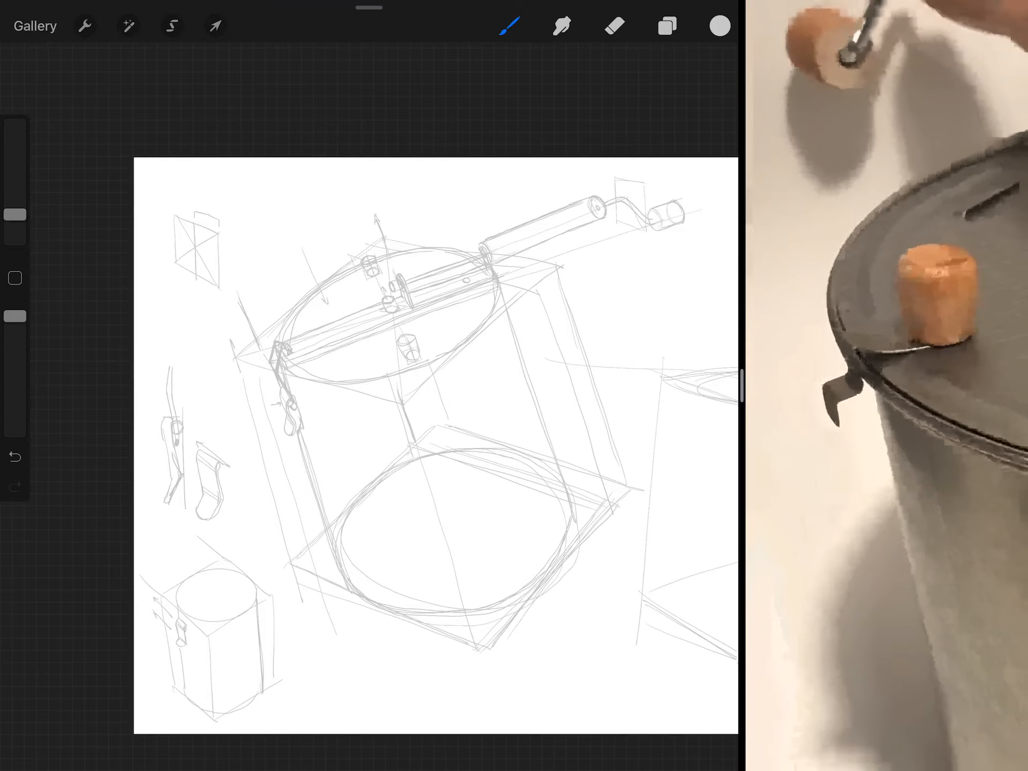
scroll(401, 338, "up", 5)
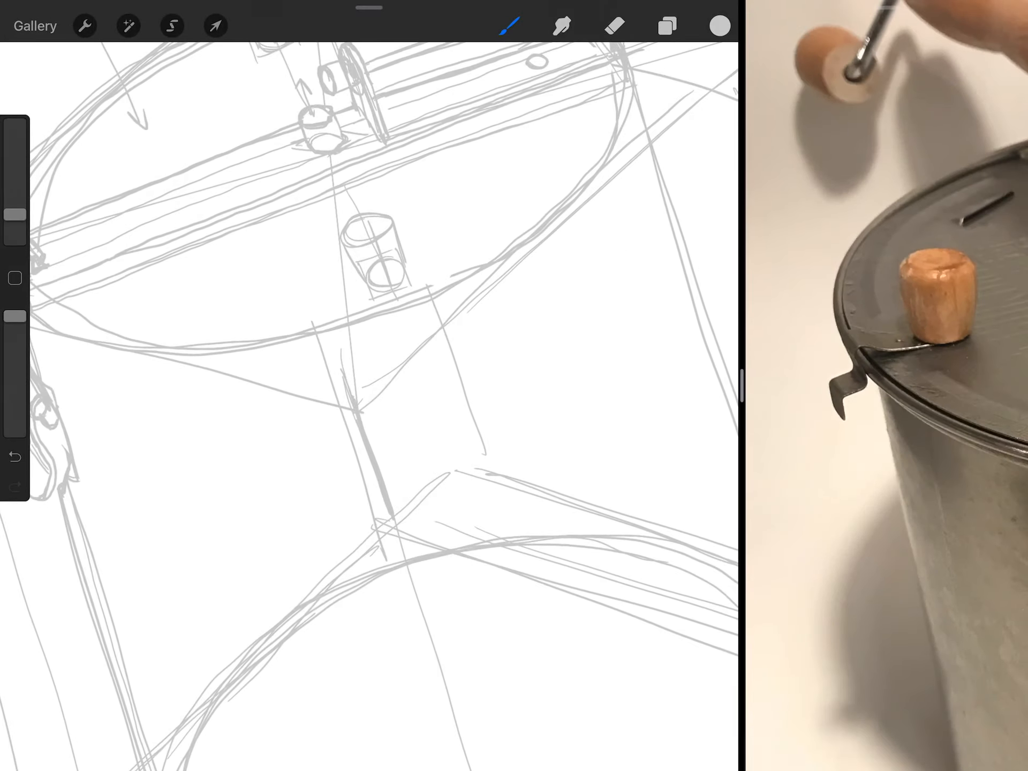
scroll(369, 322, "up", 1)
- Add short vertical hatch strokes grounding the knob on the lid
left_click_drag(374, 286, 388, 352)
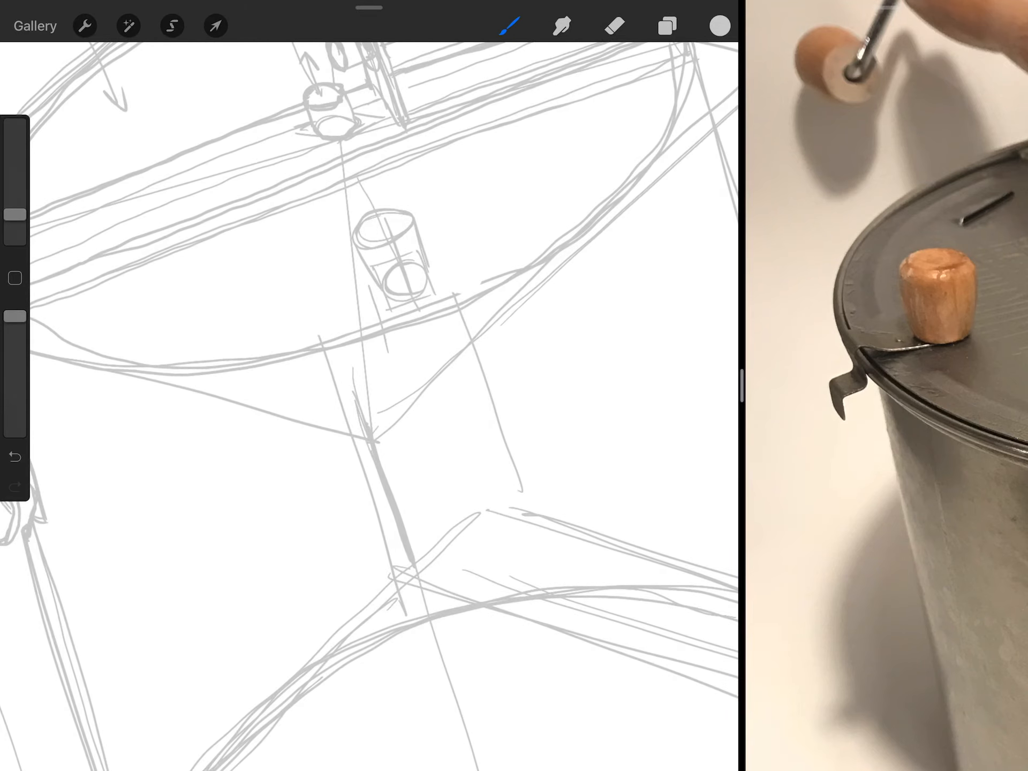
left_click_drag(441, 268, 458, 326)
left_click_drag(396, 301, 403, 339)
left_click_drag(425, 290, 438, 334)
left_click_drag(405, 331, 433, 338)
scroll(370, 362, "down", 5)
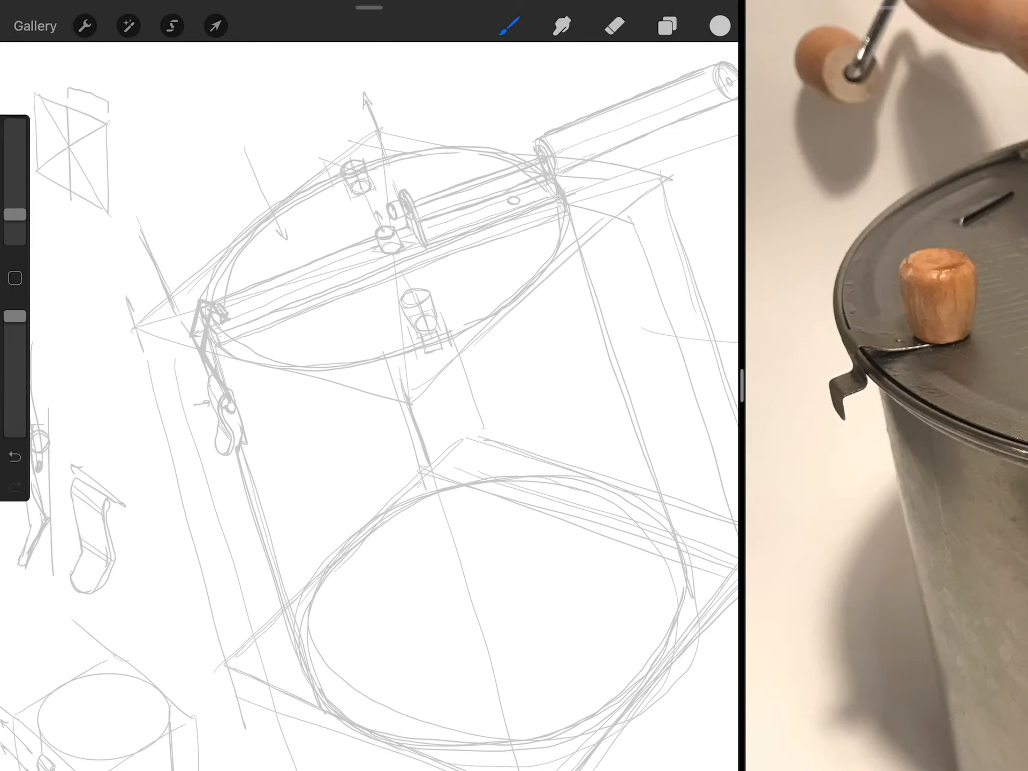
scroll(242, 403, "down", 3)
scroll(241, 482, "up", 6)
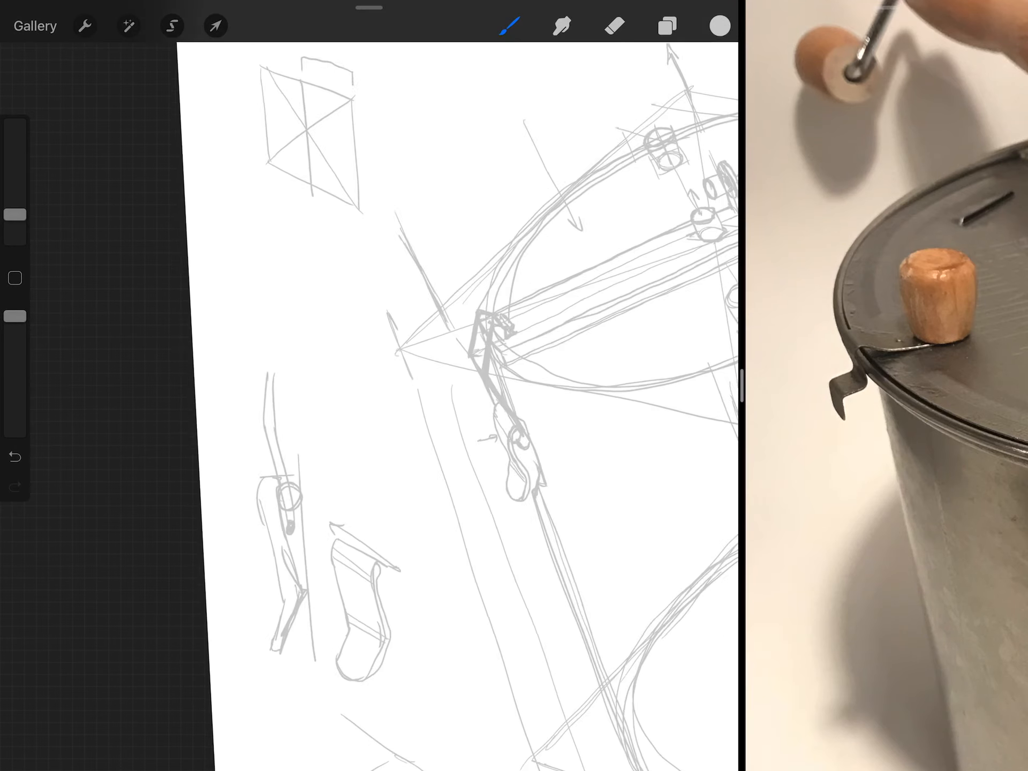
- Draw a double-lined wavy flap profile with a small arrow in the left margin
mouse_move(336, 252)
left_mouse_down()
mouse_move(274, 245)
mouse_move(282, 294)
mouse_move(256, 360)
left_mouse_up()
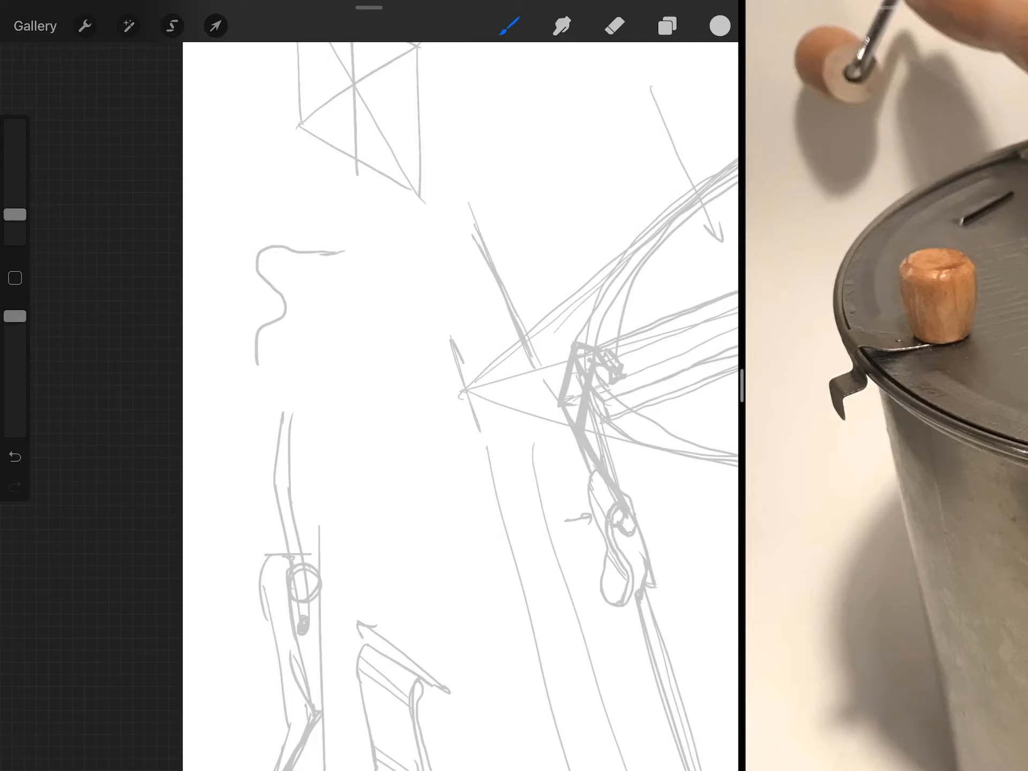
mouse_move(346, 253)
left_mouse_down()
mouse_move(288, 249)
mouse_move(273, 260)
mouse_move(290, 300)
mouse_move(264, 369)
left_mouse_up()
scroll(461, 386, "up", 1)
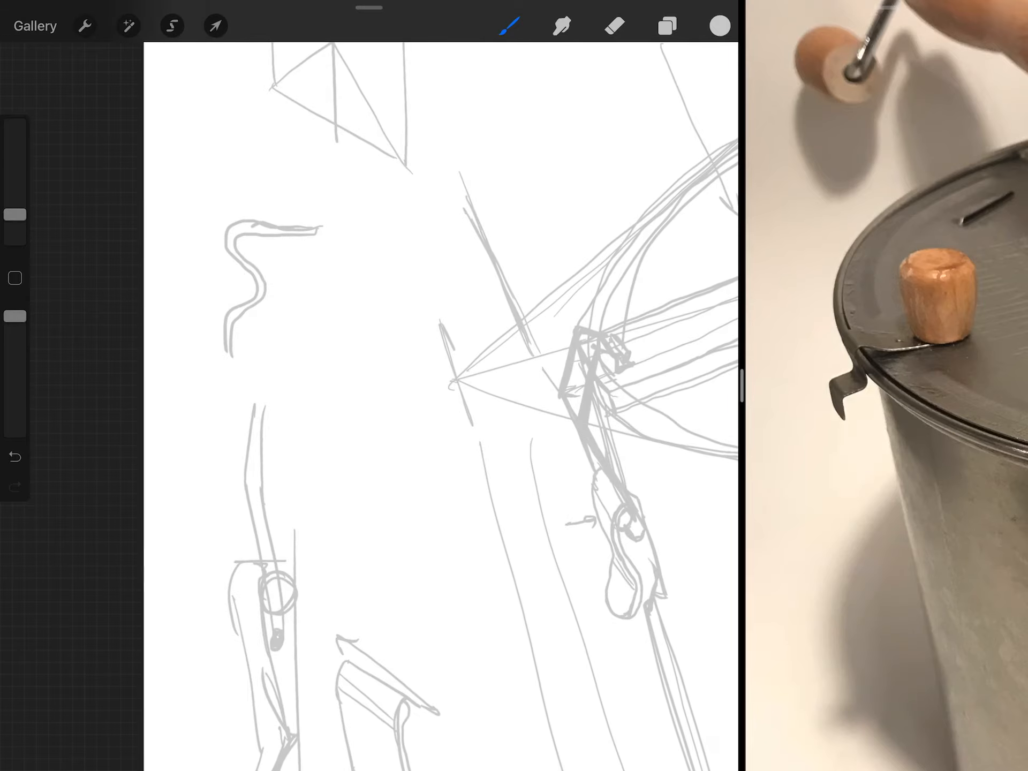
left_click_drag(303, 279, 336, 281)
mouse_move(364, 222)
left_mouse_down()
mouse_move(364, 359)
mouse_move(419, 350)
left_mouse_up()
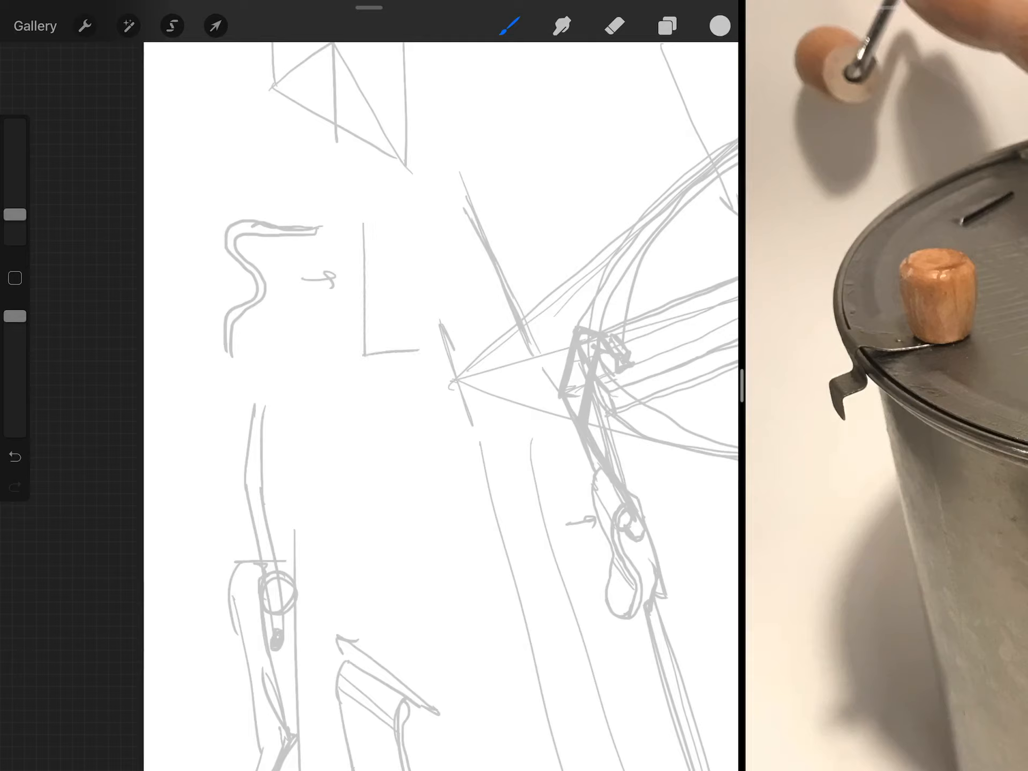
- Complete a rectangle beside it and fill it with horizontal lines
left_click_drag(368, 225, 414, 224)
left_click_drag(414, 223, 417, 351)
left_click_drag(366, 248, 412, 253)
mouse_move(367, 294)
left_mouse_down()
mouse_move(416, 292)
mouse_move(417, 321)
left_mouse_up()
left_click_drag(355, 339, 417, 336)
scroll(442, 402, "down", 5)
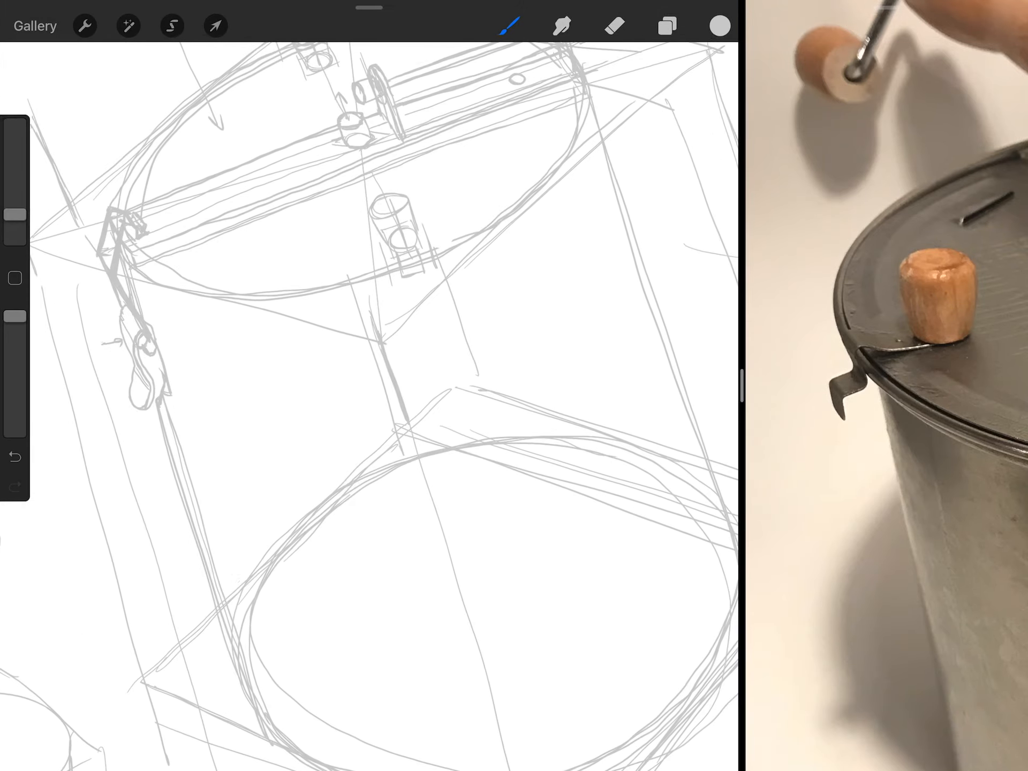
scroll(361, 321, "up", 2)
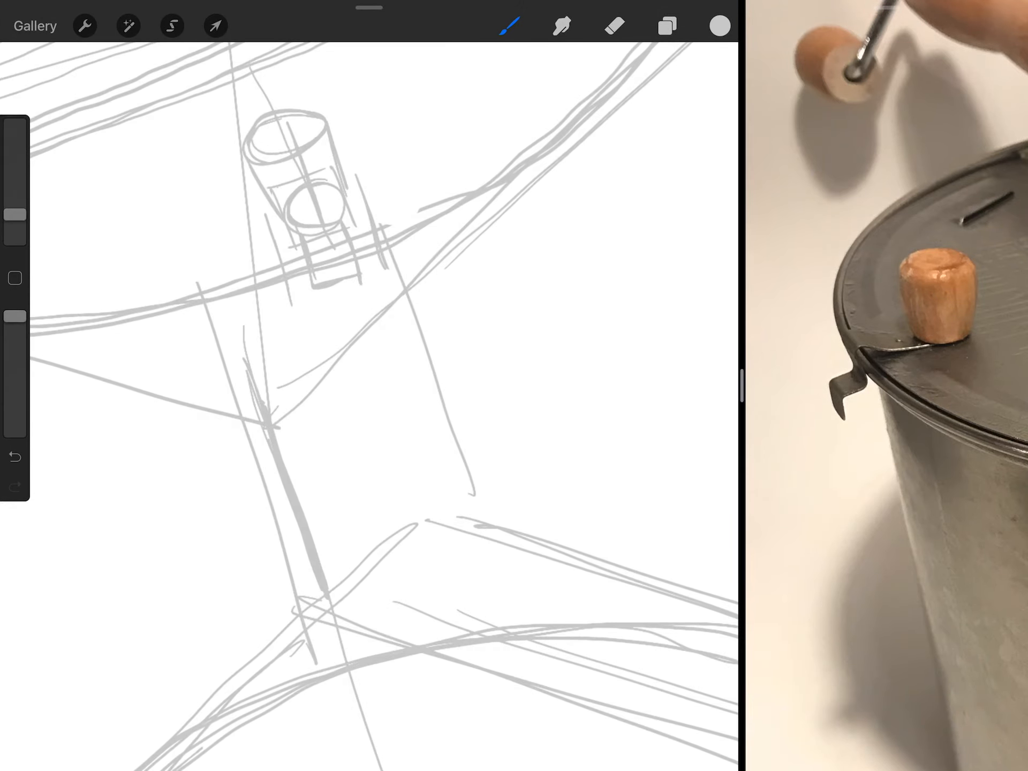
- Extend the lid knob with a hatched tab beneath it, undo, and redraw its lower edge
left_click_drag(360, 278, 388, 355)
mouse_move(313, 288)
left_mouse_down()
mouse_move(346, 373)
mouse_move(385, 354)
mouse_move(373, 314)
left_mouse_up()
left_click_drag(324, 307, 363, 302)
scroll(370, 321, "down", 5)
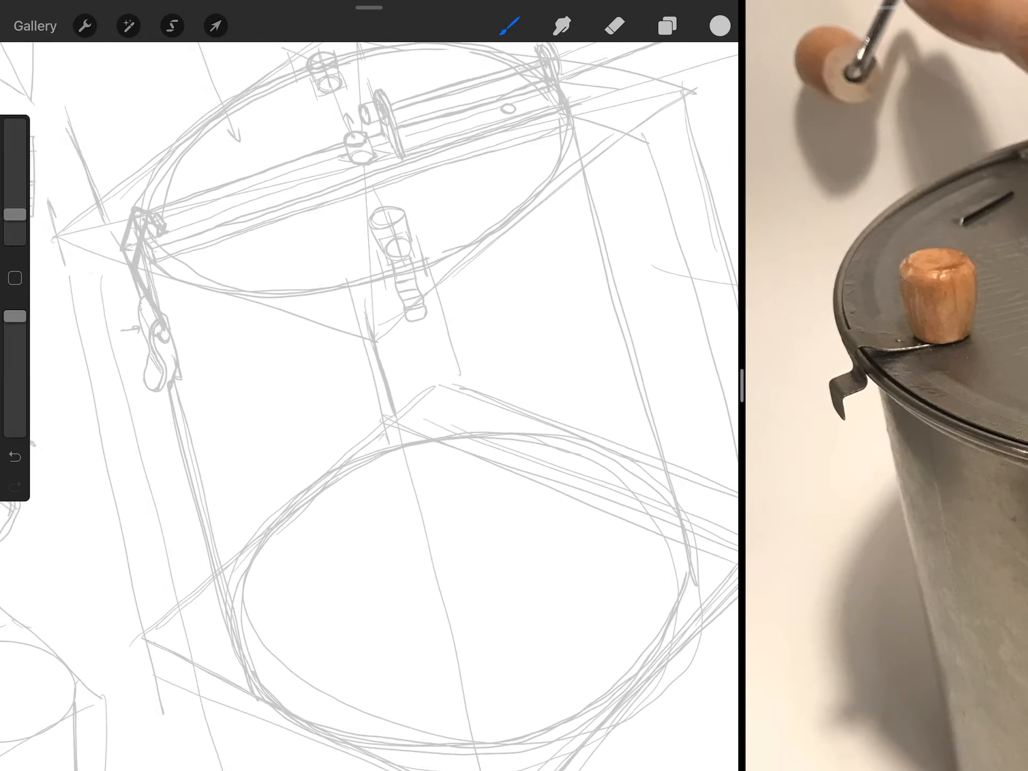
scroll(369, 322, "down", 5)
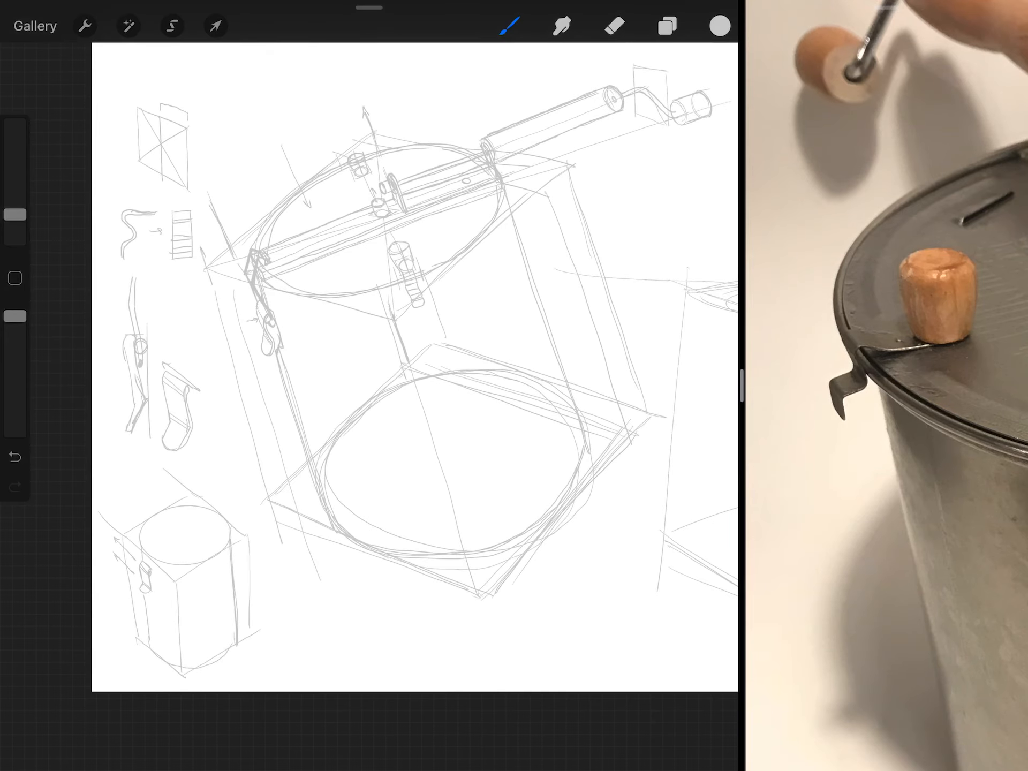
scroll(370, 321, "up", 5)
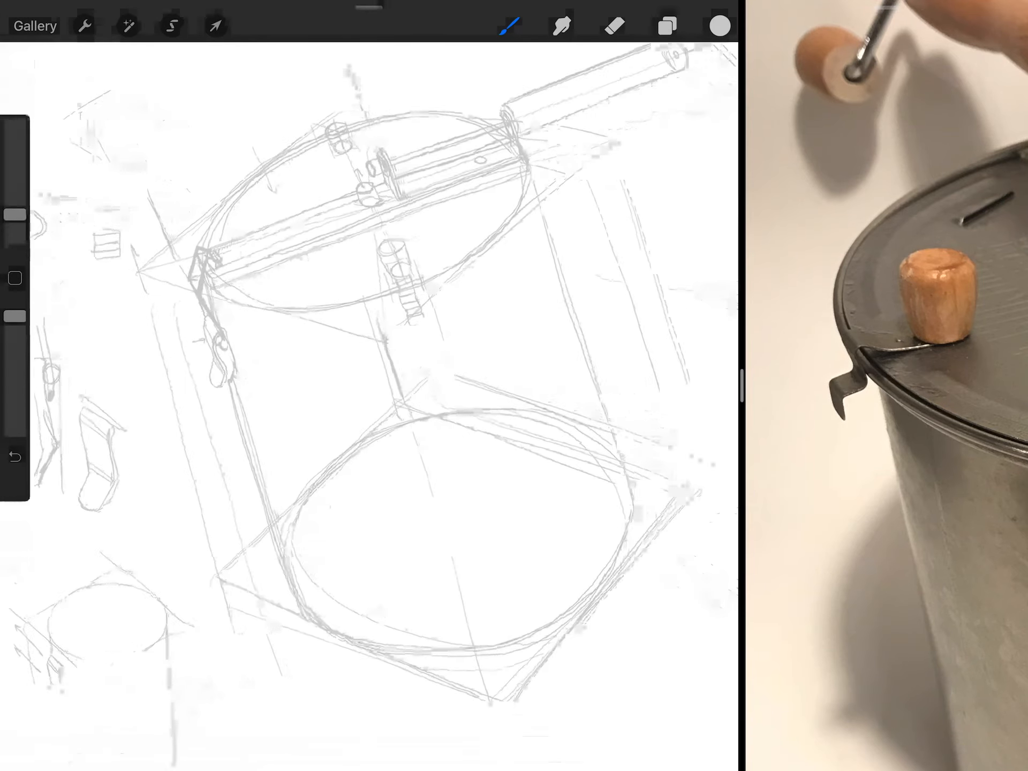
scroll(370, 322, "up", 5)
key("ctrl+z")
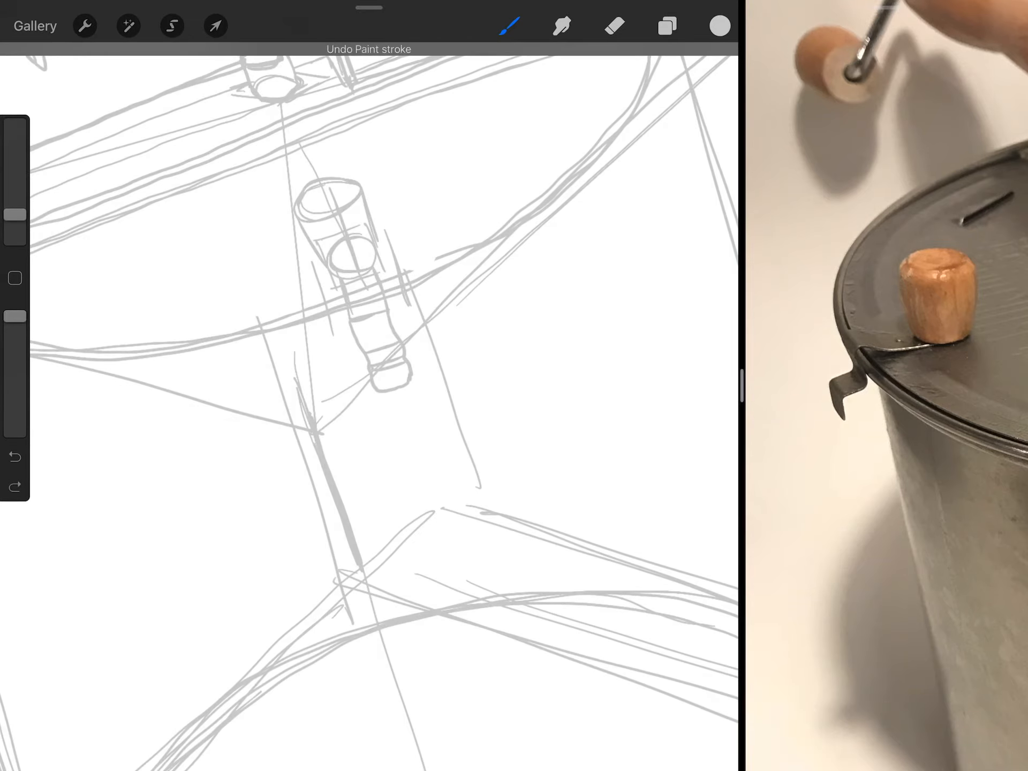
key("ctrl+z")
key("ctrl+z")
key("ctrl+z")
key("ctrl+z")
key("ctrl+z")
left_click_drag(369, 402, 354, 385)
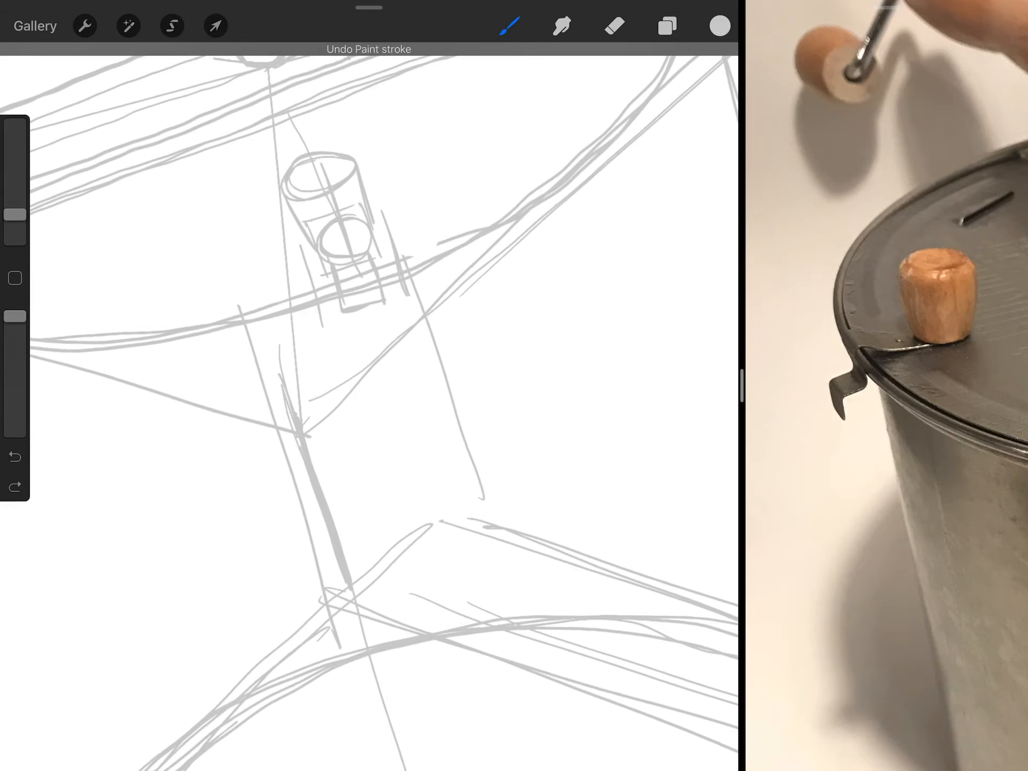
mouse_move(346, 314)
left_mouse_down()
mouse_move(363, 377)
mouse_move(402, 377)
mouse_move(382, 306)
mouse_move(400, 334)
mouse_move(394, 378)
left_mouse_up()
scroll(369, 402, "down", 5)
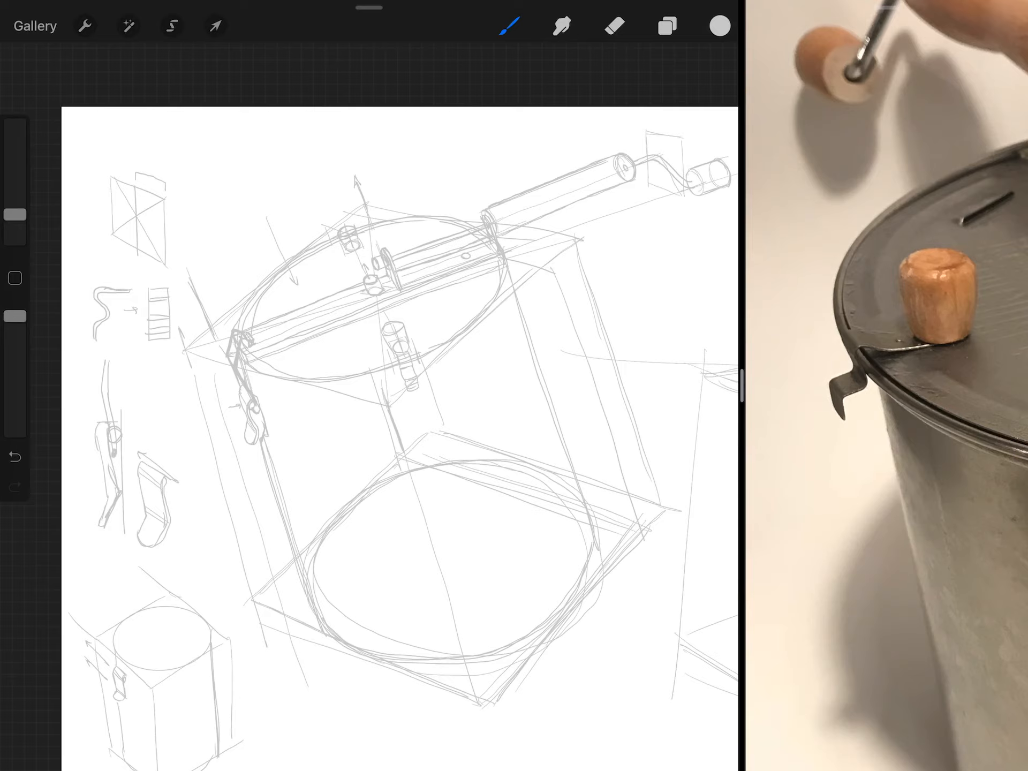
scroll(884, 386, "down", 5)
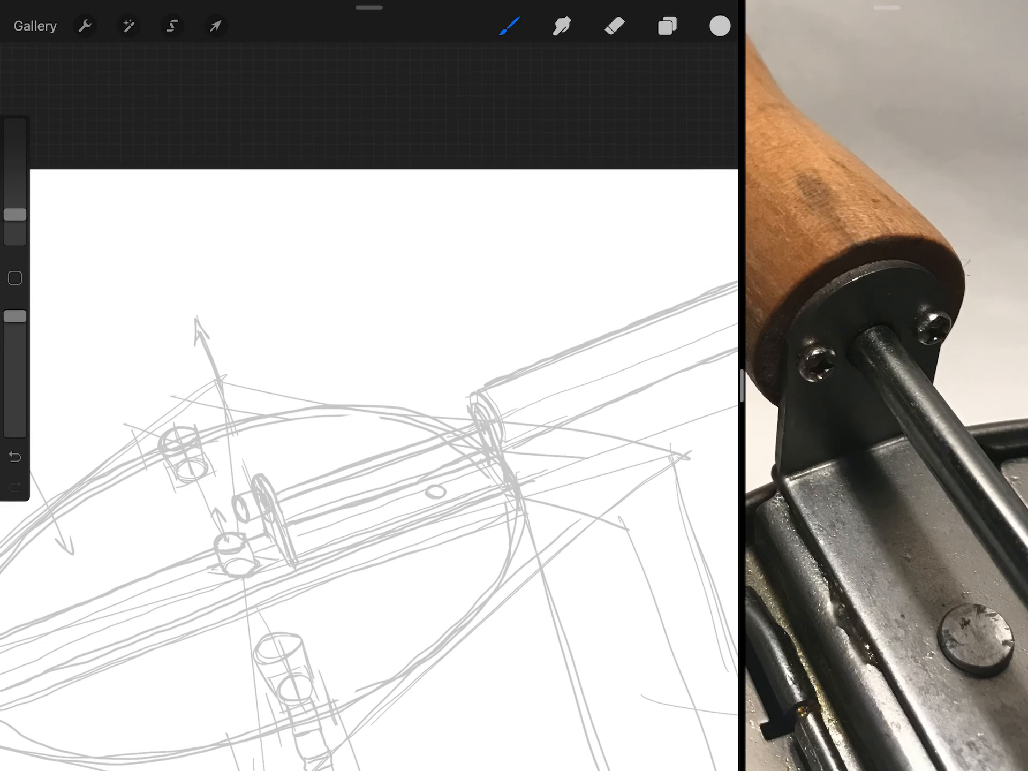
- Draw an arched hinge bracket with thickness and a pin cylinder through its hole
left_click_drag(238, 218, 256, 304)
left_click_drag(307, 250, 325, 339)
left_click_drag(238, 221, 314, 262)
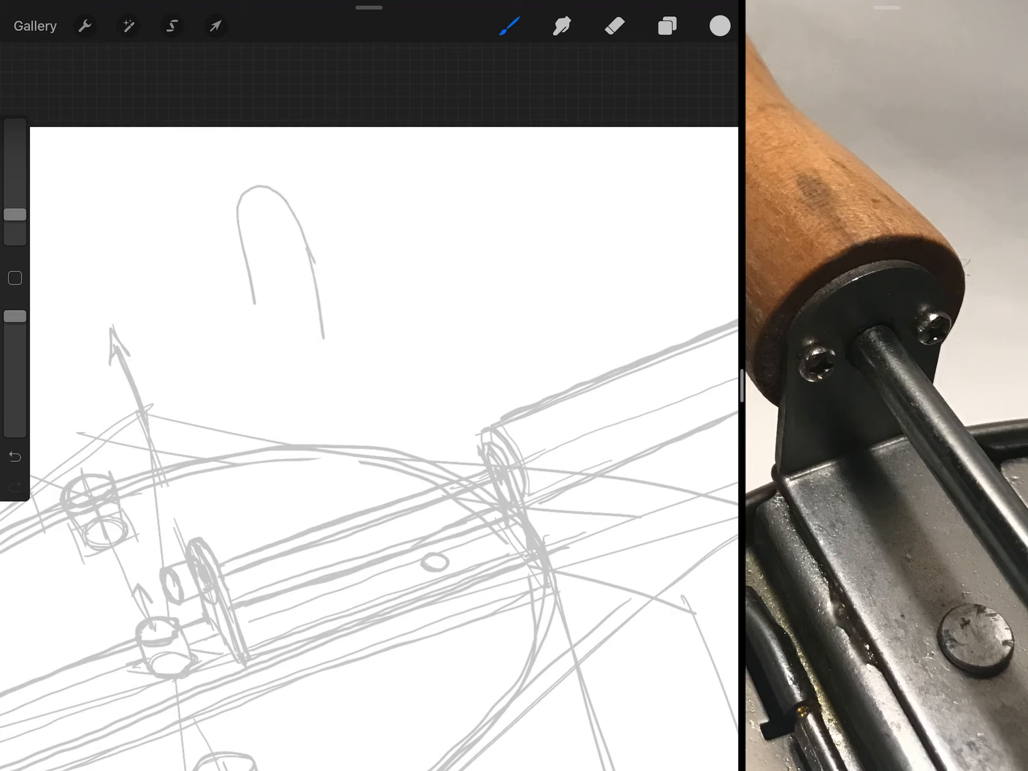
mouse_move(254, 183)
left_mouse_down()
mouse_move(293, 198)
mouse_move(340, 338)
left_mouse_up()
mouse_move(267, 229)
left_mouse_down()
mouse_move(272, 251)
mouse_move(229, 361)
left_mouse_up()
left_click_drag(273, 262, 257, 394)
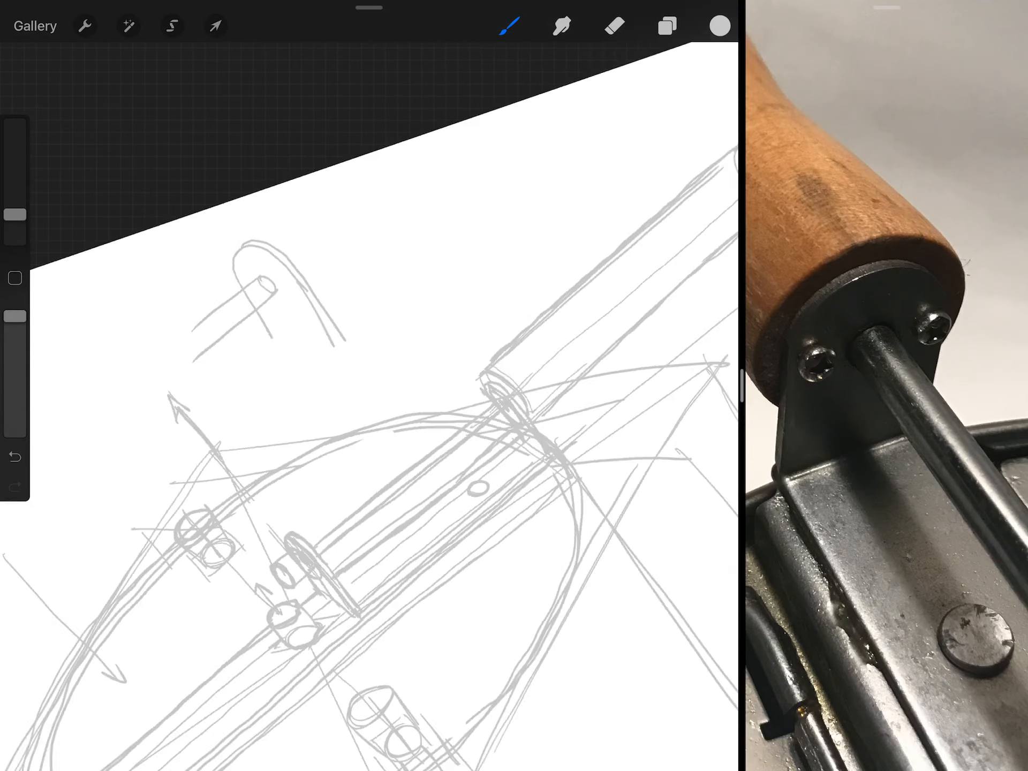
mouse_move(209, 250)
left_mouse_down()
mouse_move(229, 228)
mouse_move(278, 250)
mouse_move(303, 328)
left_mouse_up()
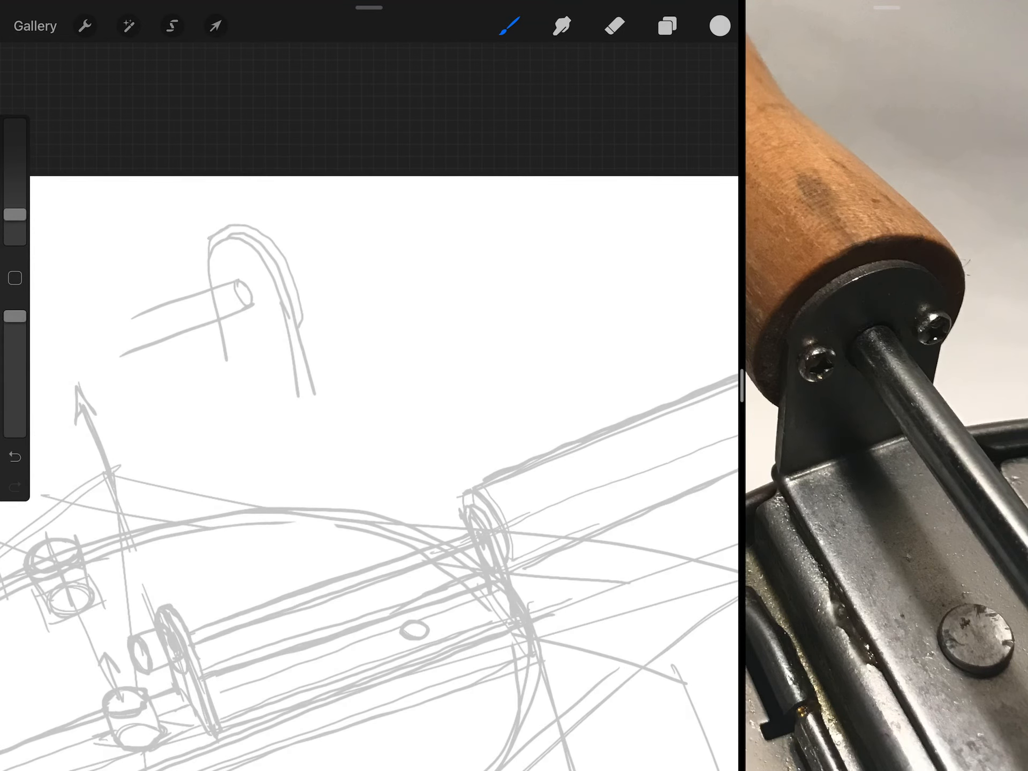
- Extend long lines from the bracket, redoing a crooked one, and reinforce its edges
left_click_drag(211, 235, 333, 177)
left_click_drag(301, 318, 509, 192)
key("ctrl+z")
left_click_drag(302, 323, 516, 231)
scroll(370, 450, "up", 2)
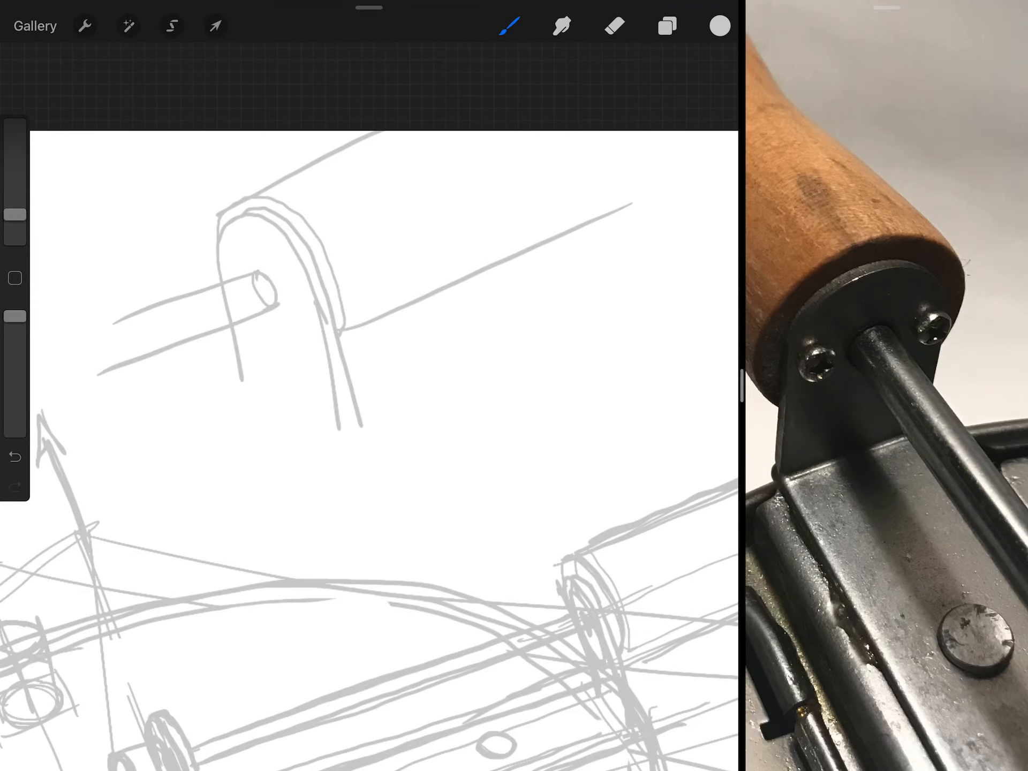
left_click_drag(256, 286, 262, 306)
left_click_drag(250, 218, 293, 413)
left_click_drag(227, 284, 320, 309)
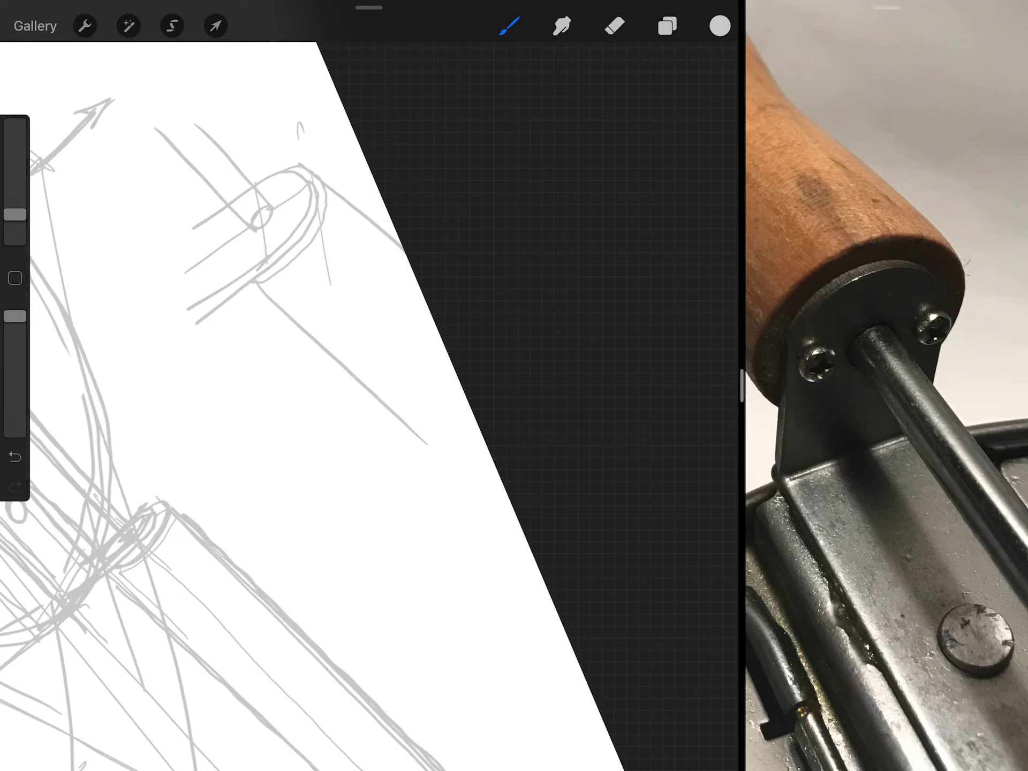
left_click_drag(298, 122, 346, 281)
left_click_drag(265, 395, 396, 490)
- Mark two screw dots on the bracket and add small arrows showing the hinge motion
left_click_drag(338, 307, 347, 323)
mouse_move(278, 279)
left_mouse_down()
mouse_move(286, 298)
mouse_move(341, 310)
left_mouse_up()
scroll(369, 419, "down", 3)
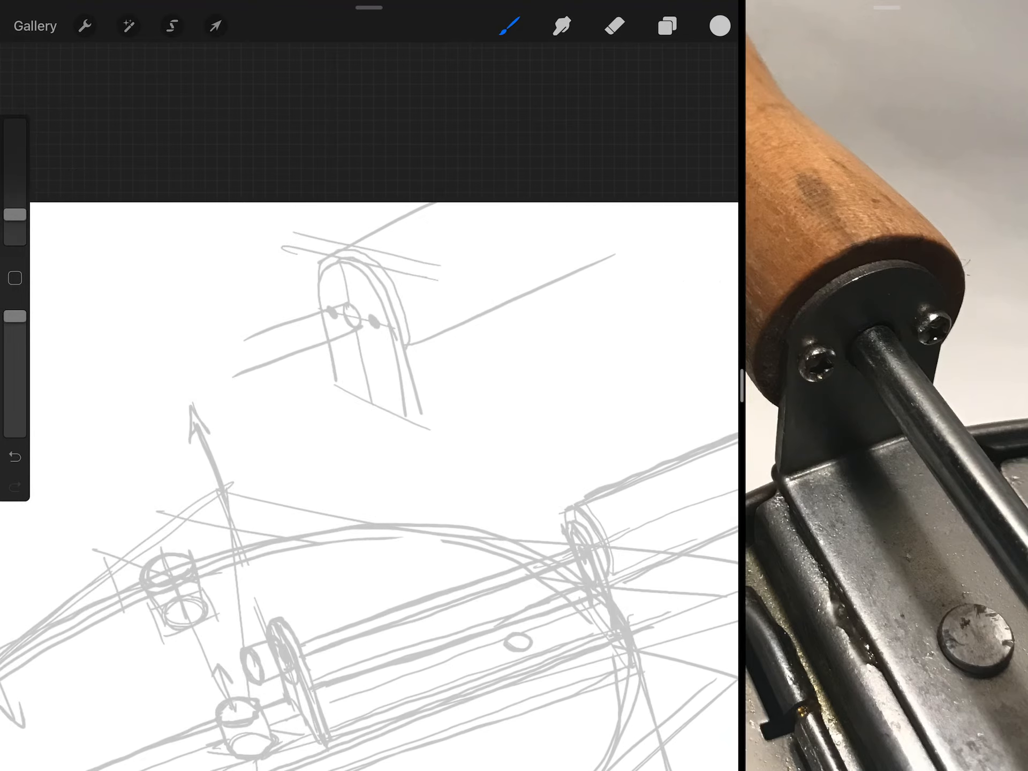
mouse_move(315, 265)
left_mouse_down()
mouse_move(298, 262)
mouse_move(303, 246)
left_mouse_up()
mouse_move(350, 397)
left_mouse_down()
mouse_move(333, 387)
mouse_move(354, 399)
left_mouse_up()
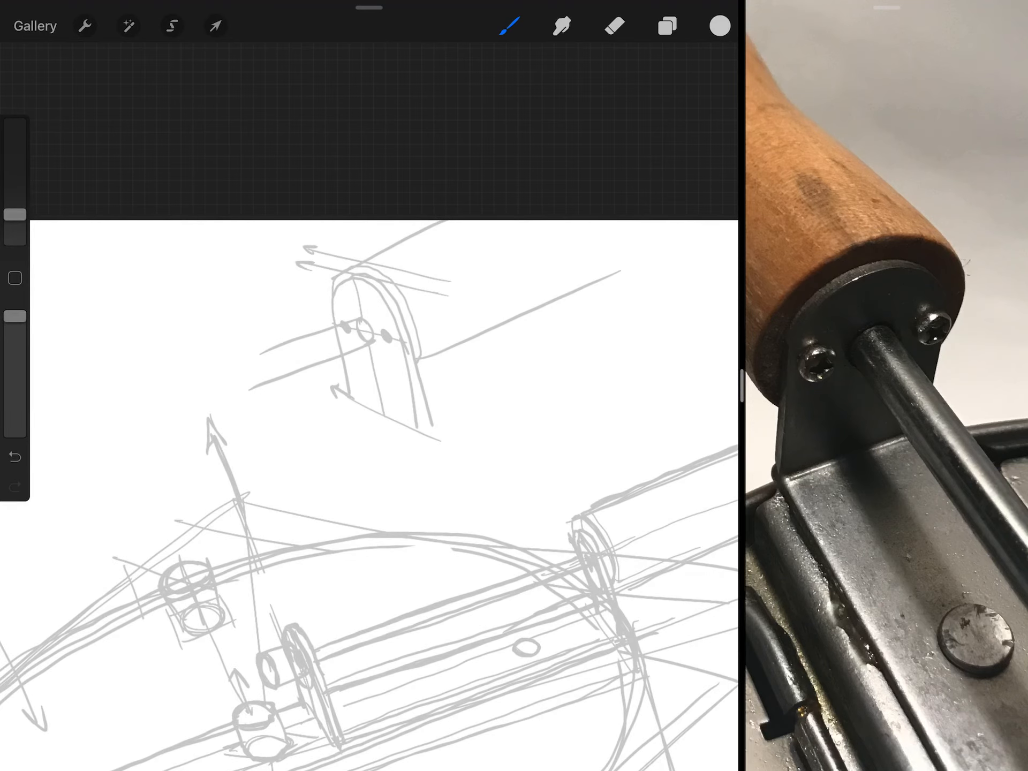
scroll(370, 482, "down", 3)
scroll(483, 441, "up", 4)
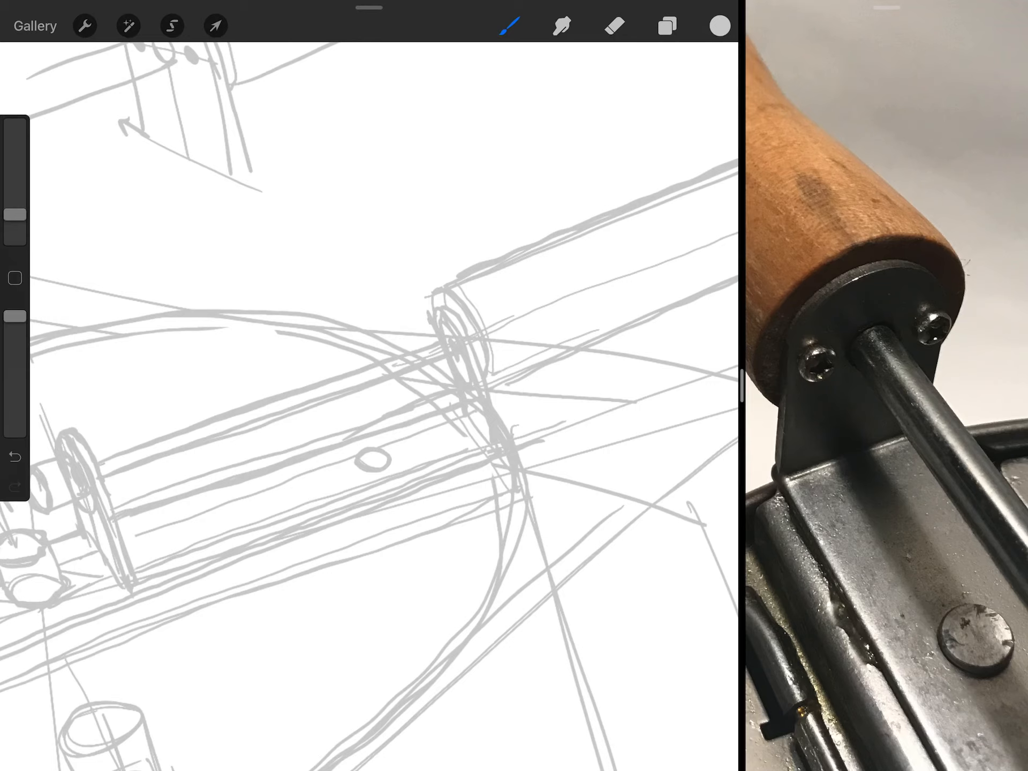
left_click_drag(466, 353, 330, 322)
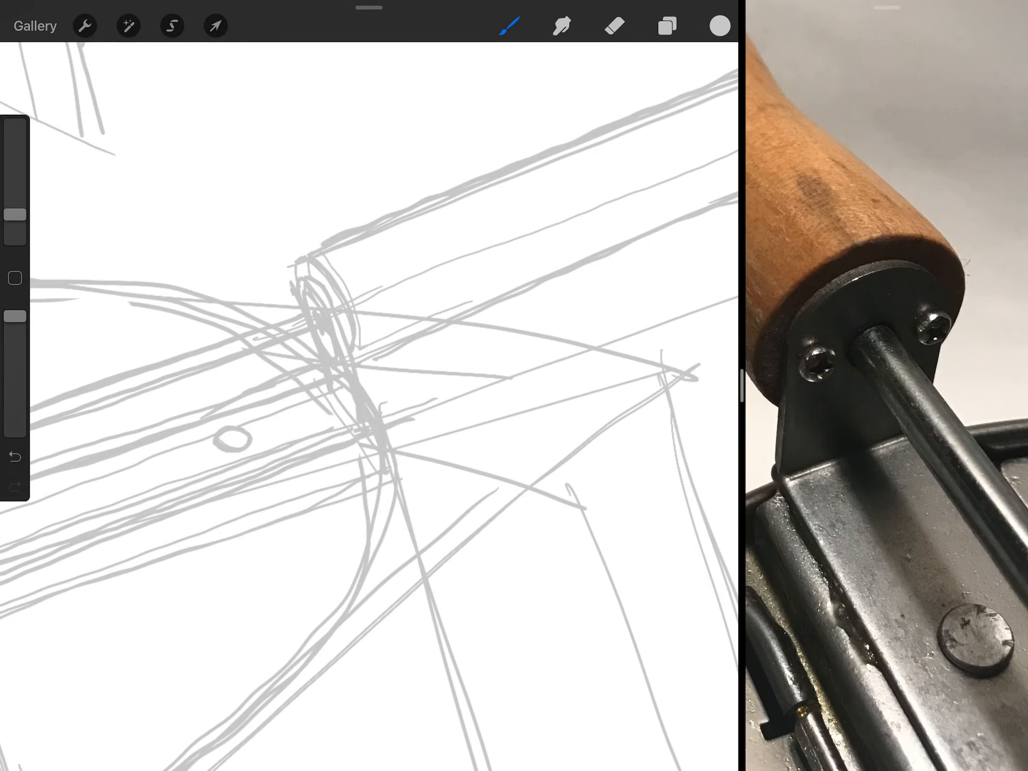
scroll(370, 362, "down", 8)
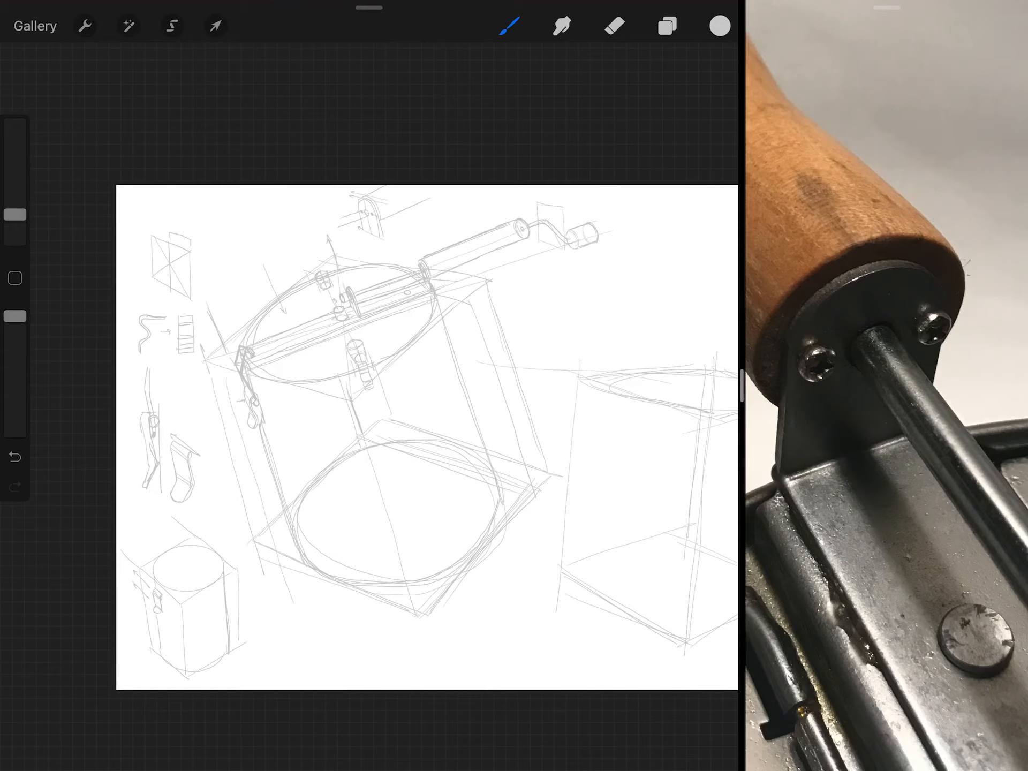
- Swipe through the reference photos to the full pot view and zoom onto the wooden lid knob
left_click_drag(884, 386, 893, 402)
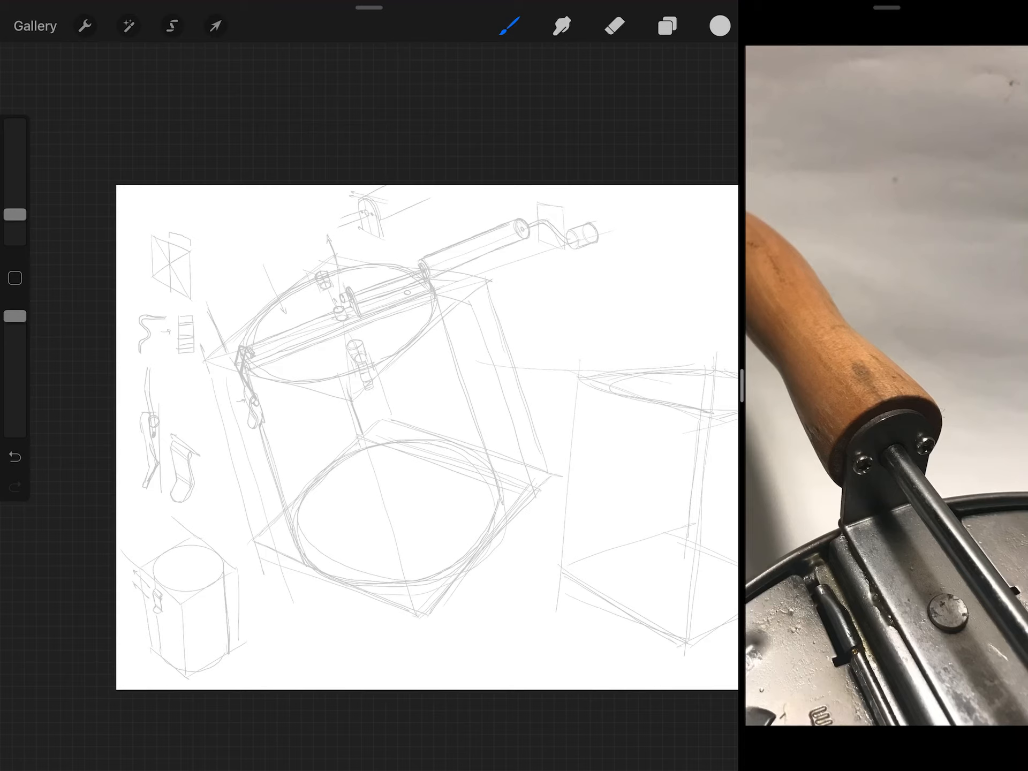
left_click_drag(803, 386, 996, 386)
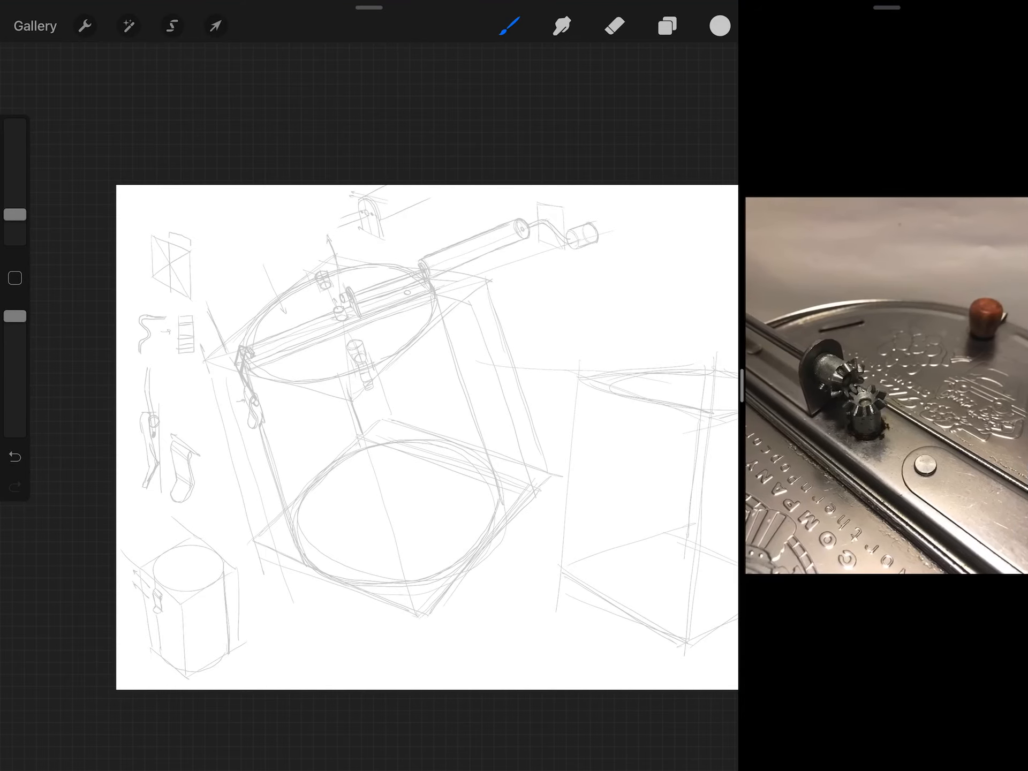
left_click_drag(804, 386, 997, 386)
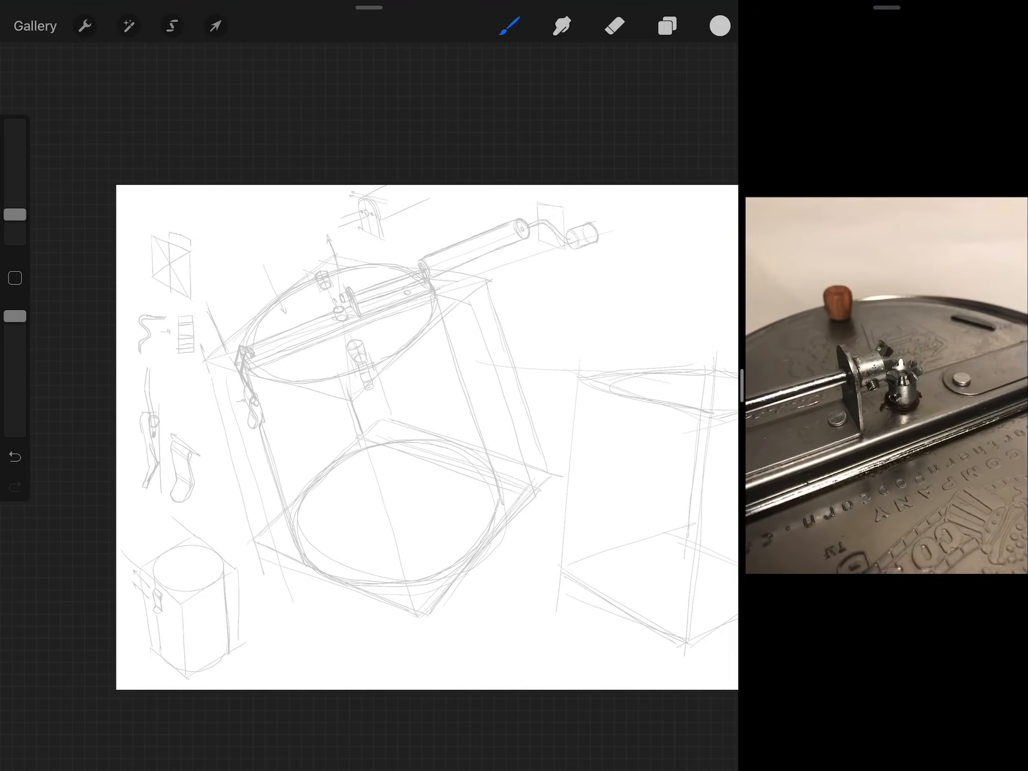
left_click_drag(804, 386, 996, 387)
left_click_drag(803, 385, 997, 386)
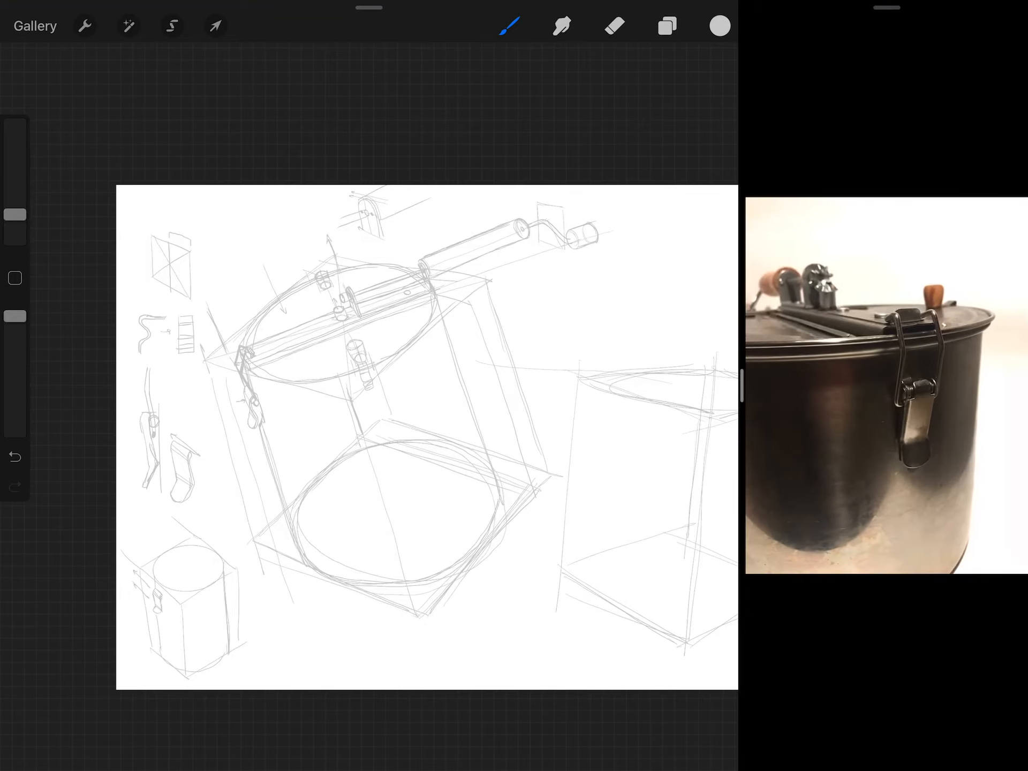
left_click_drag(803, 385, 996, 386)
left_click_drag(820, 345, 883, 418)
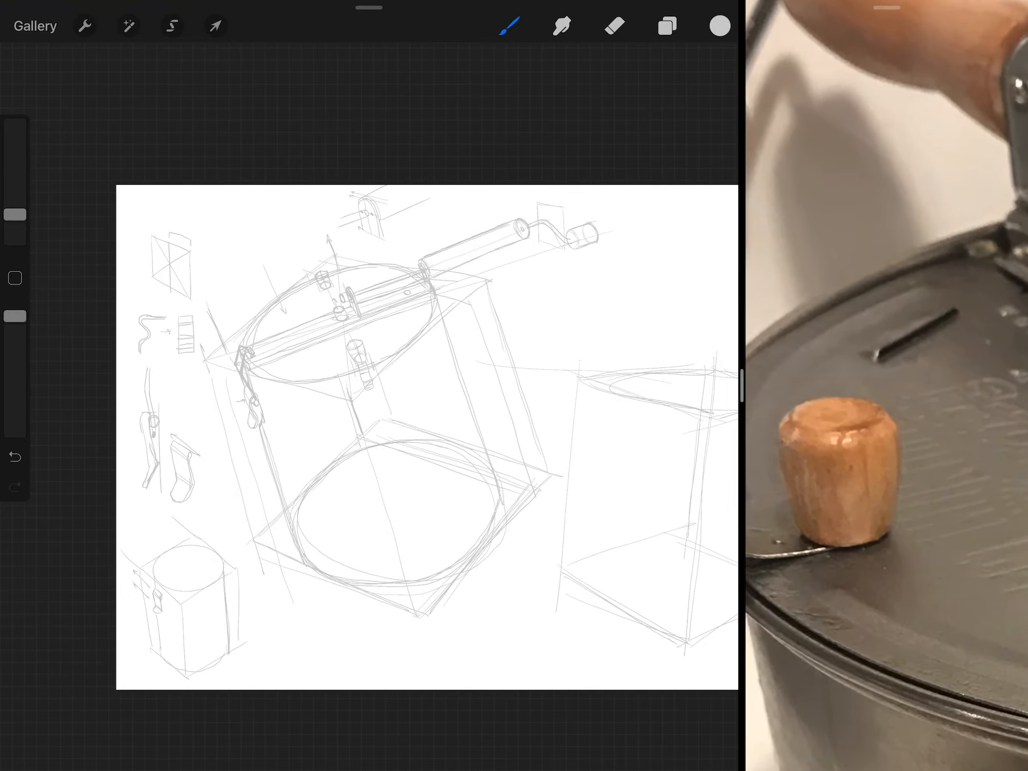
left_click_drag(884, 241, 884, 321)
scroll(402, 482, "up", 6)
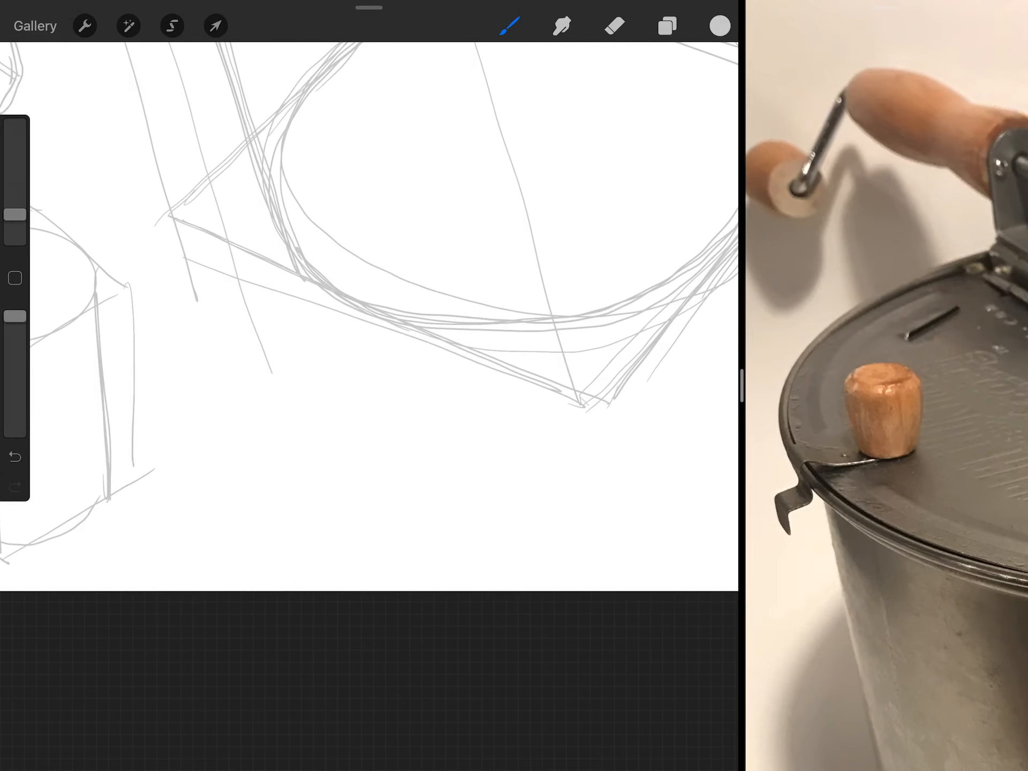
- Draw a slanted bar-shaped block below the pot's bottom ellipse
mouse_move(218, 442)
left_mouse_down()
mouse_move(232, 430)
mouse_move(334, 482)
mouse_move(325, 501)
mouse_move(338, 509)
mouse_move(378, 477)
left_mouse_up()
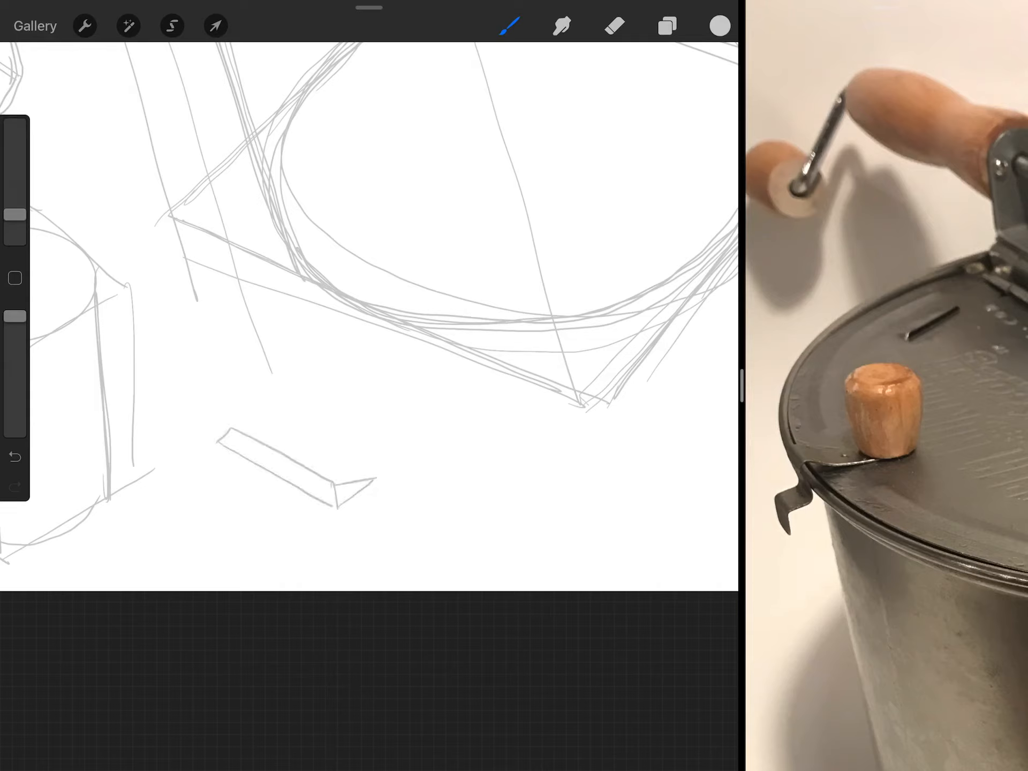
mouse_move(229, 428)
left_mouse_down()
mouse_move(264, 426)
mouse_move(374, 479)
left_mouse_up()
mouse_move(215, 440)
left_mouse_down()
mouse_move(217, 474)
mouse_move(338, 547)
mouse_move(384, 511)
left_mouse_up()
left_click_drag(379, 482, 379, 518)
left_click_drag(228, 443, 329, 500)
left_click_drag(233, 438, 325, 485)
scroll(370, 322, "down", 5)
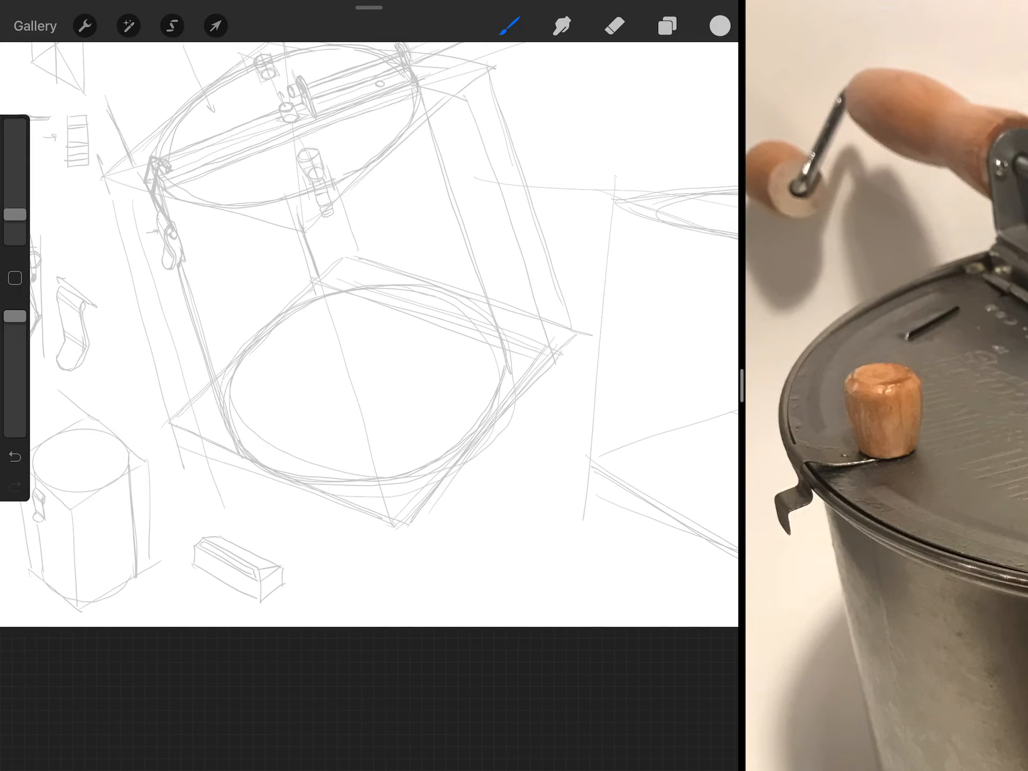
scroll(402, 338, "down", 3)
scroll(370, 265, "up", 6)
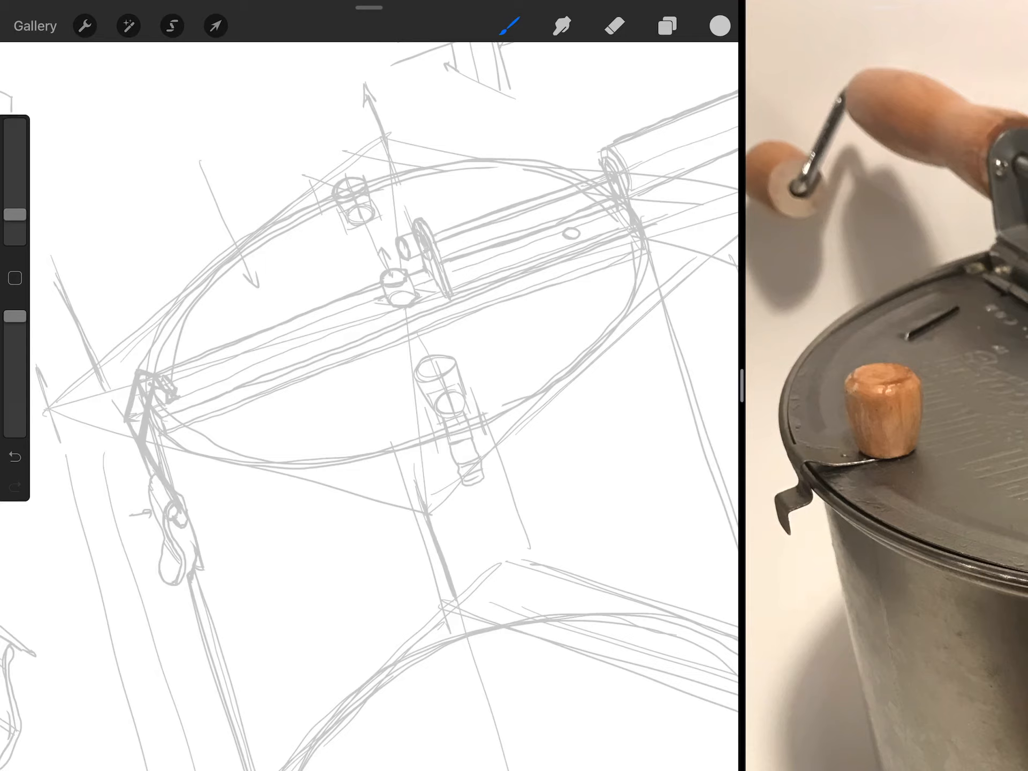
scroll(884, 386, "down", 5)
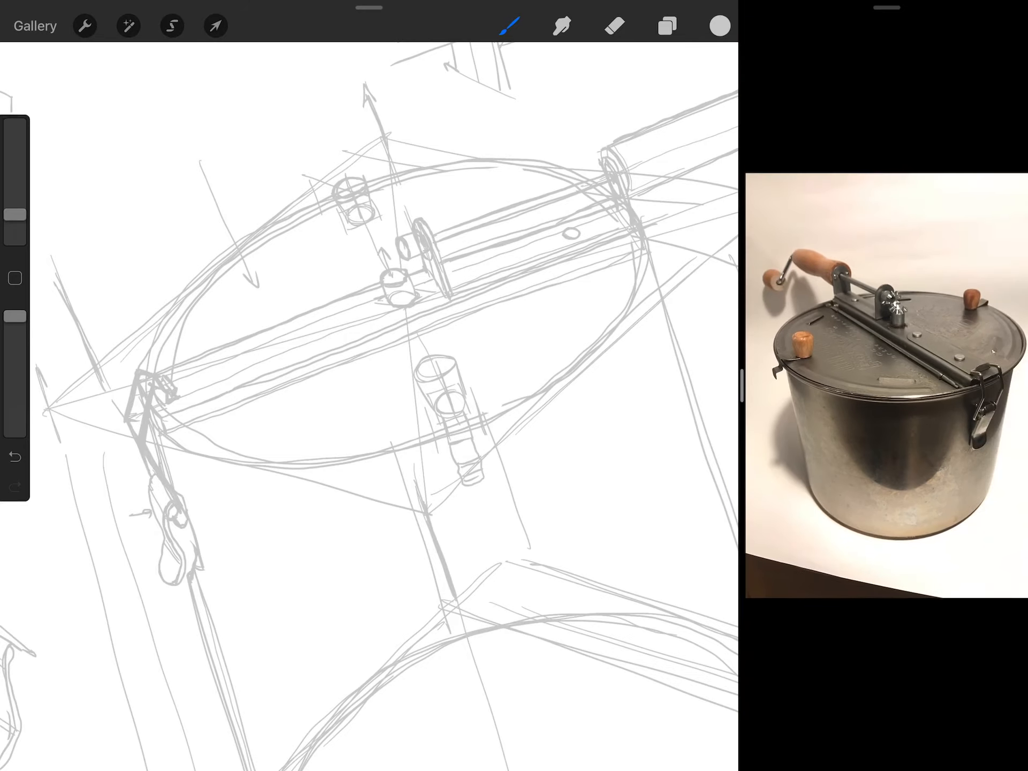
scroll(386, 361, "up", 2)
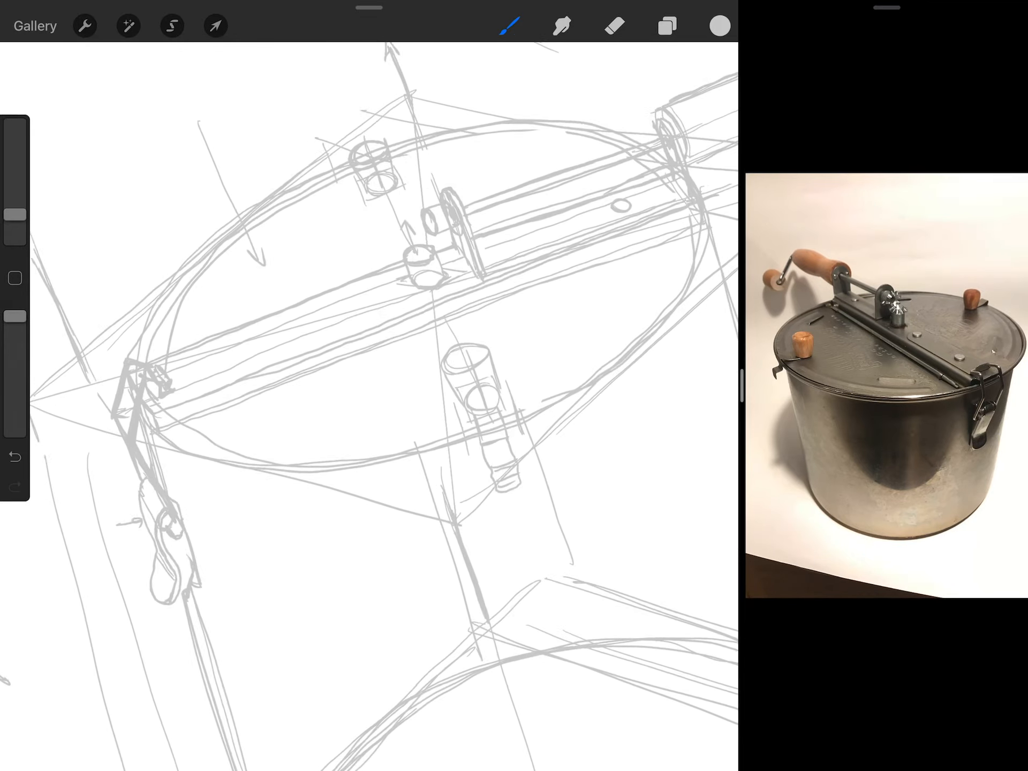
scroll(387, 361, "up", 1)
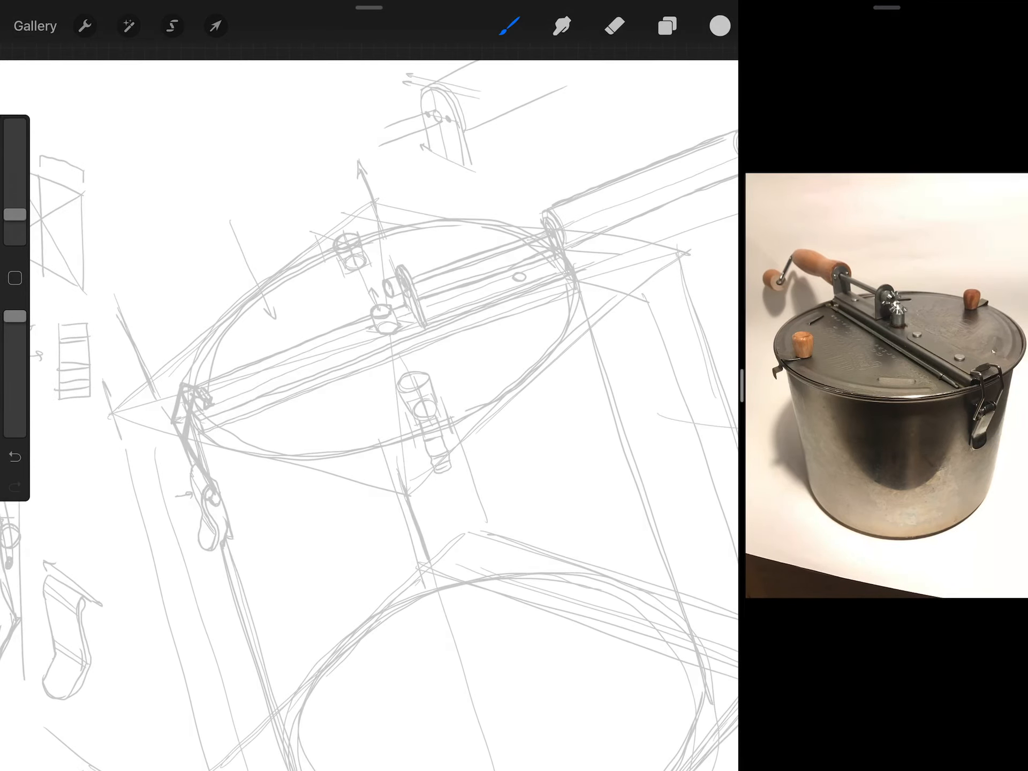
scroll(386, 361, "up", 2)
scroll(386, 362, "down", 1)
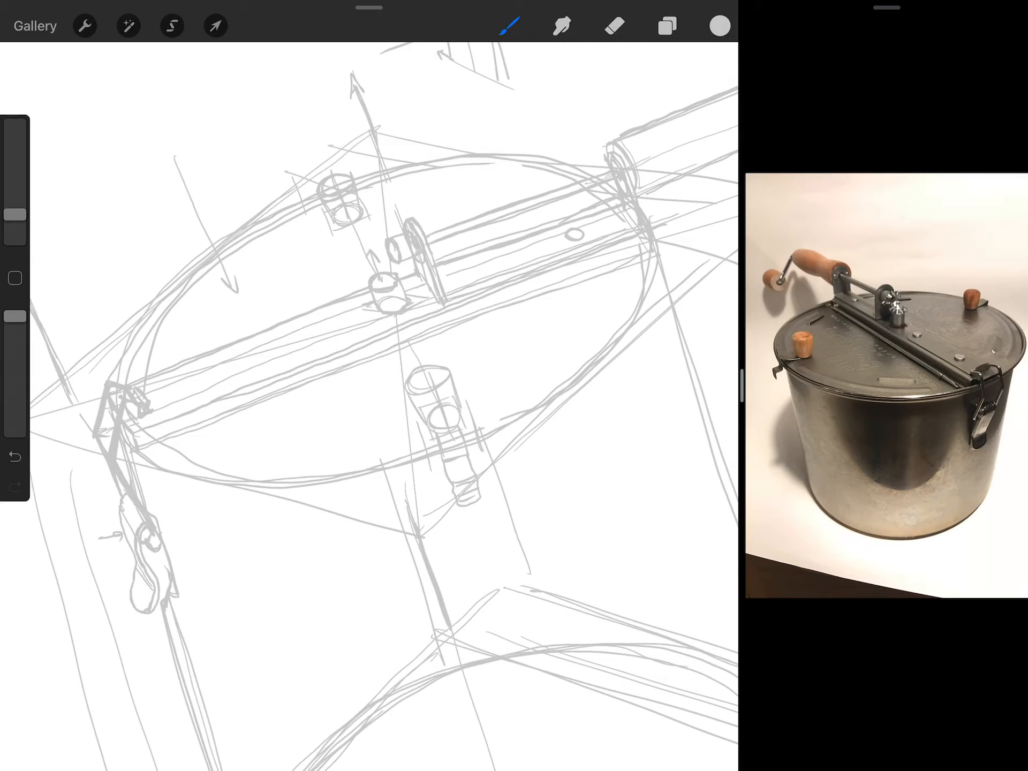
- Hatch diagonal lines across the lid and add a near-horizontal line over it
left_click_drag(381, 326, 394, 320)
left_click_drag(243, 458, 352, 369)
left_click_drag(276, 428, 362, 355)
left_click_drag(282, 426, 364, 352)
left_click_drag(466, 225, 520, 180)
mouse_move(187, 337)
left_mouse_down()
mouse_move(172, 339)
mouse_move(351, 323)
left_mouse_up()
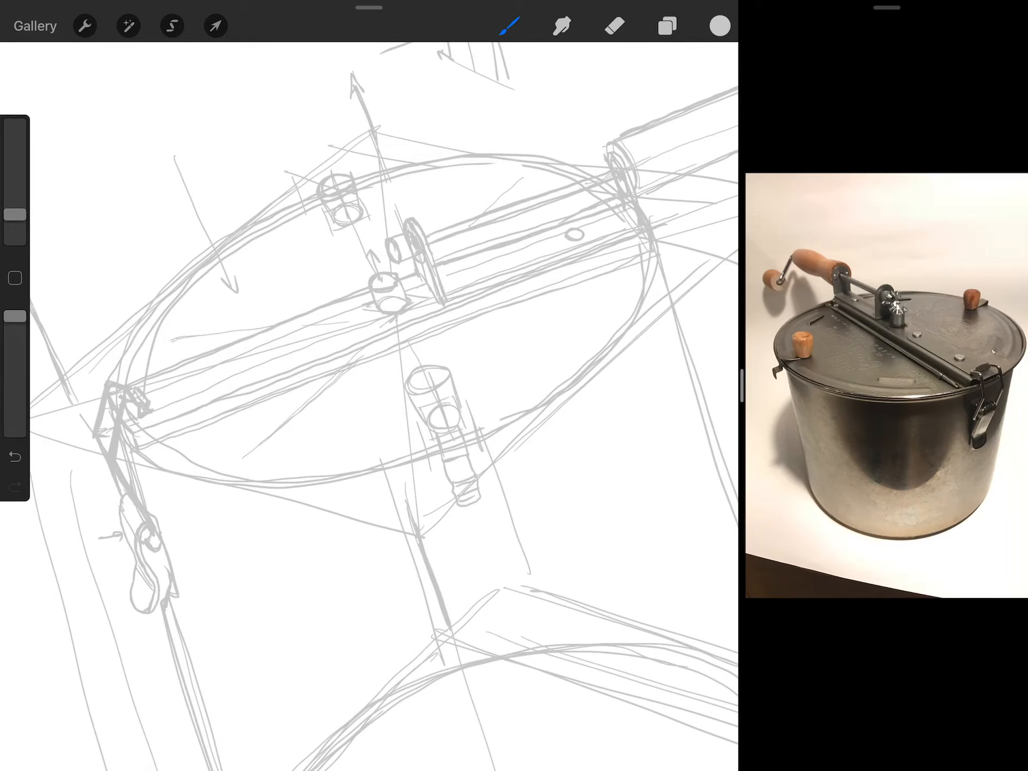
left_click_drag(444, 318, 604, 307)
scroll(370, 386, "down", 5)
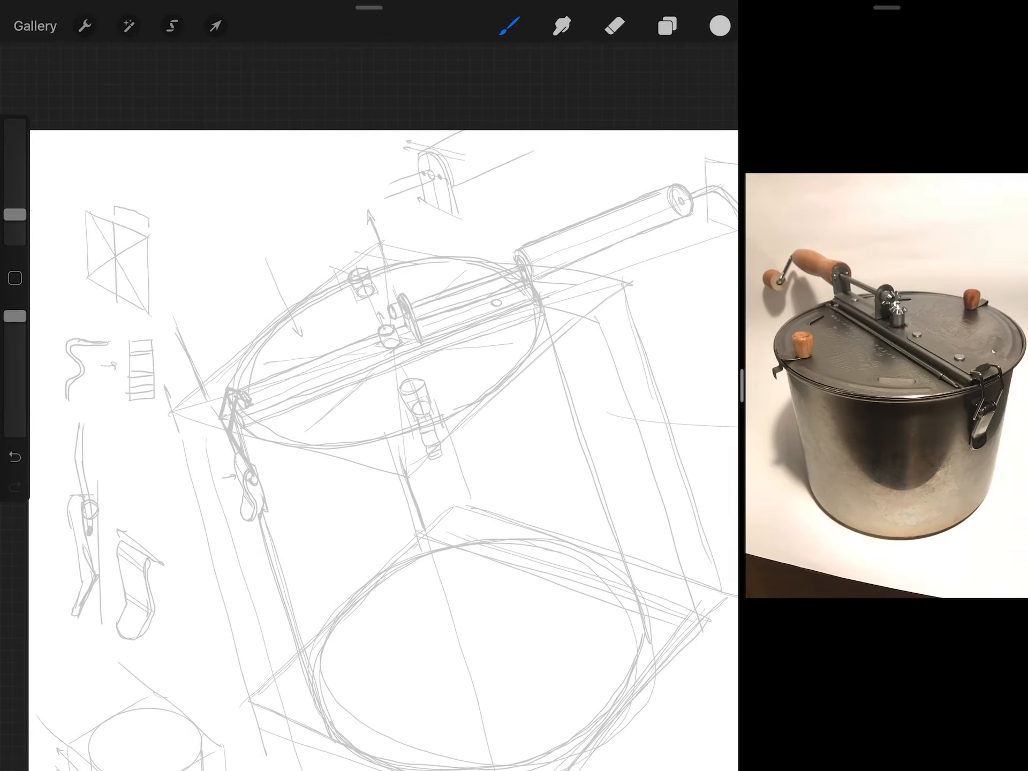
scroll(370, 402, "down", 3)
scroll(369, 362, "up", 8)
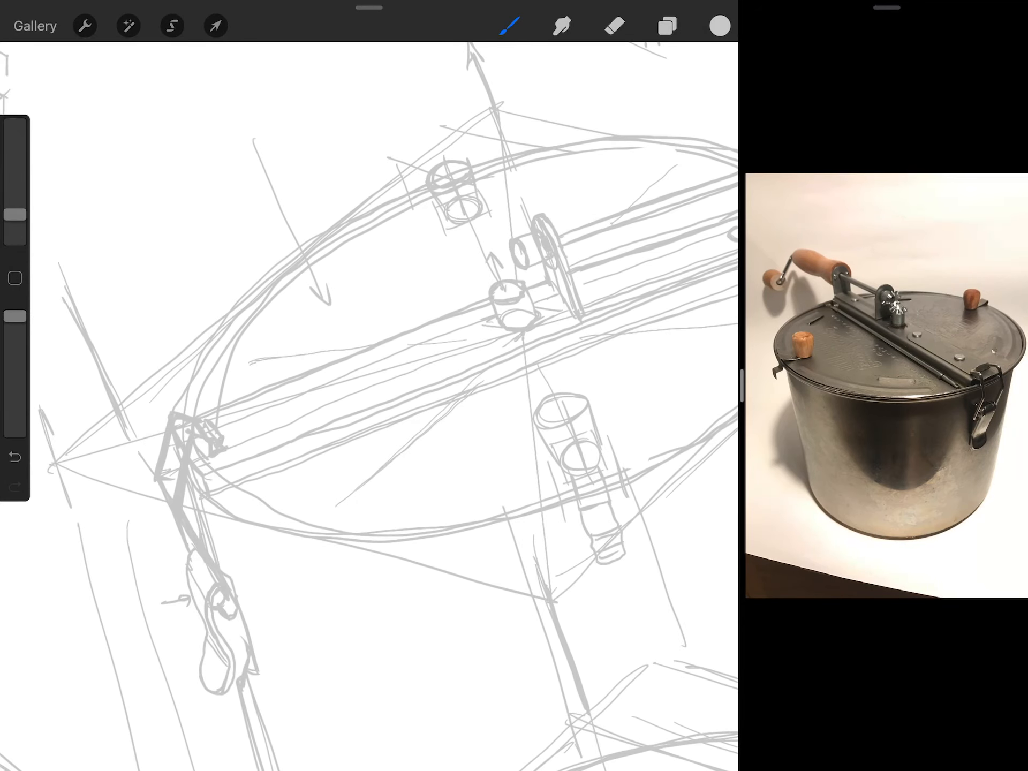
- Add short marks, a cross and hooked line ends around the lid
left_click_drag(276, 343, 256, 373)
left_click_drag(323, 491, 387, 496)
scroll(369, 362, "down", 3)
left_click_drag(604, 338, 583, 362)
left_click_drag(494, 228, 537, 235)
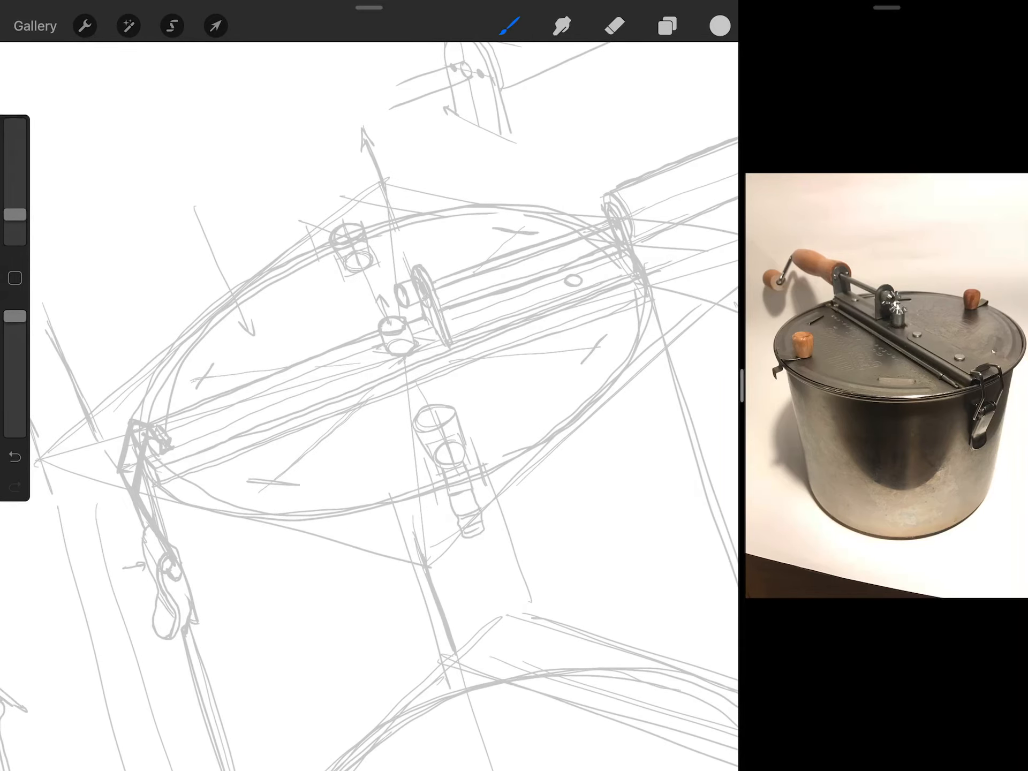
scroll(370, 362, "up", 3)
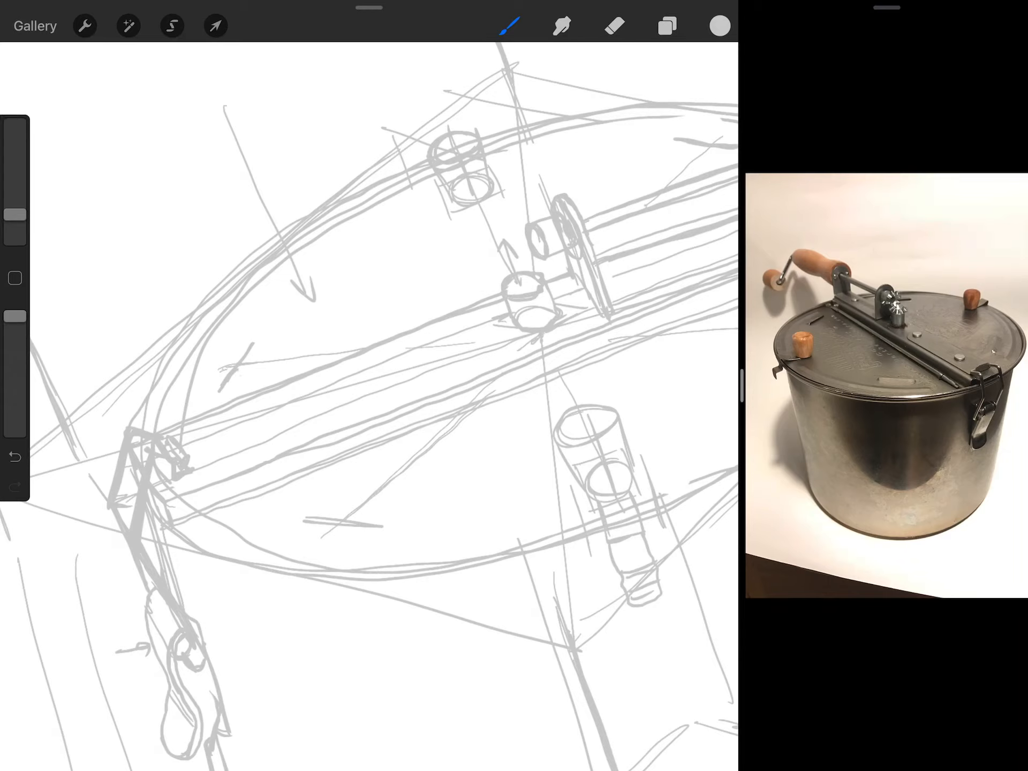
left_click_drag(221, 387, 213, 396)
scroll(370, 362, "down", 3)
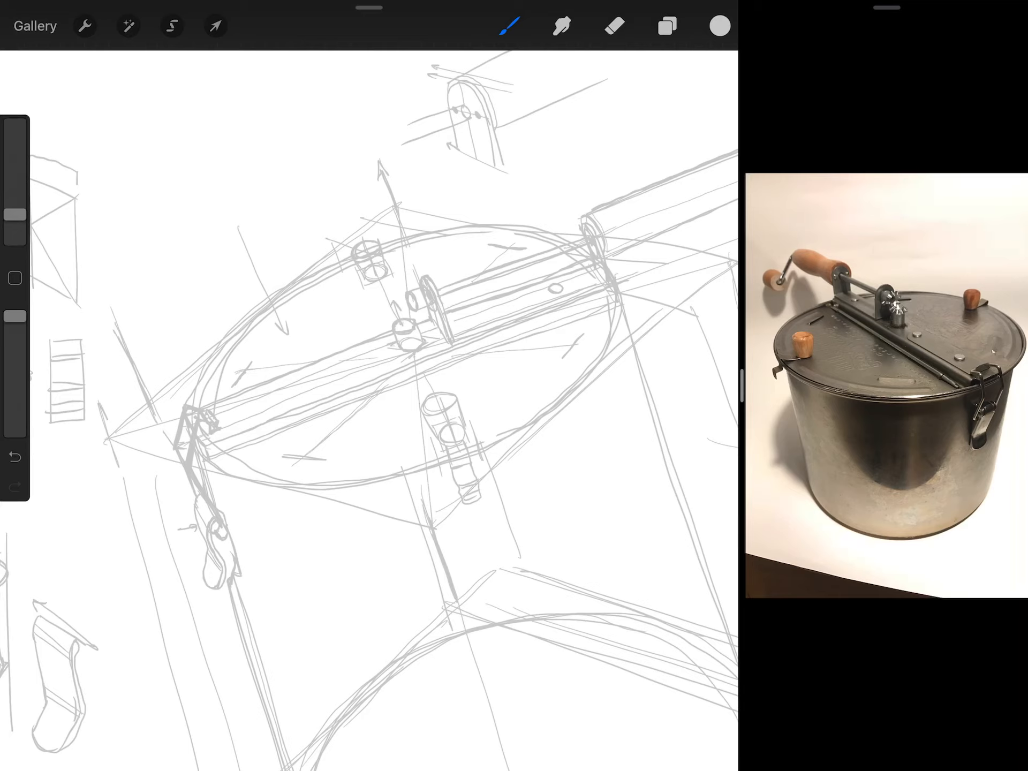
scroll(370, 361, "up", 3)
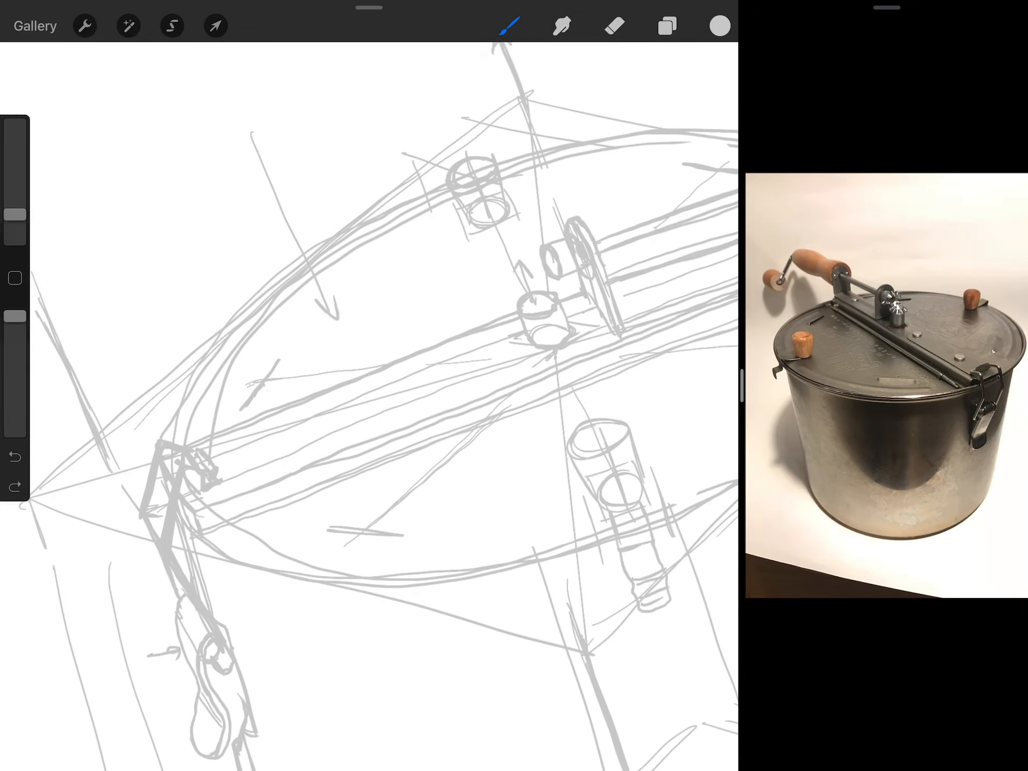
mouse_move(251, 399)
left_mouse_down()
mouse_move(241, 412)
mouse_move(254, 417)
mouse_move(277, 355)
mouse_move(249, 399)
left_mouse_up()
scroll(370, 362, "up", 3)
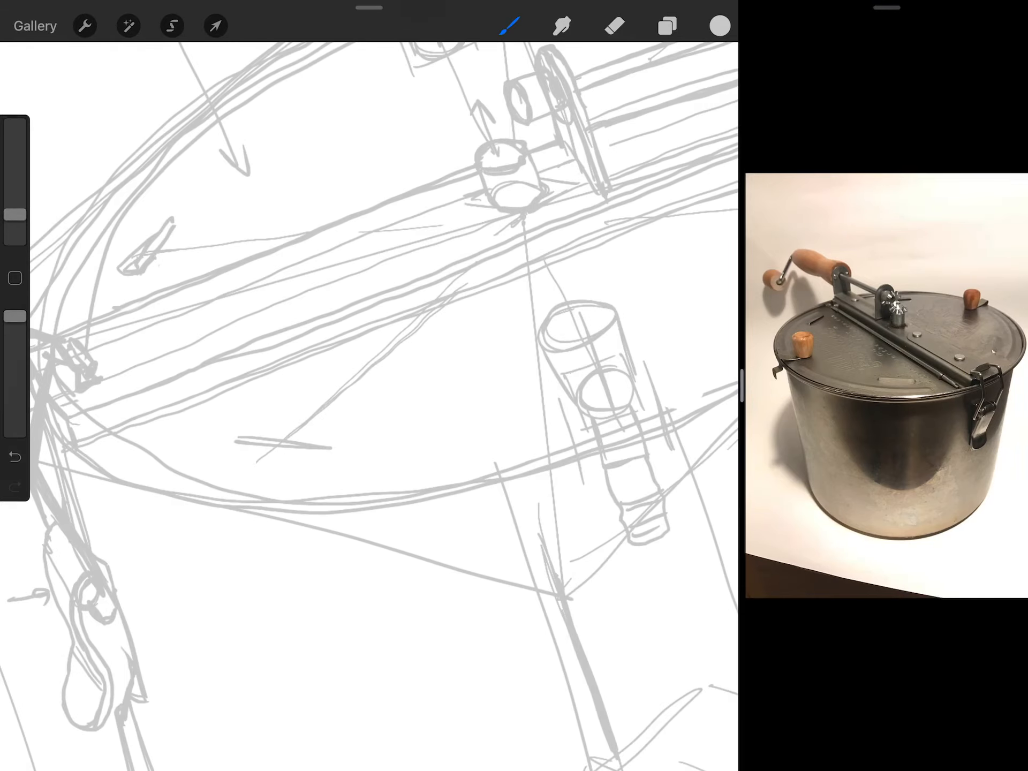
left_click_drag(224, 450, 233, 441)
left_click_drag(330, 450, 343, 457)
scroll(370, 362, "down", 3)
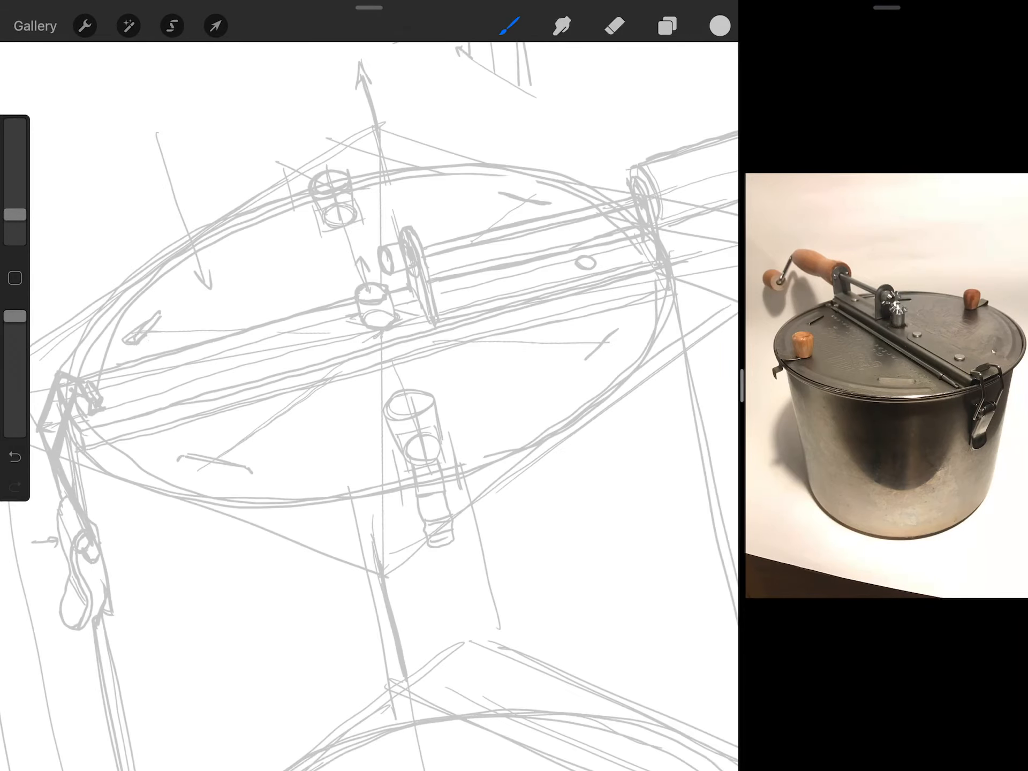
scroll(370, 362, "up", 2)
mouse_move(463, 357)
left_mouse_down()
mouse_move(457, 368)
mouse_move(482, 364)
left_mouse_up()
left_click_drag(502, 306, 522, 310)
scroll(370, 361, "down", 3)
scroll(370, 361, "up", 3)
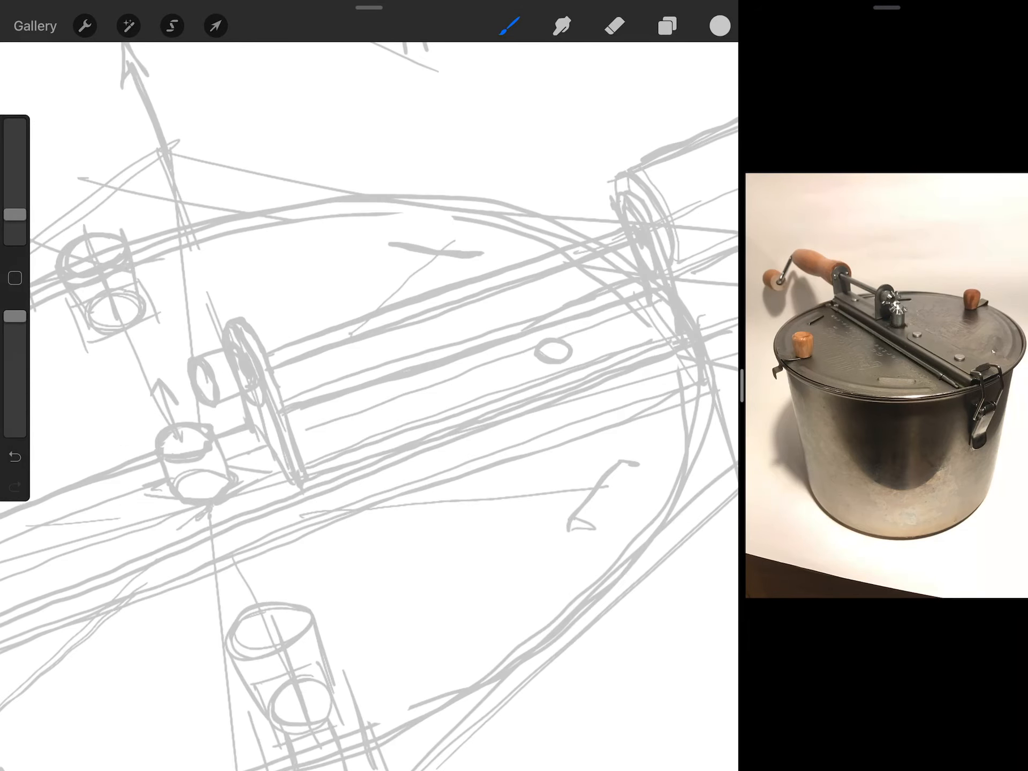
- Outline an elongated slot on the lid's back area and darken its edge
mouse_move(387, 238)
left_mouse_down()
mouse_move(483, 251)
mouse_move(397, 230)
left_mouse_up()
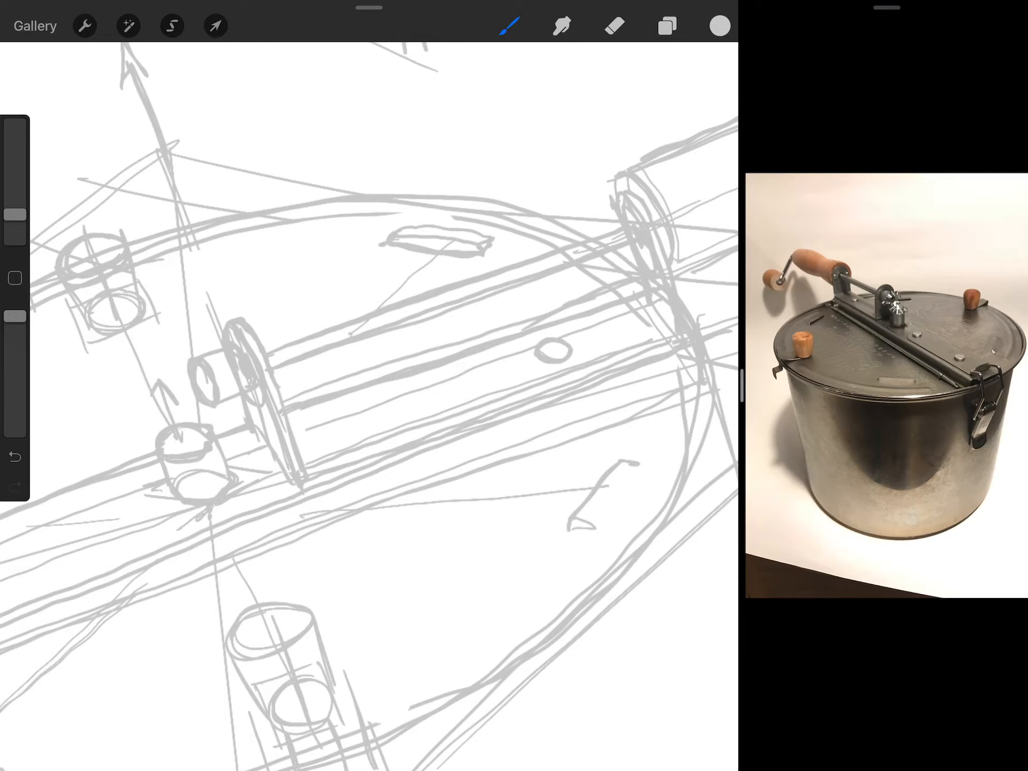
left_click_drag(484, 256, 490, 259)
scroll(370, 362, "down", 5)
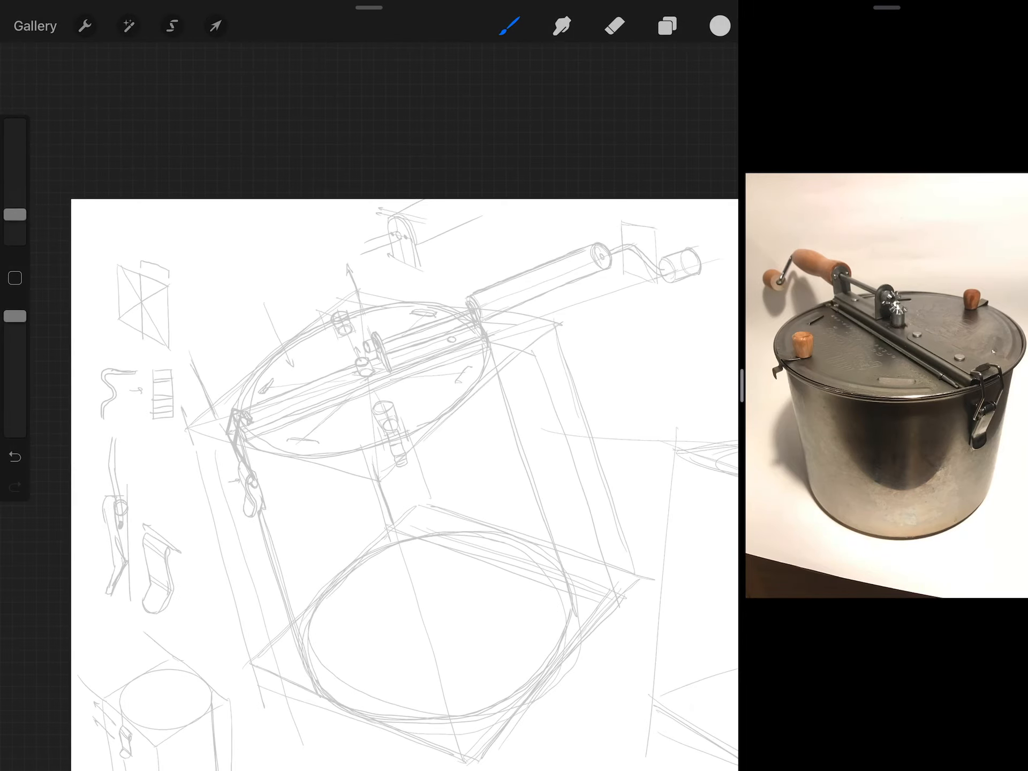
scroll(370, 402, "up", 2)
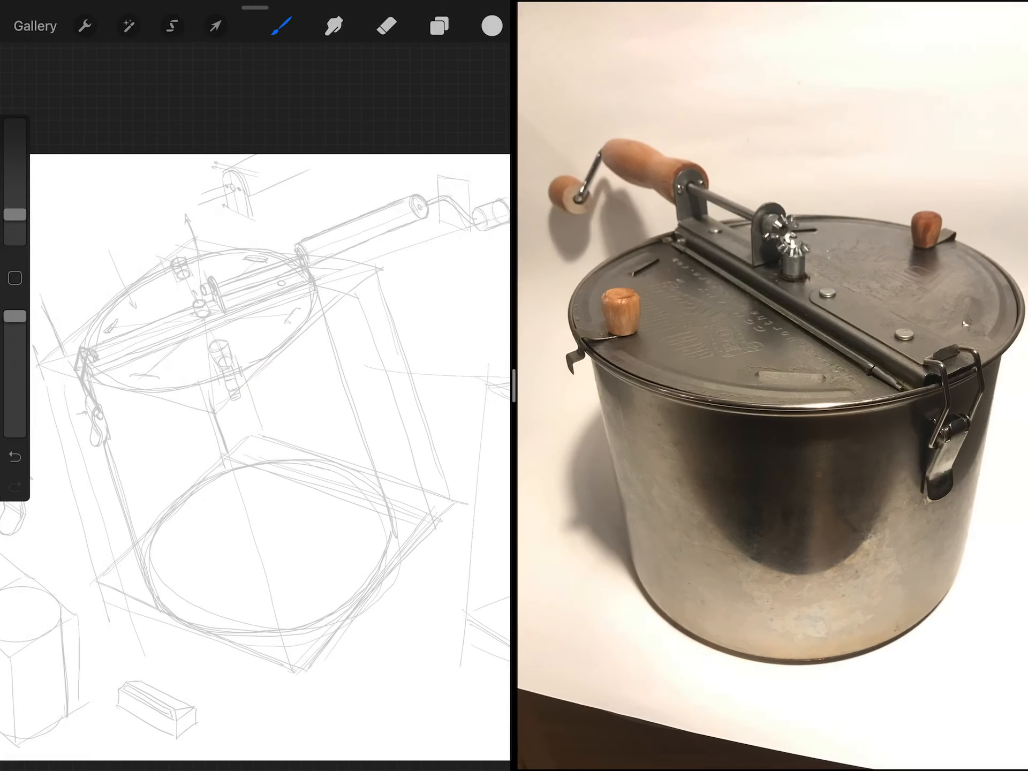
- Review latch, lid-mechanism and gear close-ups, then widen Procreate's side of the Split View
left_click_drag(924, 386, 603, 386)
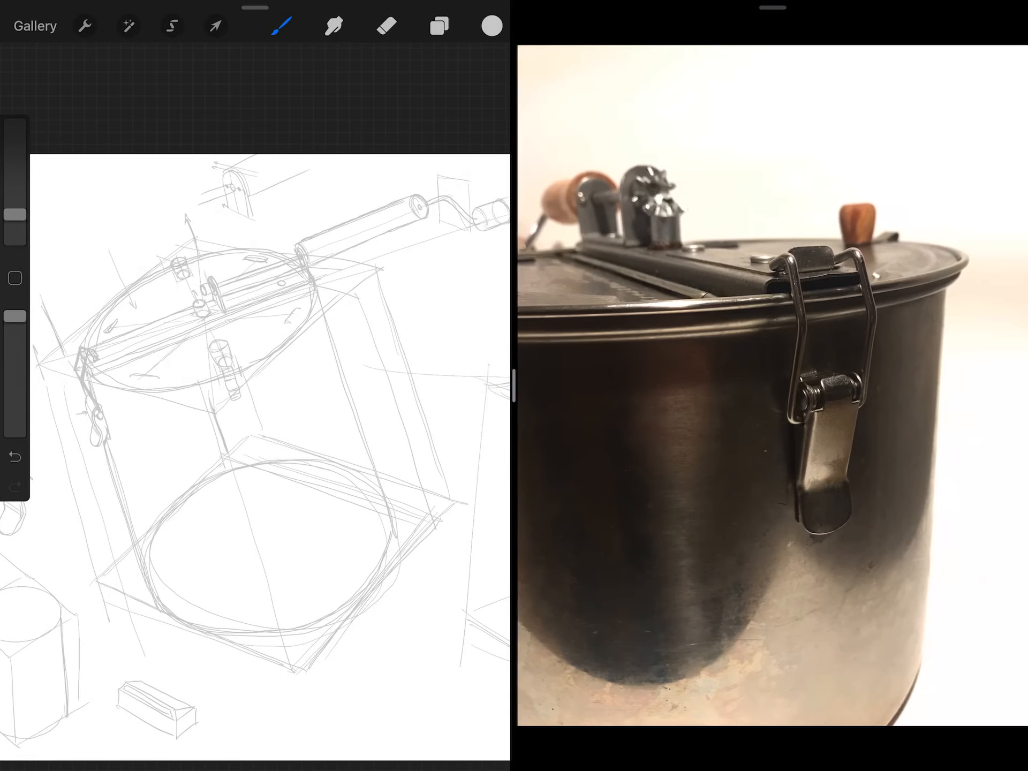
left_click_drag(924, 385, 602, 387)
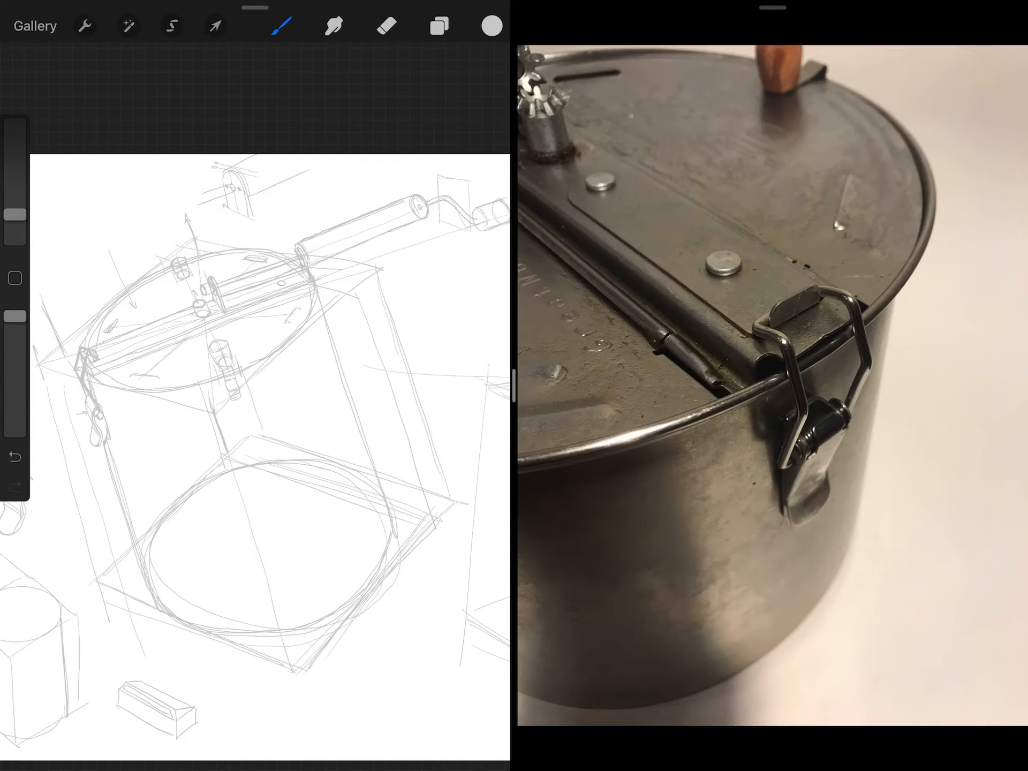
left_click_drag(924, 386, 603, 386)
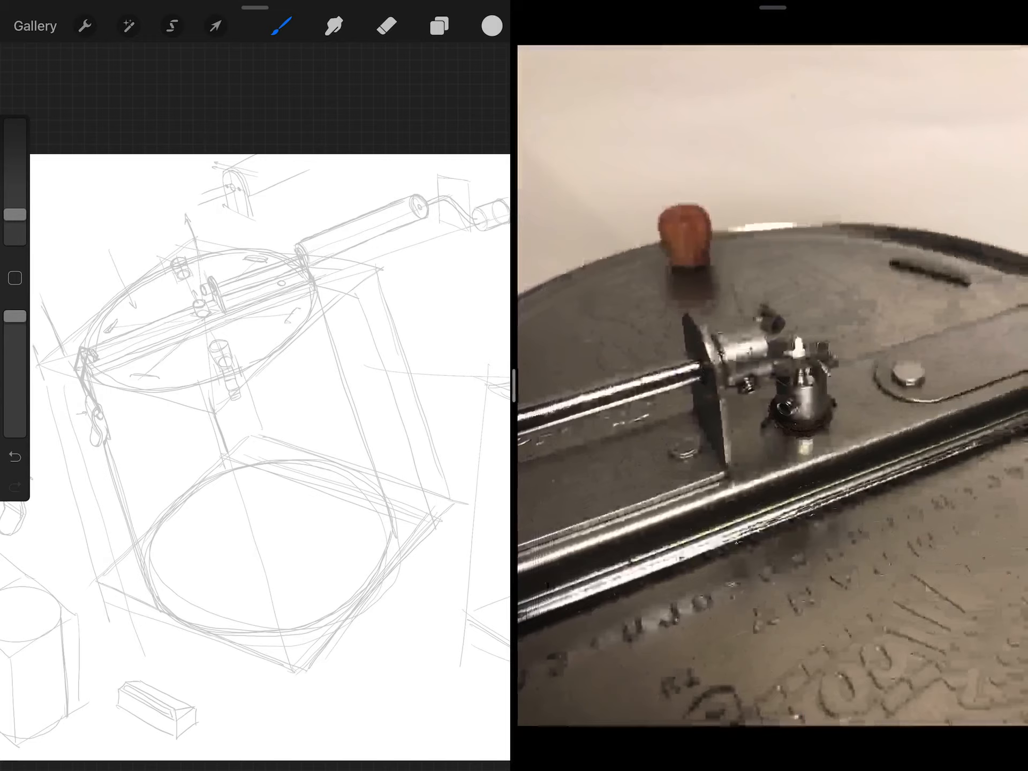
left_click_drag(925, 386, 602, 387)
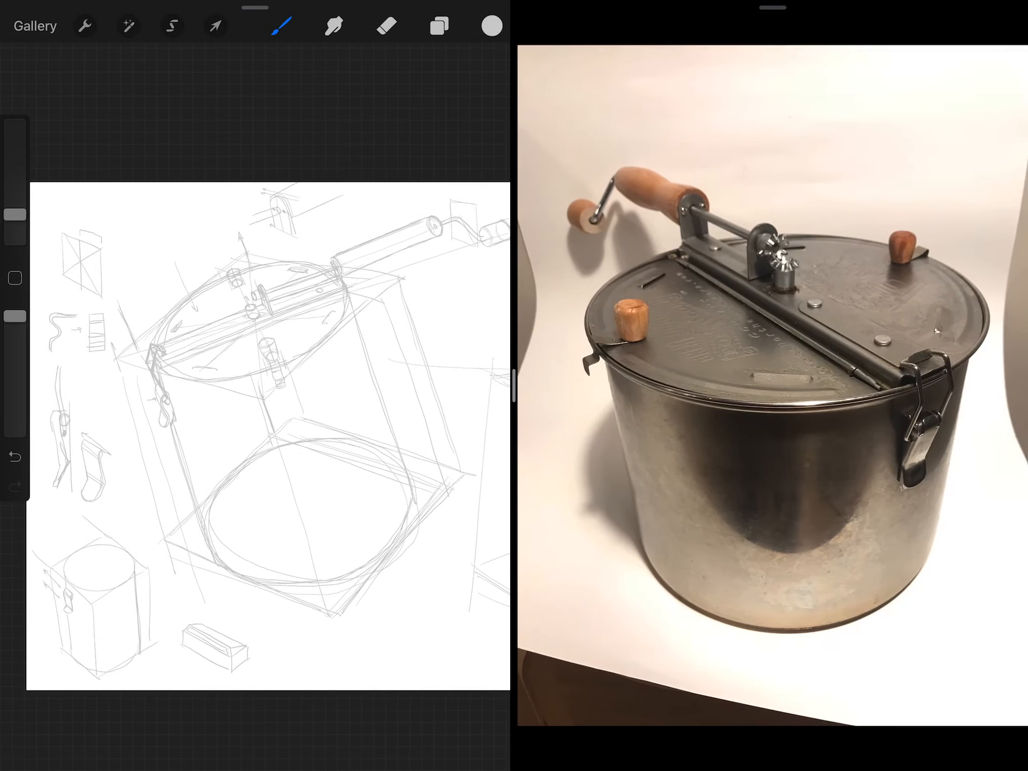
left_click_drag(513, 387, 740, 385)
scroll(402, 403, "up", 3)
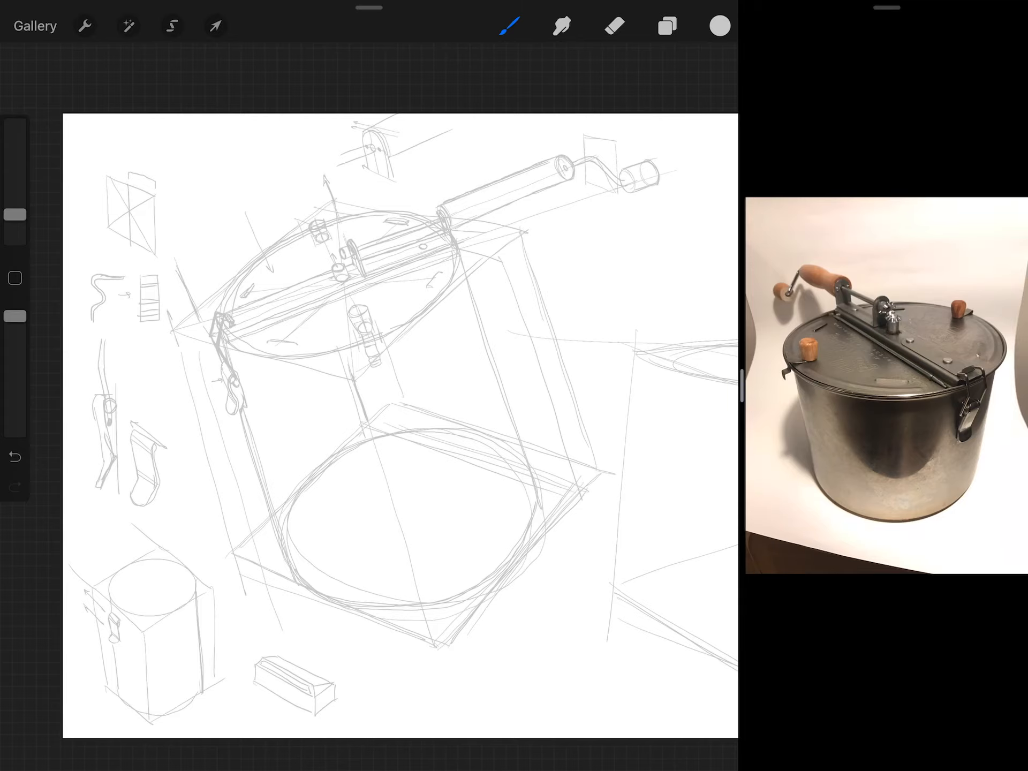
left_click_drag(515, 2, 514, 563)
left_click_drag(515, 756, 515, 81)
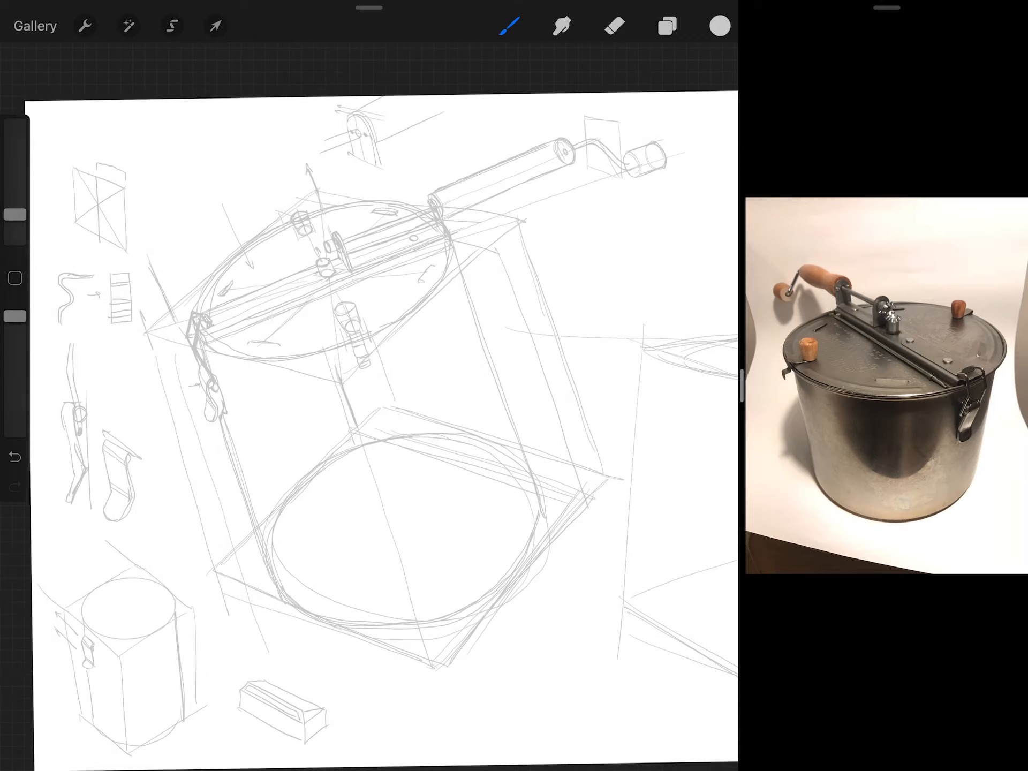
scroll(402, 402, "up", 2)
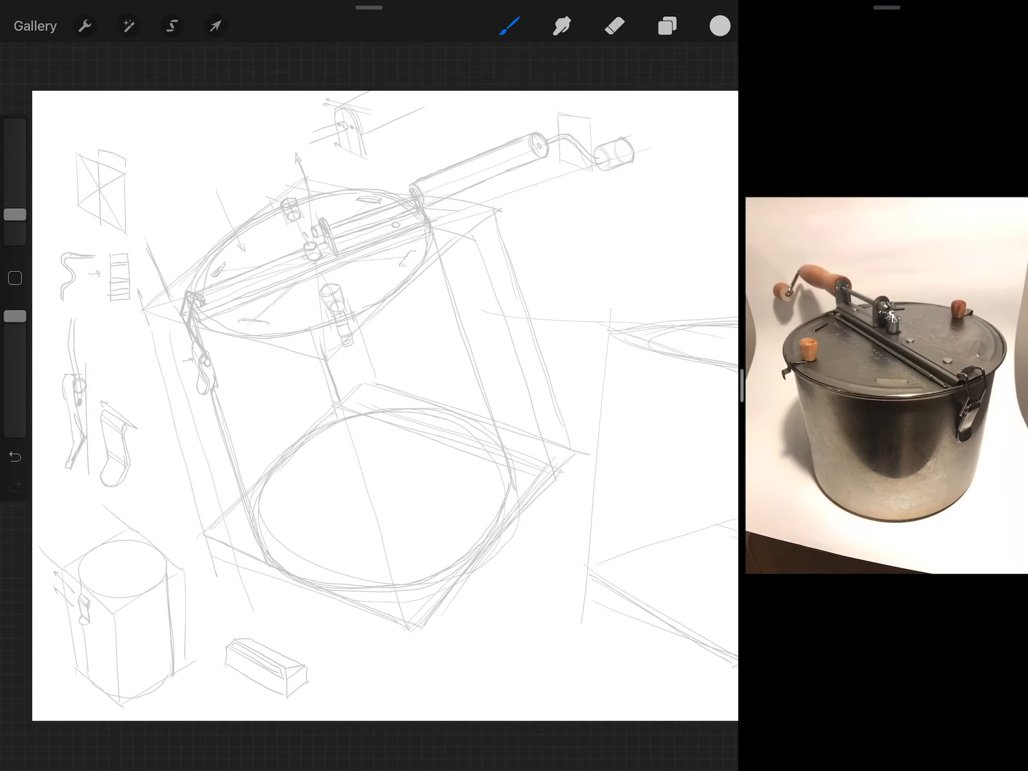
left_click_drag(402, 402, 438, 421)
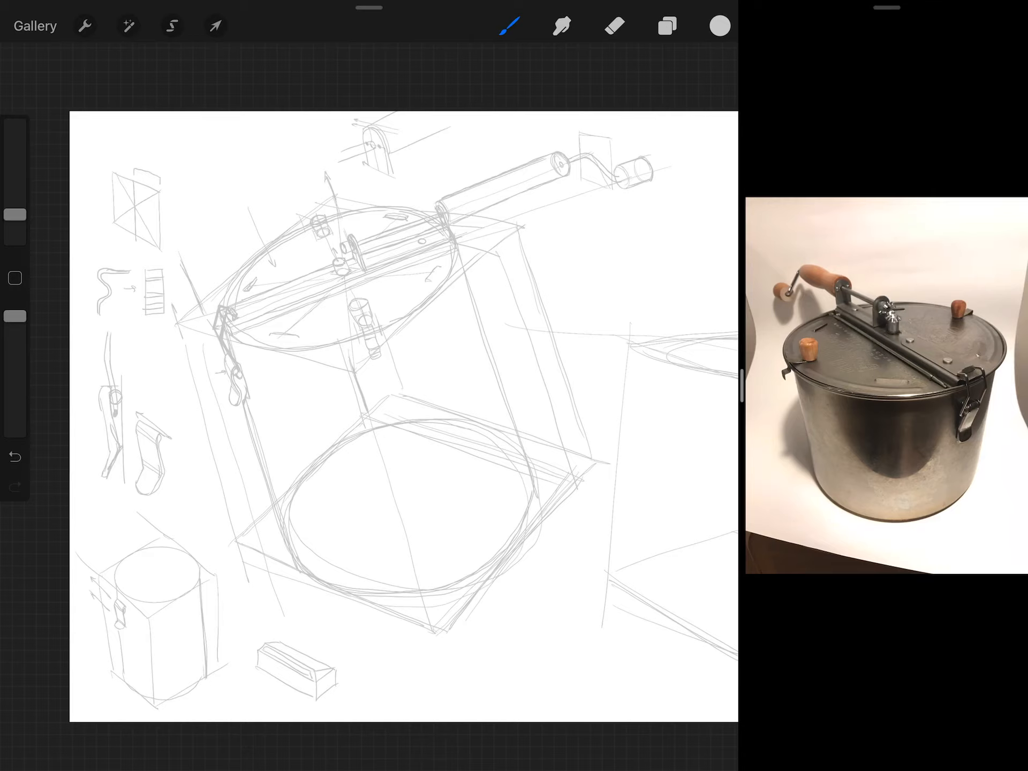
scroll(402, 362, "down", 3)
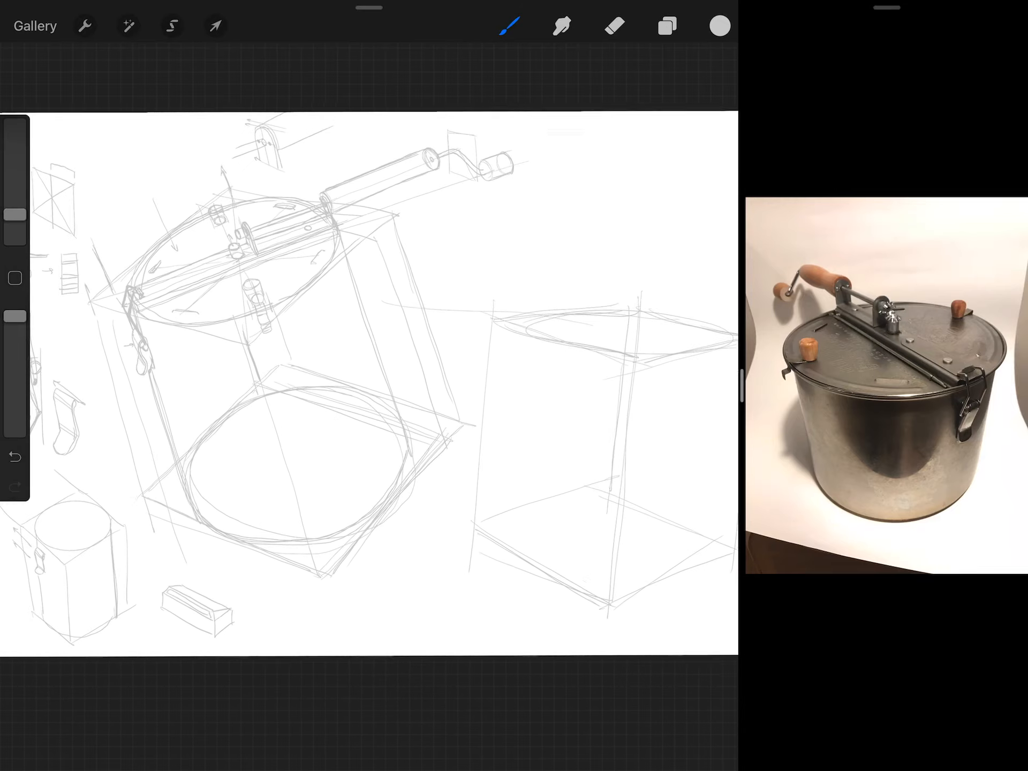
left_click_drag(402, 362, 337, 346)
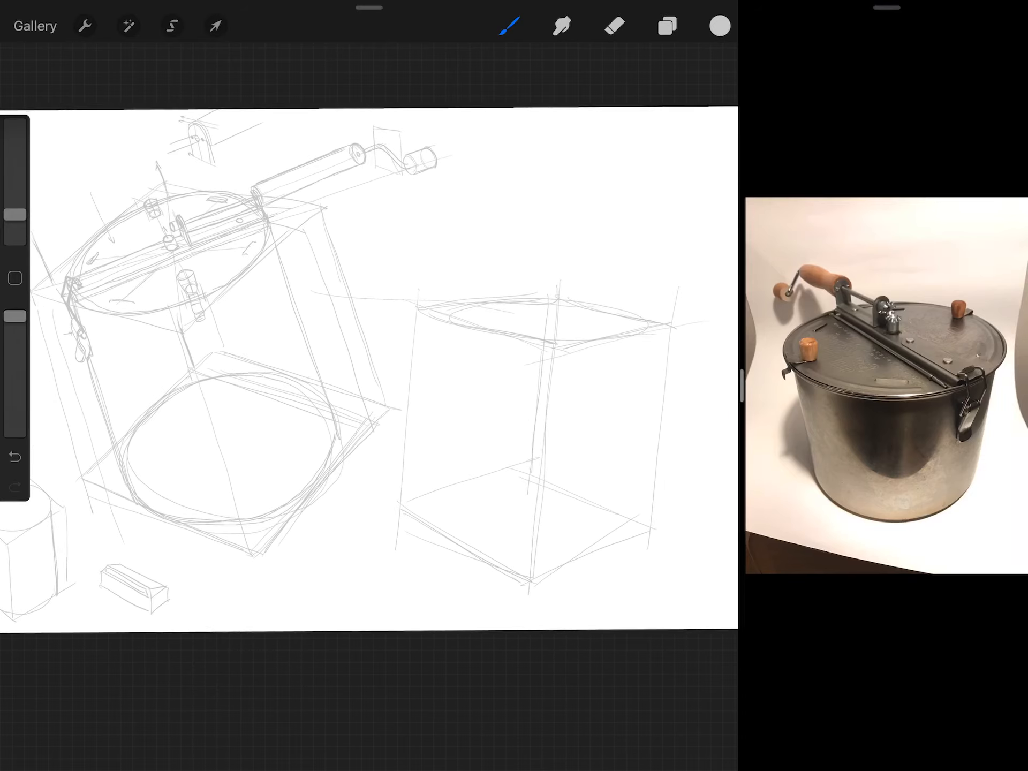
scroll(482, 402, "up", 4)
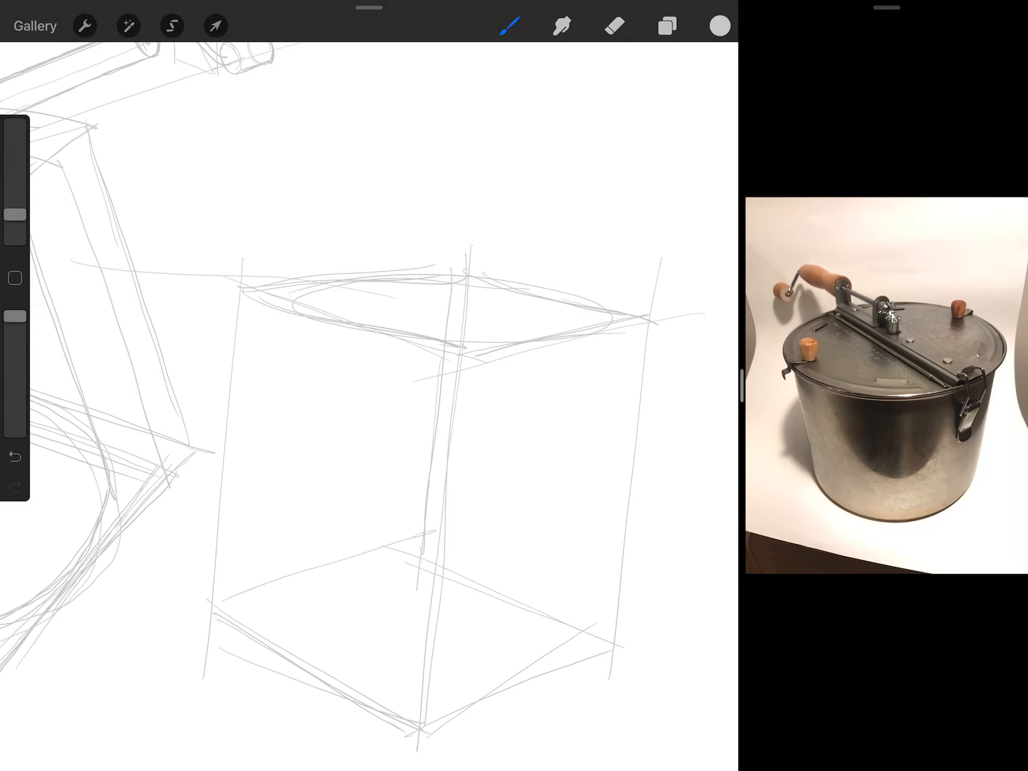
scroll(402, 362, "down", 3)
- Fade Layer 4's sketch to about 29% opacity in the Layers panel
left_click(666, 25)
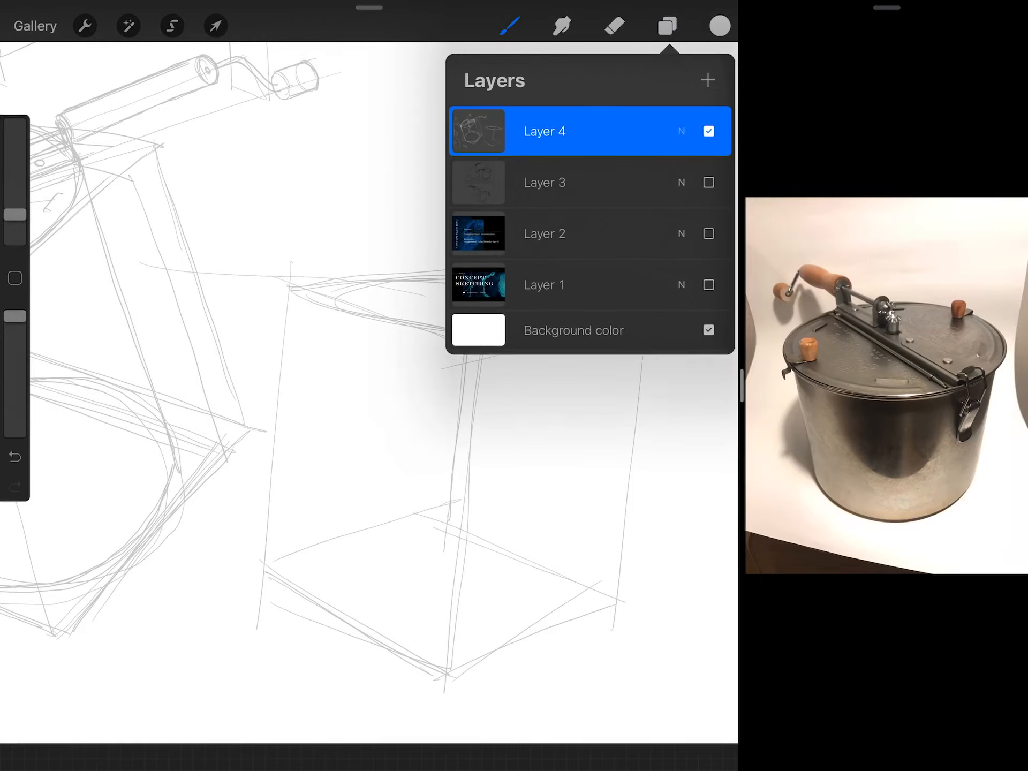
left_click_drag(587, 180, 587, 209)
left_click(681, 131)
left_click_drag(711, 192, 537, 193)
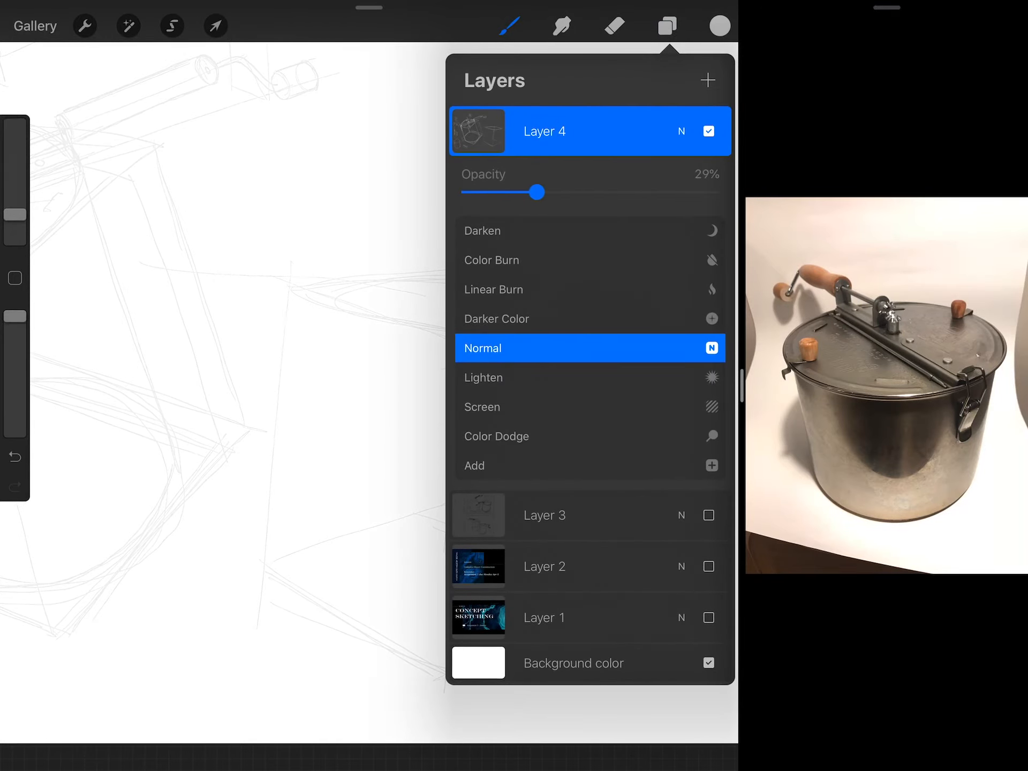
left_click(681, 131)
- Add a new empty Layer 5 above and nudge Layer 4's opacity back up slightly
left_click(708, 81)
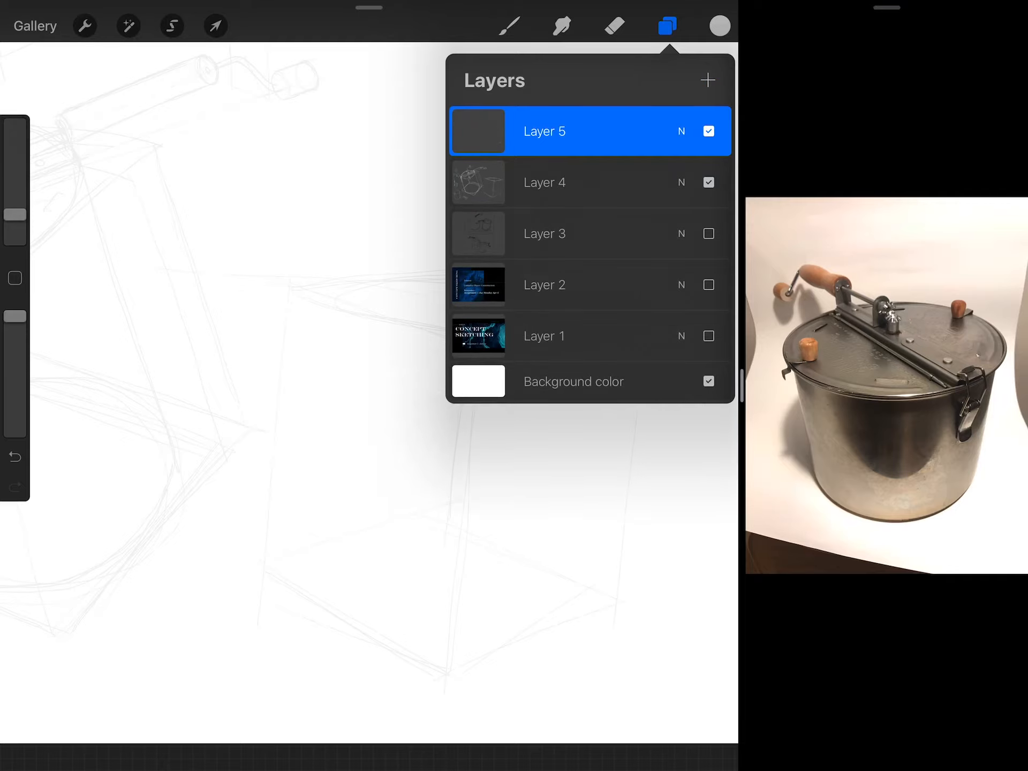
left_click(681, 182)
left_click_drag(537, 243, 591, 243)
left_click(681, 182)
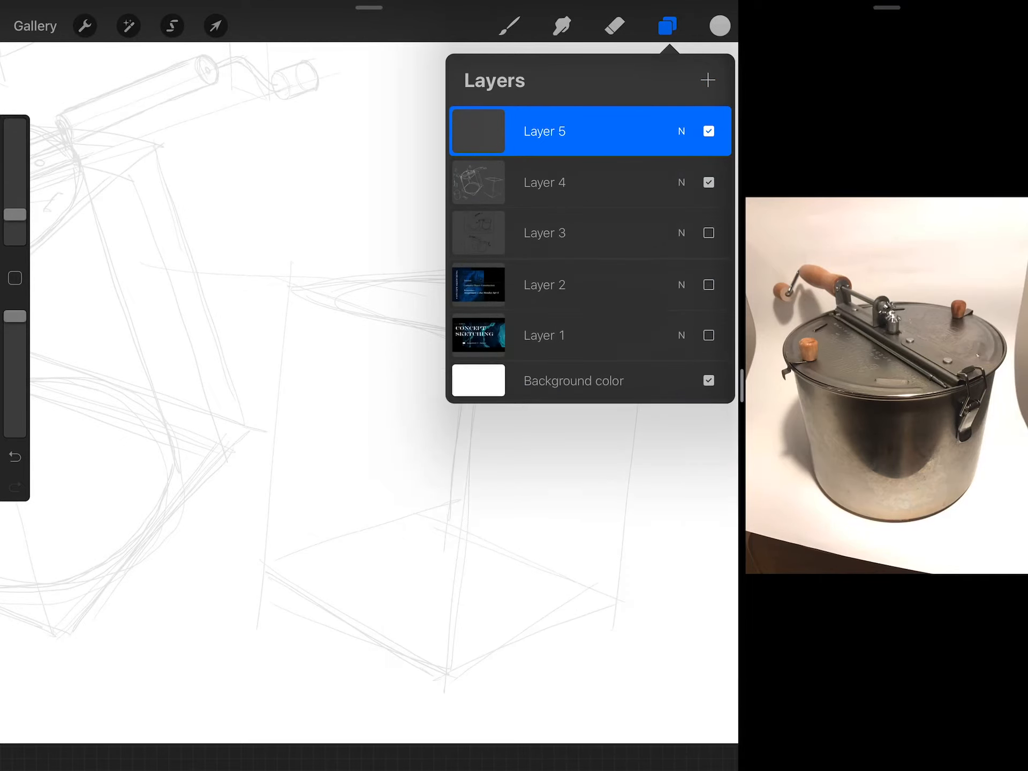
left_click(322, 402)
scroll(362, 402, "up", 5)
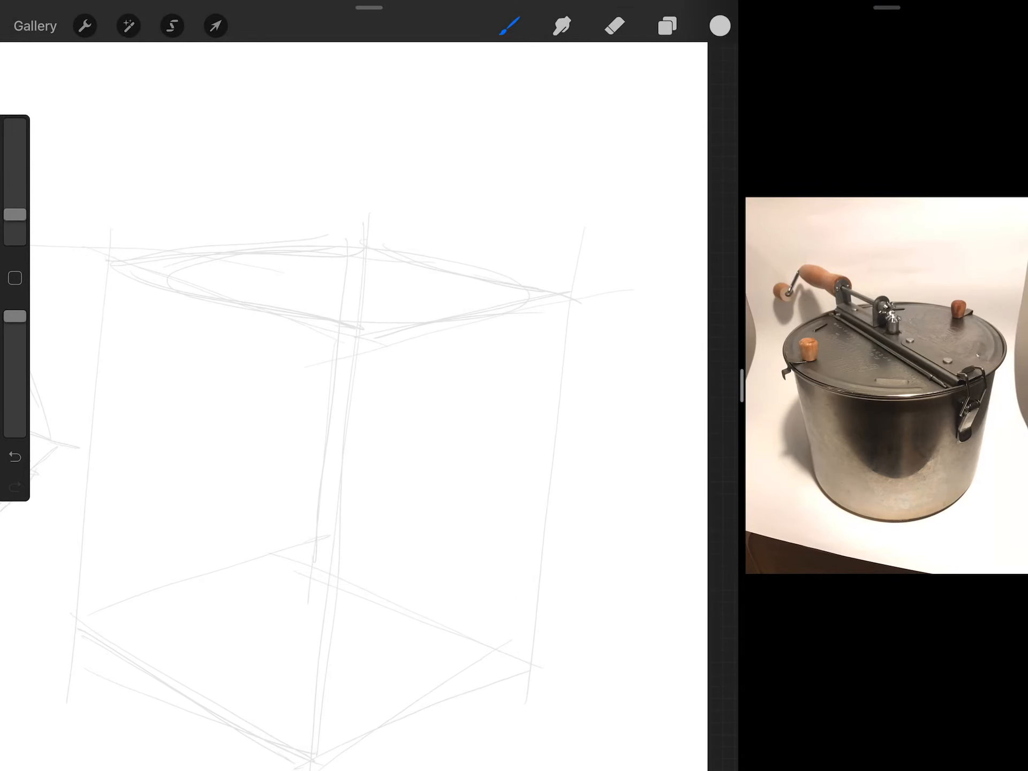
- Draw a clean QuickShape top ellipse and two straight cylinder sides, undoing the bad left line and a stray stroke
mouse_move(356, 250)
left_mouse_down()
mouse_move(169, 257)
mouse_move(241, 306)
mouse_move(483, 325)
mouse_move(429, 267)
left_mouse_up()
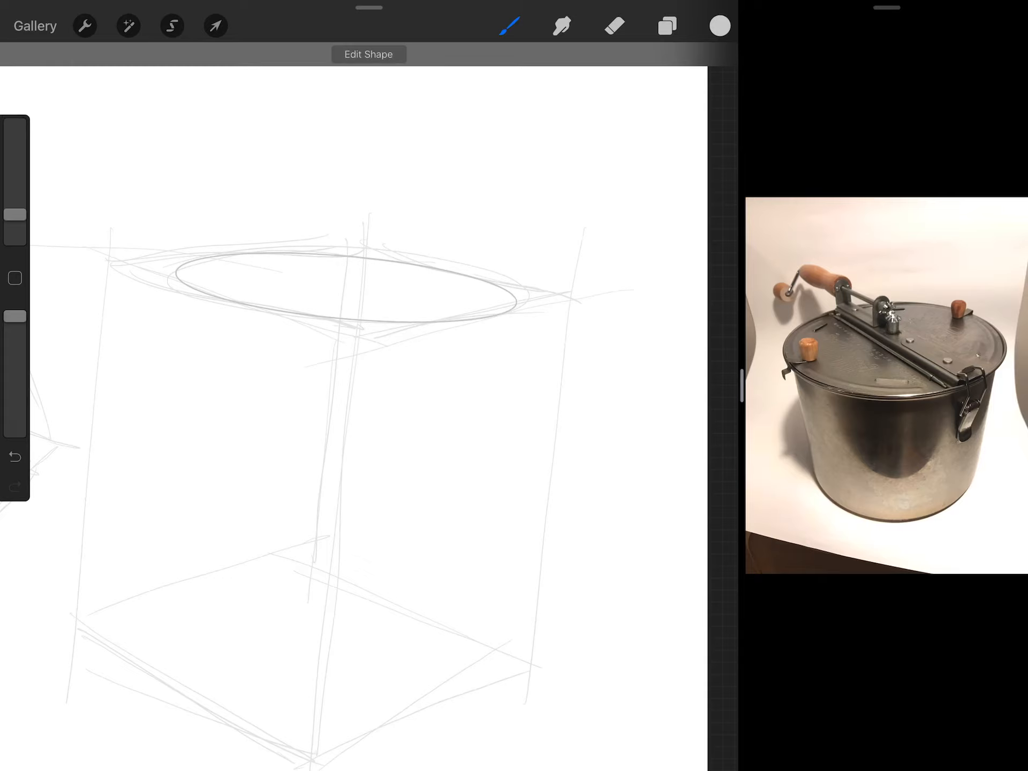
left_click_drag(172, 276, 128, 625)
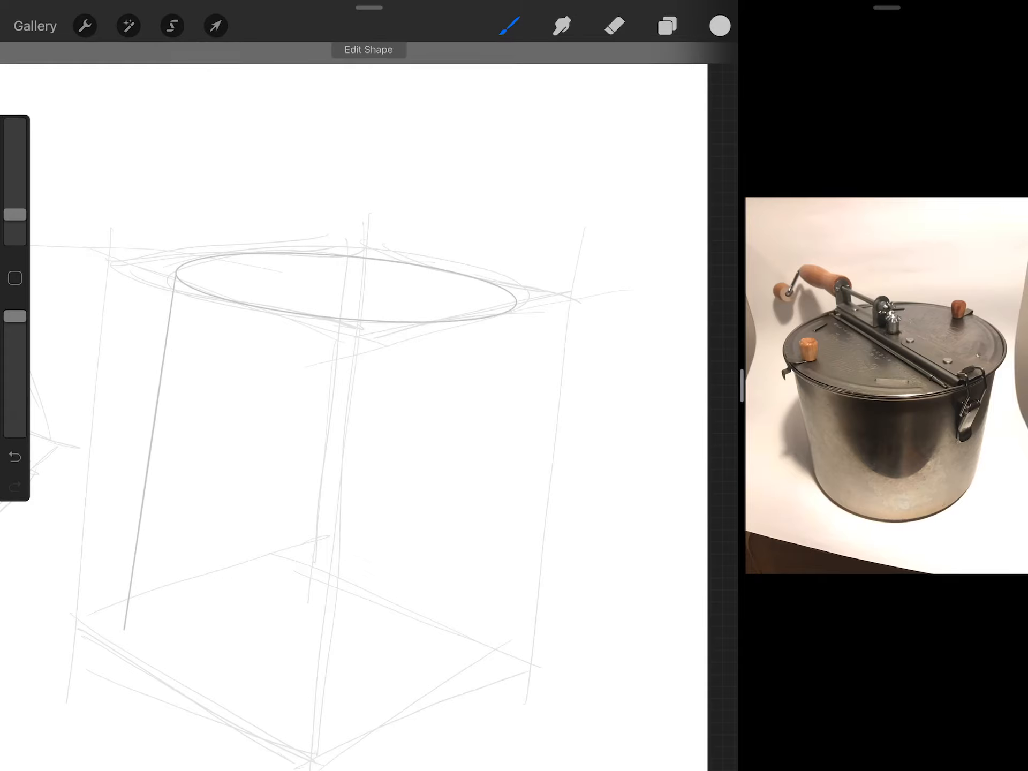
scroll(353, 401, "down", 1)
key("ctrl+z")
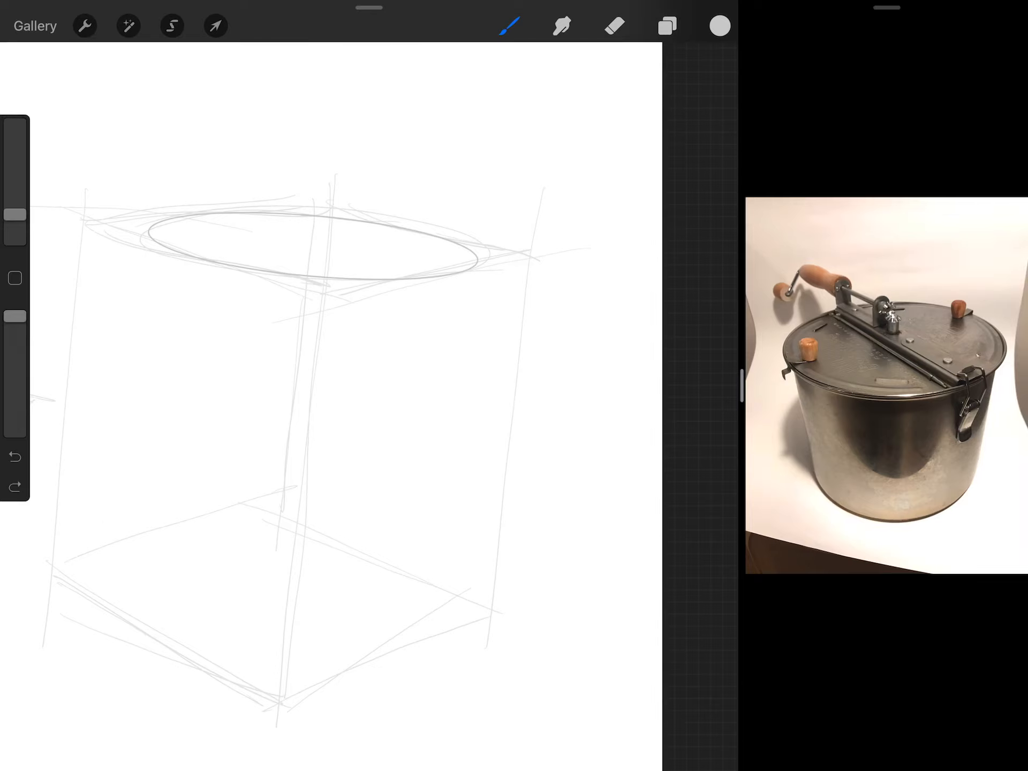
left_click_drag(145, 233, 101, 576)
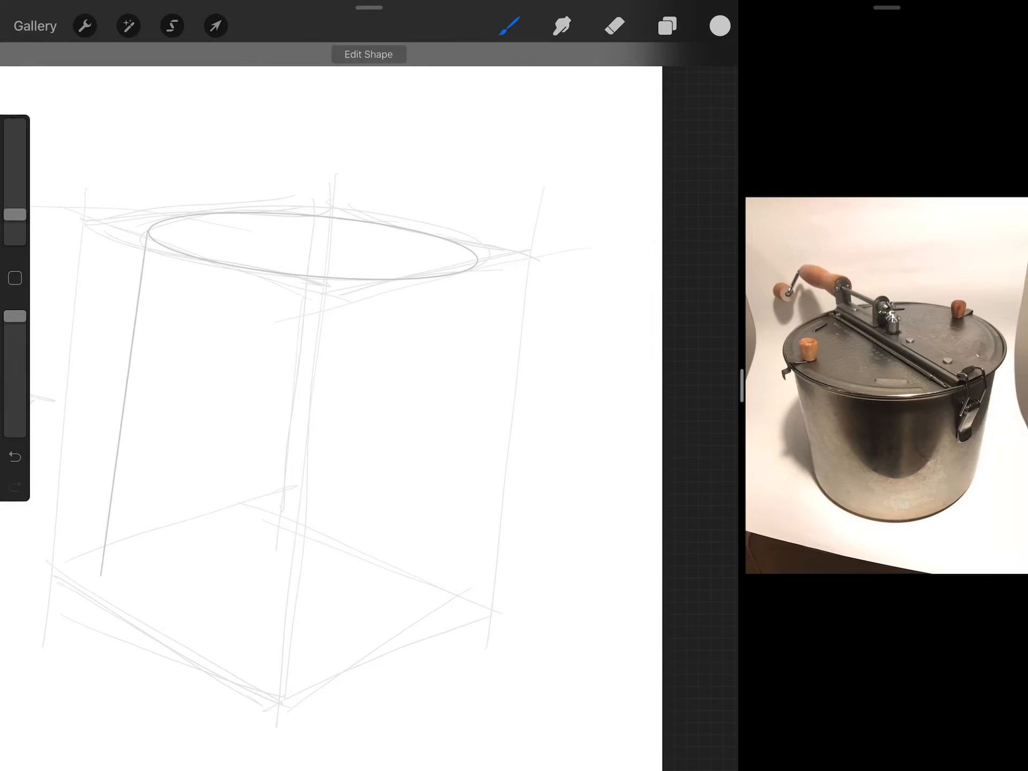
left_click_drag(479, 262, 437, 607)
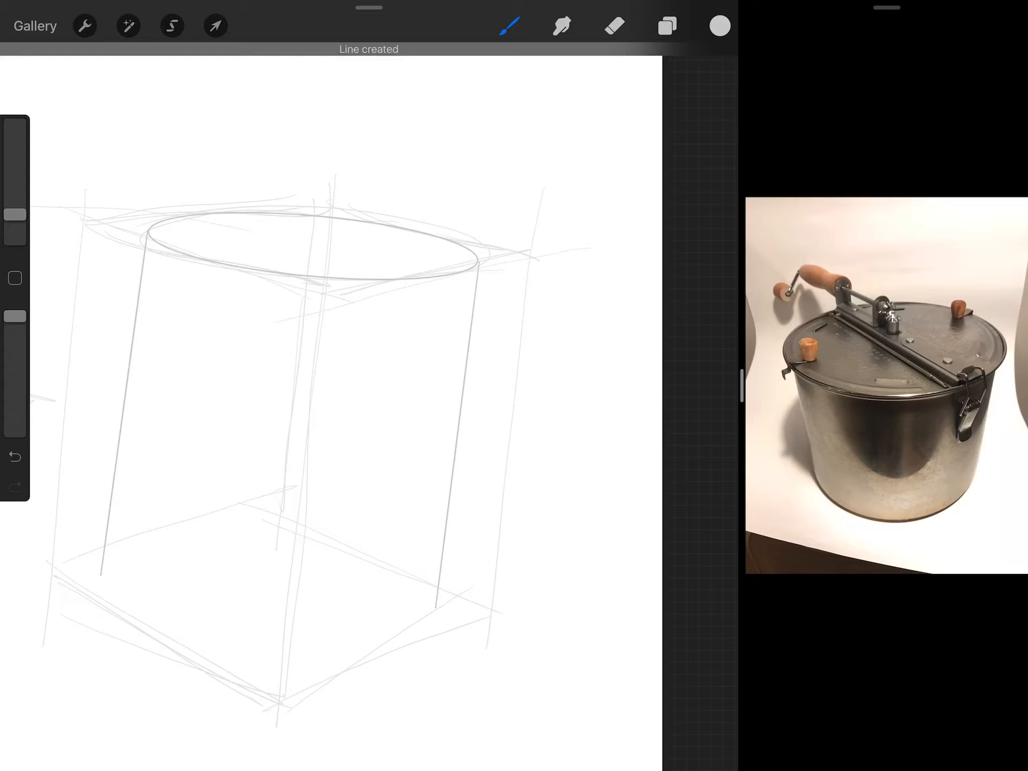
scroll(322, 362, "down", 3)
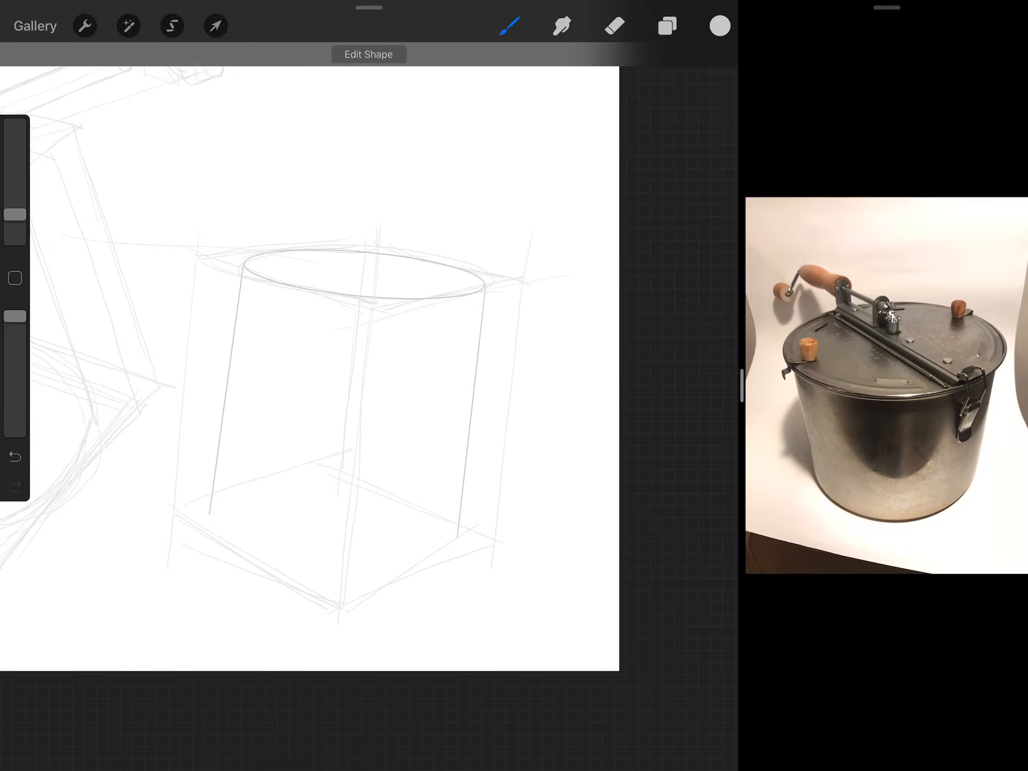
scroll(321, 362, "up", 3)
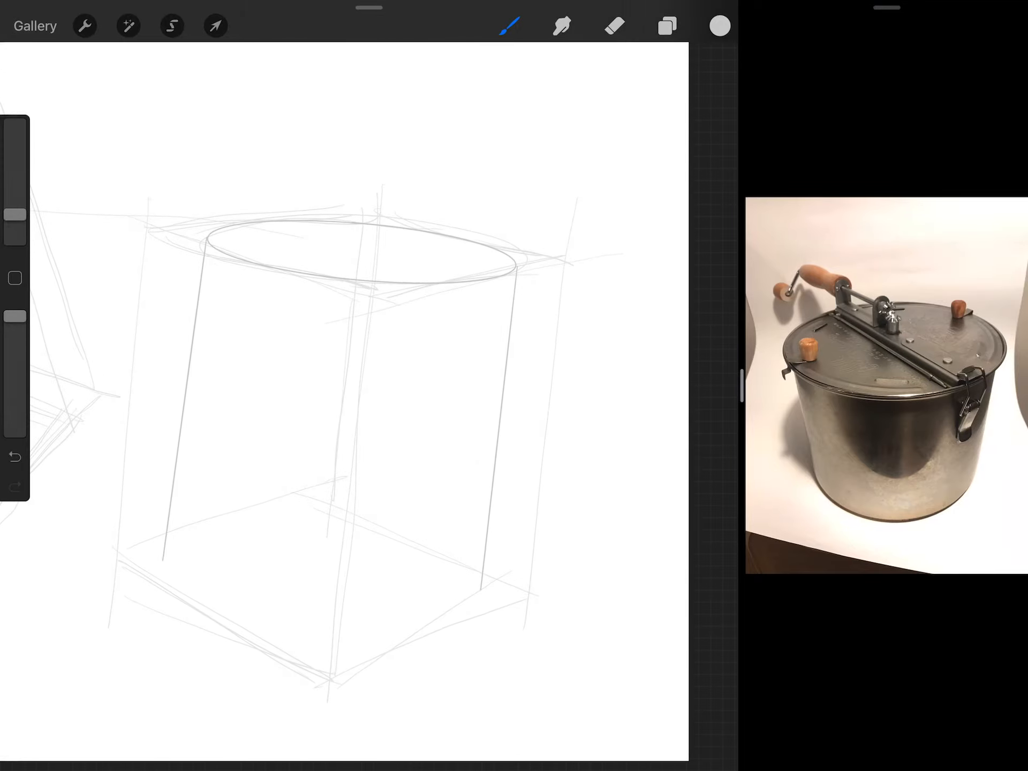
scroll(321, 362, "down", 5)
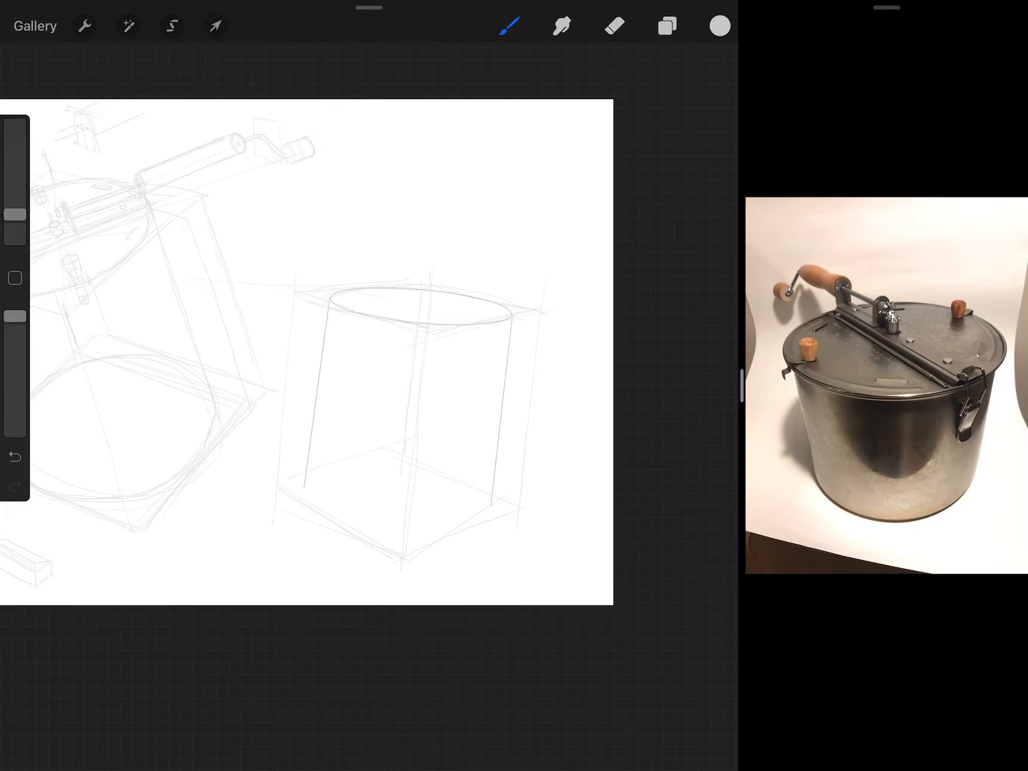
scroll(362, 362, "up", 5)
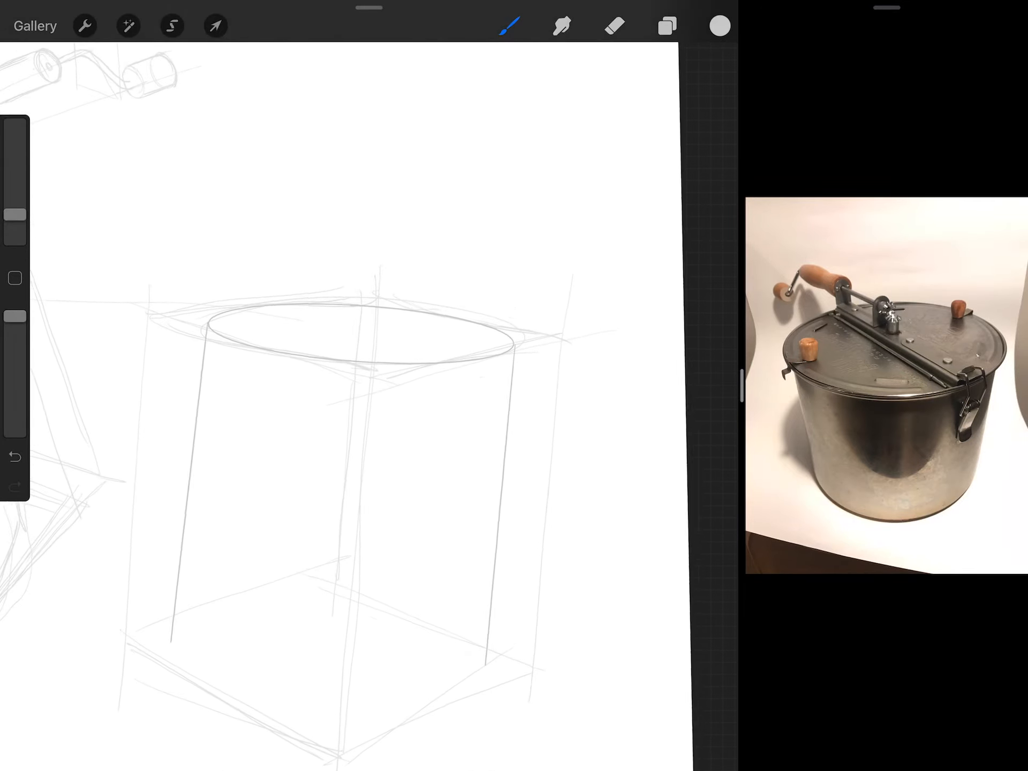
scroll(361, 362, "down", 2)
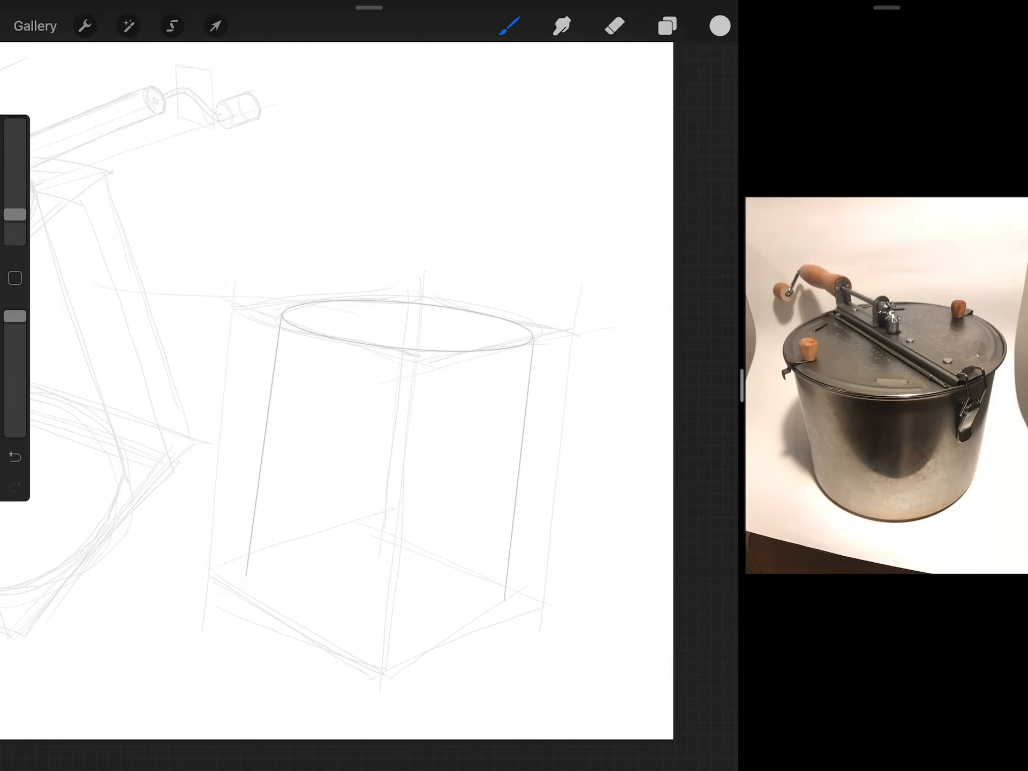
left_click_drag(111, 262, 283, 282)
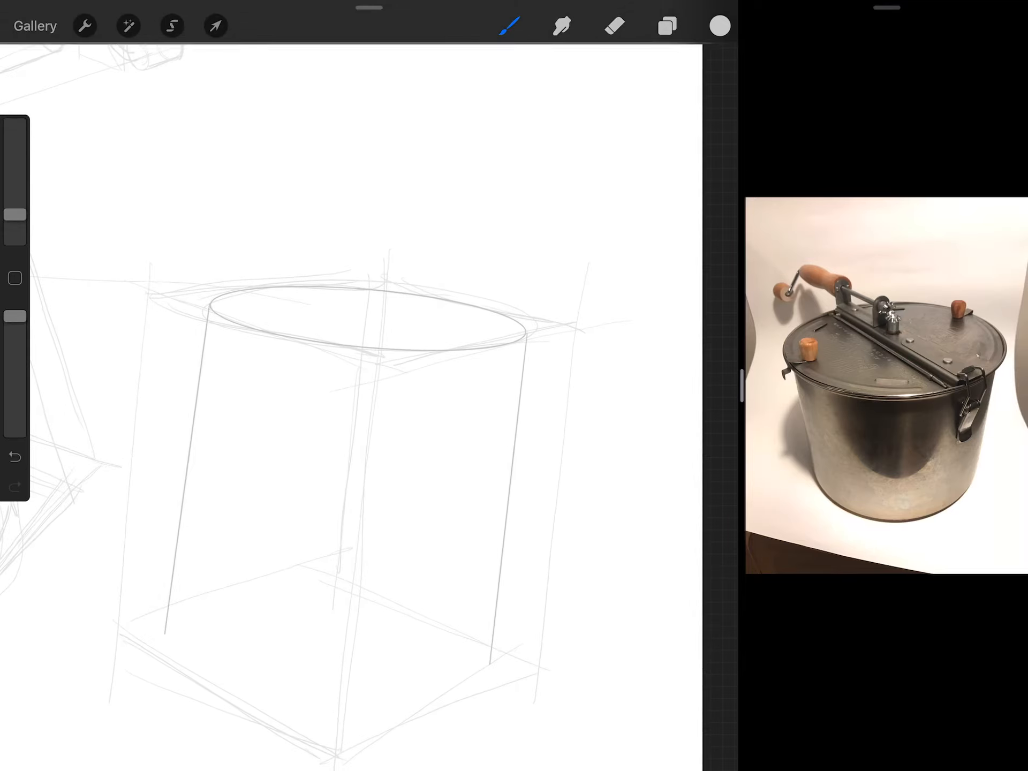
key("ctrl+z")
scroll(362, 361, "up", 5)
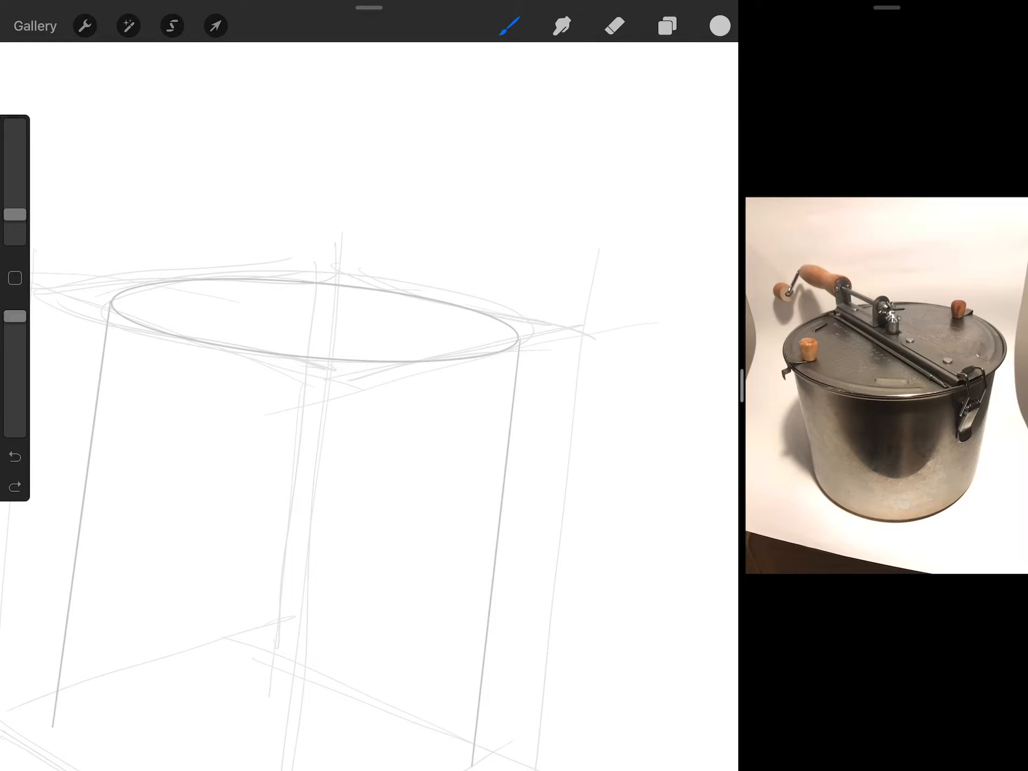
- Add a centre line and parallel straight hinge-bar lines across the top ellipse, undoing a stray curve
left_click_drag(333, 262, 325, 379)
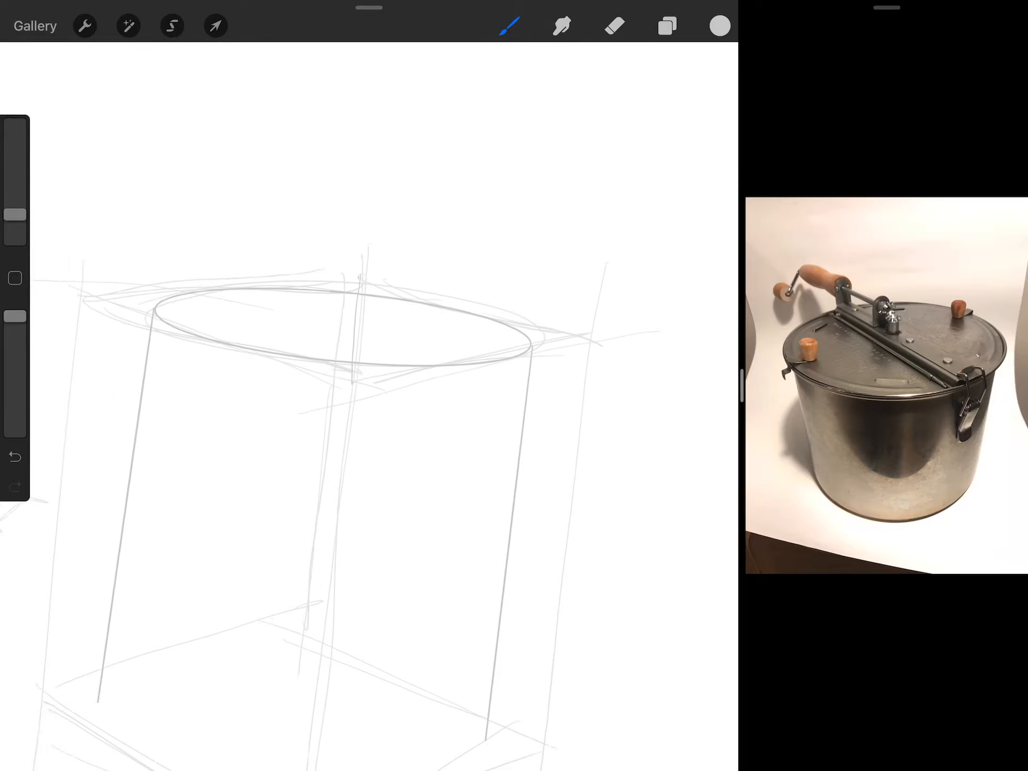
scroll(362, 402, "up", 2)
left_click_drag(129, 304, 573, 337)
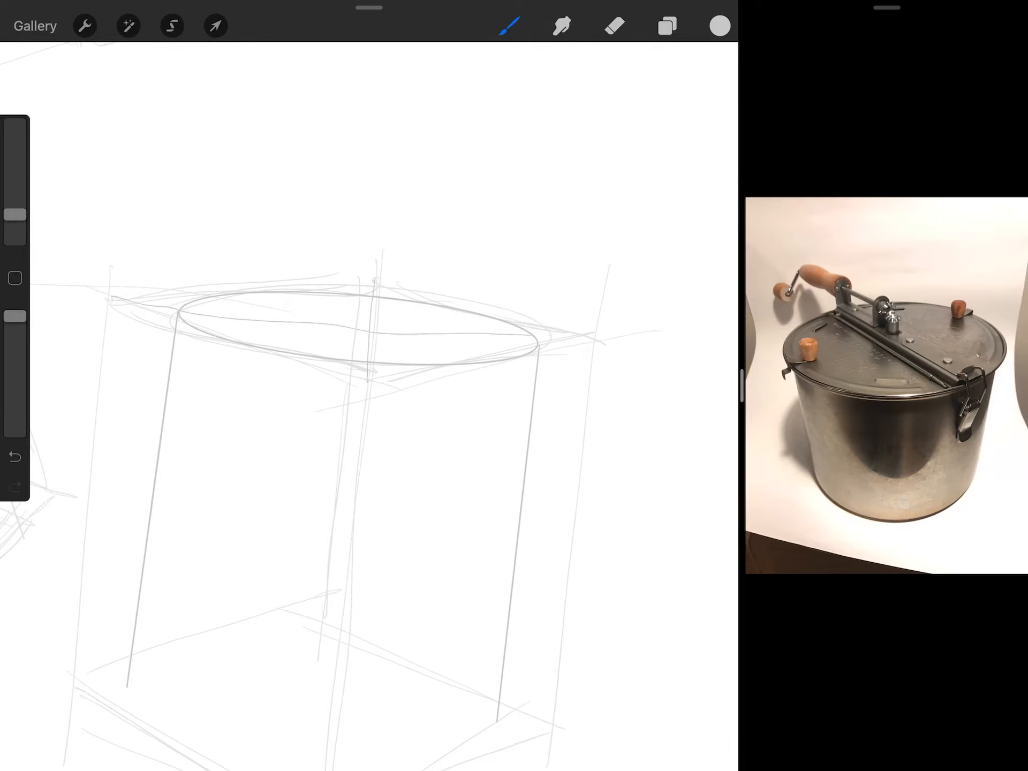
scroll(361, 402, "up", 2)
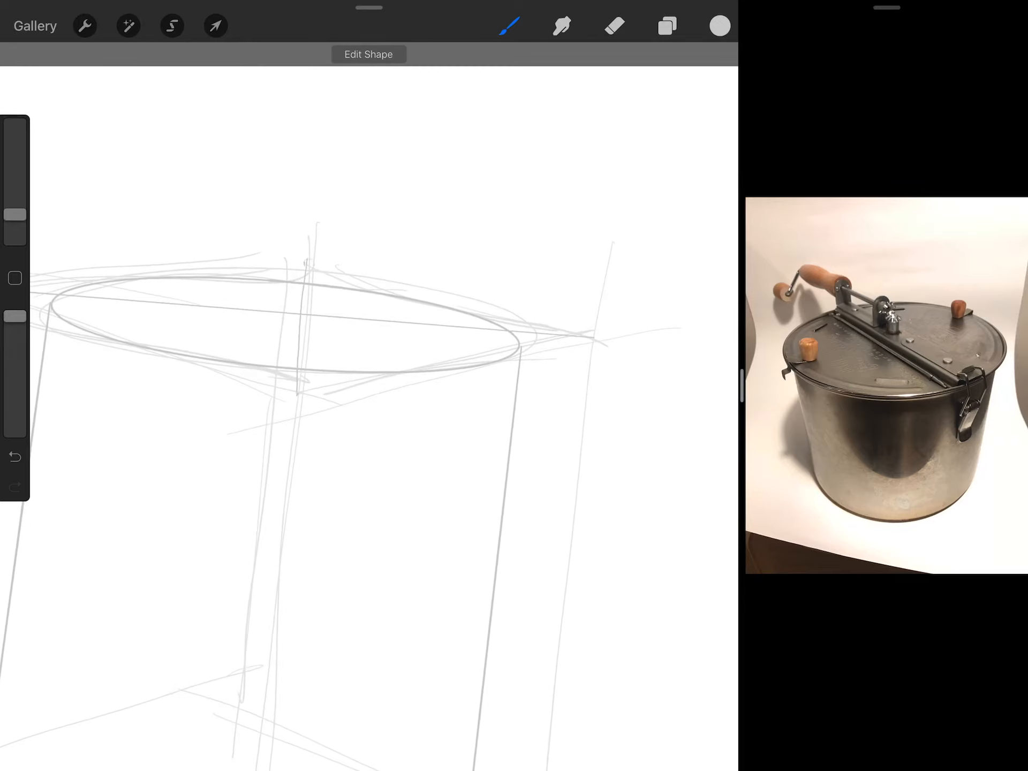
left_click_drag(147, 279, 481, 363)
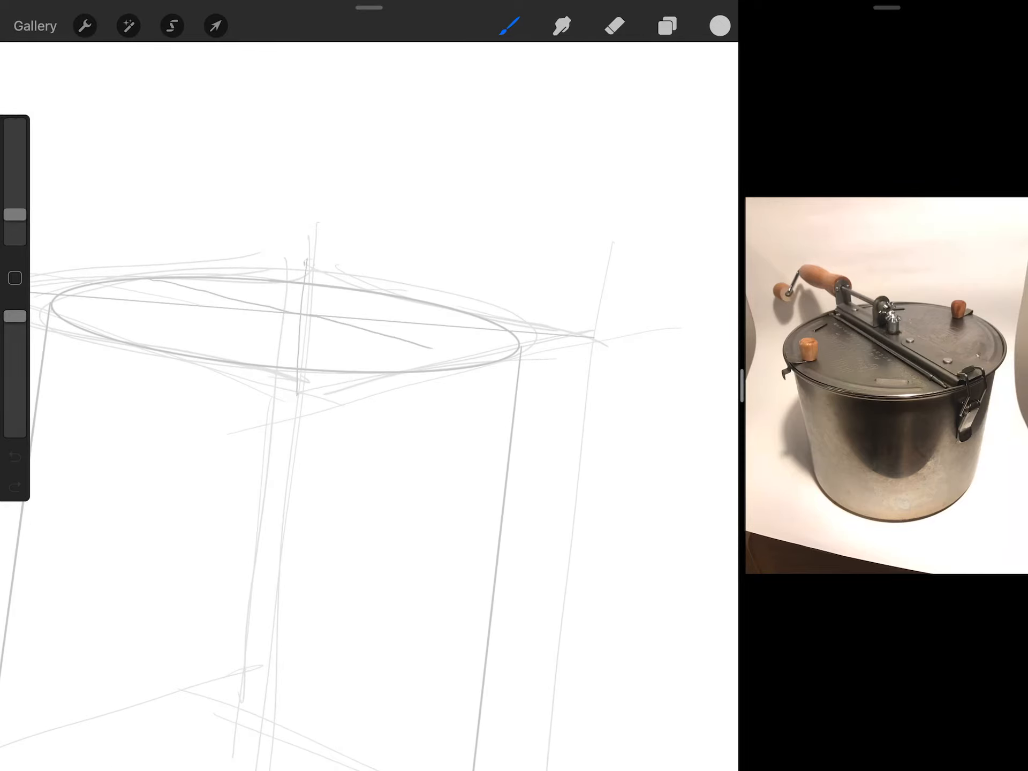
left_click_drag(217, 296, 486, 361)
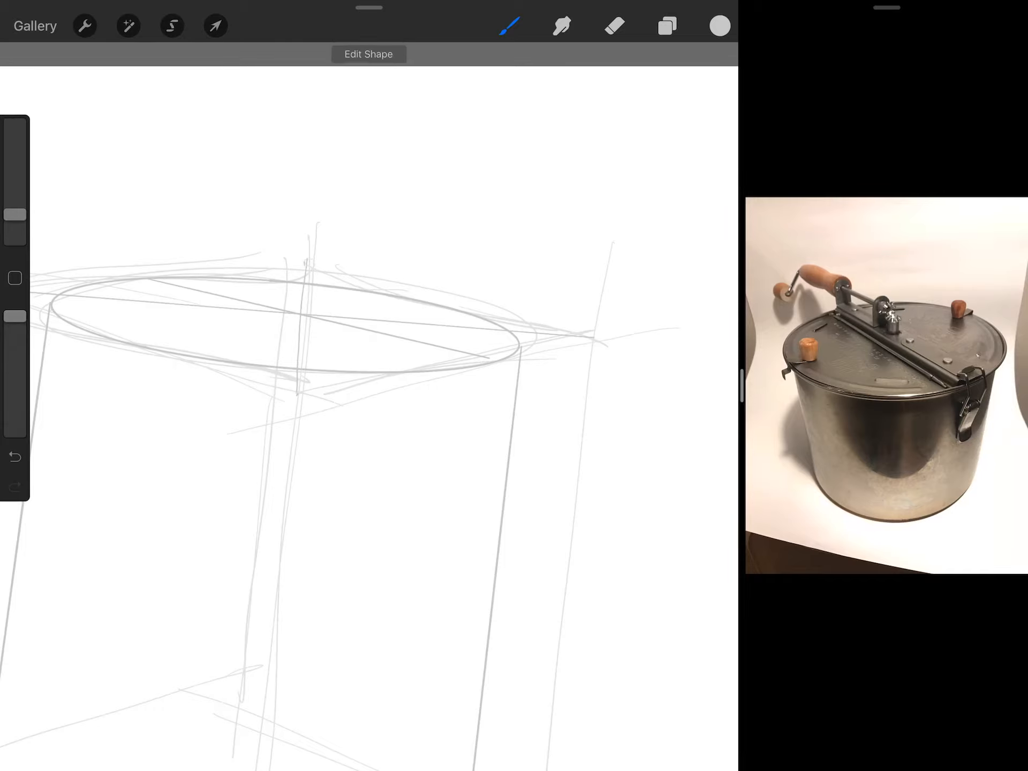
scroll(361, 403, "down", 2)
scroll(362, 361, "up", 3)
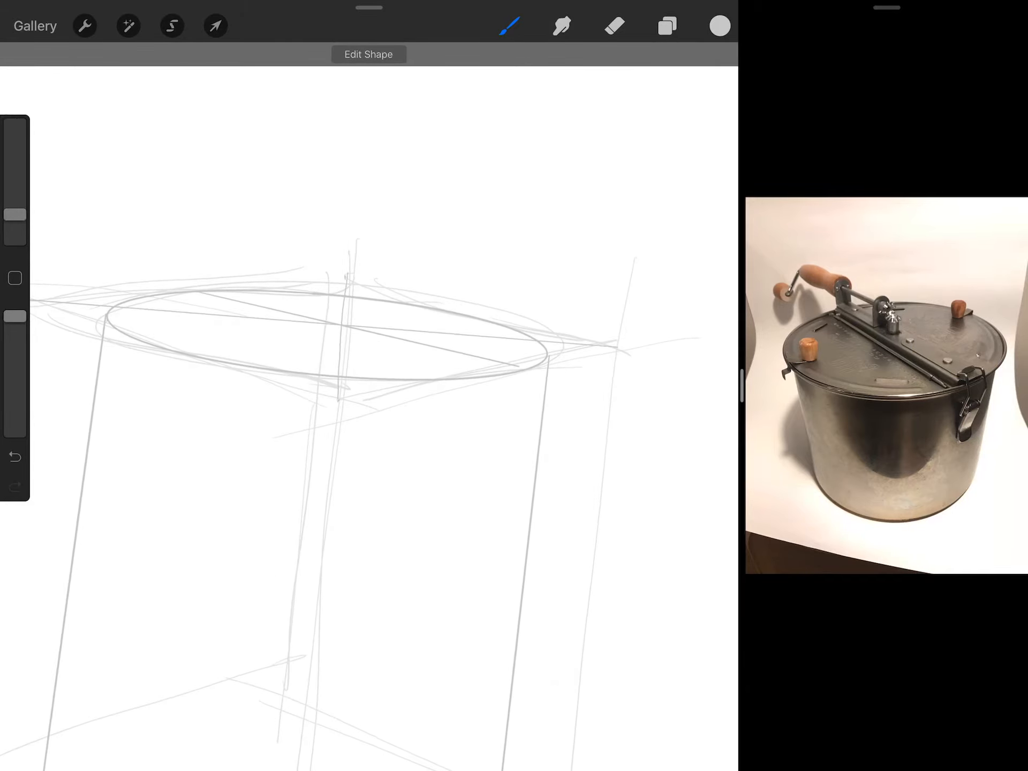
scroll(361, 362, "down", 2)
scroll(362, 362, "up", 2)
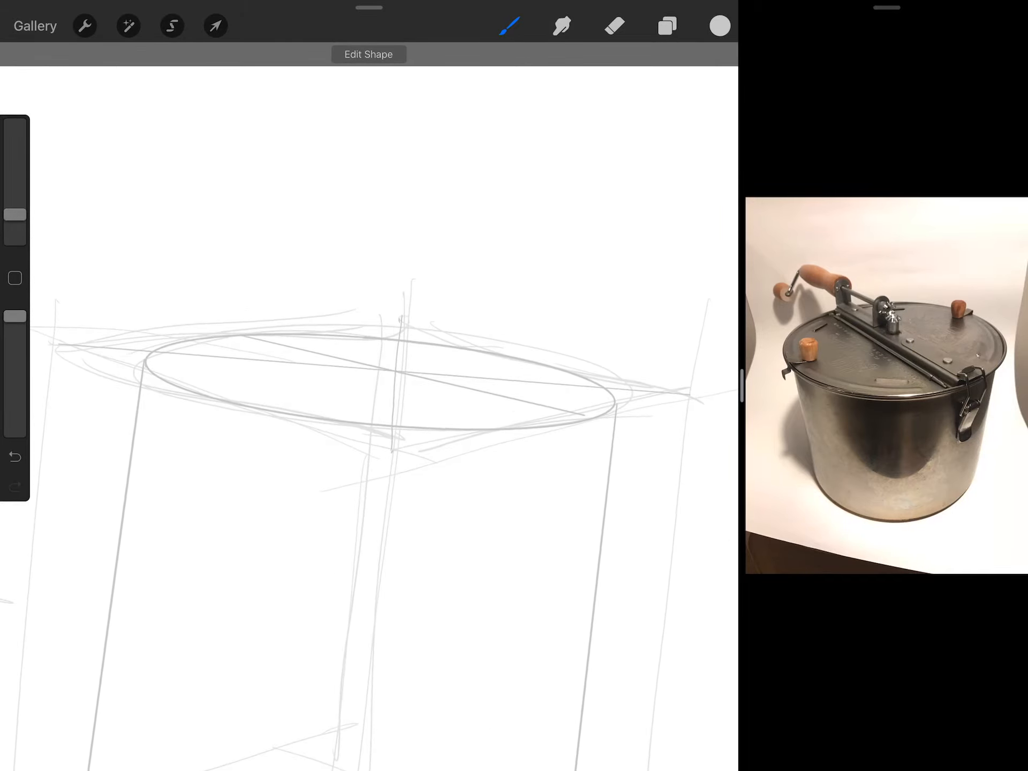
scroll(363, 362, "up", 1)
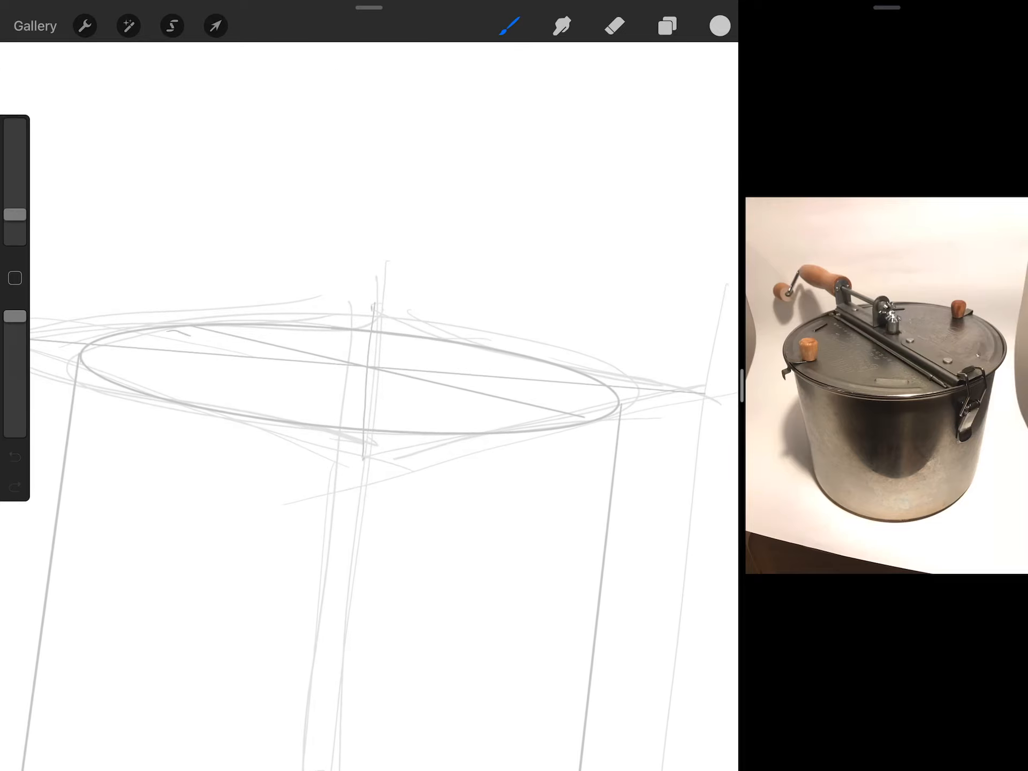
left_click_drag(168, 331, 547, 427)
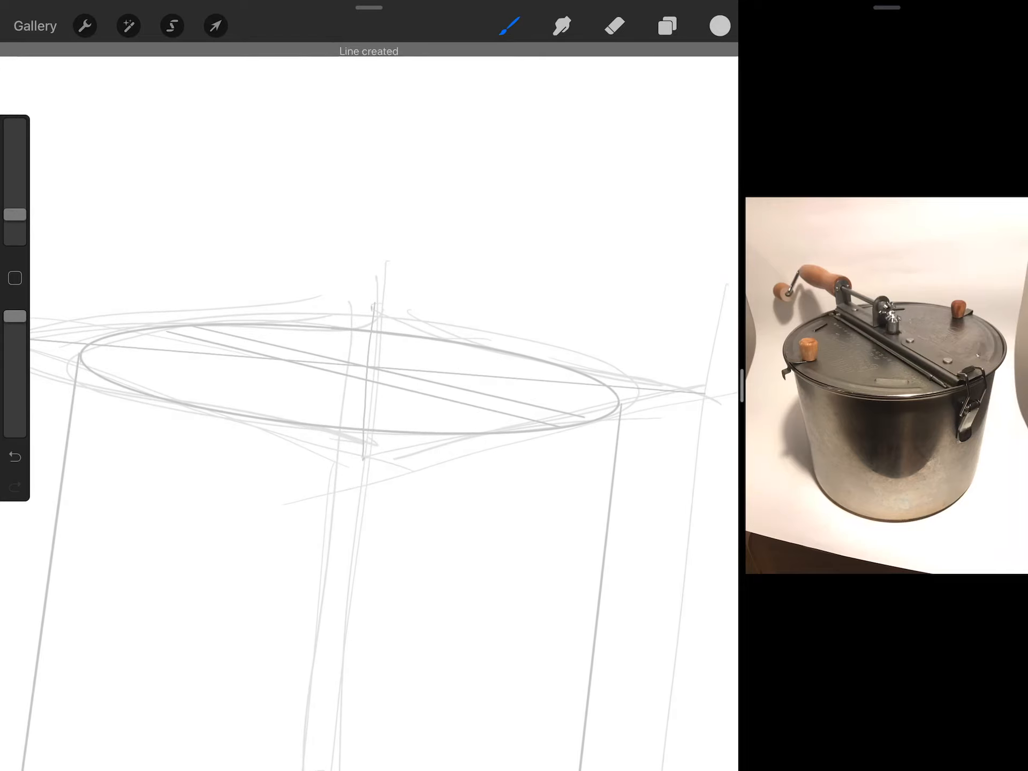
left_click_drag(233, 330, 602, 417)
scroll(362, 442, "down", 3)
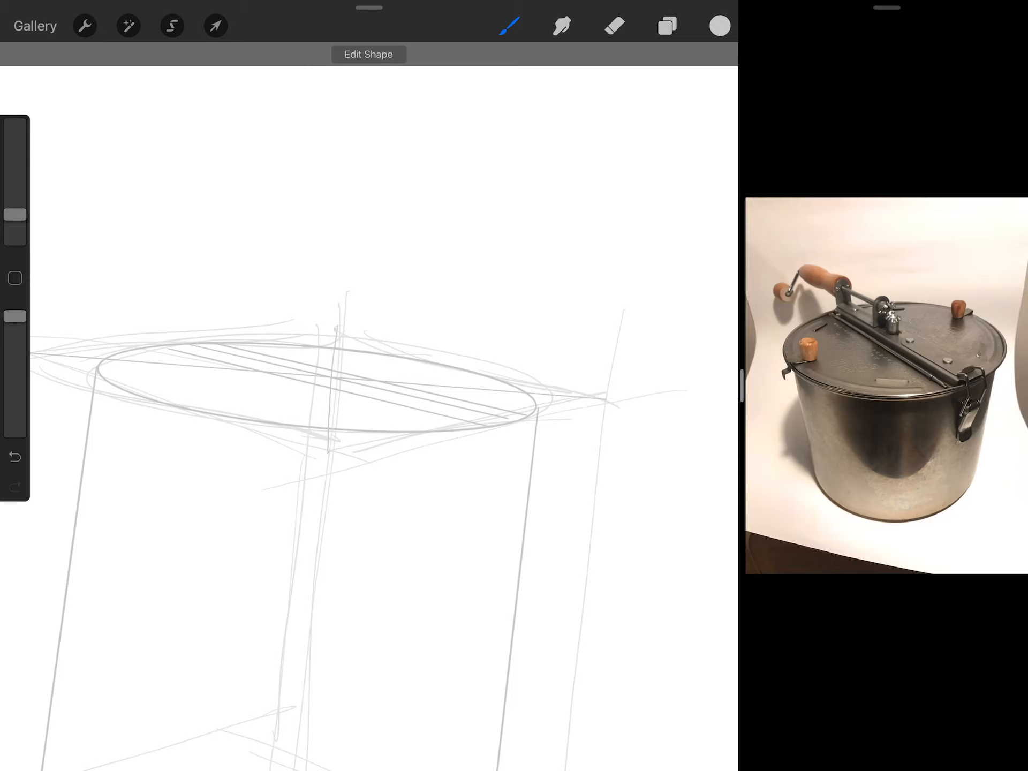
left_click_drag(429, 378, 426, 286)
key("ctrl+z")
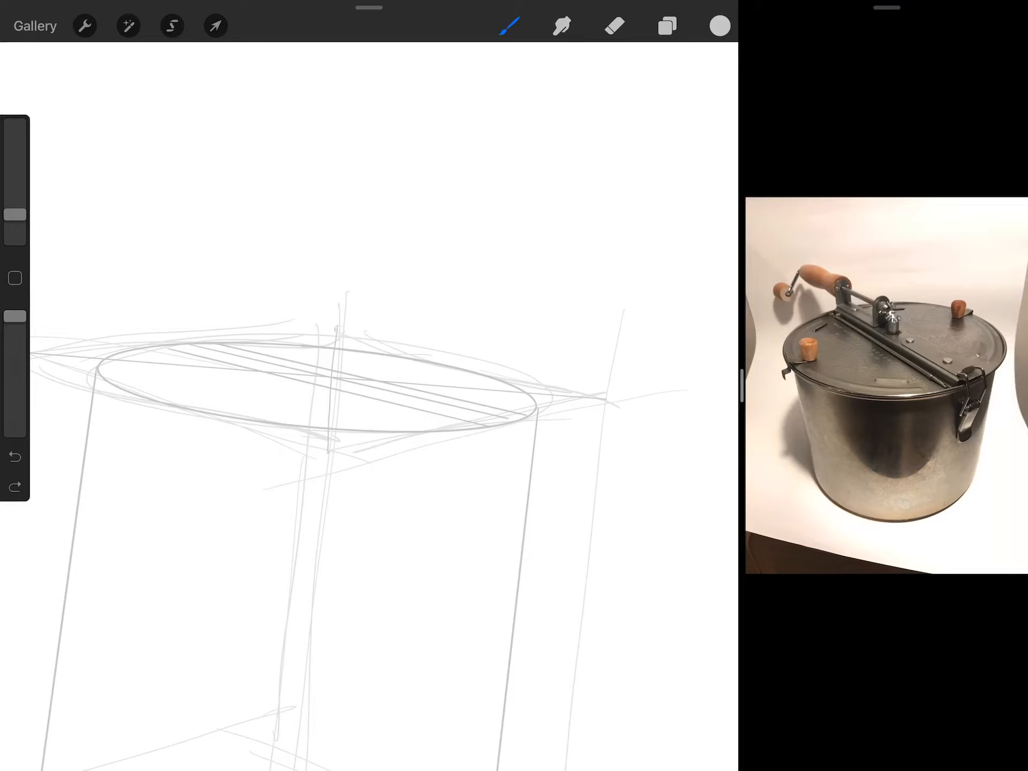
- Lay in diagonal and vertical perspective construction lines for a box above the cylinder top
left_click_drag(624, 305, 444, 523)
left_click_drag(290, 238, 131, 449)
left_click_drag(295, 211, 595, 317)
key("ctrl+z")
key("ctrl+z")
key("ctrl+z")
left_click_drag(427, 540, 637, 265)
left_click_drag(111, 451, 312, 205)
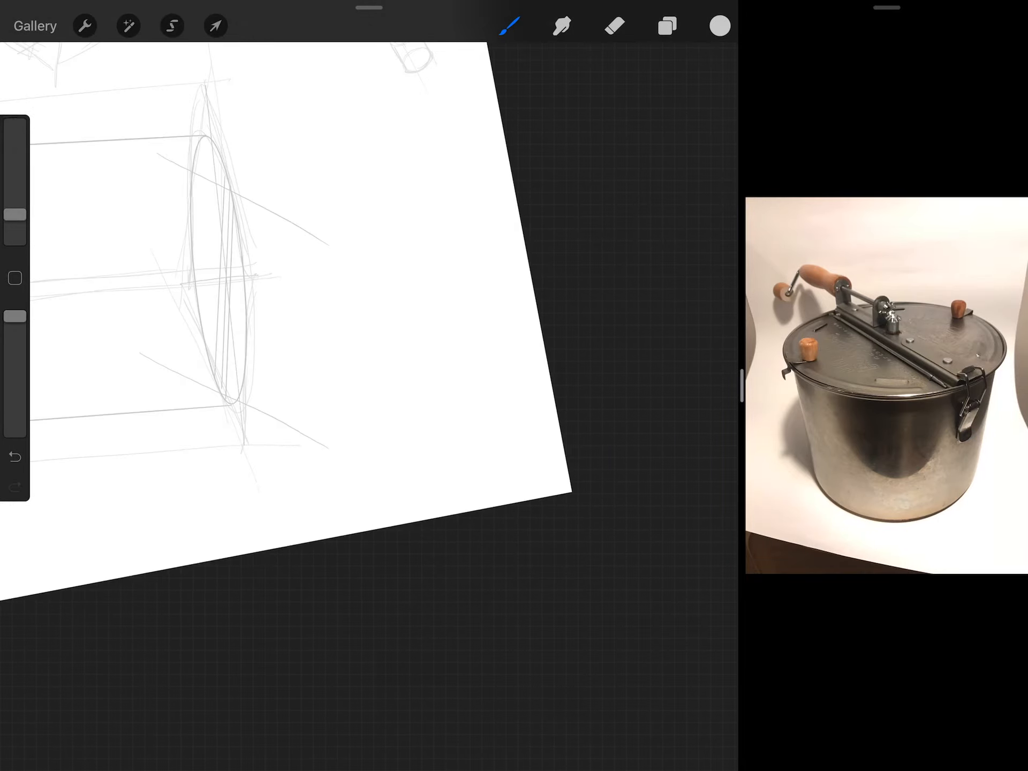
left_click_drag(310, 231, 320, 450)
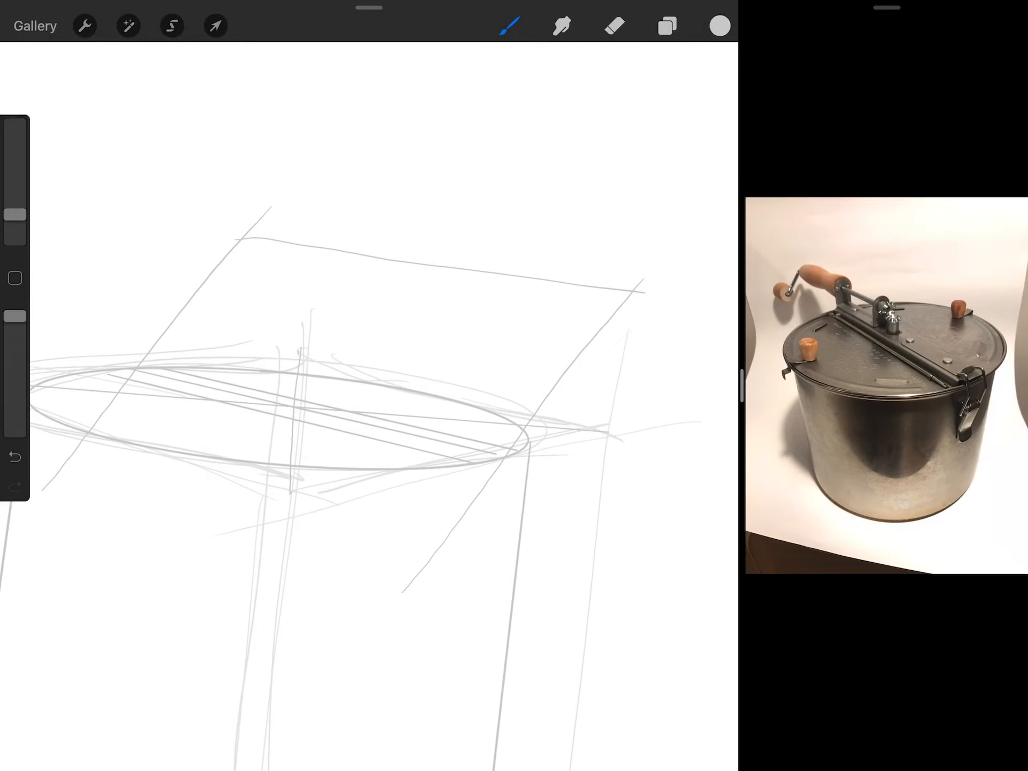
left_click_drag(634, 291, 610, 460)
key("ctrl+z")
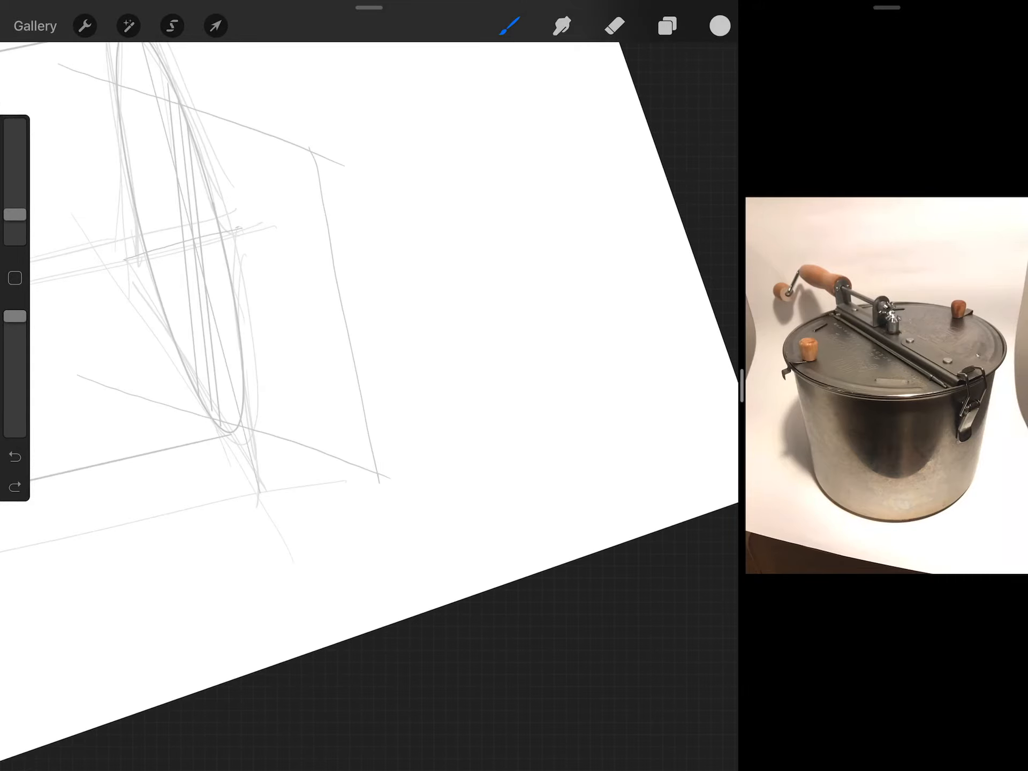
left_click_drag(294, 143, 338, 375)
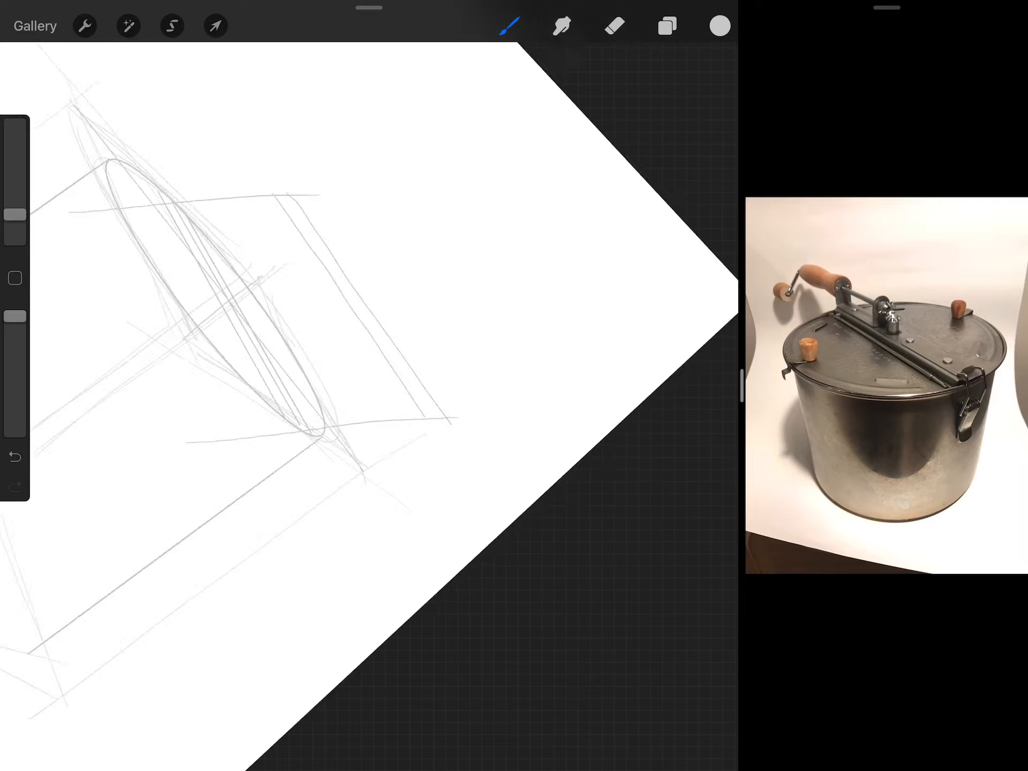
scroll(241, 281, "up", 5)
scroll(321, 362, "down", 3)
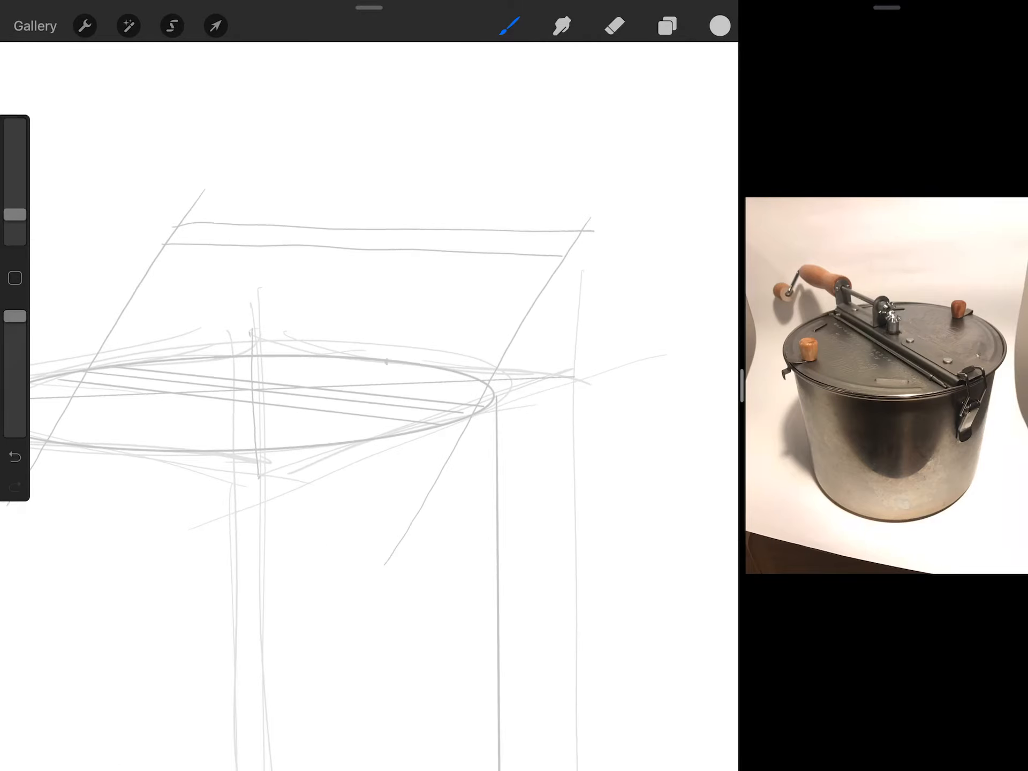
- Snap a tall dome arc for the raised lid flap over the top ellipse after two undone tries
left_click_drag(386, 360, 294, 229)
key("ctrl+z")
left_click_drag(389, 360, 331, 249)
key("ctrl+z")
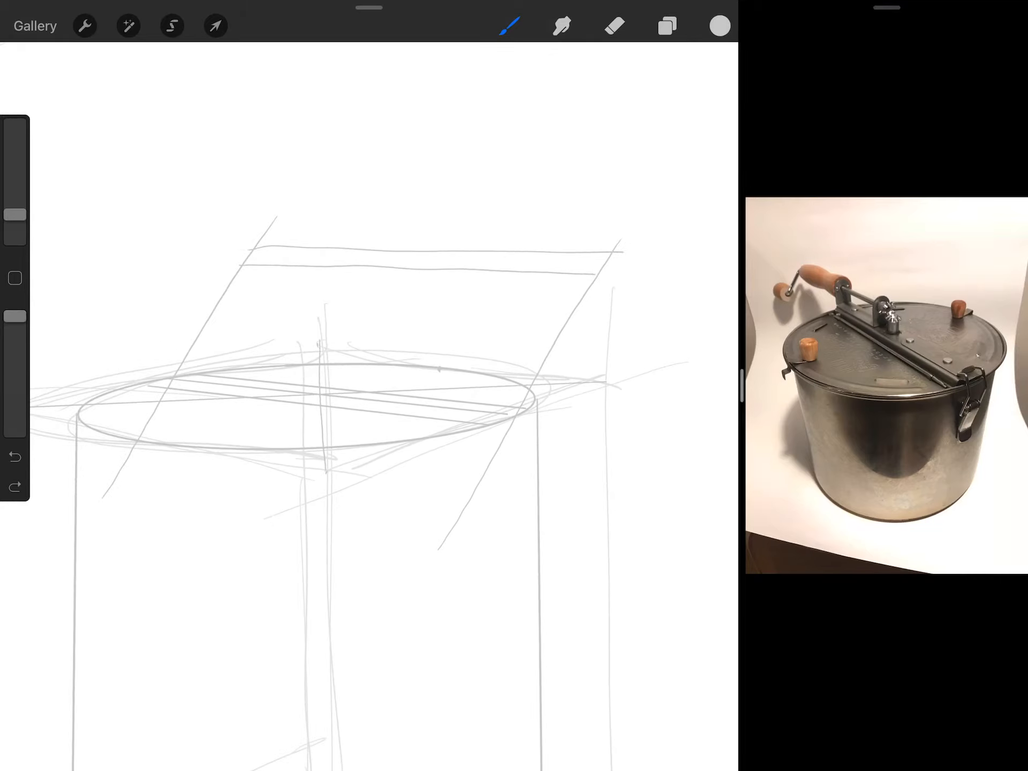
scroll(362, 401, "up", 2)
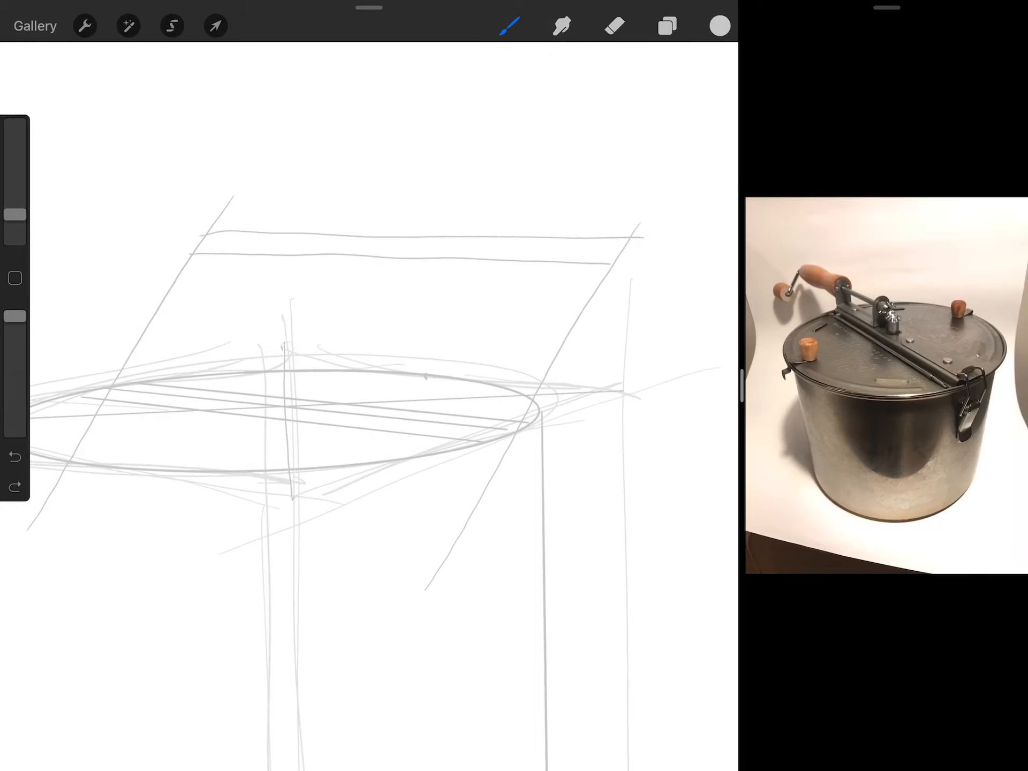
left_click_drag(150, 378, 553, 373)
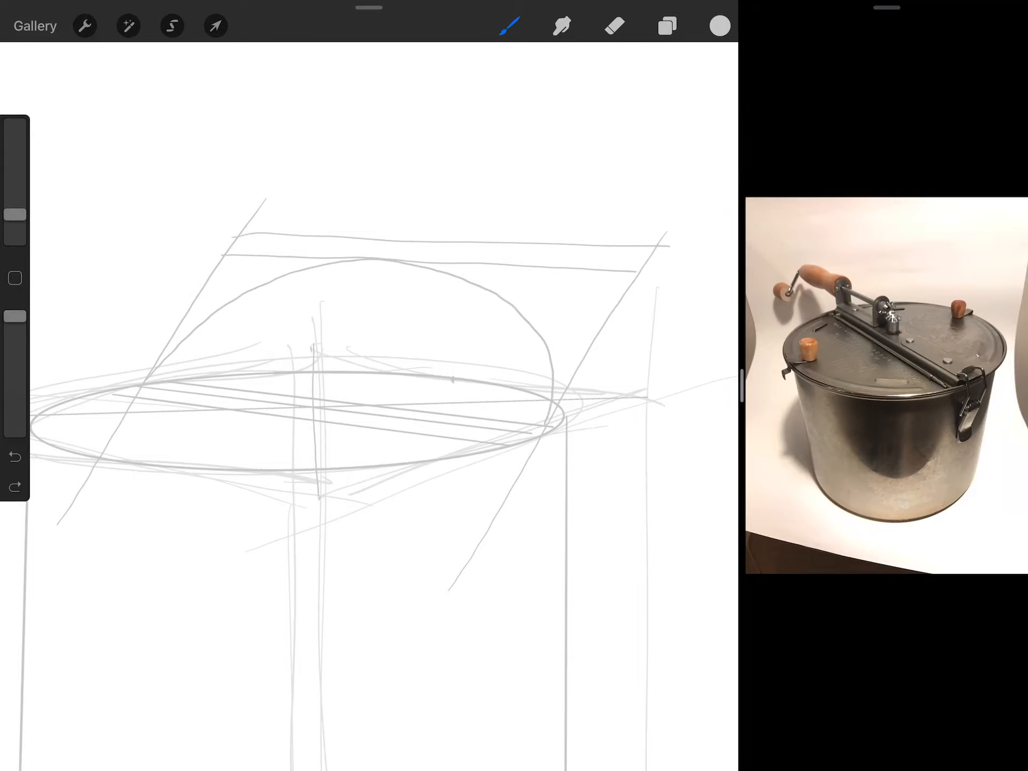
scroll(402, 362, "down", 5)
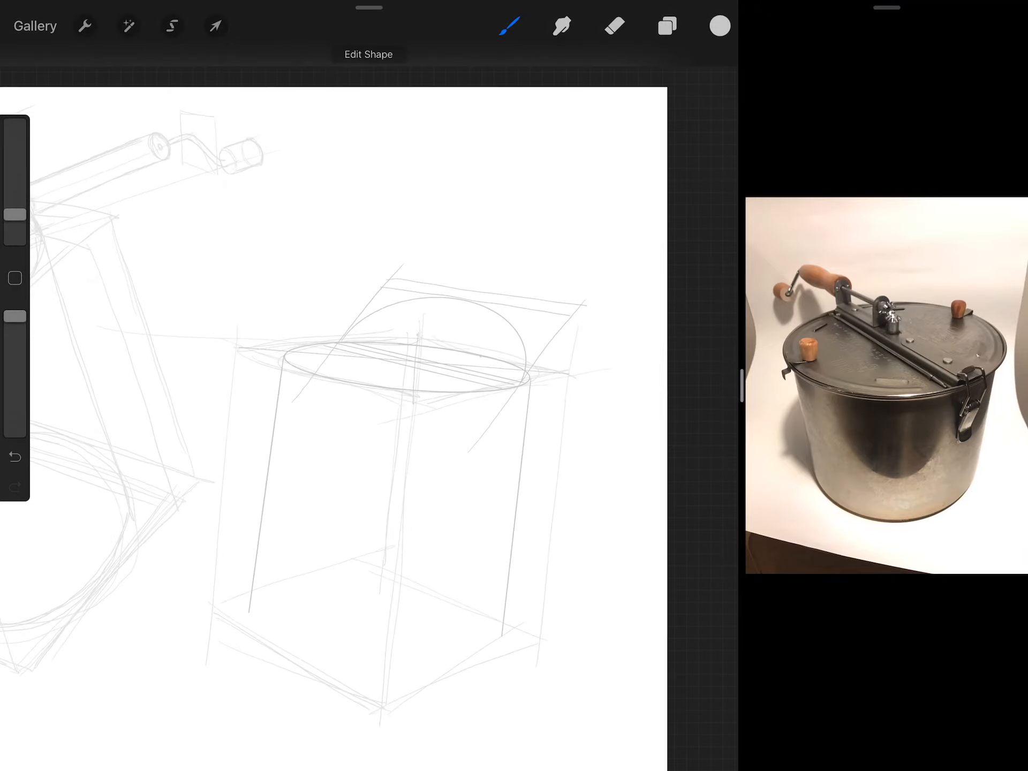
scroll(362, 402, "up", 3)
scroll(362, 402, "up", 2)
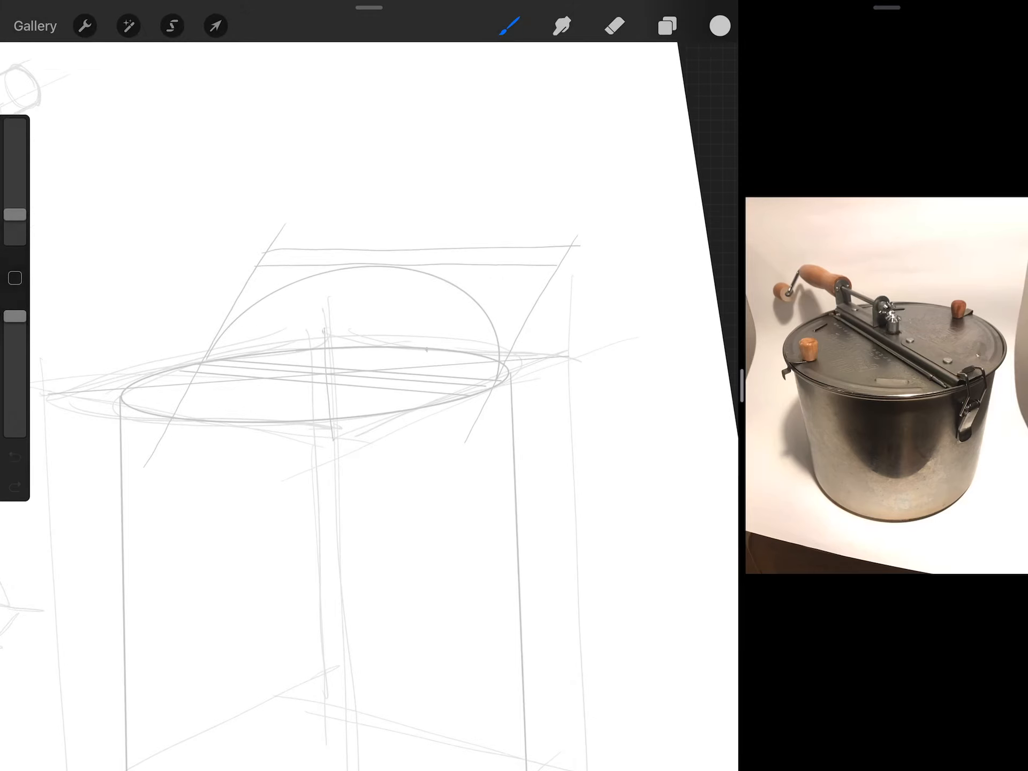
- Erase the extra diagonal construction lines and a stray mark around the lid arc
mouse_move(531, 314)
left_mouse_down()
mouse_move(467, 264)
mouse_move(321, 250)
mouse_move(277, 233)
left_mouse_up()
left_click_drag(233, 297, 189, 394)
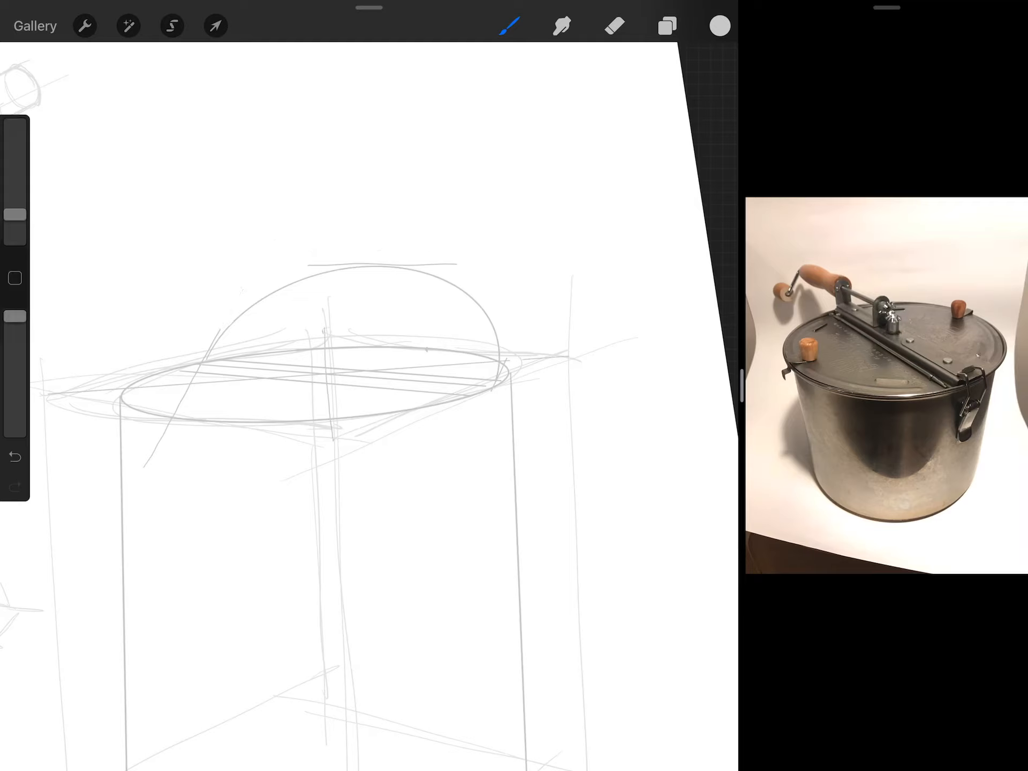
left_click_drag(151, 455, 161, 436)
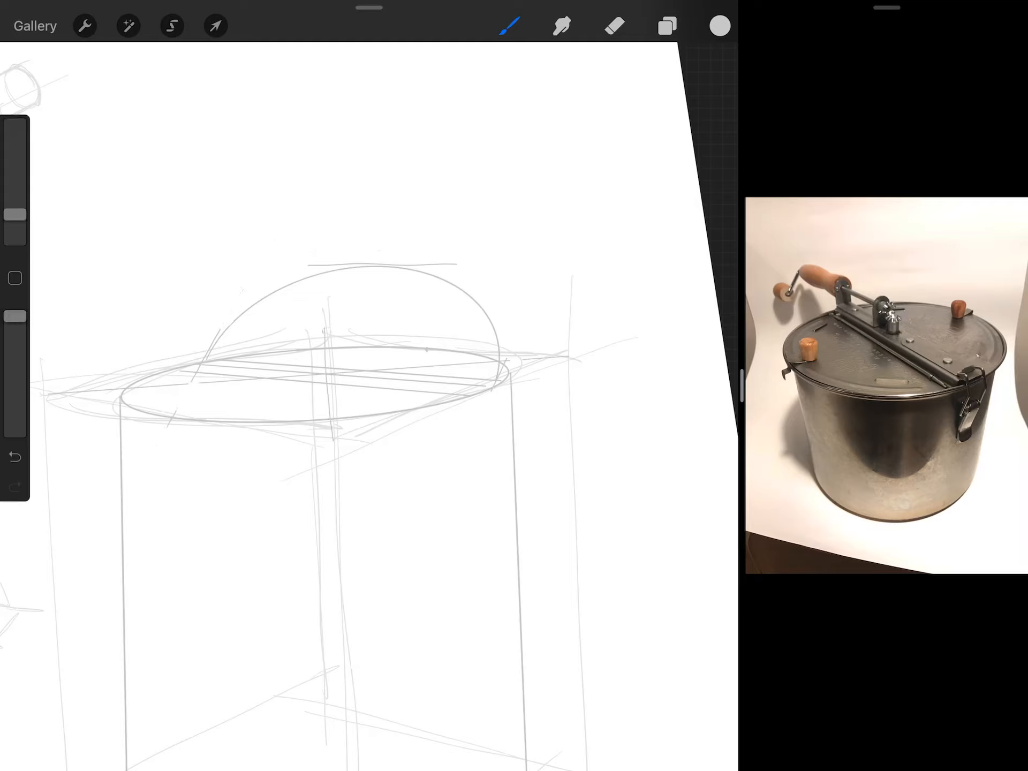
scroll(321, 401, "down", 2)
scroll(322, 402, "up", 3)
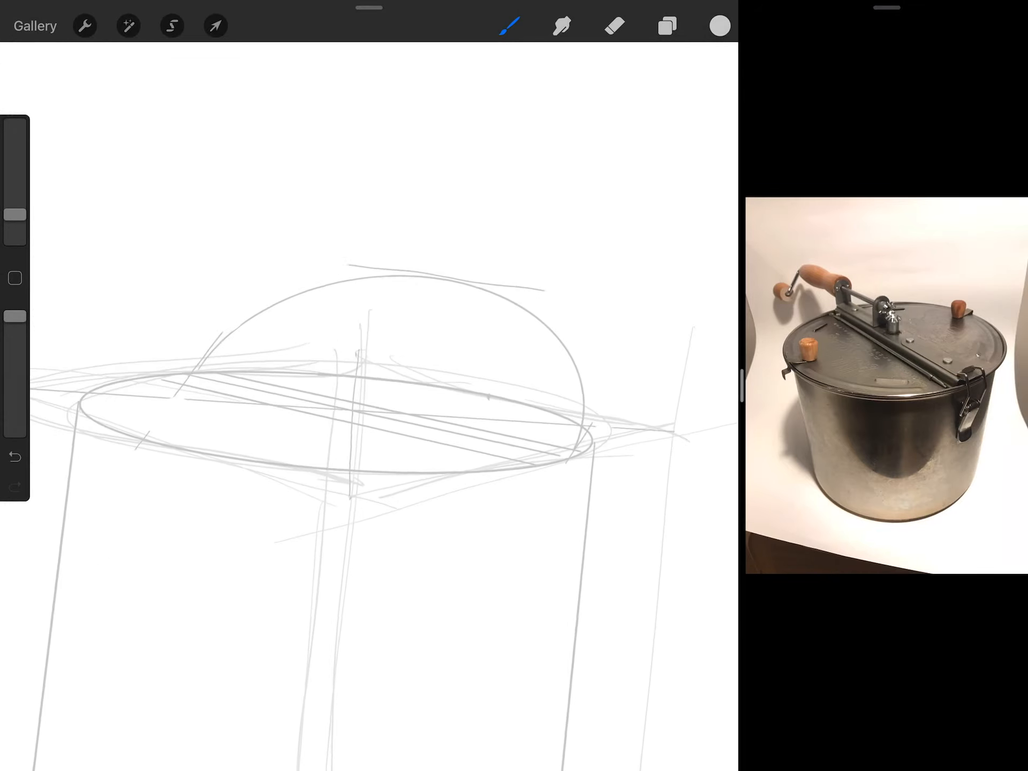
scroll(884, 385, "up", 3)
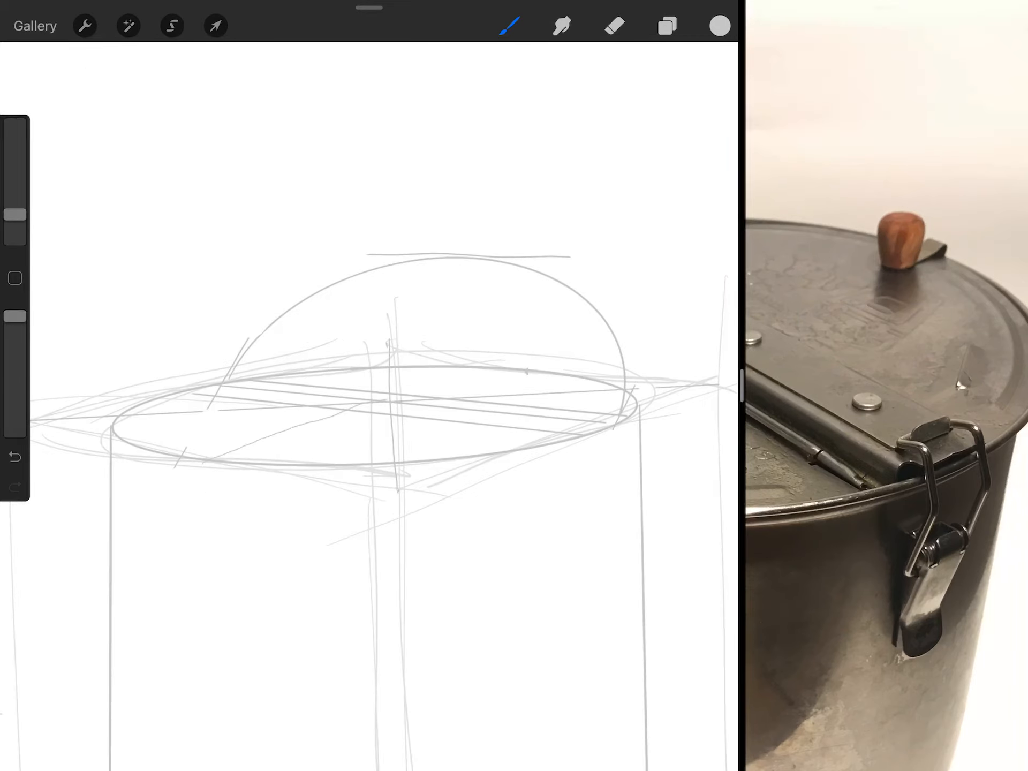
- Draw a straight line across the lid ellipse and stretch both endpoints outward in edit mode
left_click_drag(213, 458, 517, 372)
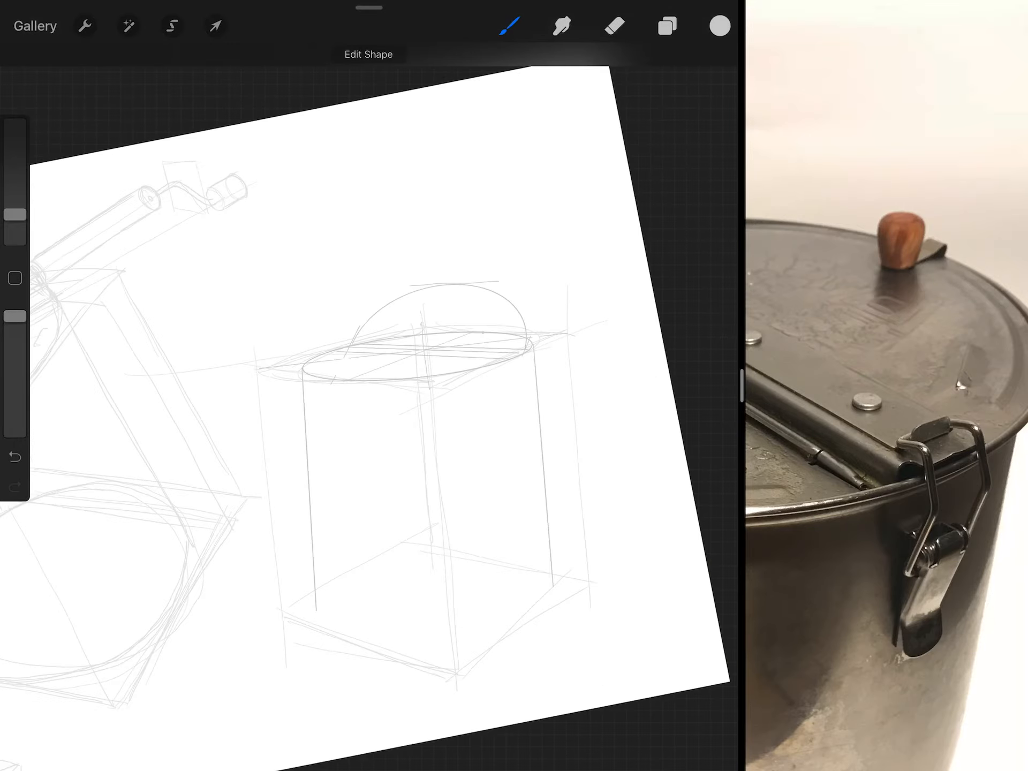
left_click(368, 53)
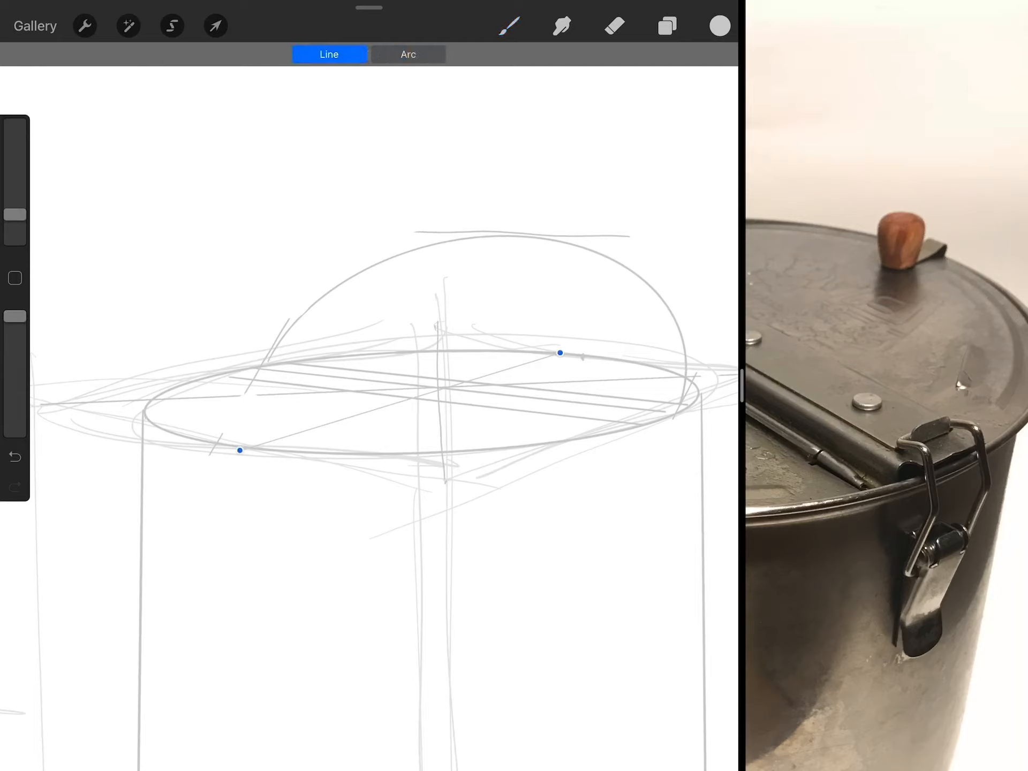
left_click_drag(242, 450, 214, 444)
left_click_drag(560, 353, 569, 353)
left_click_drag(214, 444, 207, 445)
left_click_drag(568, 354, 577, 354)
left_click(483, 562)
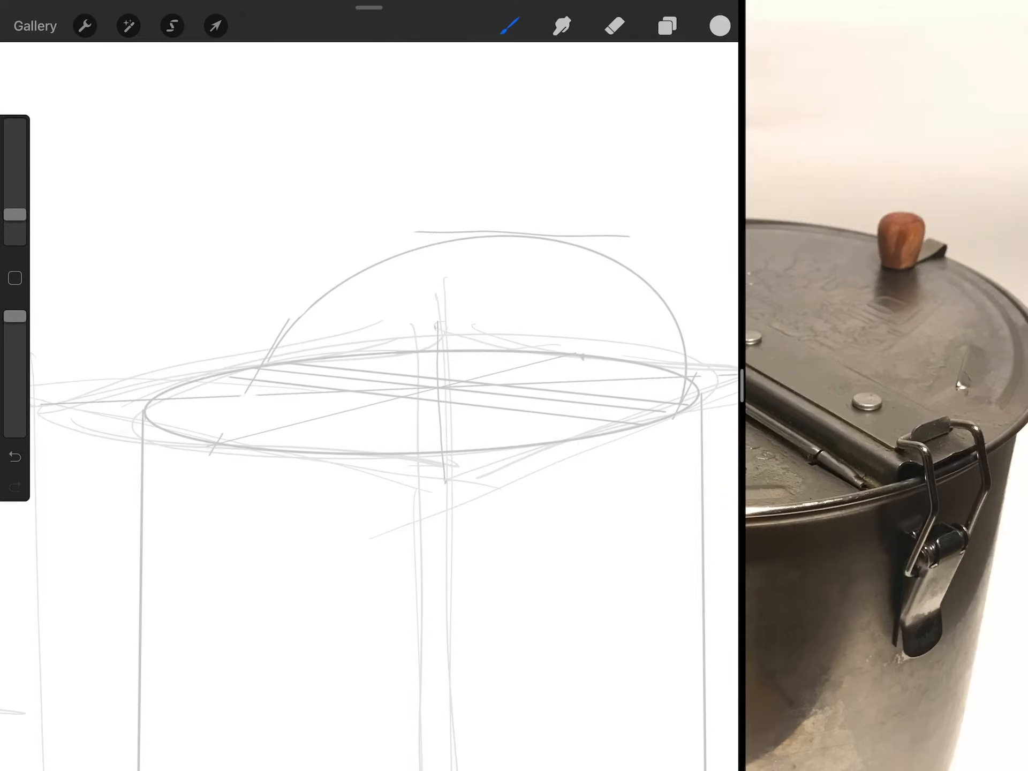
scroll(450, 401, "down", 5)
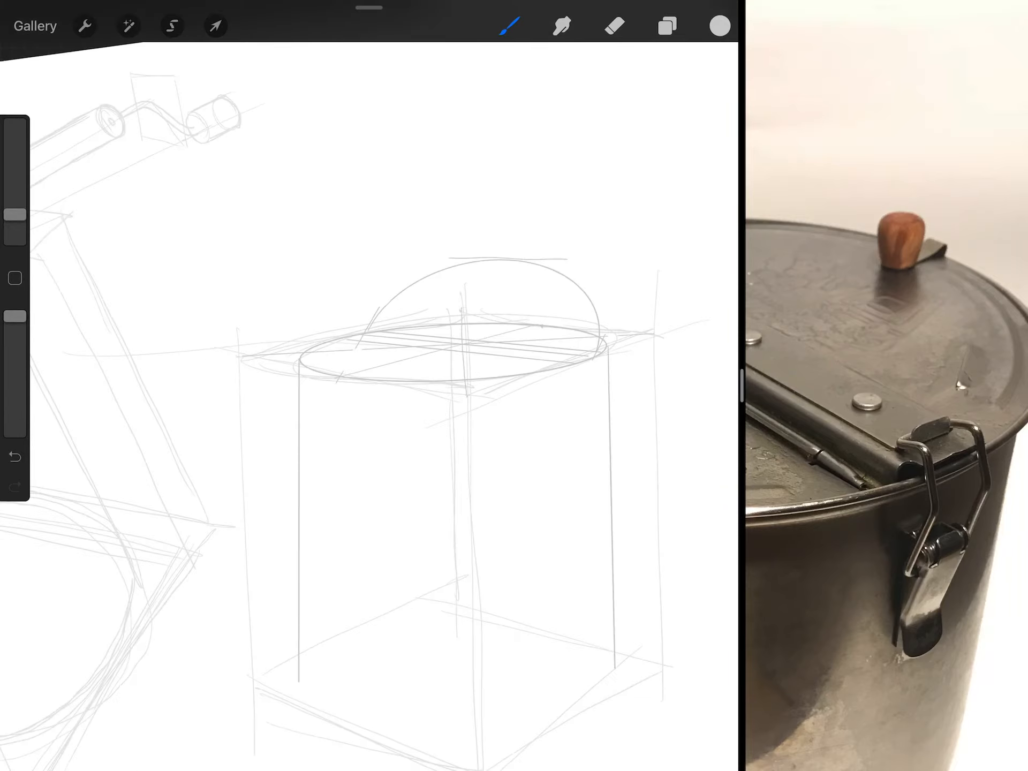
scroll(450, 345, "up", 5)
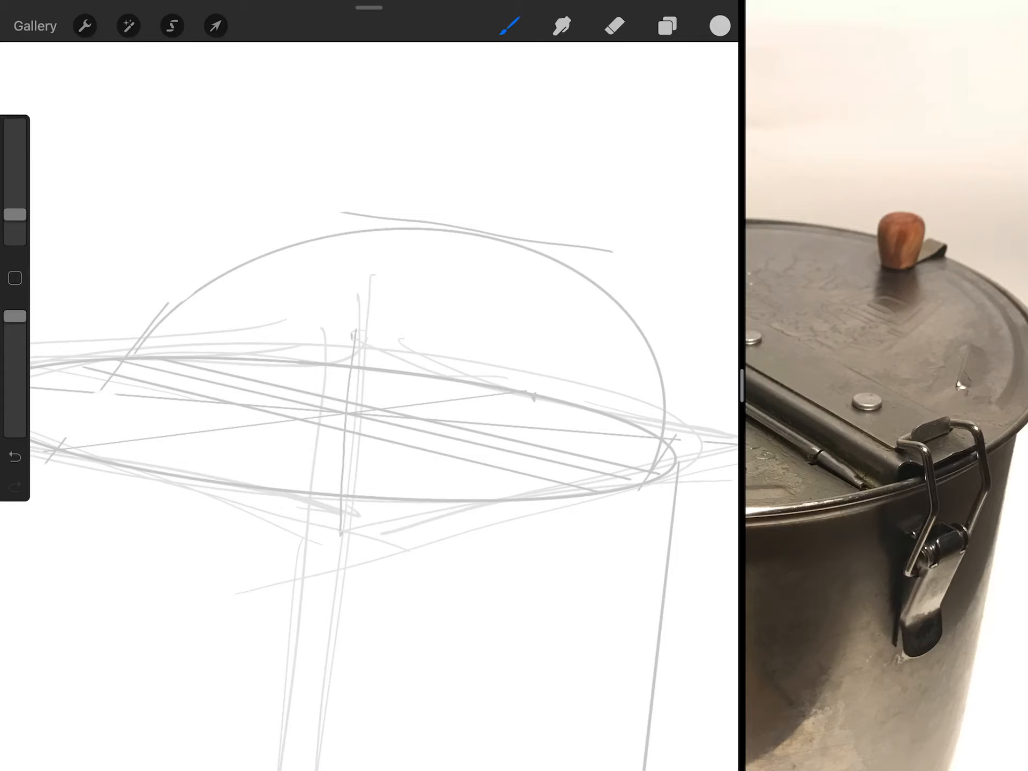
- Mark the lid centre and draw diagonal guide lines rising through the dome's left, middle and right
mouse_move(363, 412)
left_mouse_down()
mouse_move(378, 429)
mouse_move(332, 427)
left_mouse_up()
key("ctrl+z")
key("ctrl+z")
scroll(369, 386, "up", 2)
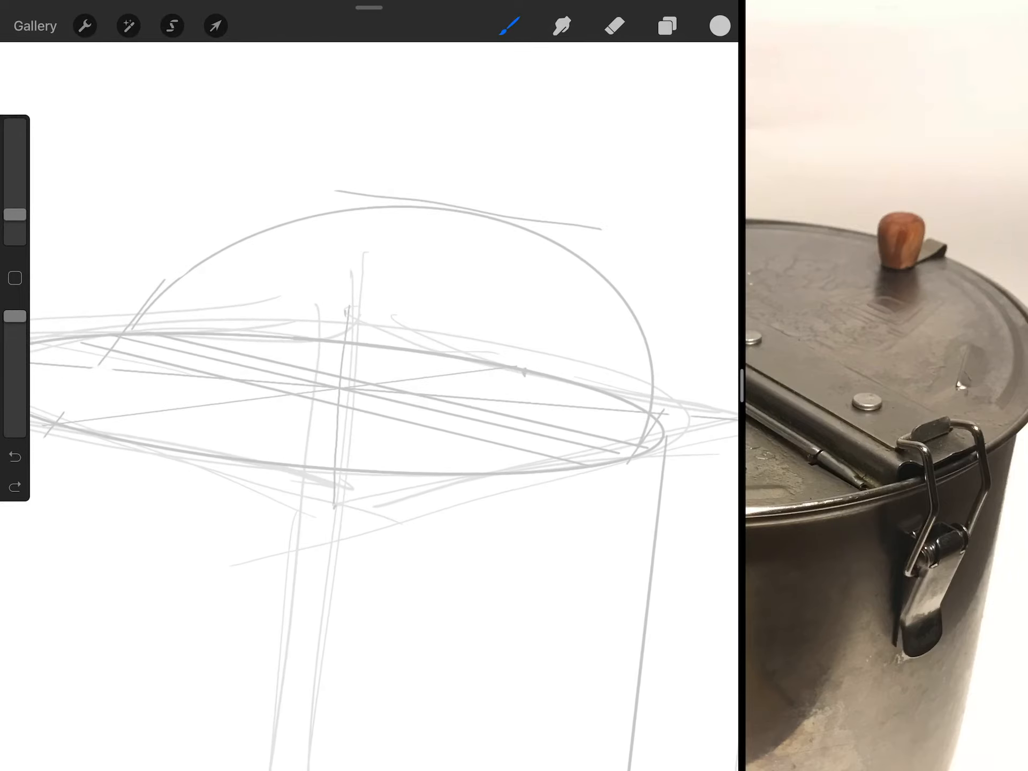
left_click(342, 390)
left_click_drag(132, 325, 256, 177)
left_click_drag(149, 305, 276, 150)
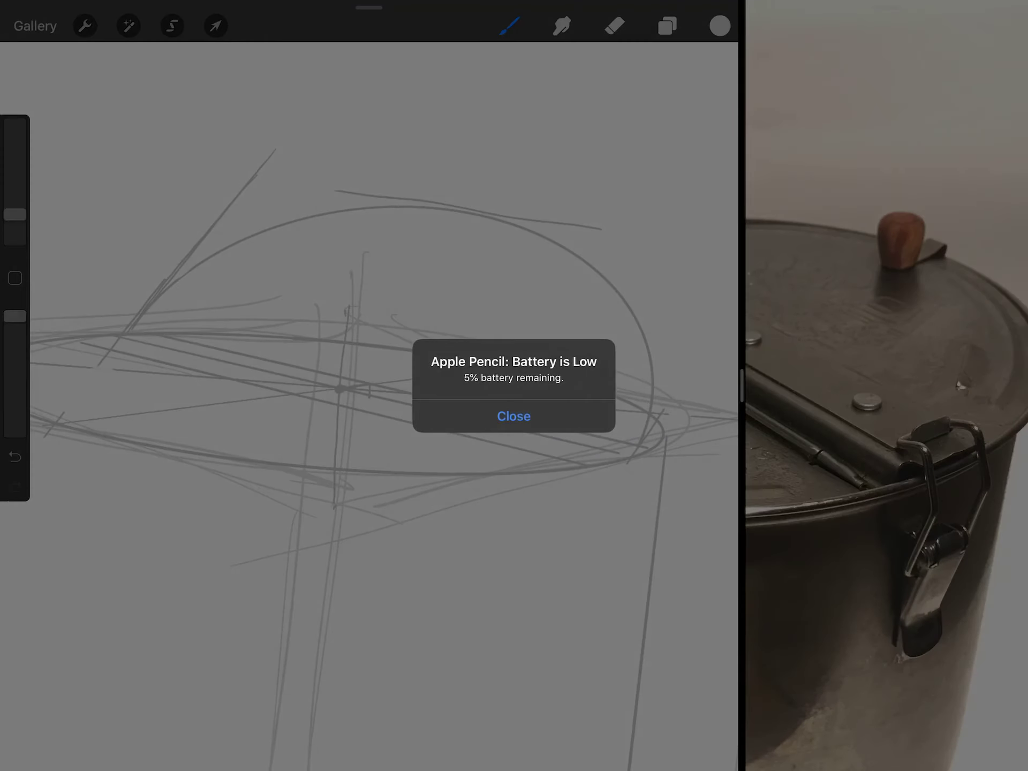
left_click(514, 415)
left_click_drag(378, 394, 482, 233)
left_click_drag(434, 305, 493, 215)
left_click_drag(385, 384, 497, 217)
left_click_drag(643, 450, 713, 323)
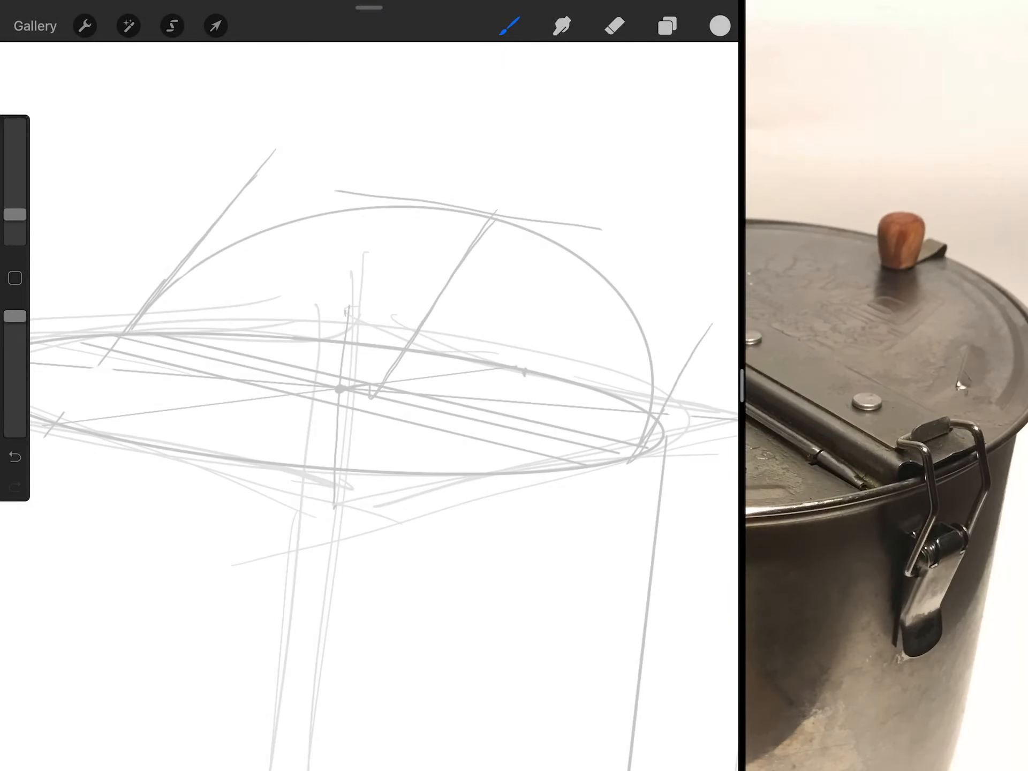
left_click_drag(161, 289, 274, 152)
scroll(369, 362, "down", 2)
scroll(370, 362, "up", 2)
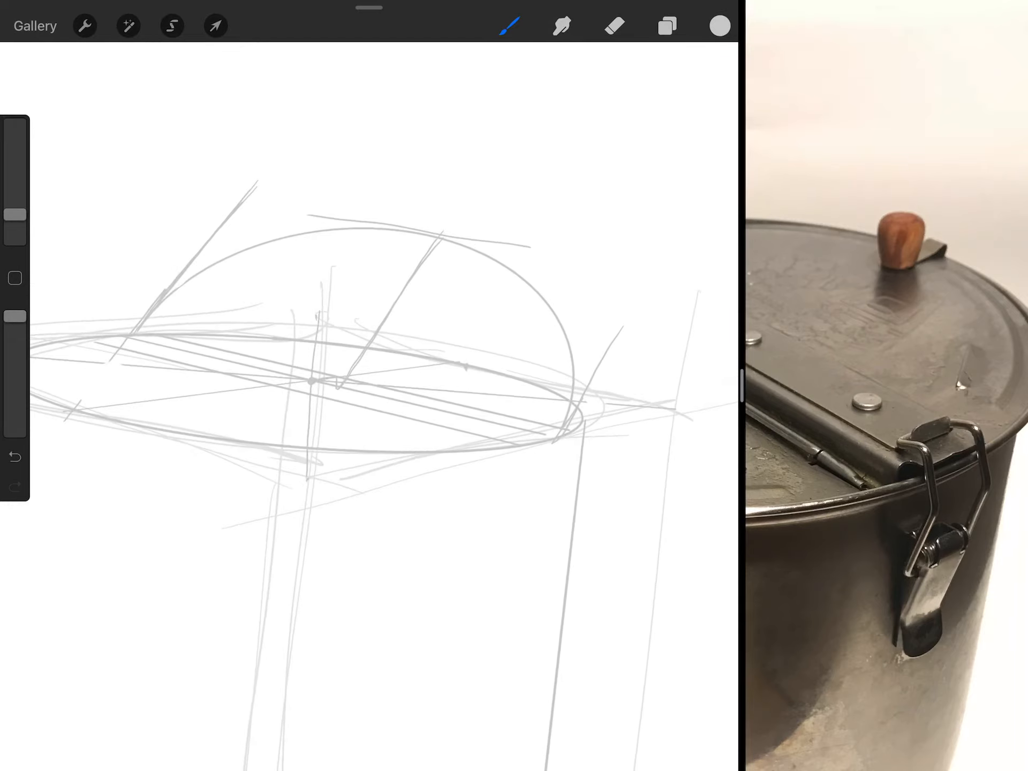
- Retrace the dome arc darker and sketch a small square base for the knob on the diagonal
mouse_move(161, 303)
left_mouse_down()
mouse_move(241, 259)
mouse_move(355, 231)
mouse_move(482, 245)
mouse_move(562, 297)
mouse_move(580, 398)
left_mouse_up()
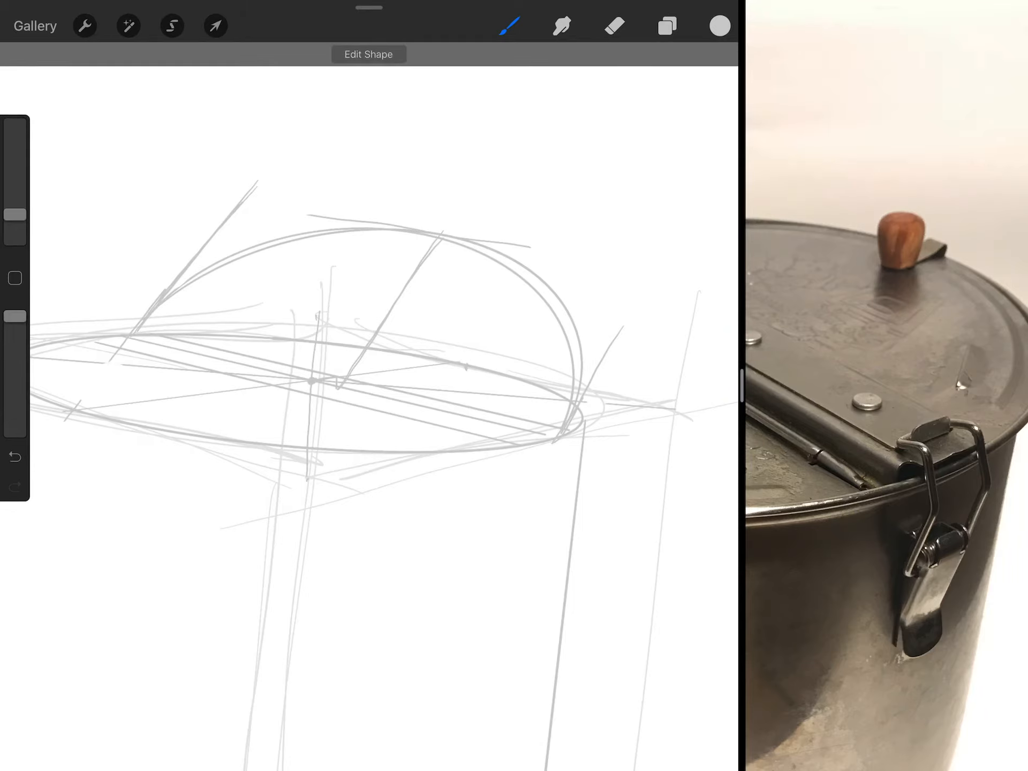
mouse_move(492, 256)
left_mouse_down()
mouse_move(452, 243)
mouse_move(546, 306)
mouse_move(570, 362)
left_mouse_up()
scroll(370, 402, "down", 3)
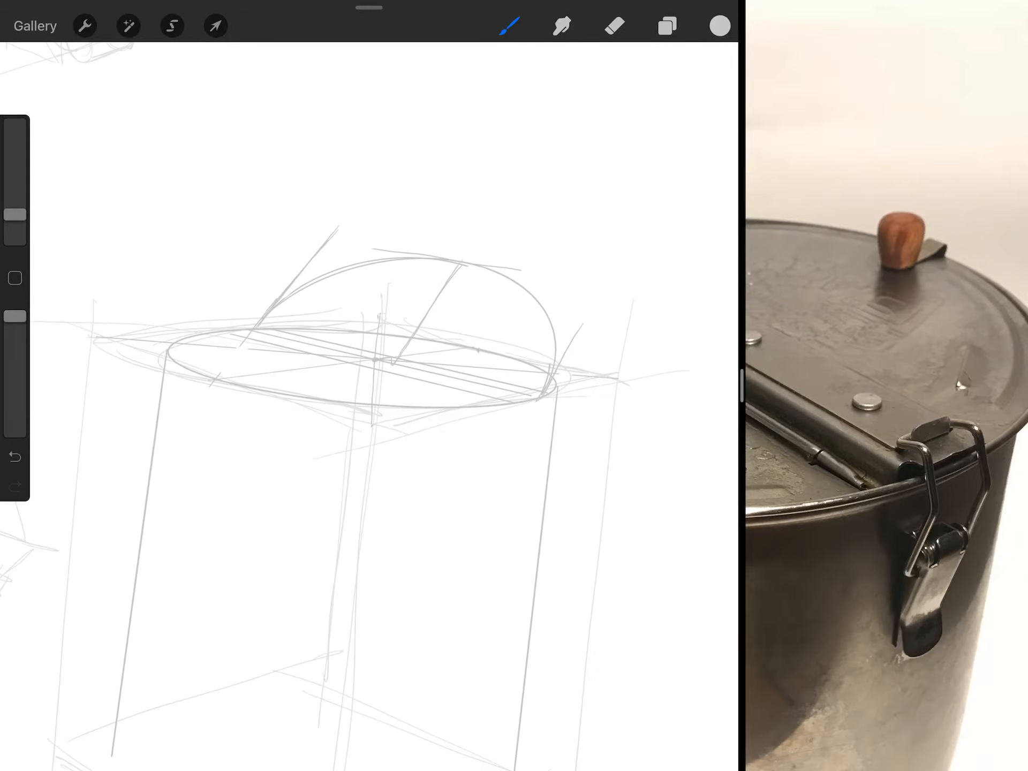
scroll(370, 401, "up", 5)
scroll(370, 402, "down", 3)
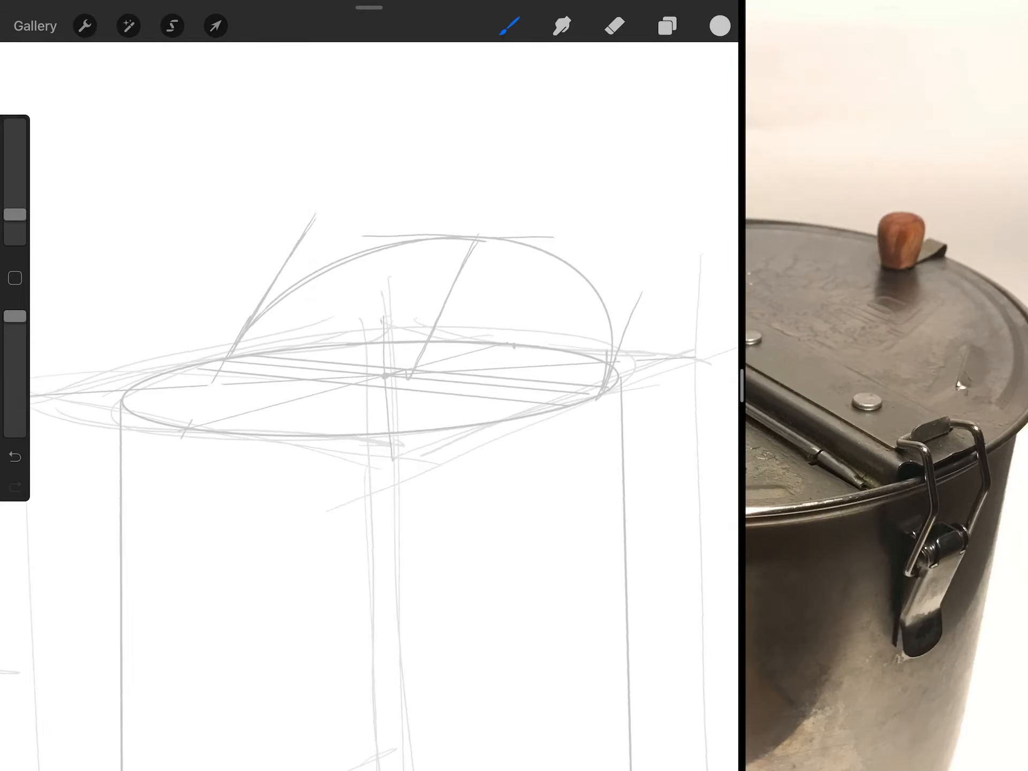
scroll(370, 361, "up", 3)
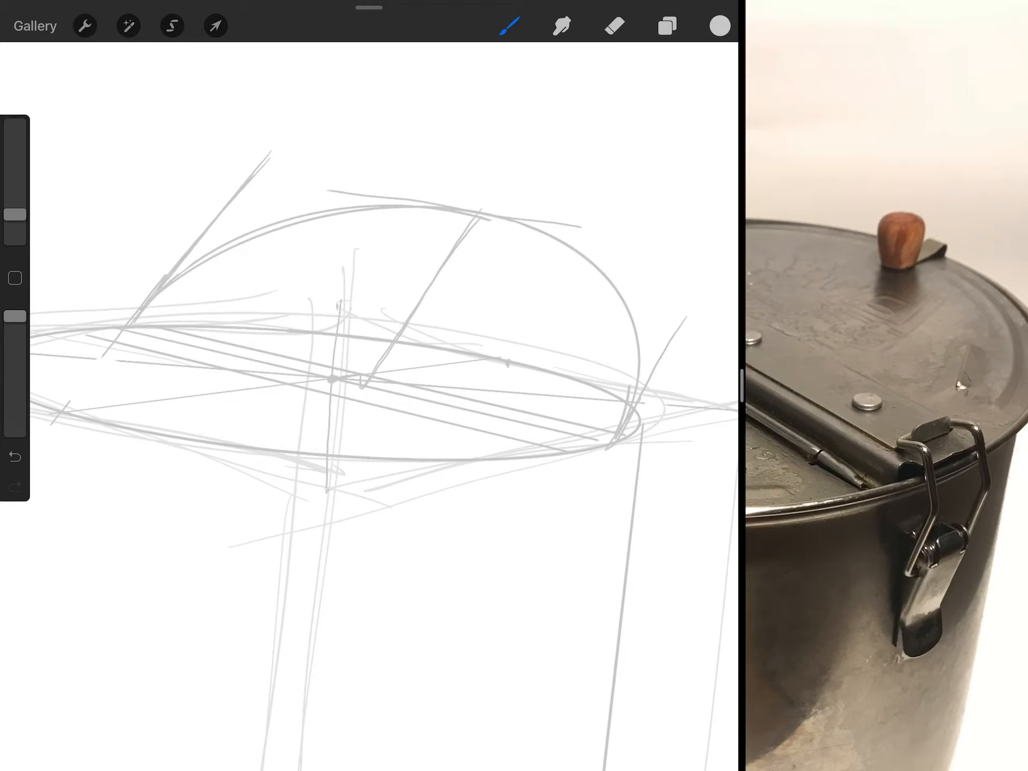
mouse_move(429, 252)
left_mouse_down()
mouse_move(478, 257)
mouse_move(499, 228)
mouse_move(420, 249)
left_mouse_up()
mouse_move(502, 233)
left_mouse_down()
mouse_move(480, 258)
mouse_move(442, 242)
mouse_move(470, 252)
left_mouse_up()
scroll(369, 362, "down", 3)
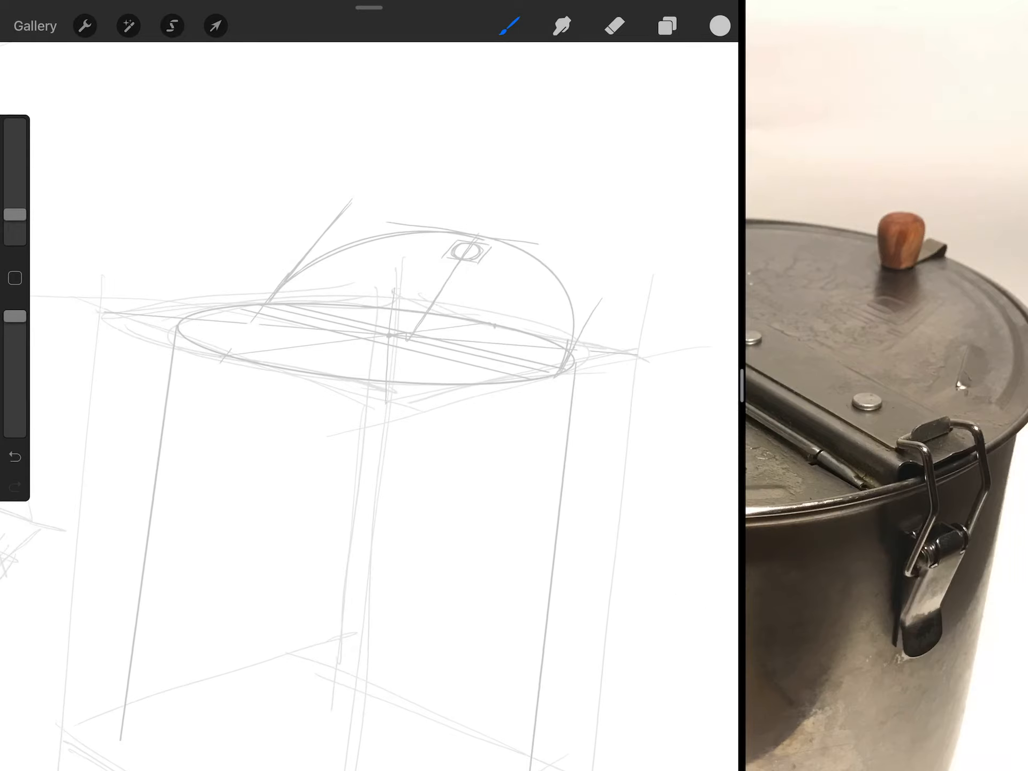
scroll(369, 361, "up", 3)
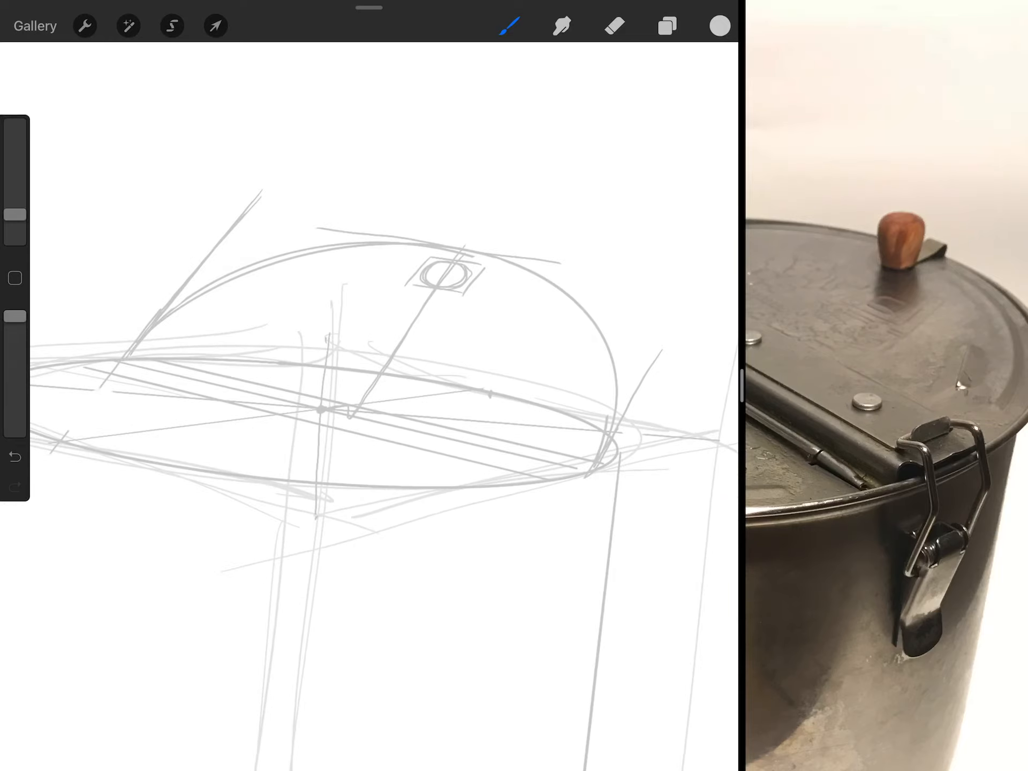
scroll(370, 362, "up", 2)
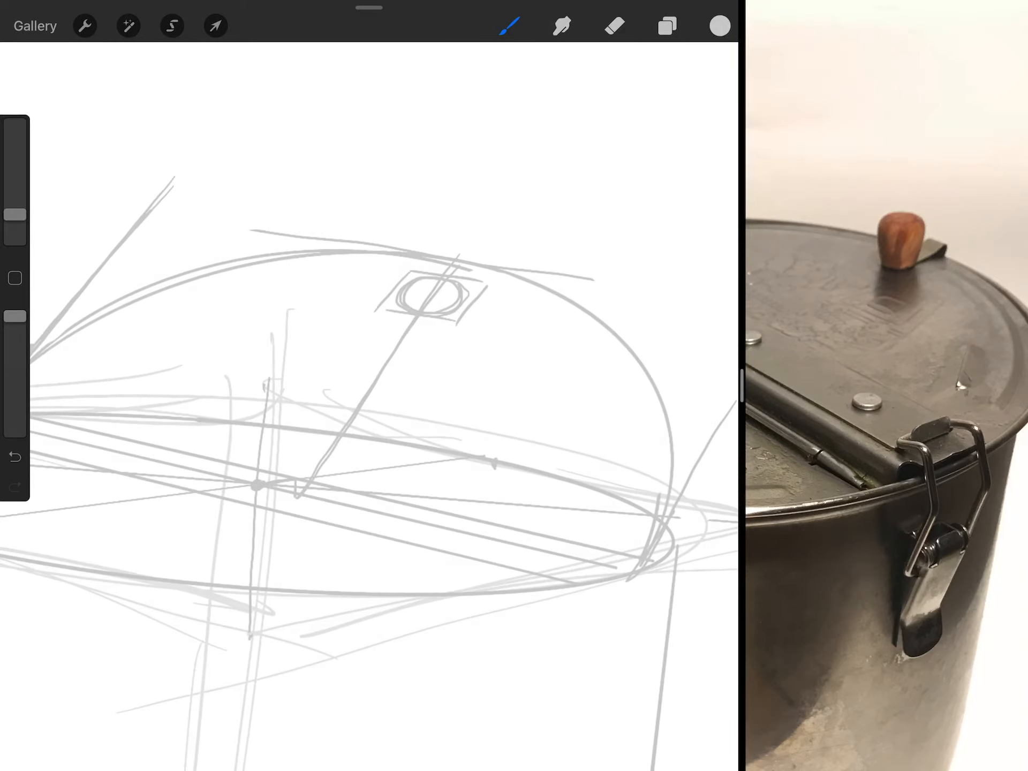
- Draw a small upward arrow above the lid and a guide line down to the knob, undoing an extra diamond
left_click_drag(402, 165, 383, 119)
scroll(370, 361, "up", 2)
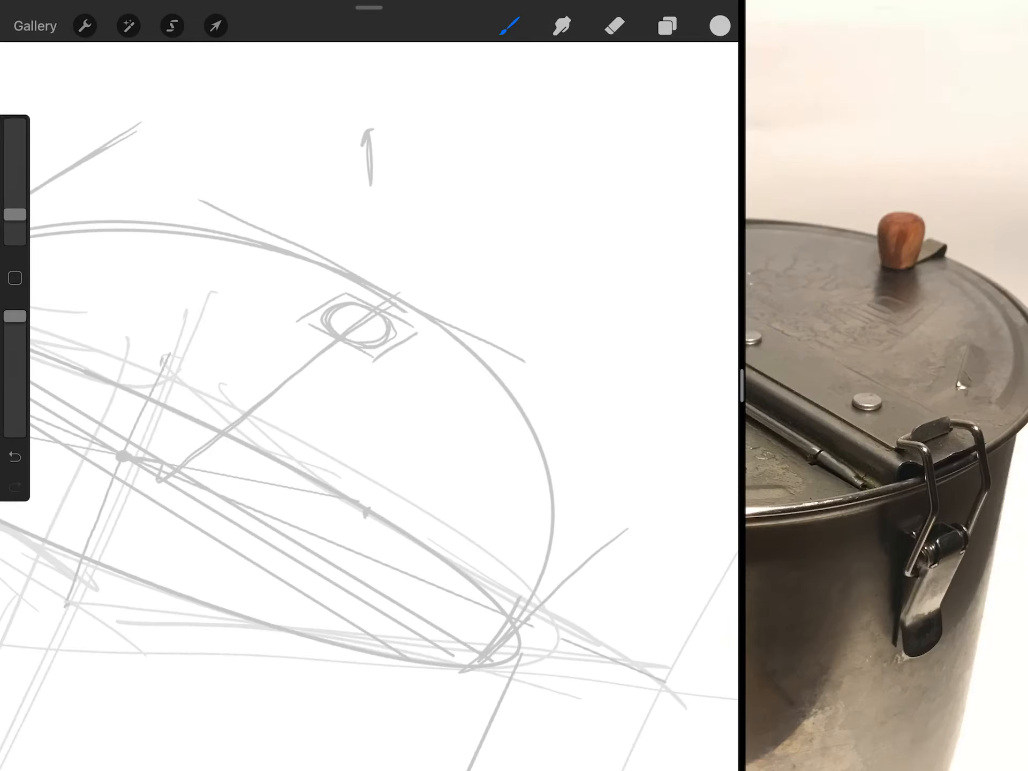
scroll(370, 362, "down", 3)
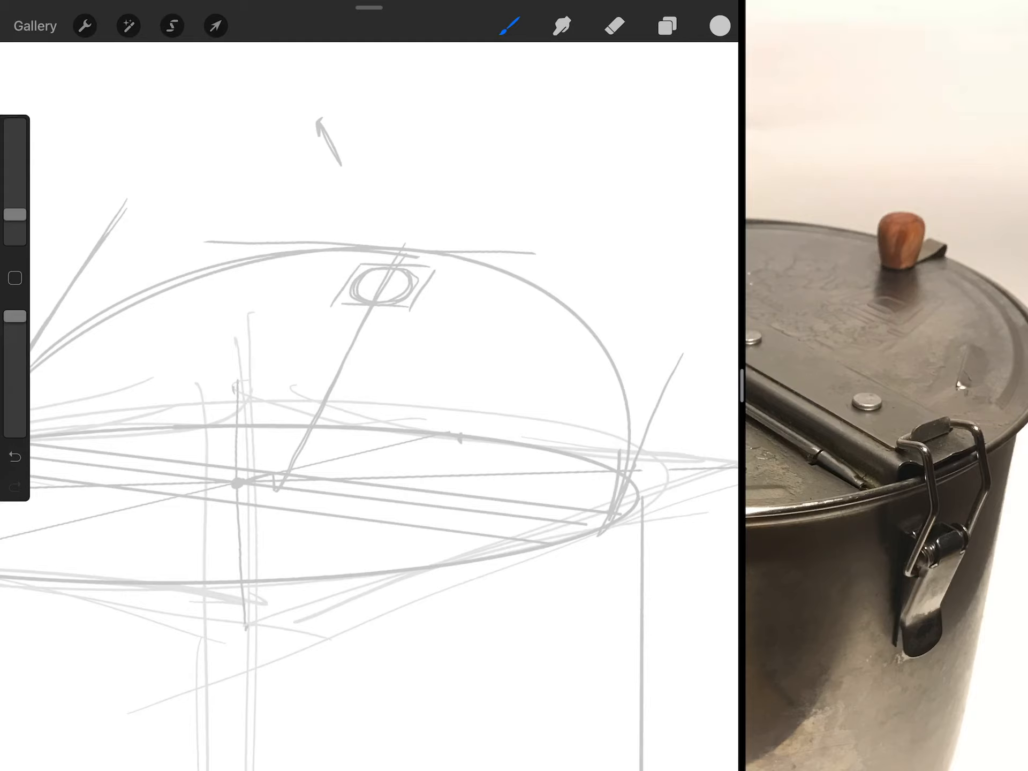
left_click_drag(325, 201, 378, 281)
scroll(369, 362, "down", 3)
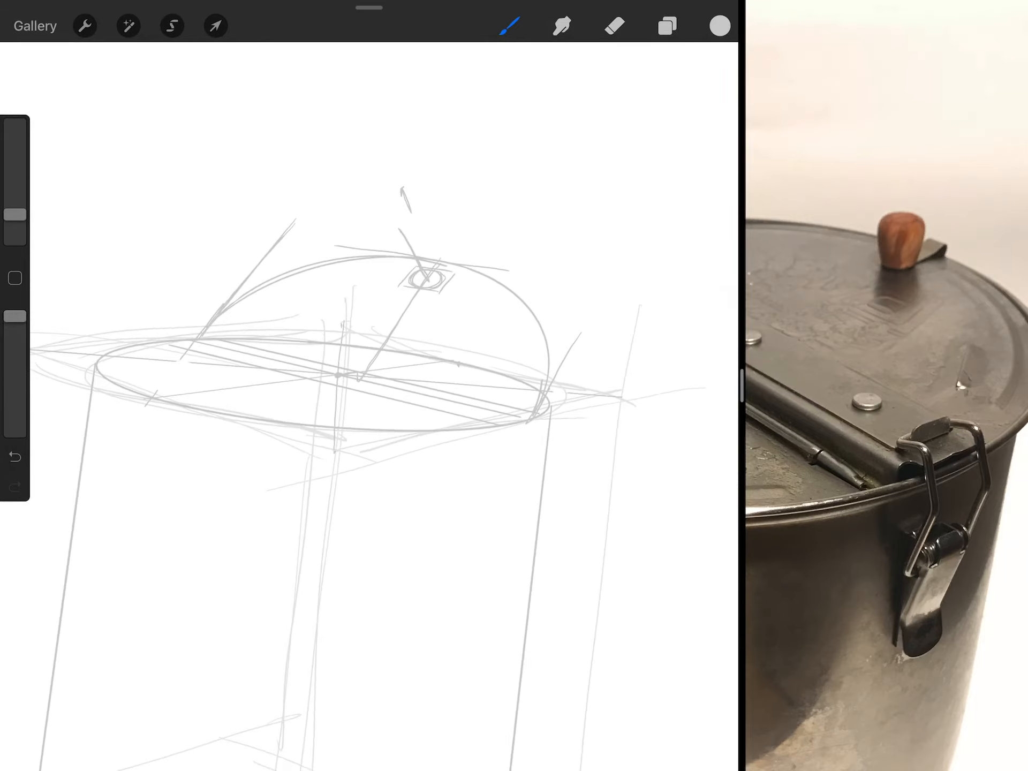
scroll(370, 362, "down", 3)
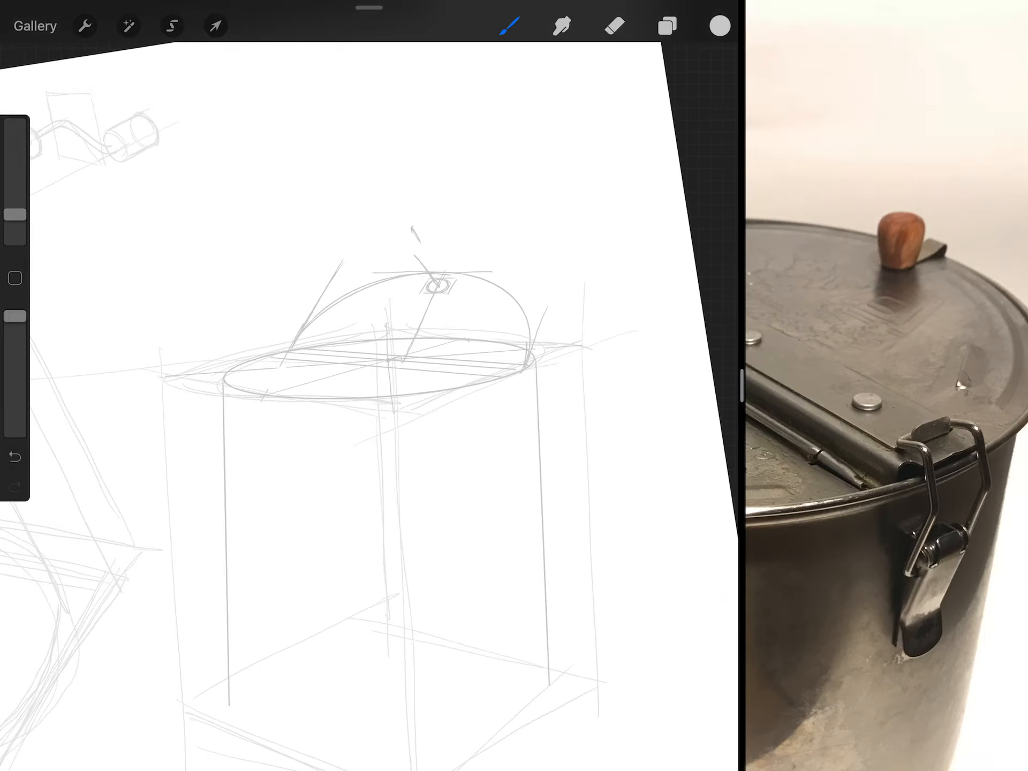
scroll(434, 289, "up", 5)
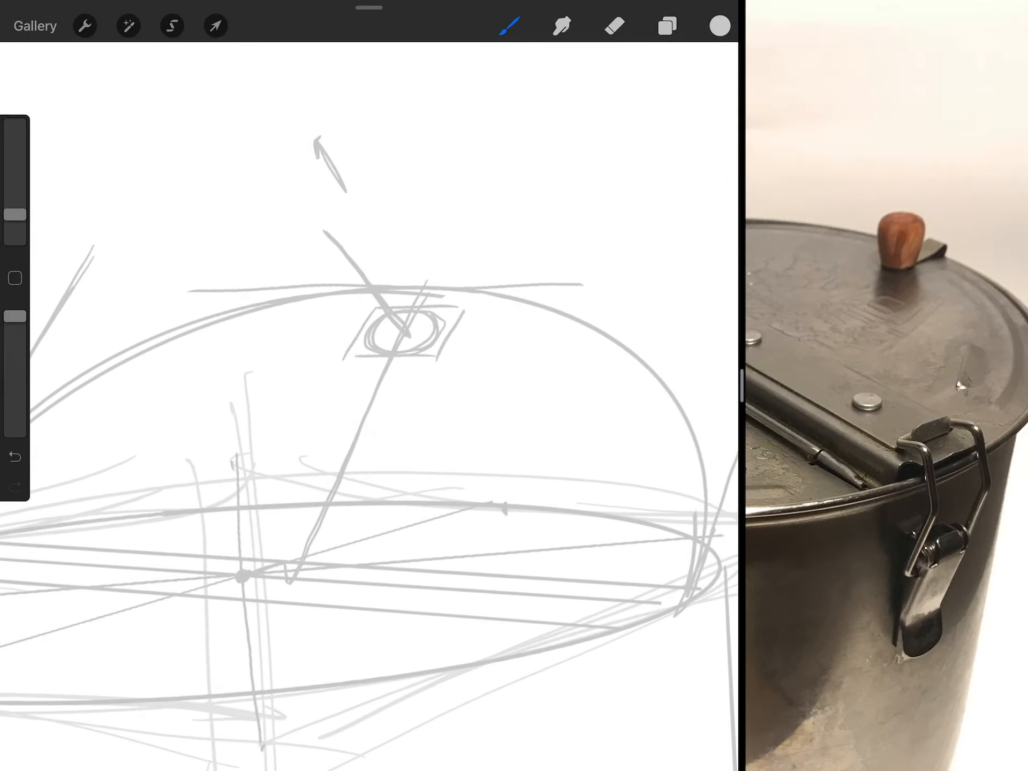
scroll(370, 362, "down", 4)
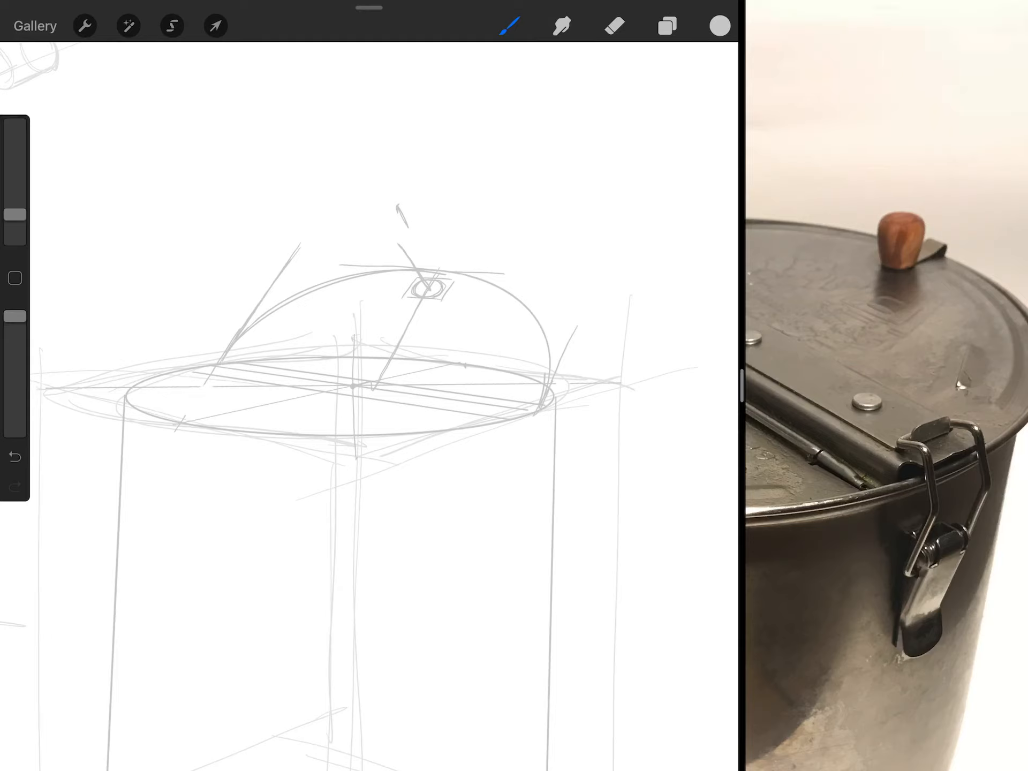
scroll(370, 362, "up", 4)
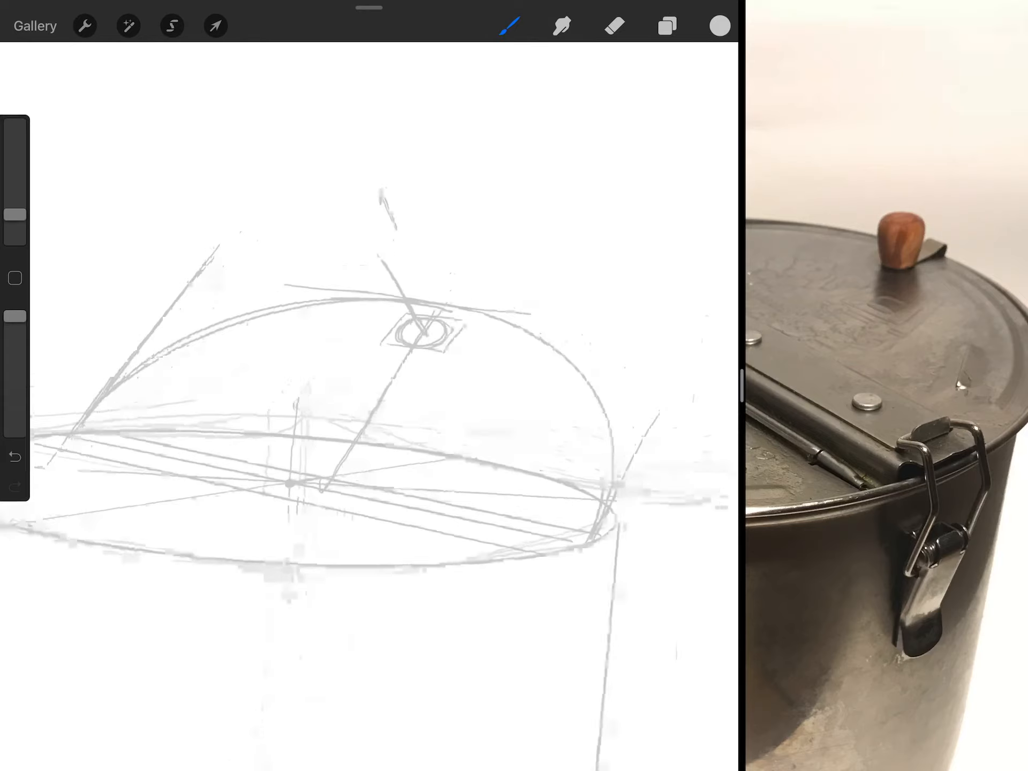
left_click_drag(395, 241, 354, 304)
scroll(370, 361, "down", 4)
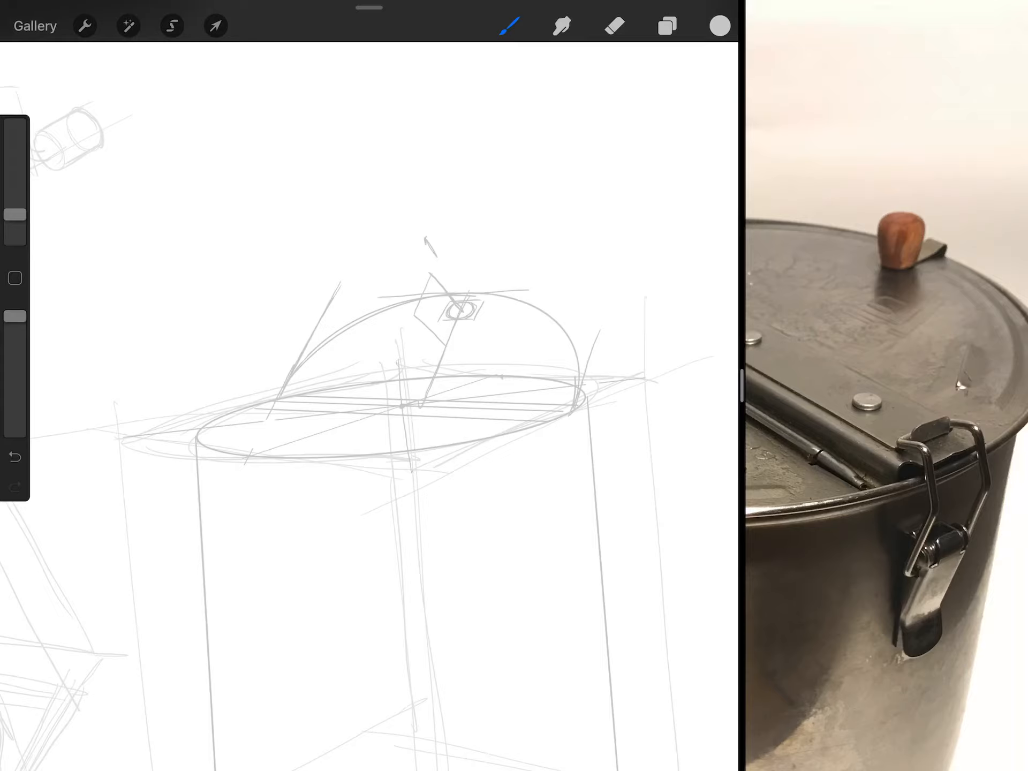
scroll(450, 337, "down", 2)
scroll(449, 338, "up", 6)
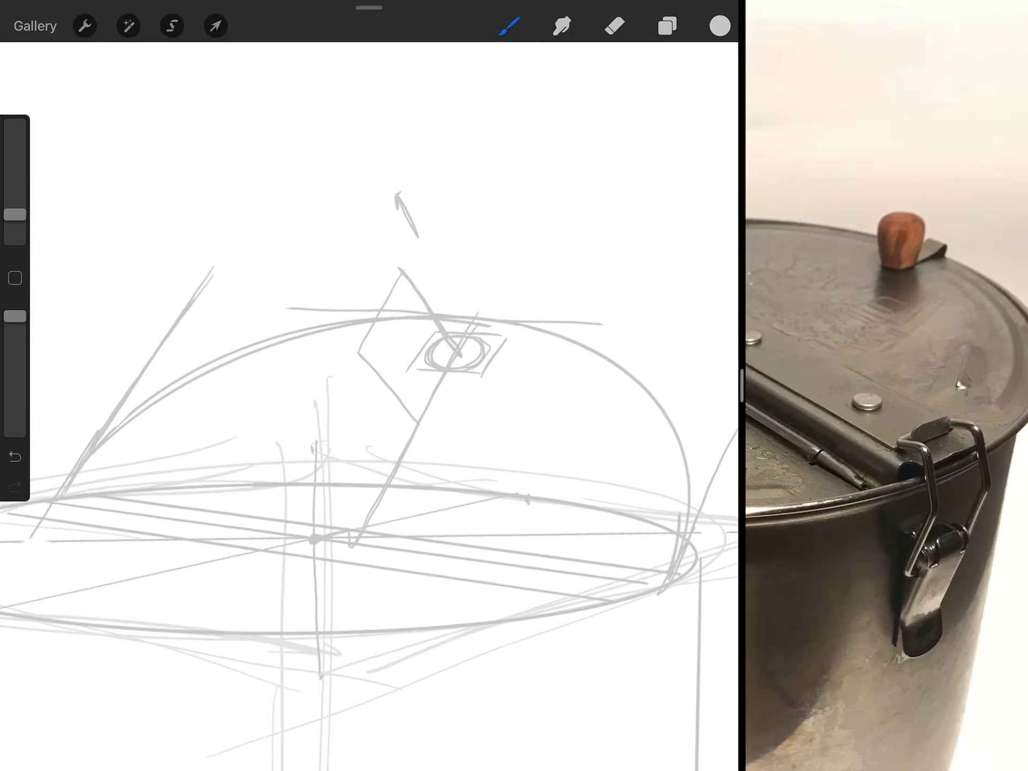
key("ctrl+z")
scroll(370, 402, "down", 4)
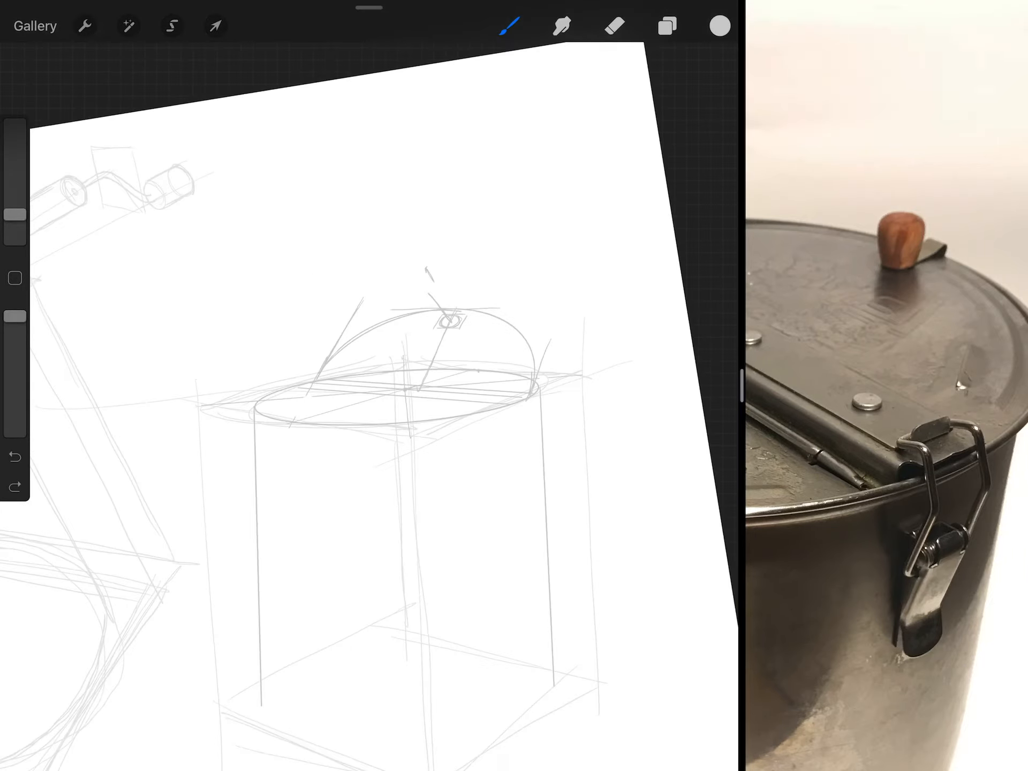
scroll(370, 403, "up", 3)
scroll(442, 370, "up", 3)
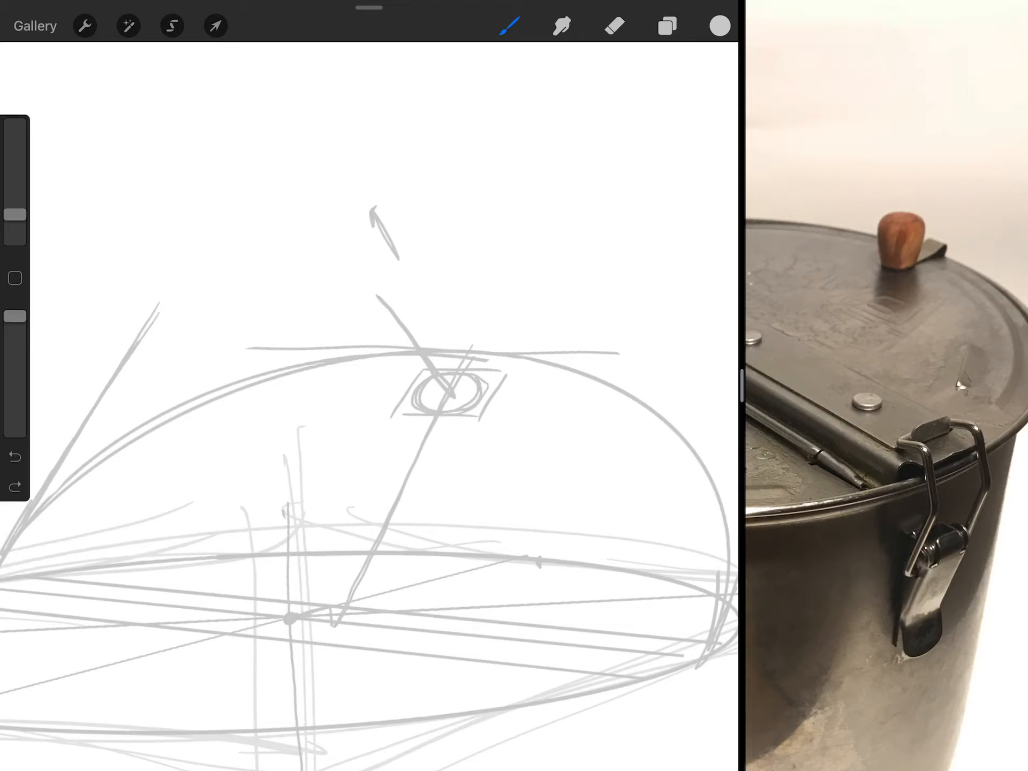
- Sketch a first knob cylinder above its base and undo its side strokes
mouse_move(361, 322)
left_mouse_down()
mouse_move(446, 289)
mouse_move(438, 321)
left_mouse_up()
left_click_drag(376, 358, 412, 394)
left_click_drag(455, 298, 478, 368)
scroll(370, 403, "down", 5)
scroll(370, 402, "down", 3)
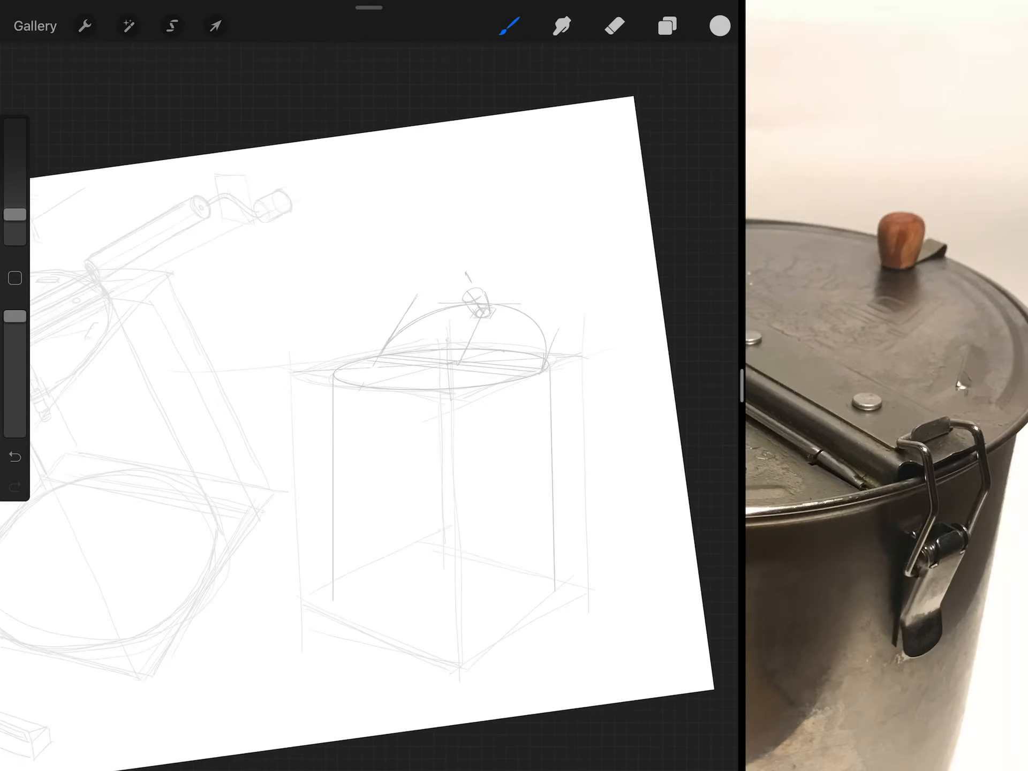
scroll(474, 321, "up", 5)
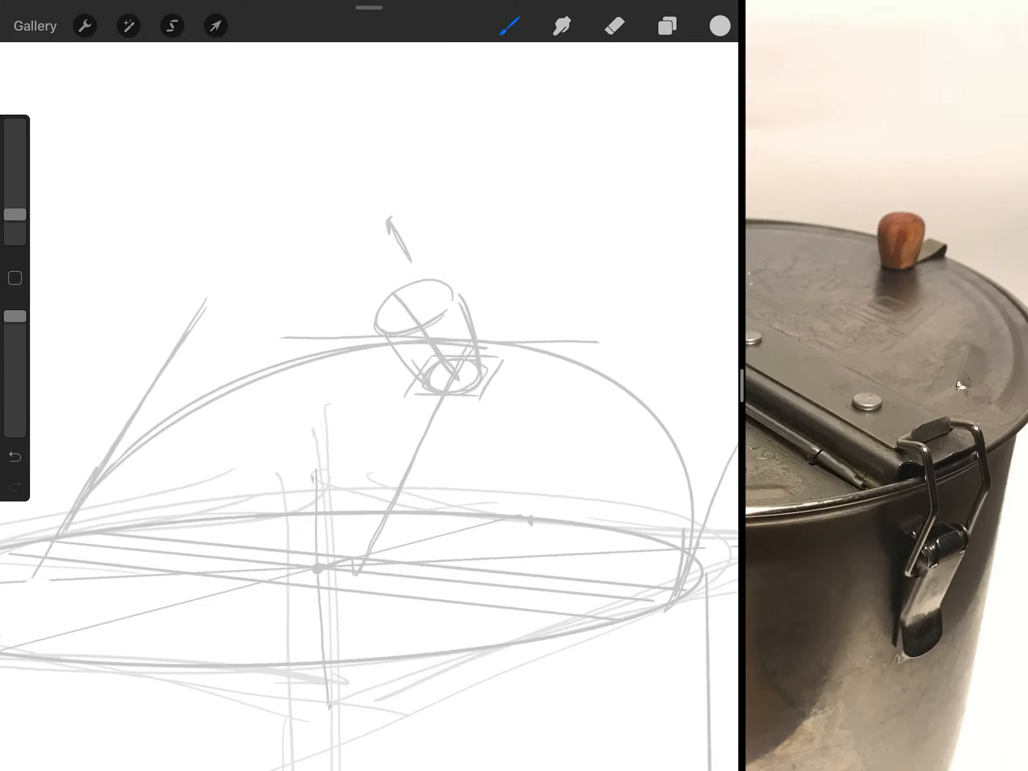
scroll(370, 402, "up", 3)
key("ctrl+z")
key("ctrl+z")
key("ctrl+z")
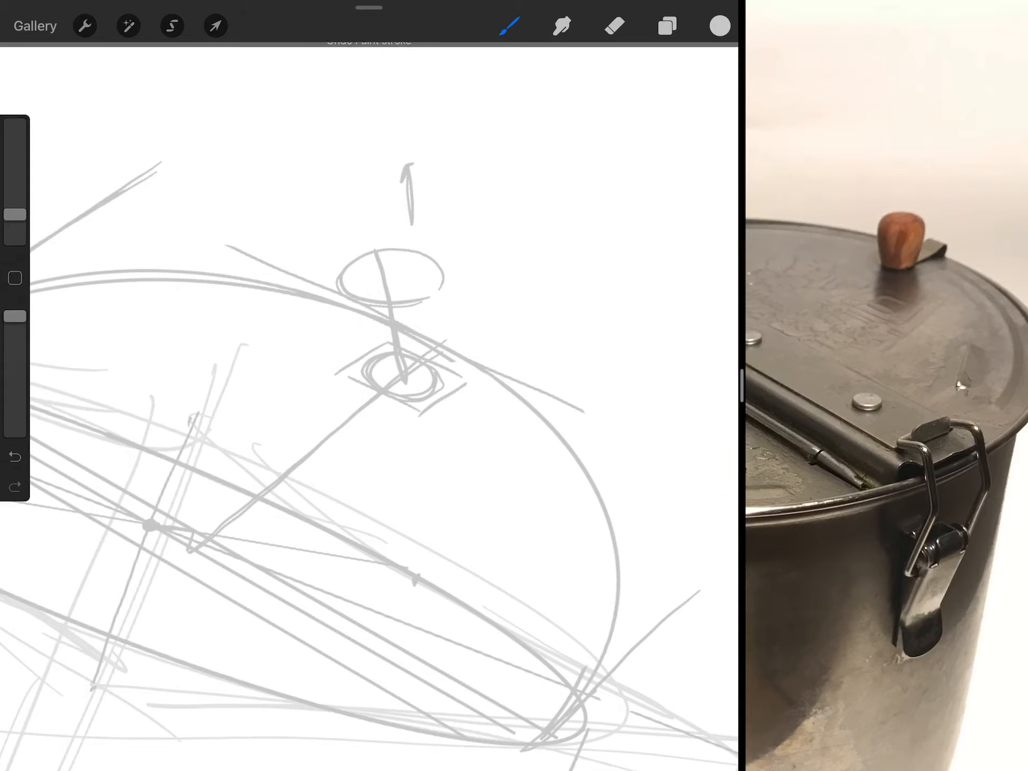
key("ctrl+z")
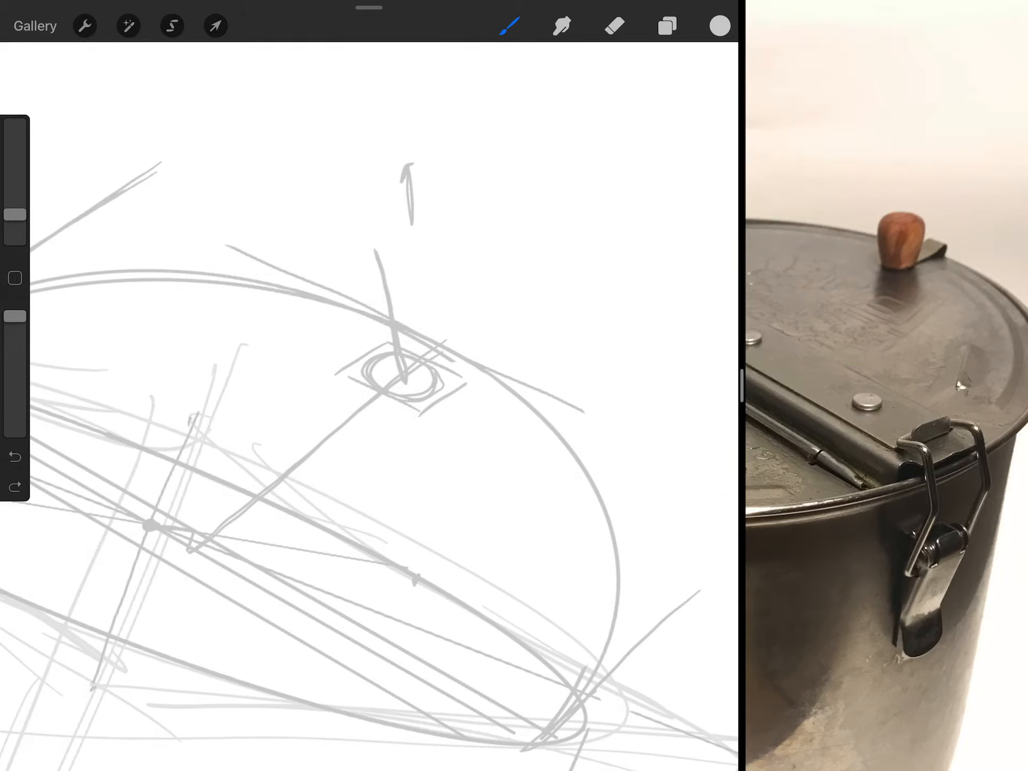
scroll(370, 402, "up", 3)
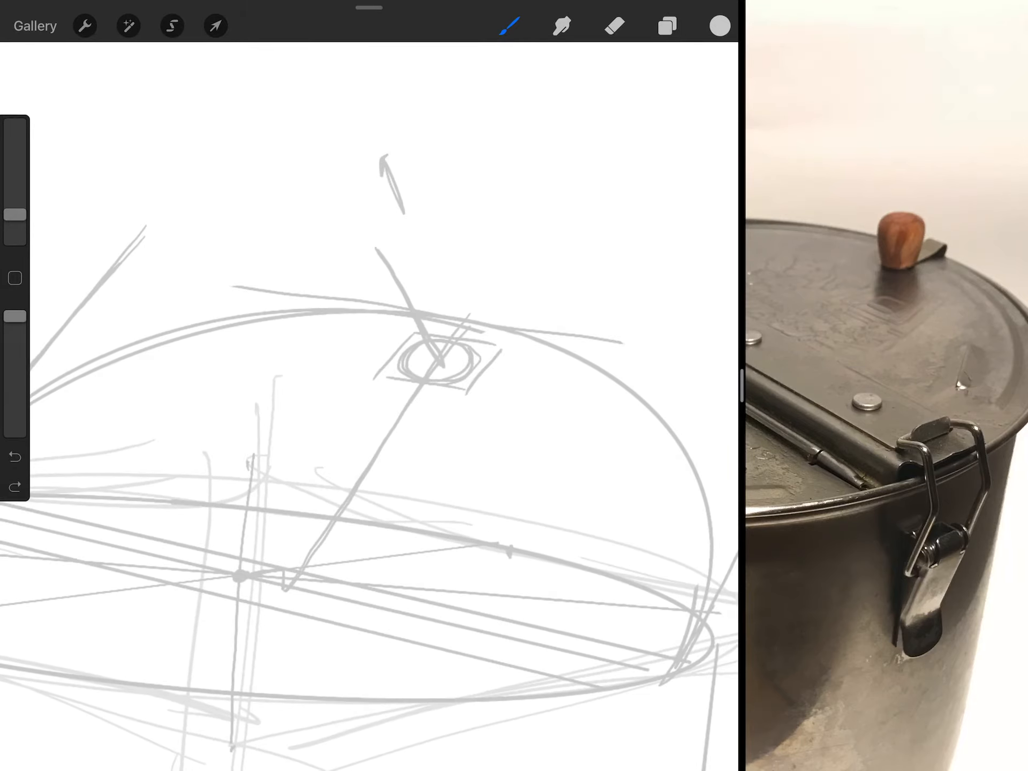
- Redraw the knob's top ellipse and sides, then undo the last stroke and the stray S curve
left_click_drag(378, 257, 458, 289)
mouse_move(381, 281)
left_mouse_down()
mouse_move(438, 299)
mouse_move(397, 353)
left_mouse_up()
left_click_drag(464, 273, 473, 338)
left_click_drag(370, 289, 398, 358)
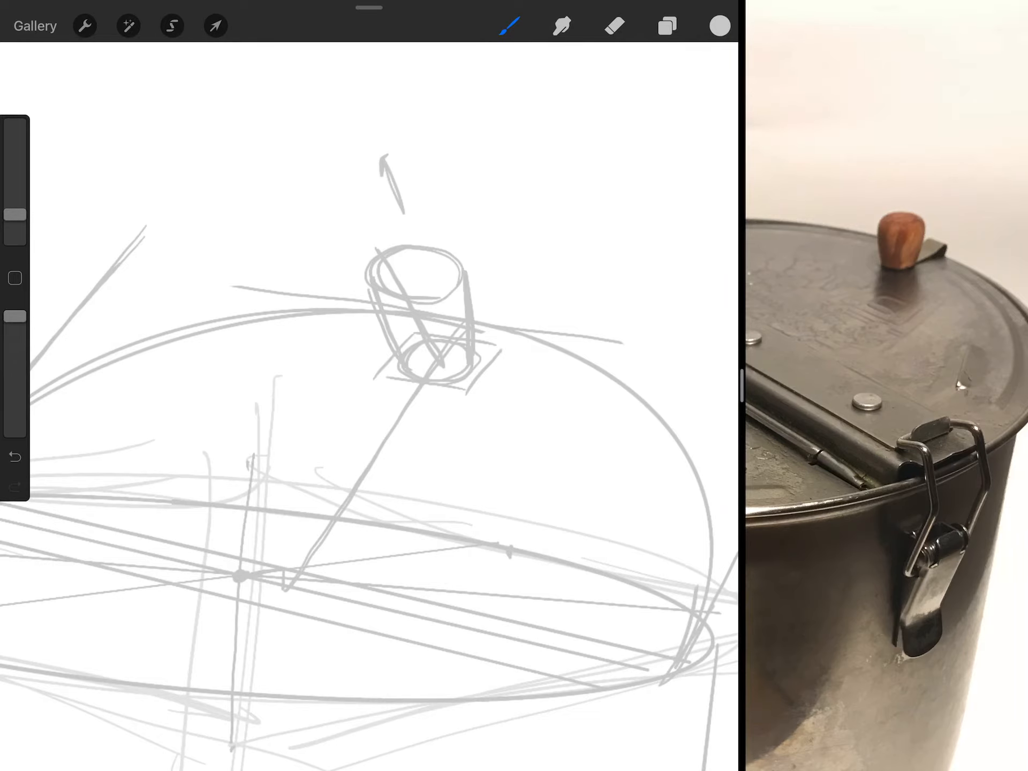
scroll(418, 321, "down", 5)
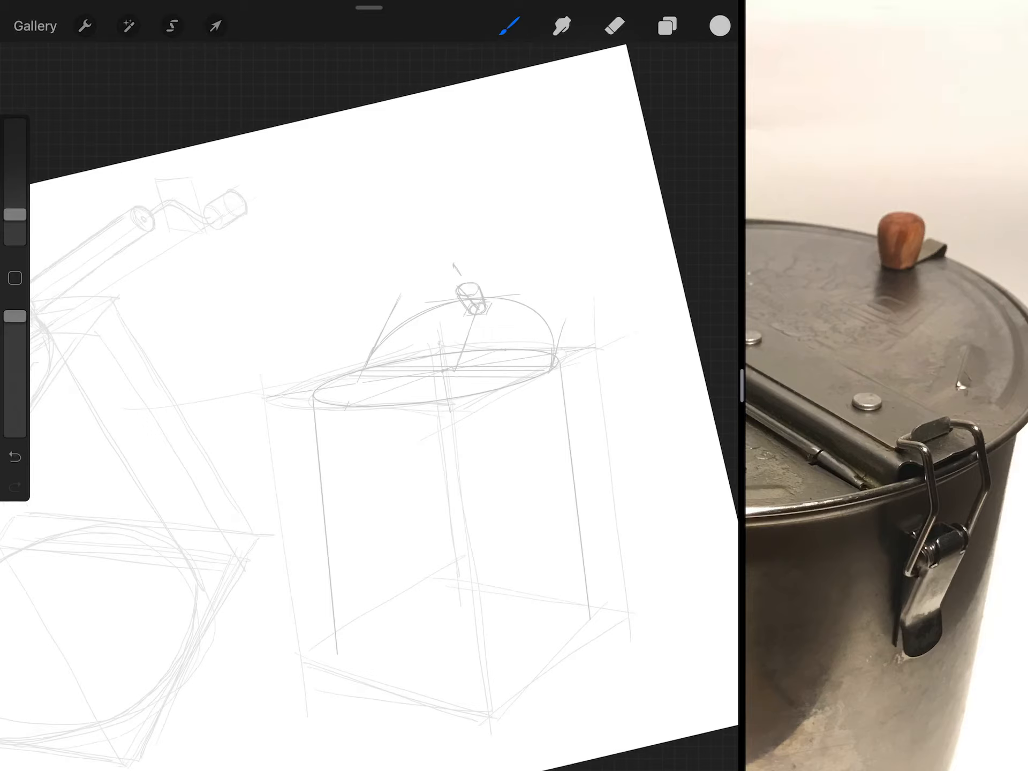
scroll(467, 306, "up", 8)
key("ctrl+z")
key("ctrl+z")
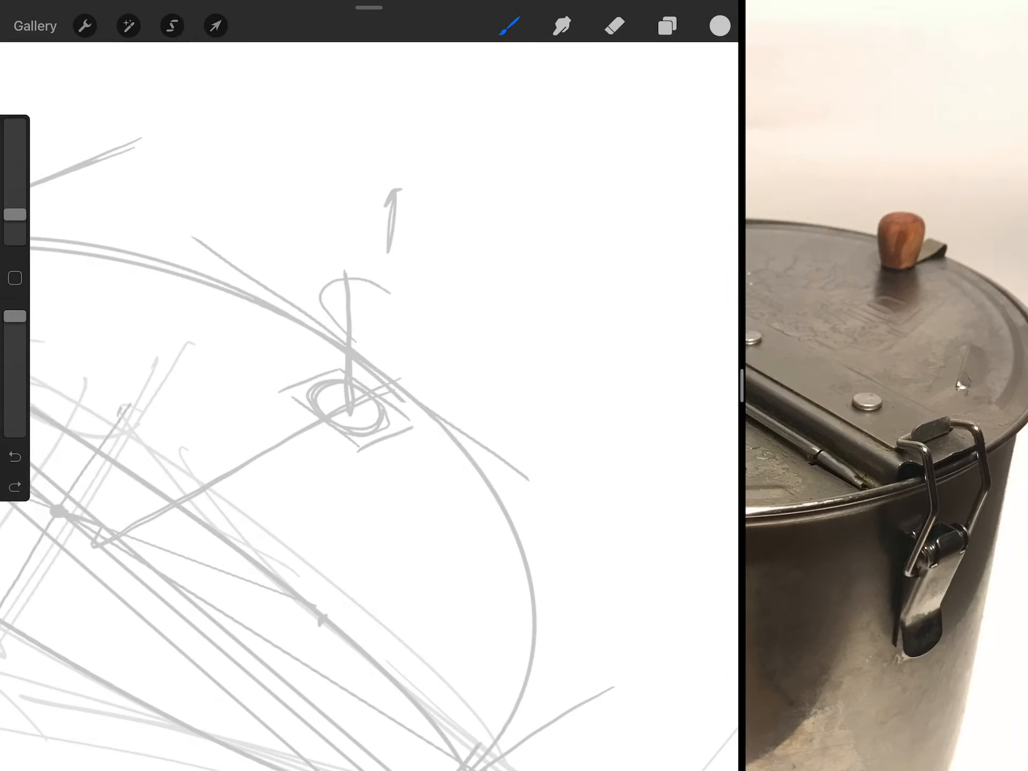
scroll(370, 402, "down", 8)
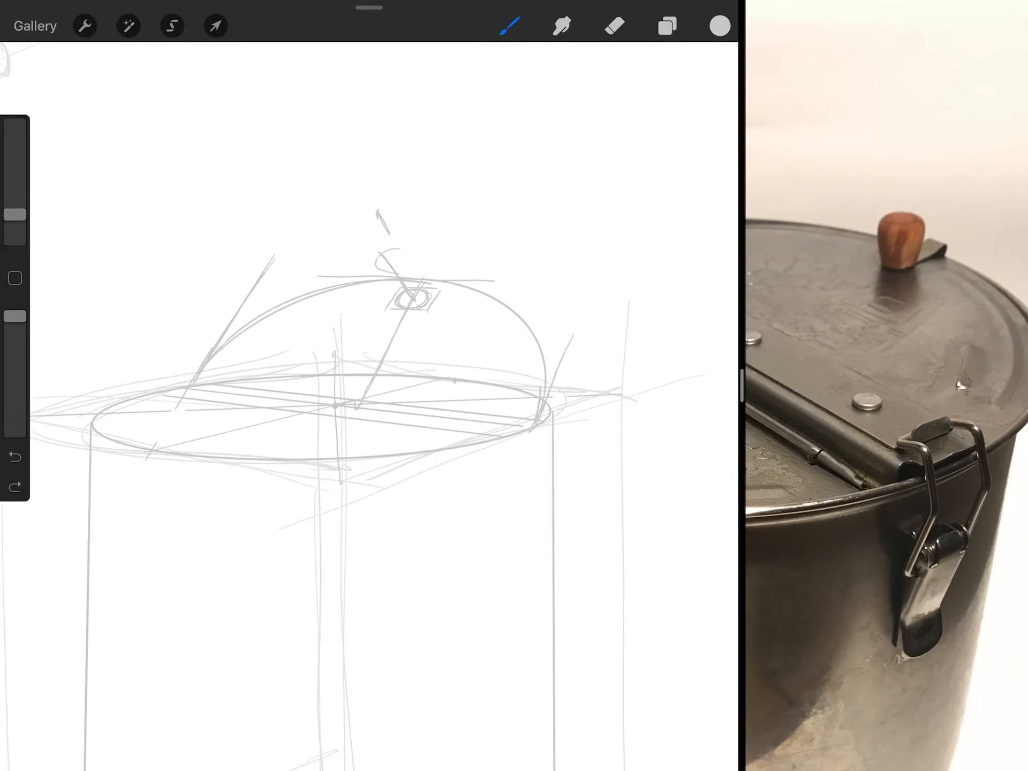
scroll(402, 322, "up", 8)
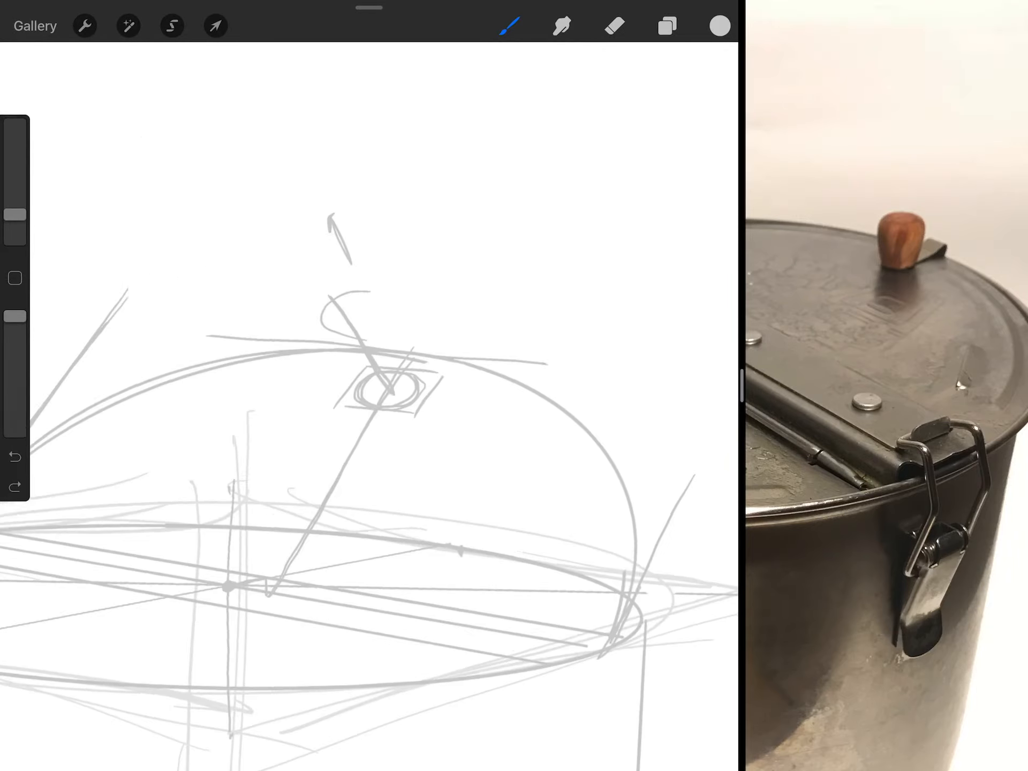
key("ctrl+z")
scroll(370, 403, "up", 5)
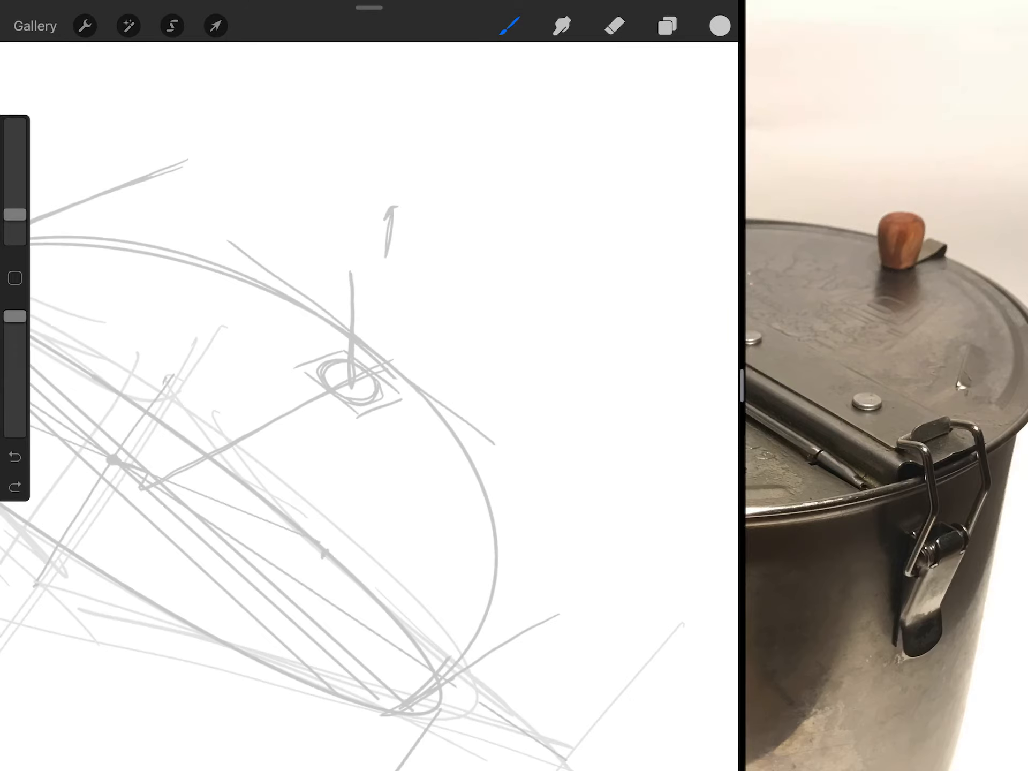
- Sketch the knob's top ellipse with two short upright side lines
mouse_move(298, 274)
left_mouse_down()
mouse_move(402, 289)
mouse_move(410, 305)
mouse_move(414, 273)
left_mouse_up()
left_click_drag(299, 310, 309, 386)
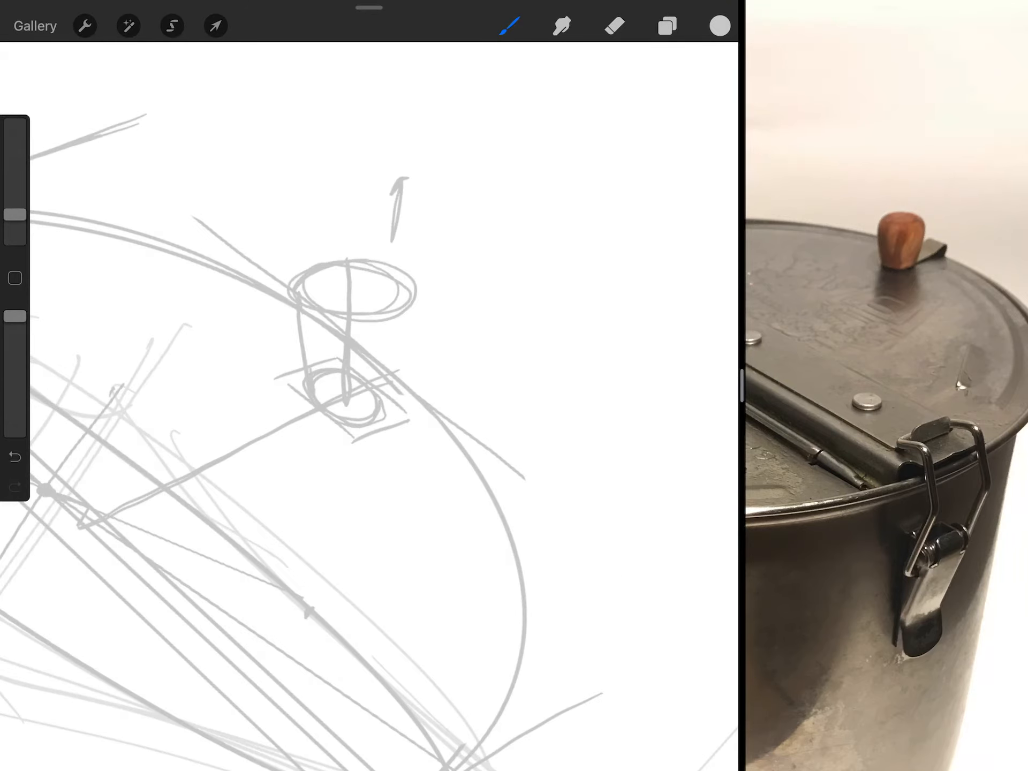
left_click_drag(402, 309, 386, 401)
scroll(370, 362, "down", 10)
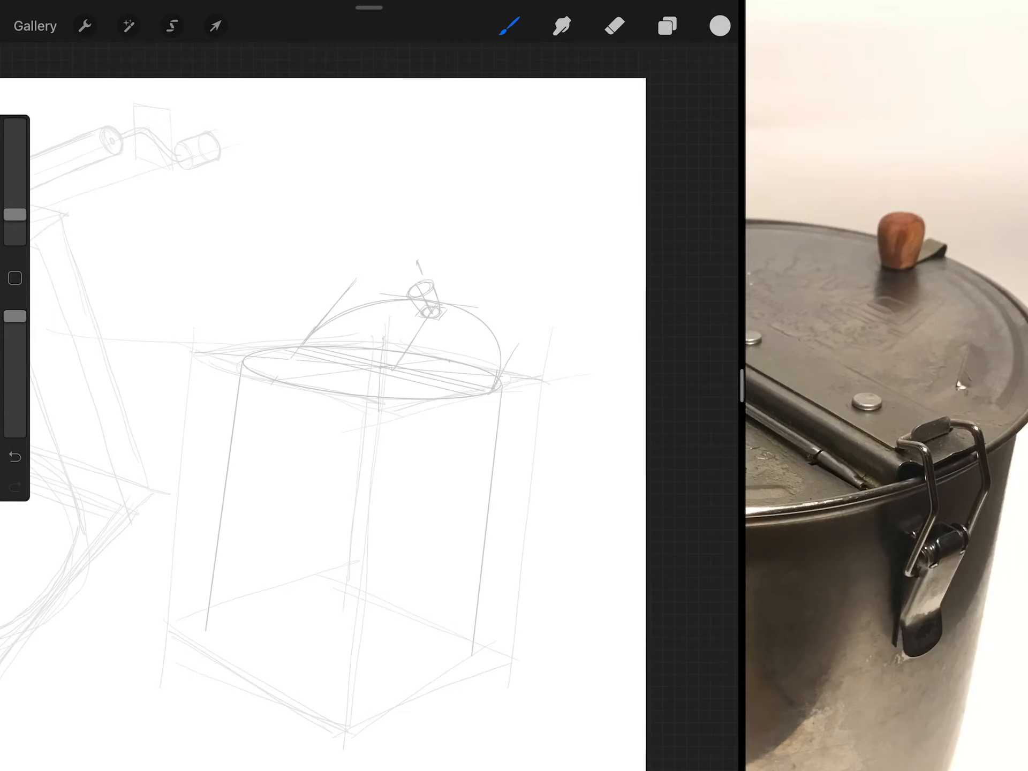
scroll(370, 386, "down", 3)
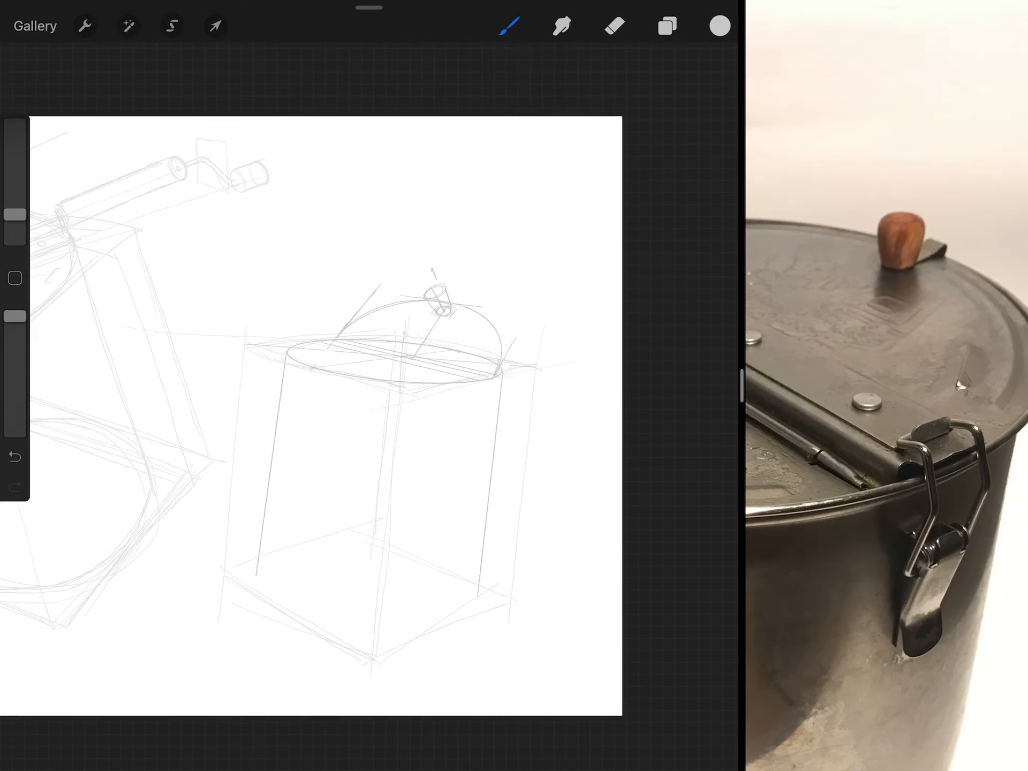
scroll(369, 385, "down", 2)
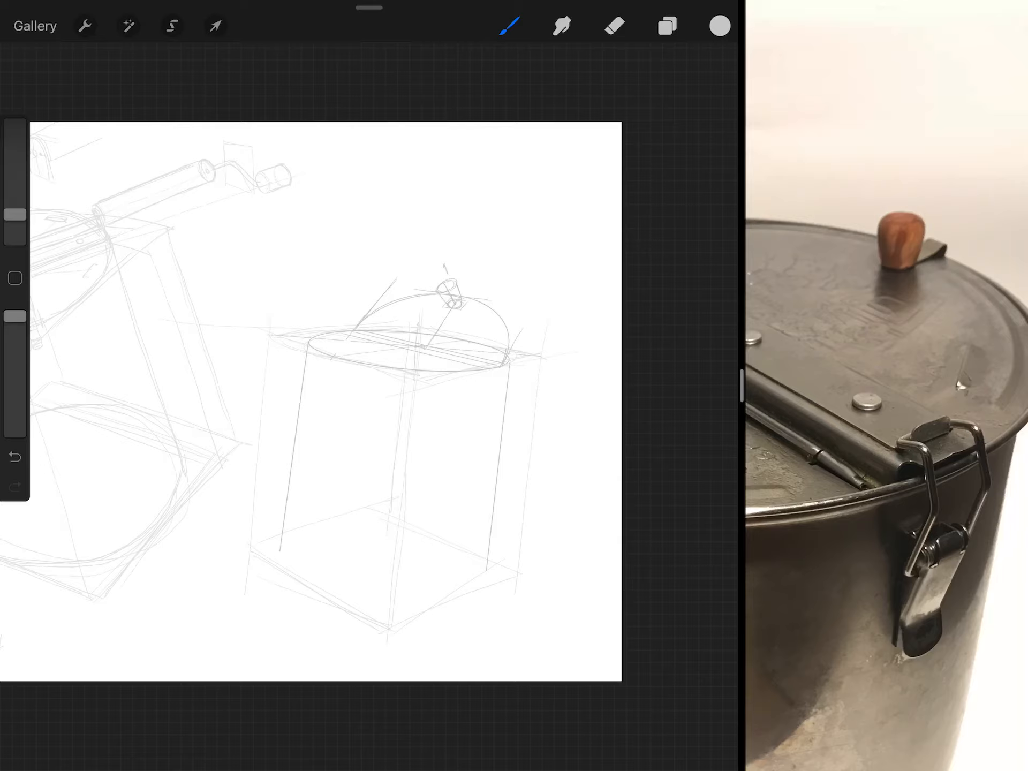
scroll(418, 338, "up", 8)
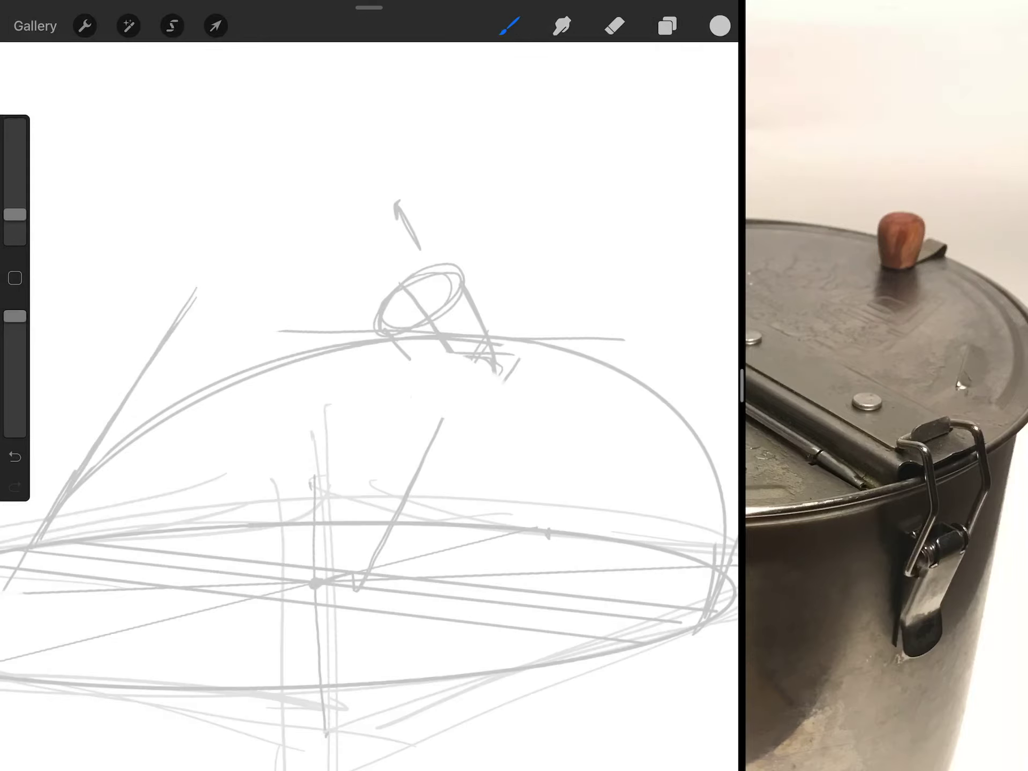
- Erase the knob ellipse, cone and arrow strokes from the lid flap
left_click_drag(450, 357, 511, 370)
left_click_drag(402, 289, 450, 313)
mouse_move(406, 209)
left_mouse_down()
mouse_move(450, 289)
mouse_move(398, 343)
left_mouse_up()
scroll(369, 442, "down", 3)
scroll(370, 442, "up", 3)
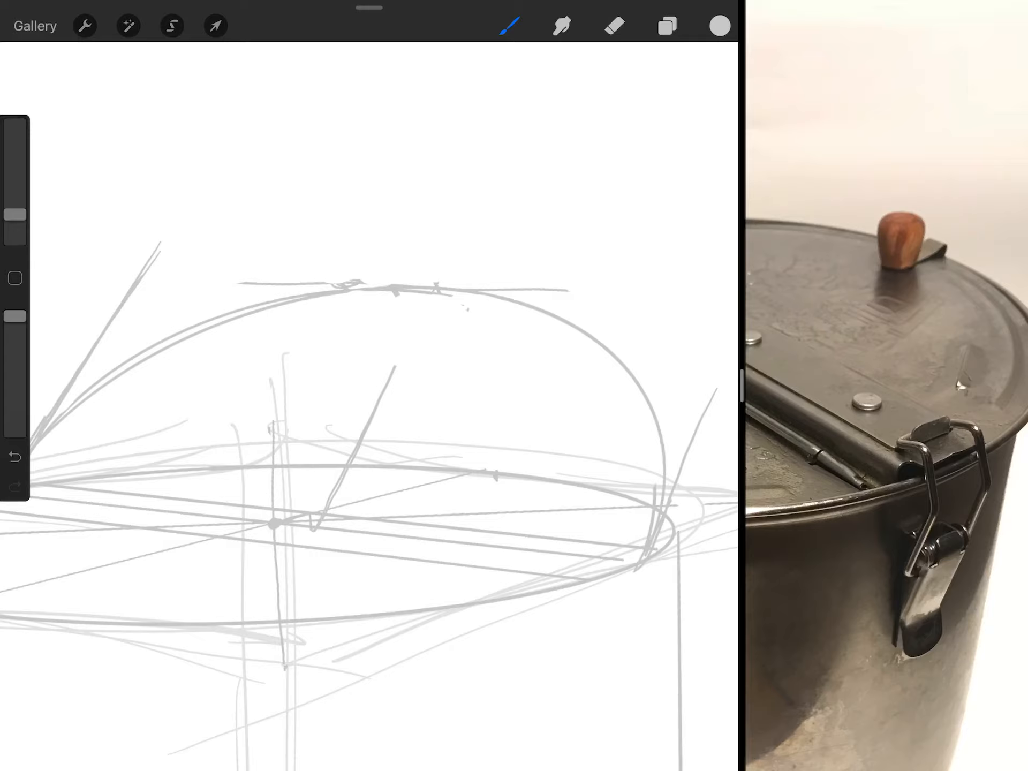
- Draw the knob's tilted square base on the lid with a circle inside it
left_click_drag(389, 303, 361, 347)
left_click_drag(456, 307, 430, 362)
mouse_move(370, 442)
left_mouse_down()
mouse_move(241, 322)
mouse_move(322, 402)
left_mouse_up()
left_click_drag(337, 337, 405, 349)
left_click_drag(329, 271, 340, 338)
mouse_move(331, 270)
left_mouse_down()
mouse_move(392, 281)
mouse_move(409, 357)
left_mouse_up()
left_click_drag(370, 442, 241, 321)
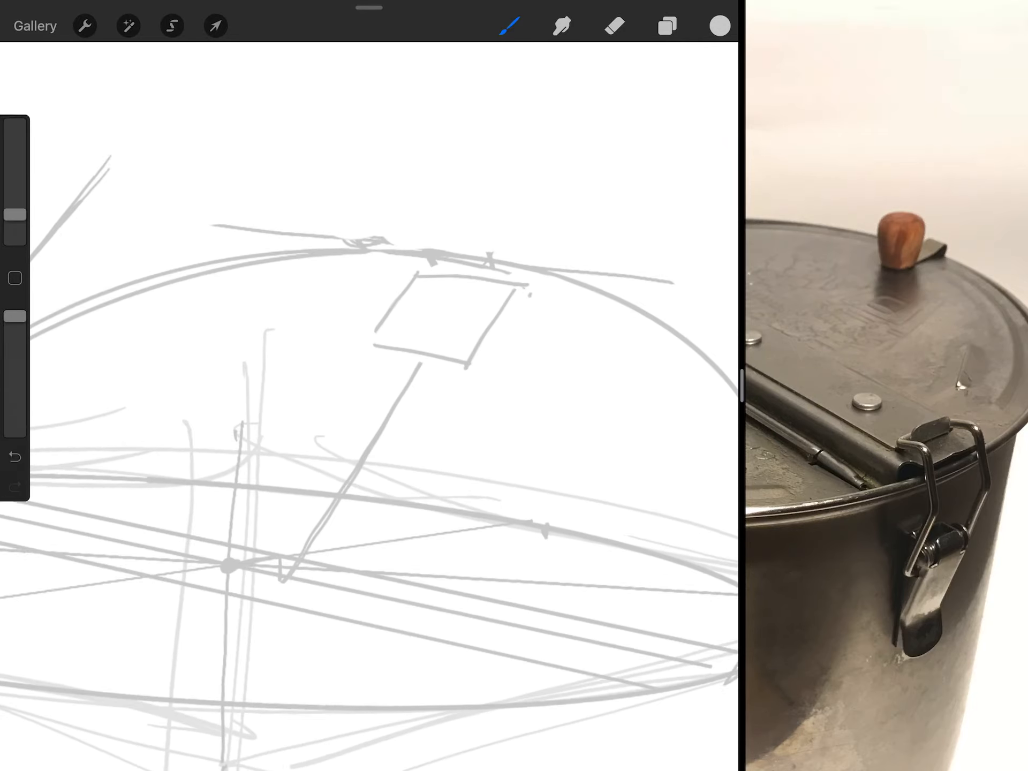
left_click_drag(450, 281, 466, 285)
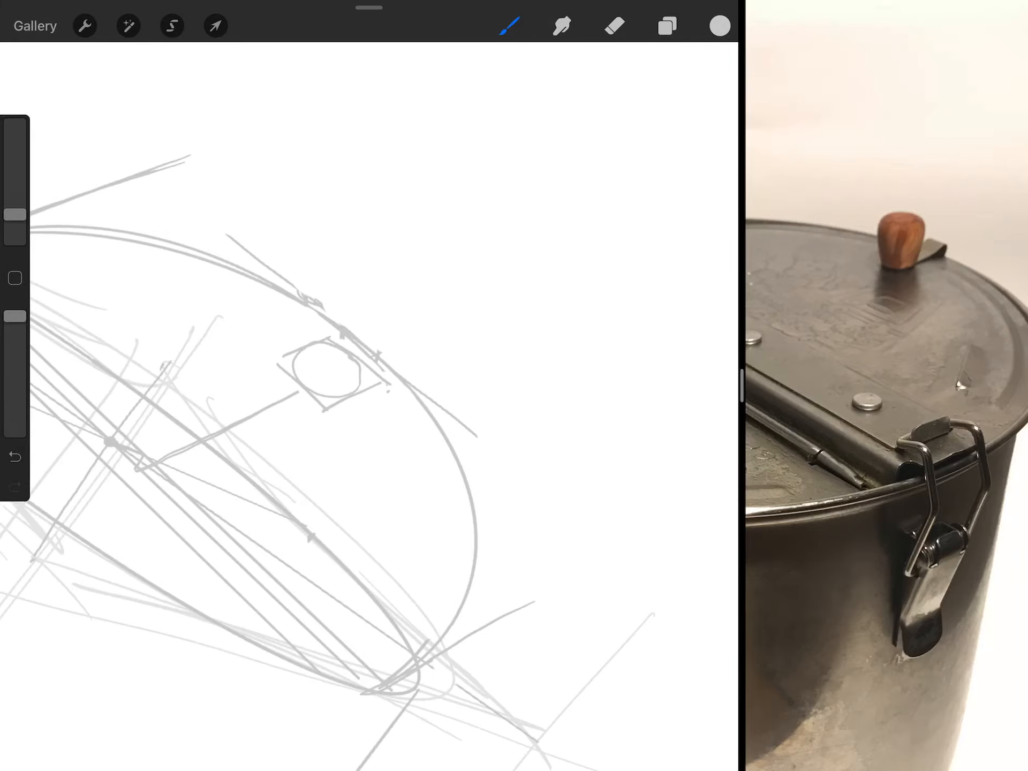
- Add the knob's upright axis and long side edges to form the tilted cylinder
left_click_drag(330, 247, 331, 377)
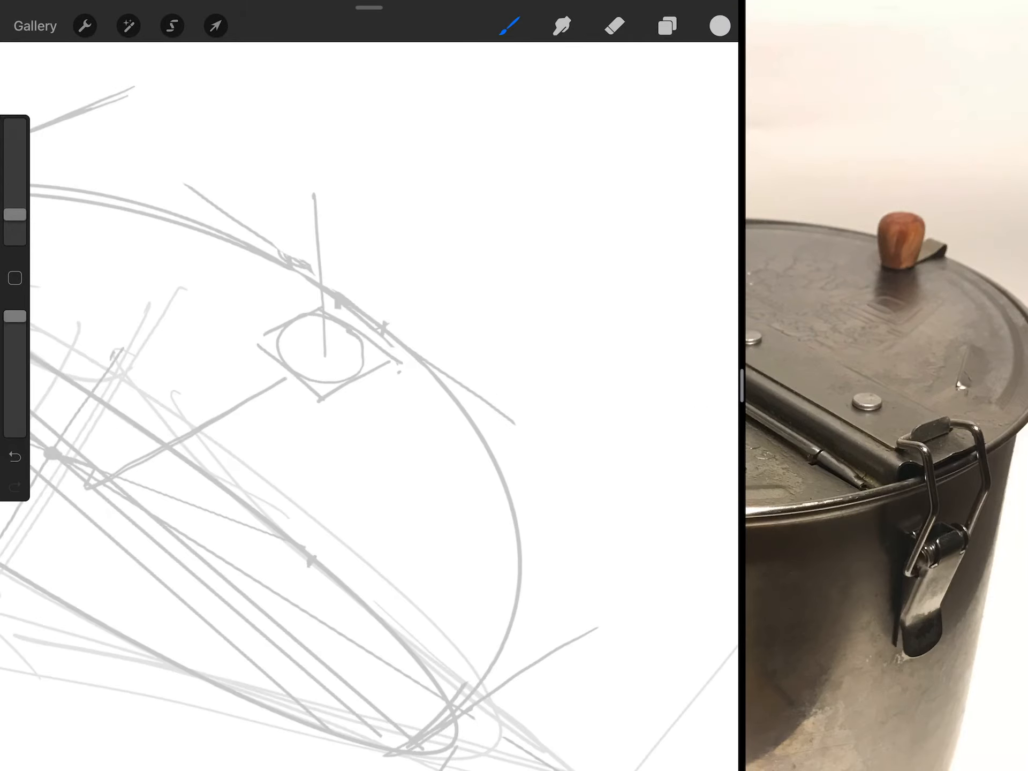
left_click_drag(303, 190, 323, 356)
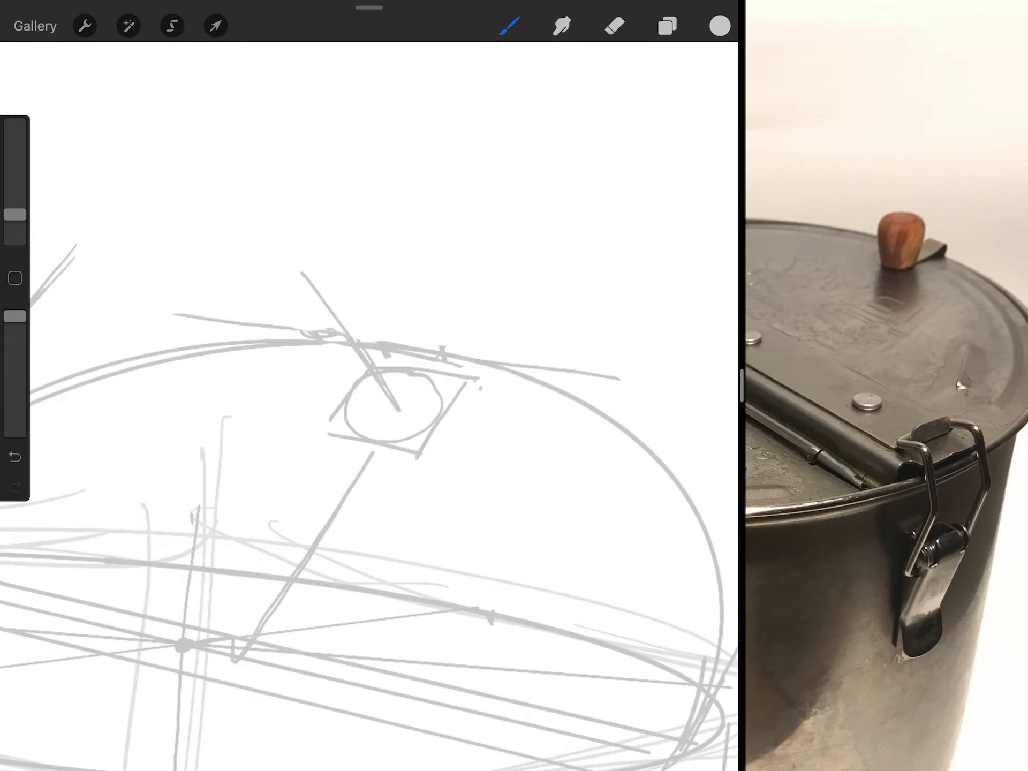
left_click_drag(256, 291, 326, 418)
left_click_drag(329, 296, 411, 448)
left_click_drag(315, 248, 378, 369)
left_click_drag(400, 246, 471, 373)
mouse_move(257, 299)
left_mouse_down()
mouse_move(342, 328)
mouse_move(331, 313)
mouse_move(404, 252)
mouse_move(315, 241)
mouse_move(392, 246)
mouse_move(289, 289)
mouse_move(354, 266)
mouse_move(318, 304)
mouse_move(353, 424)
left_mouse_up()
left_click_drag(386, 270, 440, 391)
scroll(370, 346, "down", 6)
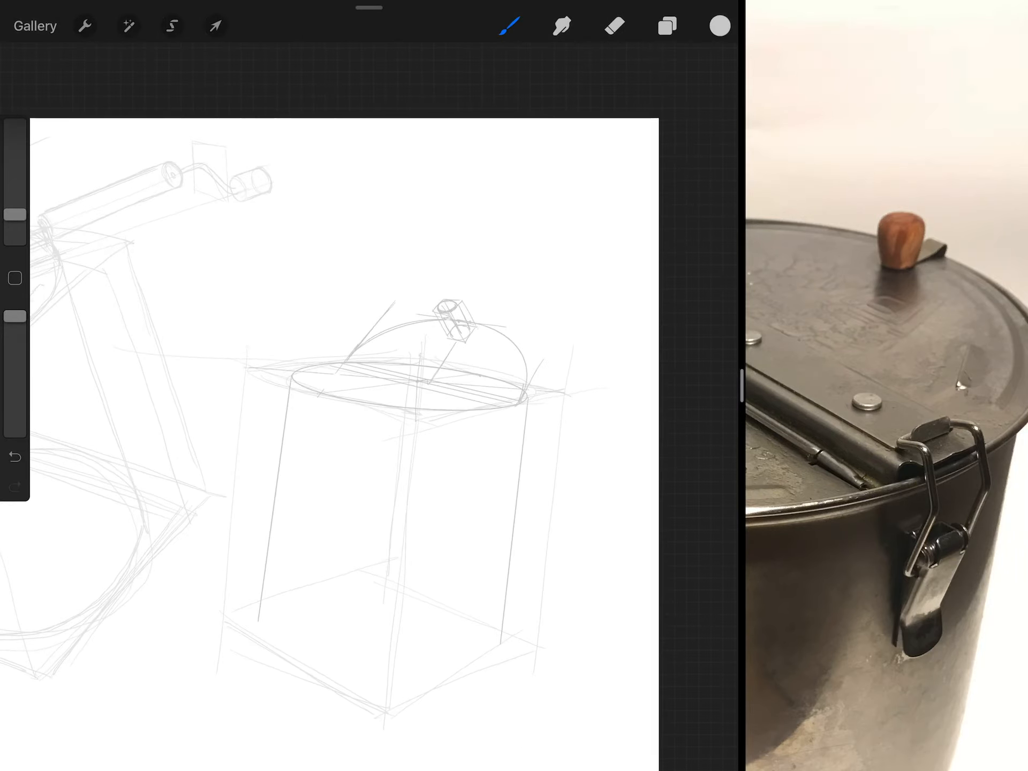
scroll(369, 402, "down", 2)
scroll(450, 305, "up", 4)
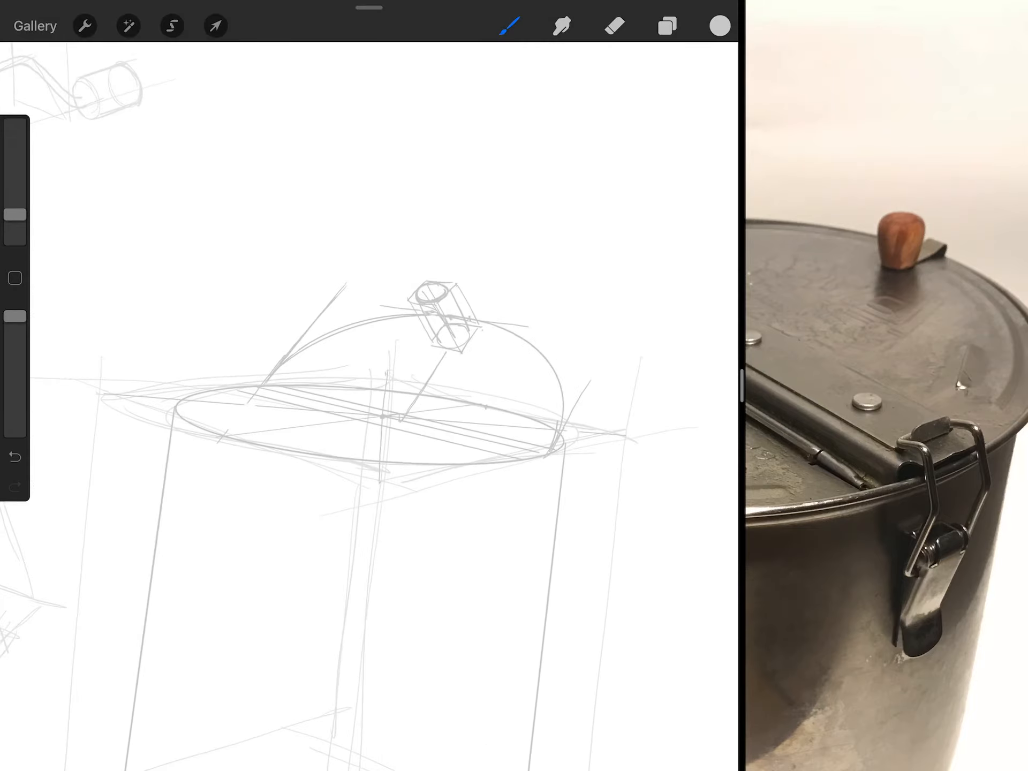
scroll(418, 337, "up", 4)
scroll(321, 402, "up", 2)
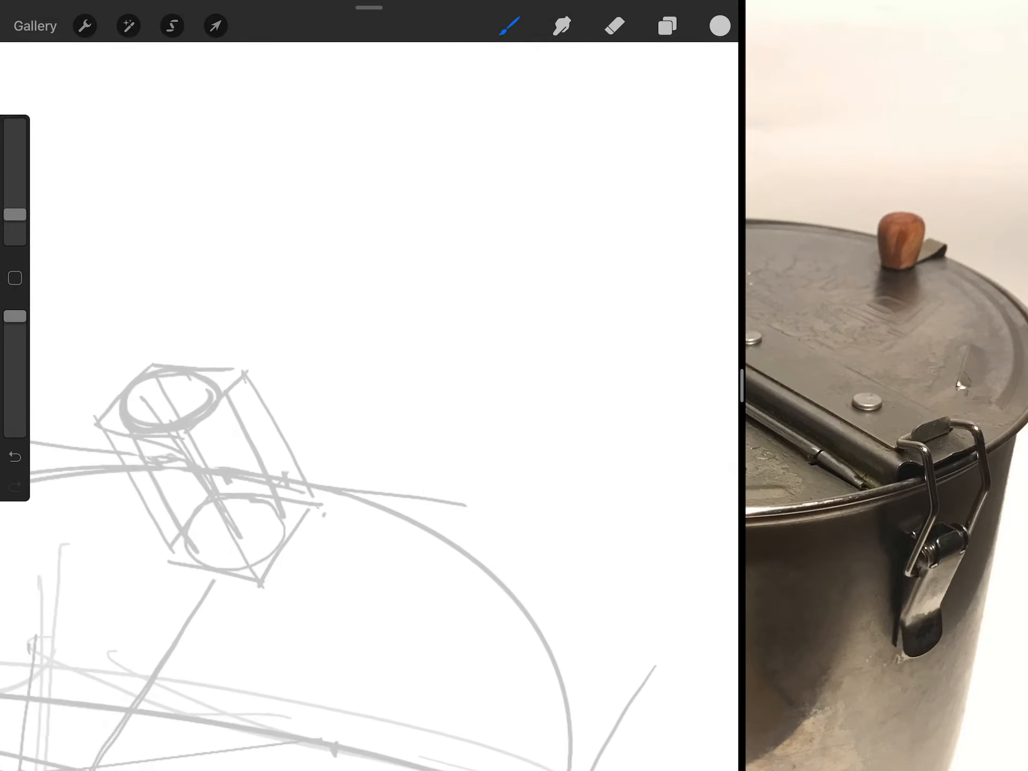
- Sketch a second square with an ellipse beside the knob, then undo it
left_click_drag(347, 341, 451, 360)
mouse_move(361, 276)
left_mouse_down()
mouse_move(464, 306)
mouse_move(345, 344)
left_mouse_up()
left_click_drag(453, 305, 433, 356)
mouse_move(371, 305)
left_mouse_down()
mouse_move(427, 330)
mouse_move(401, 338)
left_mouse_up()
scroll(369, 402, "down", 4)
scroll(370, 402, "down", 2)
scroll(370, 402, "up", 3)
key("ctrl+z")
key("ctrl+z")
key("ctrl+z")
key("ctrl+z")
key("ctrl+z")
key("ctrl+z")
key("ctrl+z")
key("ctrl+z")
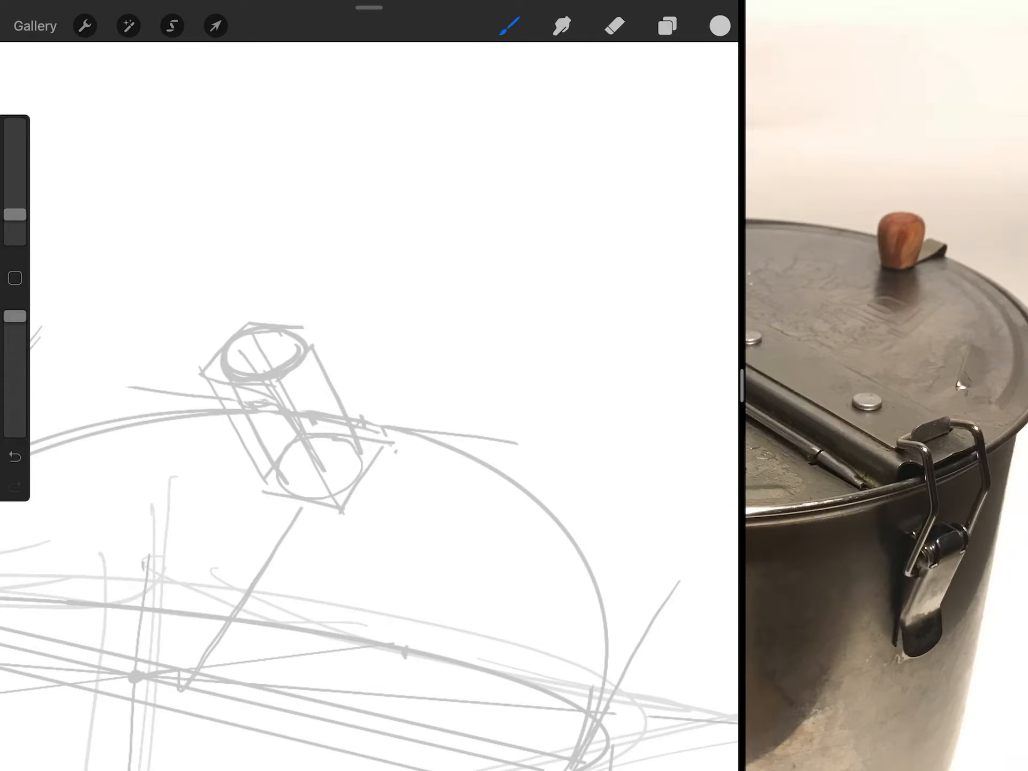
scroll(370, 401, "down", 4)
scroll(370, 402, "down", 2)
scroll(370, 401, "up", 2)
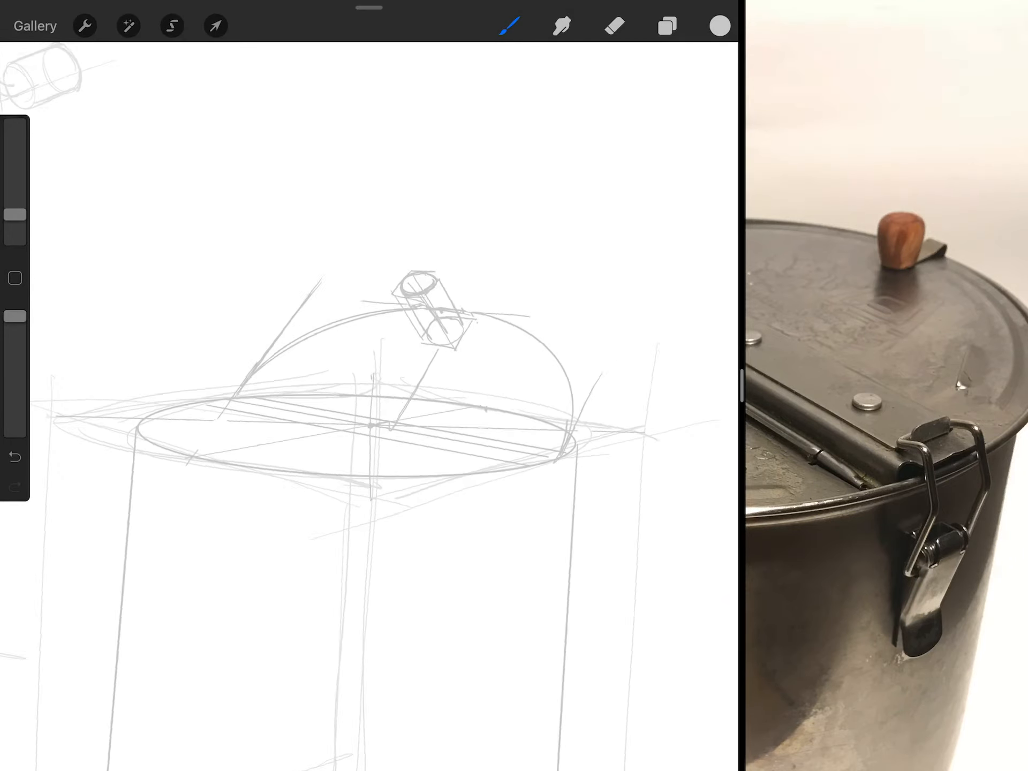
scroll(370, 402, "up", 2)
scroll(370, 402, "up", 1)
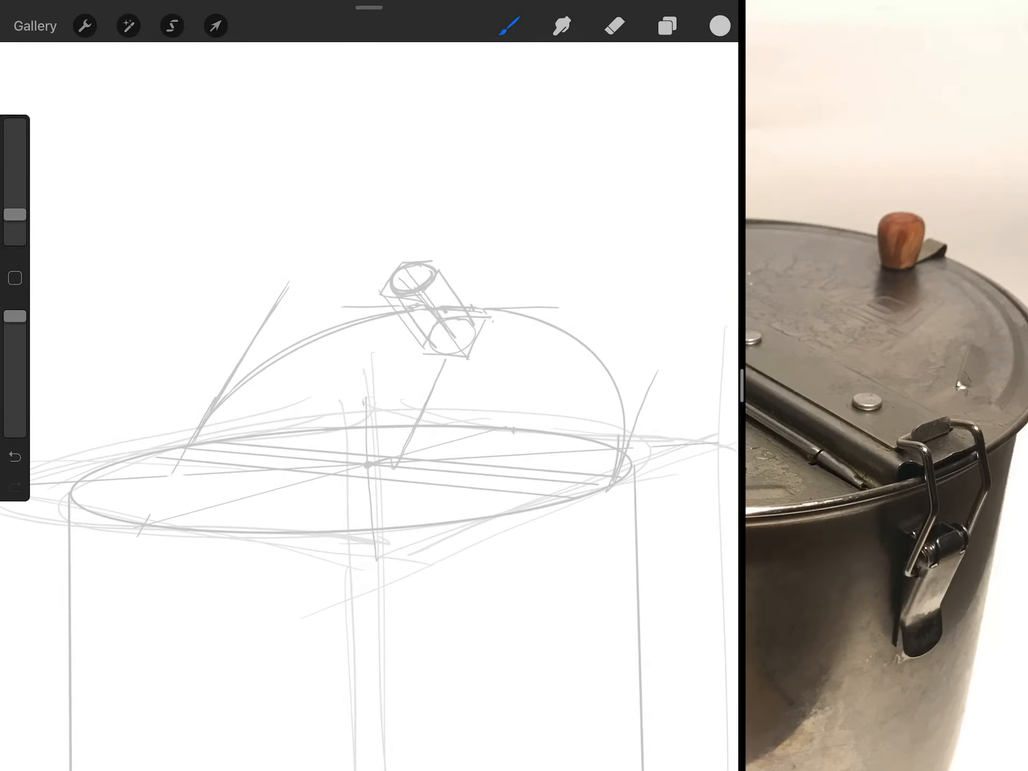
- Erase faint diagonal strokes on the lid and reinforce the lid's diagonal axis line
left_click_drag(282, 297, 224, 390)
left_click_drag(655, 373, 643, 411)
left_click_drag(370, 418, 391, 407)
scroll(387, 402, "down", 1)
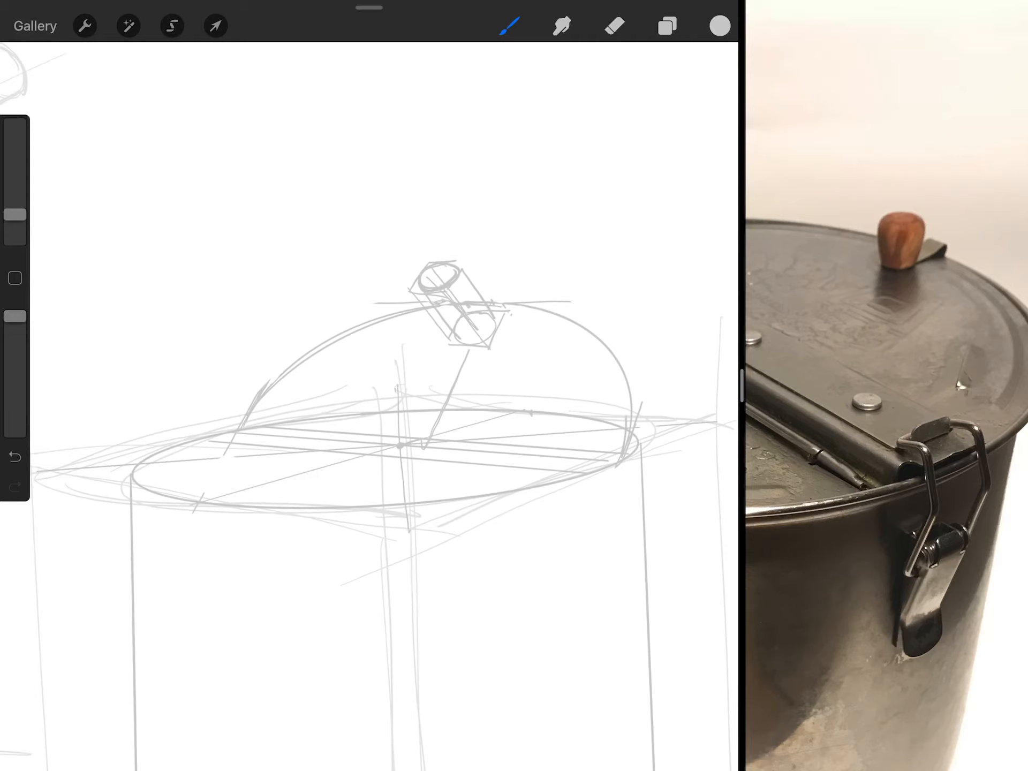
scroll(403, 401, "up", 1)
mouse_move(161, 509)
left_mouse_down()
mouse_move(356, 461)
mouse_move(403, 433)
left_mouse_up()
left_click_drag(310, 471, 365, 457)
left_click_drag(402, 322, 522, 579)
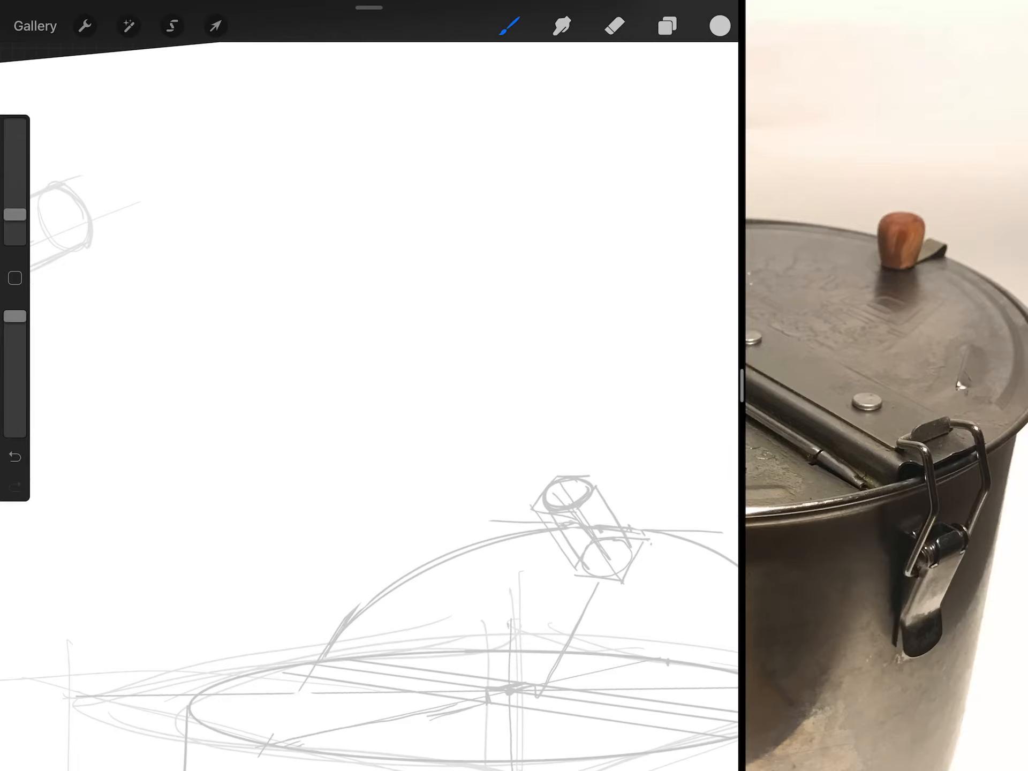
- On blank canvas draw a base ellipse with a diagonal axis, hatching and a small raised hinge box
mouse_move(321, 299)
left_mouse_down()
mouse_move(145, 386)
mouse_move(401, 345)
mouse_move(301, 291)
left_mouse_up()
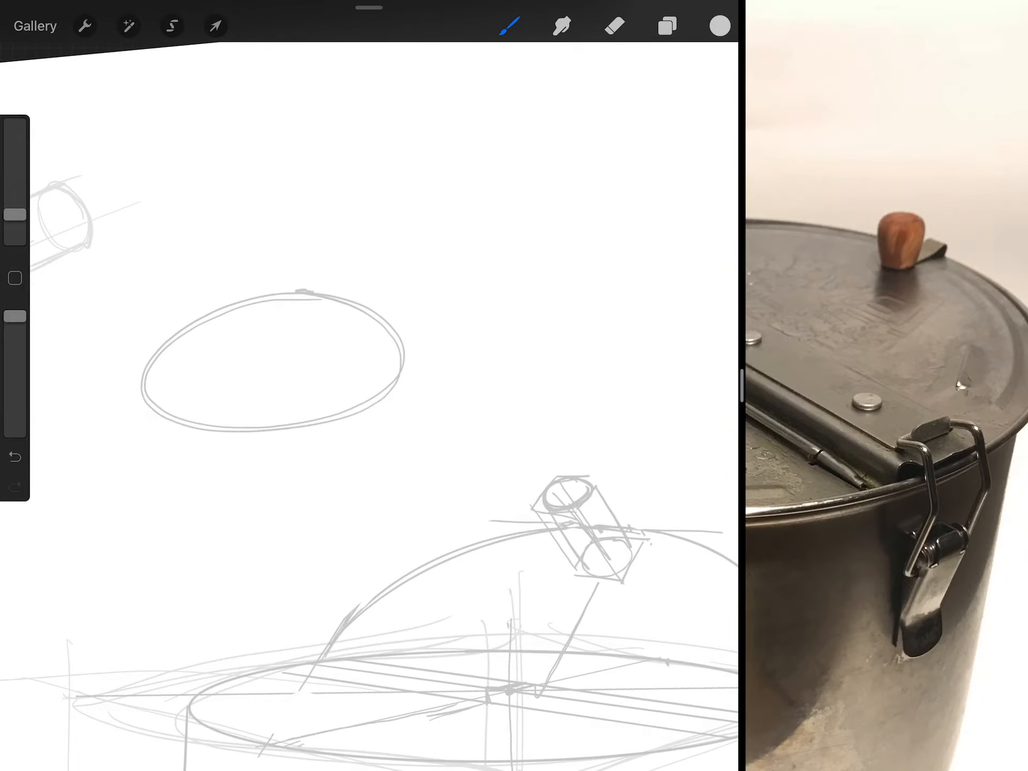
left_click_drag(185, 425, 349, 295)
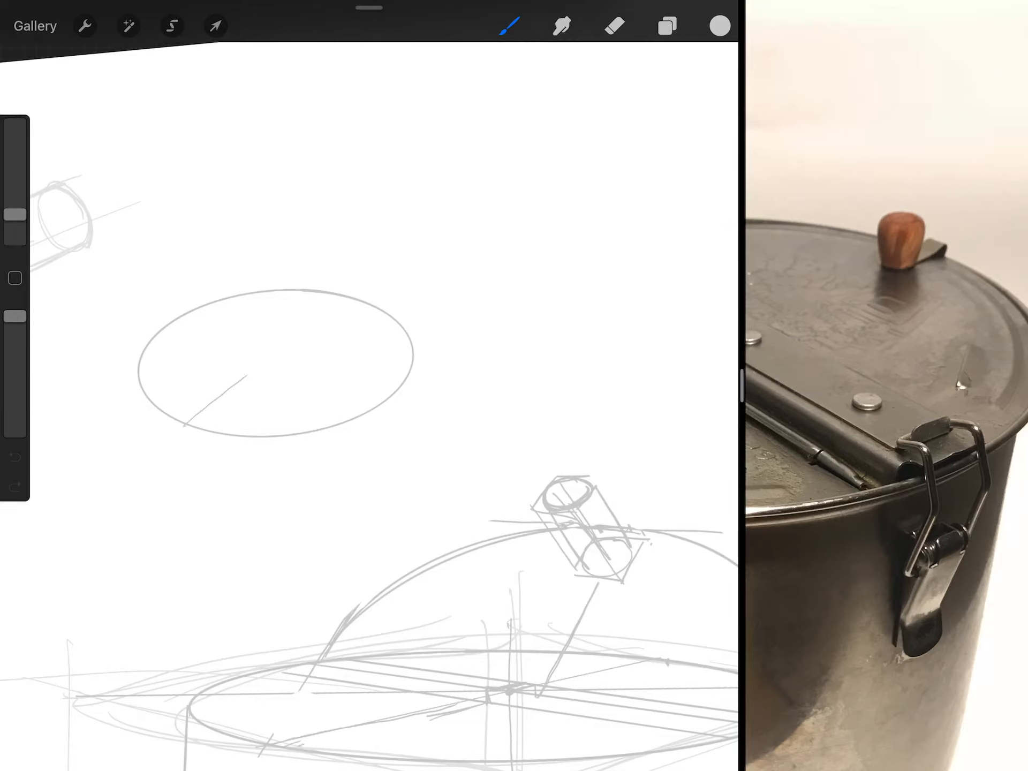
left_click_drag(362, 242, 346, 321)
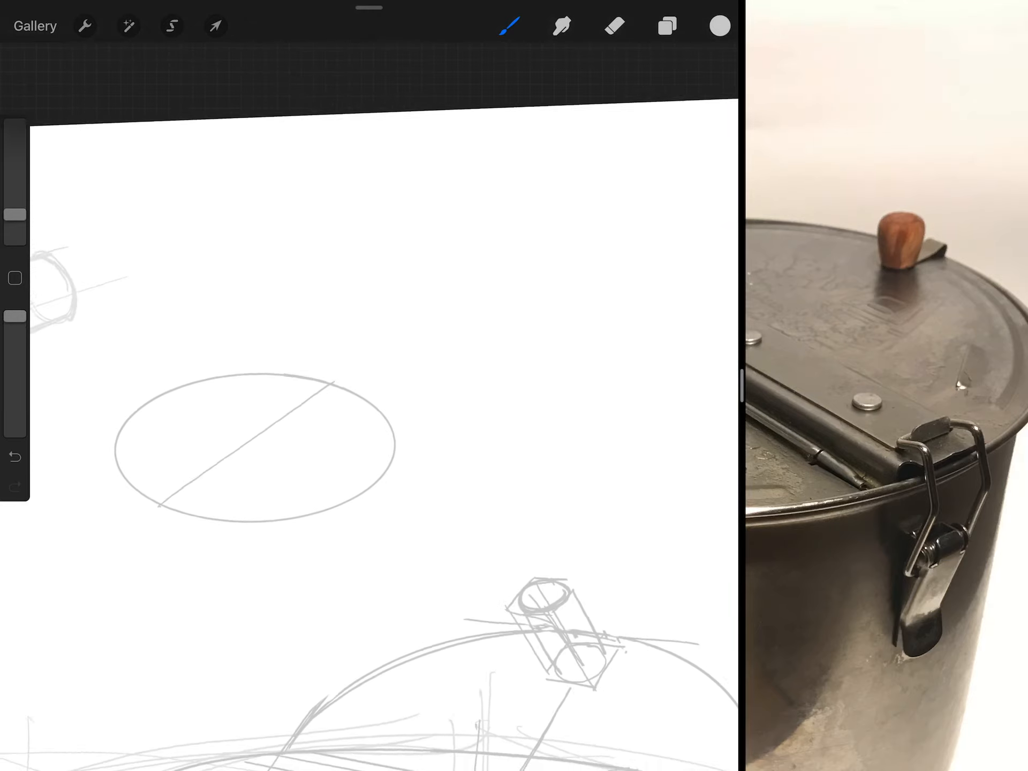
scroll(241, 402, "up", 3)
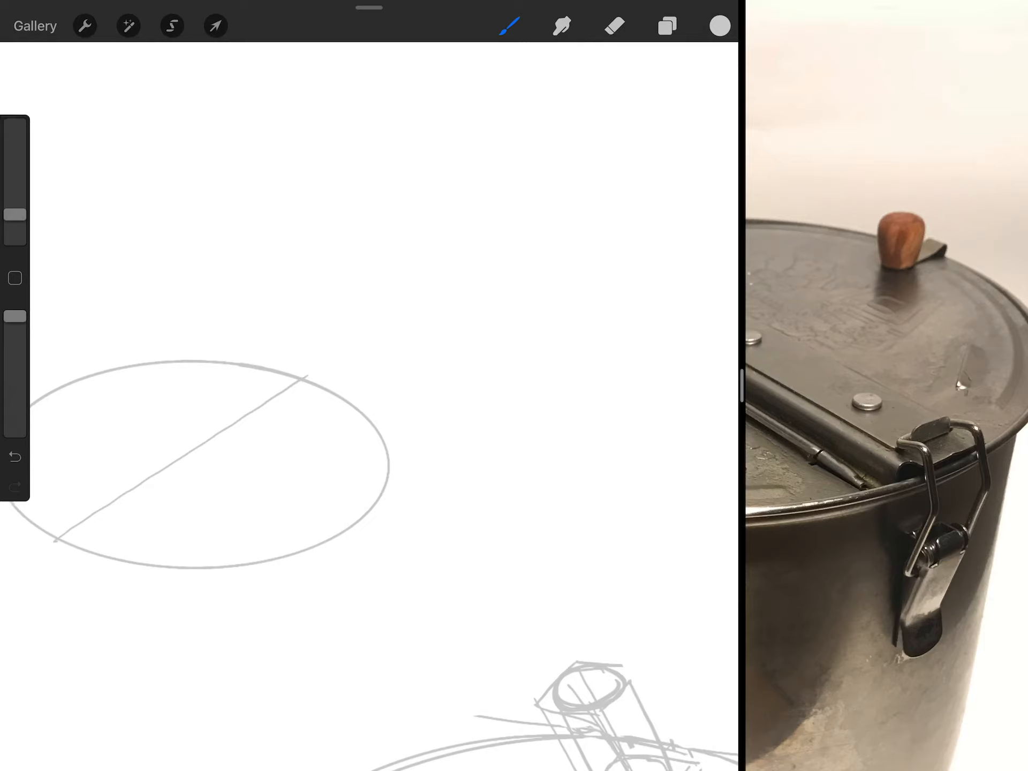
mouse_move(303, 381)
left_mouse_down()
mouse_move(302, 412)
mouse_move(351, 371)
left_mouse_up()
mouse_move(276, 394)
left_mouse_down()
mouse_move(333, 410)
mouse_move(373, 384)
mouse_move(324, 363)
mouse_move(384, 379)
left_mouse_up()
left_click_drag(325, 360, 376, 380)
mouse_move(323, 341)
left_mouse_down()
mouse_move(325, 364)
mouse_move(383, 367)
mouse_move(381, 390)
left_mouse_up()
scroll(322, 402, "down", 2)
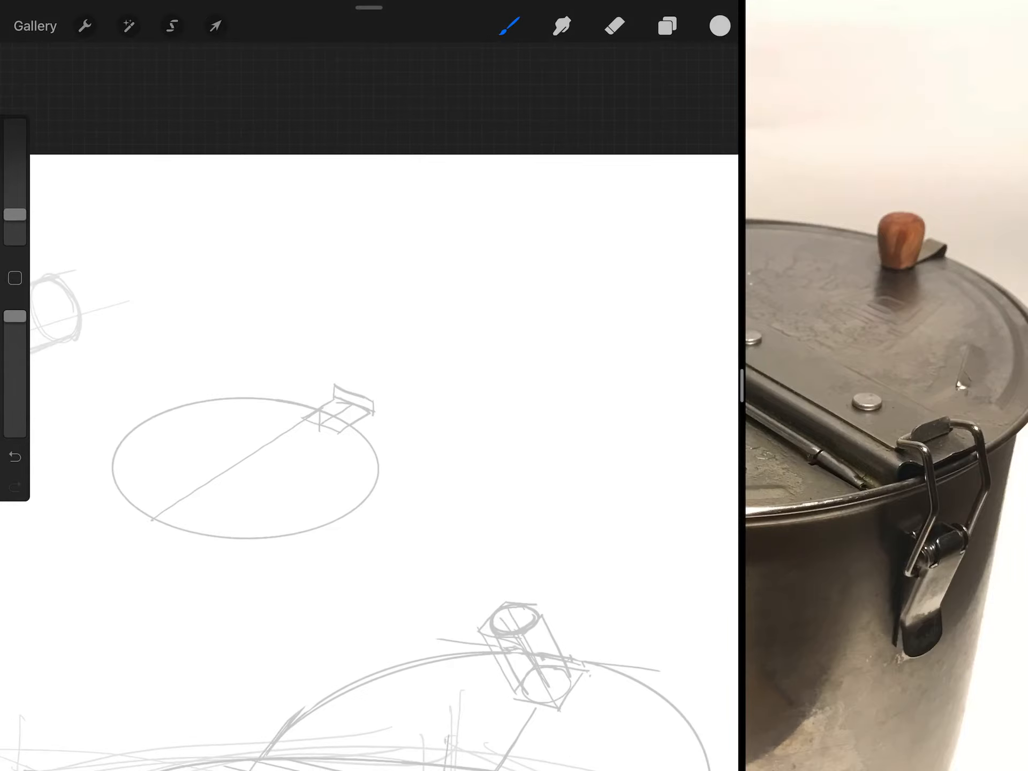
- Draw the hinge line and the tilted lid box rising from it with a round lid inside
left_click_drag(266, 370, 423, 428)
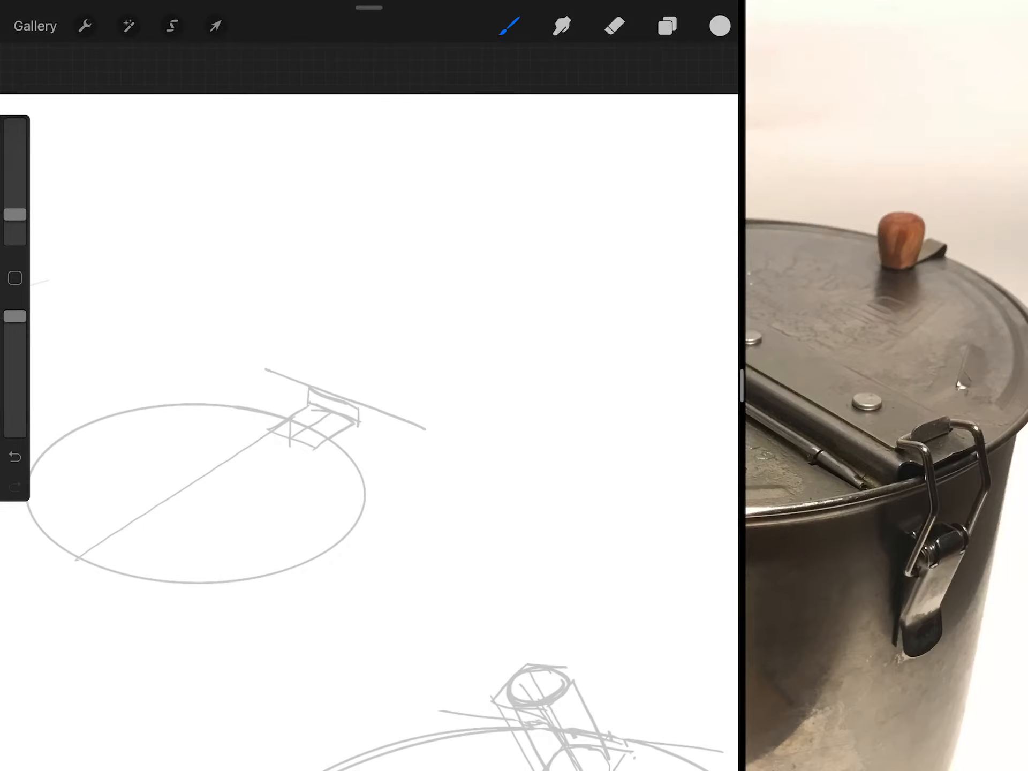
left_click_drag(271, 368, 333, 167)
left_click_drag(265, 370, 238, 359)
left_click_drag(434, 431, 511, 199)
mouse_move(241, 361)
left_mouse_down()
mouse_move(307, 157)
mouse_move(519, 206)
left_mouse_up()
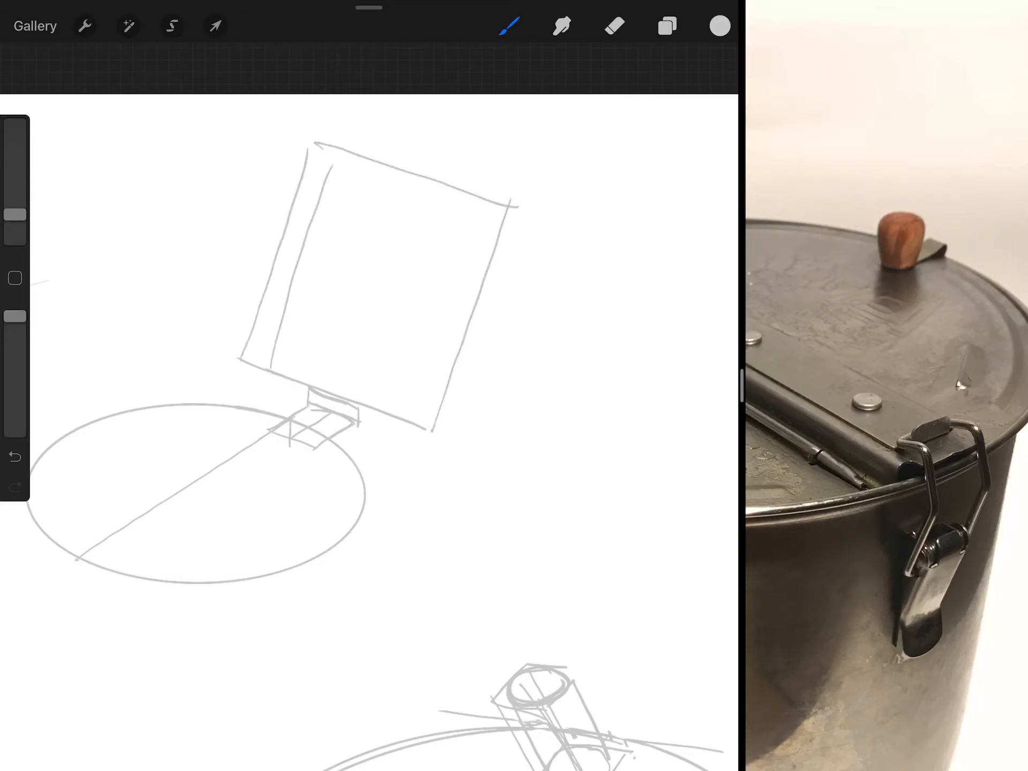
mouse_move(354, 161)
left_mouse_down()
mouse_move(265, 209)
mouse_move(370, 402)
mouse_move(483, 241)
mouse_move(393, 164)
left_mouse_up()
scroll(369, 322, "up", 2)
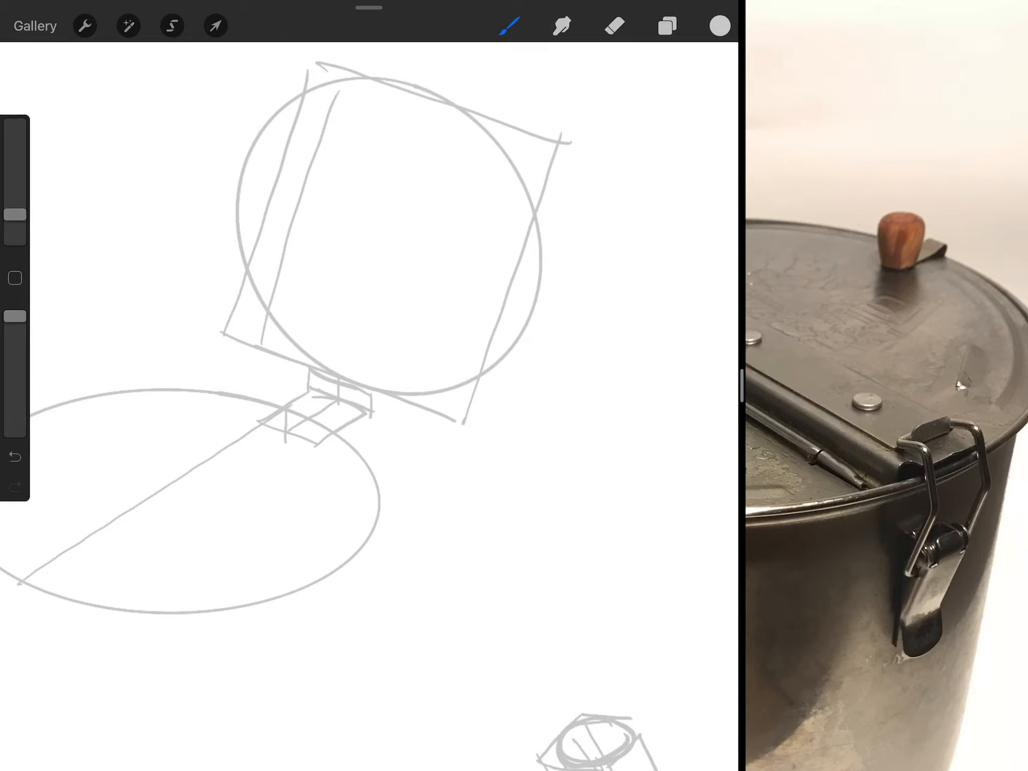
- Trace second inner outlines on the lid circle and base ellipse with small hinge marks
left_click_drag(339, 374, 356, 366)
mouse_move(335, 97)
left_mouse_down()
mouse_move(251, 201)
mouse_move(320, 349)
mouse_move(515, 306)
mouse_move(417, 114)
mouse_move(353, 90)
mouse_move(370, 97)
left_mouse_up()
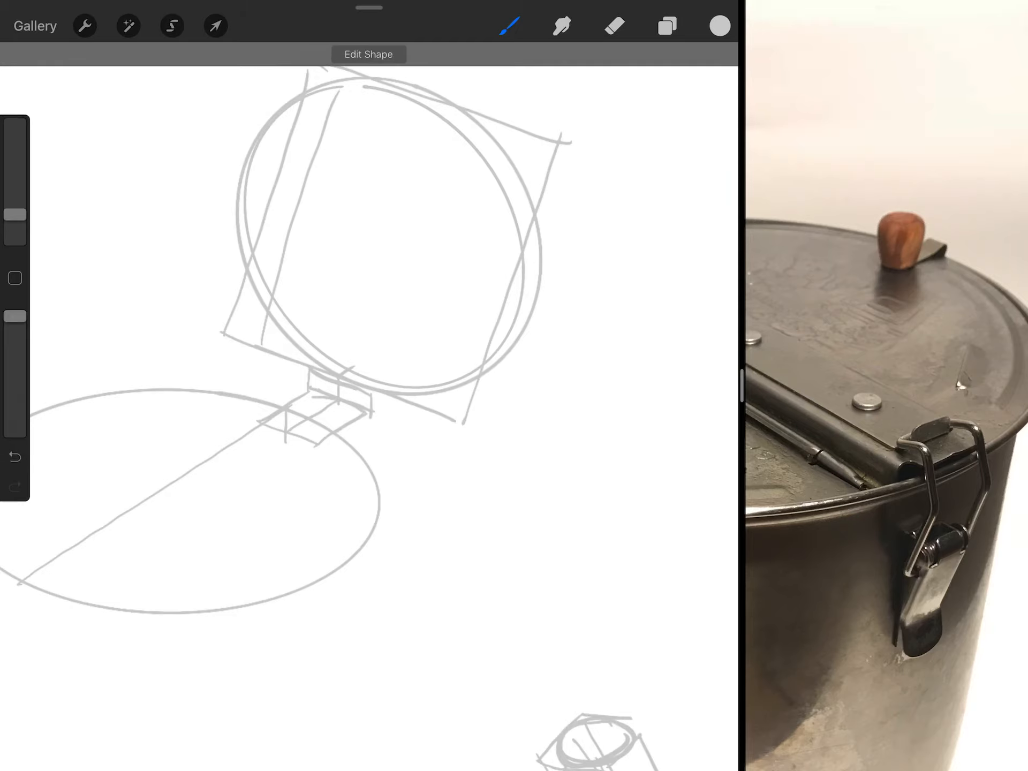
mouse_move(345, 363)
left_mouse_down()
mouse_move(371, 351)
mouse_move(373, 297)
left_mouse_up()
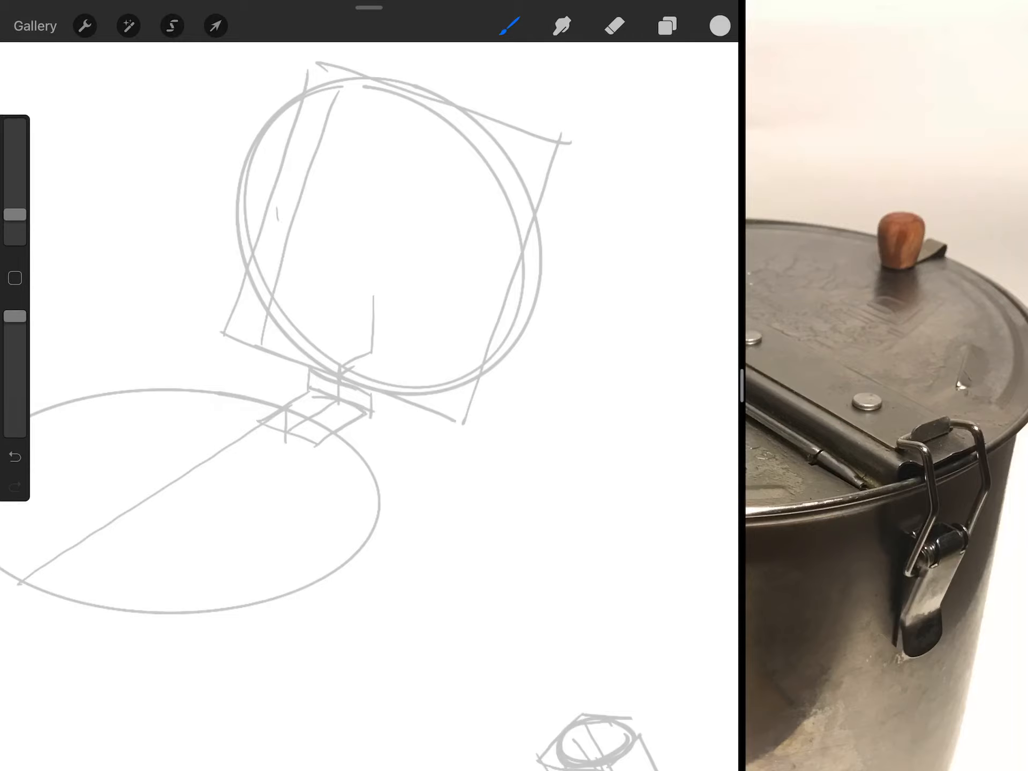
left_click_drag(275, 208, 494, 355)
scroll(370, 321, "down", 5)
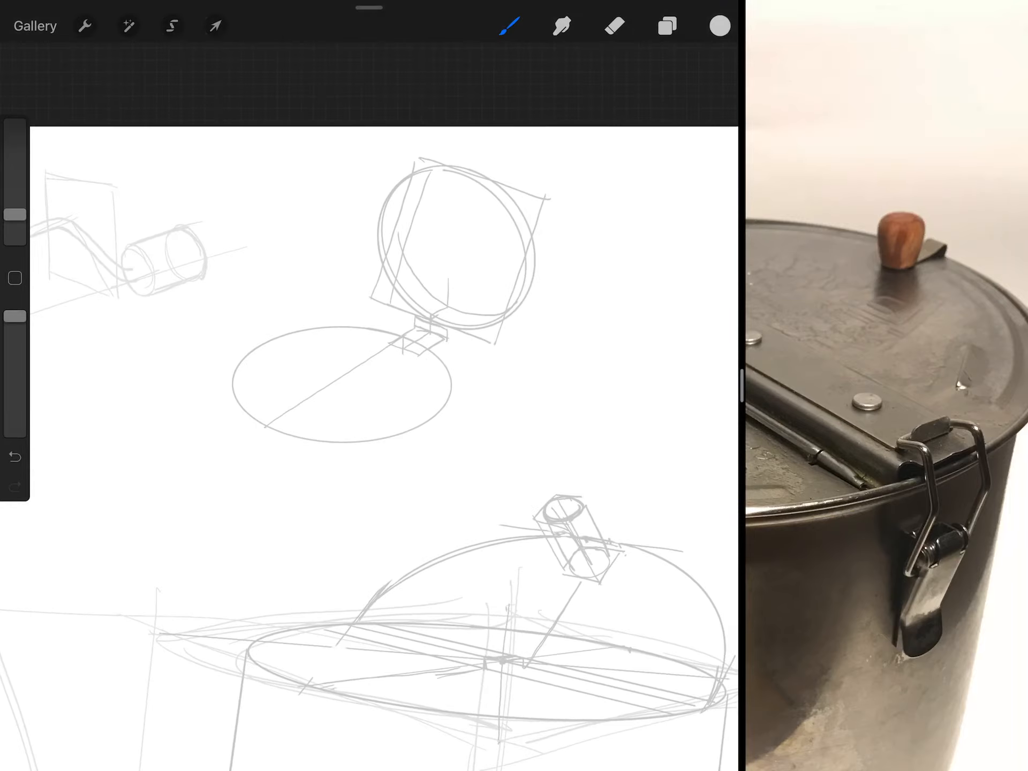
scroll(418, 306, "up", 5)
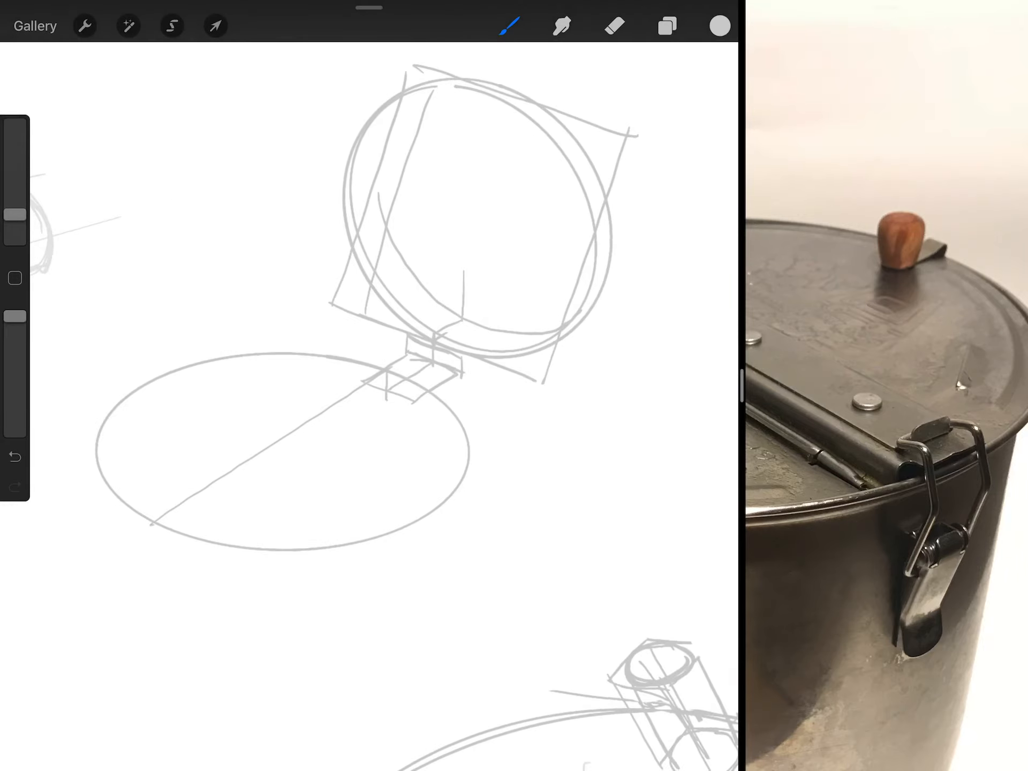
mouse_move(301, 363)
left_mouse_down()
mouse_move(129, 402)
mouse_move(297, 526)
mouse_move(454, 434)
mouse_move(300, 364)
left_mouse_up()
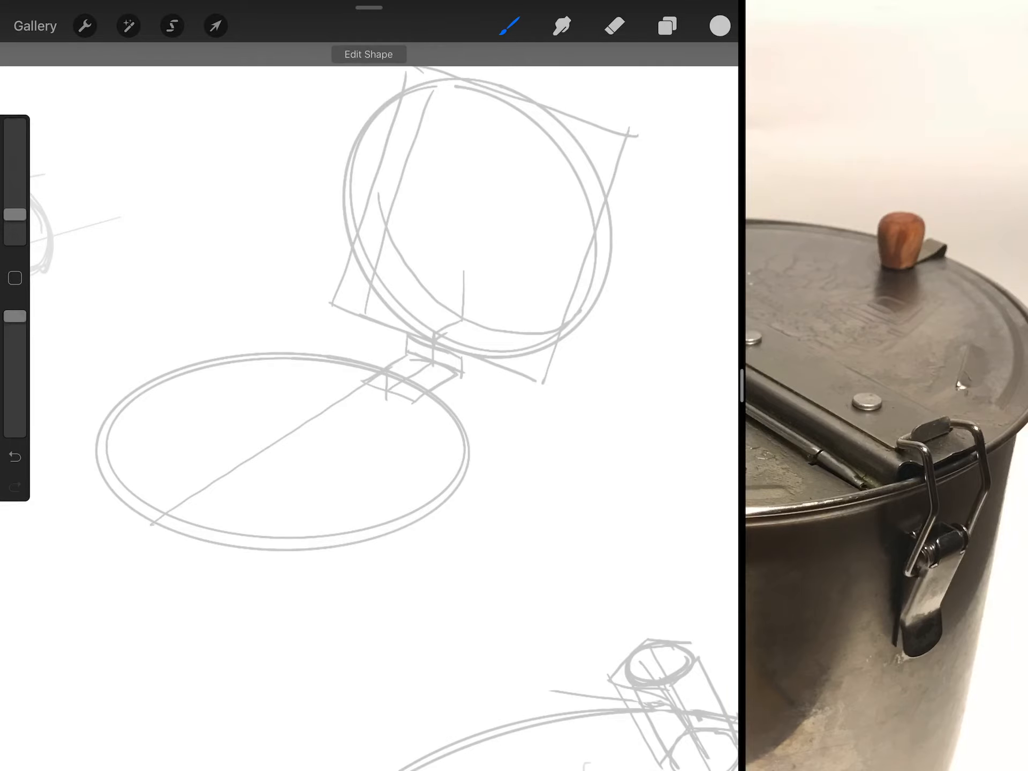
scroll(370, 321, "down", 5)
scroll(370, 402, "down", 5)
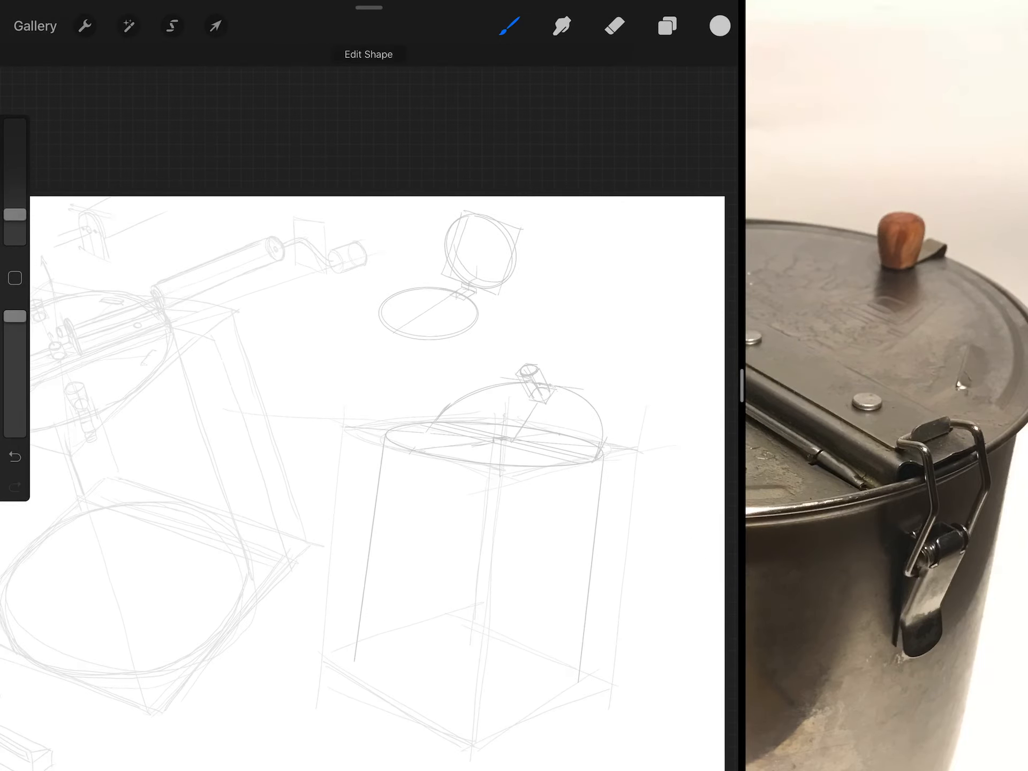
scroll(370, 402, "down", 3)
scroll(370, 401, "down", 3)
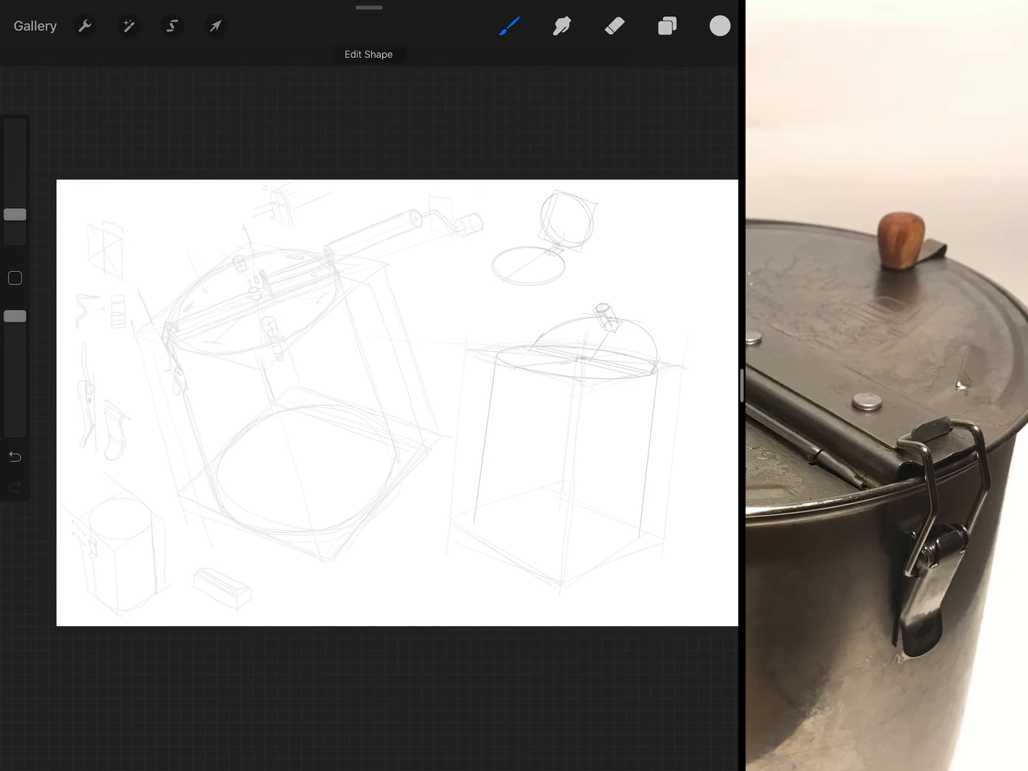
scroll(370, 401, "up", 2)
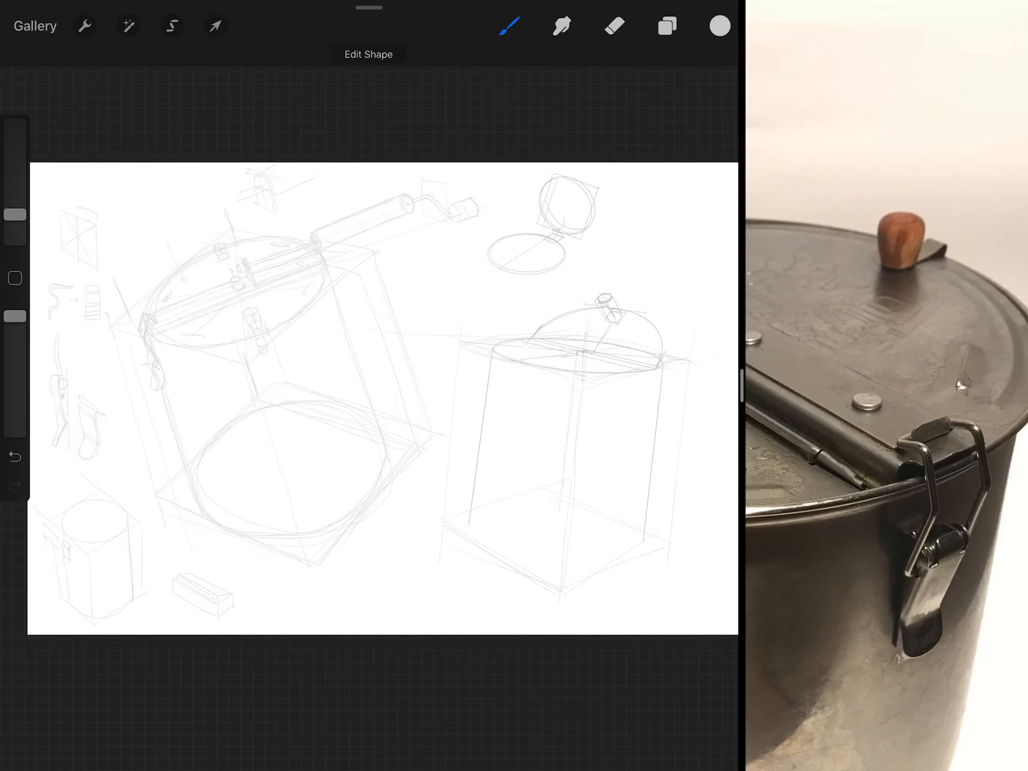
scroll(370, 402, "down", 1)
scroll(370, 402, "up", 3)
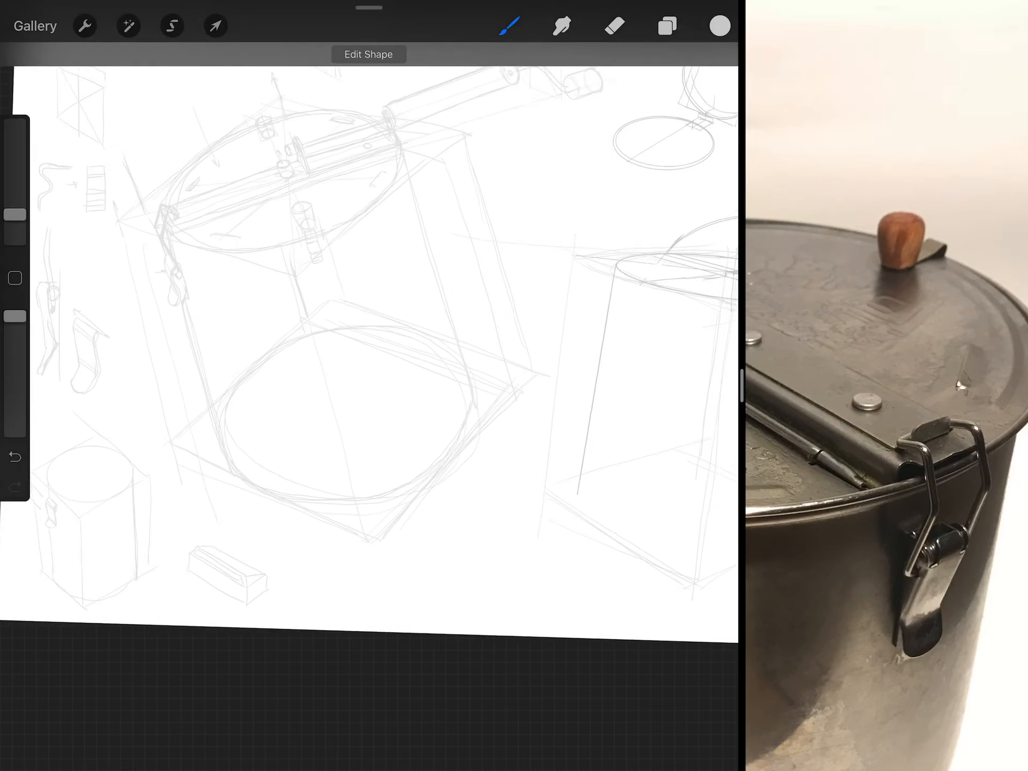
- Snap elliptical drop shadows under both popcorn makers and a curved base on the right cylinder
left_click_drag(241, 514, 447, 483)
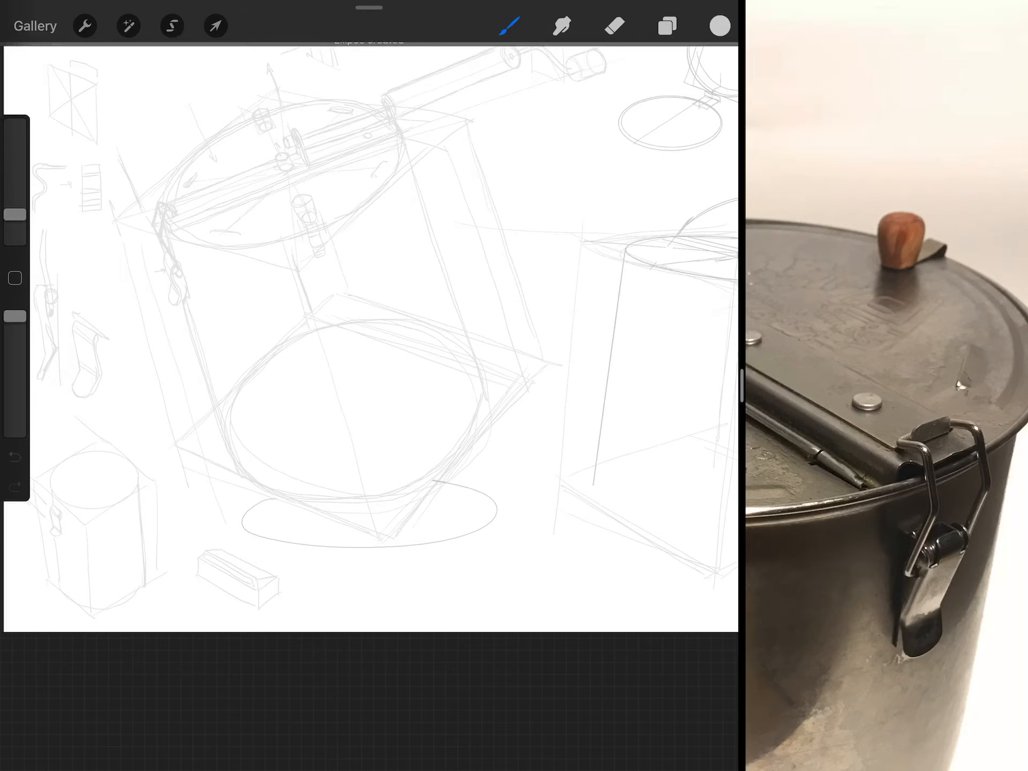
scroll(370, 337, "down", 3)
scroll(562, 322, "up", 4)
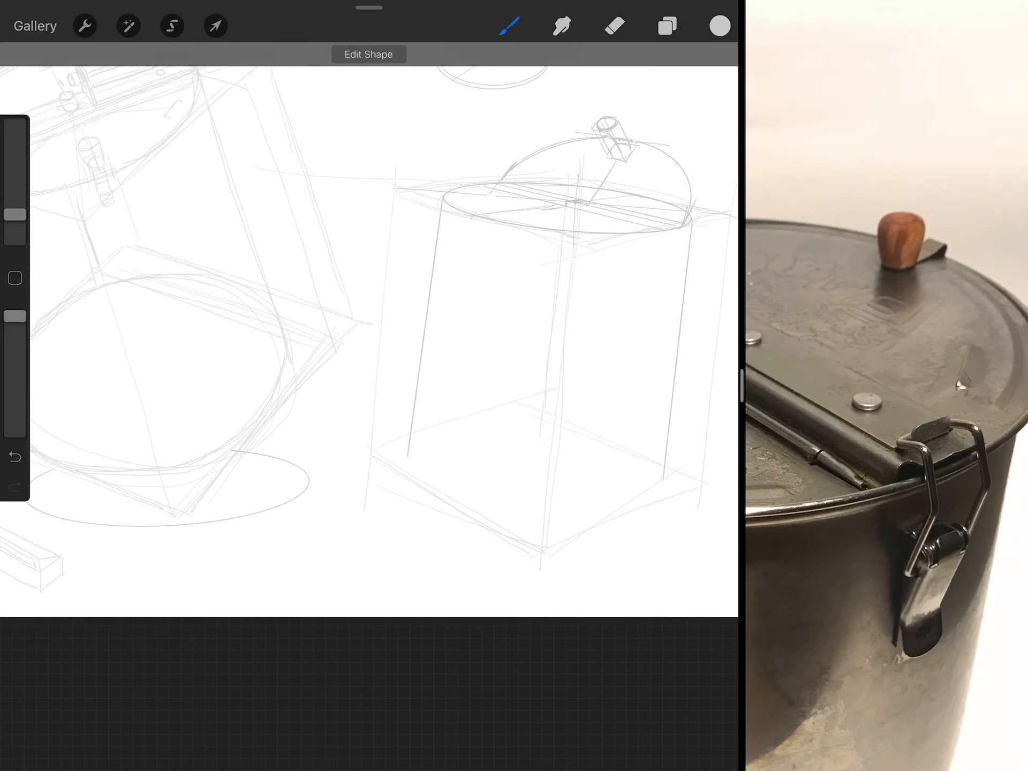
left_click_drag(413, 463, 661, 455)
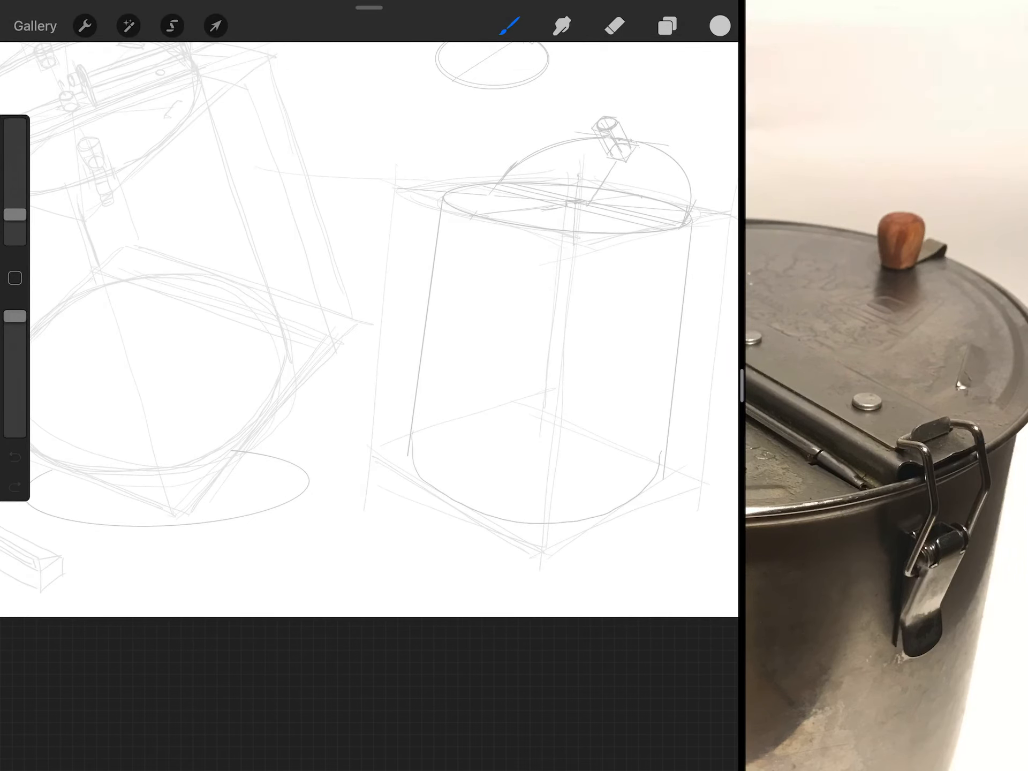
left_click_drag(415, 514, 659, 510)
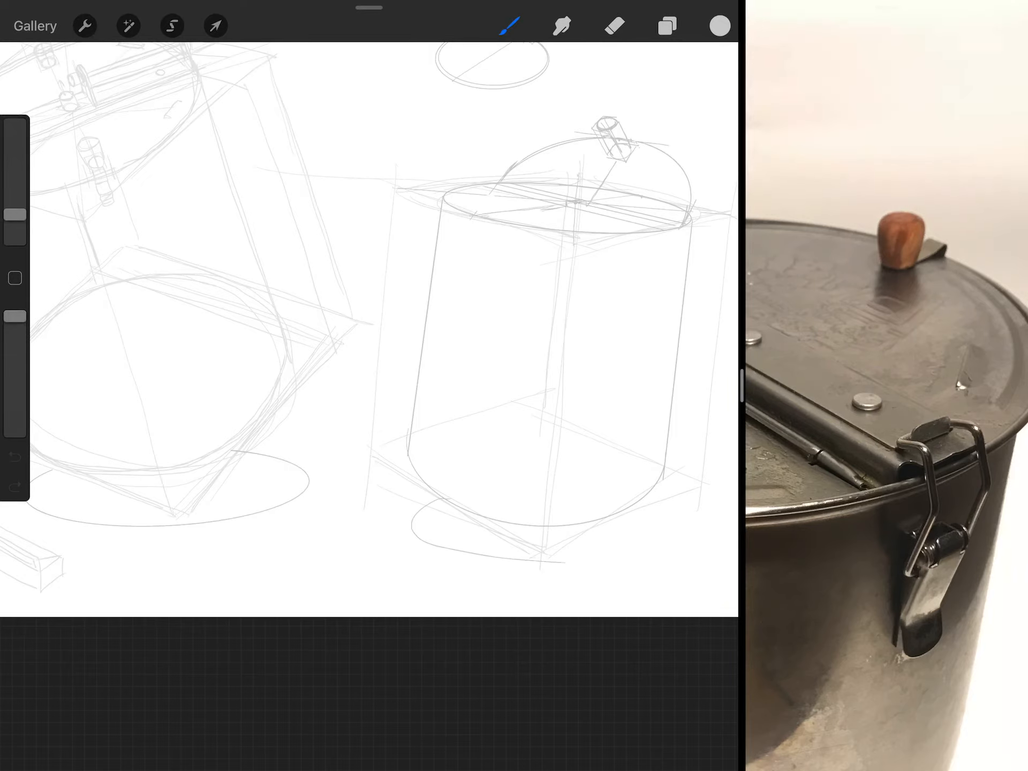
scroll(370, 321, "down", 5)
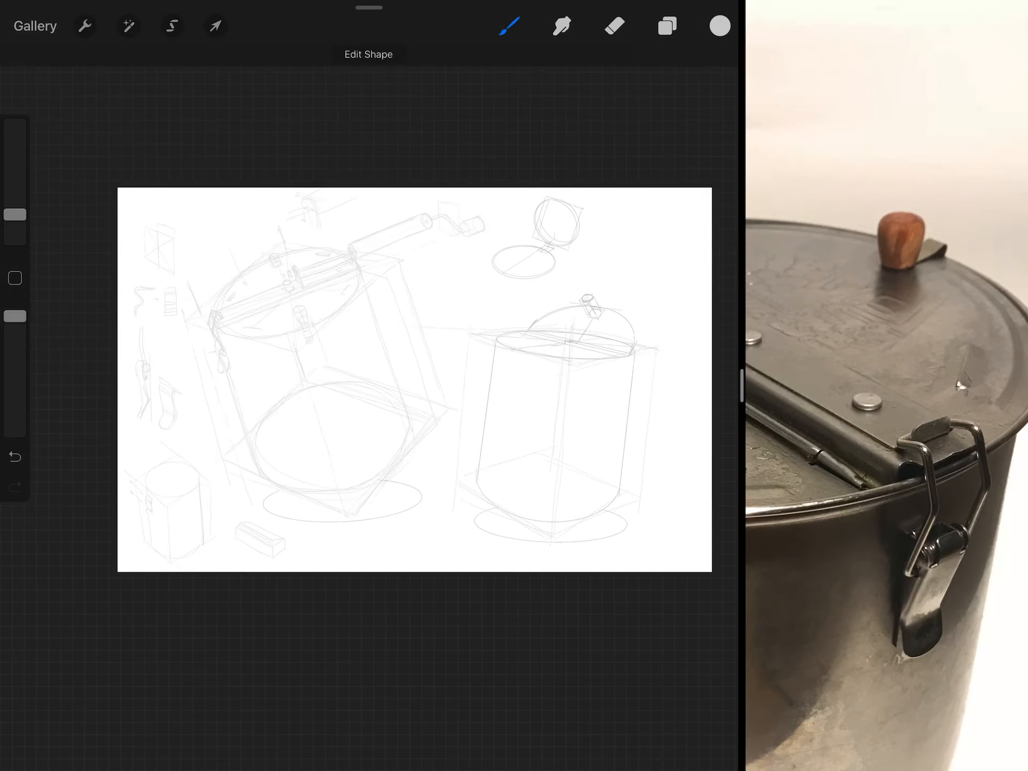
scroll(418, 387, "up", 5)
scroll(401, 402, "down", 5)
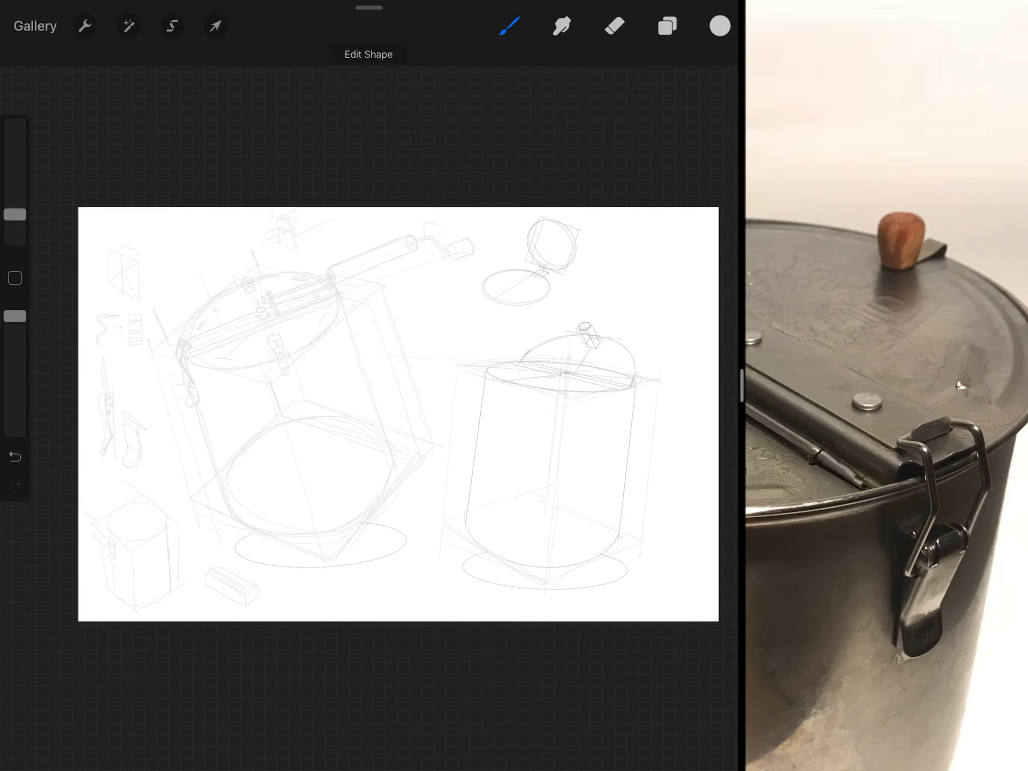
scroll(523, 443, "up", 5)
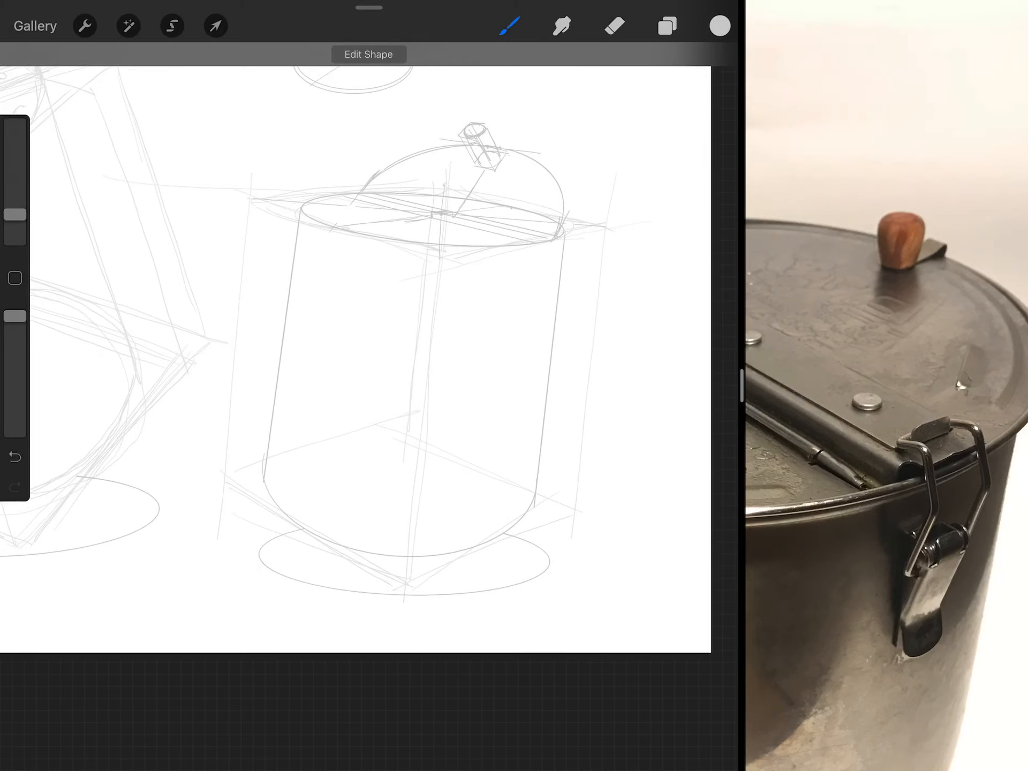
- Sign the sketch at the bottom right and hand-letter the word TITLE at the top of the page
left_click_drag(571, 635, 675, 615)
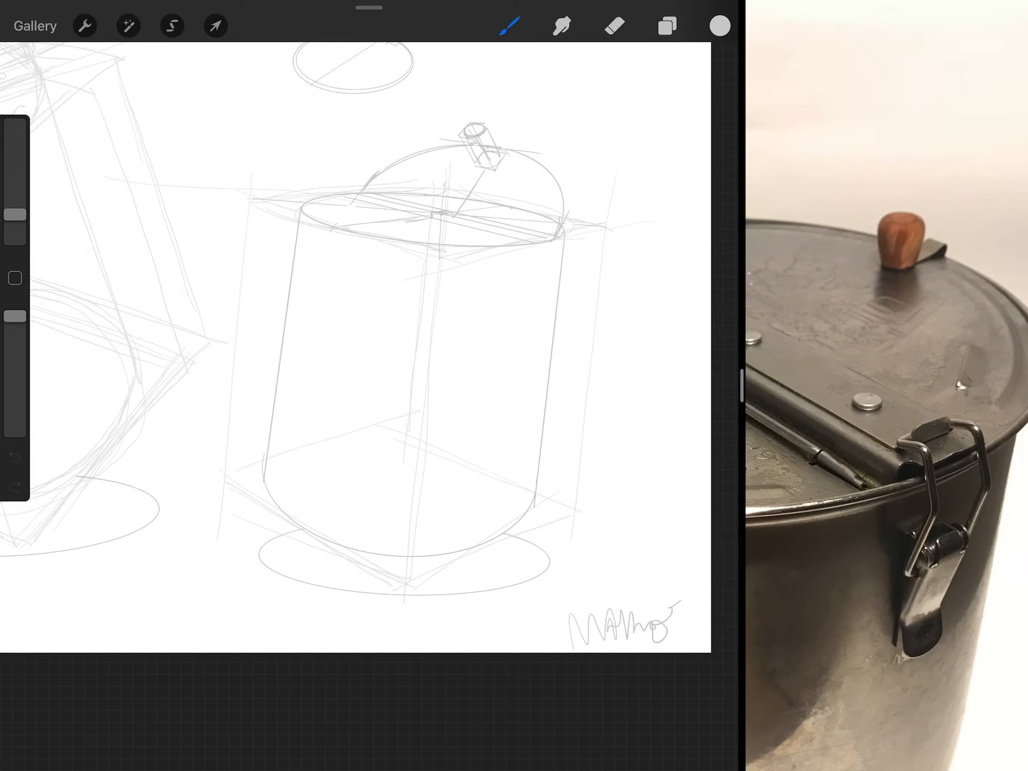
scroll(401, 362, "down", 5)
scroll(361, 402, "left", 3)
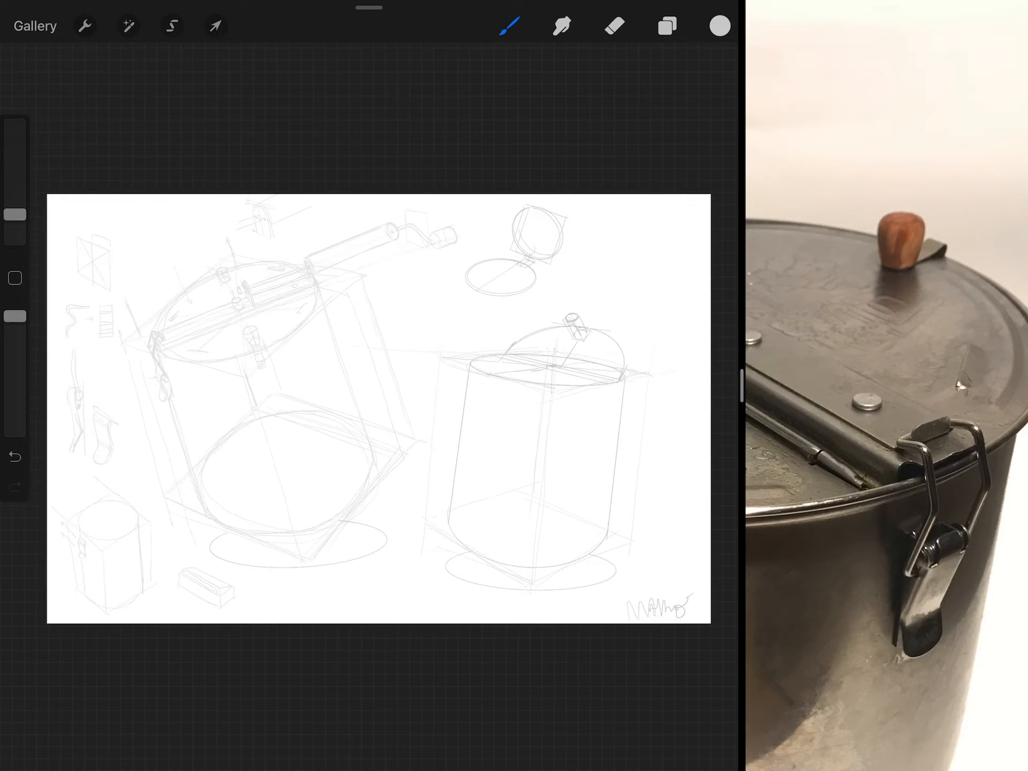
scroll(523, 282, "up", 5)
scroll(402, 282, "up", 3)
mouse_move(298, 245)
left_mouse_down()
mouse_move(298, 292)
mouse_move(323, 293)
left_mouse_up()
mouse_move(338, 245)
left_mouse_down()
mouse_move(338, 291)
mouse_move(370, 290)
left_mouse_up()
mouse_move(374, 246)
left_mouse_down()
mouse_move(418, 290)
mouse_move(430, 233)
left_mouse_up()
scroll(361, 362, "down", 5)
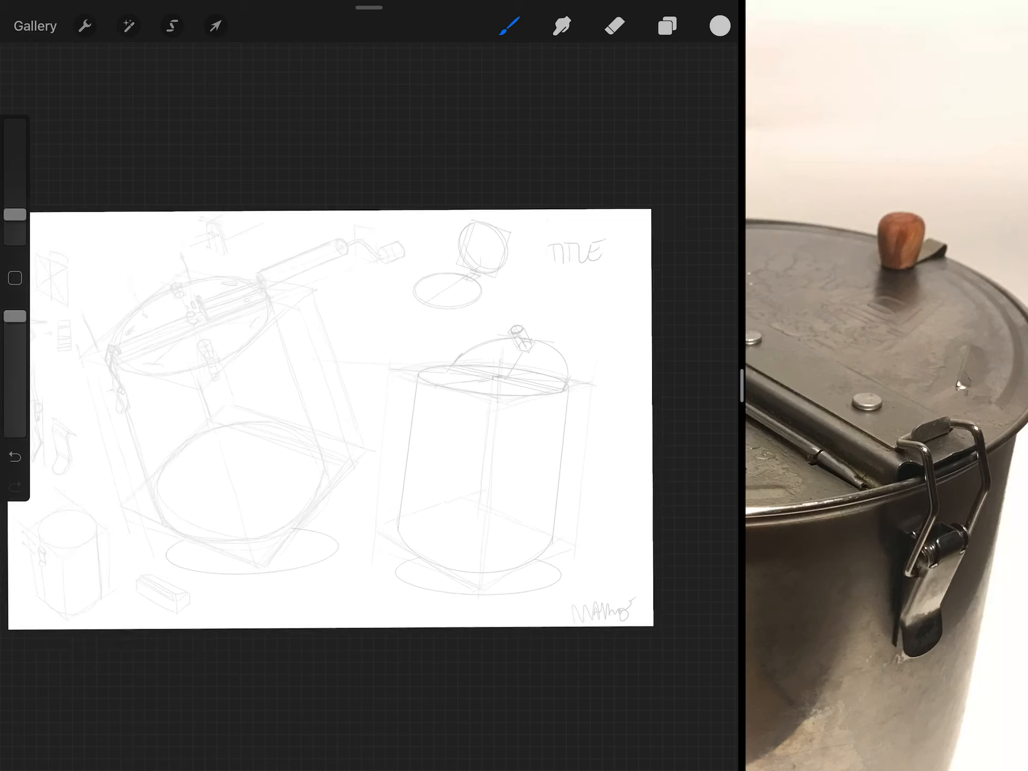
scroll(362, 402, "up", 2)
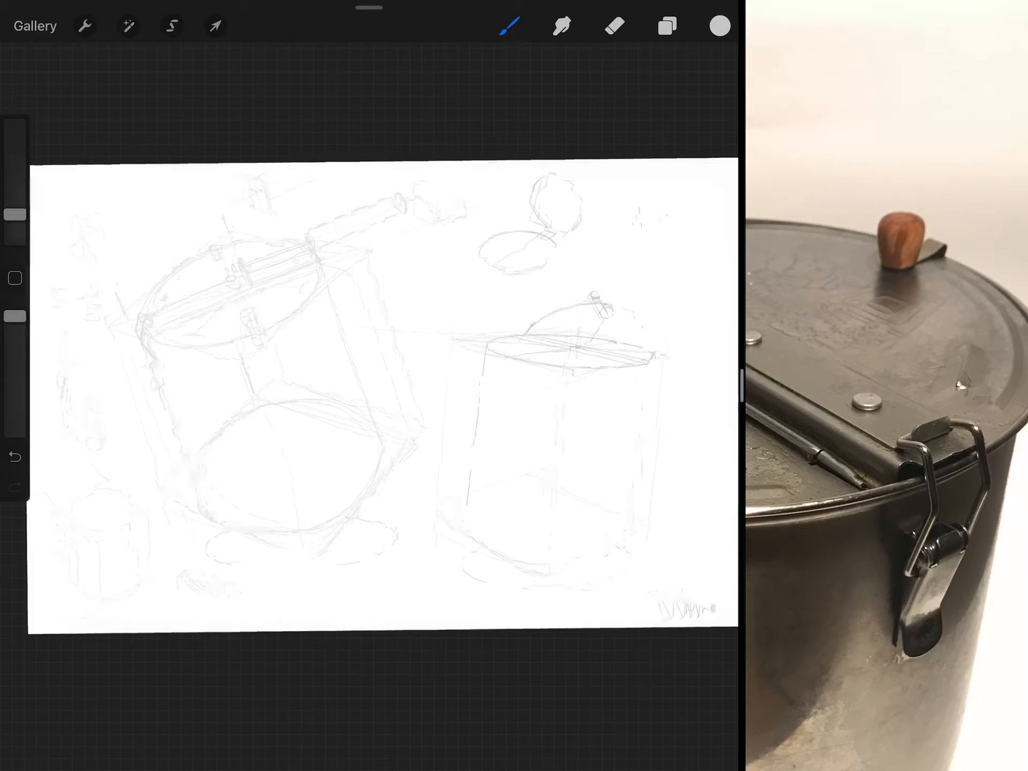
scroll(378, 393, "up", 2)
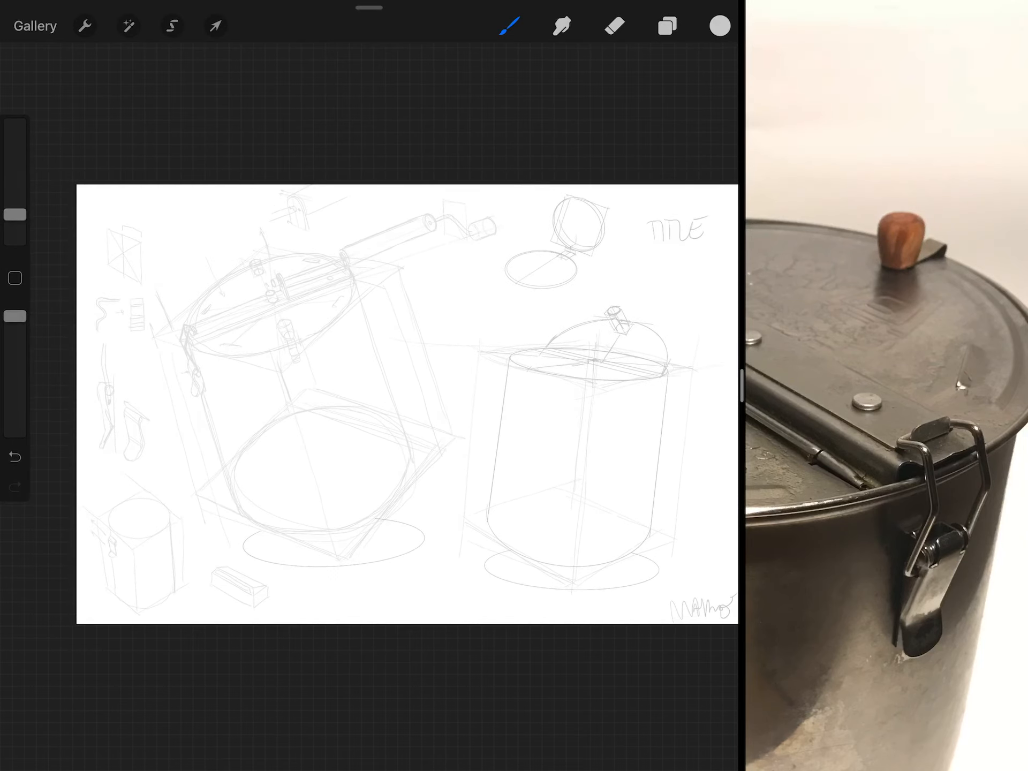
scroll(378, 393, "up", 1)
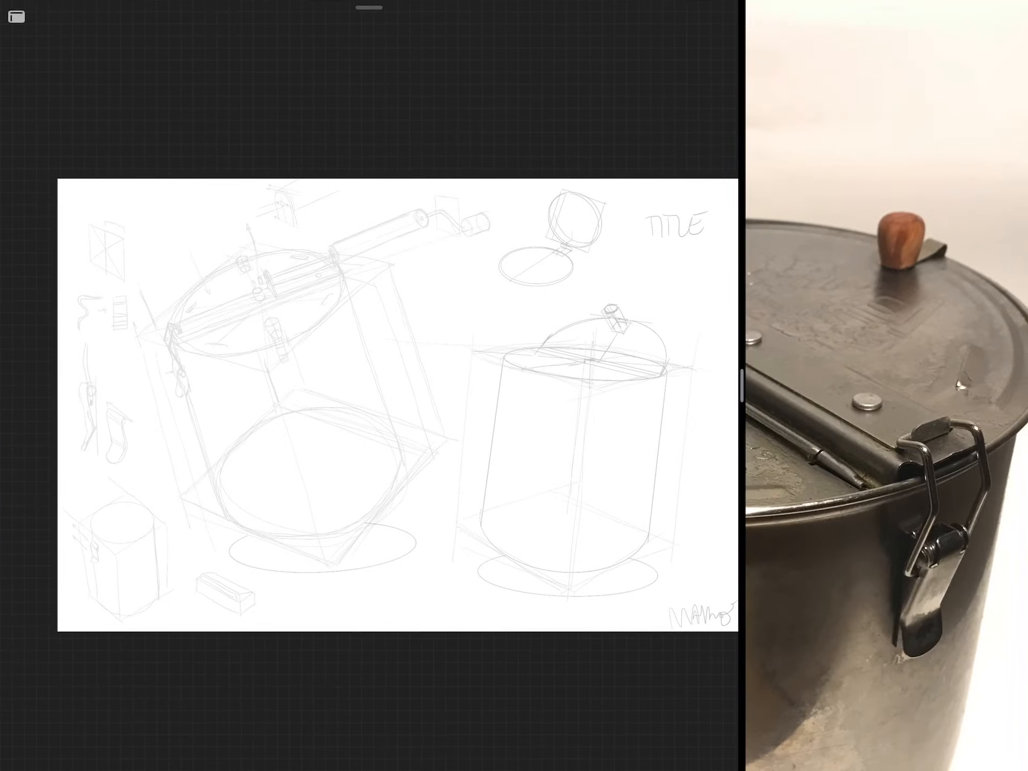
- Hide the interface and reference photo to show the finished sketch page full screen
left_click_drag(742, 386, 872, 385)
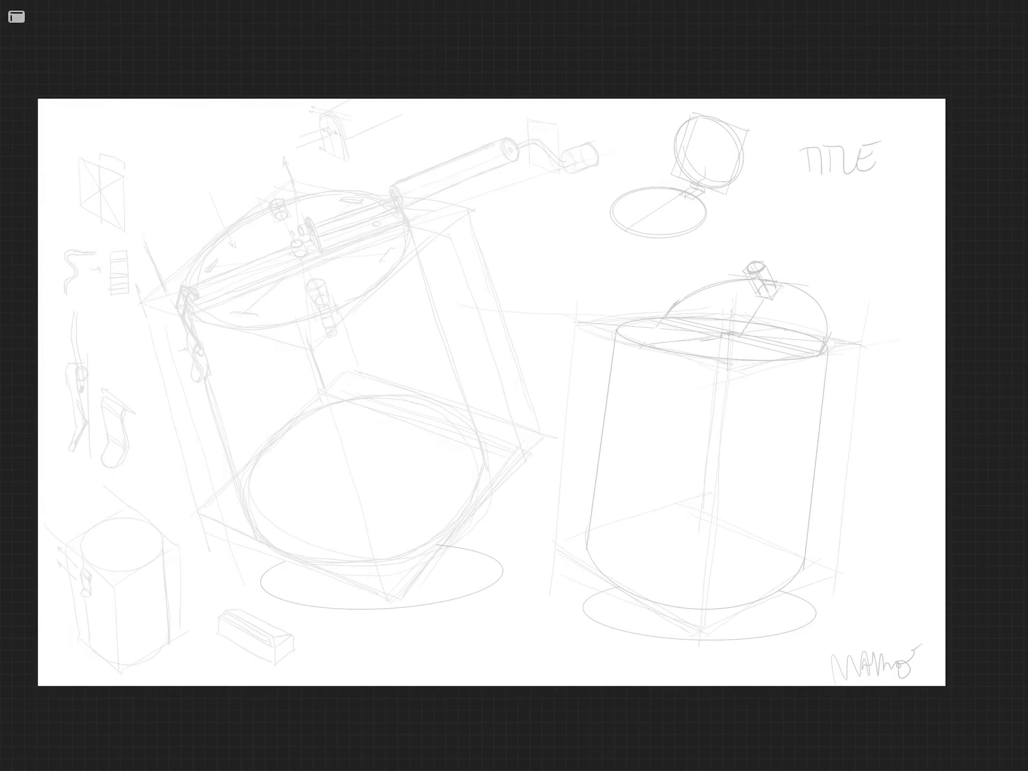
scroll(514, 386, "up", 2)
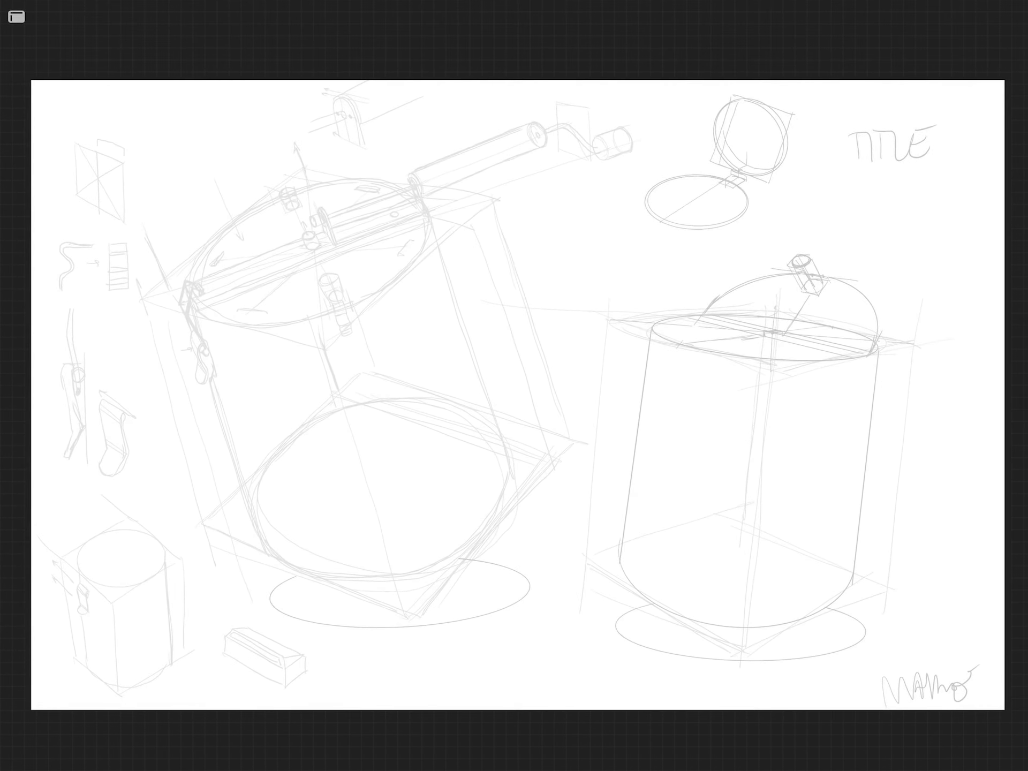